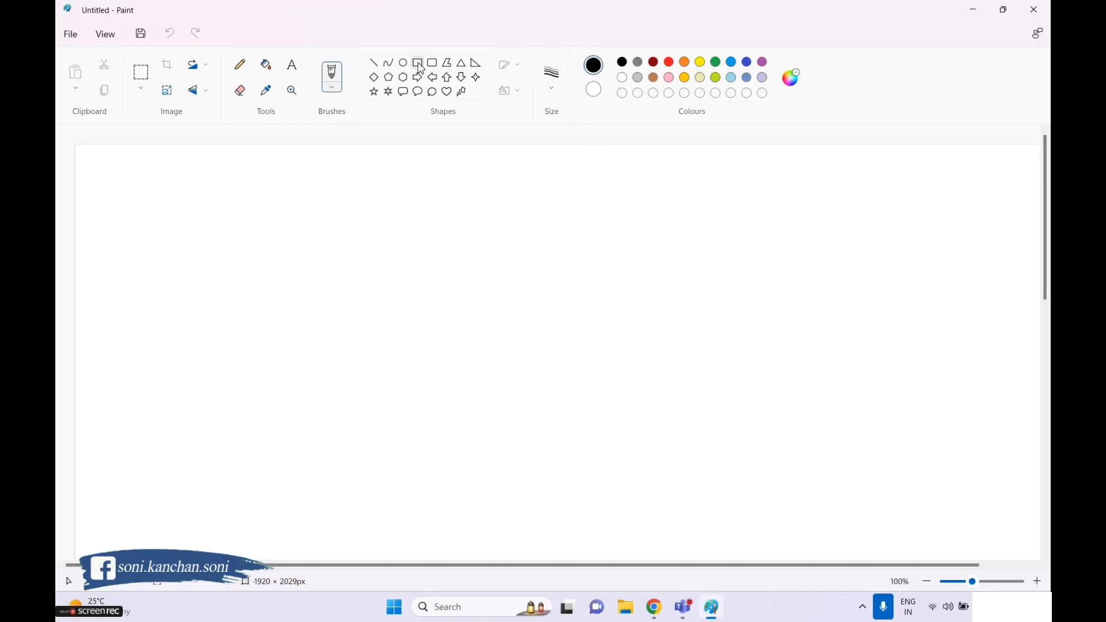
- Draw a horizontal row of four black-outlined rectangles across the canvas
click(418, 63)
drag(206, 305, 277, 354)
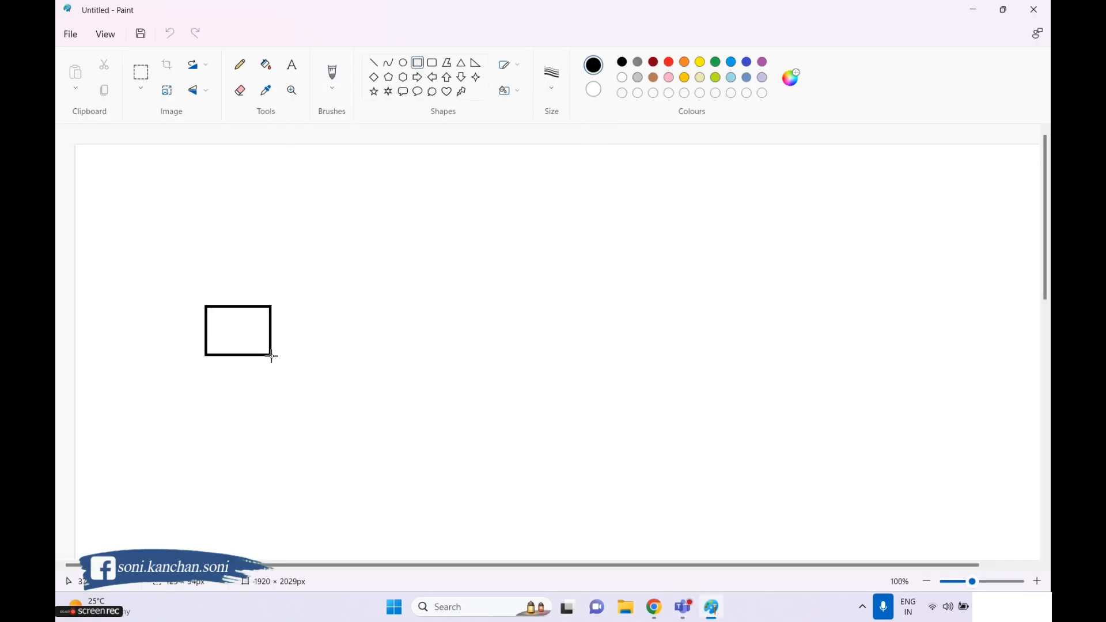
mouse_move(280, 306)
mouse_down()
mouse_move(324, 348)
mouse_move(281, 303)
mouse_move(348, 353)
mouse_up()
click(294, 308)
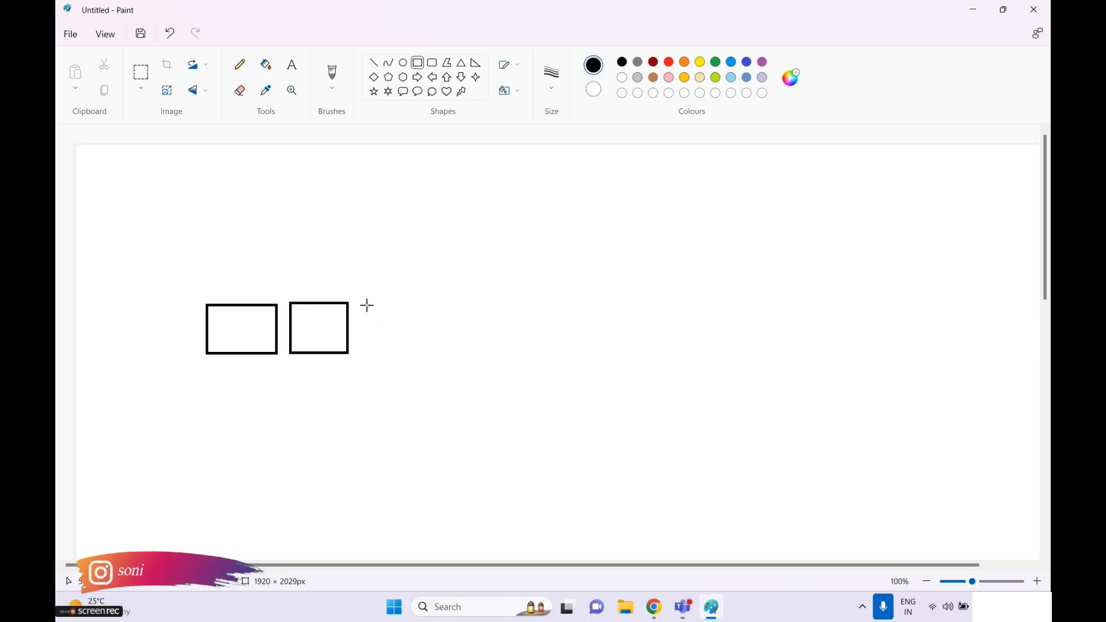
drag(360, 299, 412, 352)
mouse_move(427, 301)
mouse_down()
mouse_move(454, 343)
mouse_move(482, 353)
mouse_up()
click(552, 354)
- Draw an oval above the row of rectangles, centred over the second one
click(403, 63)
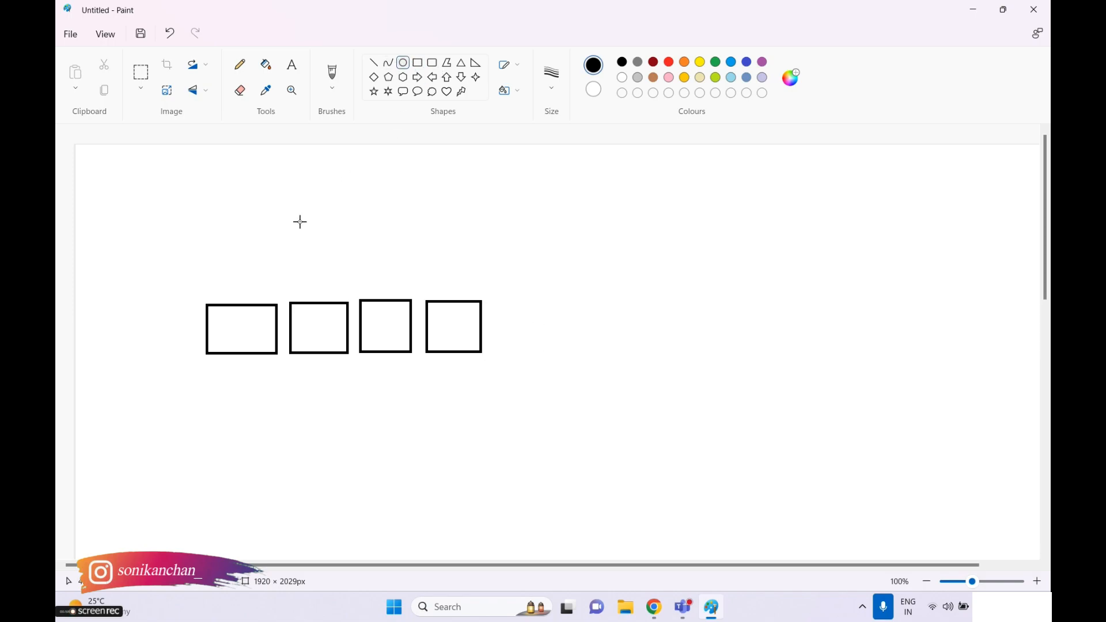
drag(298, 159, 359, 212)
click(389, 219)
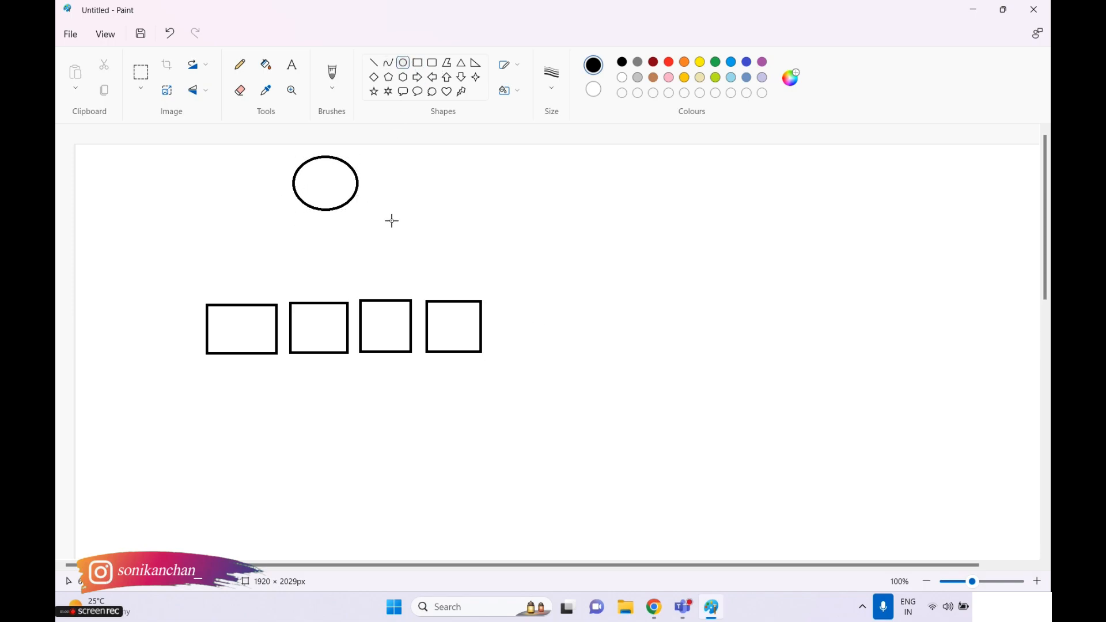
- With the Calligraphy brush, draw four arrows fanning out from the oval down towards the four rectangles
click(332, 88)
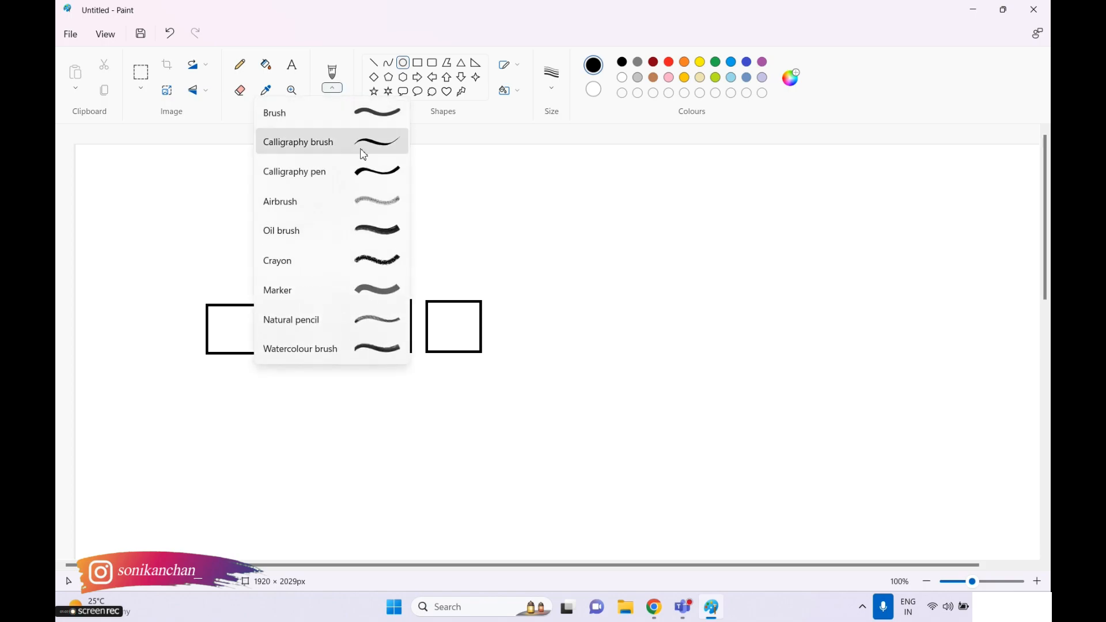
click(359, 147)
mouse_move(302, 209)
mouse_down()
mouse_move(246, 268)
mouse_move(270, 277)
mouse_up()
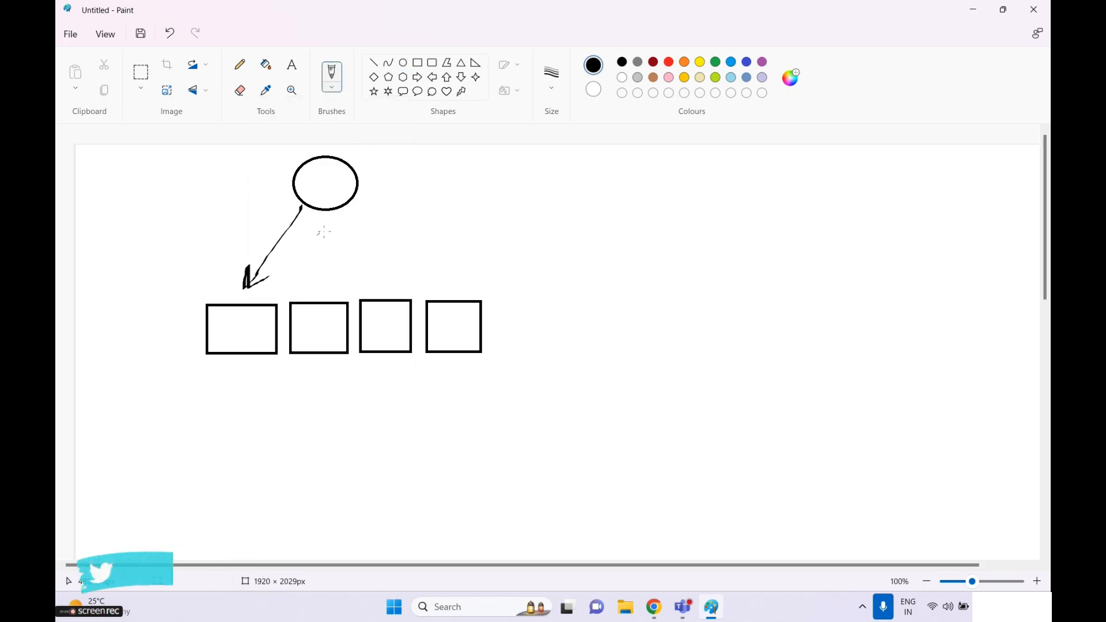
mouse_move(334, 213)
mouse_down()
mouse_move(324, 279)
mouse_move(318, 269)
mouse_move(368, 272)
mouse_up()
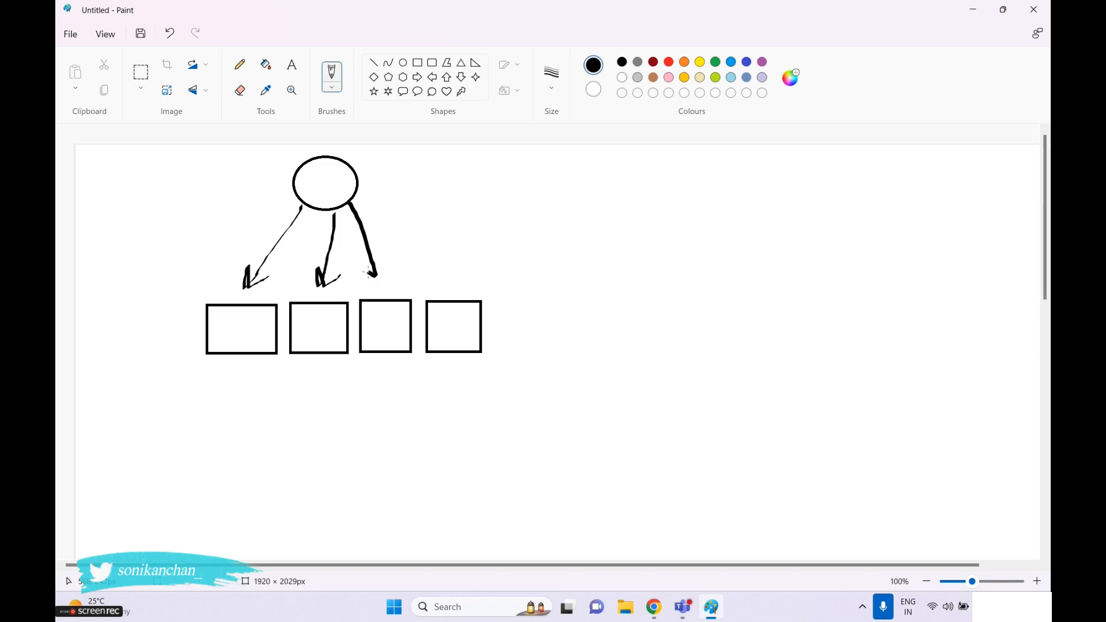
mouse_move(352, 173)
mouse_down()
mouse_move(439, 253)
mouse_move(455, 242)
mouse_up()
- Draw a freehand frame around all four rectangles and a curved arrow pointing into the oval
mouse_move(174, 269)
mouse_down()
mouse_move(193, 408)
mouse_move(524, 283)
mouse_move(558, 385)
mouse_move(157, 400)
mouse_up()
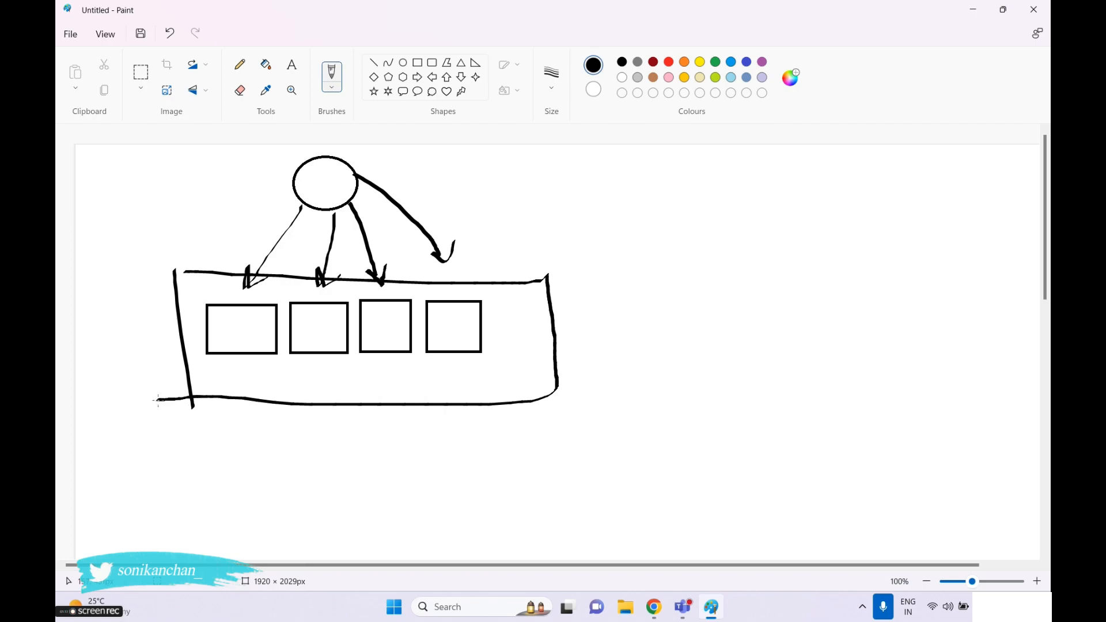
mouse_move(170, 272)
mouse_down()
mouse_move(206, 274)
mouse_move(295, 185)
mouse_up()
drag(283, 203, 291, 191)
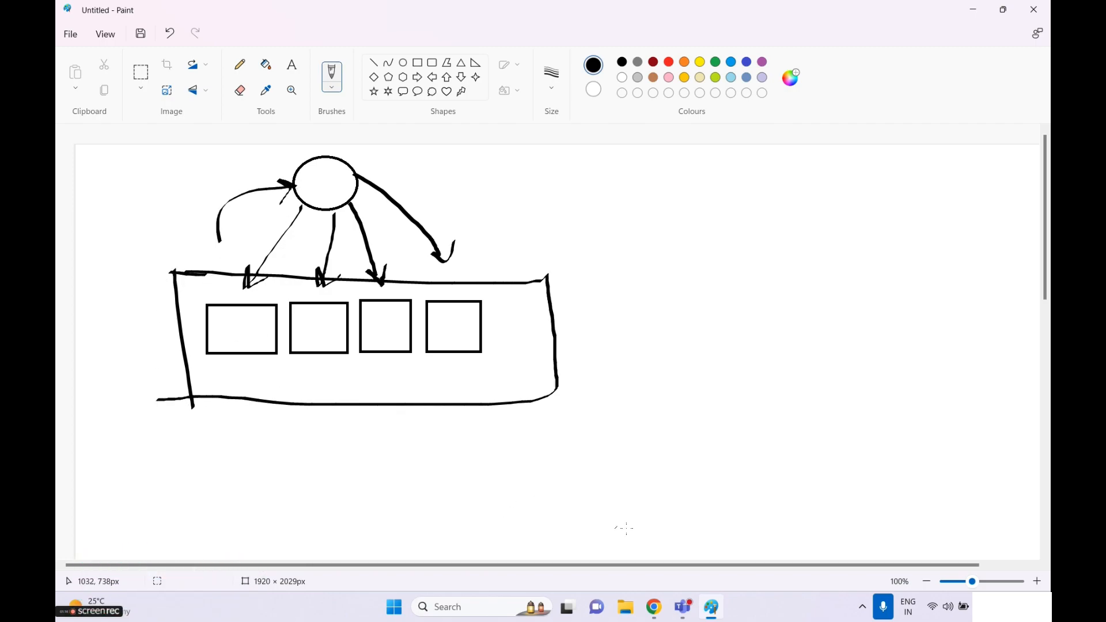
- Switch to Chrome and open the Target Groups page in the EC2 console
click(654, 607)
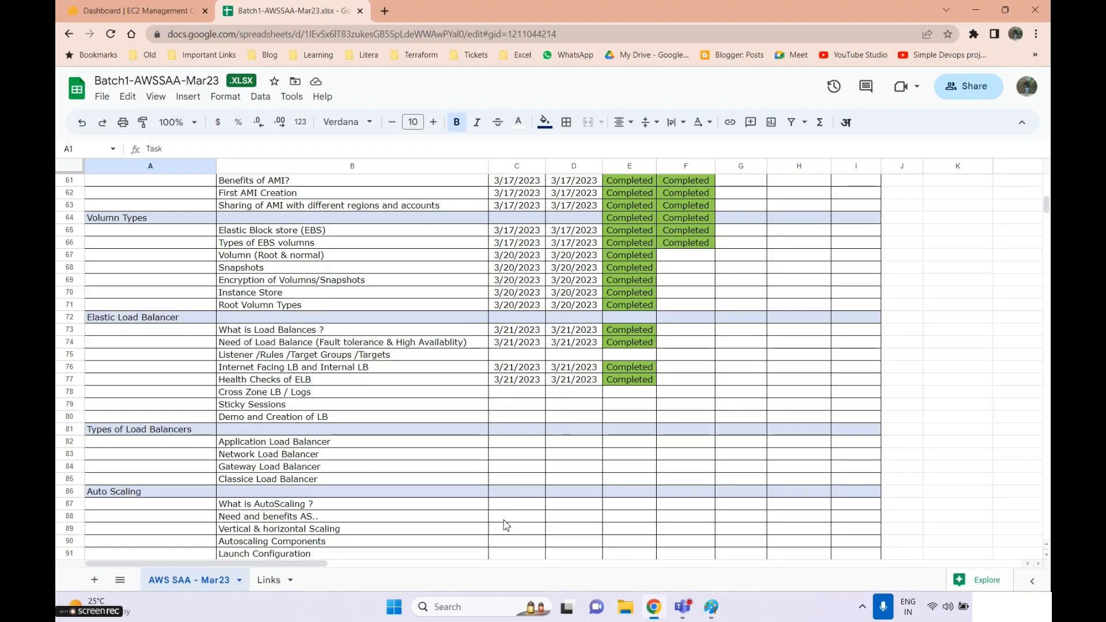
click(141, 16)
scroll(92, 489, down, 5)
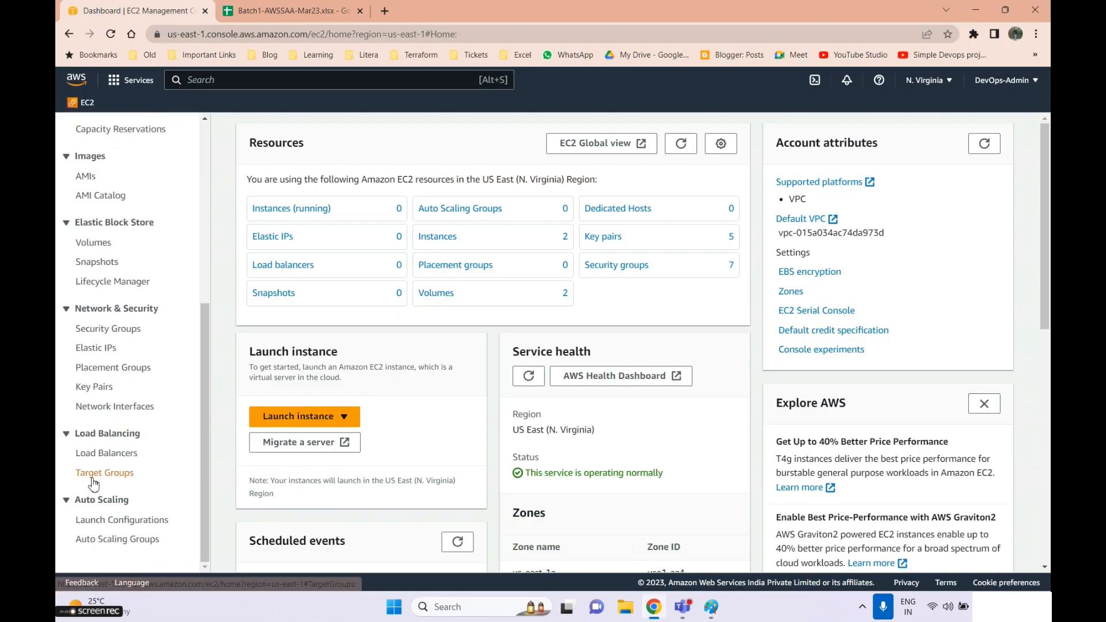
click(94, 474)
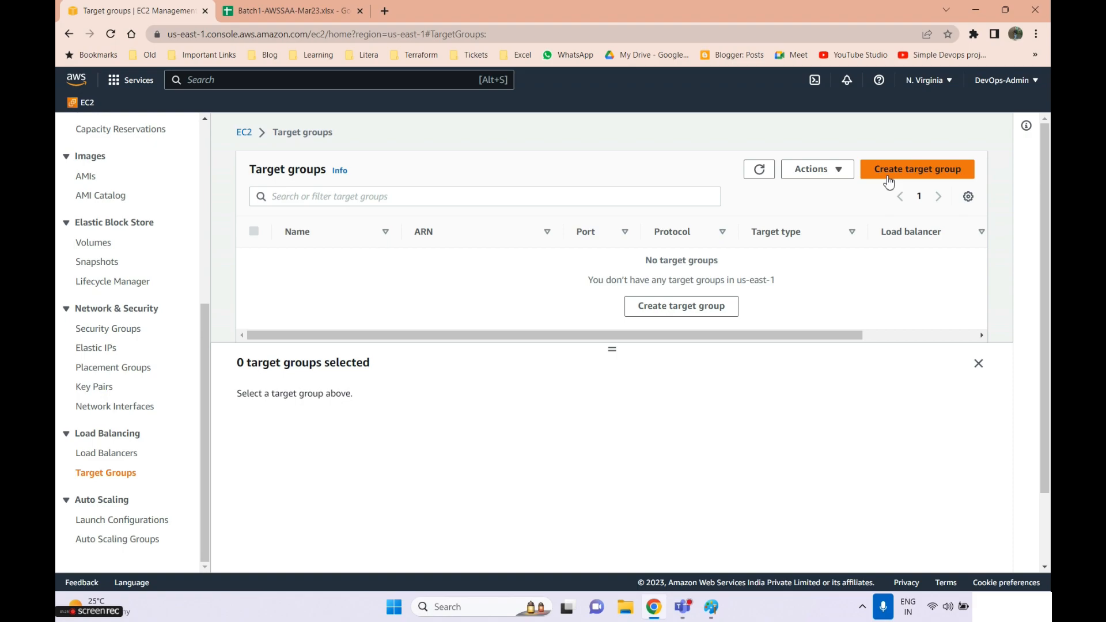
- Switch to Paint, mark the boxes with ticks and a line running through them, and label the oval LB
key(alt+Tab)
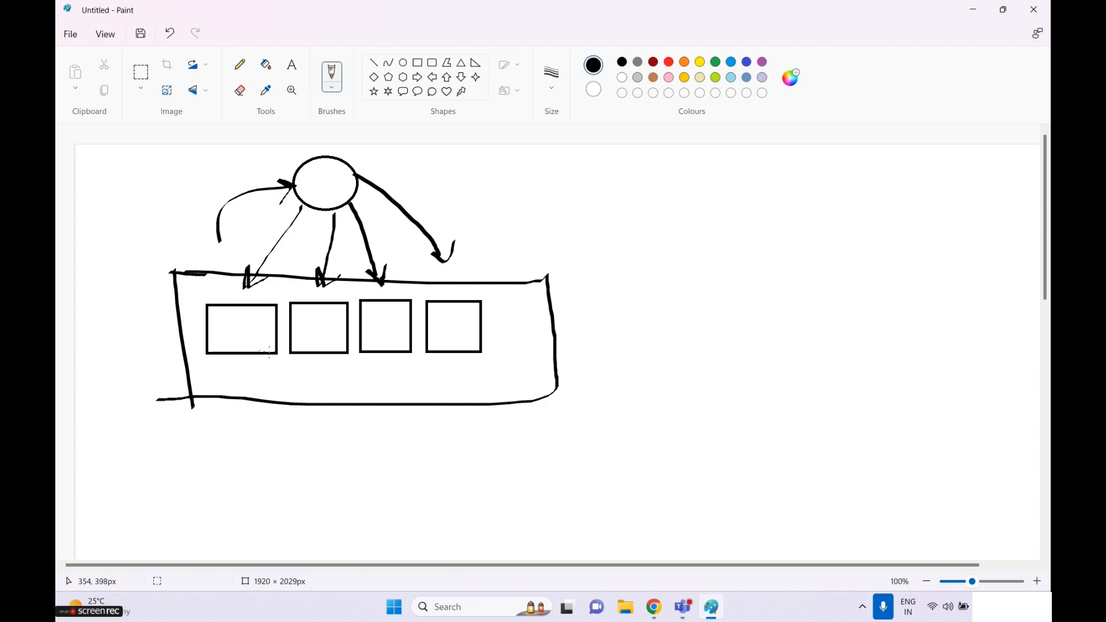
mouse_move(184, 308)
mouse_down()
mouse_move(199, 317)
mouse_move(238, 287)
mouse_move(289, 318)
mouse_move(335, 286)
mouse_up()
key(alt+Tab)
key(alt+Tab)
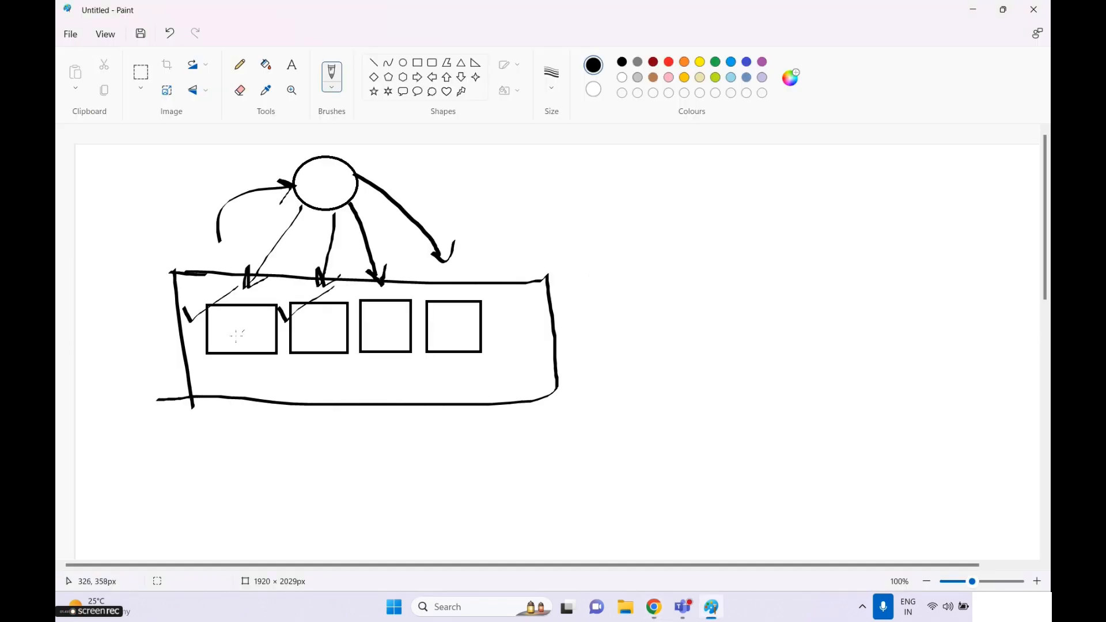
mouse_move(211, 340)
mouse_down()
mouse_move(238, 321)
mouse_move(247, 336)
mouse_up()
drag(455, 327, 487, 321)
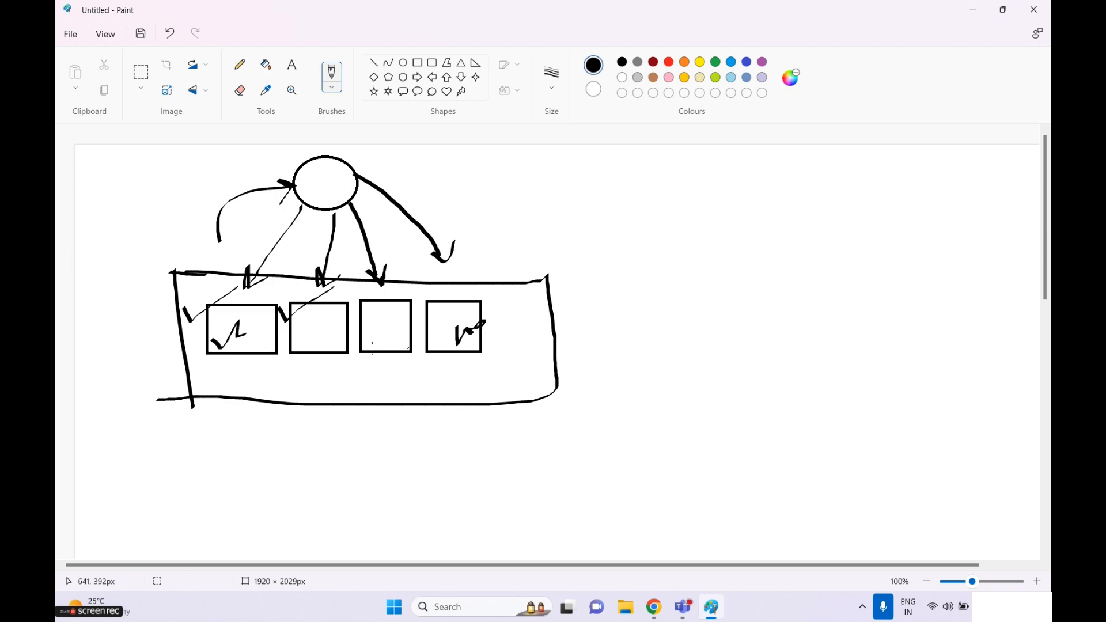
drag(279, 332, 465, 332)
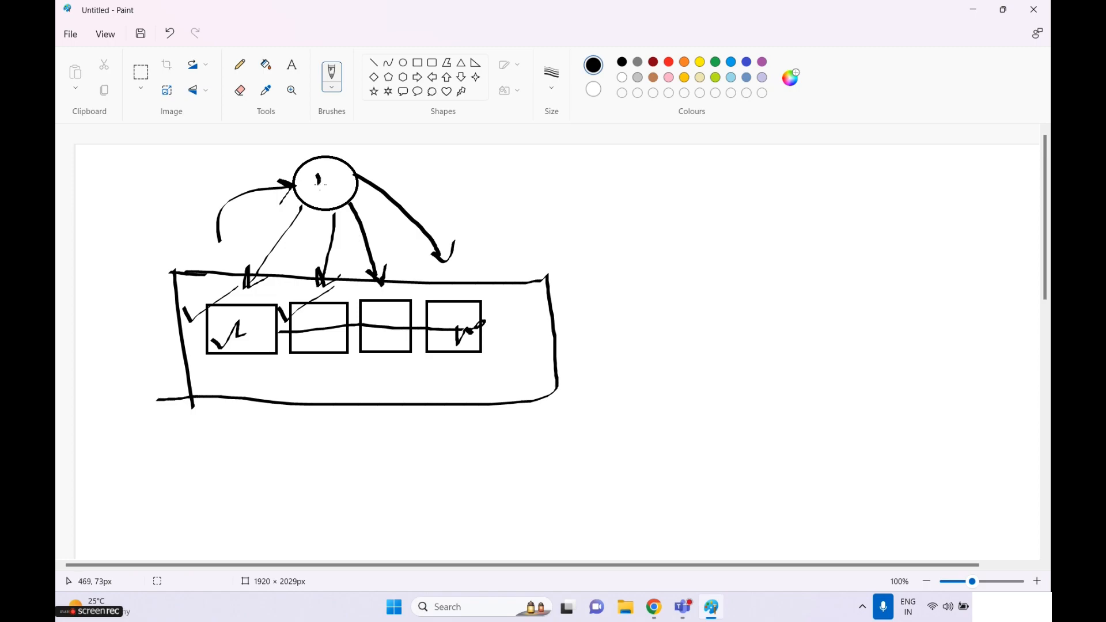
drag(333, 176, 325, 181)
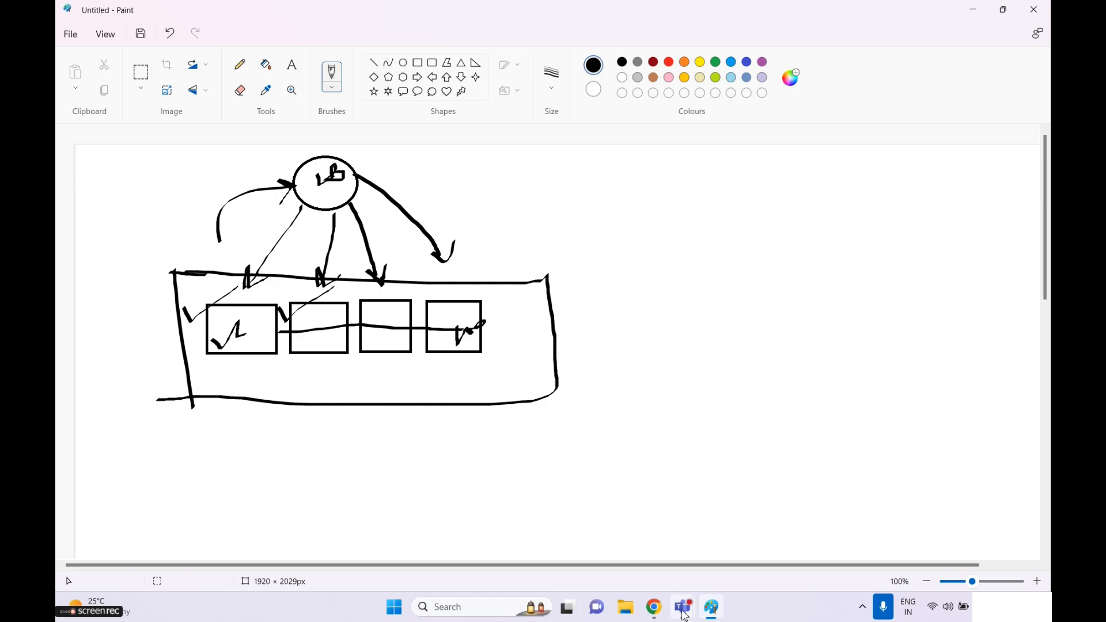
- Switch to the Batch1-AWSSAA-Mar23 spreadsheet in Chrome and select the "Listener /Rules /Target Groups /Targets" topic
mouse_move(683, 607)
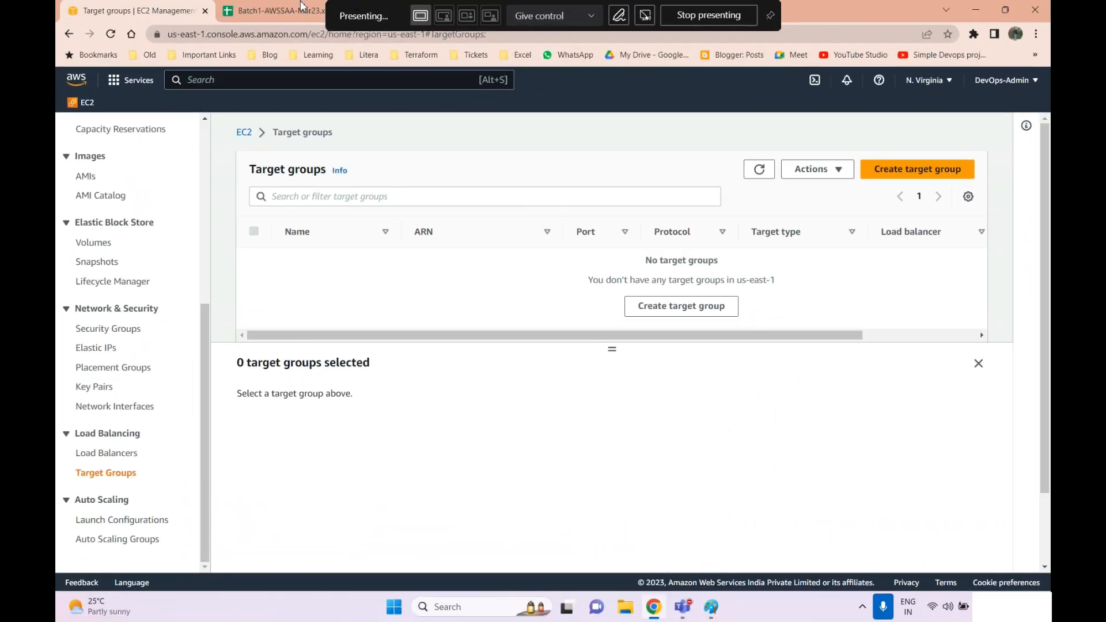
click(292, 21)
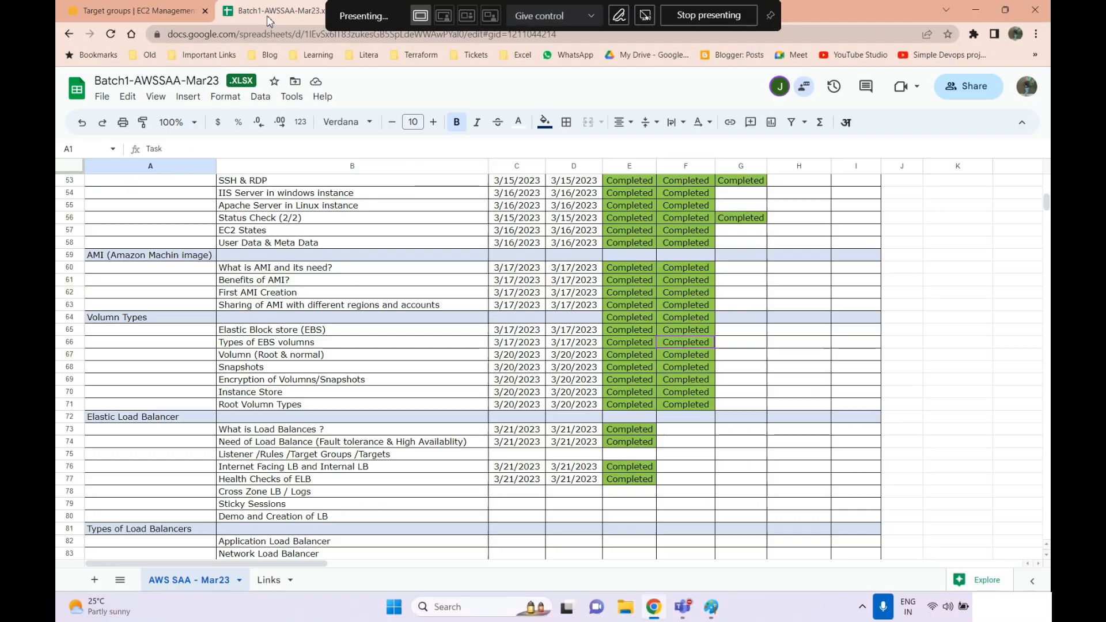
click(236, 456)
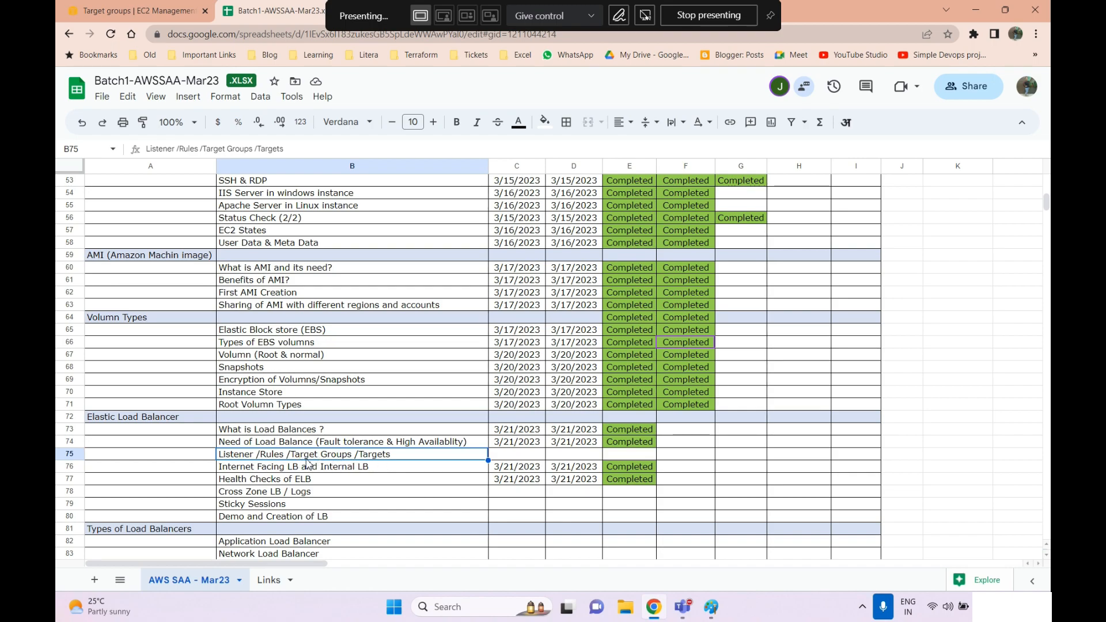
- In the EC2 console, start creating a new load balancer of the Application Load Balancer type
click(101, 10)
click(108, 454)
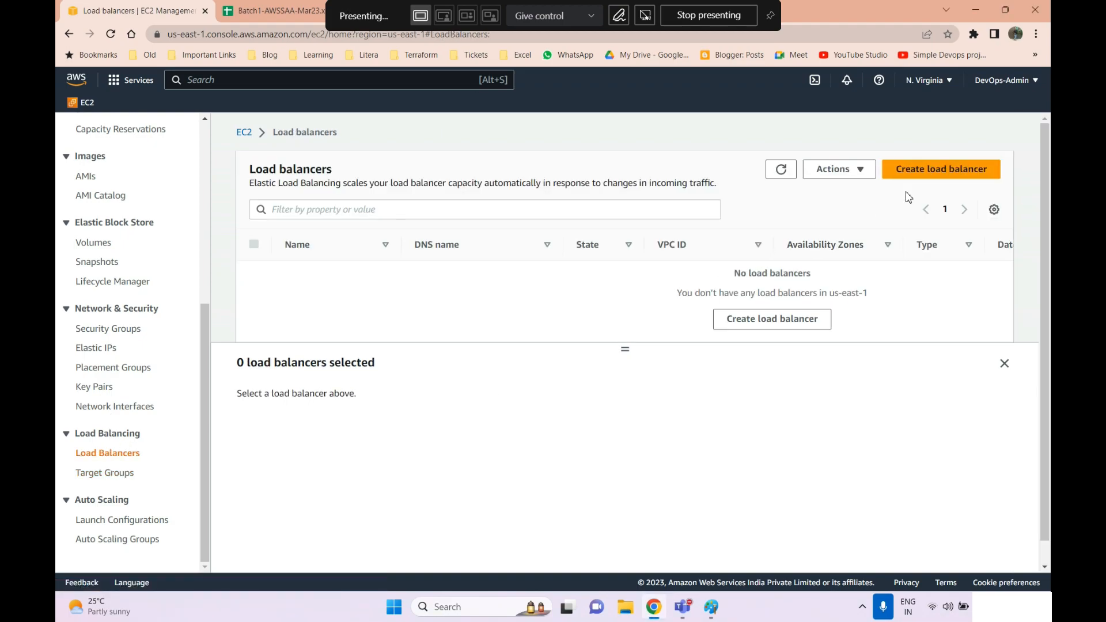
click(923, 172)
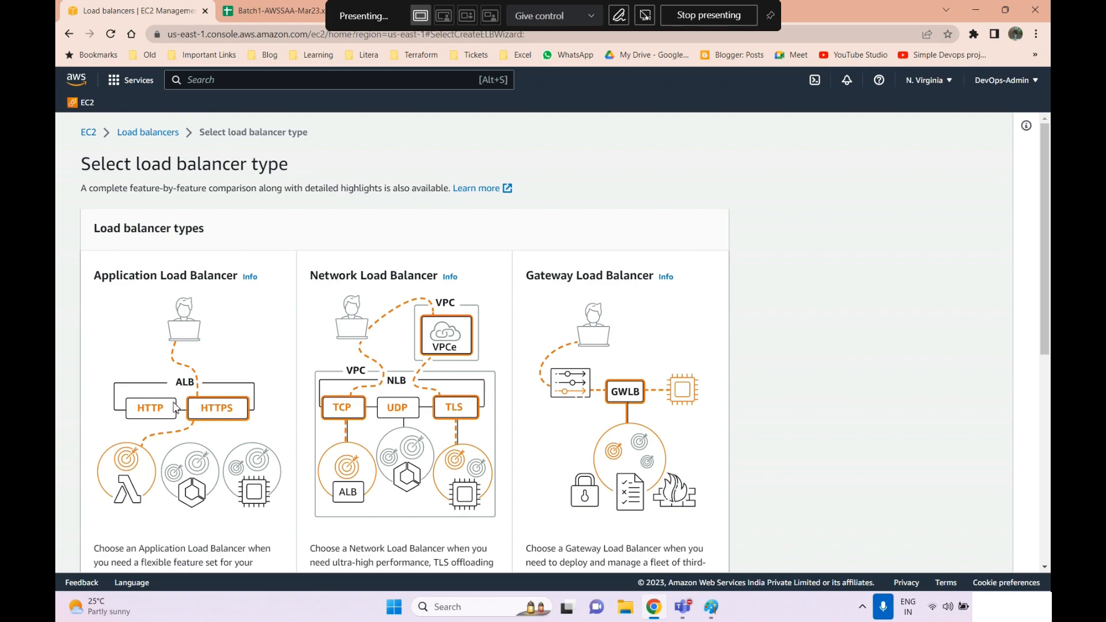
scroll(129, 494, down, 5)
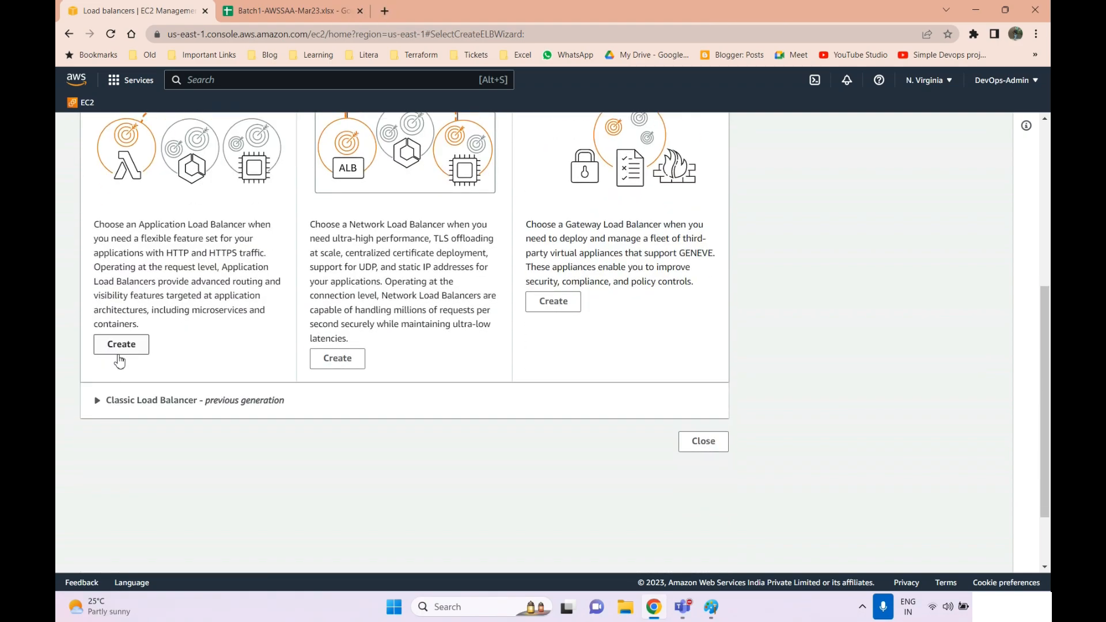
scroll(352, 438, down, 1)
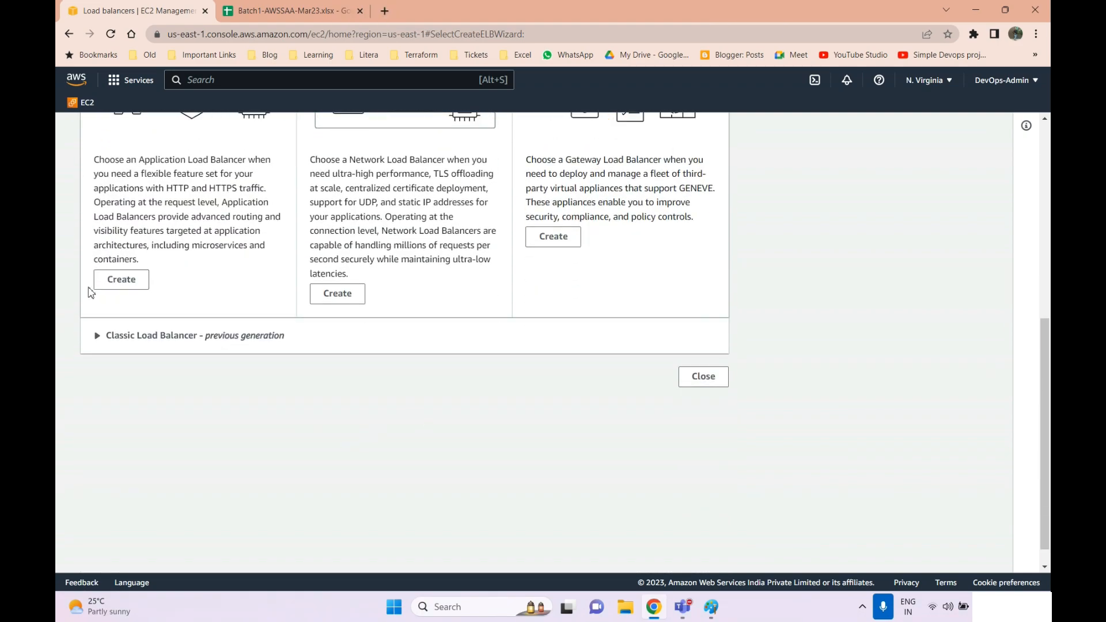
click(126, 279)
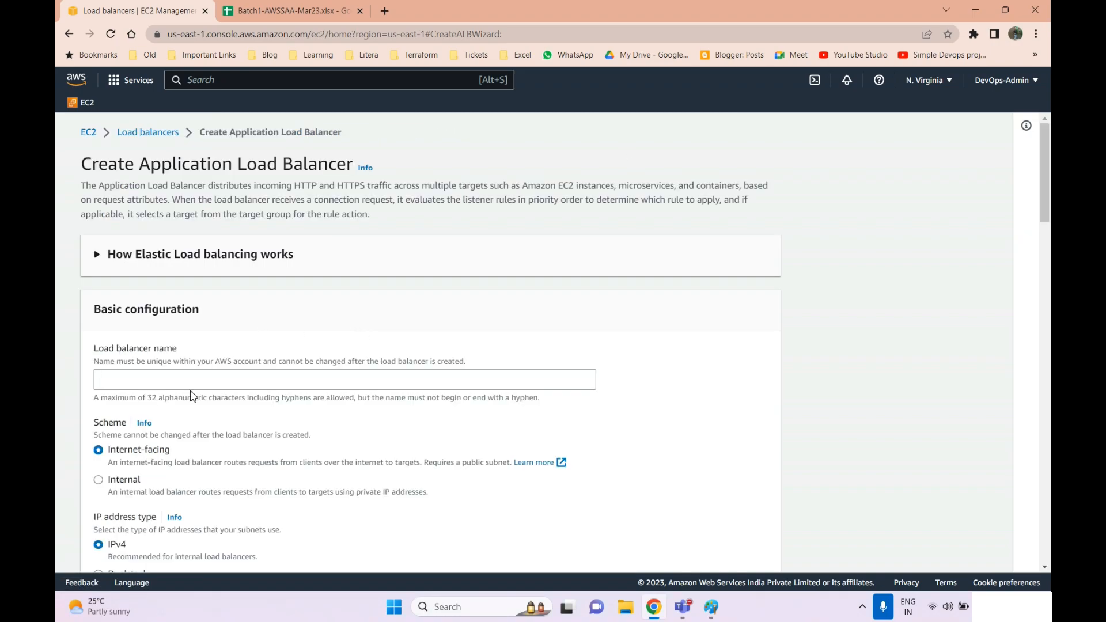
- Name the load balancer demo and map it to us-east-1a and a second Availability Zone
click(188, 380)
text(demo)
scroll(188, 380, down, 10)
scroll(108, 345, up, 3)
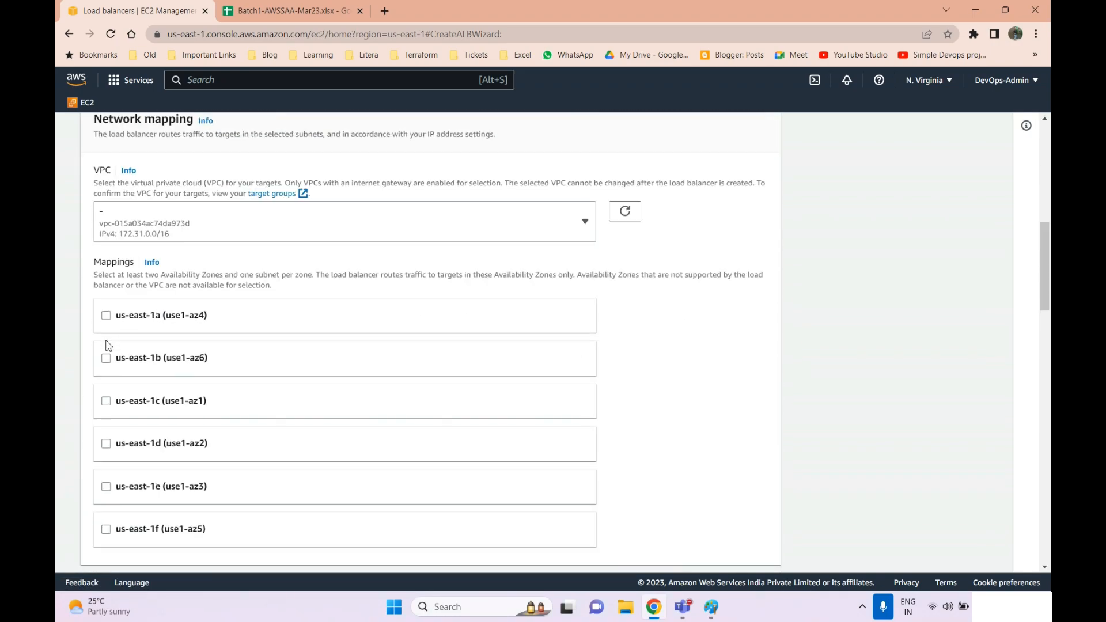
click(106, 316)
click(106, 476)
- Add the launch-wizard-3 security group to the load balancer alongside the default group
scroll(178, 464, down, 15)
scroll(323, 241, up, 3)
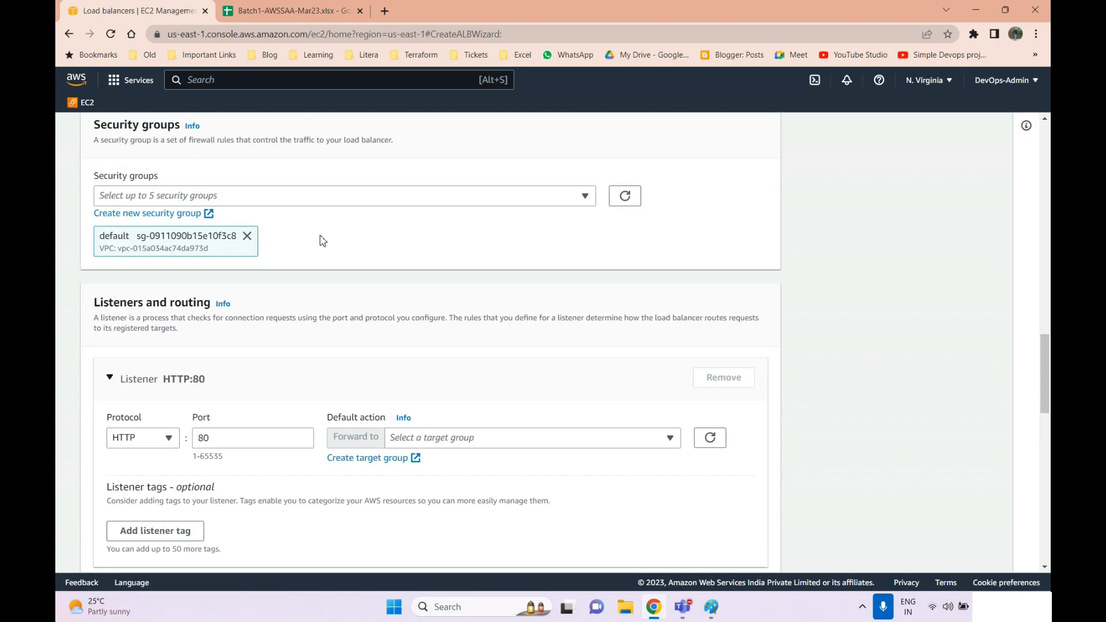
click(323, 196)
click(306, 326)
scroll(306, 326, down, 2)
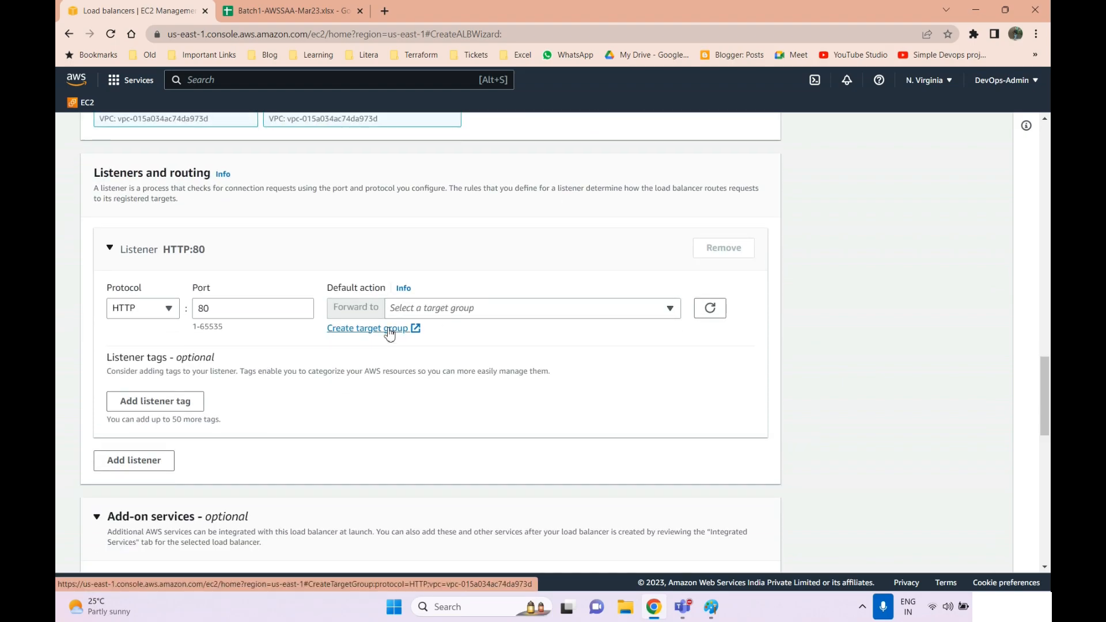
scroll(390, 334, up, 5)
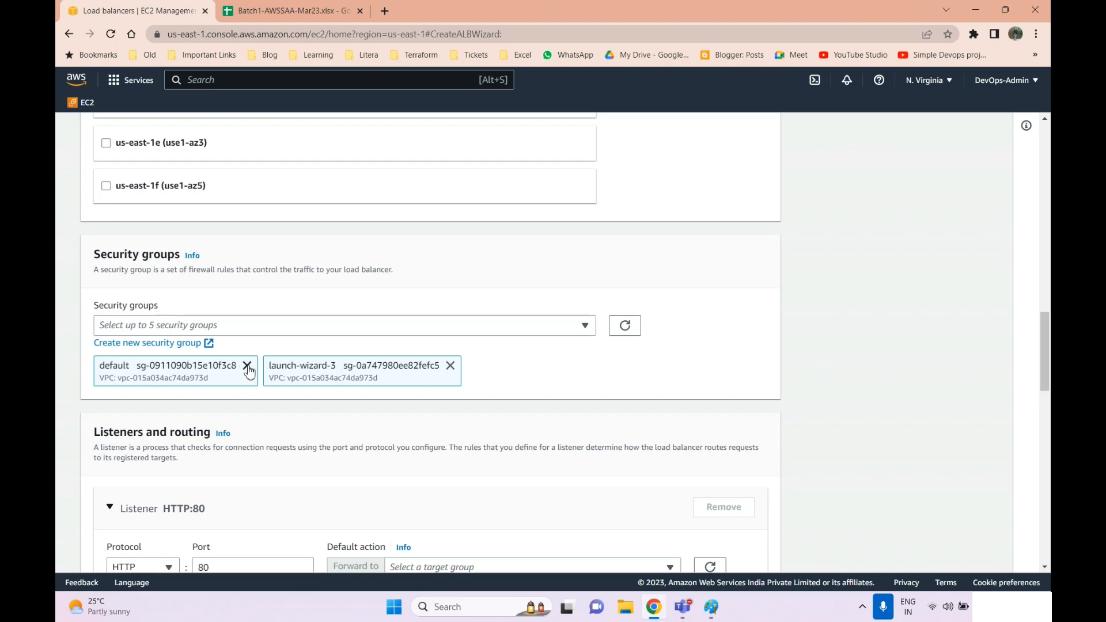
- Open the EC2 dashboard in a new browser tab and go to its Security Groups page
click(71, 109)
click(668, 110)
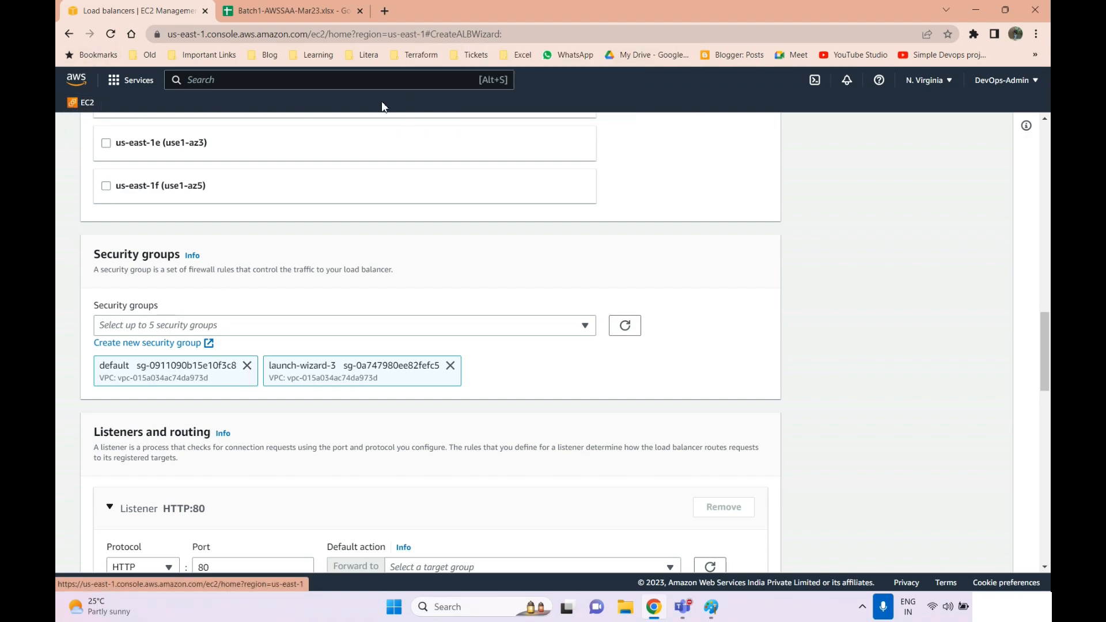
right_click(74, 108)
click(135, 120)
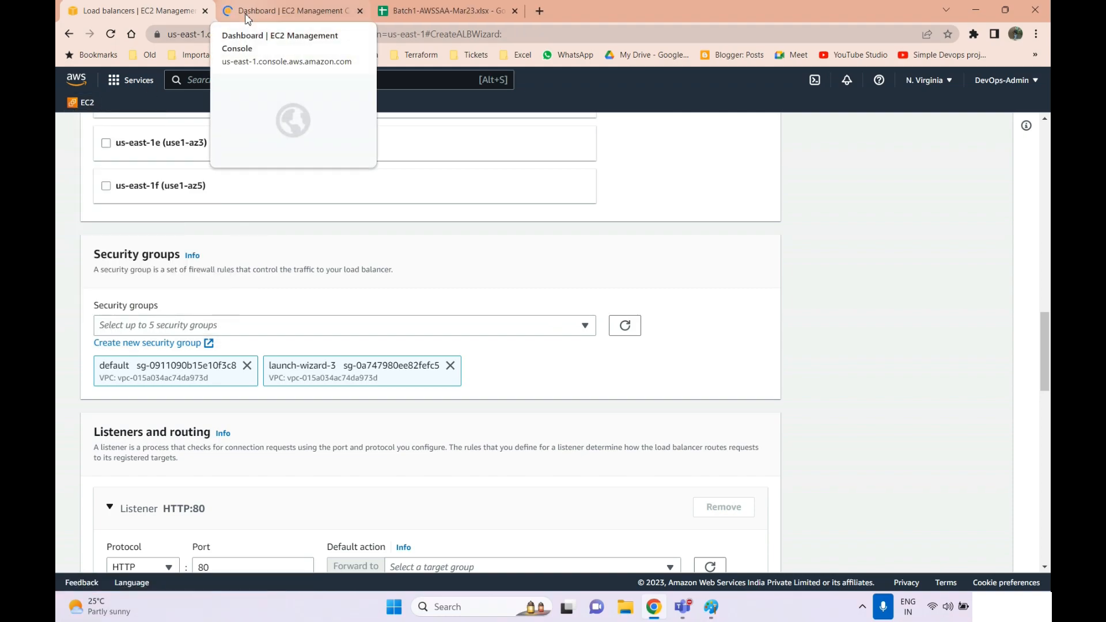
click(247, 13)
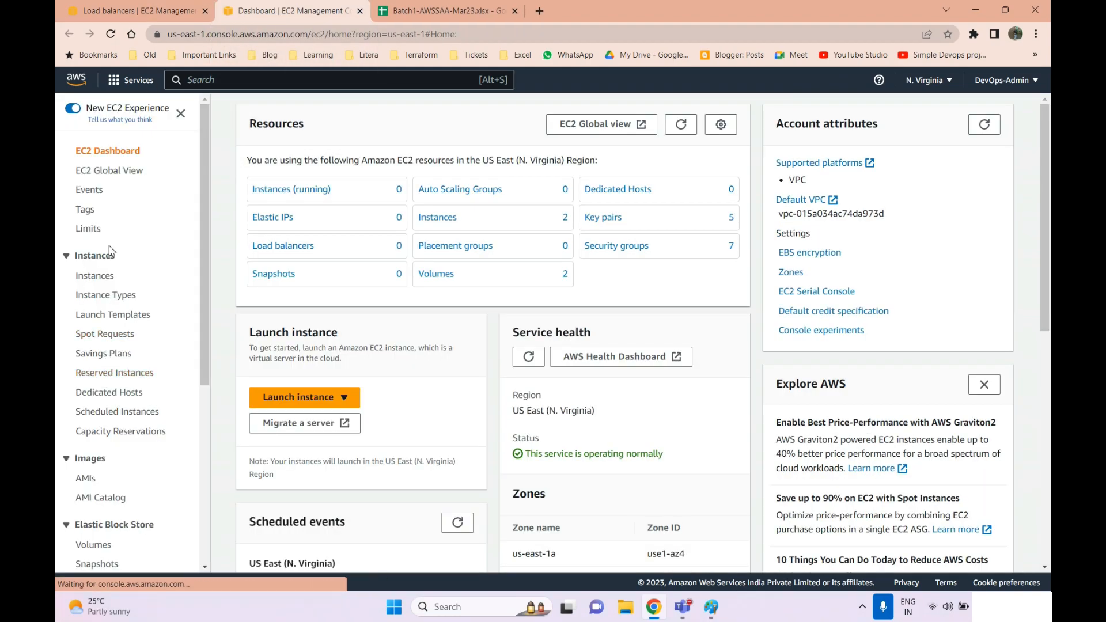
scroll(96, 323, down, 1)
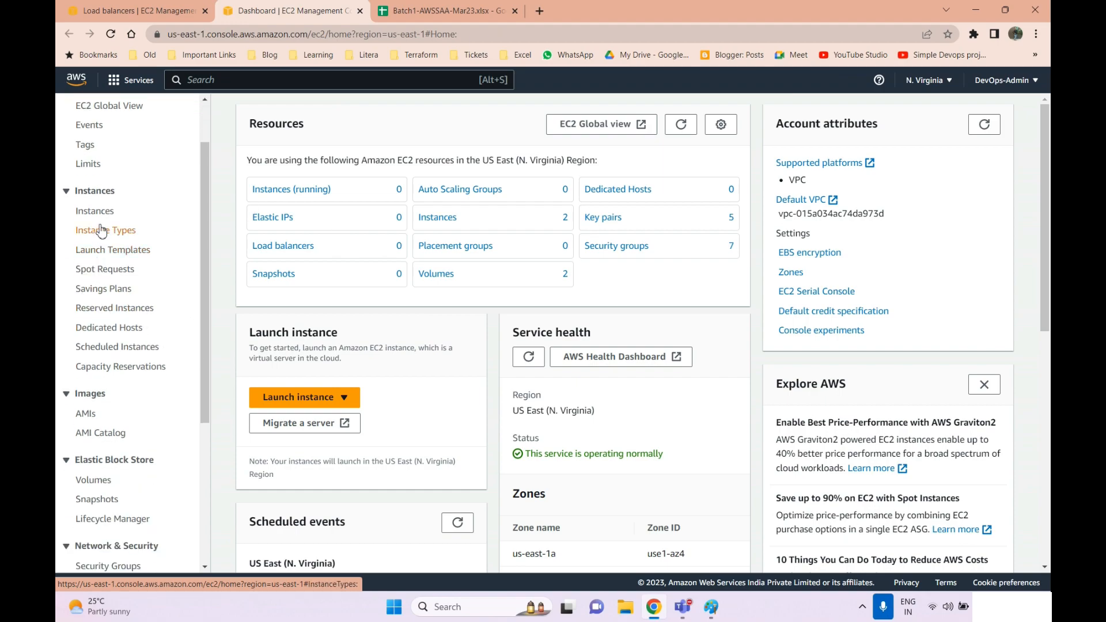
scroll(98, 294, down, 3)
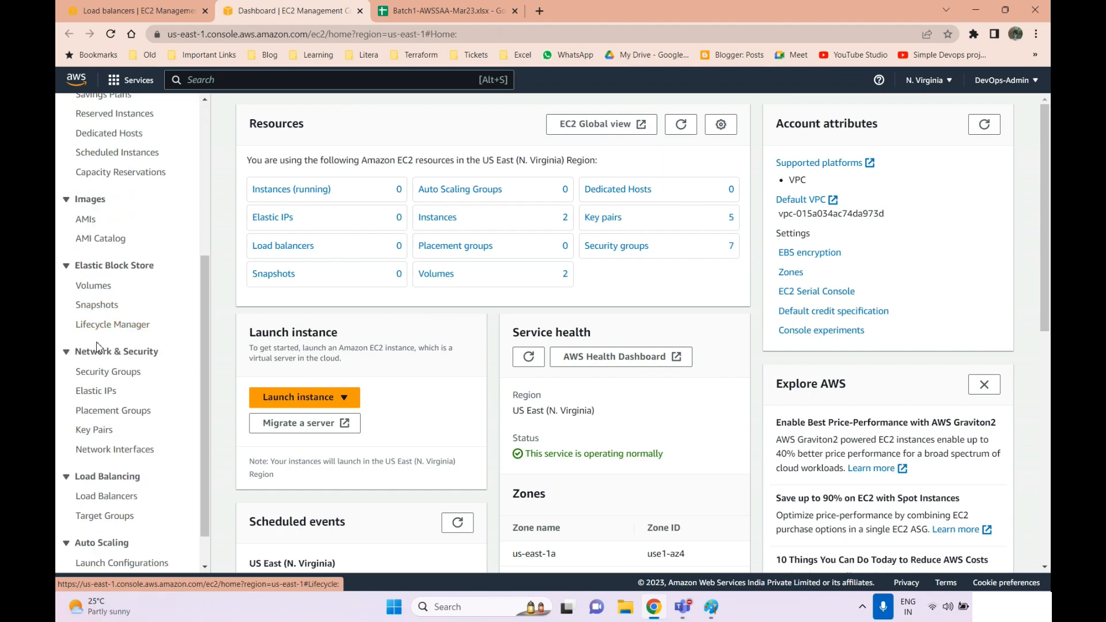
click(100, 375)
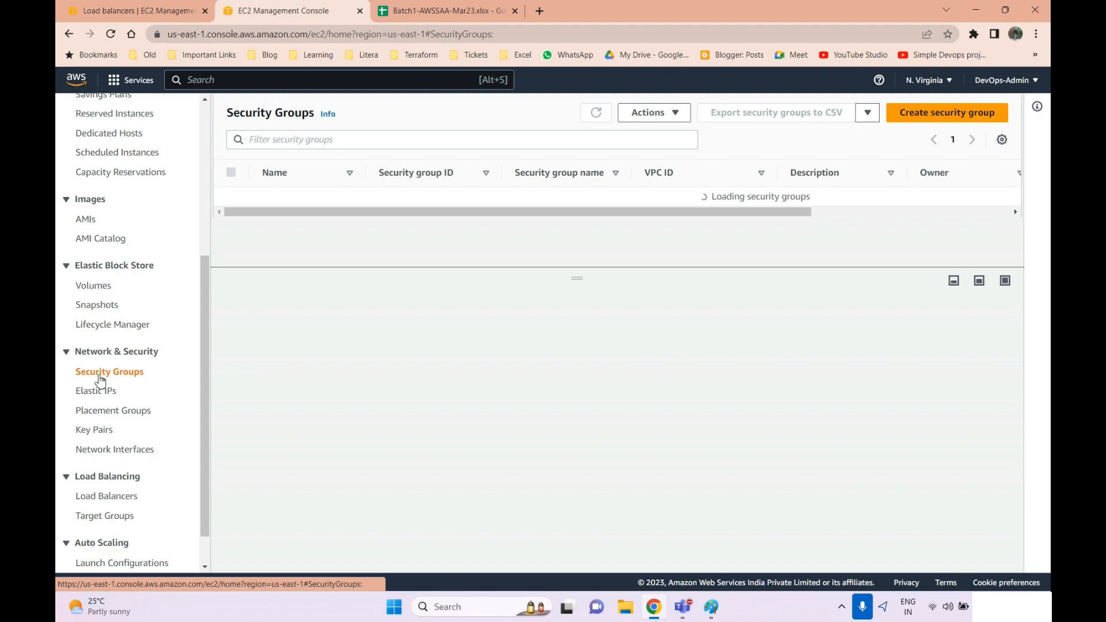
- Delete the demo-sg security group and refresh the security group list
drag(583, 277, 586, 373)
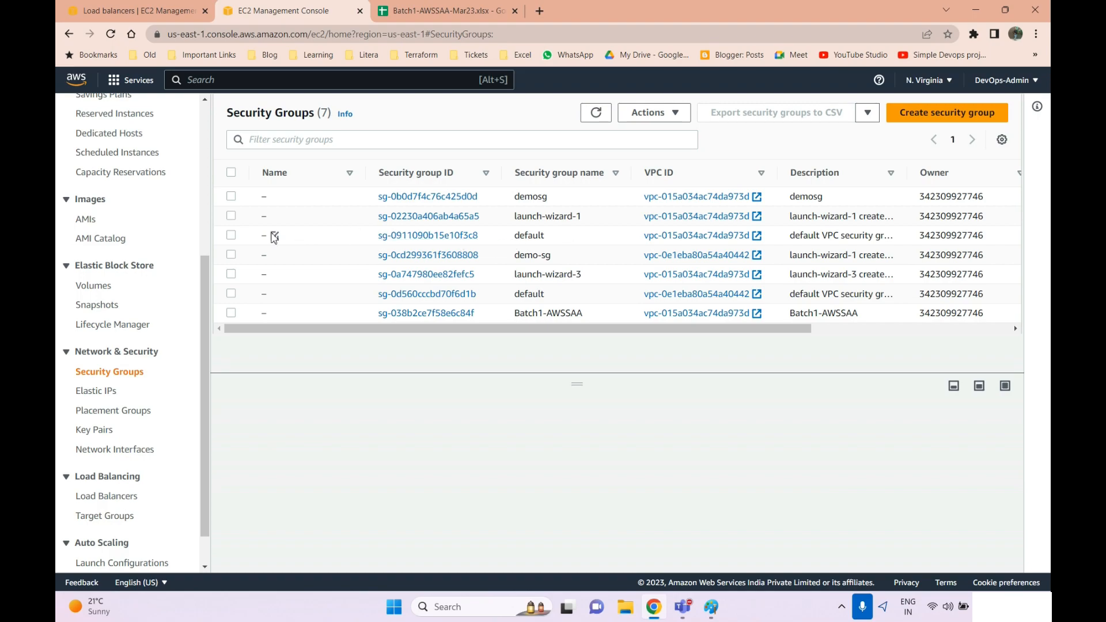
click(232, 235)
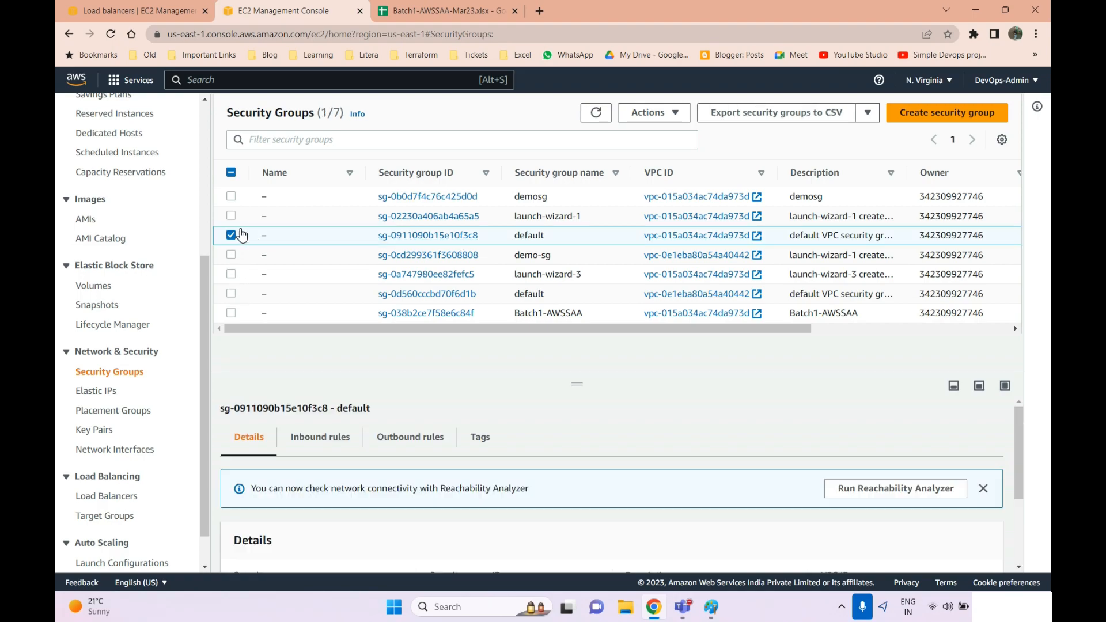
click(231, 236)
click(231, 256)
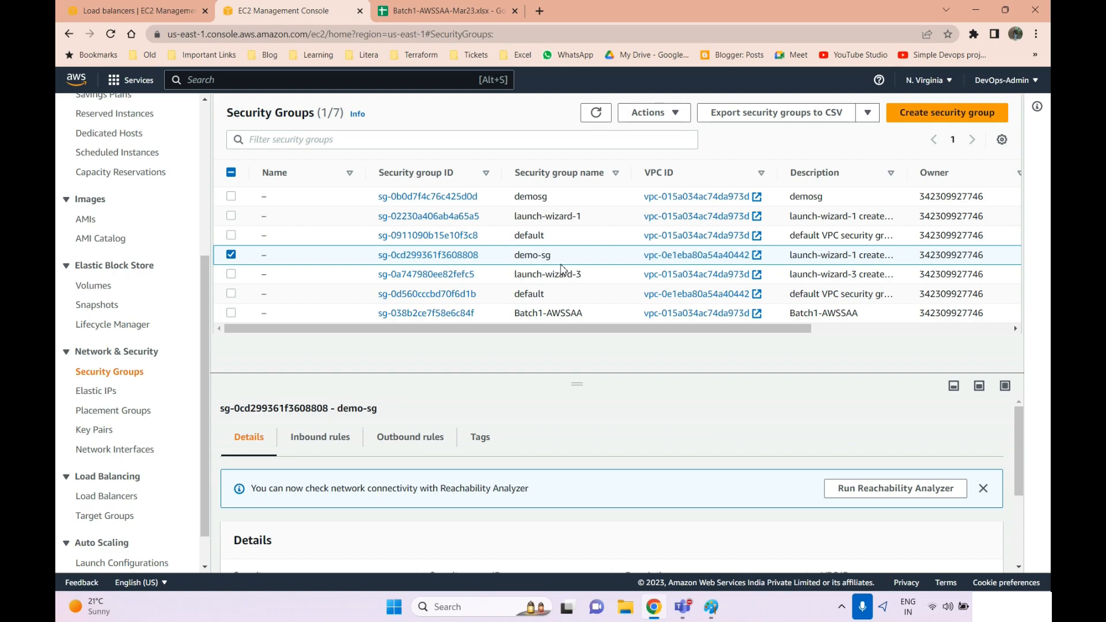
click(657, 114)
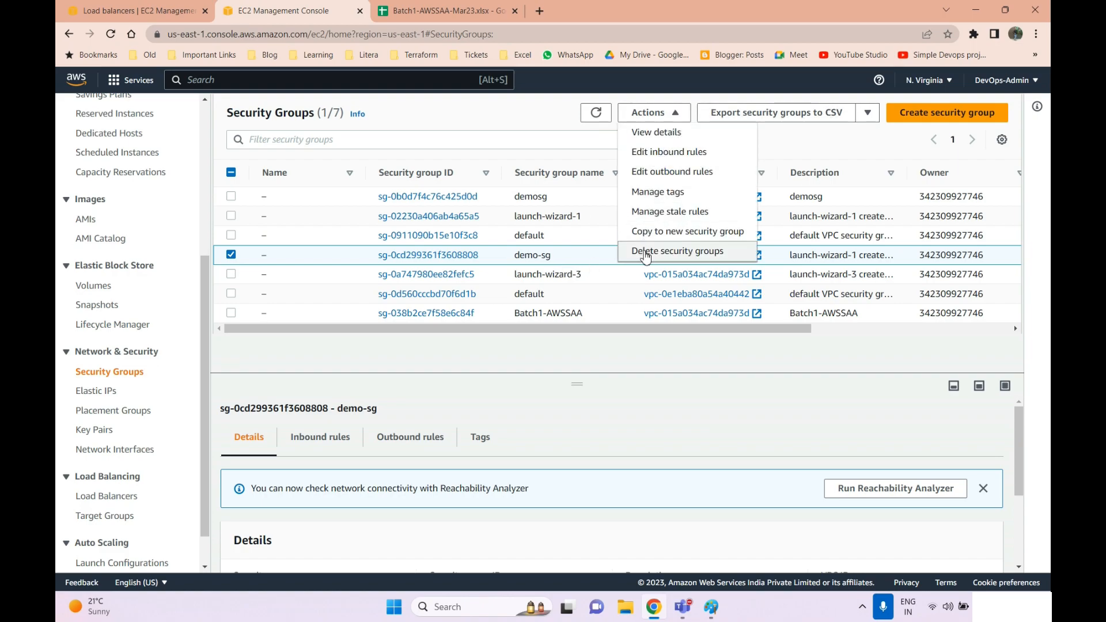
click(646, 252)
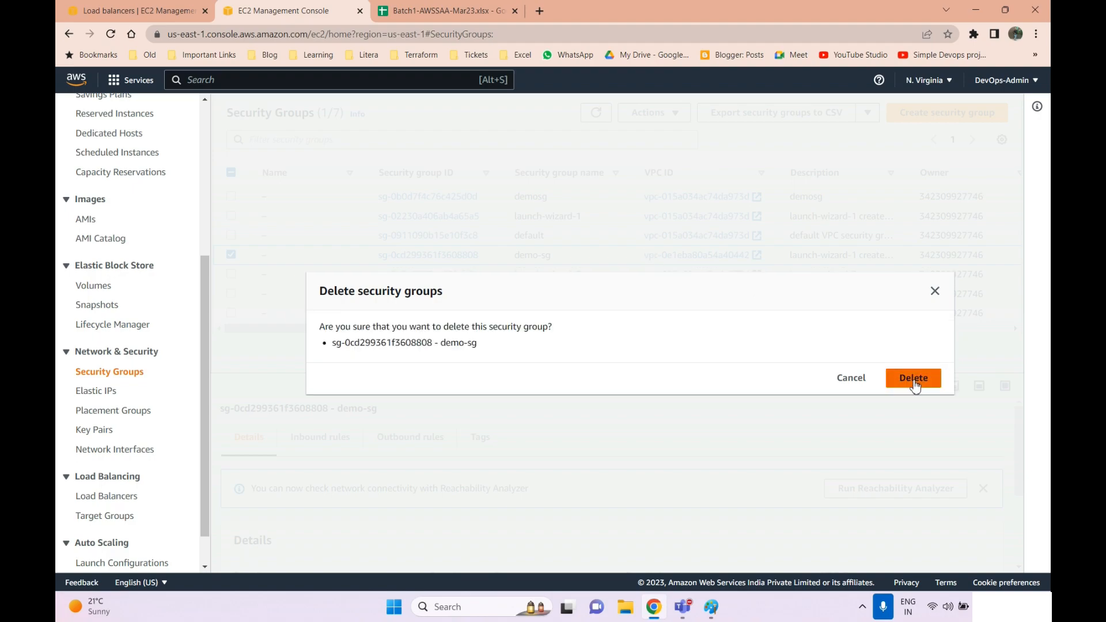
click(916, 379)
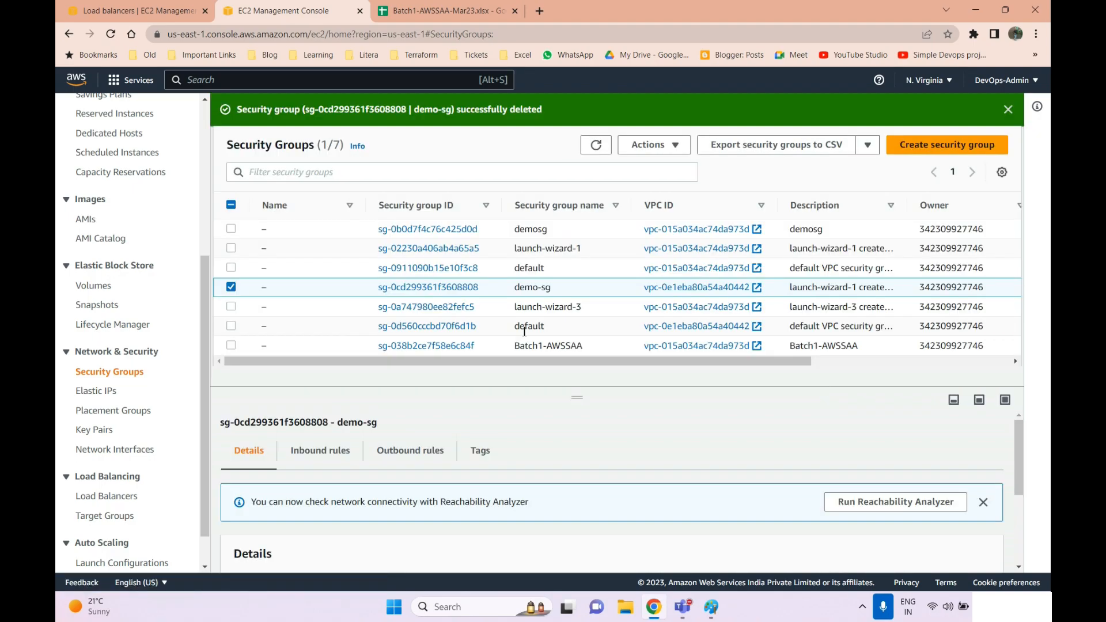
click(596, 146)
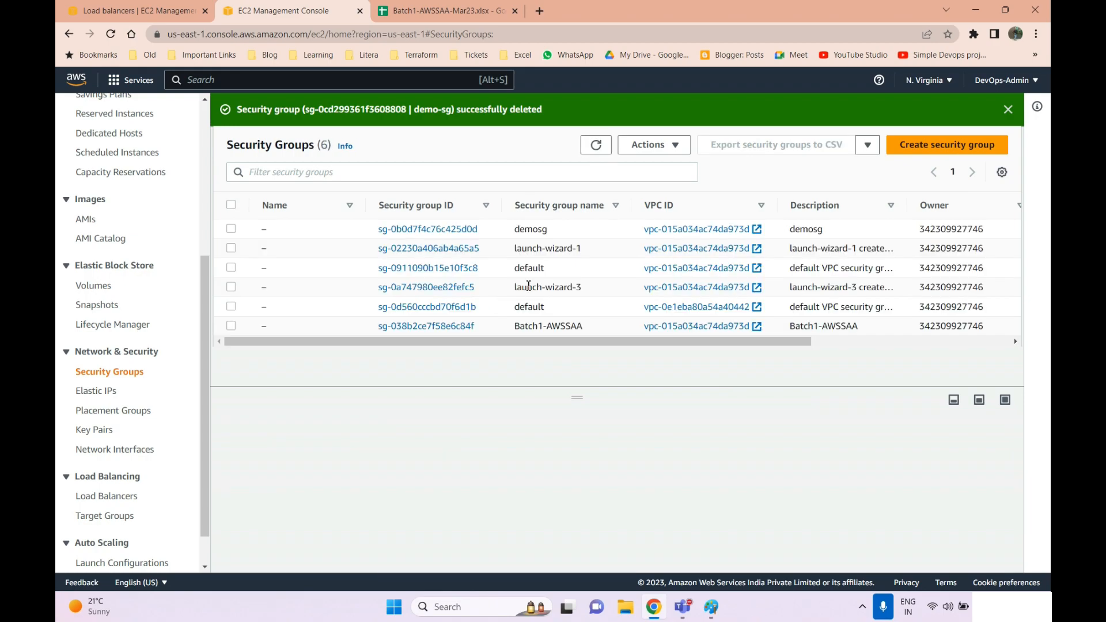
- Check the security groups selected for the load balancer, then return to the Security Groups page and dismiss the deletion notice
click(136, 10)
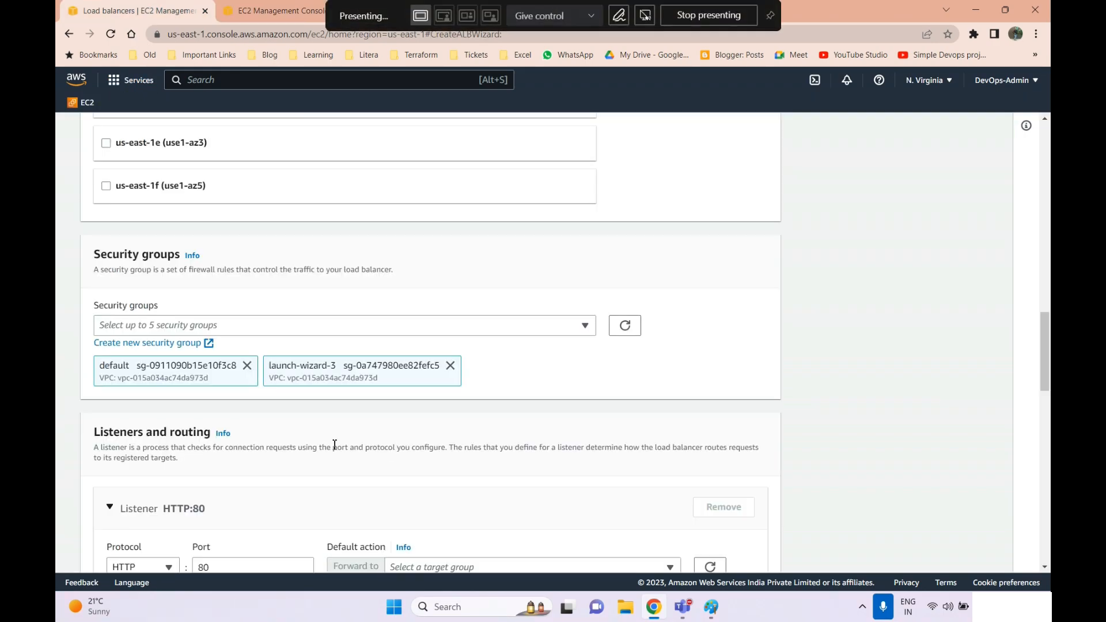
click(276, 16)
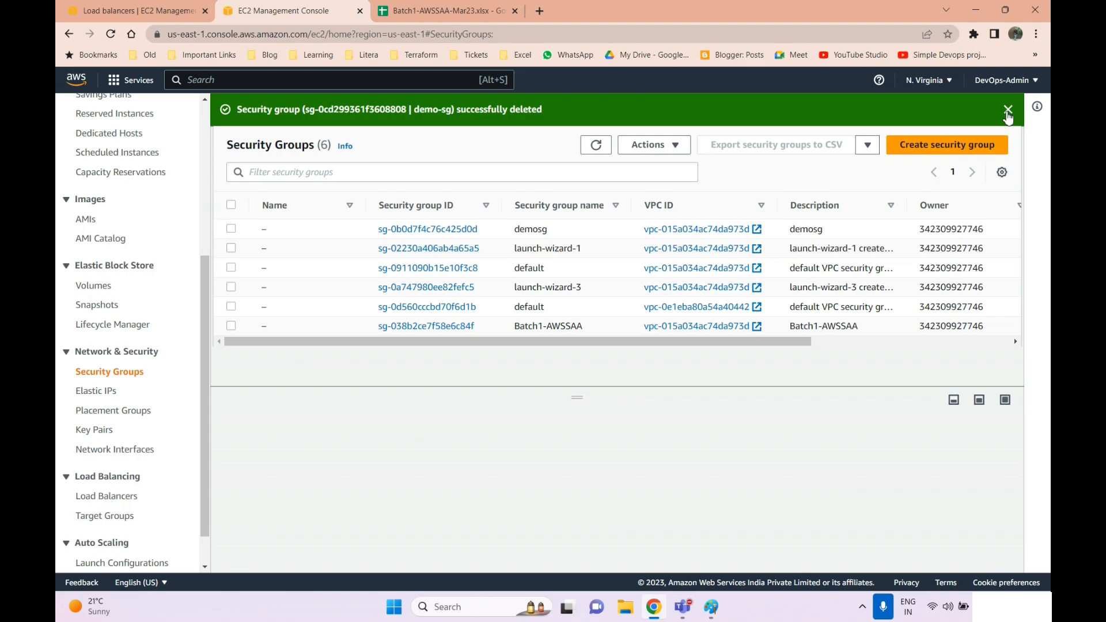
click(1008, 113)
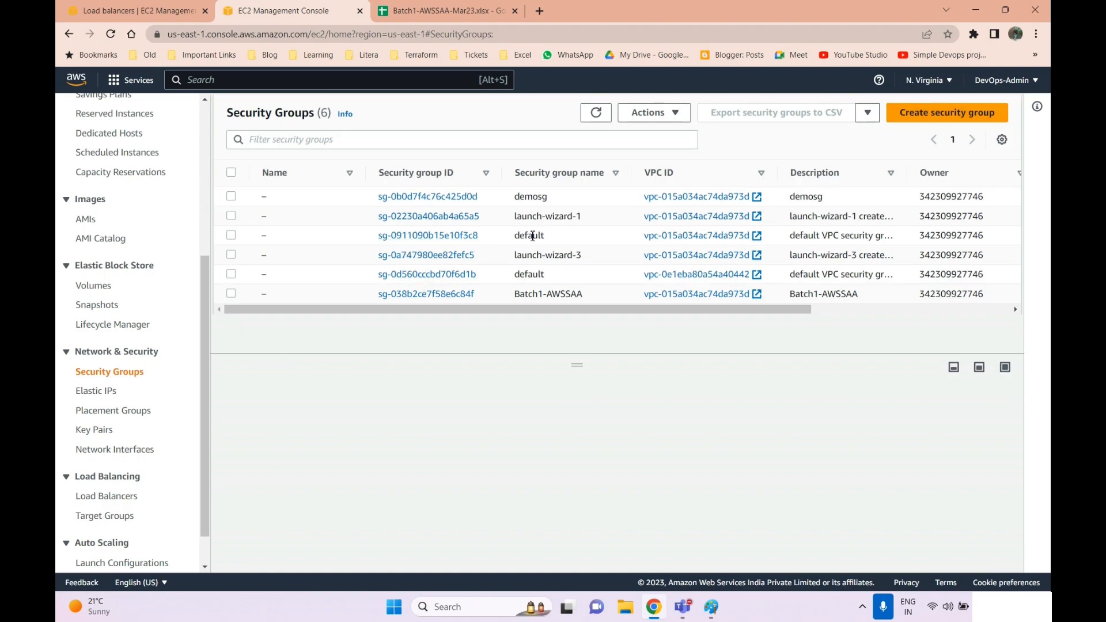
- Go back to the load balancer form and remove the default security group from it
scroll(113, 229, up, 3)
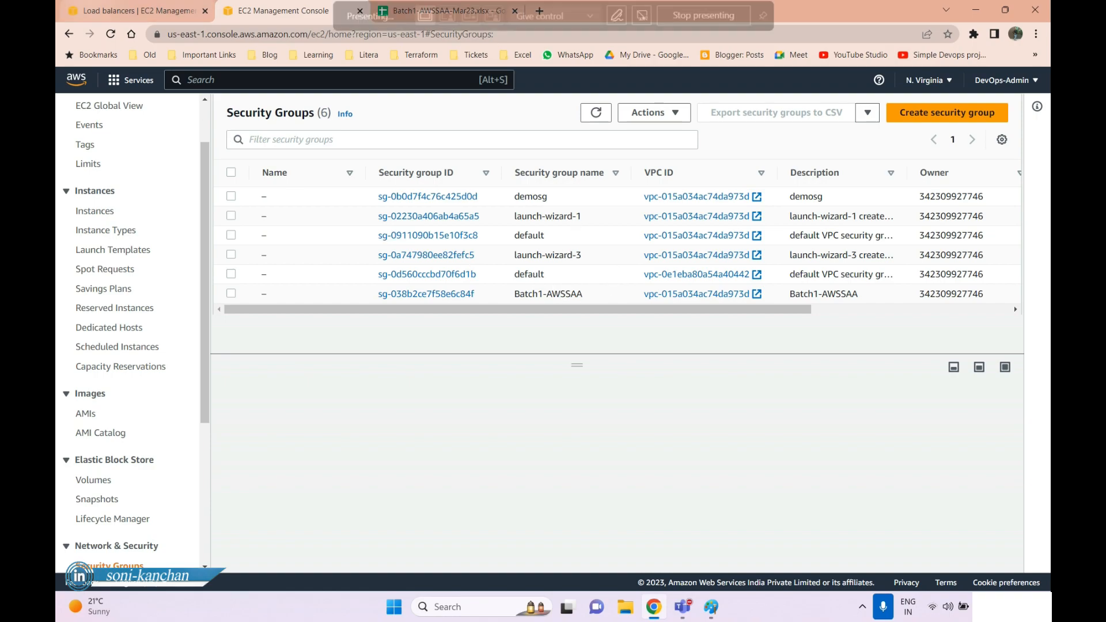
click(90, 12)
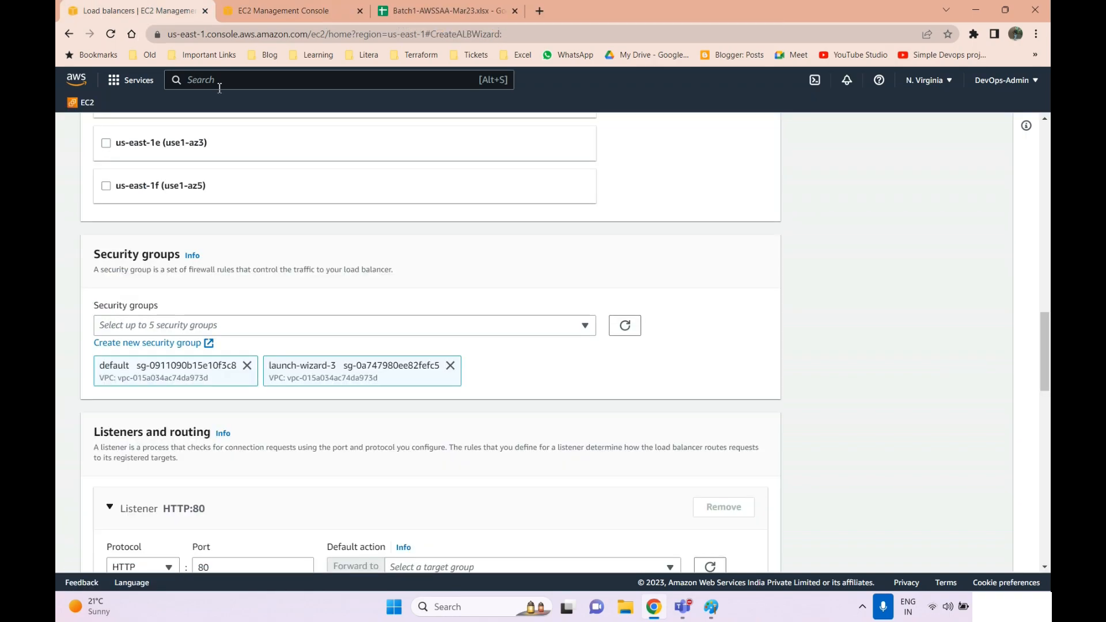
click(247, 366)
- From the HTTP:80 listener, start a new target group of the Instances type and name it demoTG
scroll(288, 311, down, 5)
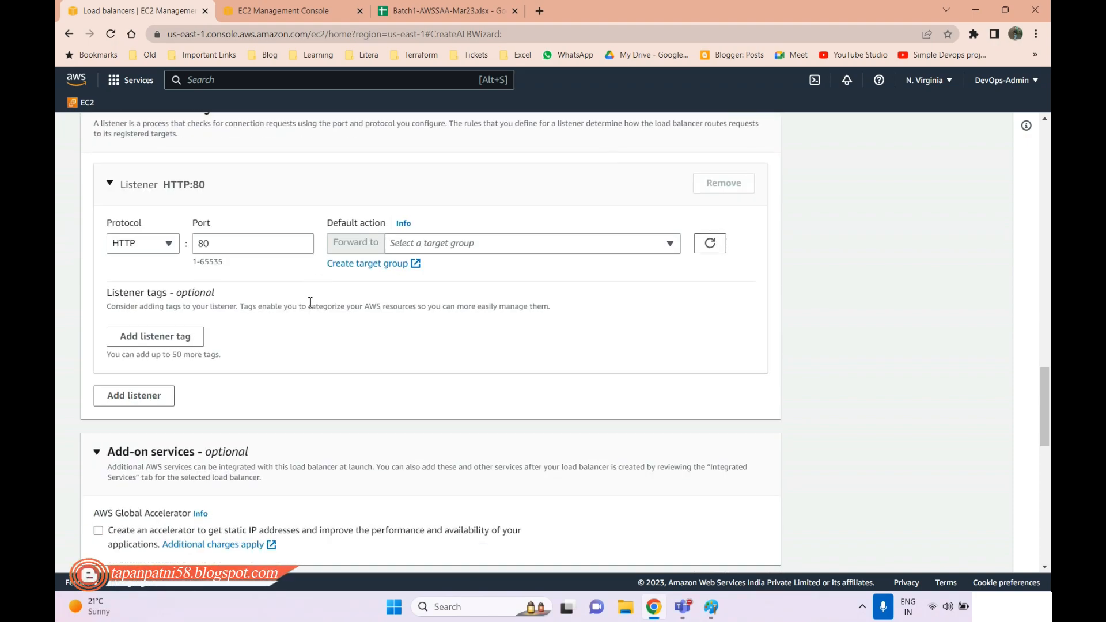
click(357, 266)
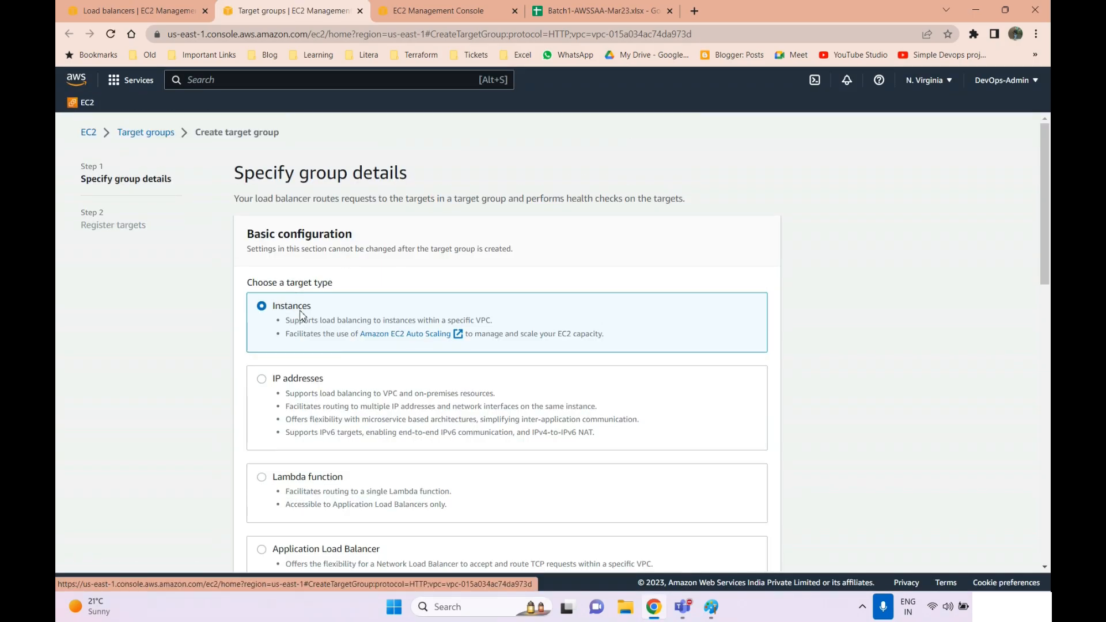
scroll(301, 315, down, 14)
scroll(352, 311, up, 4)
scroll(353, 311, down, 1)
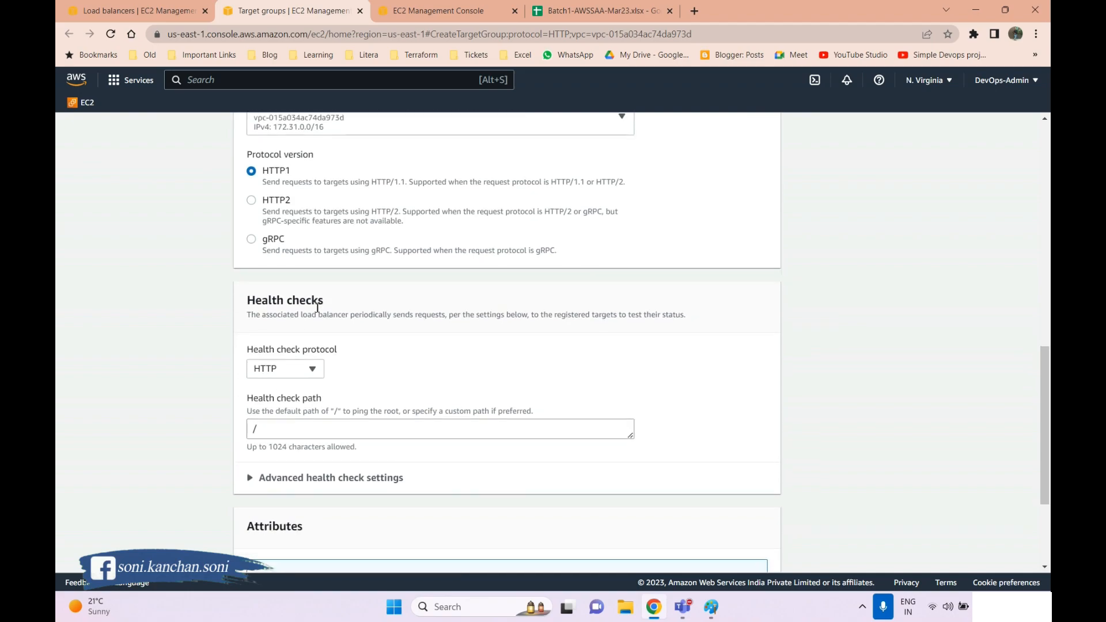
scroll(318, 307, down, 3)
scroll(375, 340, up, 7)
click(283, 207)
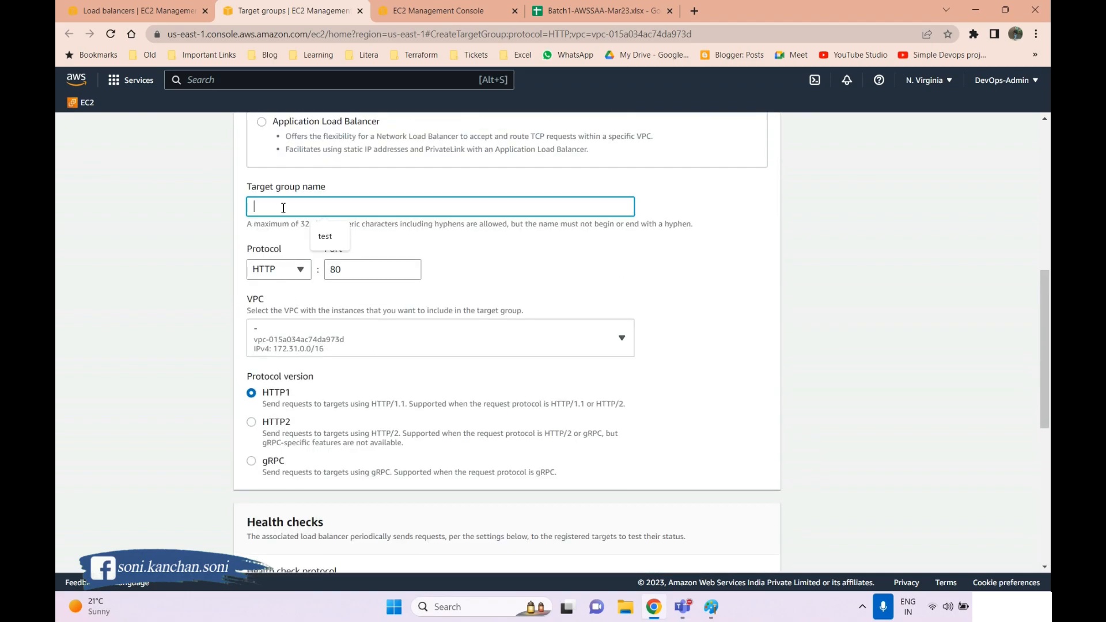
text(demoTG)
- Continue to target registration and create the target group without registering any instances
scroll(455, 285, down, 6)
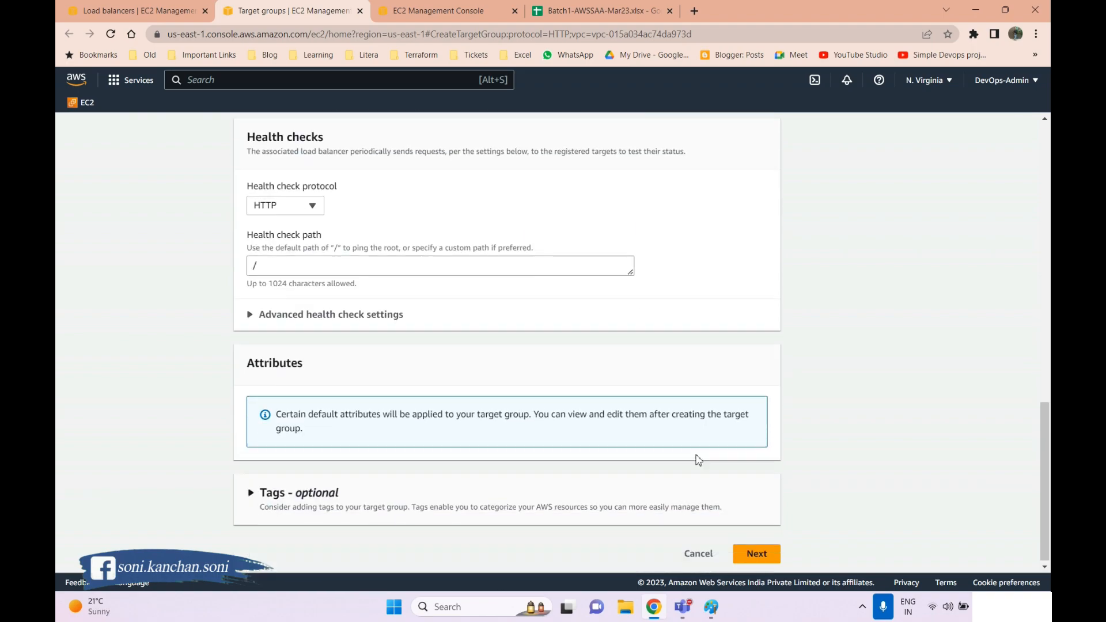
click(755, 550)
scroll(755, 550, down, 4)
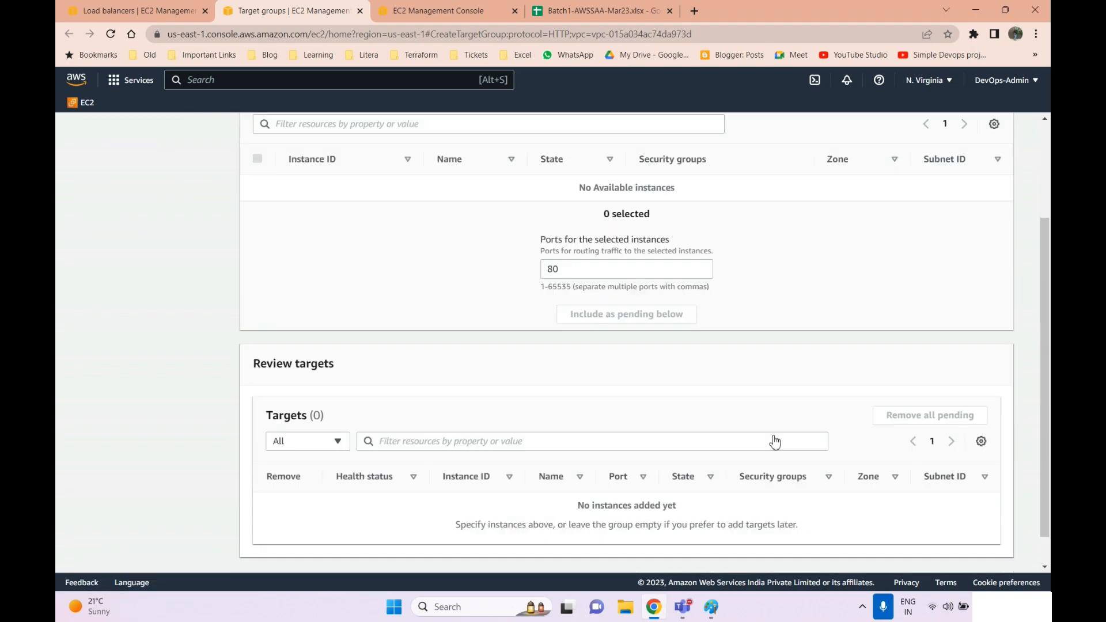
click(945, 550)
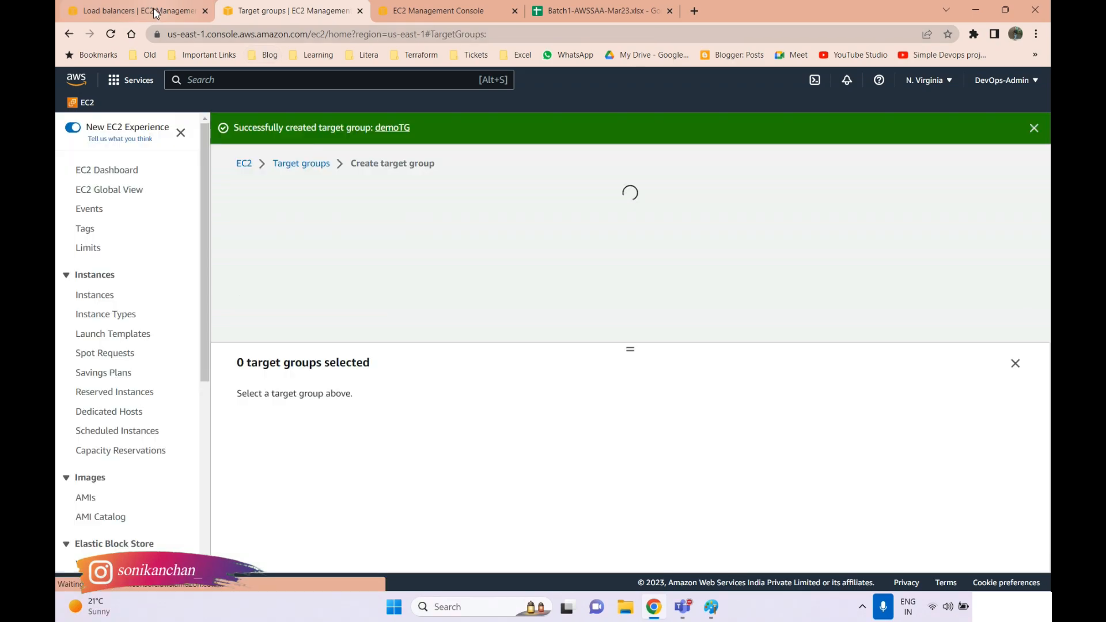
- Return to the load balancer form and set the HTTP:80 listener to forward to the demoTG target group
click(153, 8)
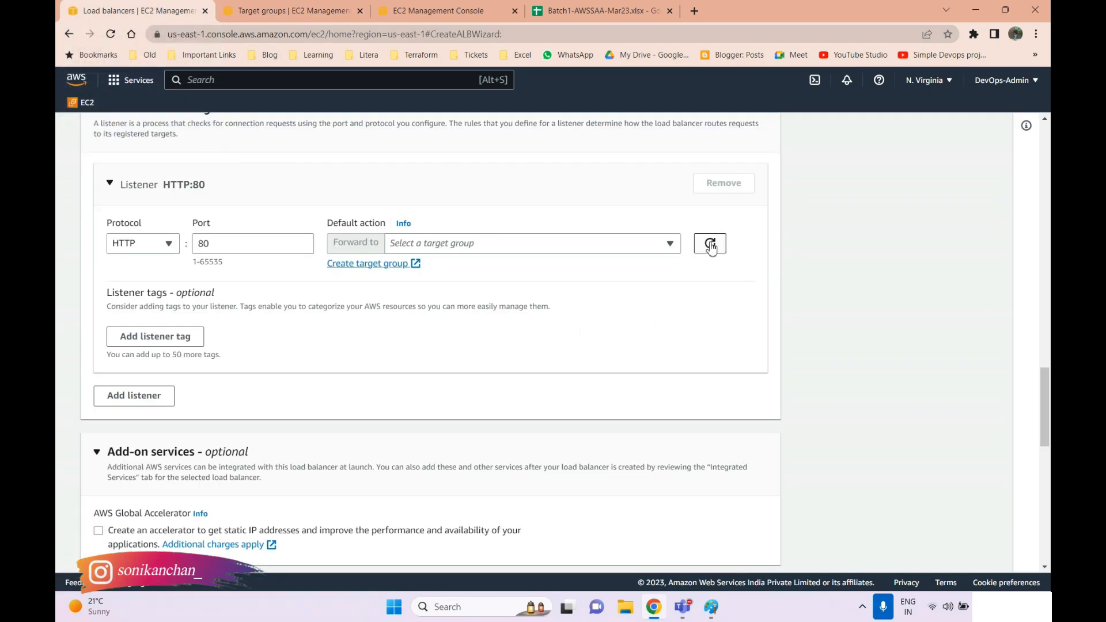
click(591, 249)
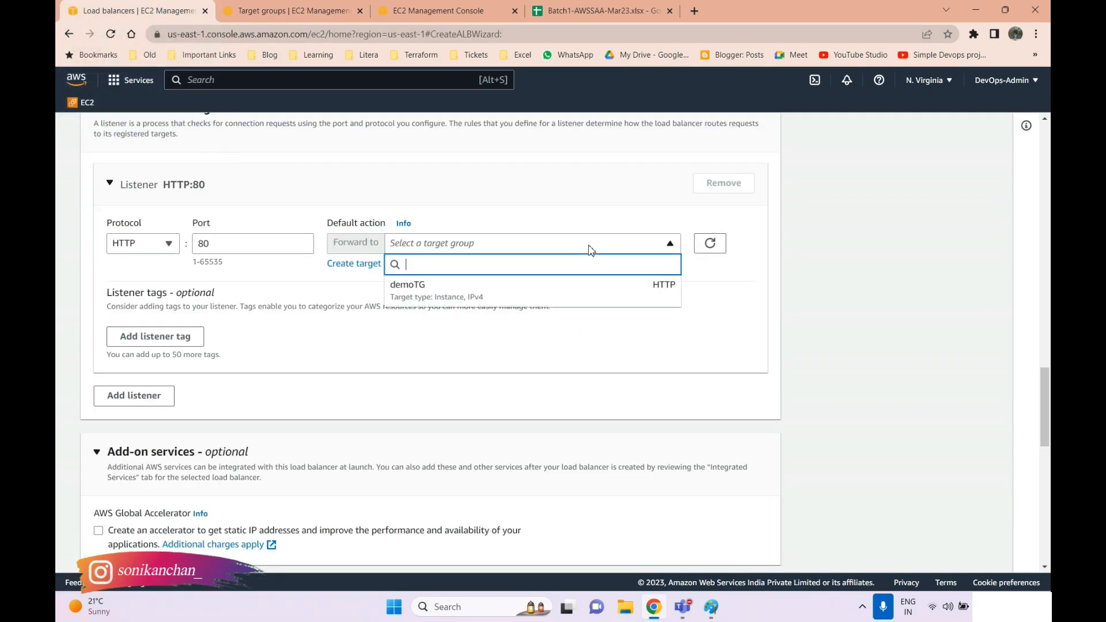
click(518, 296)
- Create the load balancer with the settings in the summary and view it in the load balancer list
scroll(338, 388, down, 15)
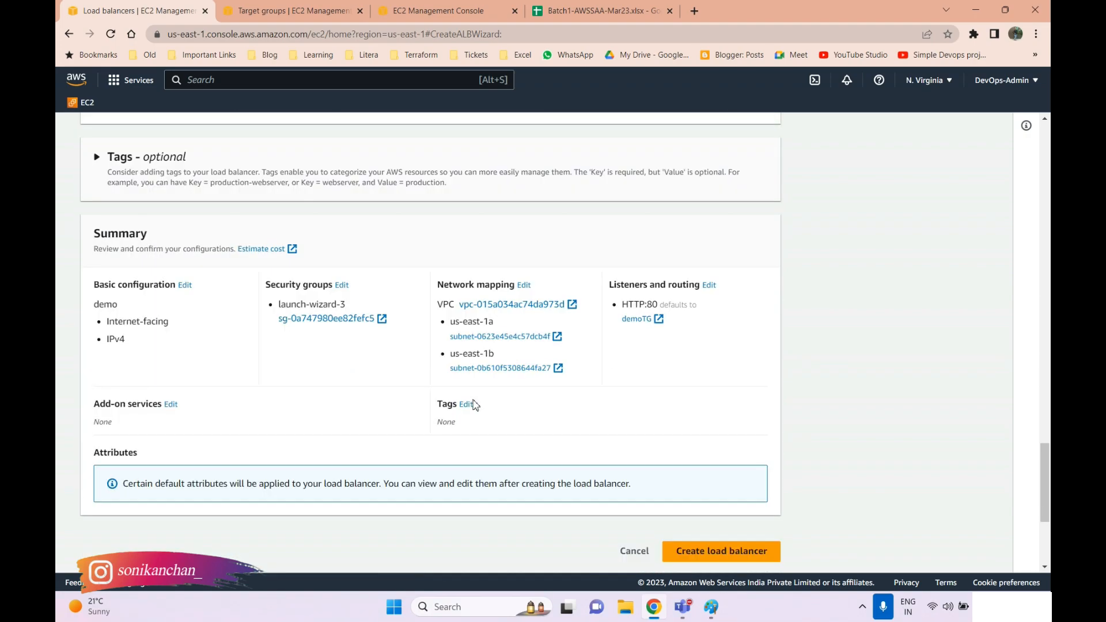
click(706, 316)
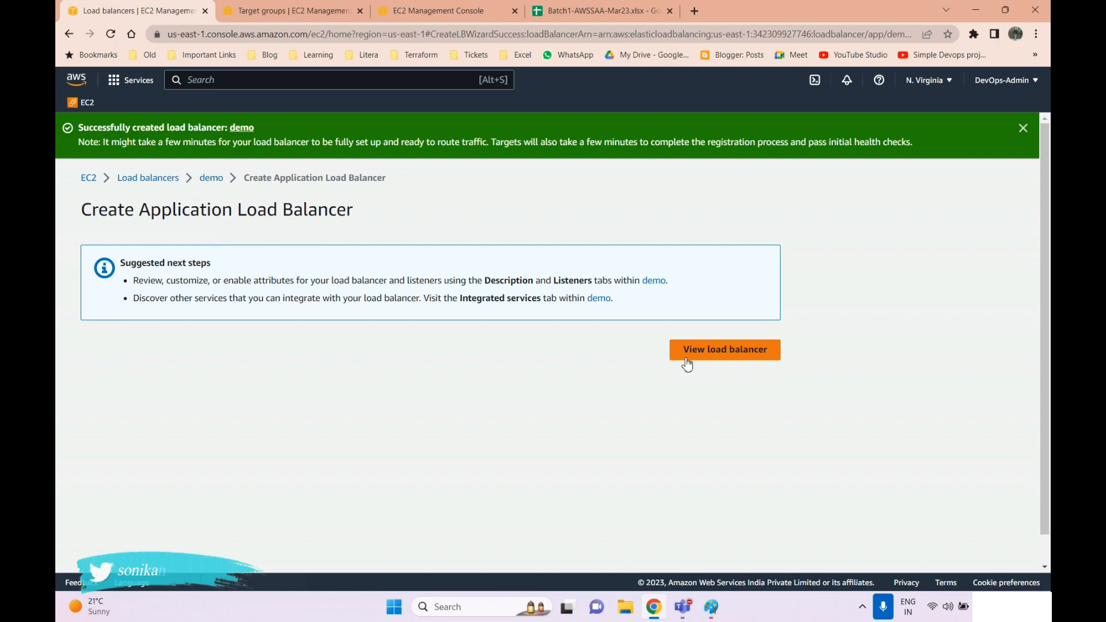
click(698, 353)
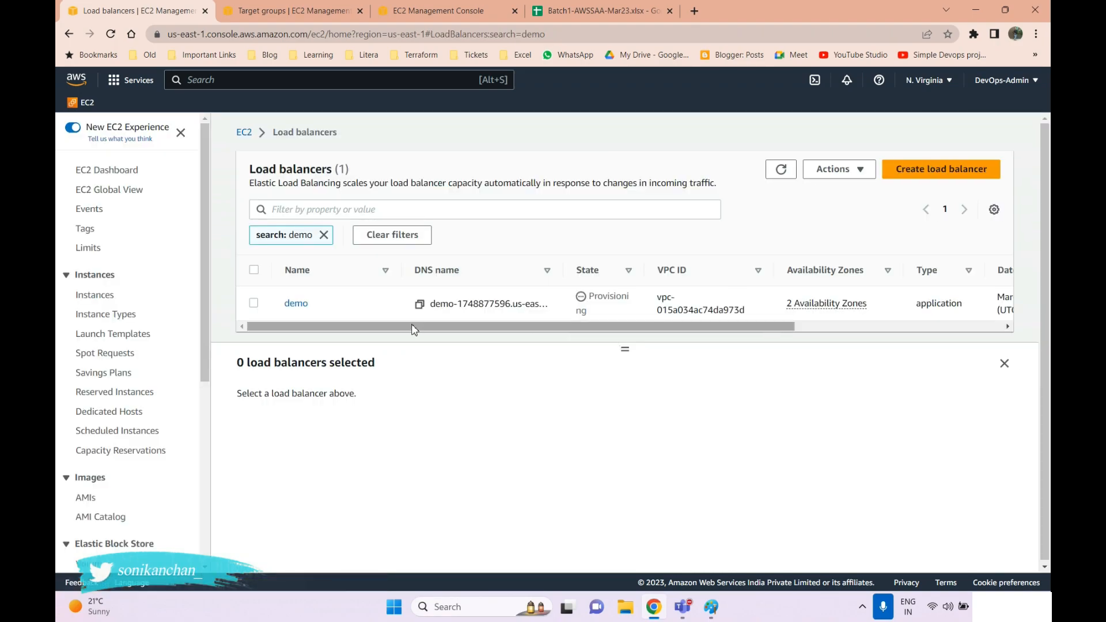
- Open the demo load balancer's details and examine its DNS name, scheme, Availability Zones and listener
click(296, 303)
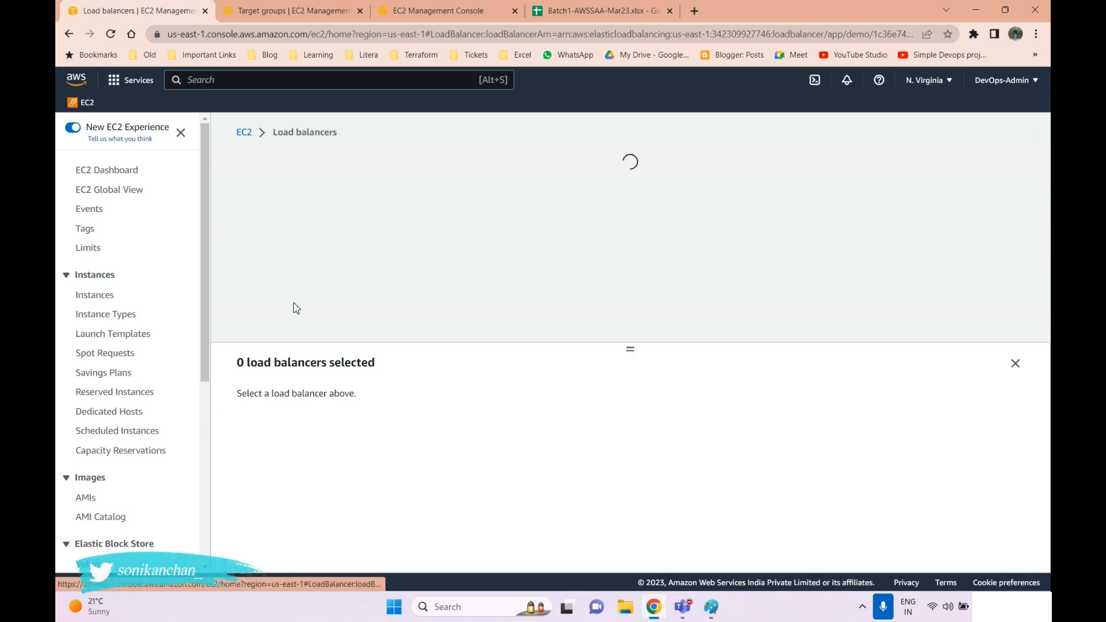
scroll(510, 241, down, 3)
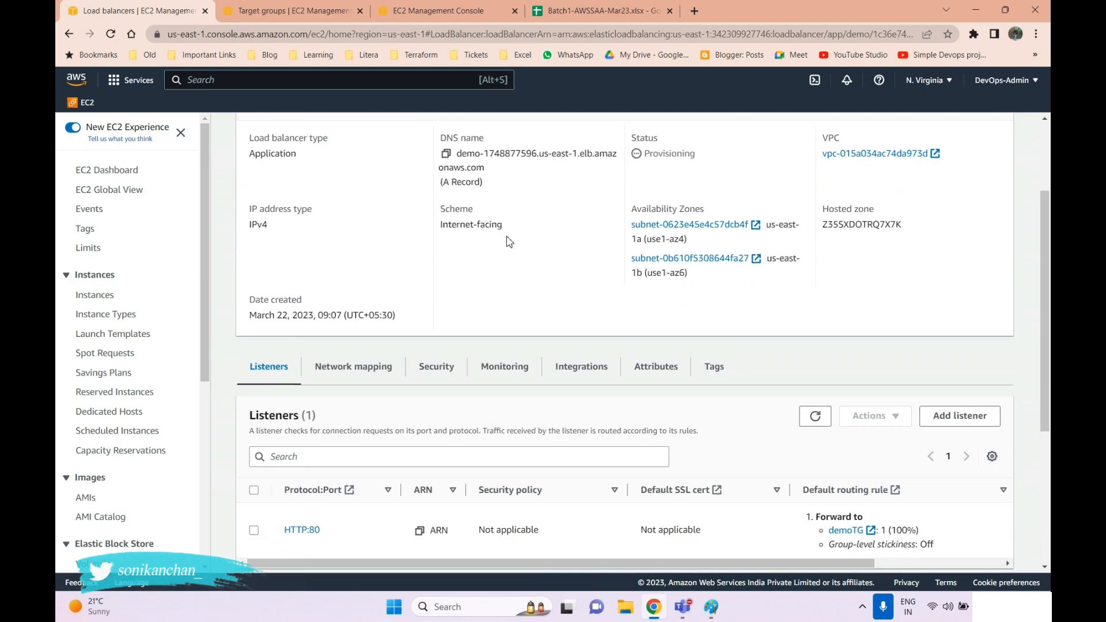
scroll(510, 241, up, 1)
scroll(400, 342, down, 2)
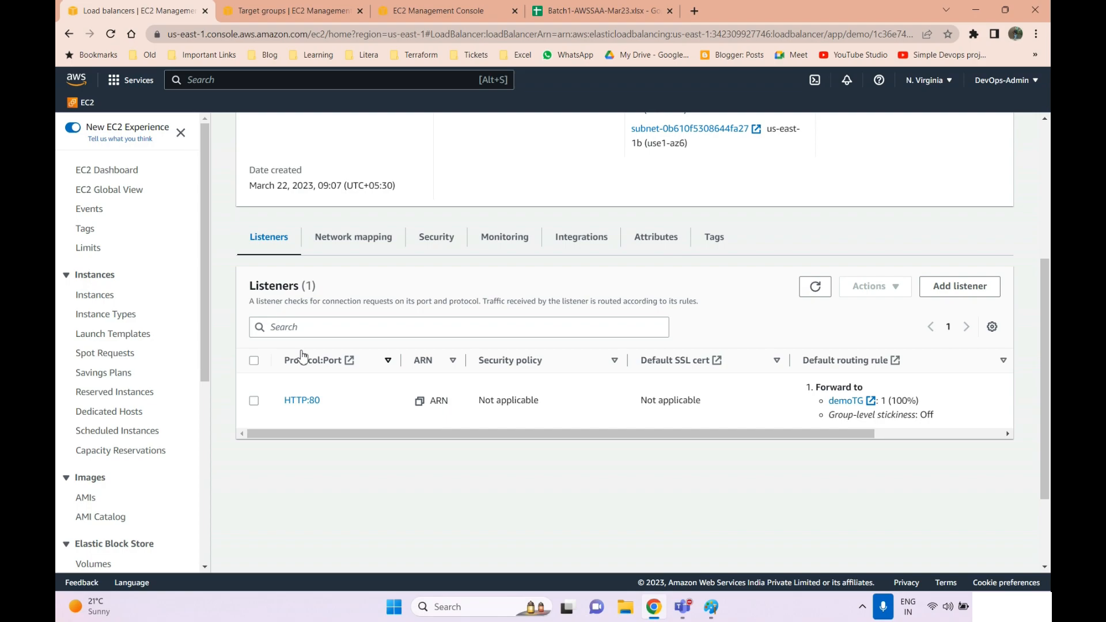
- Switch to Paint and handwrite 80, an underlined 443 and an underlined ALB beside the load balancer circle
click(712, 606)
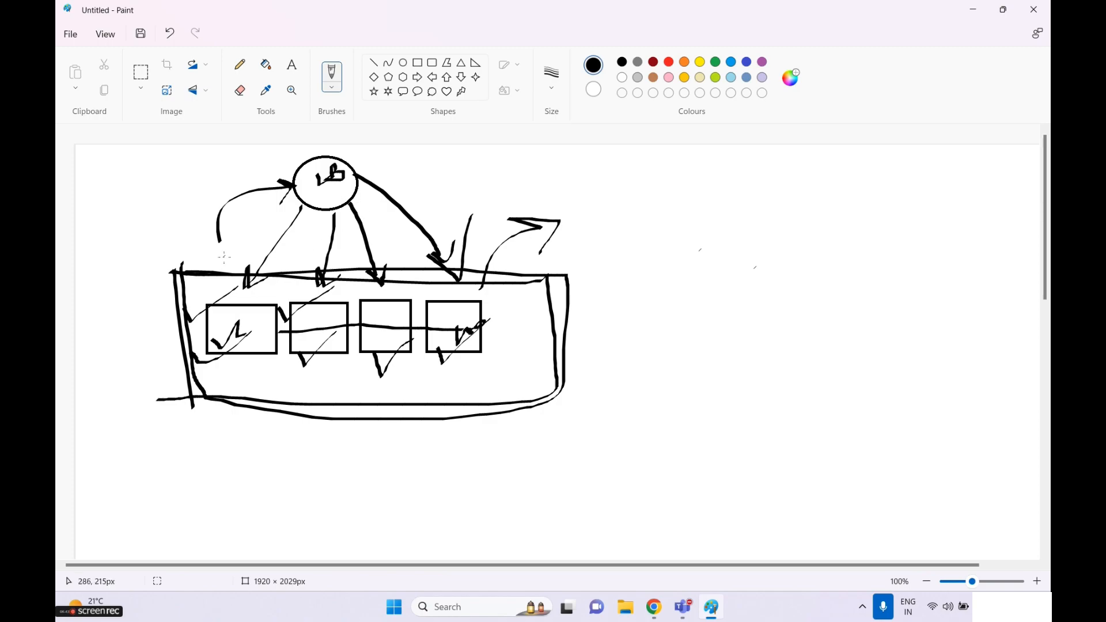
mouse_move(228, 256)
mouse_down()
mouse_move(208, 260)
mouse_move(253, 247)
mouse_up()
mouse_move(106, 221)
mouse_down()
mouse_move(122, 207)
mouse_move(134, 240)
mouse_up()
drag(147, 197, 153, 239)
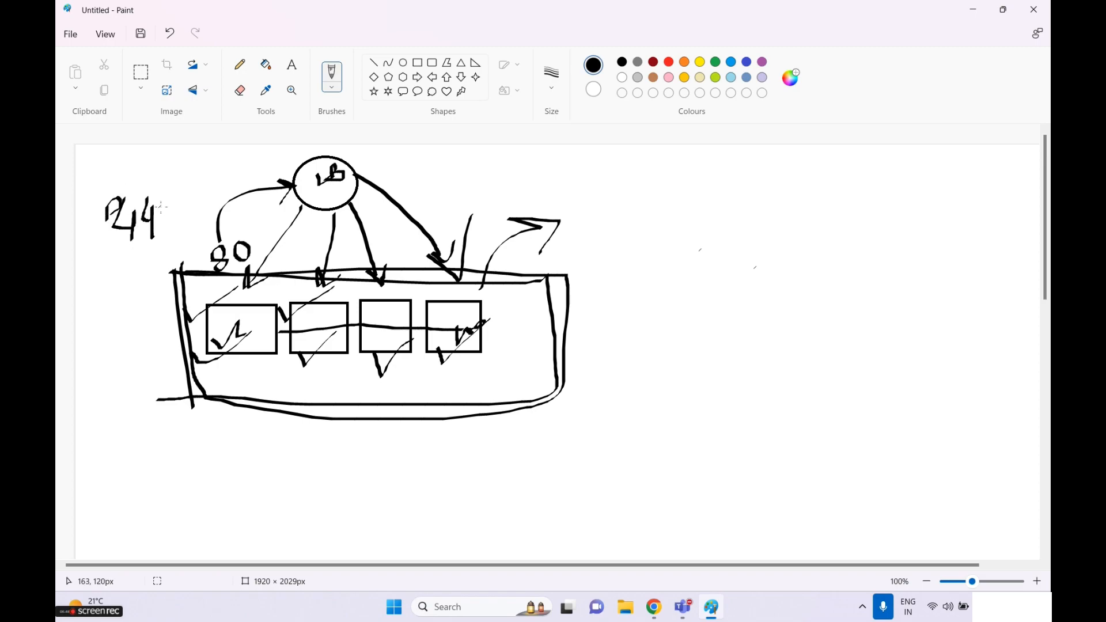
mouse_move(155, 195)
mouse_down()
mouse_move(166, 210)
mouse_move(152, 233)
mouse_move(199, 229)
mouse_up()
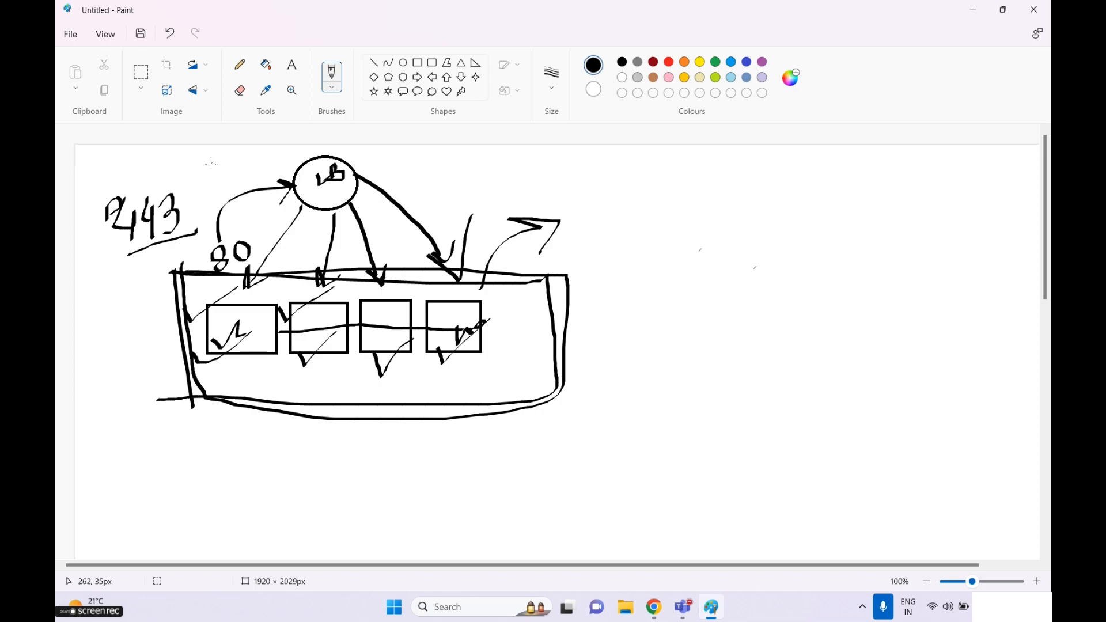
mouse_move(208, 184)
mouse_down()
mouse_move(212, 165)
mouse_move(231, 183)
mouse_move(248, 173)
mouse_move(276, 188)
mouse_up()
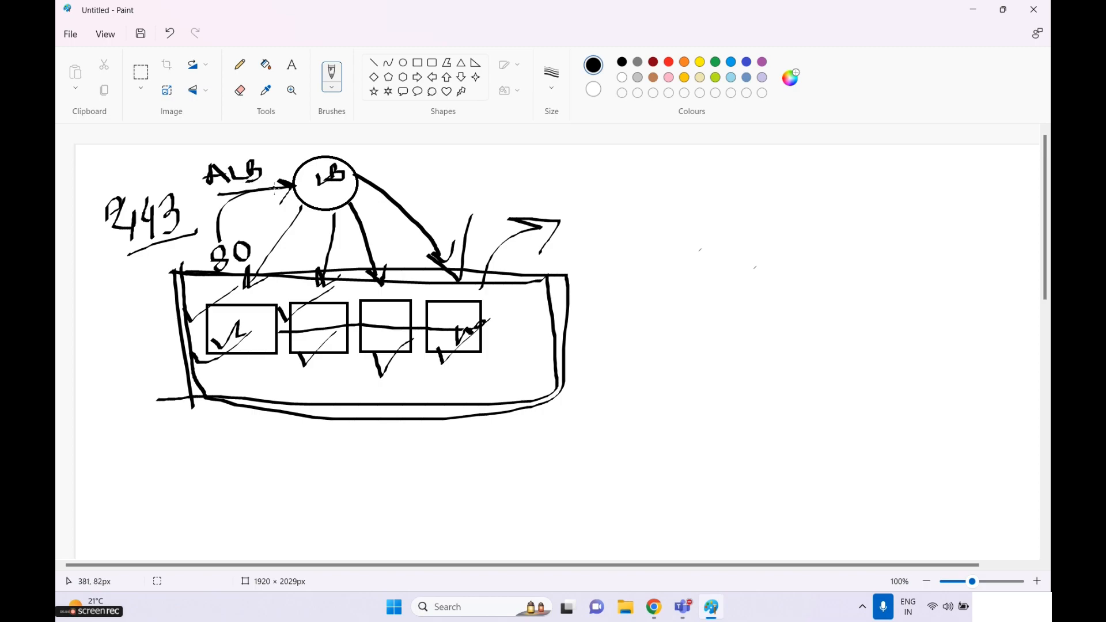
- Switch back to Chrome and look at the target group list and the demo load balancer's listener
key(alt+Tab)
click(294, 14)
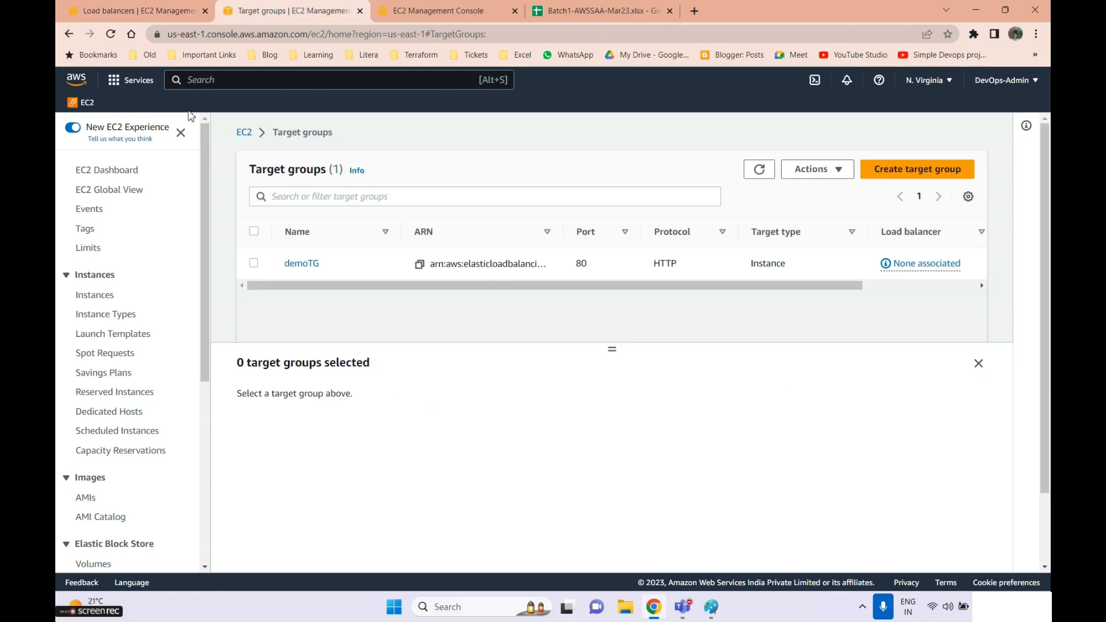
click(151, 11)
key(alt+Tab)
key(alt+Tab)
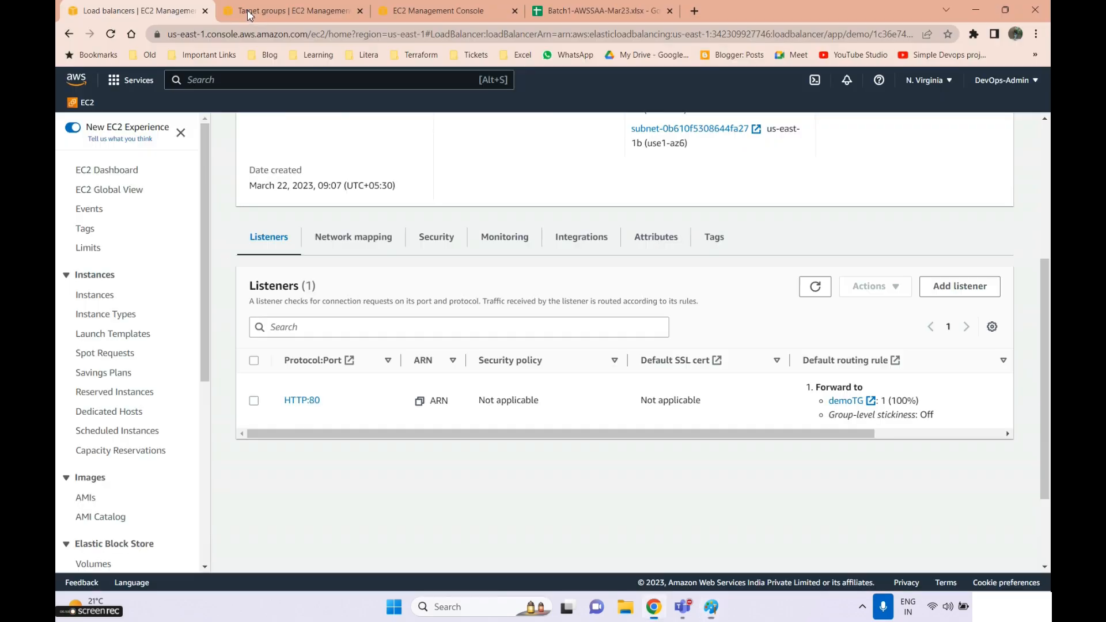
- Open the Load Balancers page in the browser tab that shows the target groups
click(250, 12)
scroll(127, 392, down, 5)
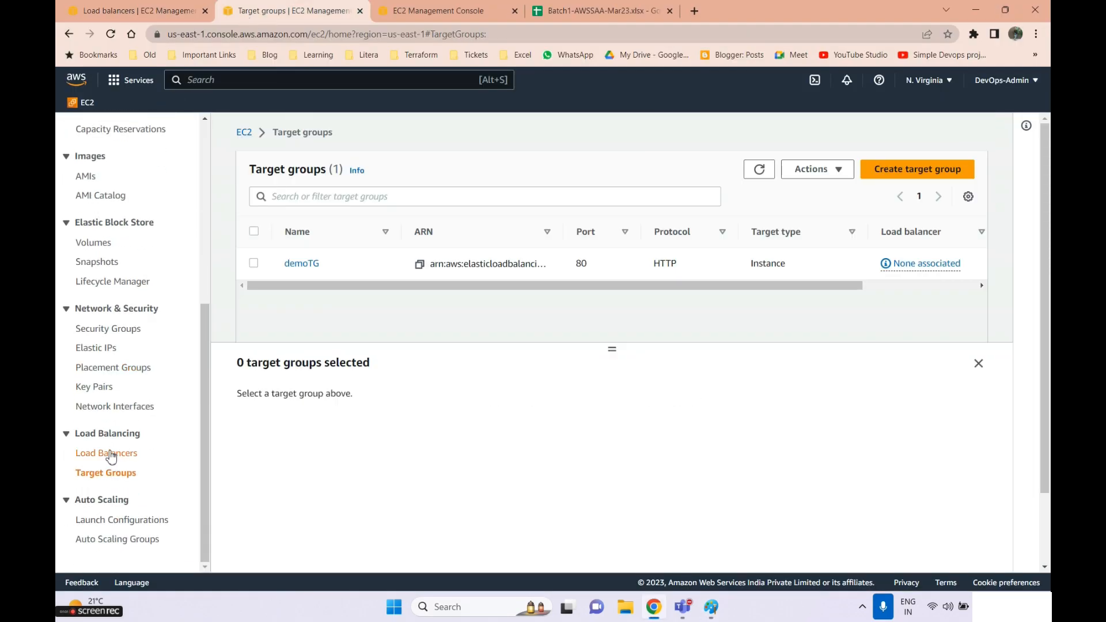
click(111, 455)
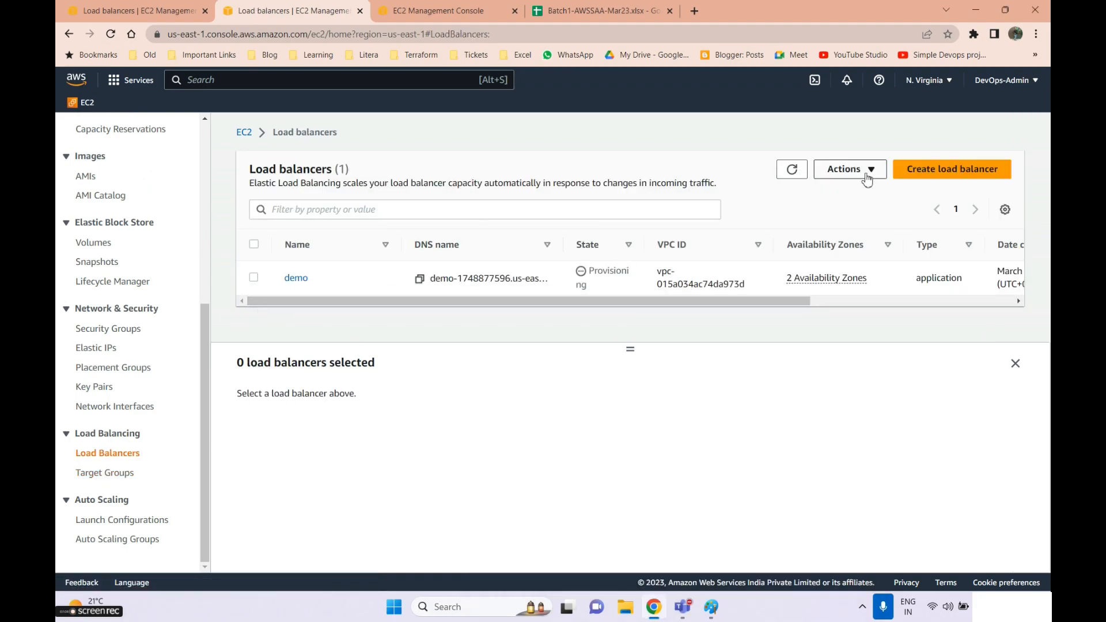
- Open the load balancer creation page, compare the Application, Network and Gateway types, and return to the demo load balancer's details
click(952, 168)
scroll(264, 388, down, 1)
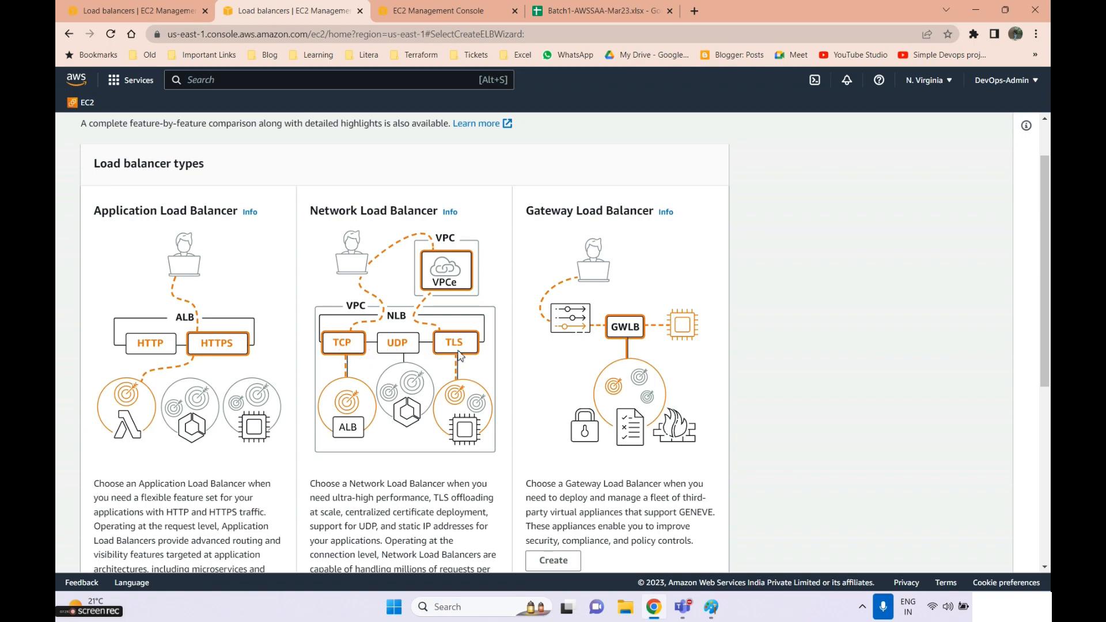
click(139, 11)
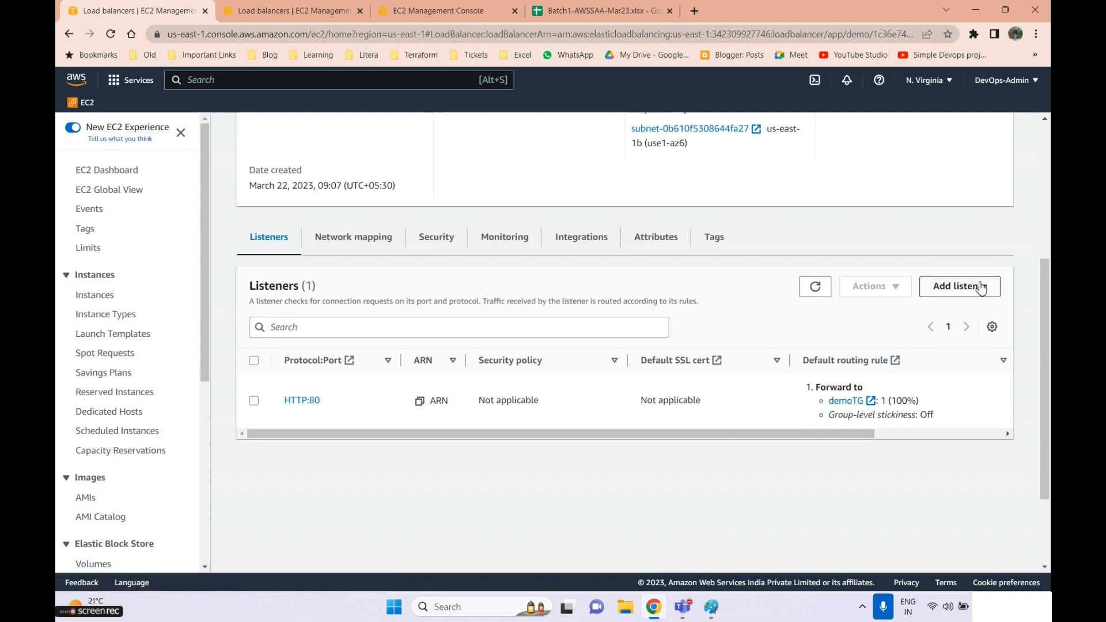
- Open the Add listener form for the demo load balancer, review its default action choices, and leave without adding a listener
click(959, 287)
scroll(207, 415, down, 2)
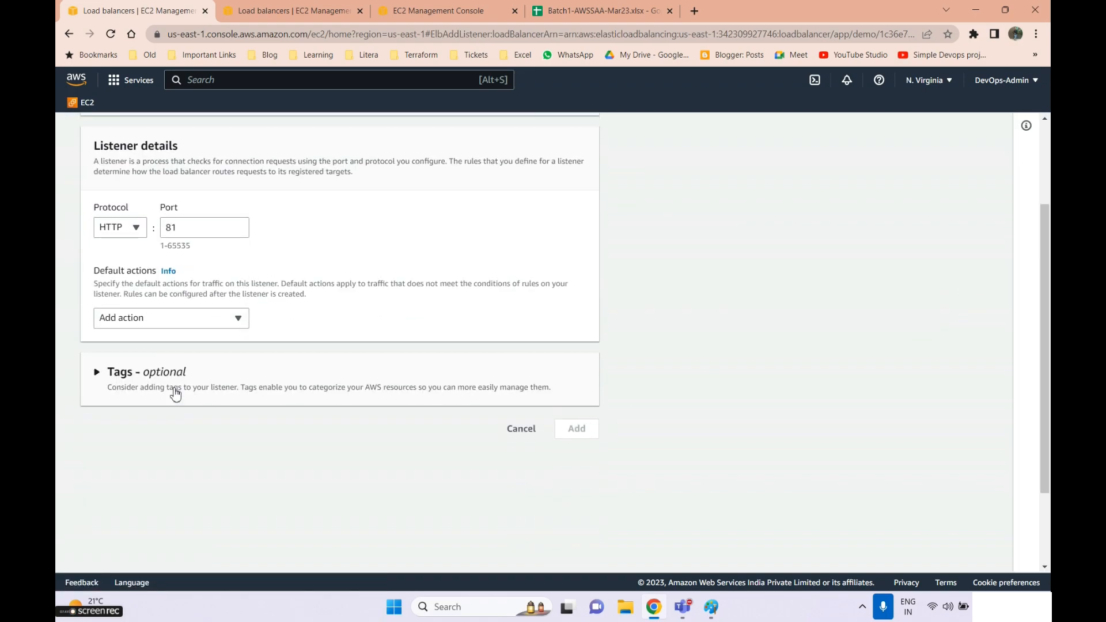
scroll(126, 320, up, 3)
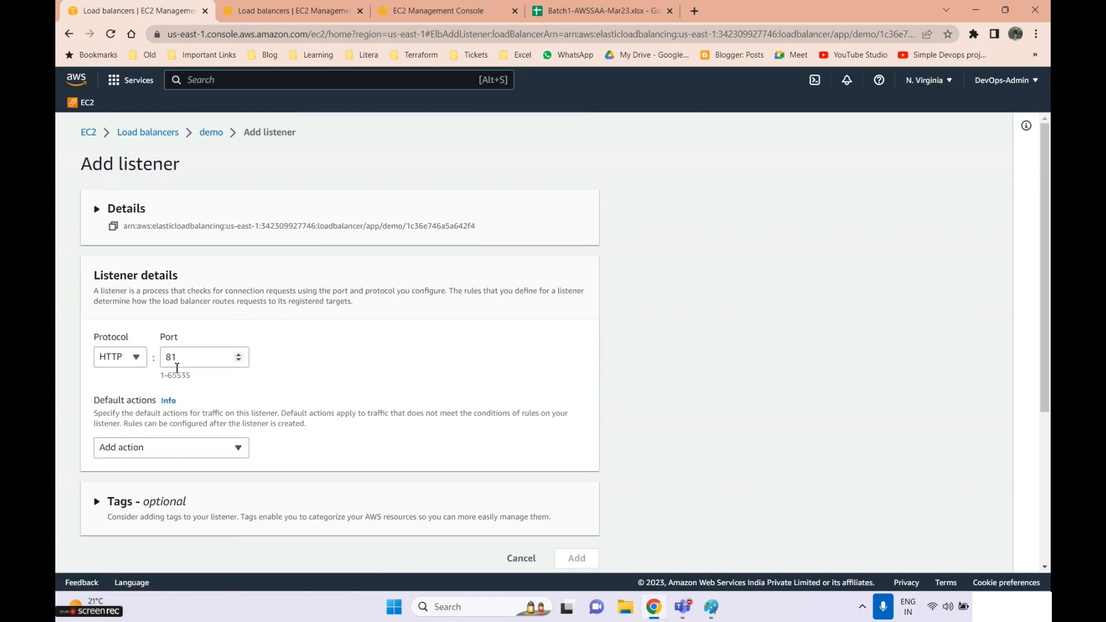
click(149, 453)
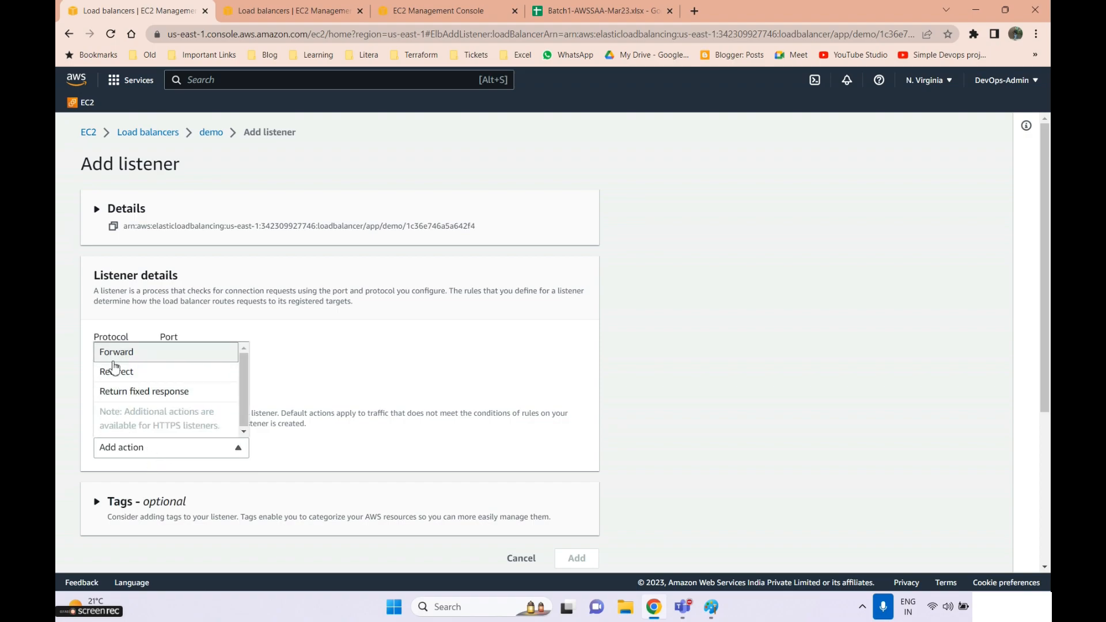
scroll(457, 501, down, 2)
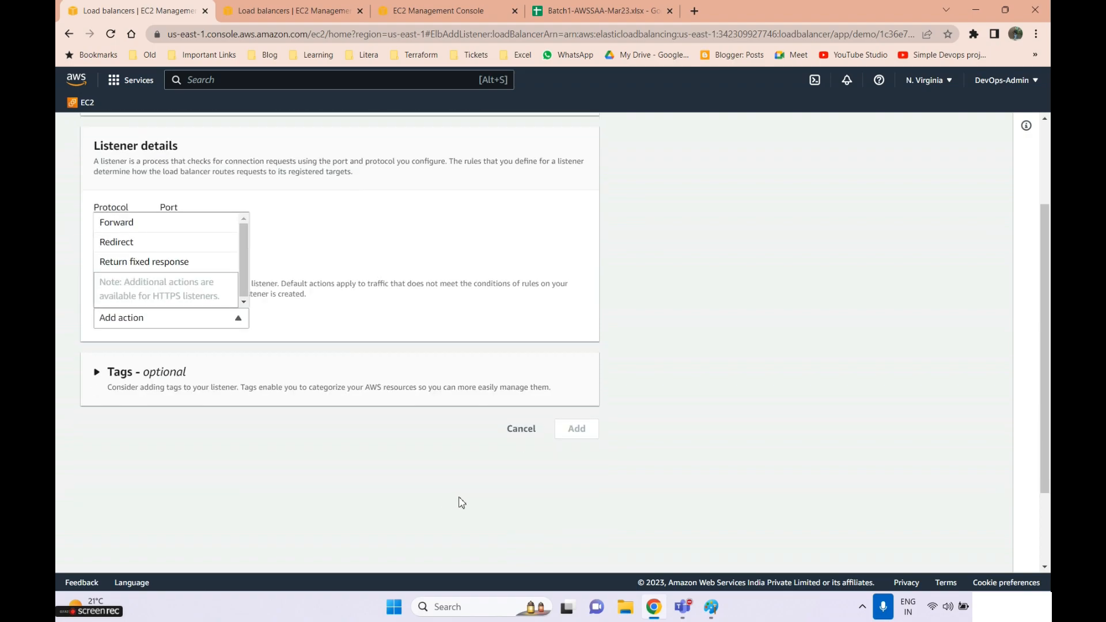
click(520, 431)
click(649, 397)
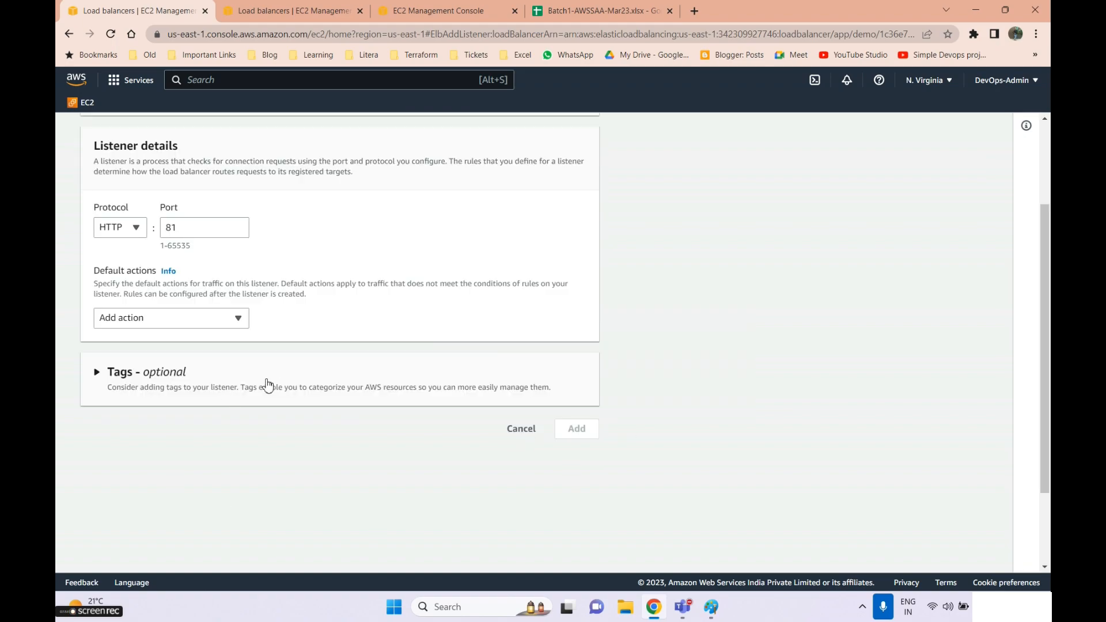
scroll(170, 202, up, 2)
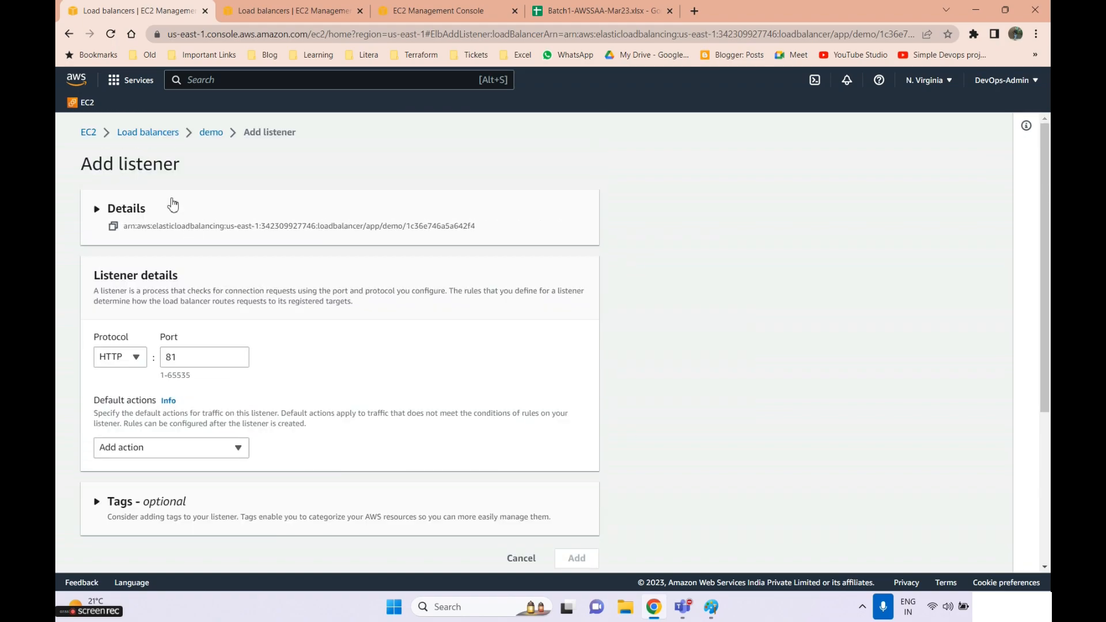
click(526, 559)
click(705, 397)
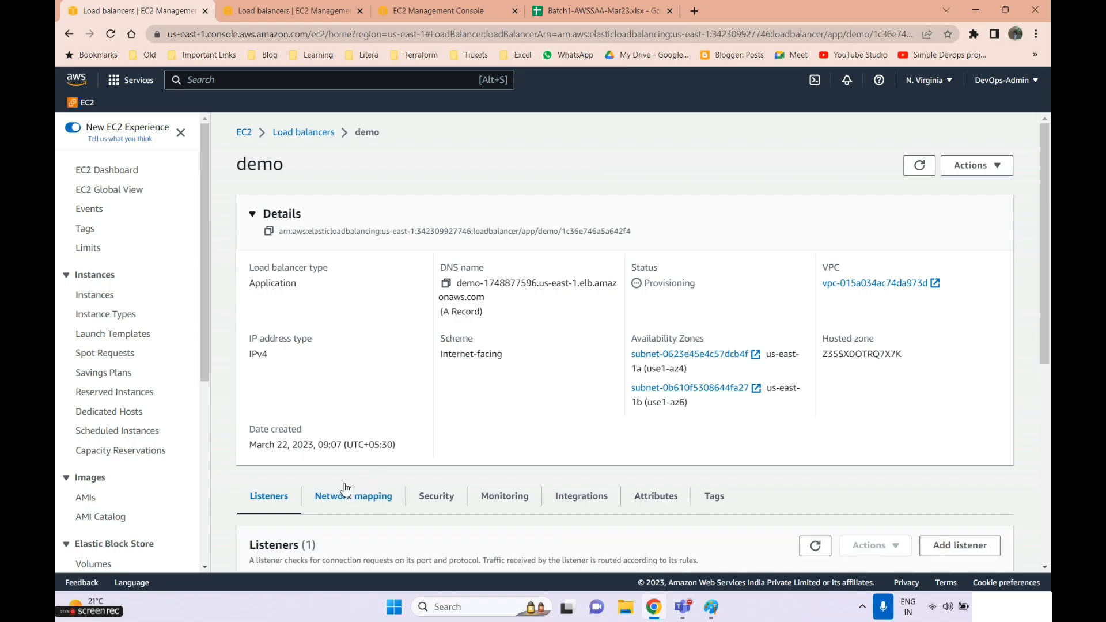
- Open the demo load balancer's HTTP:80 listener for editing and examine its port and forward action
scroll(455, 516, down, 4)
click(295, 401)
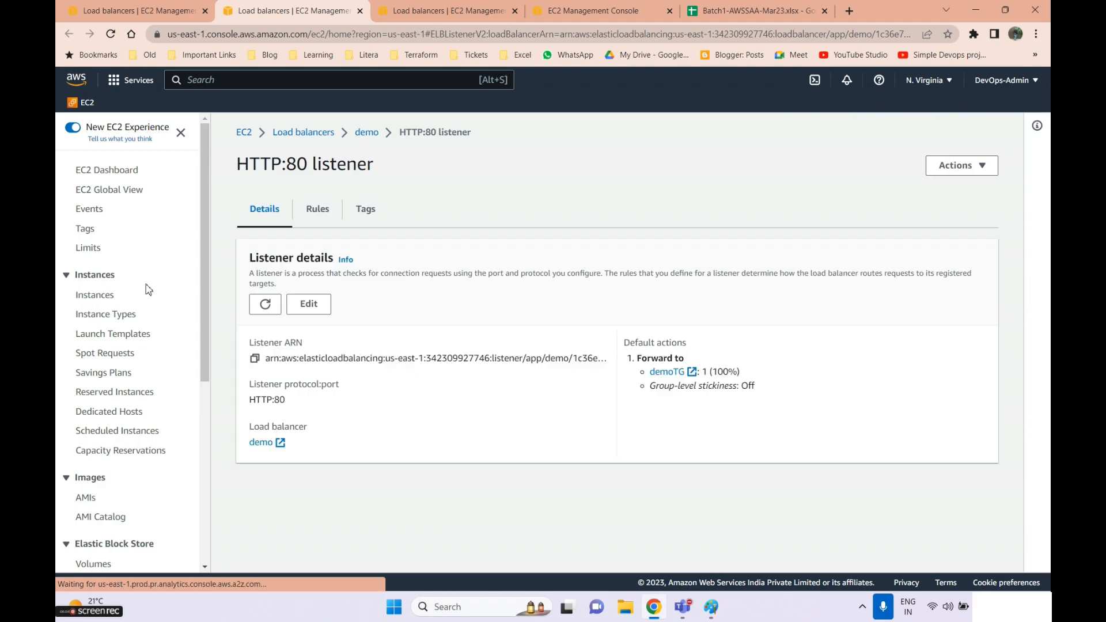
click(314, 307)
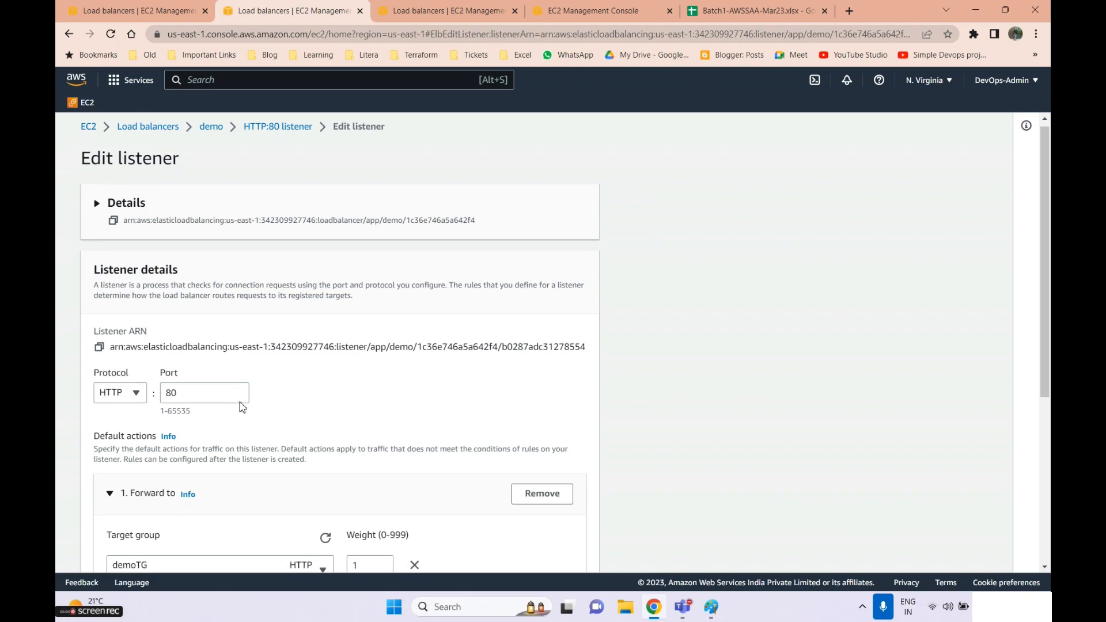
scroll(144, 288, down, 2)
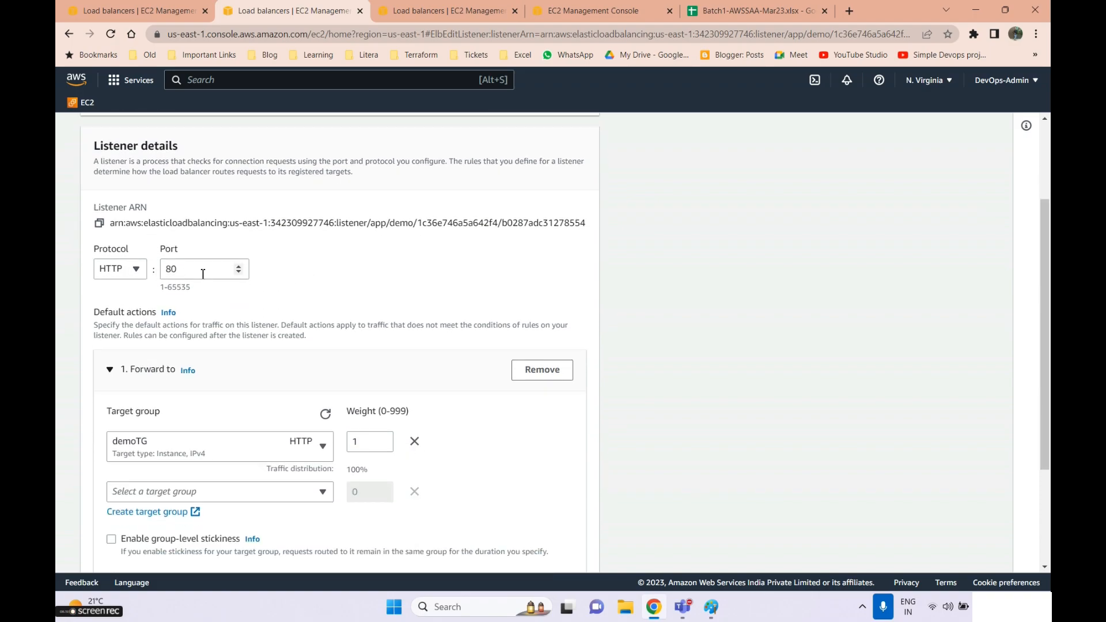
scroll(115, 331, down, 2)
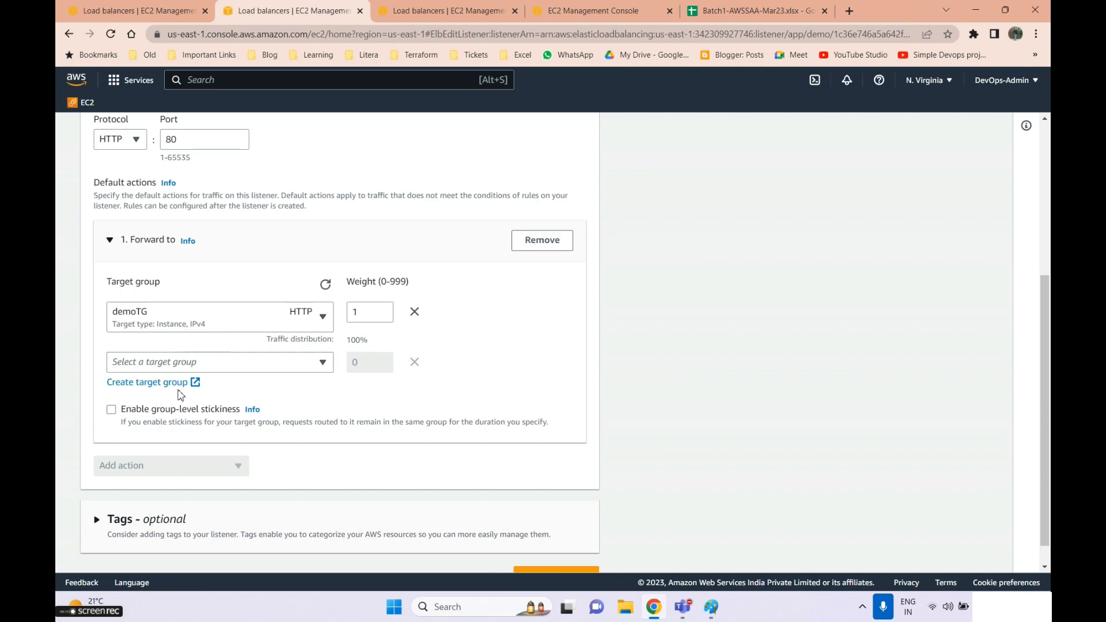
- Check the target group choices of the forward action, and enable group-level stickiness and disable it again
click(211, 331)
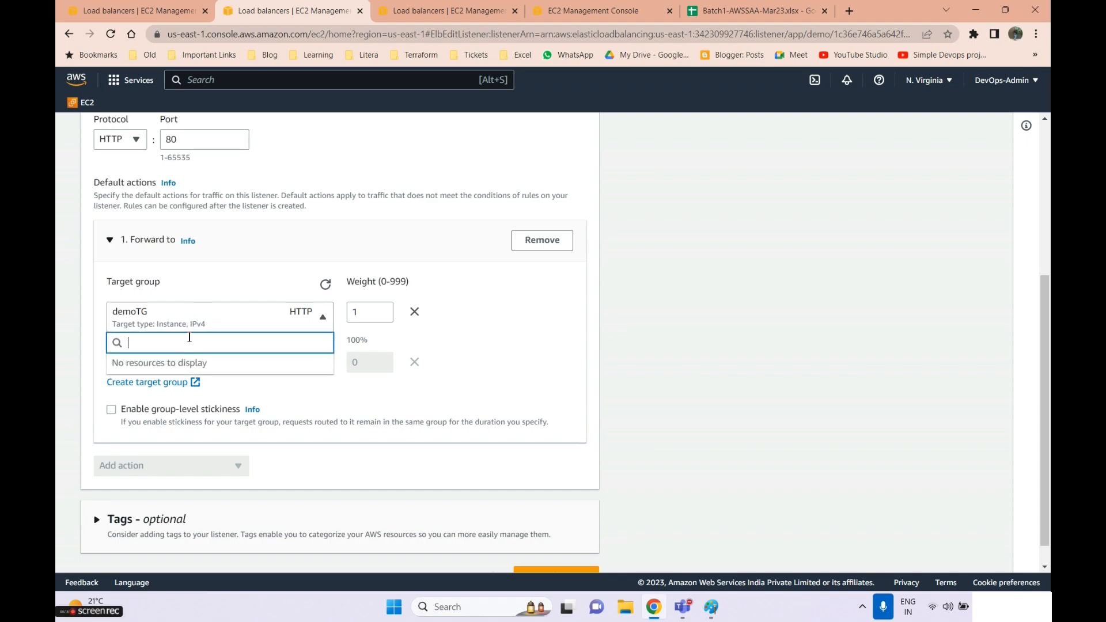
scroll(189, 338, down, 1)
click(369, 374)
click(197, 333)
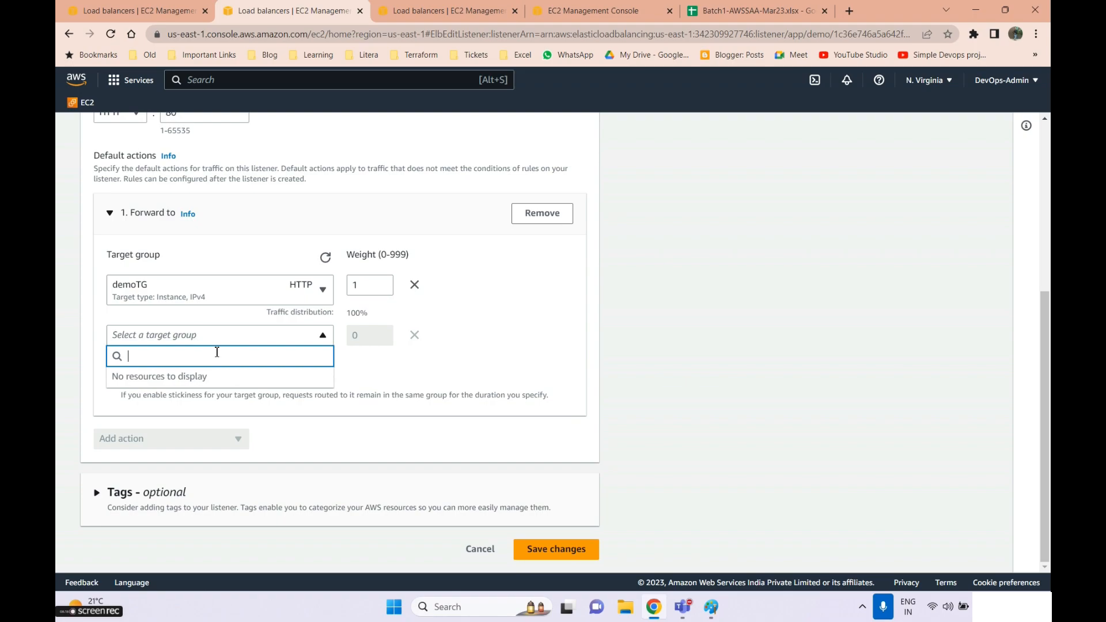
click(432, 391)
click(199, 385)
scroll(214, 419, down, 1)
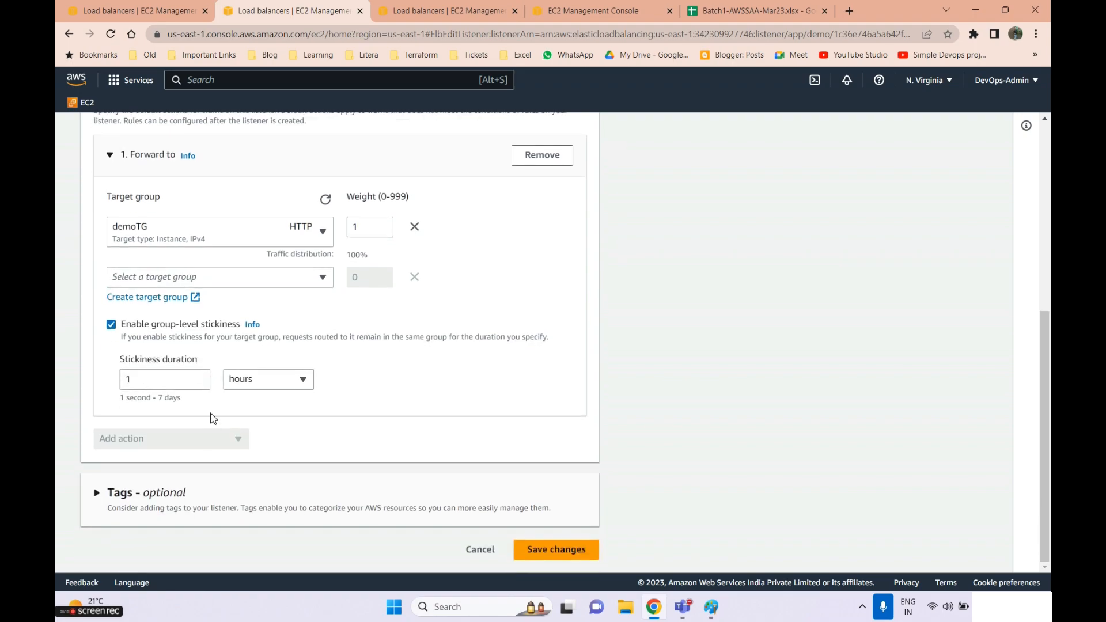
click(111, 324)
scroll(220, 399, up, 3)
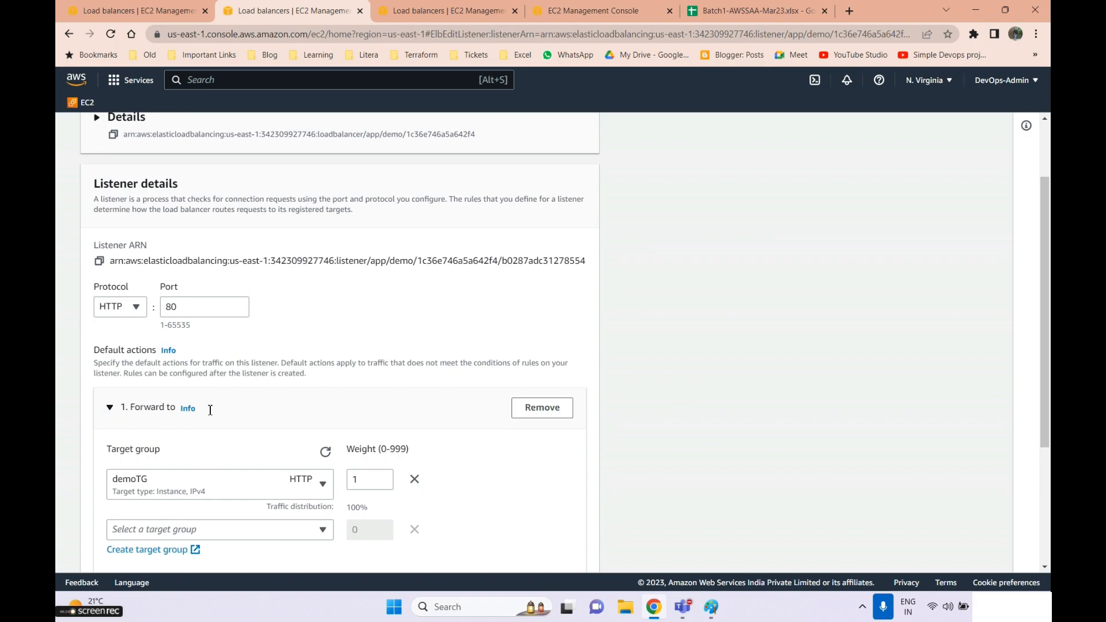
- Replace the listener's forward action with a redirect to HTTPS on port 81
click(550, 409)
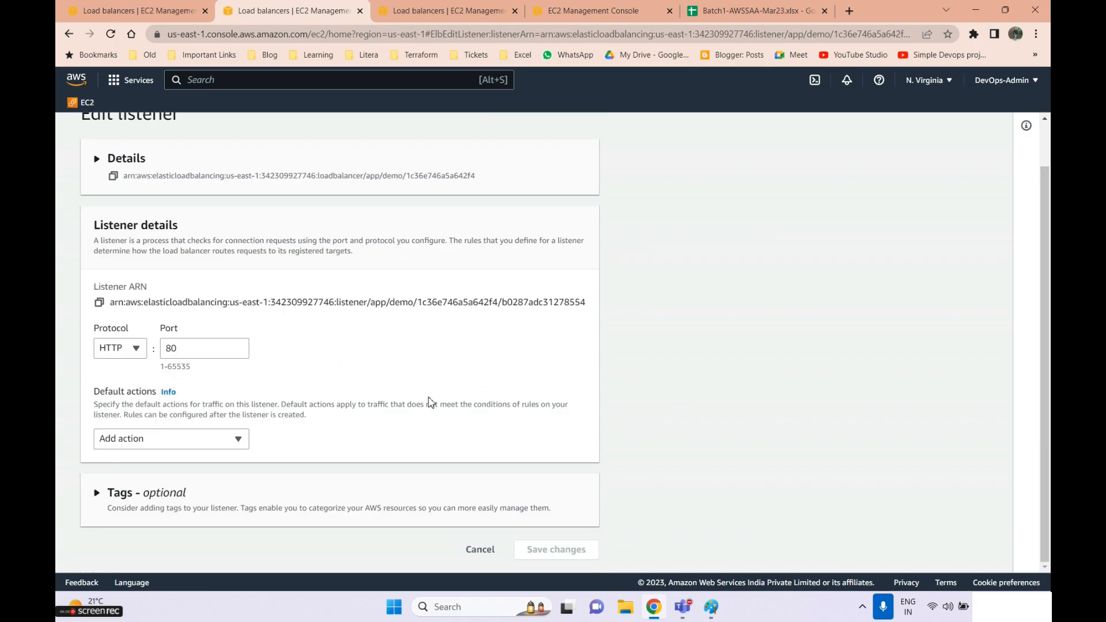
click(164, 441)
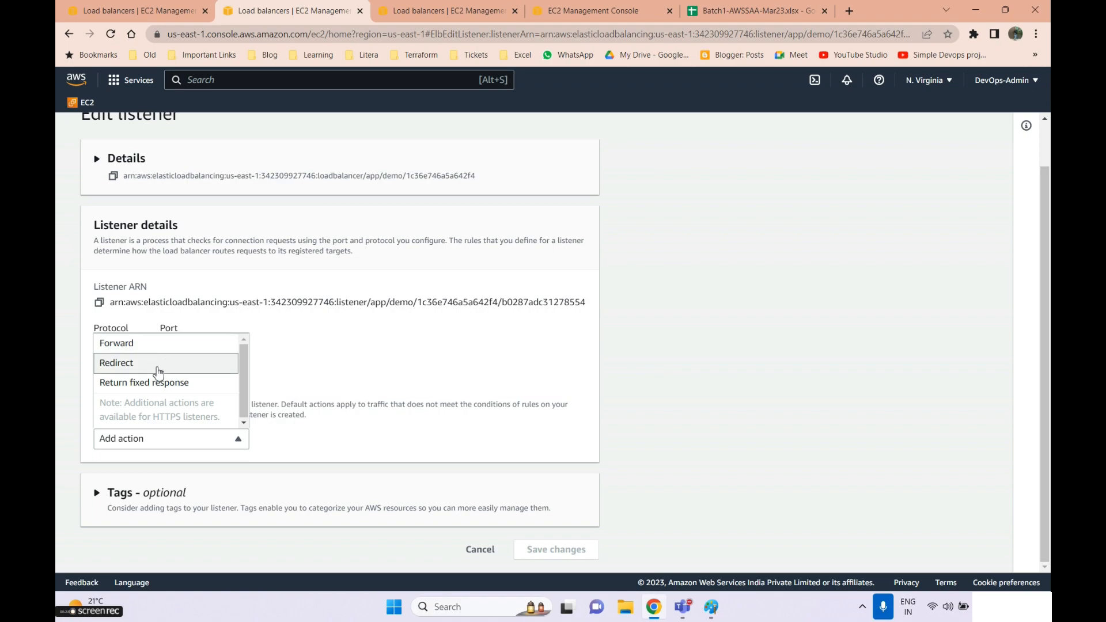
click(128, 372)
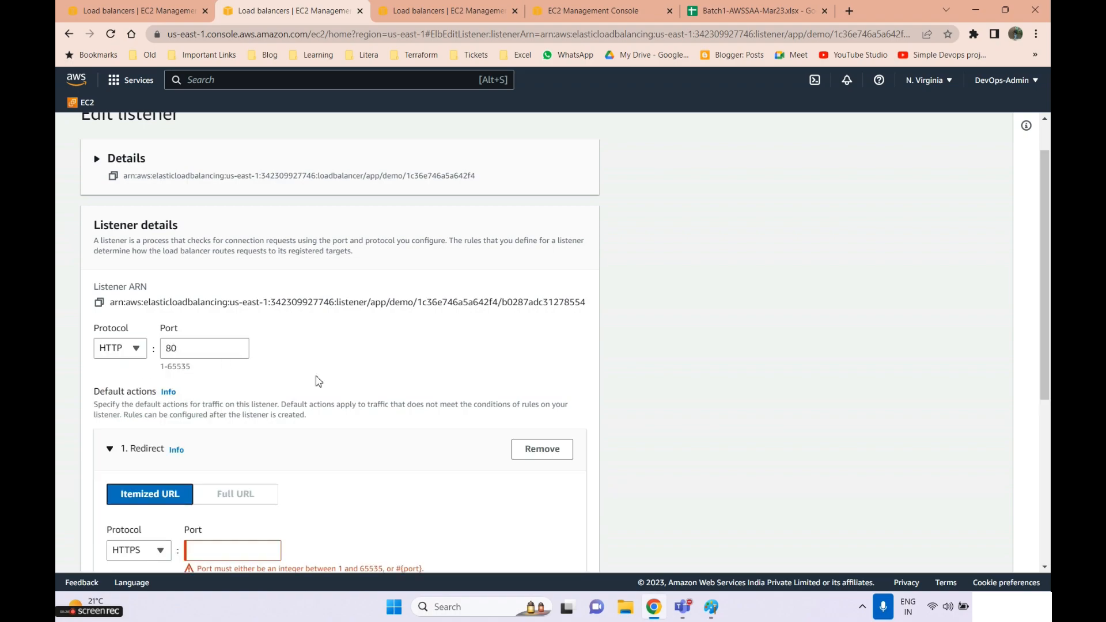
scroll(319, 380, down, 5)
click(211, 290)
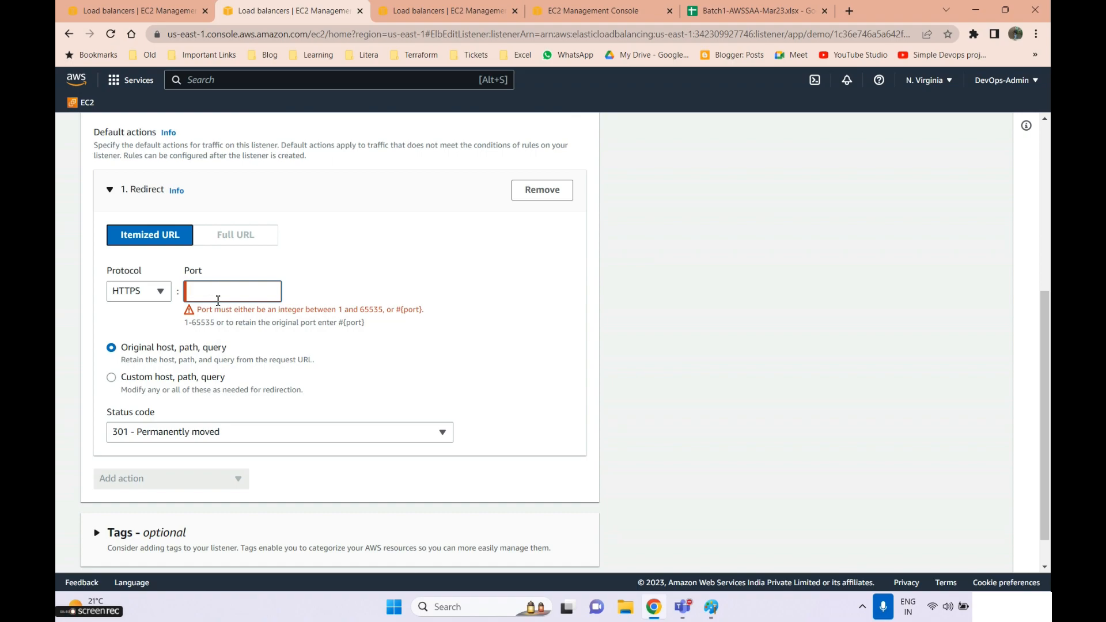
scroll(228, 295, up, 5)
scroll(260, 312, down, 6)
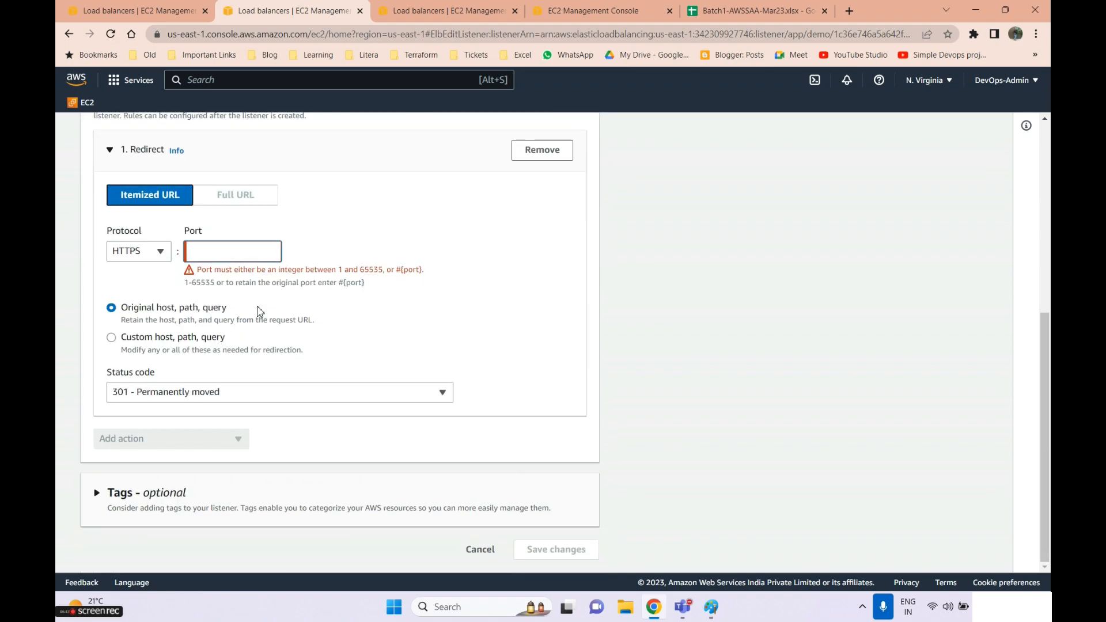
text(81)
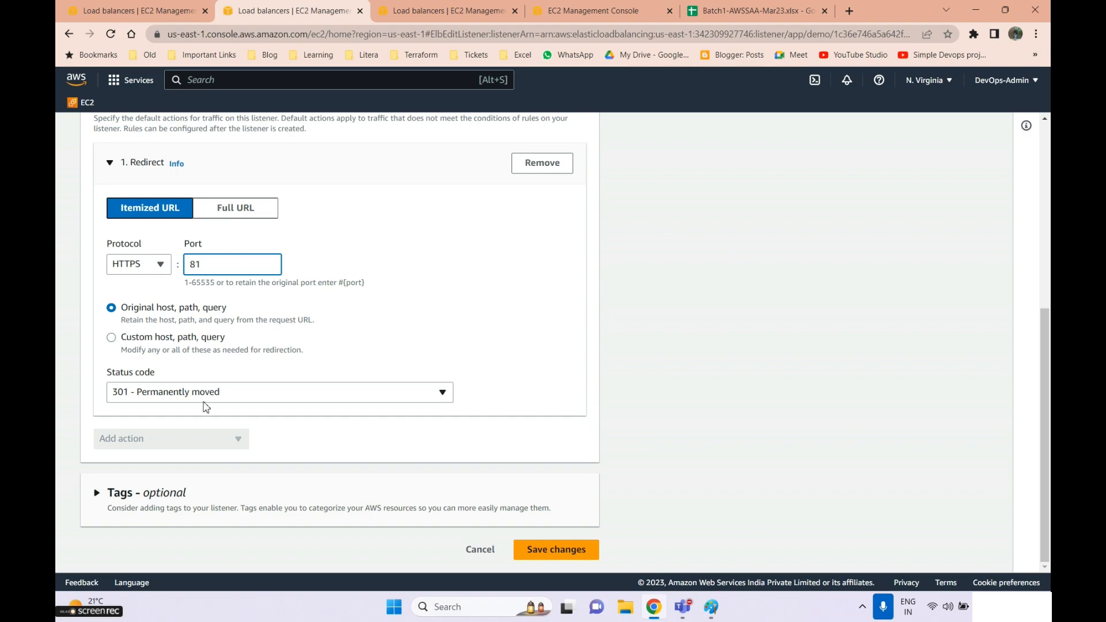
- Try the redirect's custom host, path, query option, return to the original one, and choose status code 302 - Found
click(177, 392)
click(342, 321)
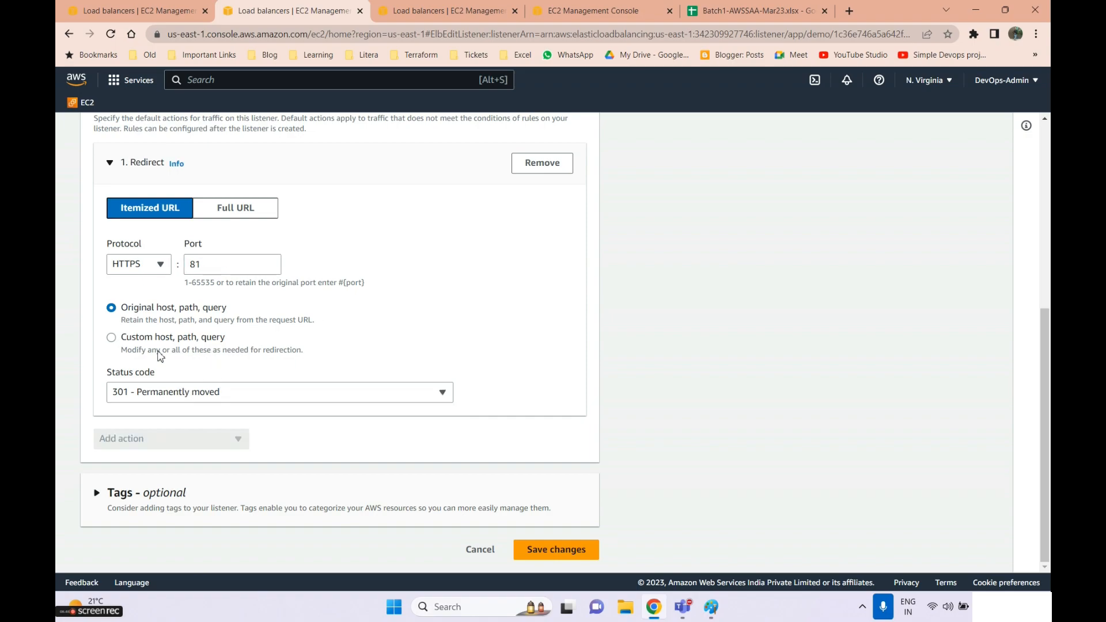
click(117, 344)
scroll(168, 388, down, 3)
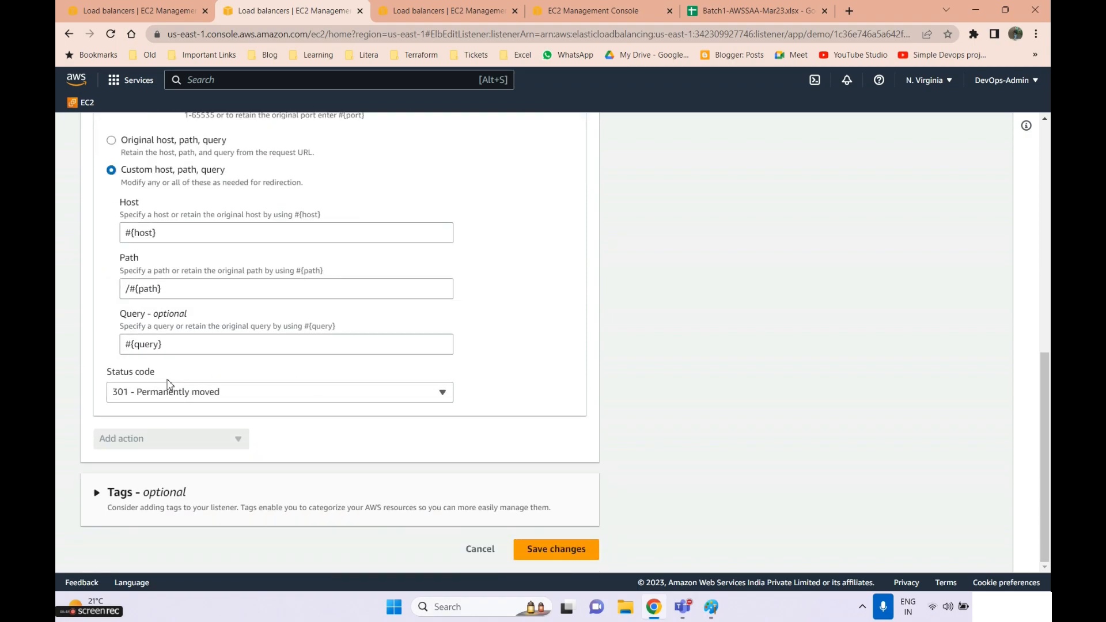
click(112, 141)
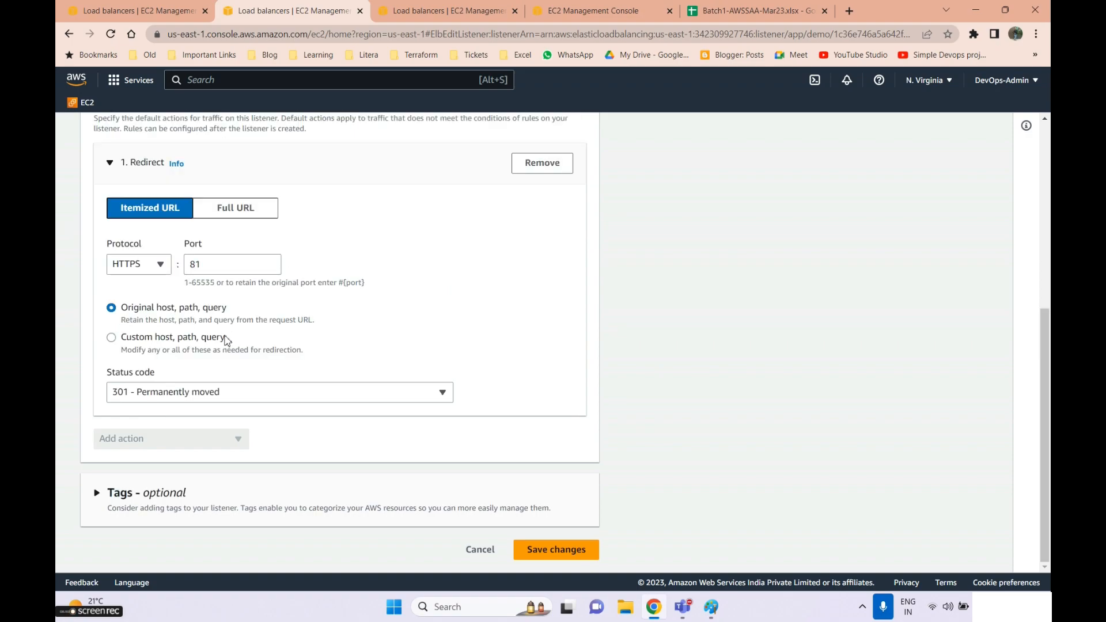
click(181, 396)
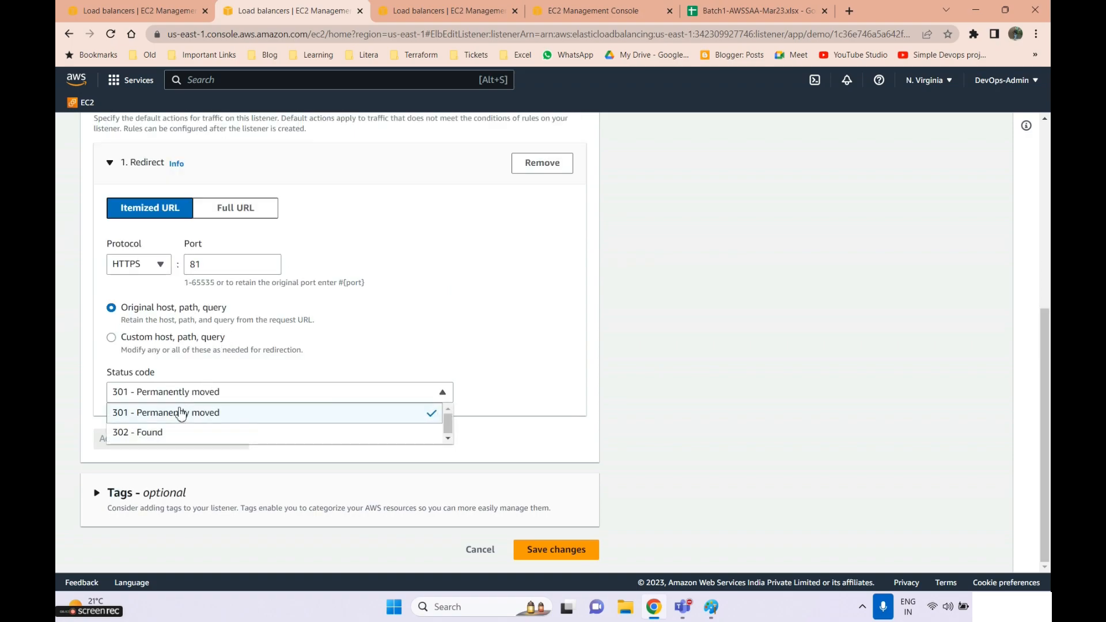
click(431, 285)
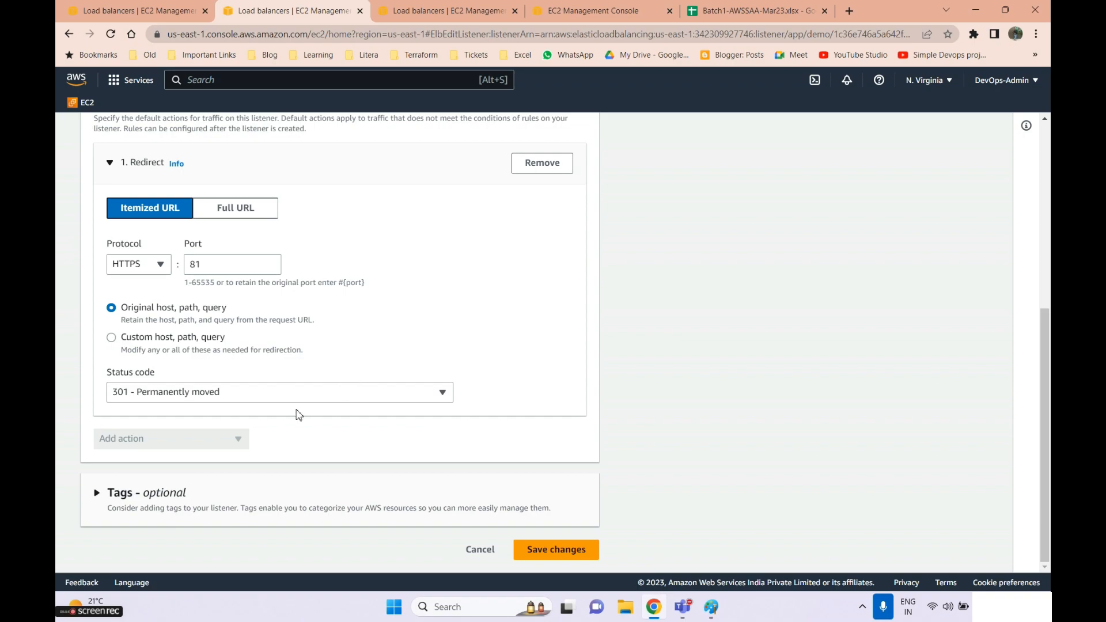
click(205, 395)
click(193, 433)
scroll(203, 404, up, 5)
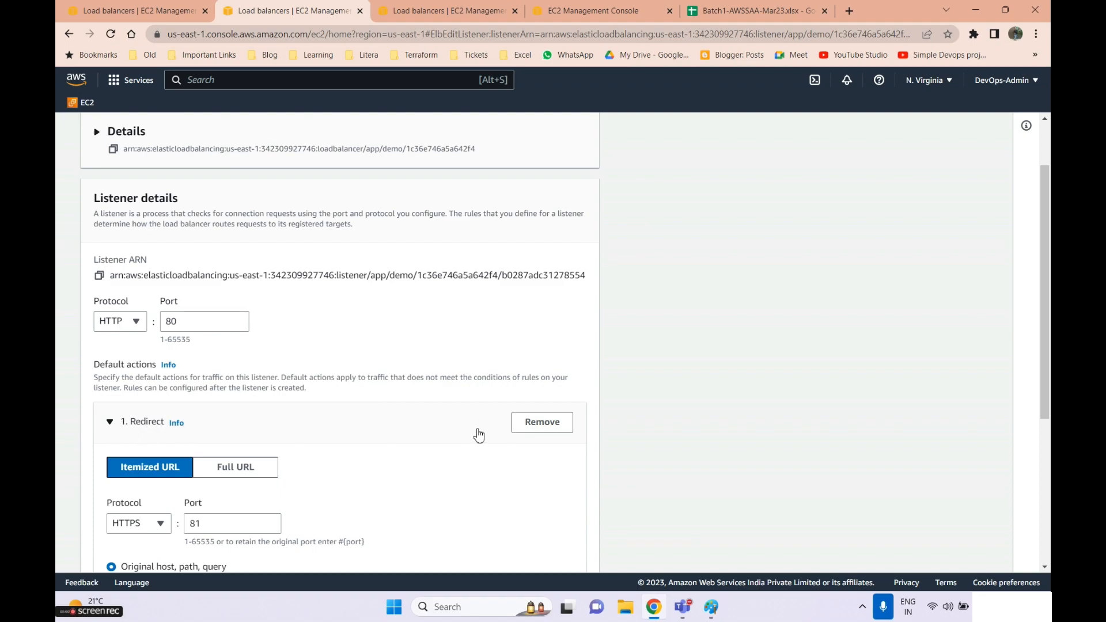
- Replace the redirect action with Return fixed response and review its response code, content type and body settings
click(560, 427)
click(190, 443)
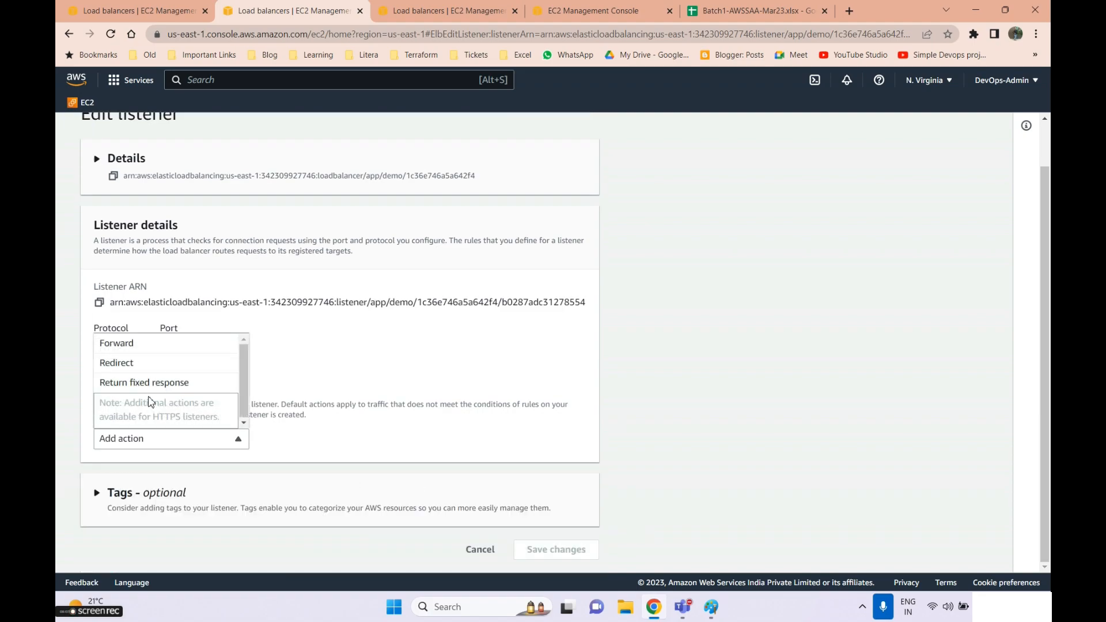
click(161, 383)
scroll(299, 414, down, 5)
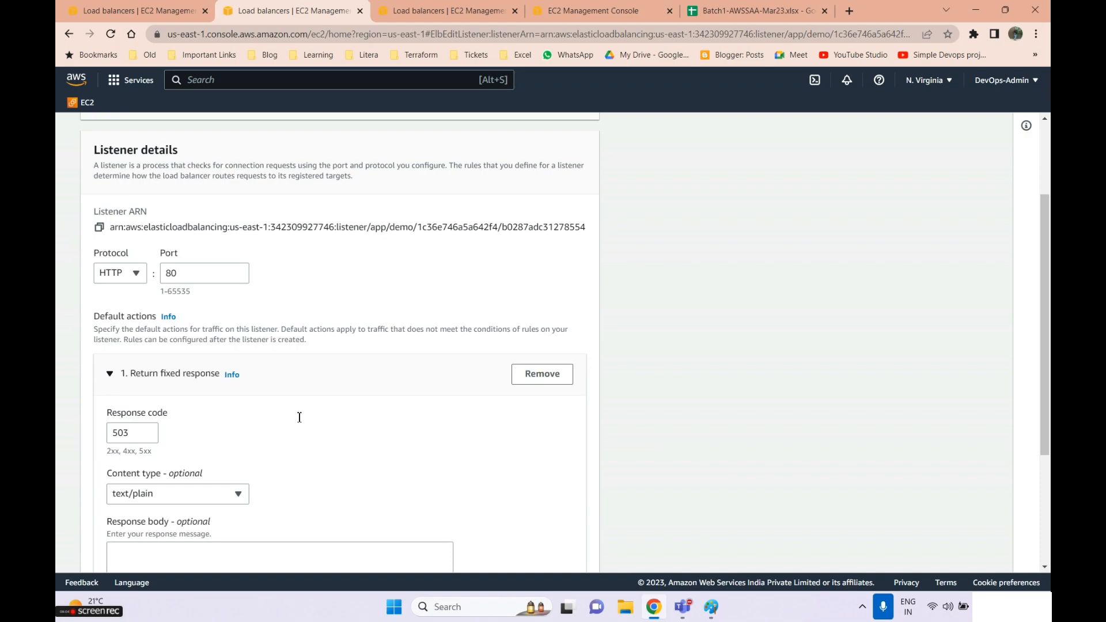
scroll(169, 247, up, 5)
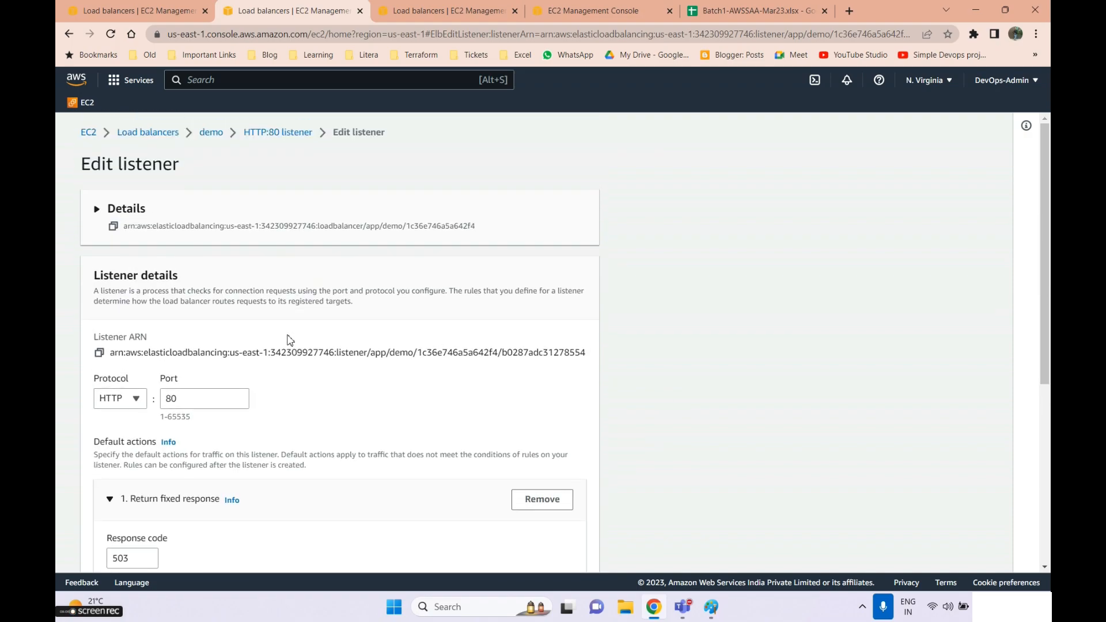
scroll(494, 536, down, 5)
- Leave the listener editor without saving and highlight the listener's protocol and port on its details page
click(490, 559)
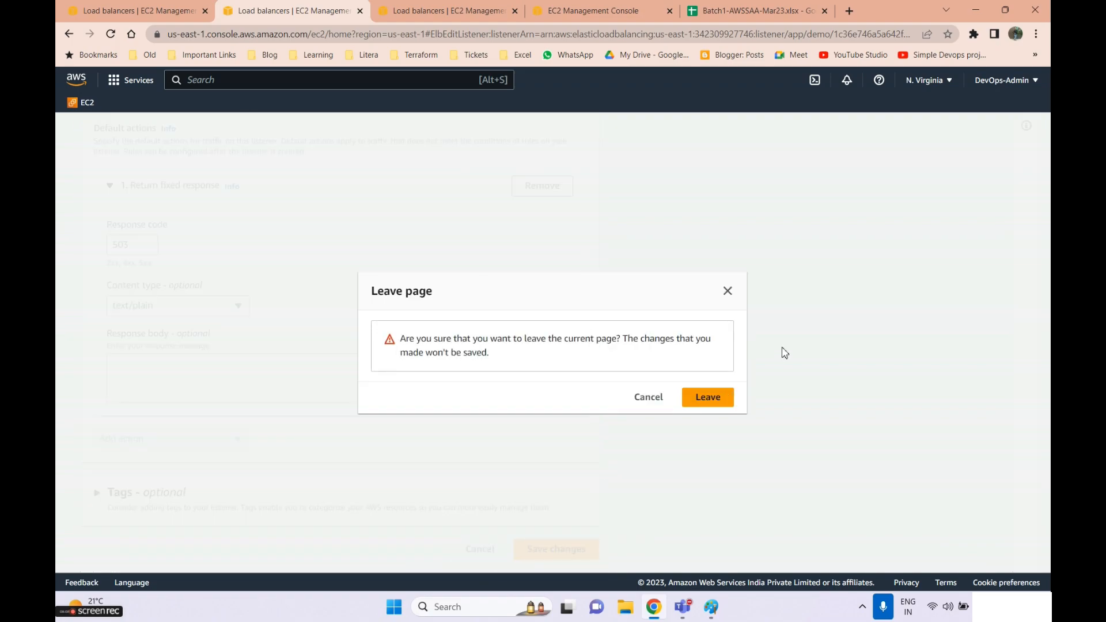
click(646, 396)
click(481, 558)
click(710, 409)
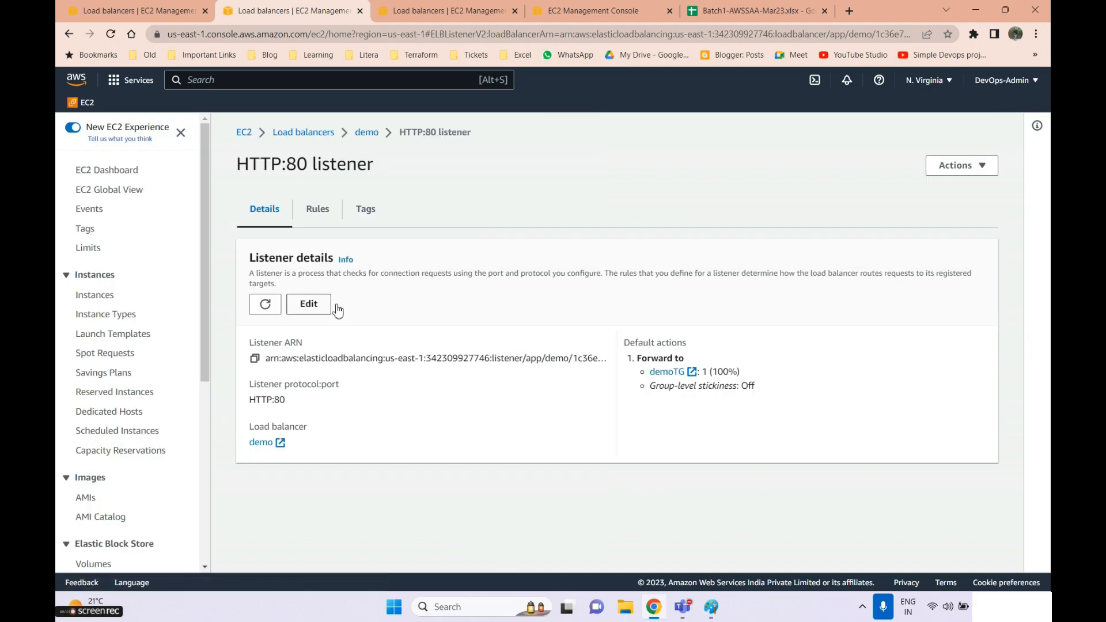
drag(264, 406, 298, 408)
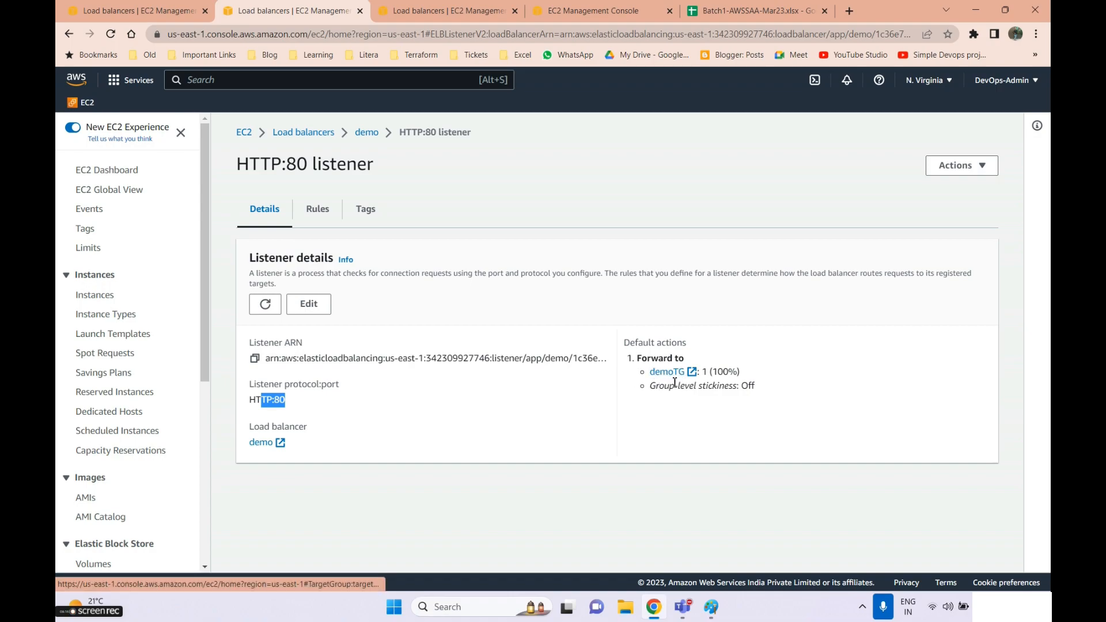
- Switch to Paint, tick port 80 beside the load balancer and sketch two small boxes below the existing target group
click(711, 607)
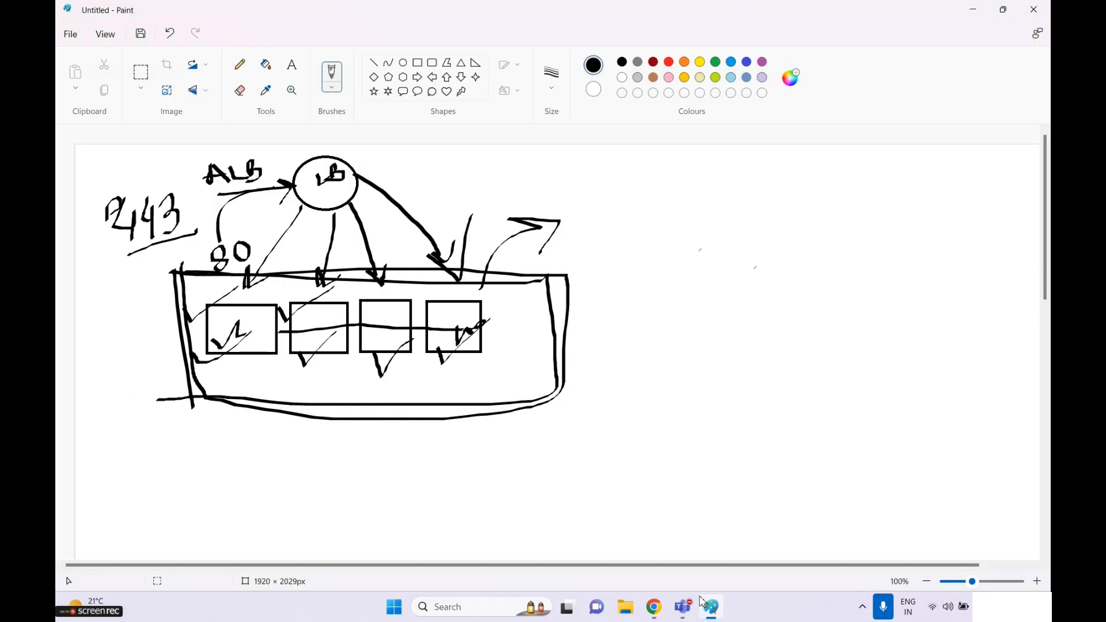
scroll(284, 293, down, 3)
scroll(285, 293, down, 3)
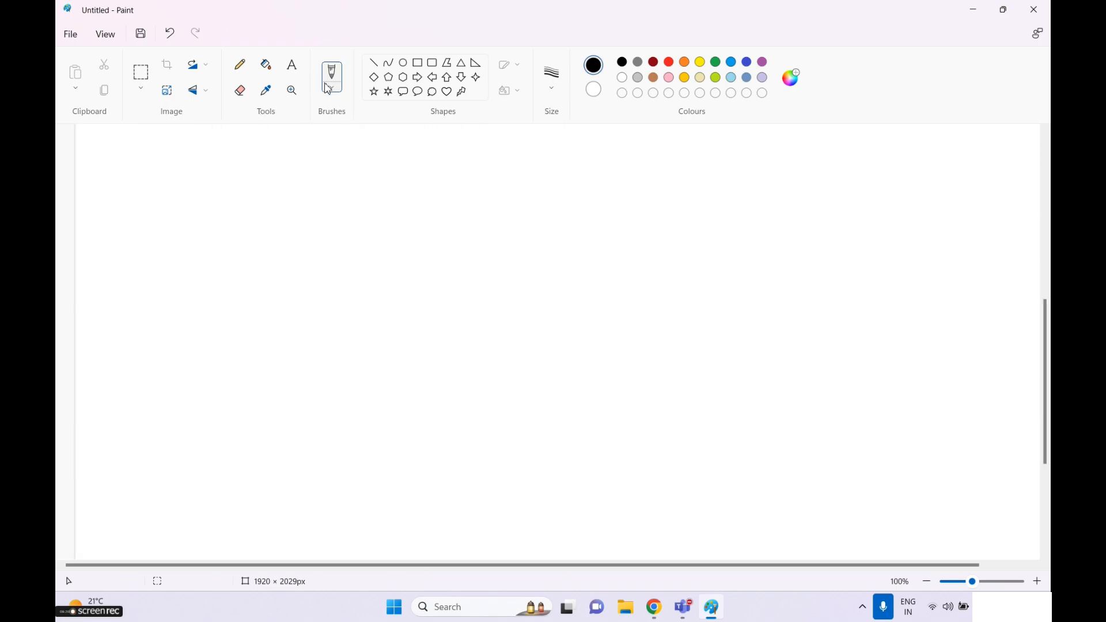
scroll(263, 204, up, 6)
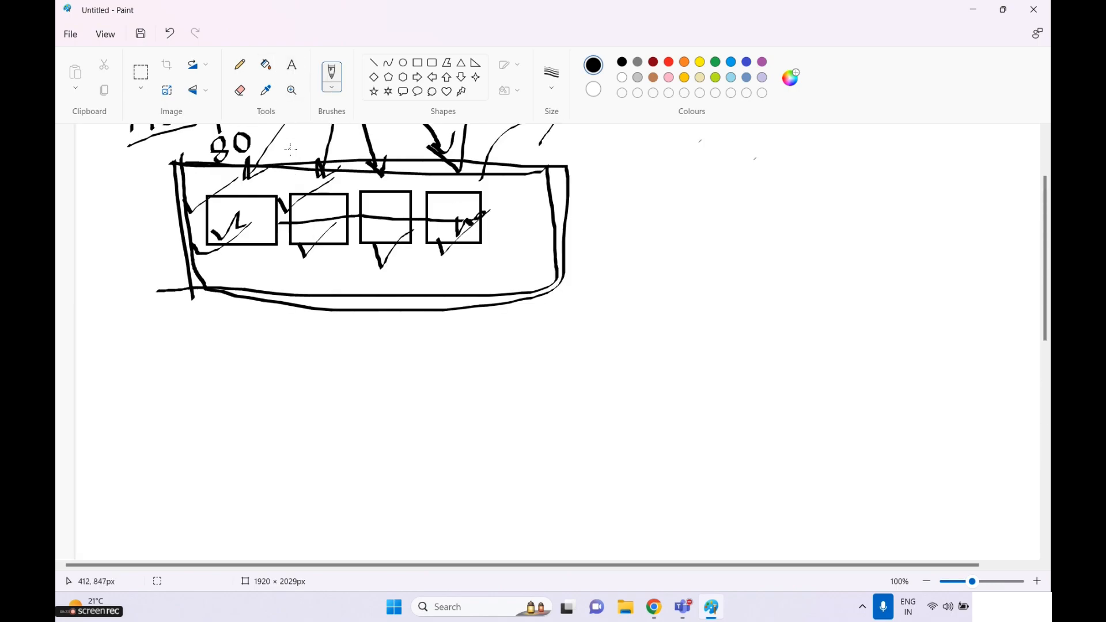
drag(237, 228, 274, 205)
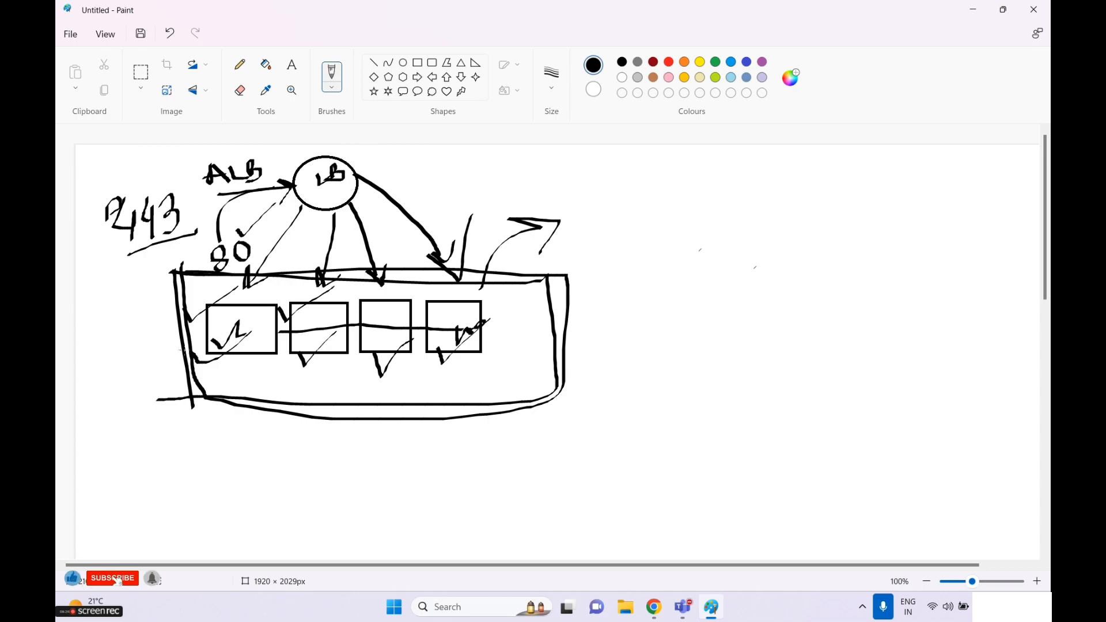
mouse_move(191, 481)
mouse_down()
mouse_move(190, 433)
mouse_move(233, 422)
mouse_move(192, 482)
mouse_up()
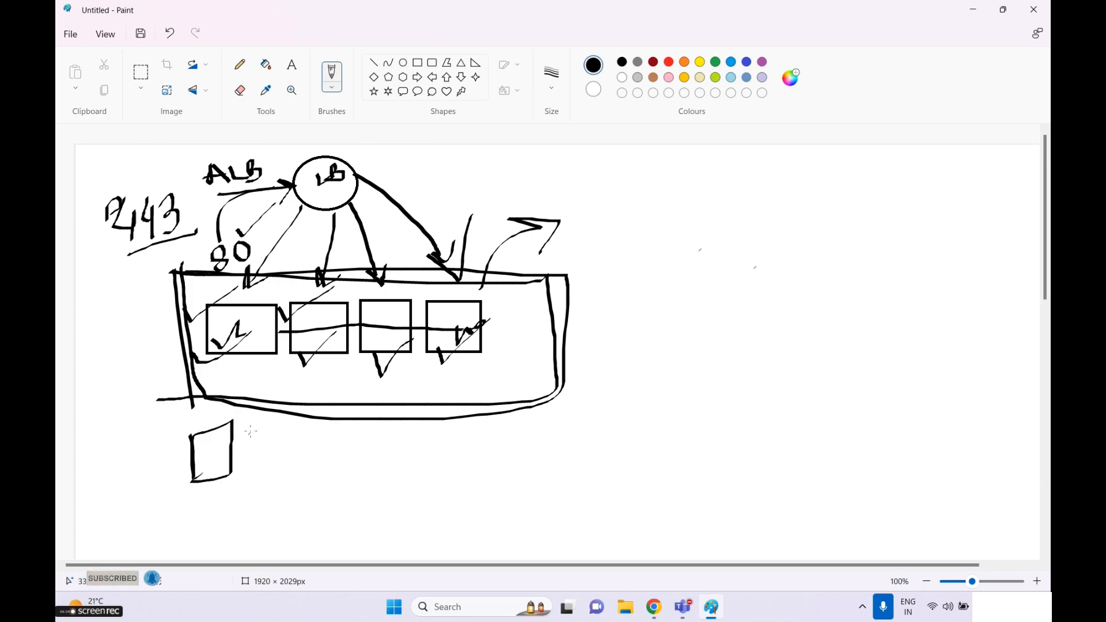
mouse_move(250, 431)
mouse_down()
mouse_move(250, 476)
mouse_move(287, 413)
mouse_move(271, 476)
mouse_move(251, 478)
mouse_up()
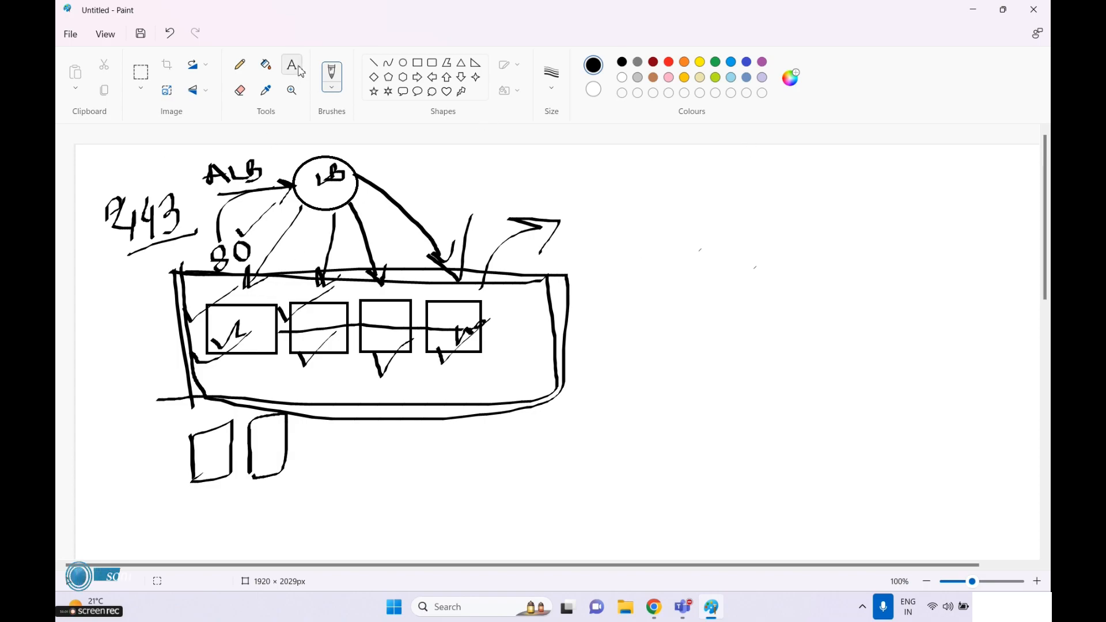
- Sketch a second load balancer circle in the empty canvas area with a target group box containing two servers below it
click(413, 156)
mouse_move(825, 185)
mouse_down()
mouse_move(804, 245)
mouse_move(817, 197)
mouse_up()
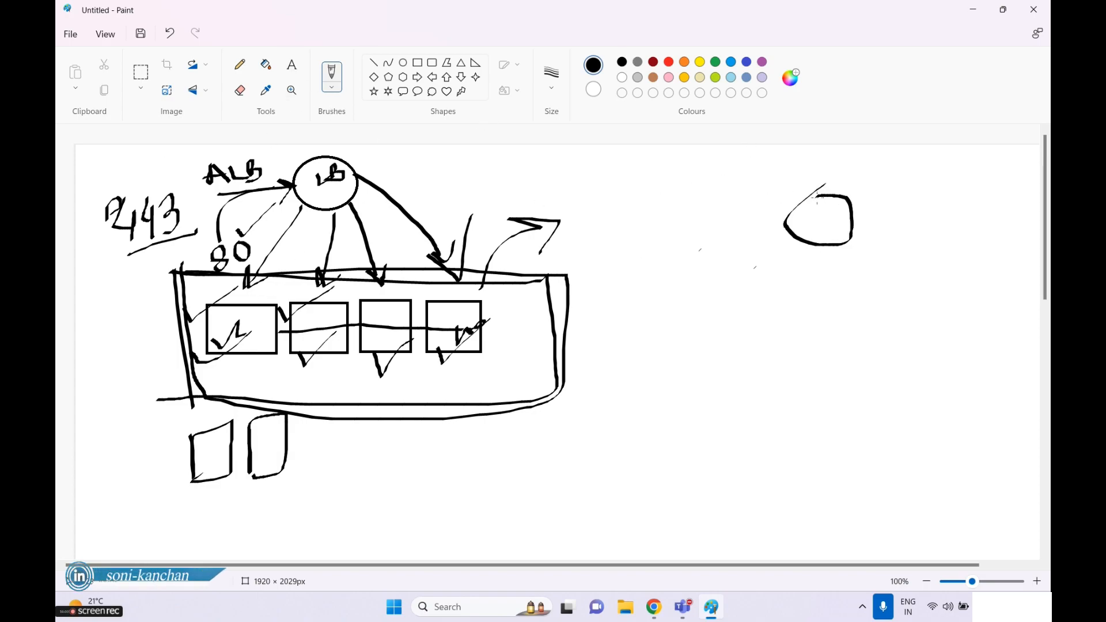
mouse_move(668, 363)
mouse_down()
mouse_move(667, 416)
mouse_move(710, 392)
mouse_move(681, 405)
mouse_up()
mouse_move(720, 358)
mouse_down()
mouse_move(723, 398)
mouse_move(755, 391)
mouse_move(726, 396)
mouse_up()
mouse_move(581, 341)
mouse_down()
mouse_move(798, 456)
mouse_move(587, 438)
mouse_up()
- Sketch another target group box beside the new one and draw two small server boxes inside it
drag(848, 333, 845, 424)
mouse_move(840, 372)
mouse_down()
mouse_move(963, 302)
mouse_move(1041, 293)
mouse_up()
drag(1041, 402, 853, 429)
mouse_move(893, 343)
mouse_down()
mouse_move(895, 387)
mouse_move(889, 341)
mouse_up()
mouse_move(888, 341)
mouse_down()
mouse_move(924, 334)
mouse_move(924, 371)
mouse_up()
drag(922, 375, 893, 385)
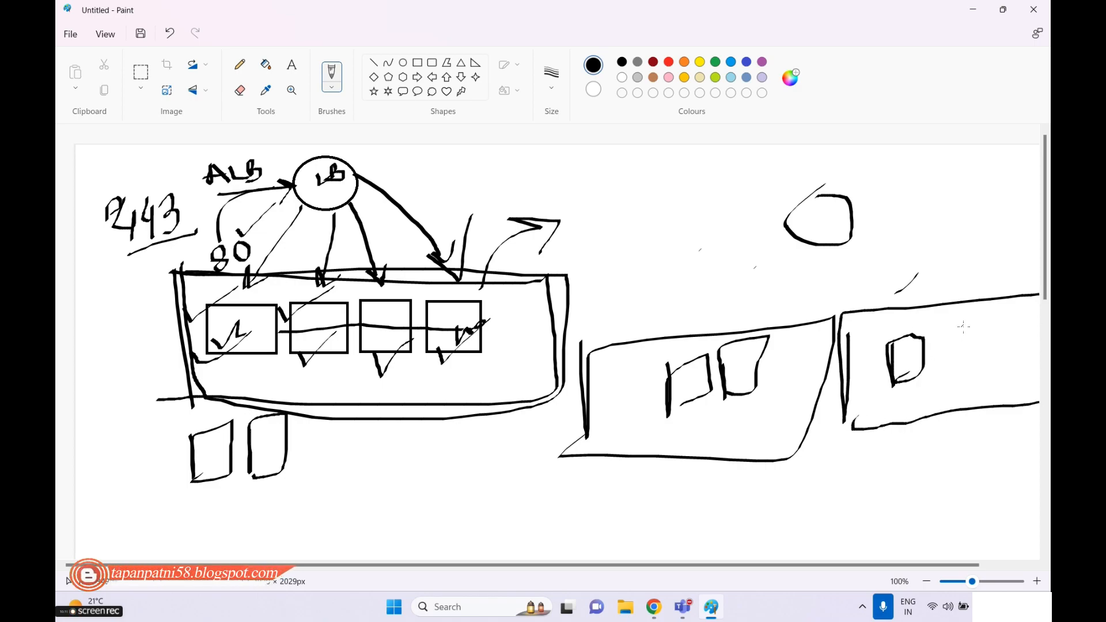
drag(959, 320, 963, 360)
mouse_move(953, 316)
mouse_down()
mouse_move(996, 310)
mouse_move(991, 360)
mouse_up()
drag(992, 361, 959, 359)
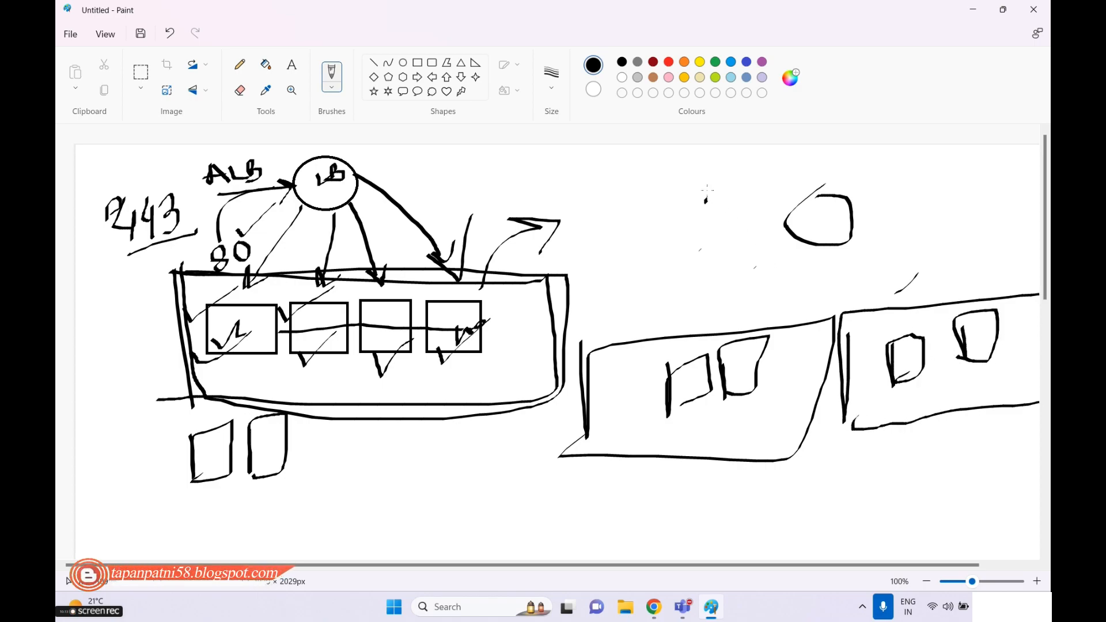
- Label one side of the new circle 80, draw an arrow to the first target group and write 81 on the other side
mouse_move(707, 189)
mouse_down()
mouse_move(719, 197)
mouse_move(706, 210)
mouse_move(716, 192)
mouse_move(778, 209)
mouse_up()
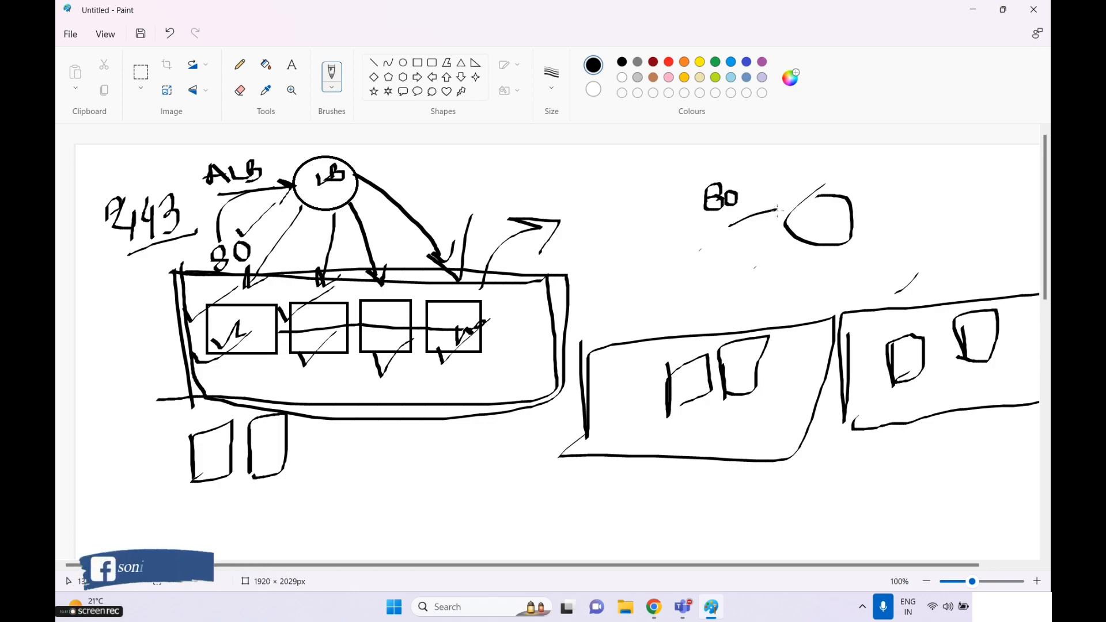
mouse_move(798, 246)
mouse_down()
mouse_move(689, 346)
mouse_move(770, 320)
mouse_up()
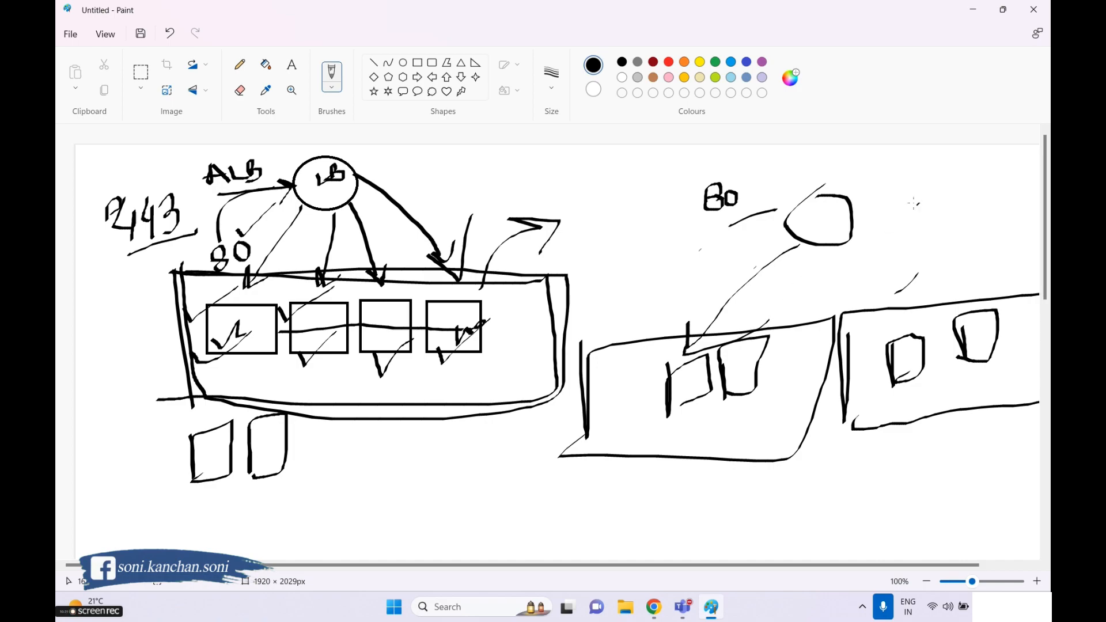
drag(920, 189, 935, 197)
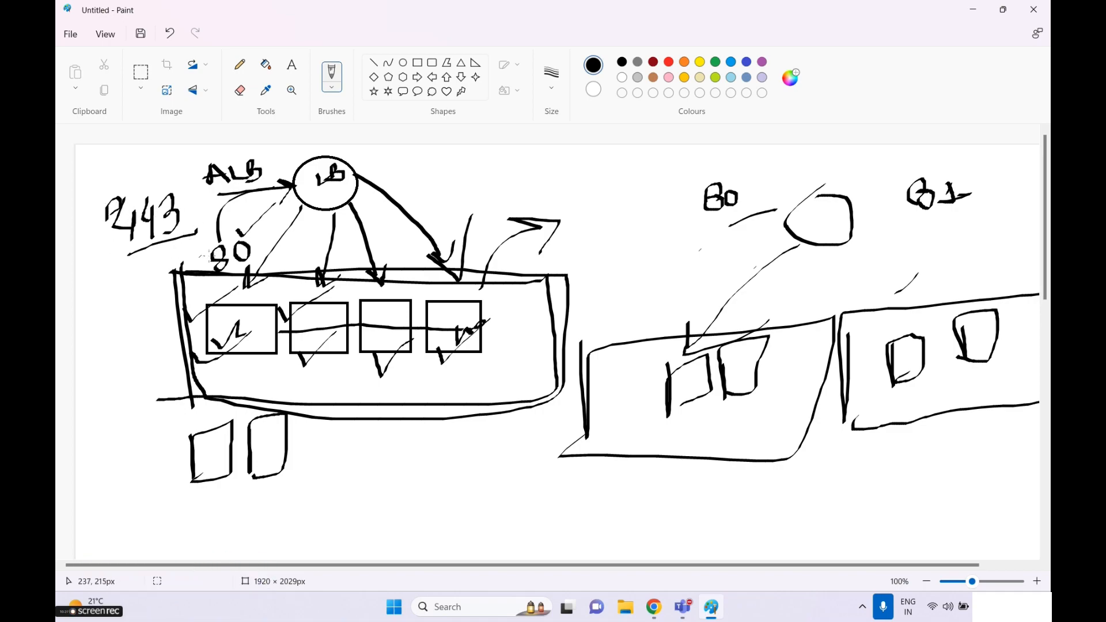
- Write a short note below 443 and add tick marks beside the note and the ALB label
mouse_move(116, 265)
mouse_down()
mouse_move(104, 281)
mouse_move(151, 269)
mouse_up()
drag(133, 286, 153, 259)
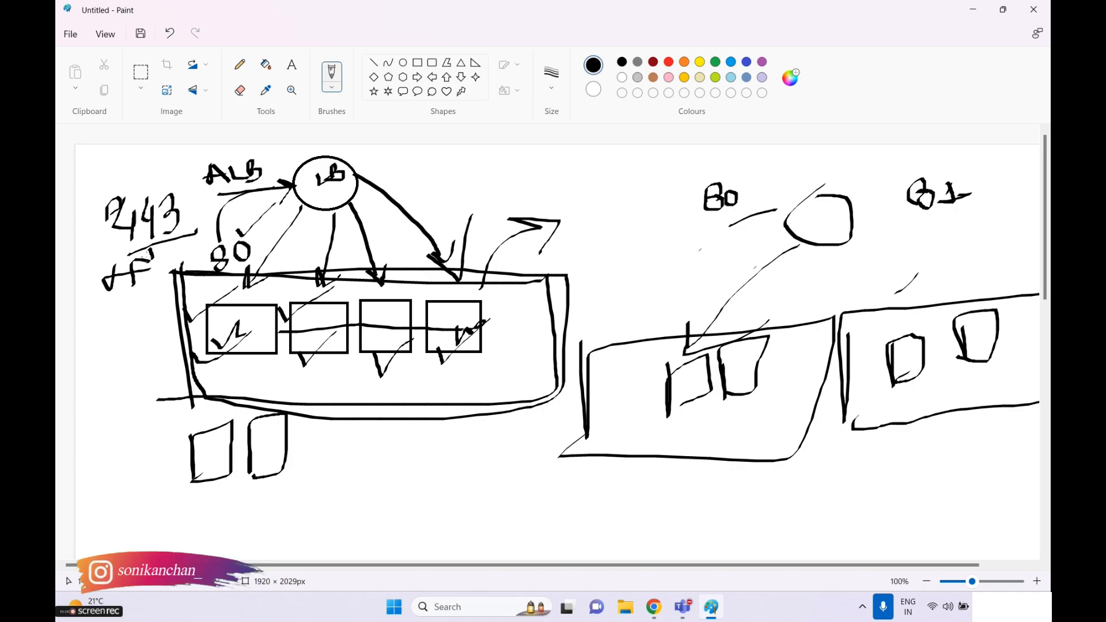
drag(86, 298, 149, 260)
drag(168, 172, 240, 145)
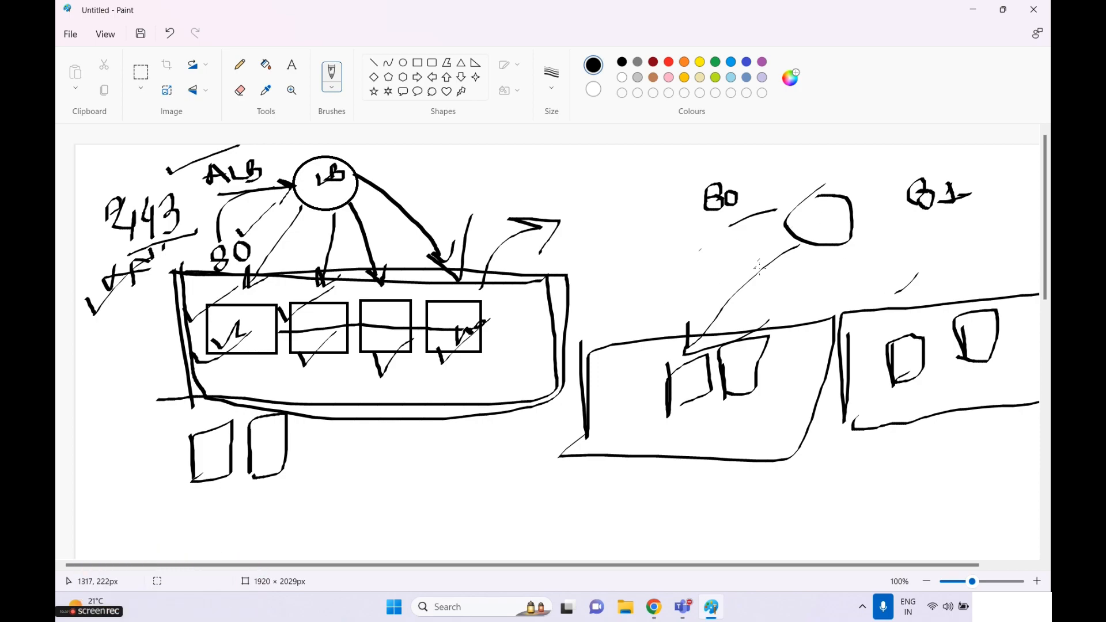
- Draw an arrow from the new circle to the second target group and underline 81
mouse_move(857, 247)
mouse_down()
mouse_move(922, 295)
mouse_move(935, 259)
mouse_up()
click(905, 247)
drag(918, 220, 982, 207)
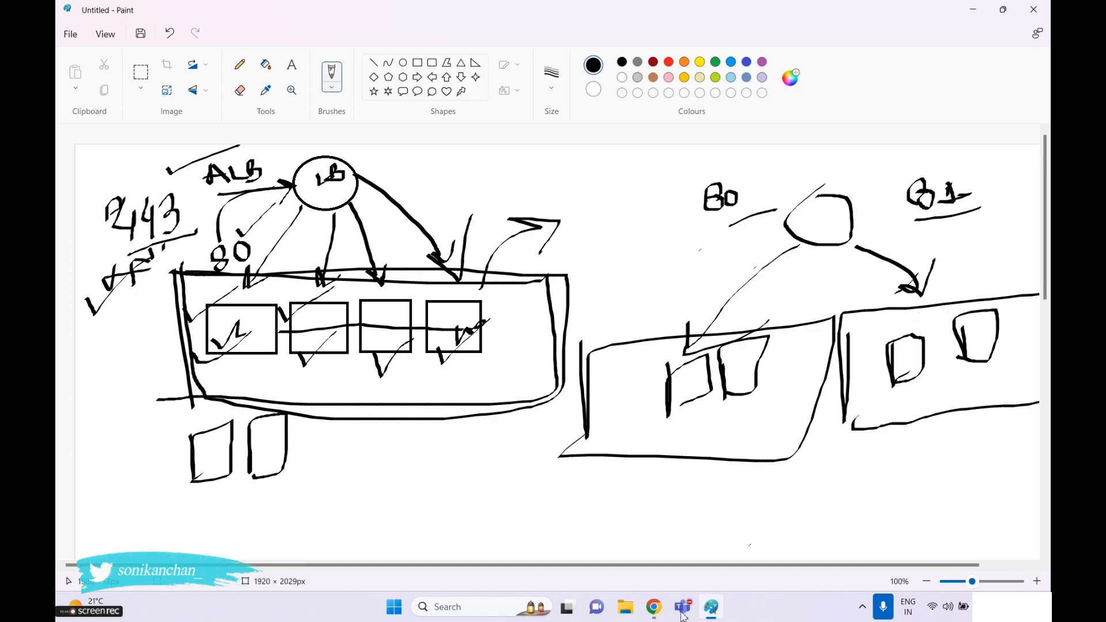
- Switch back to Chrome and highlight the HTTP:80 protocol and port in the listener details
mouse_move(655, 609)
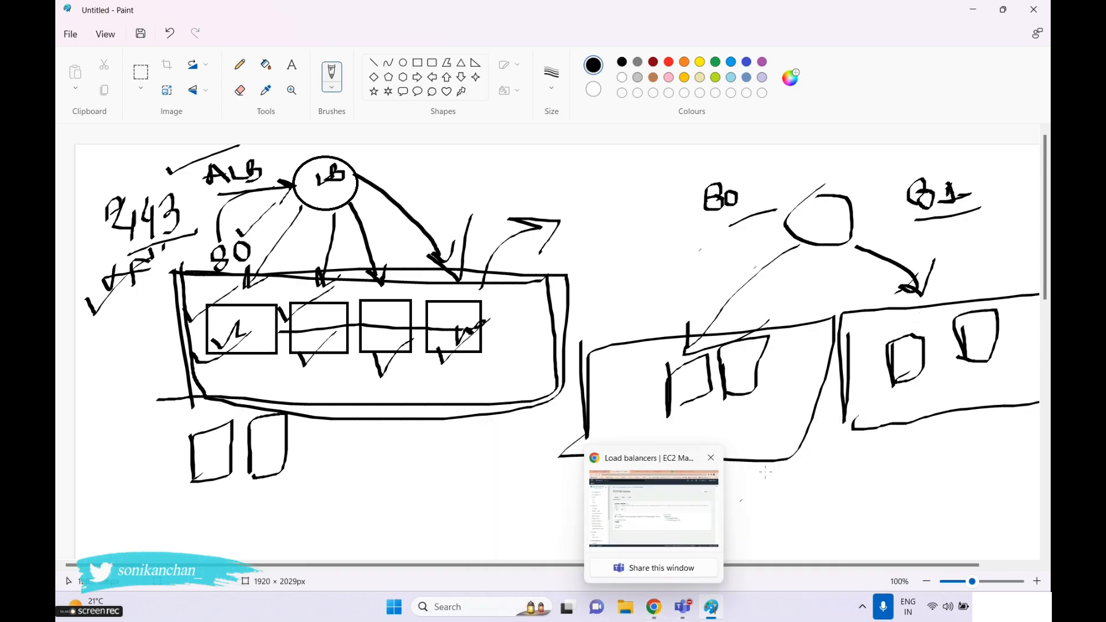
click(667, 557)
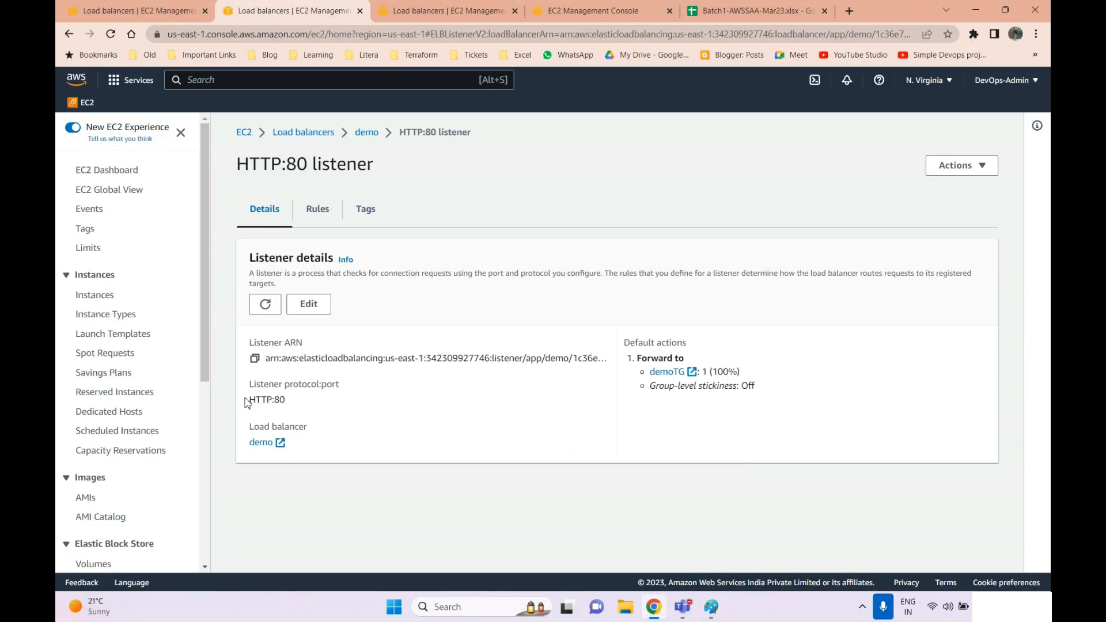
drag(246, 399, 309, 402)
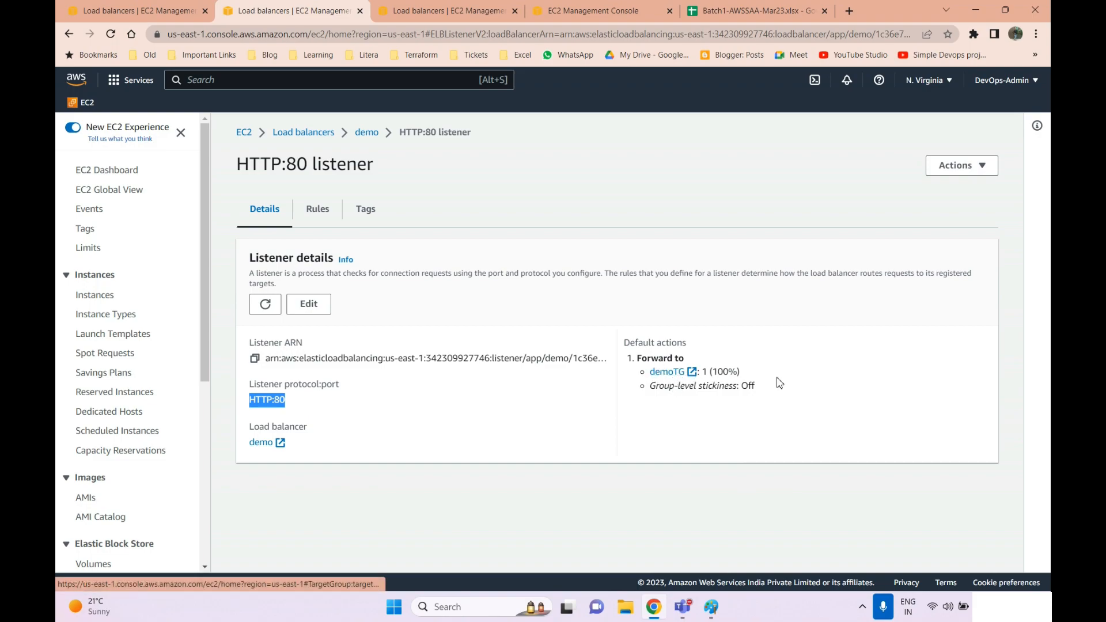
click(450, 11)
scroll(294, 259, down, 4)
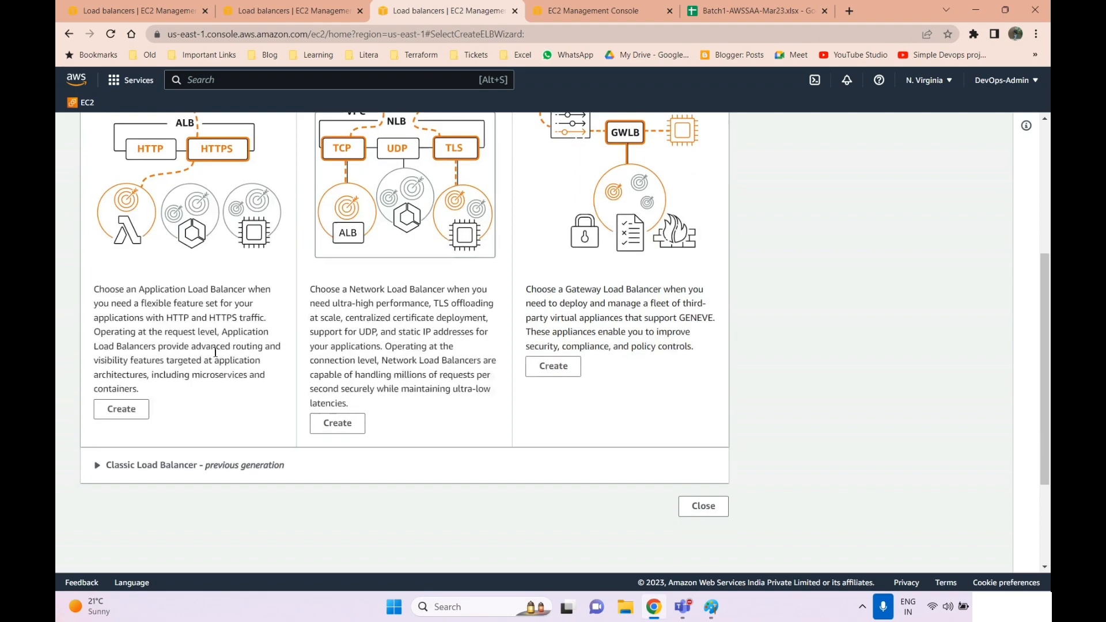
scroll(294, 259, up, 3)
click(276, 10)
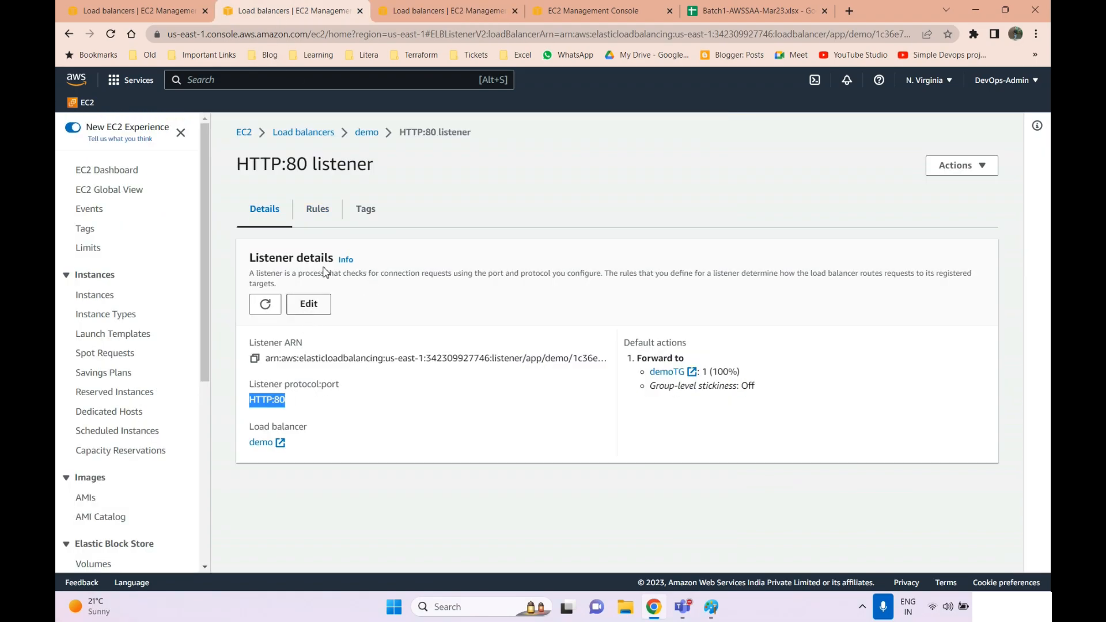
- Leave the load balancer type page for the EC2 target groups list and start creating a new target group
click(432, 16)
scroll(151, 266, up, 4)
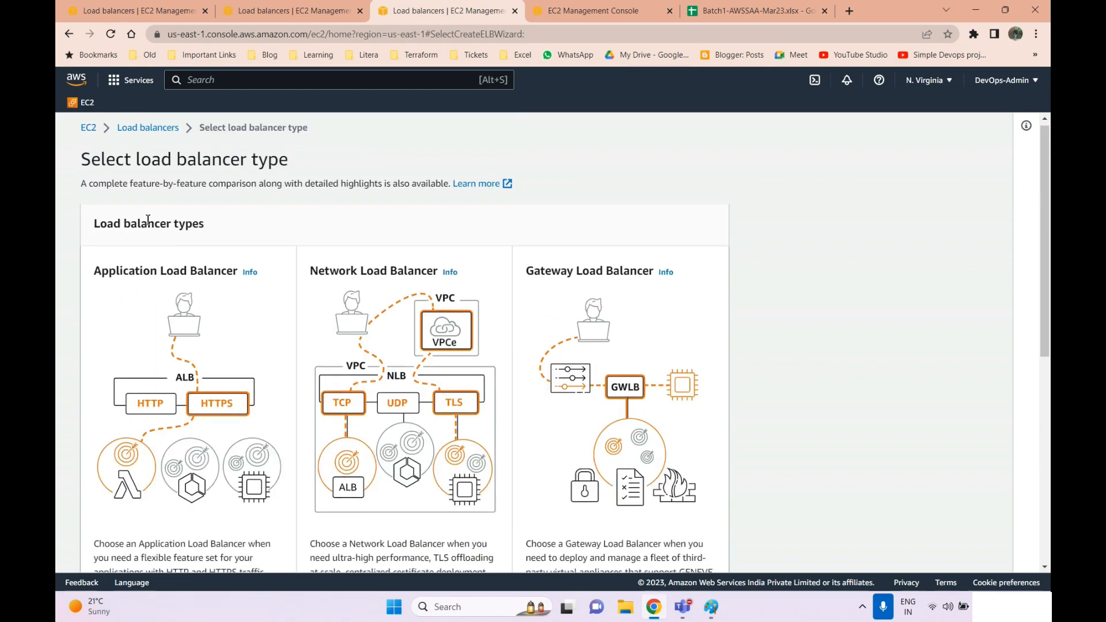
click(84, 103)
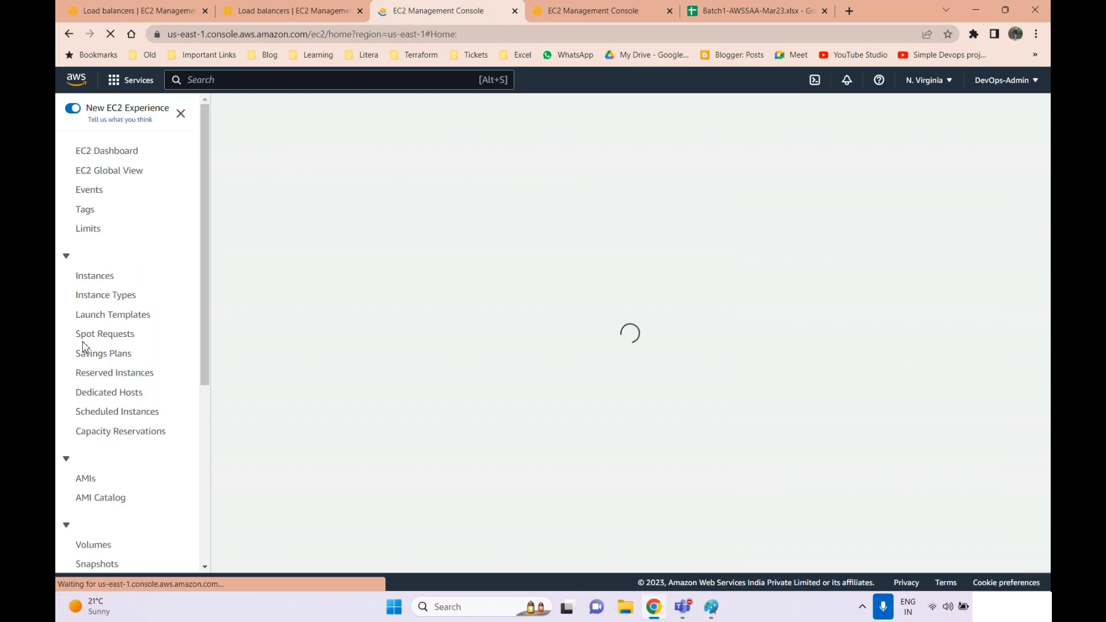
scroll(144, 494, down, 5)
click(96, 491)
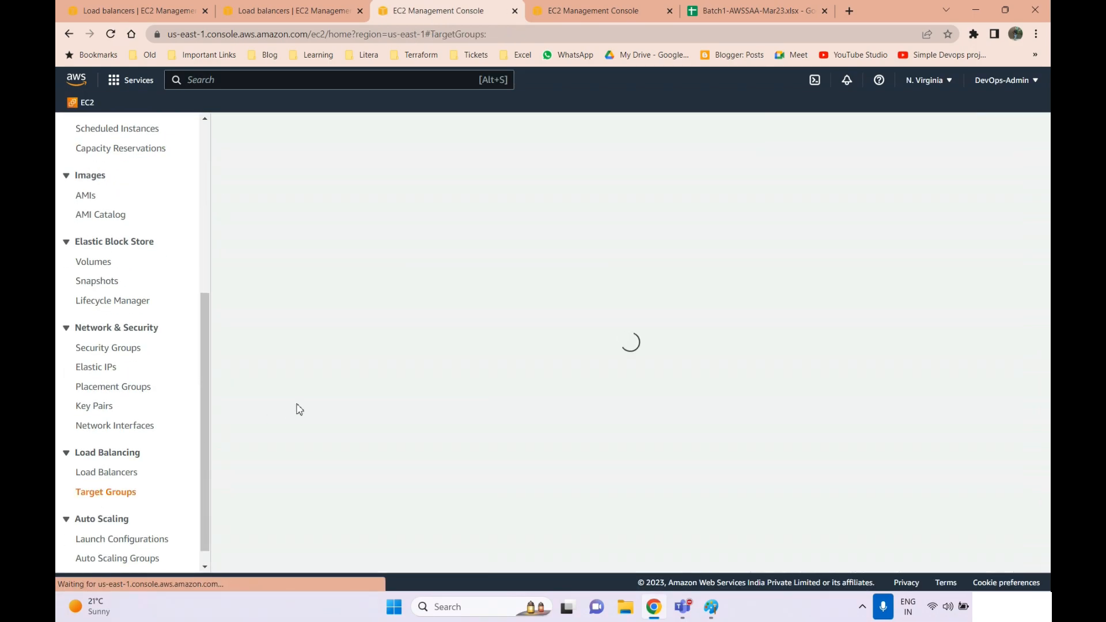
click(917, 168)
- Name the target group demo2, keep HTTP port 80 and the other defaults, and create it
scroll(341, 340, down, 5)
scroll(341, 340, down, 2)
click(280, 180)
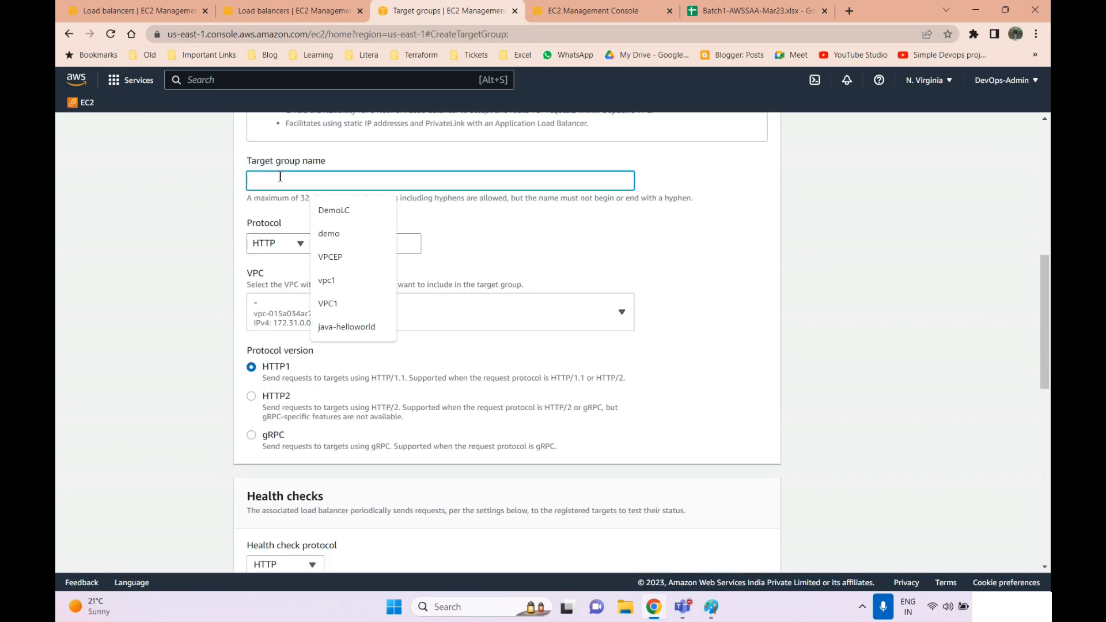
text(demo2)
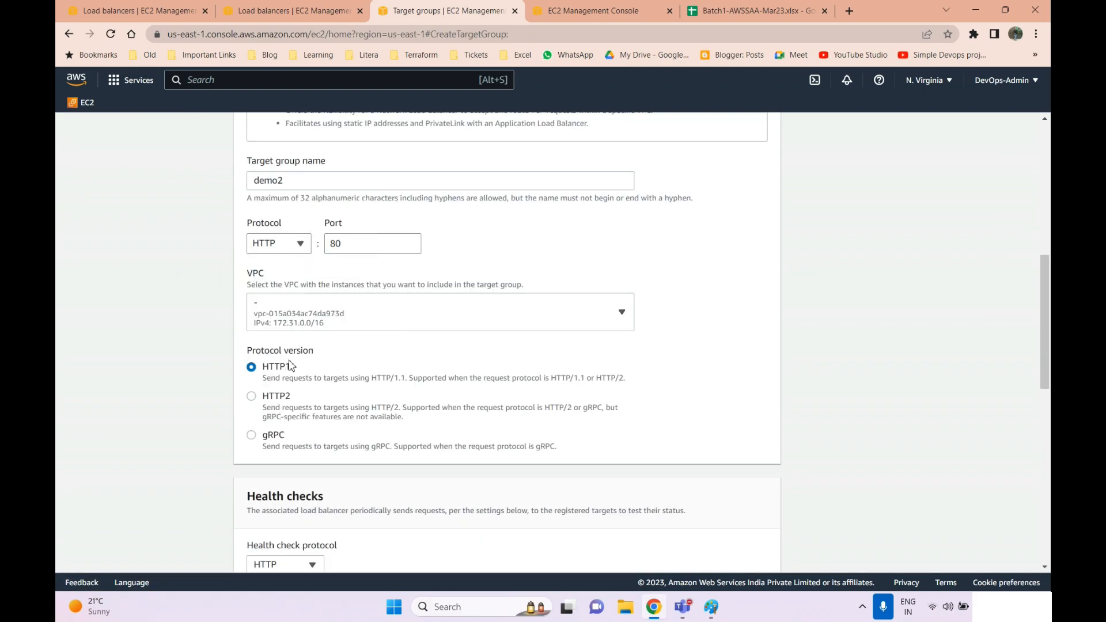
scroll(699, 320, down, 10)
click(753, 320)
scroll(284, 320, down, 5)
- Open the demo load balancer's HTTP:80 listener for editing and change its protocol to HTTPS
click(252, 17)
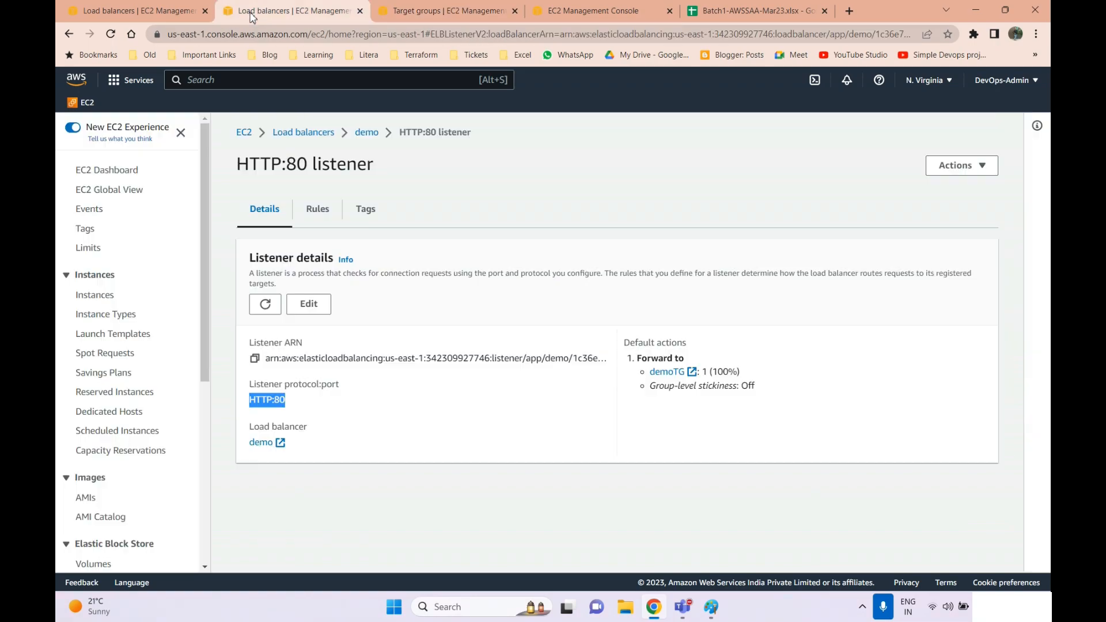
click(309, 304)
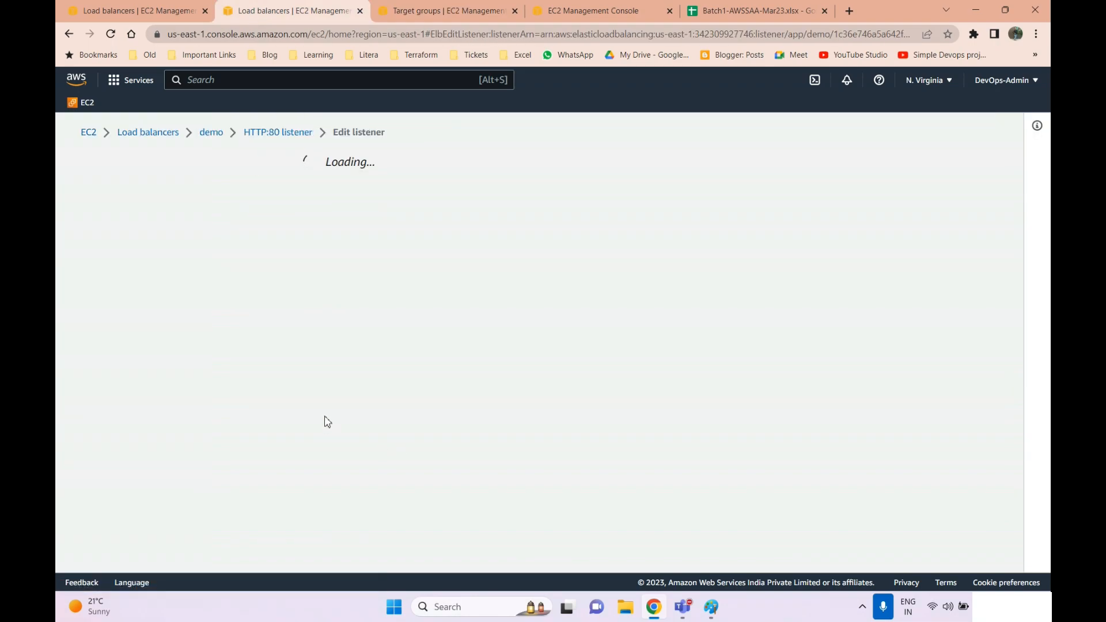
scroll(359, 402, down, 3)
click(128, 212)
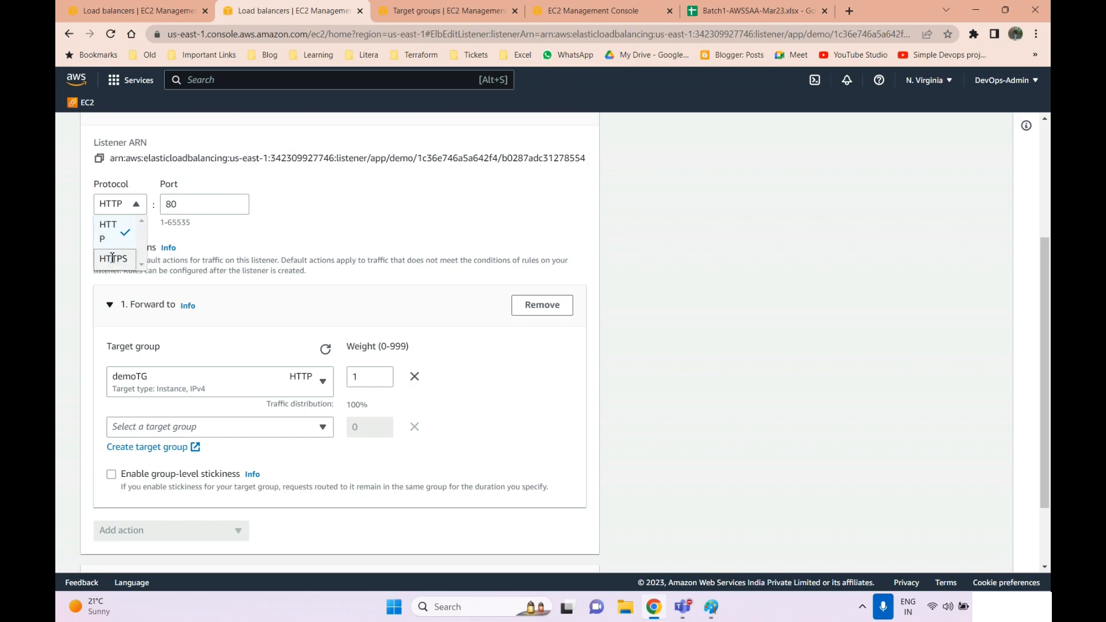
click(113, 258)
- Refresh the target group choices, set the forward action to demo2 and leave the second target group unselected
scroll(176, 353, down, 2)
click(181, 257)
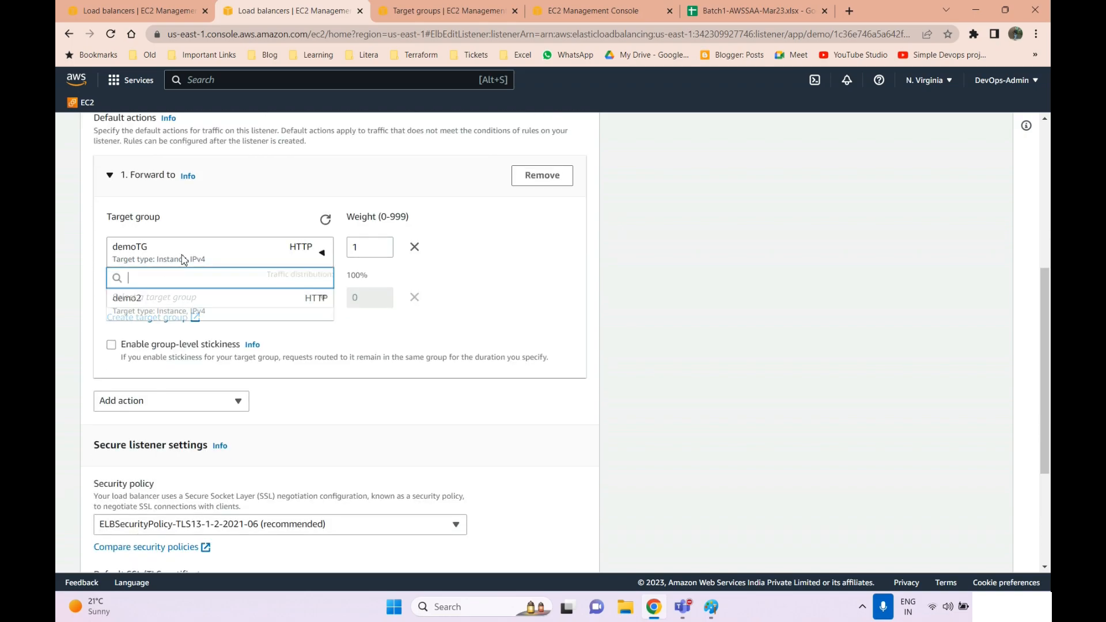
click(325, 220)
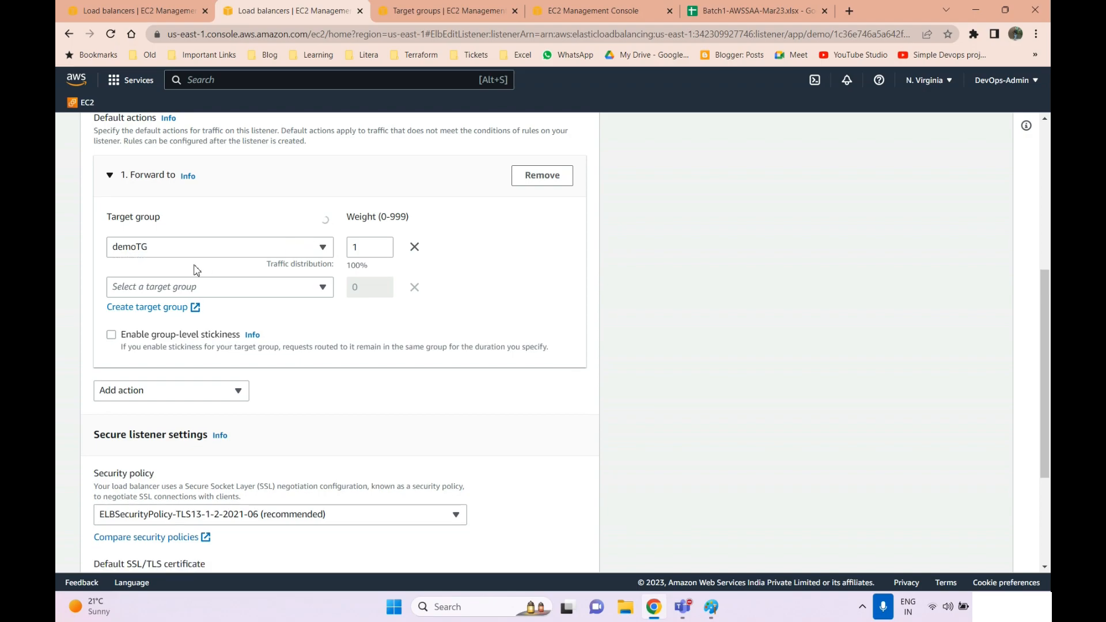
click(192, 263)
click(140, 311)
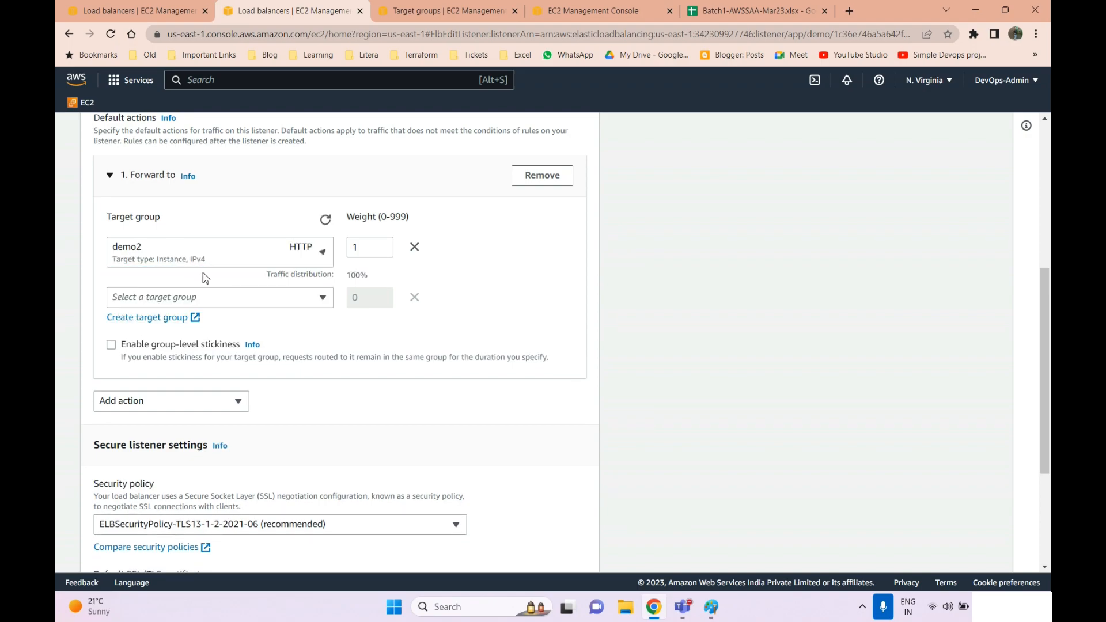
click(161, 297)
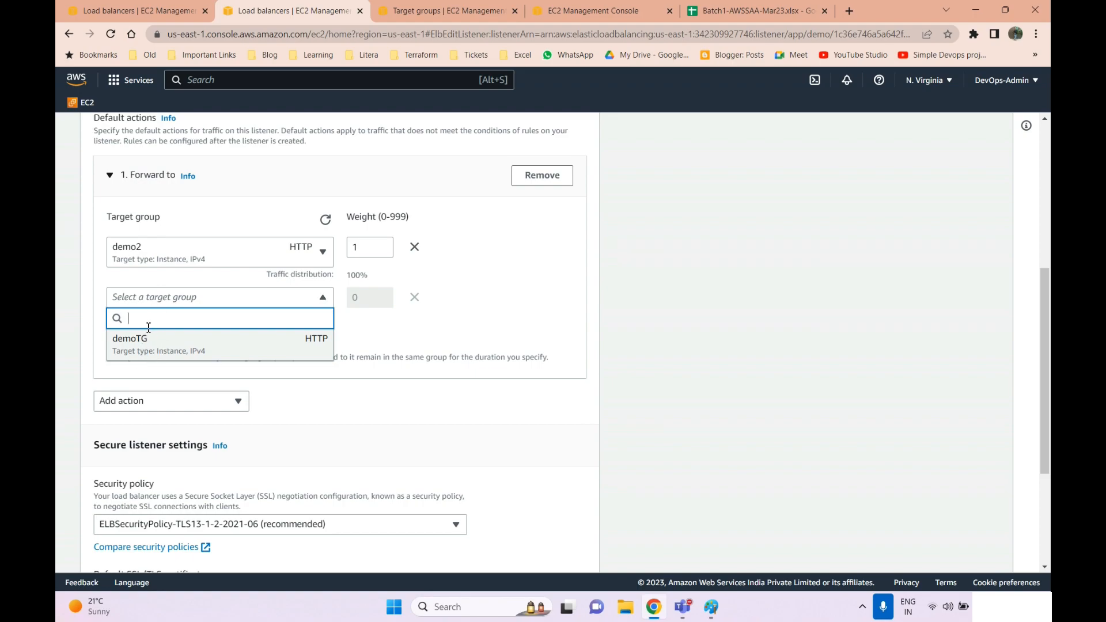
click(115, 279)
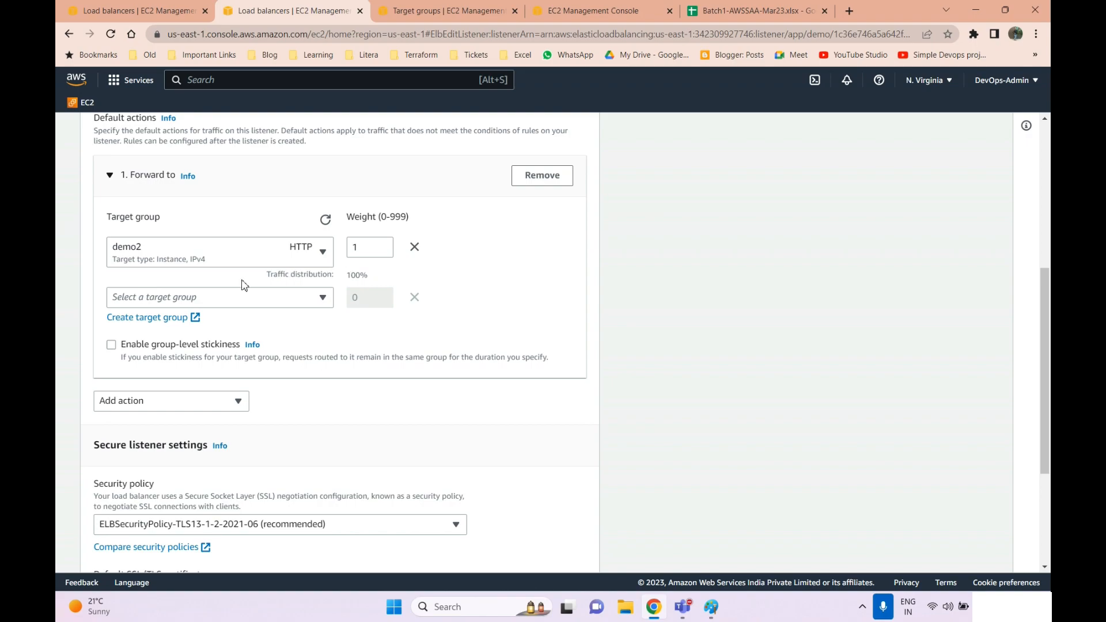
- Try to save the HTTPS listener without a certificate and view the source options for the default SSL/TLS certificate
scroll(391, 335, down, 3)
click(557, 550)
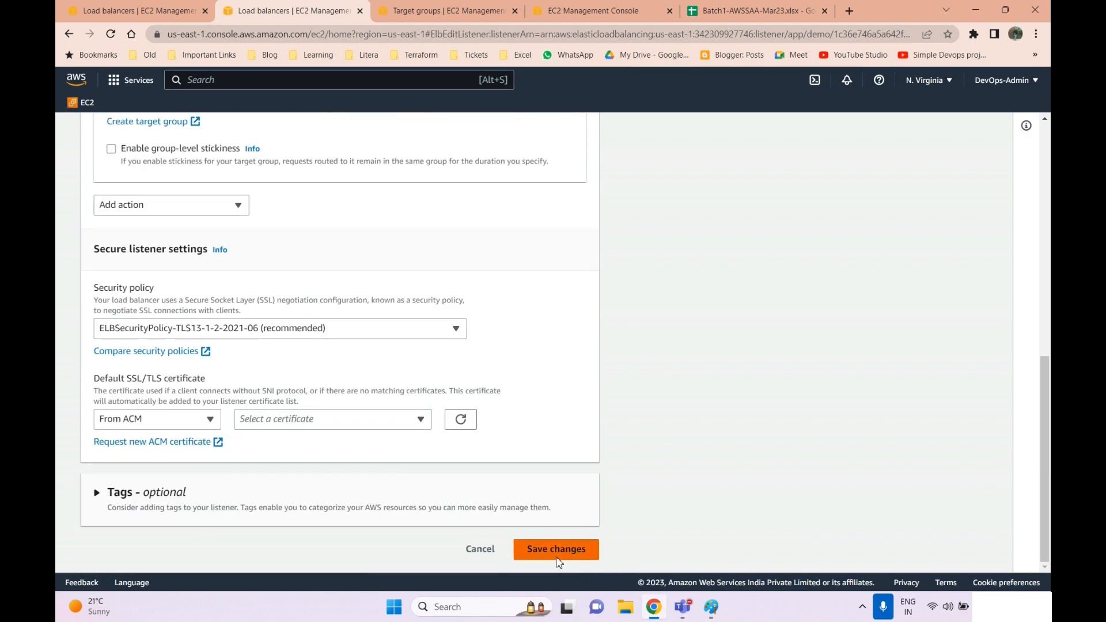
click(195, 410)
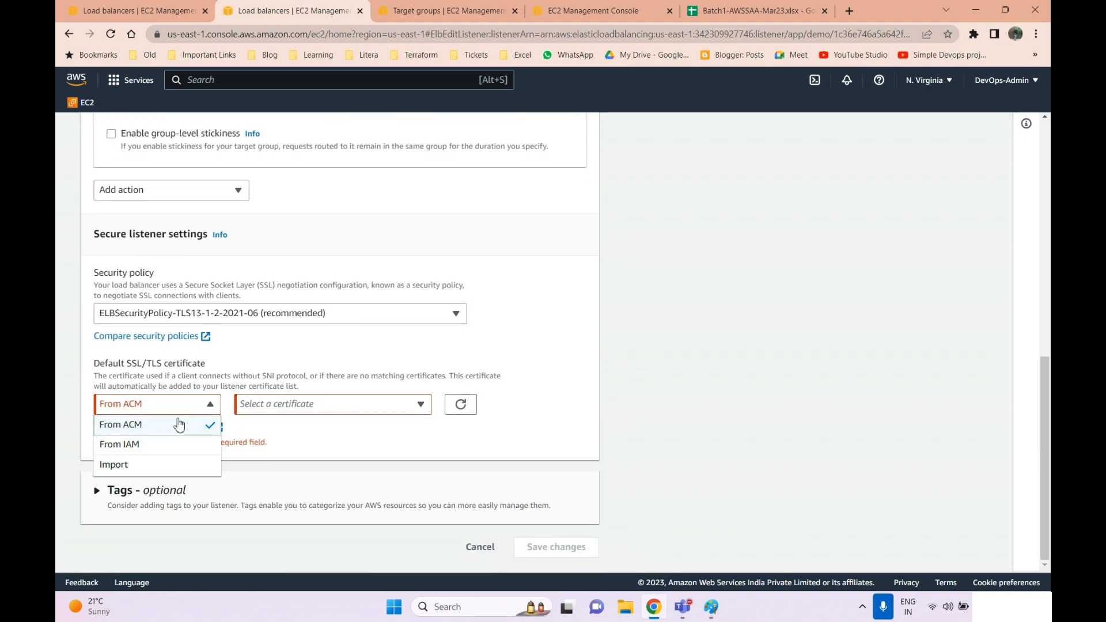
scroll(193, 372, up, 4)
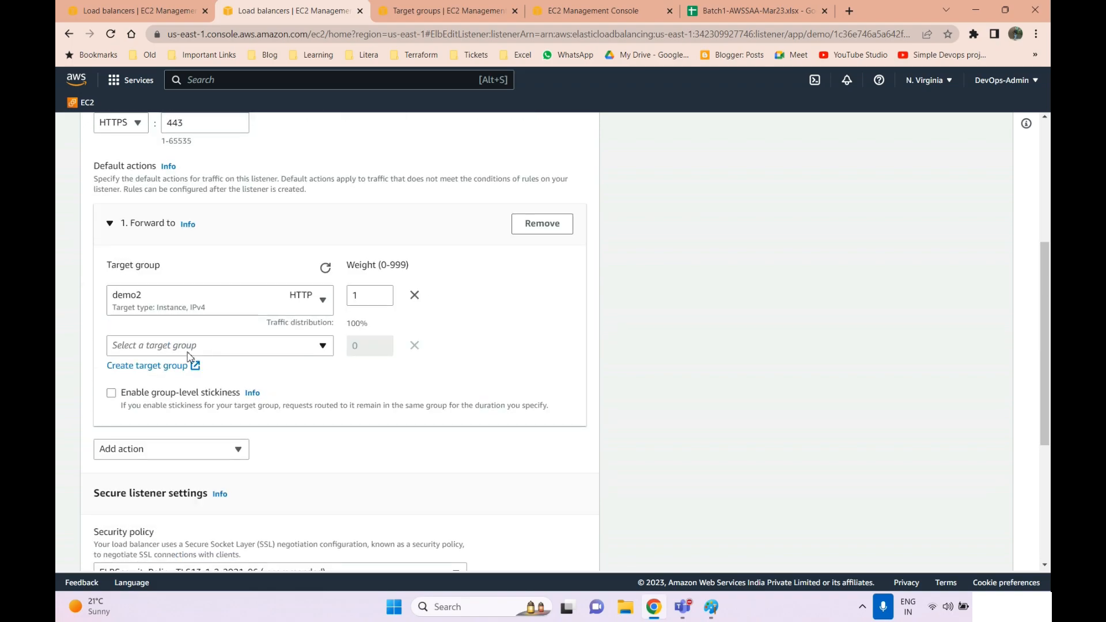
scroll(189, 357, down, 4)
click(173, 405)
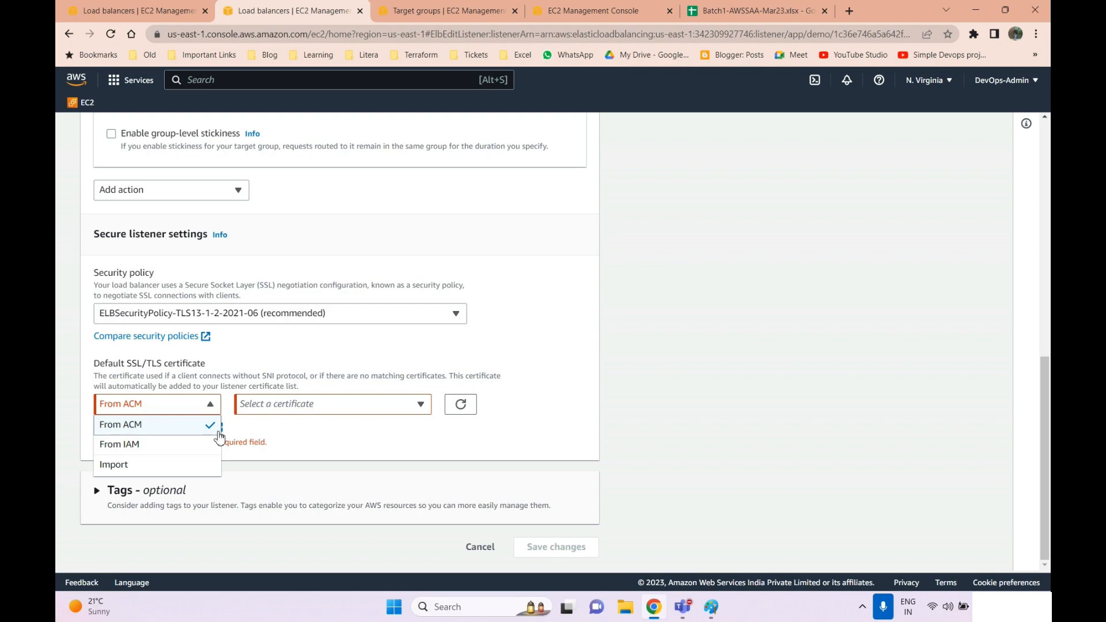
- Check the site's connection information, review the HTTPS listener's settings and certificate requirement, and discard the listener changes
click(157, 35)
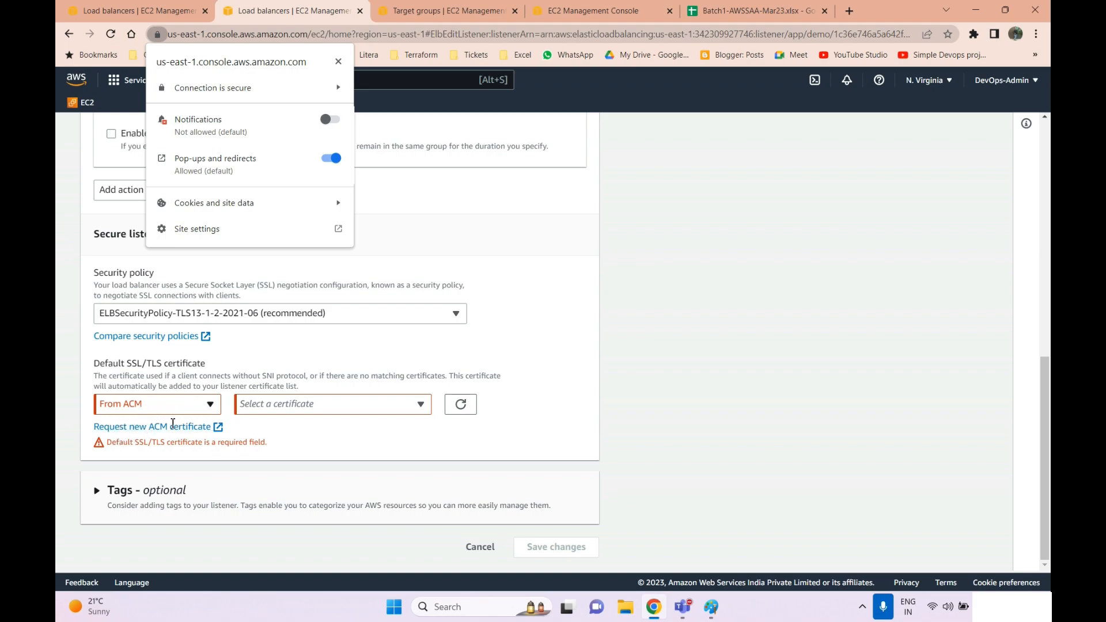
drag(288, 449, 105, 442)
scroll(182, 295, up, 6)
scroll(182, 295, down, 4)
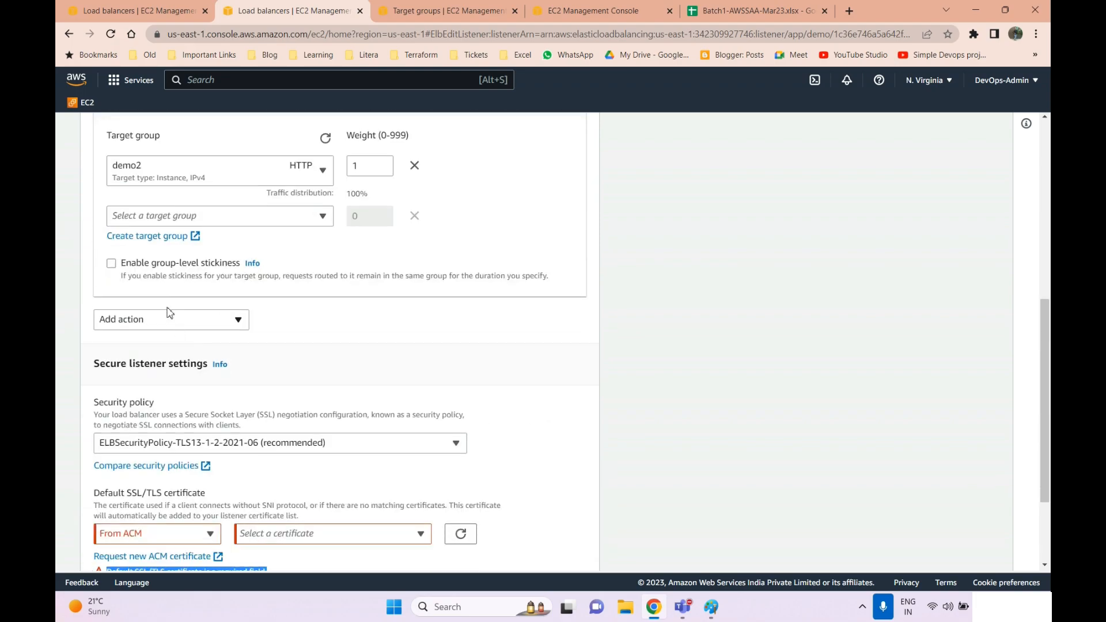
scroll(165, 309, up, 5)
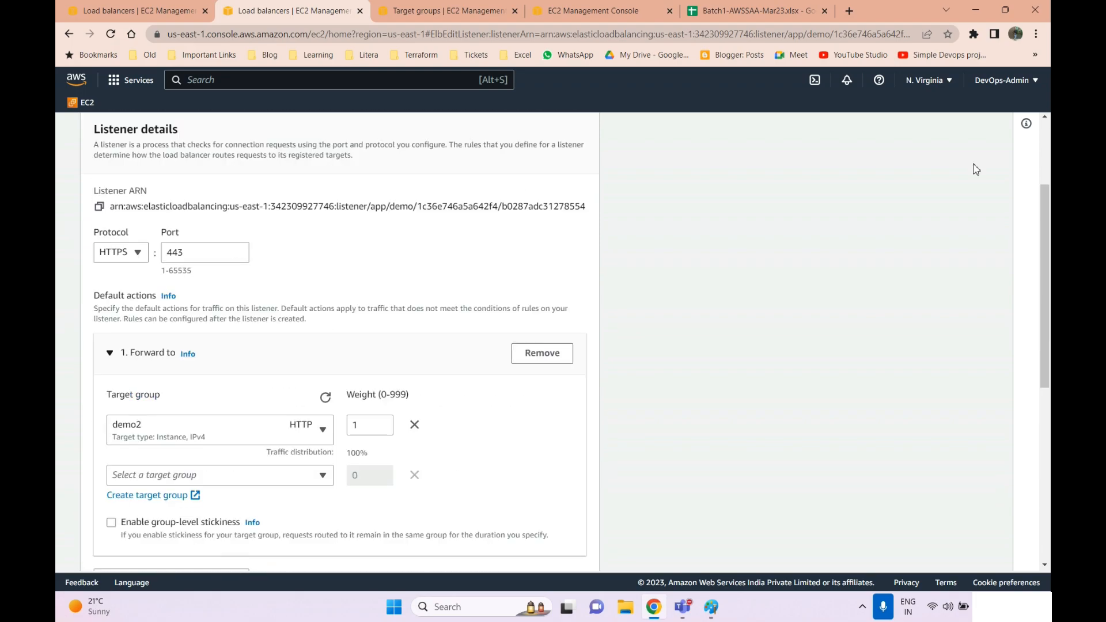
scroll(201, 193, down, 3)
scroll(395, 288, up, 6)
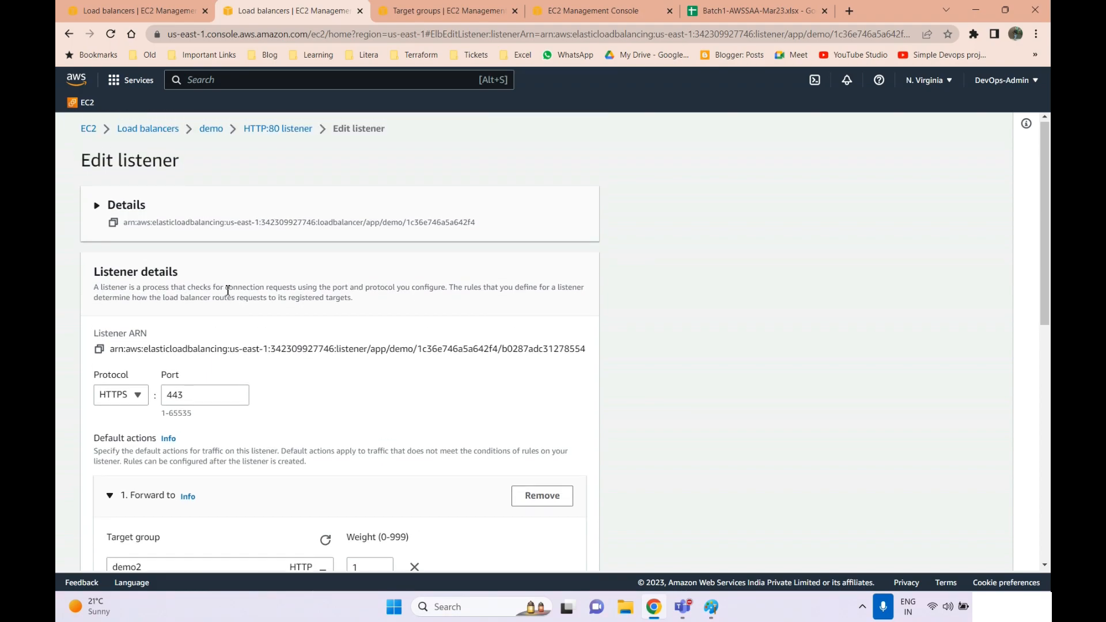
scroll(232, 352, down, 5)
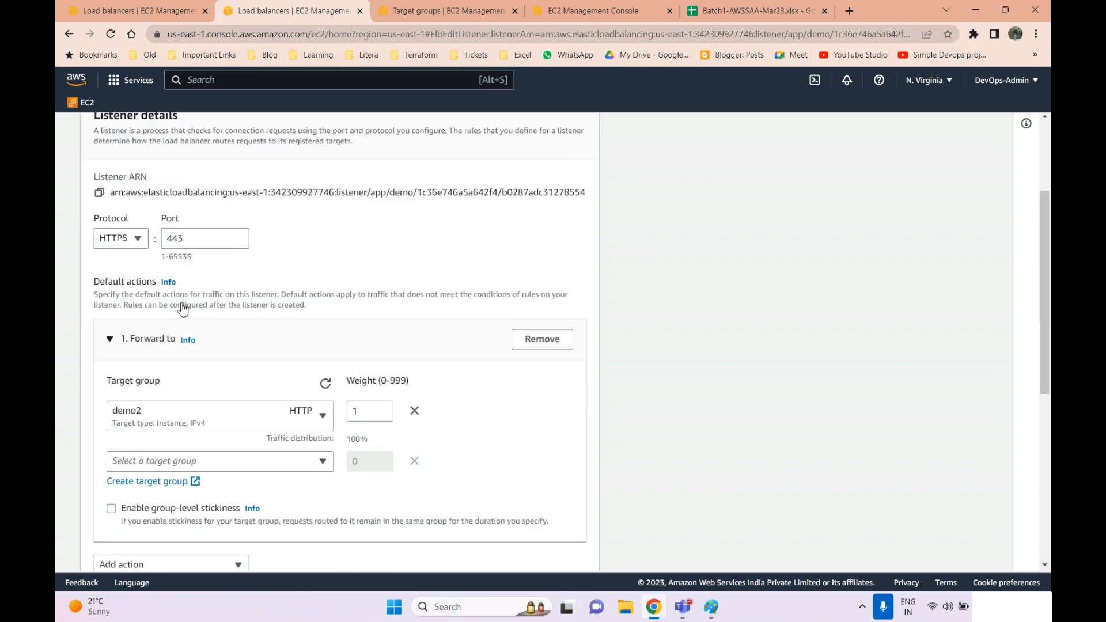
scroll(296, 449, down, 4)
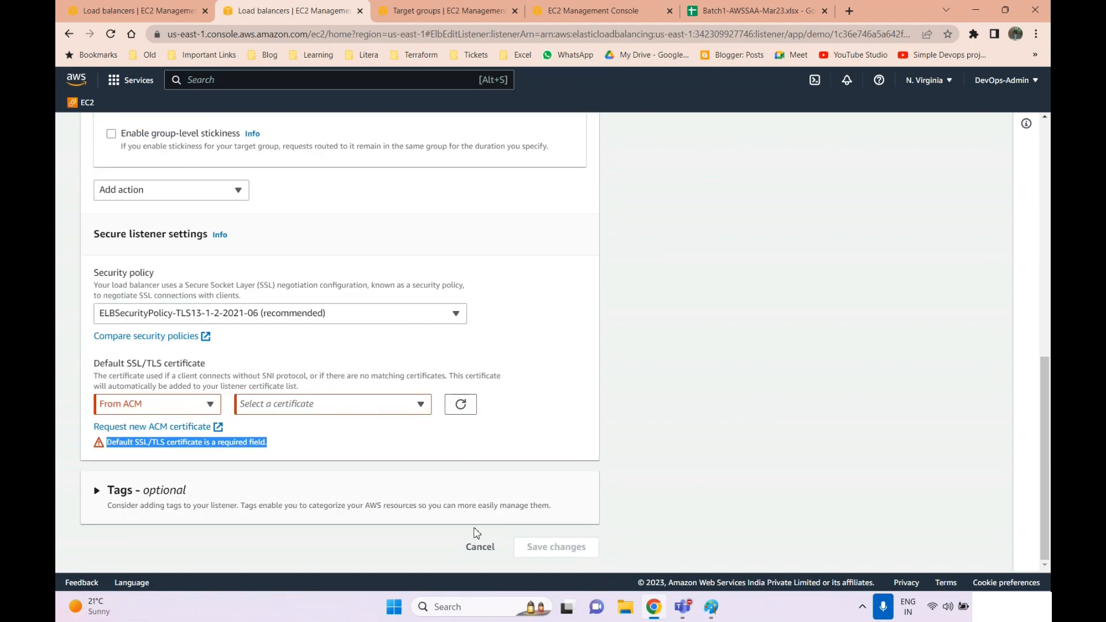
click(479, 546)
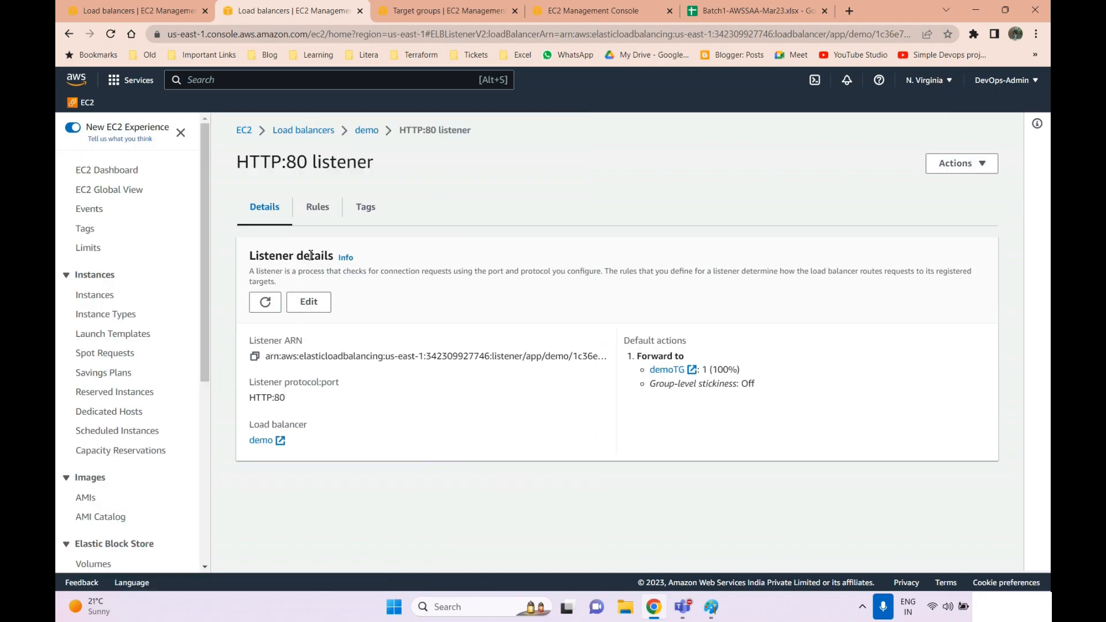
- Reopen the HTTP:80 listener for editing and replace its forward action with Return fixed response
click(309, 302)
scroll(133, 359, down, 5)
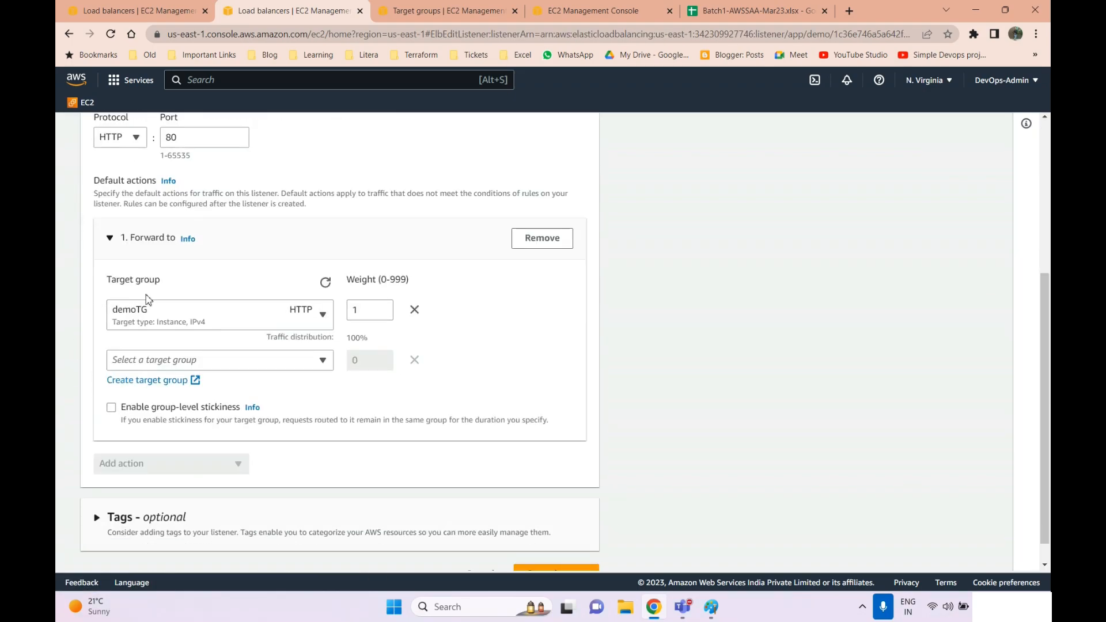
scroll(127, 288, up, 3)
scroll(123, 219, down, 3)
click(542, 212)
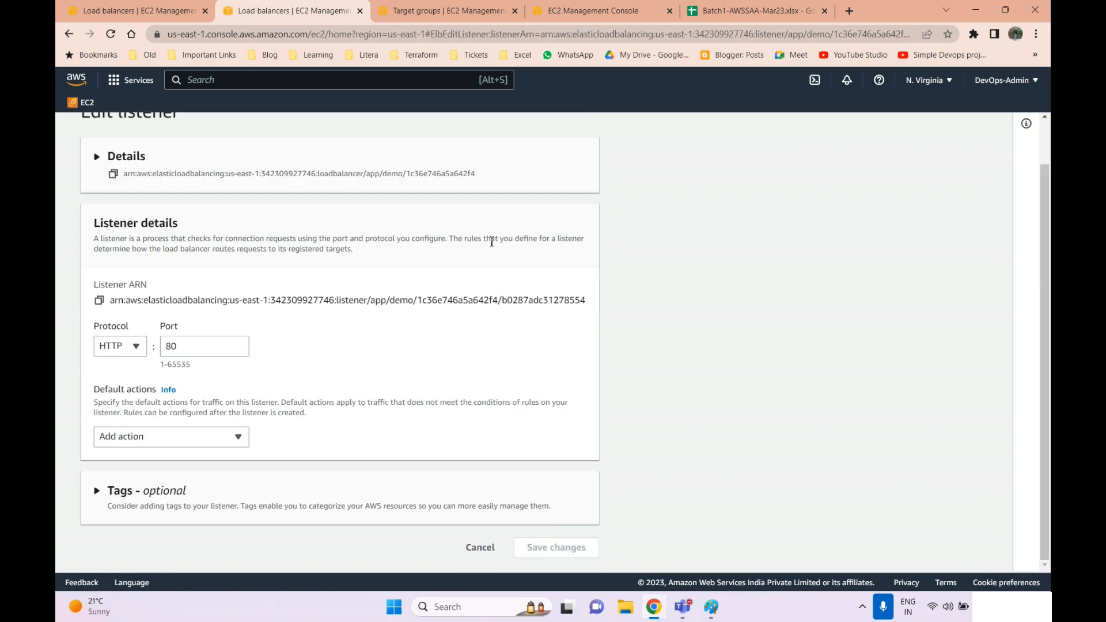
click(155, 442)
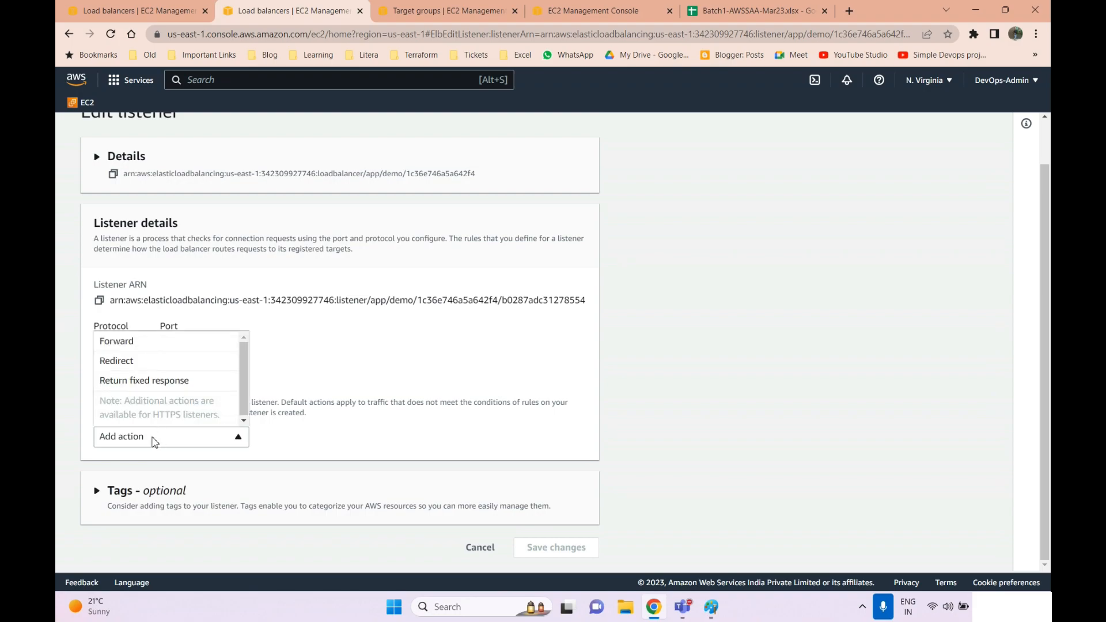
click(132, 381)
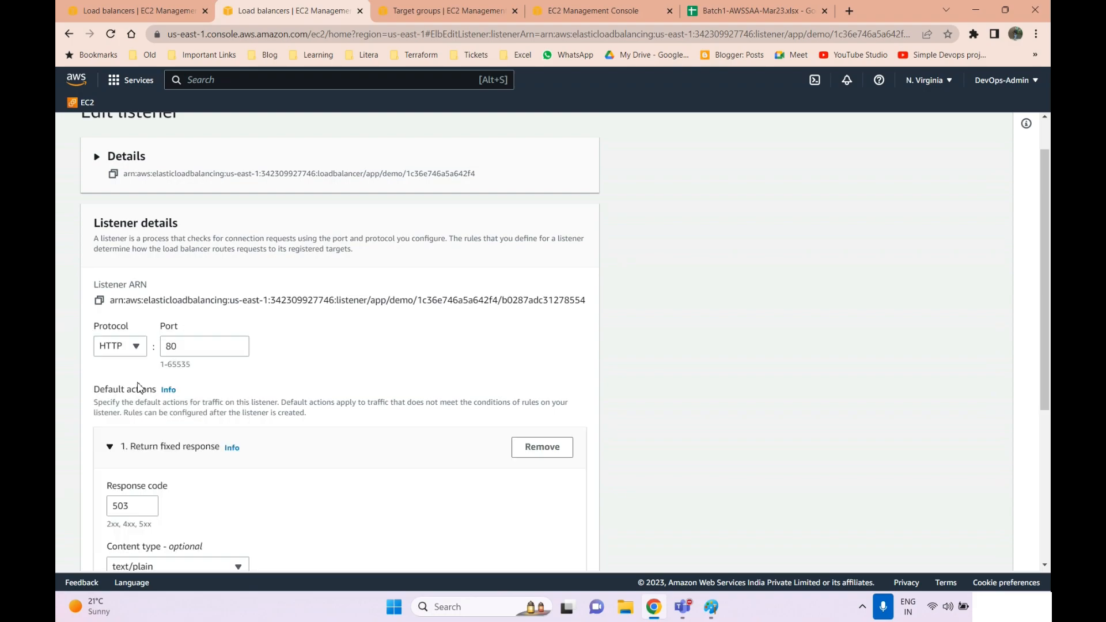
- Set the fixed response code to 200 and the response body to "port80 response", and save the listener
scroll(351, 354, down, 3)
double_click(121, 311)
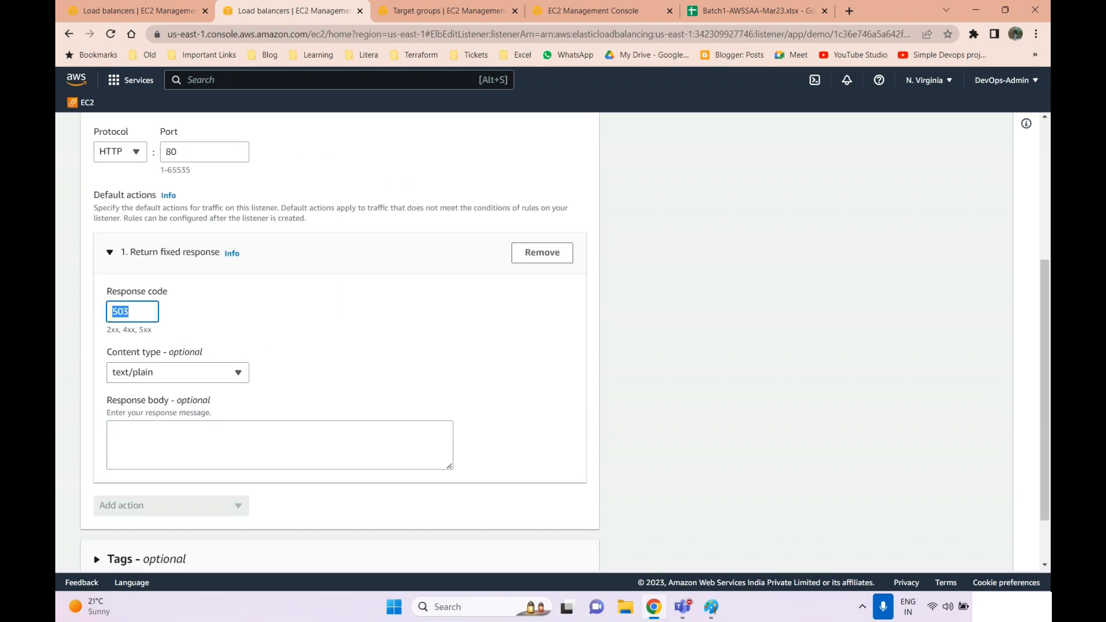
click(172, 448)
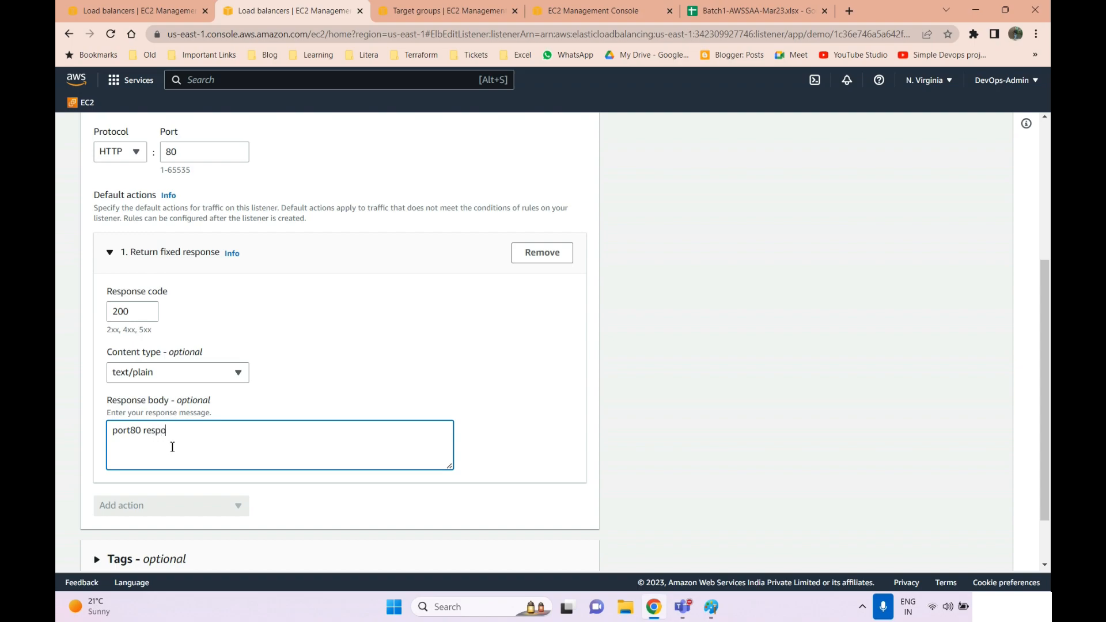
scroll(316, 415, down, 2)
scroll(626, 416, up, 3)
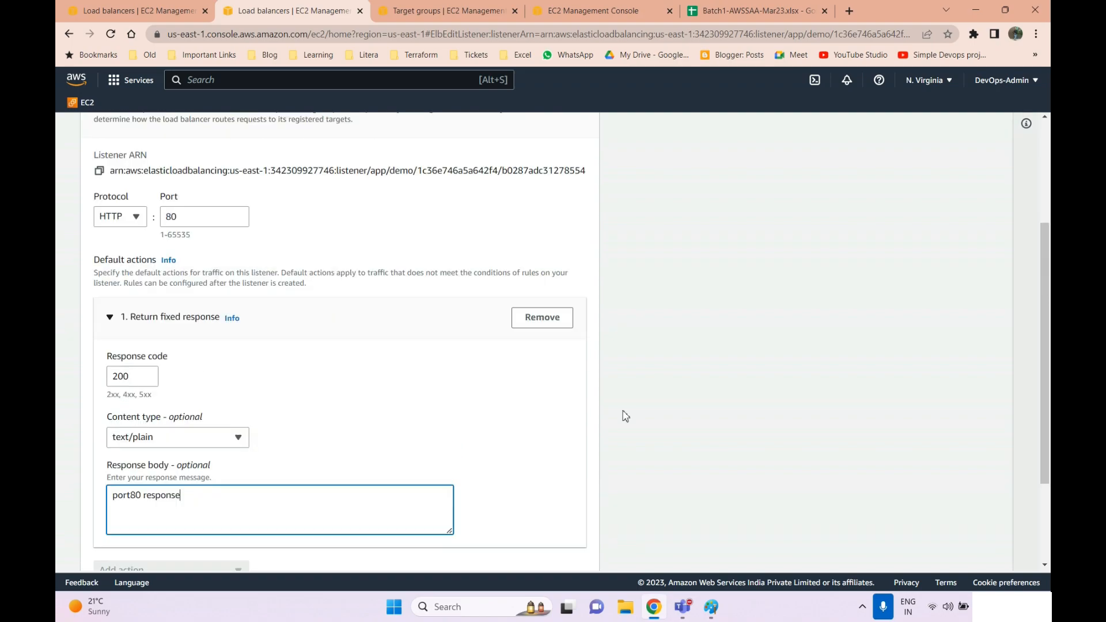
scroll(487, 471, down, 3)
click(540, 547)
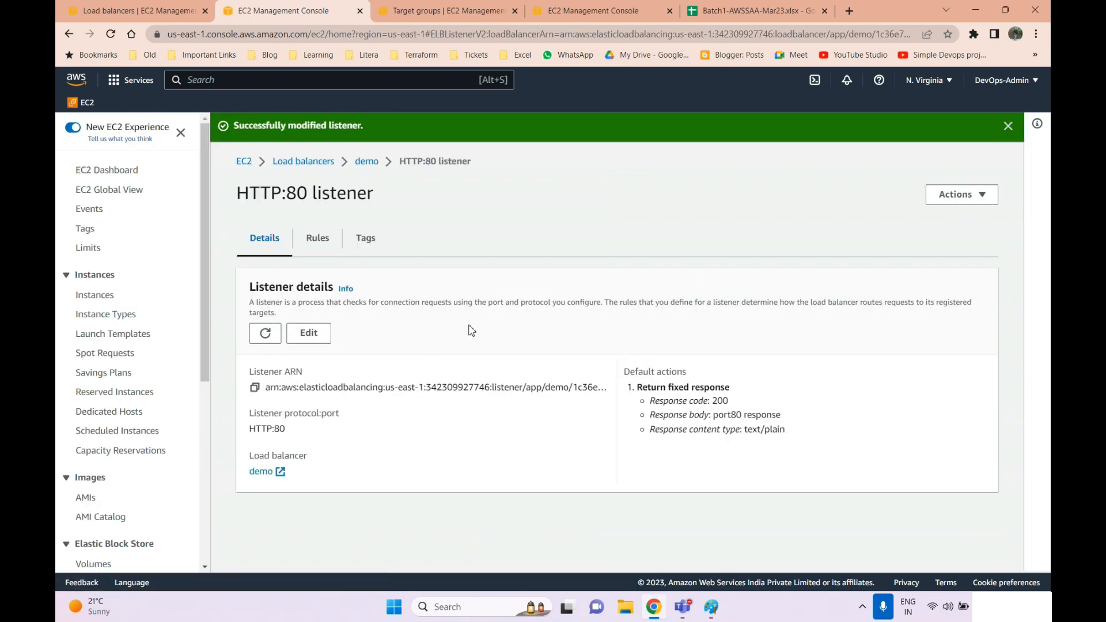
click(311, 337)
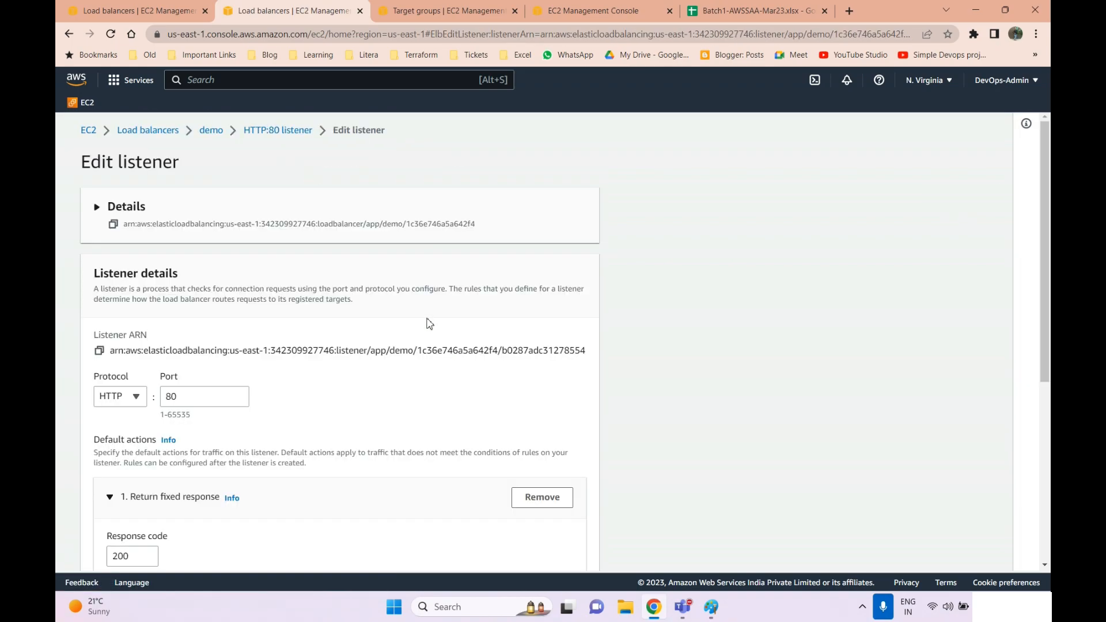
scroll(473, 437, down, 5)
click(478, 546)
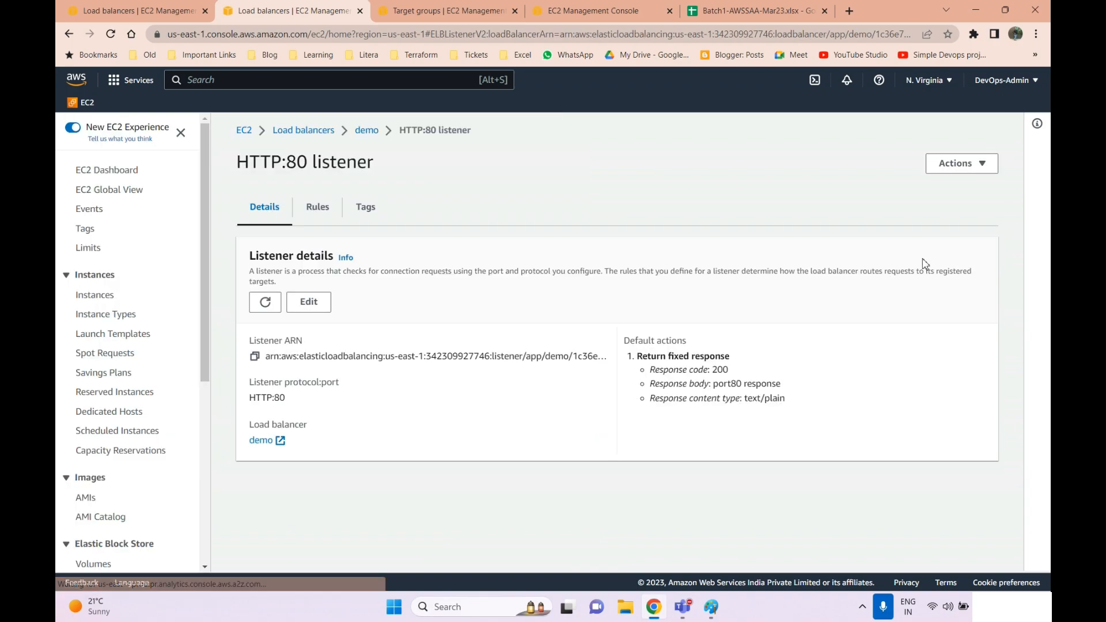
click(959, 164)
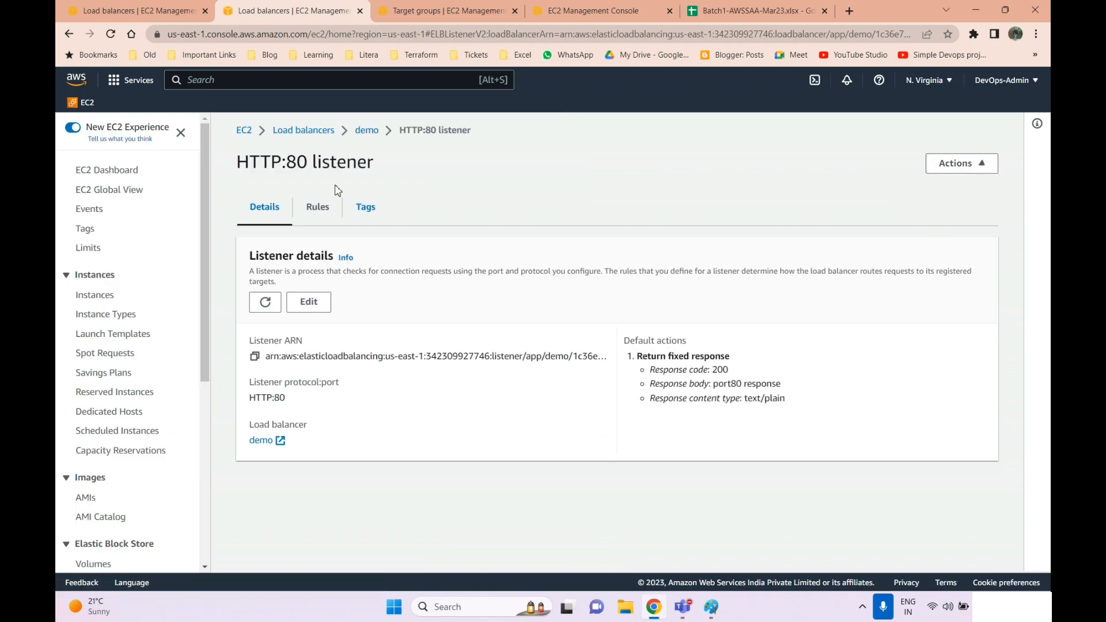
- Return to the demo load balancer and start adding an HTTP listener on port 81 with a Return fixed response action
click(367, 131)
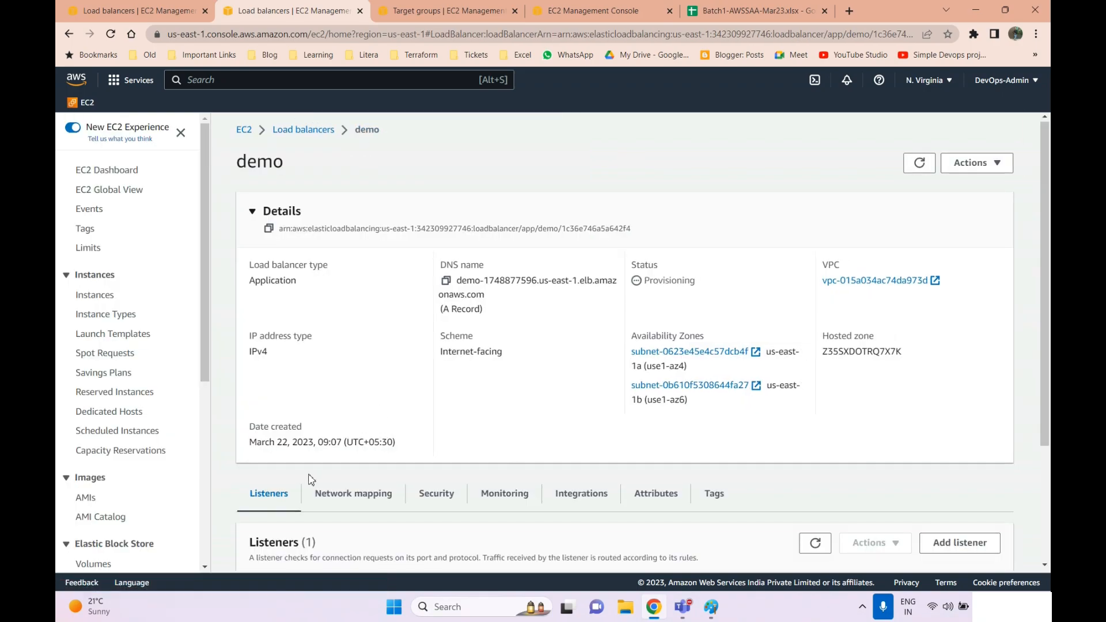
scroll(749, 357, down, 4)
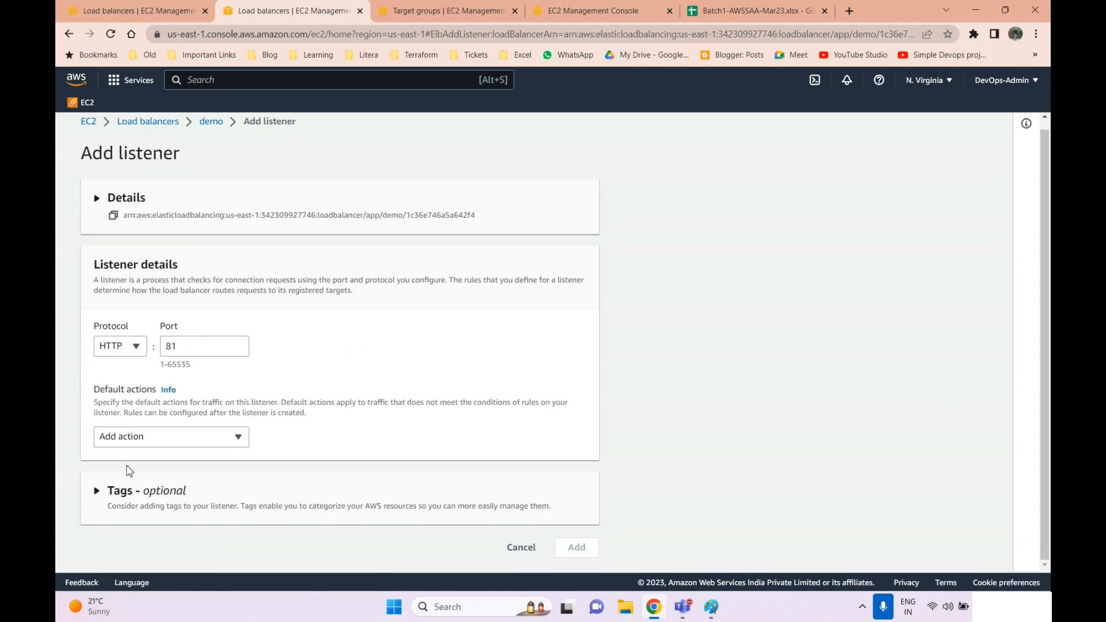
click(133, 442)
click(140, 382)
- Give the port 81 listener response code 200 and response body "port 81", and add it to the load balancer
scroll(308, 432, down, 1)
scroll(309, 432, down, 3)
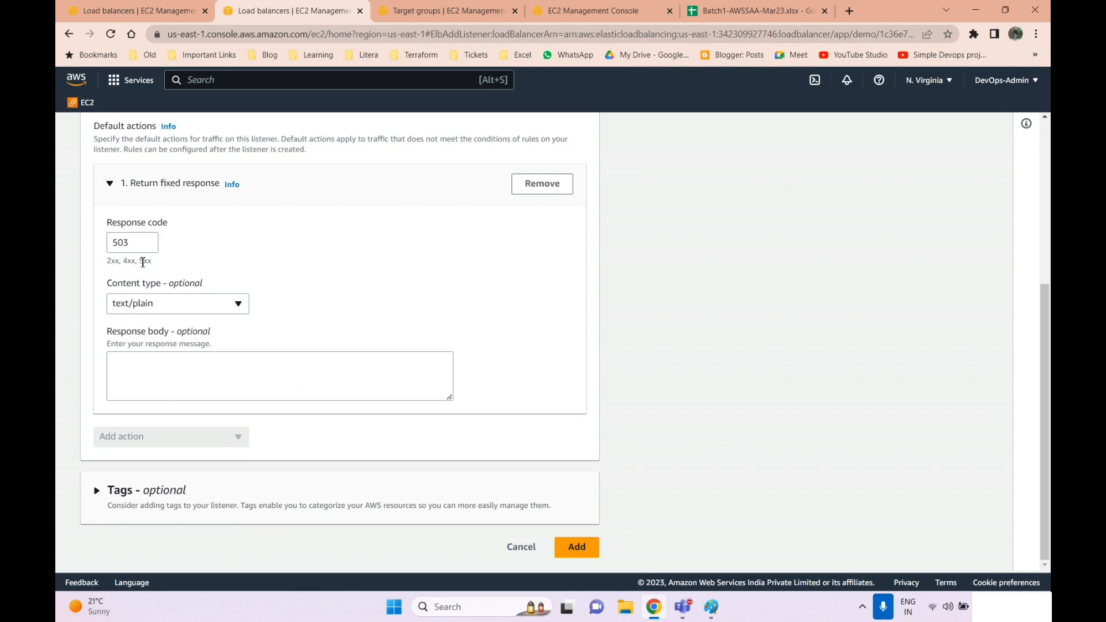
double_click(143, 243)
text(200)
click(159, 363)
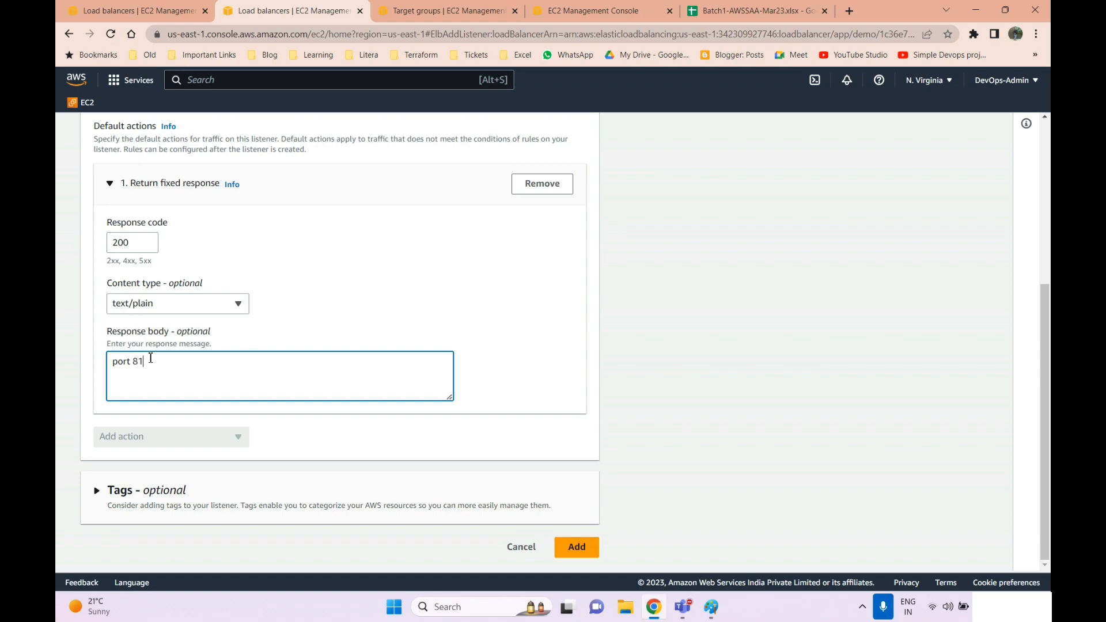
click(575, 547)
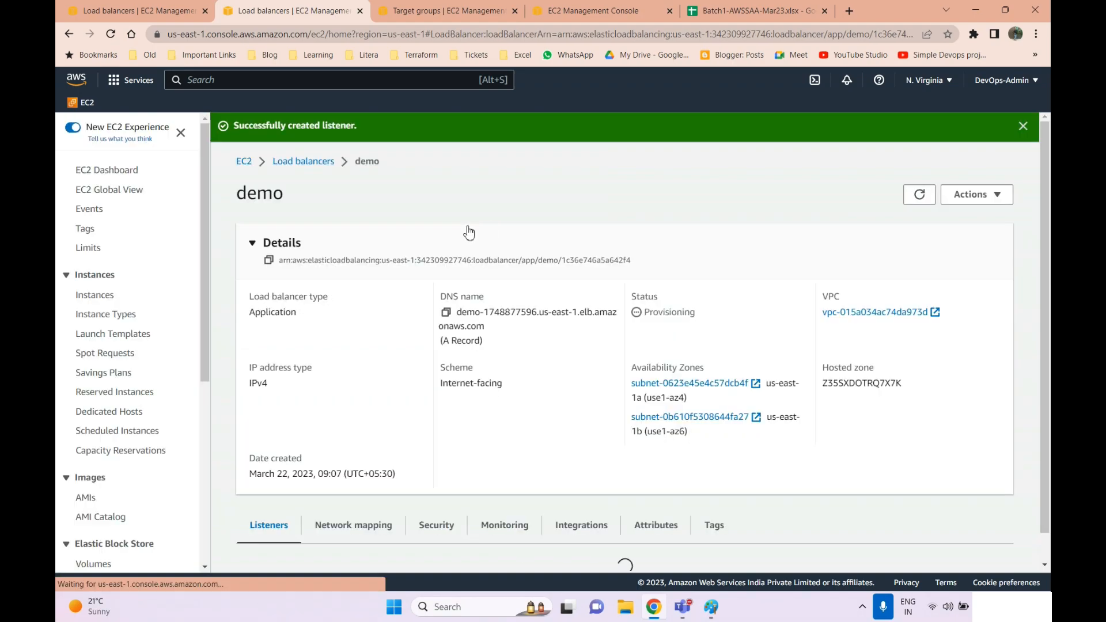
- Copy the demo load balancer's DNS name from the load balancers list and load it in place of the target groups page
click(299, 163)
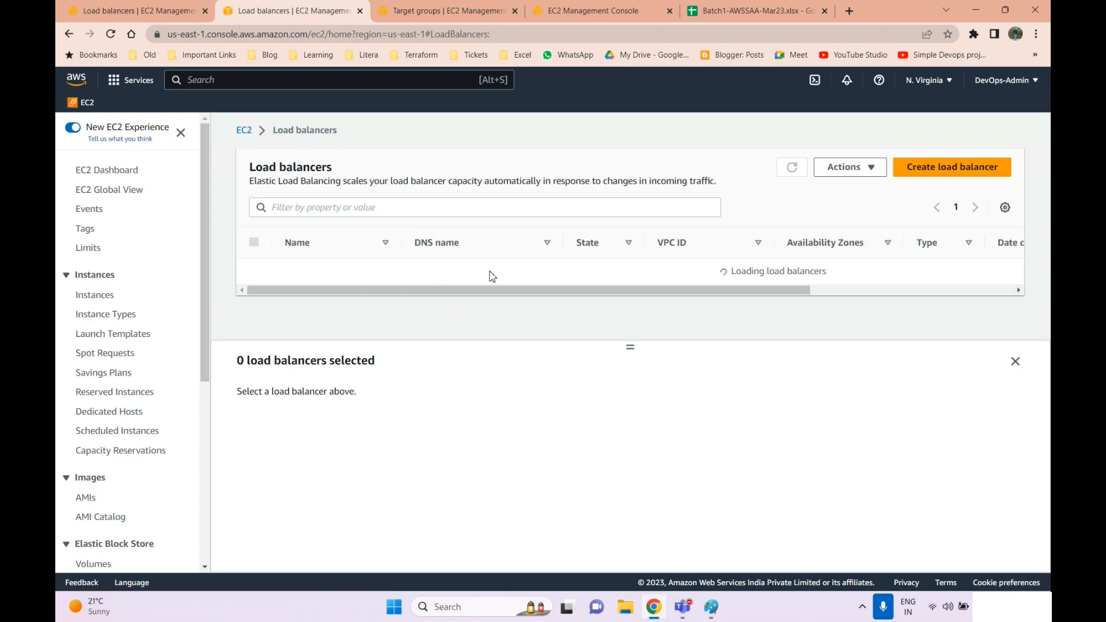
click(420, 275)
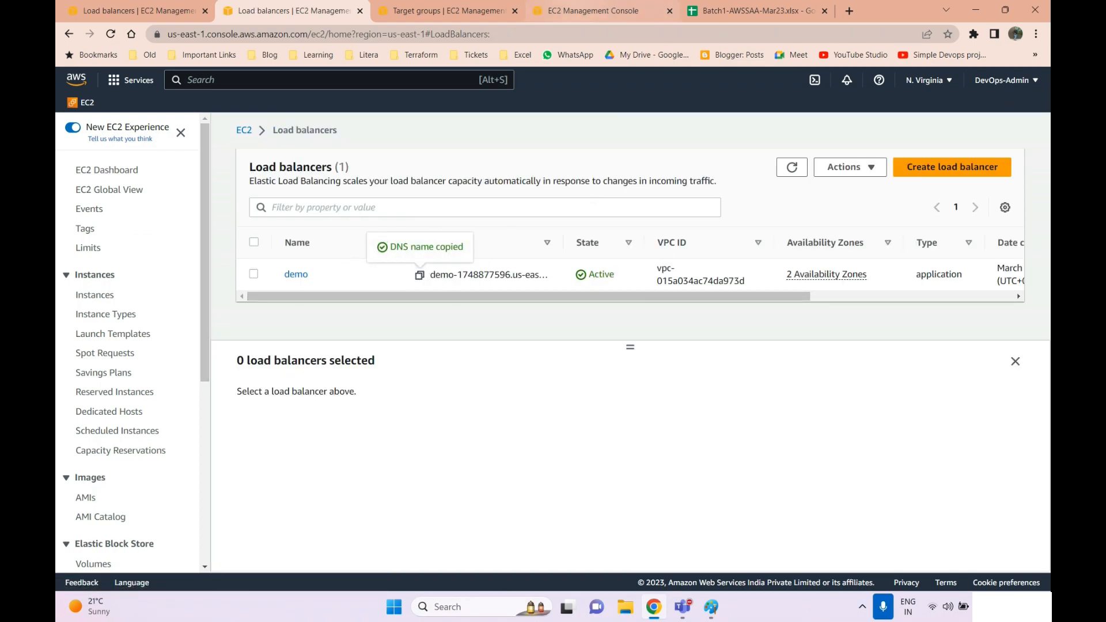
click(484, 11)
click(437, 35)
key(ctrl+v)
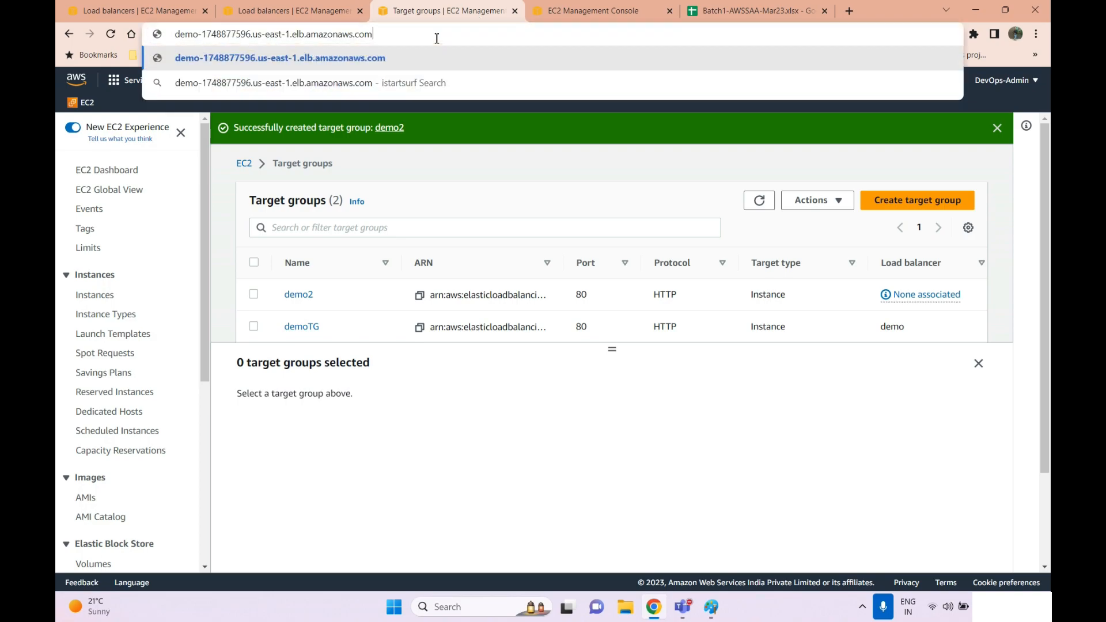
key(Return)
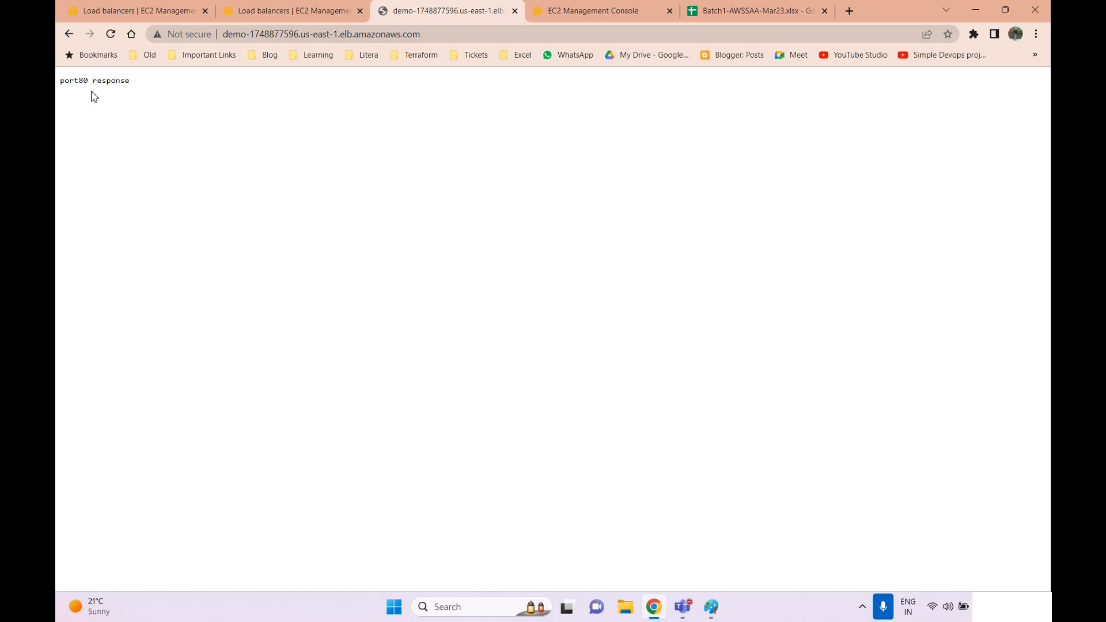
- Append :81 to the load balancer's address and load it to test the port 81 listener
click(449, 33)
click(453, 33)
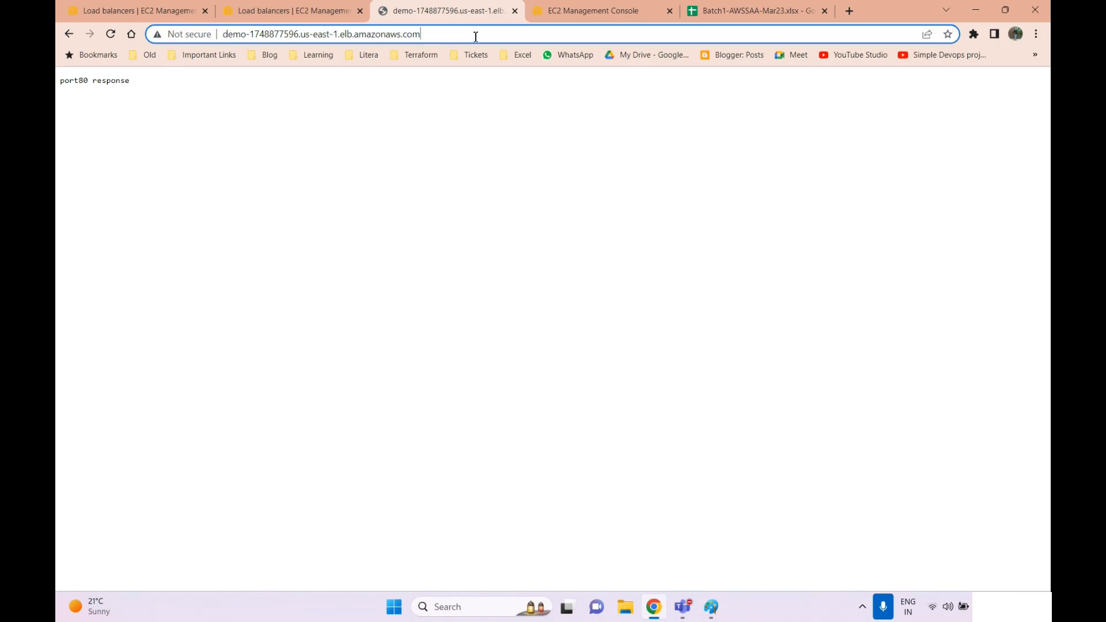
text(:81)
key(Return)
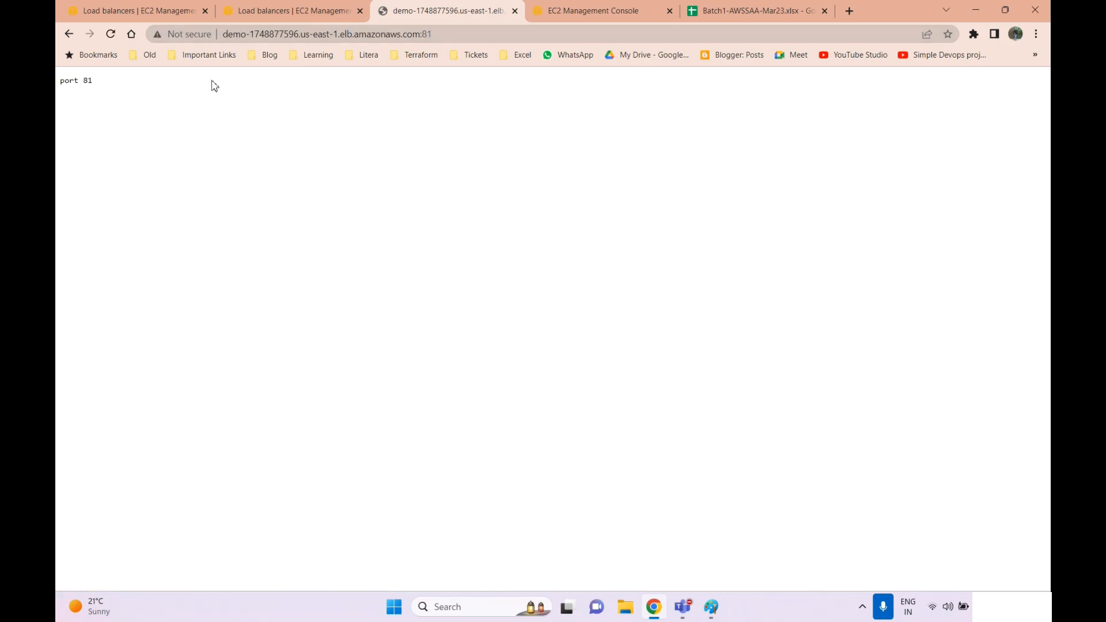
- Change the port in the load balancer's address to 8180 and load it to test a port without a listener
click(468, 34)
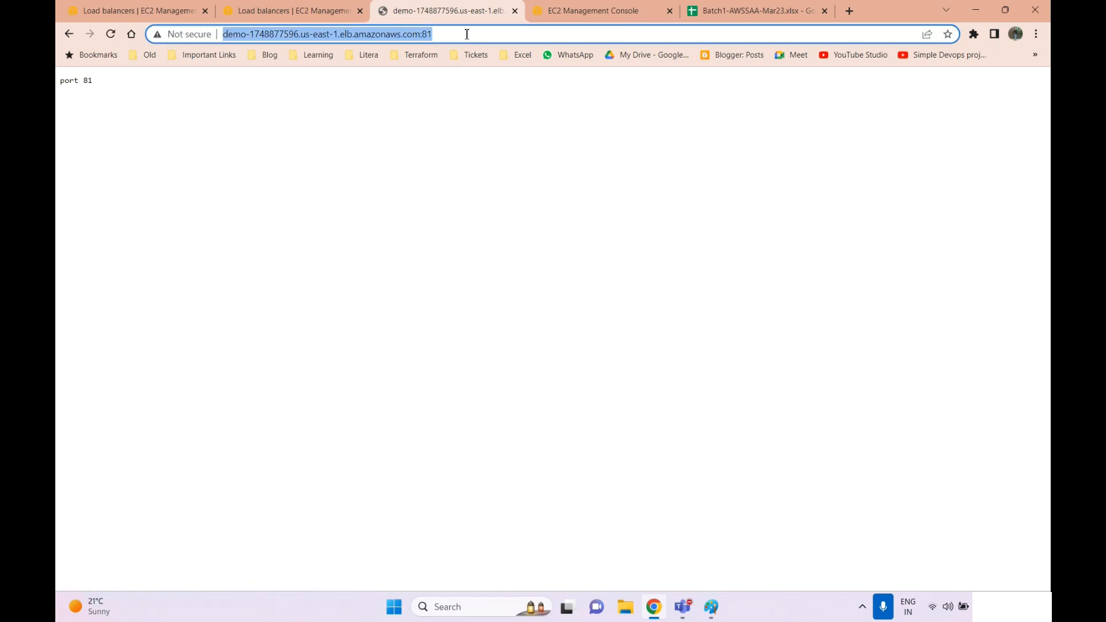
click(468, 34)
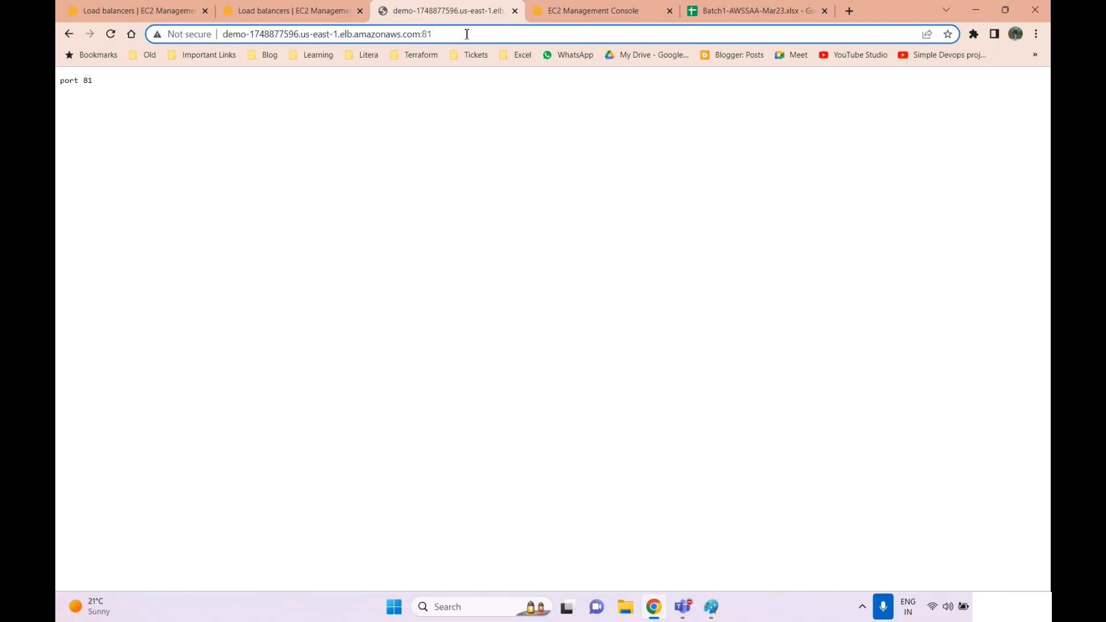
text(80)
key(Return)
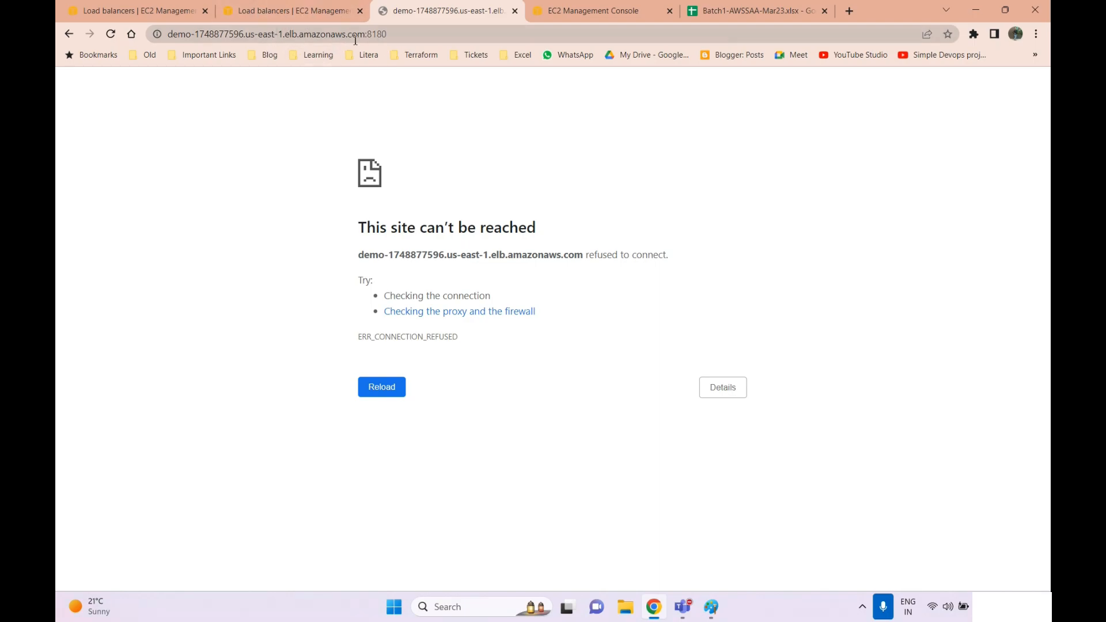
click(401, 34)
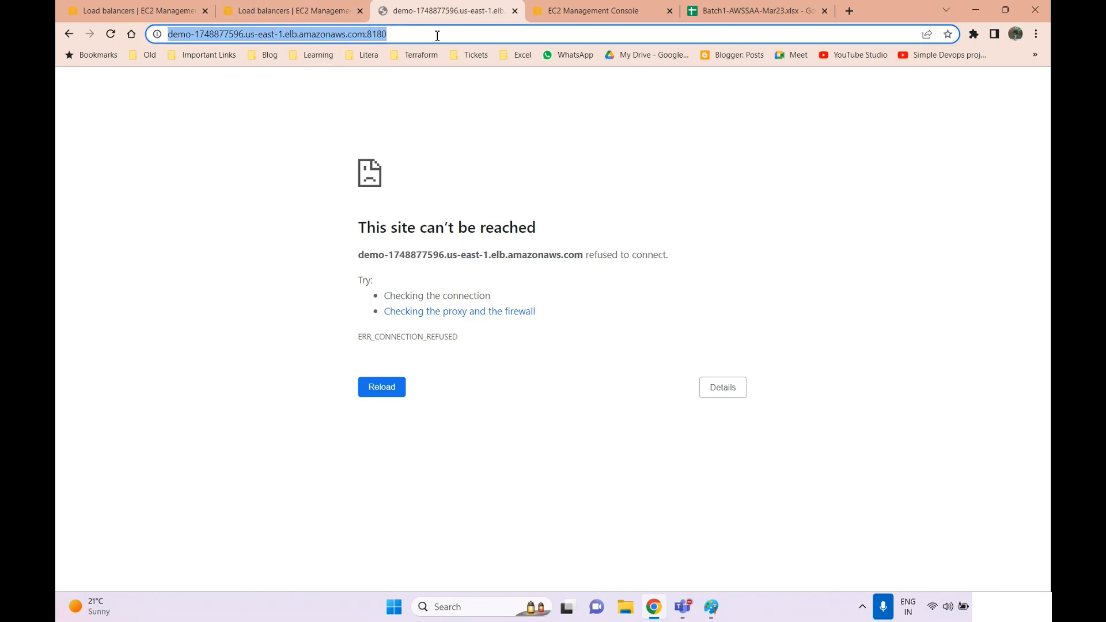
key(Return)
- Switch to Paint and place the text "amazon.in" in the blank area below the existing sketches
click(711, 607)
scroll(414, 315, down, 3)
scroll(414, 315, down, 2)
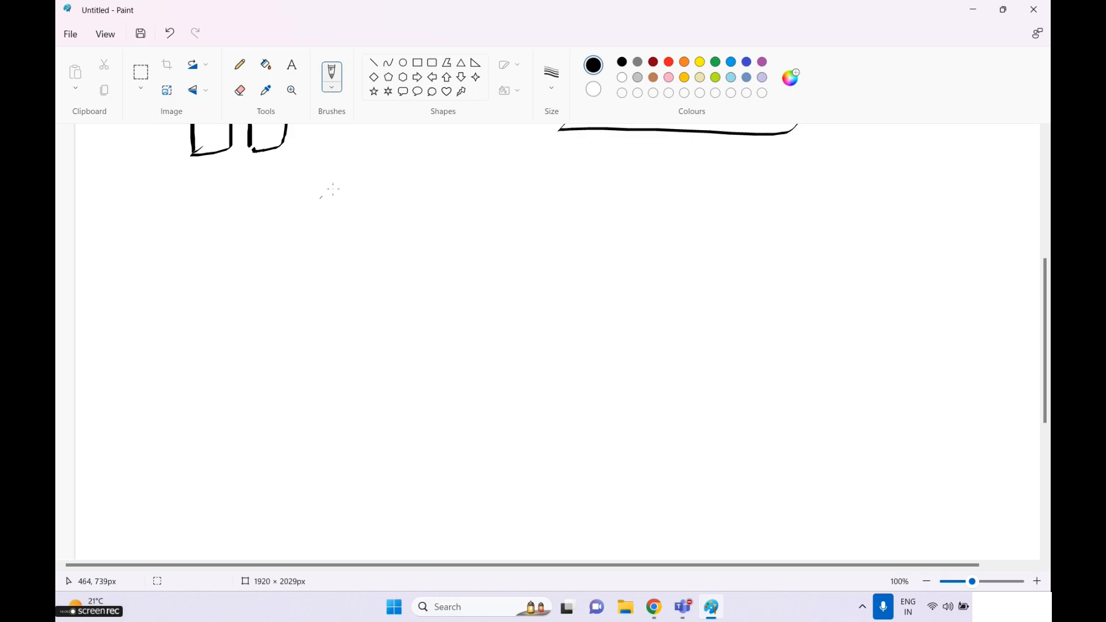
click(403, 62)
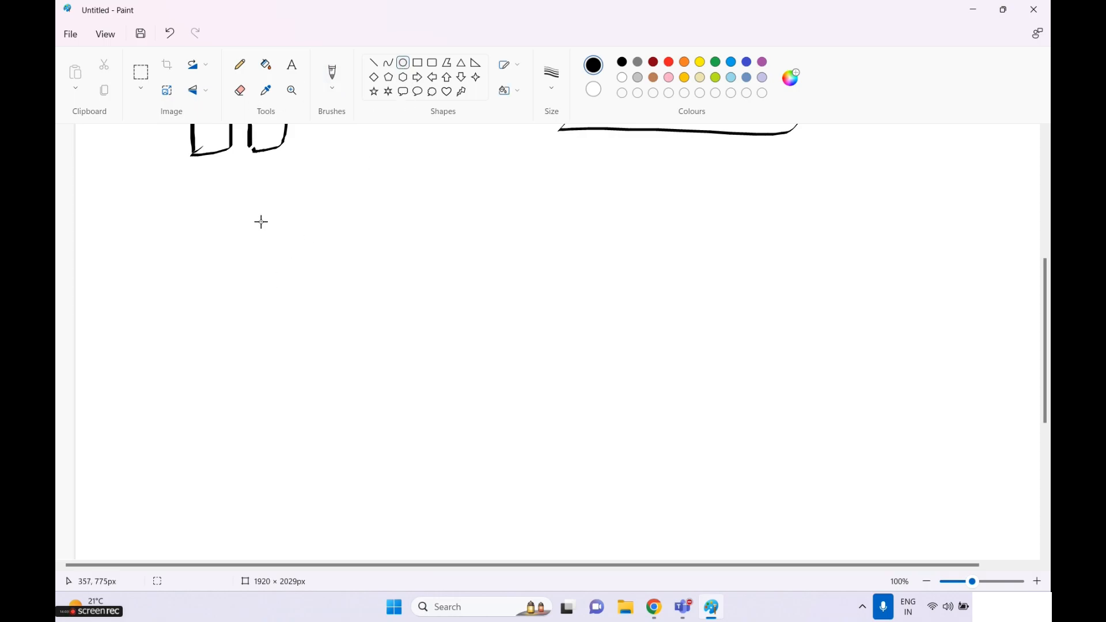
click(292, 65)
click(235, 219)
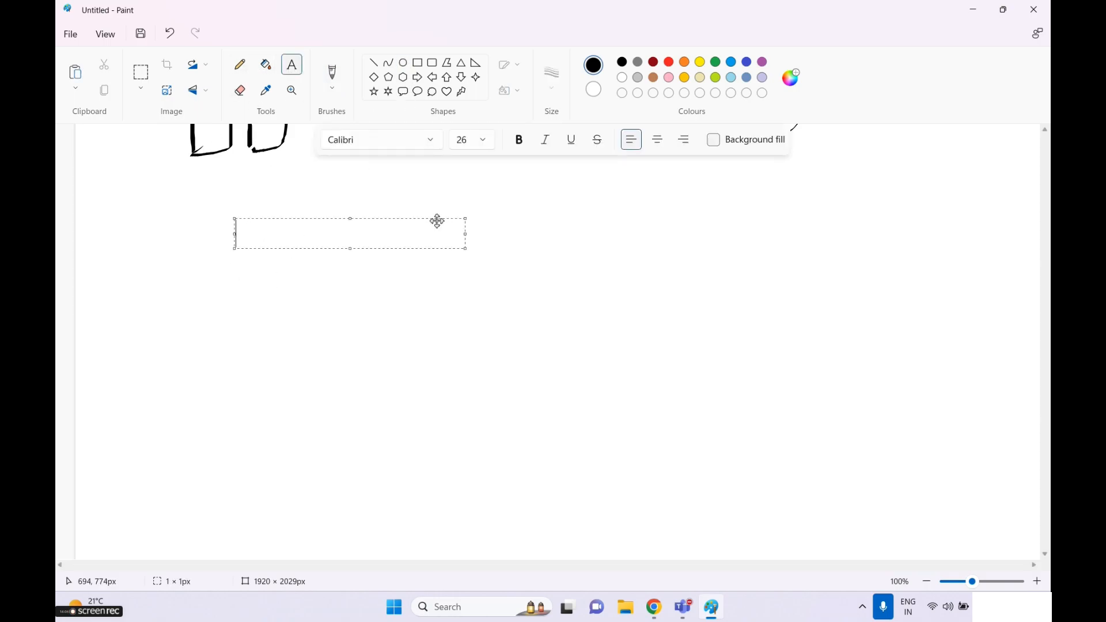
text(amazo)
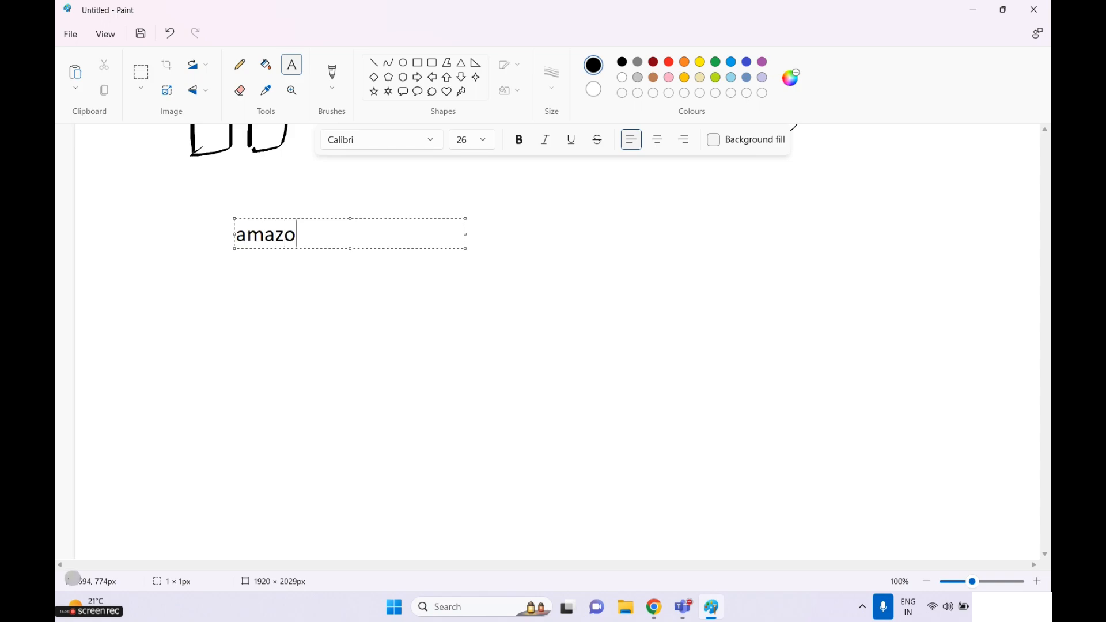
text(n.in)
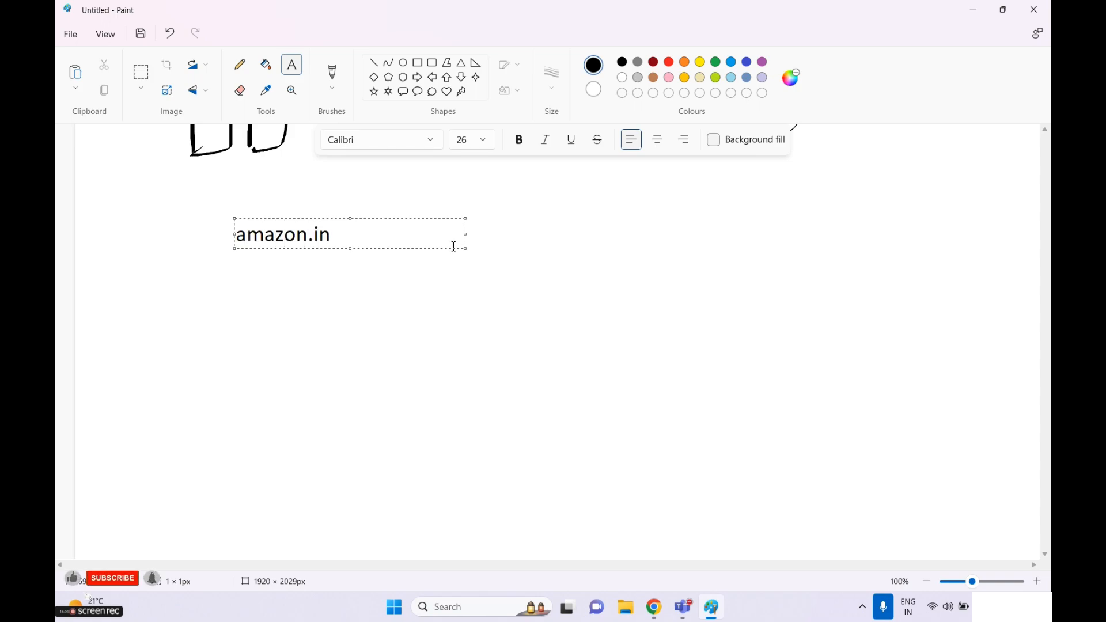
click(526, 252)
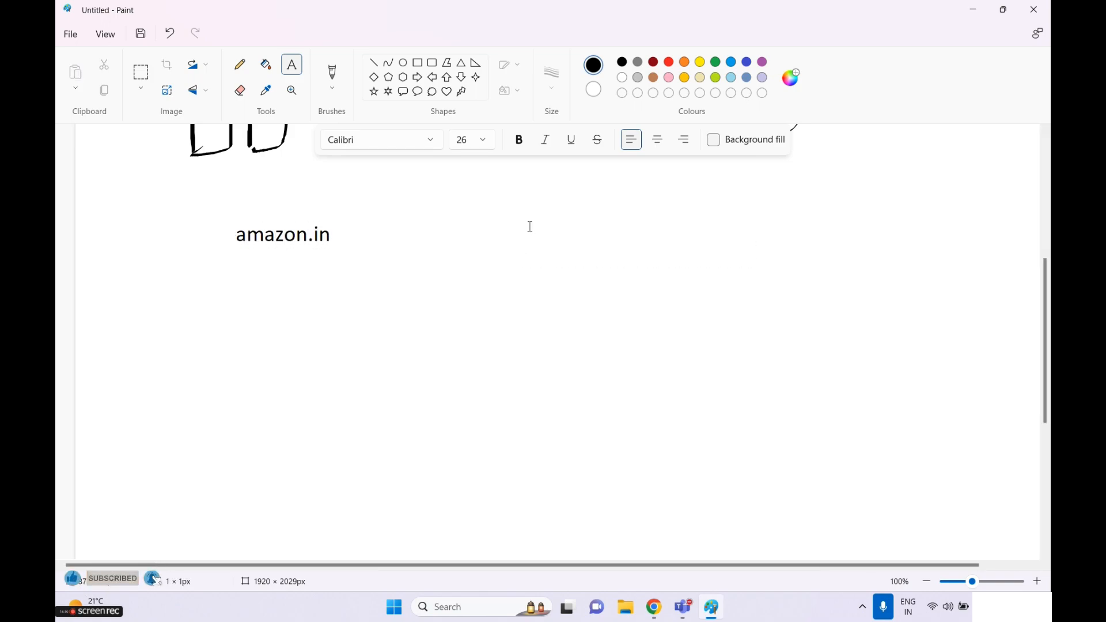
- Add the text "amazon.com" to the right of the amazon.in label
click(530, 226)
text(ama)
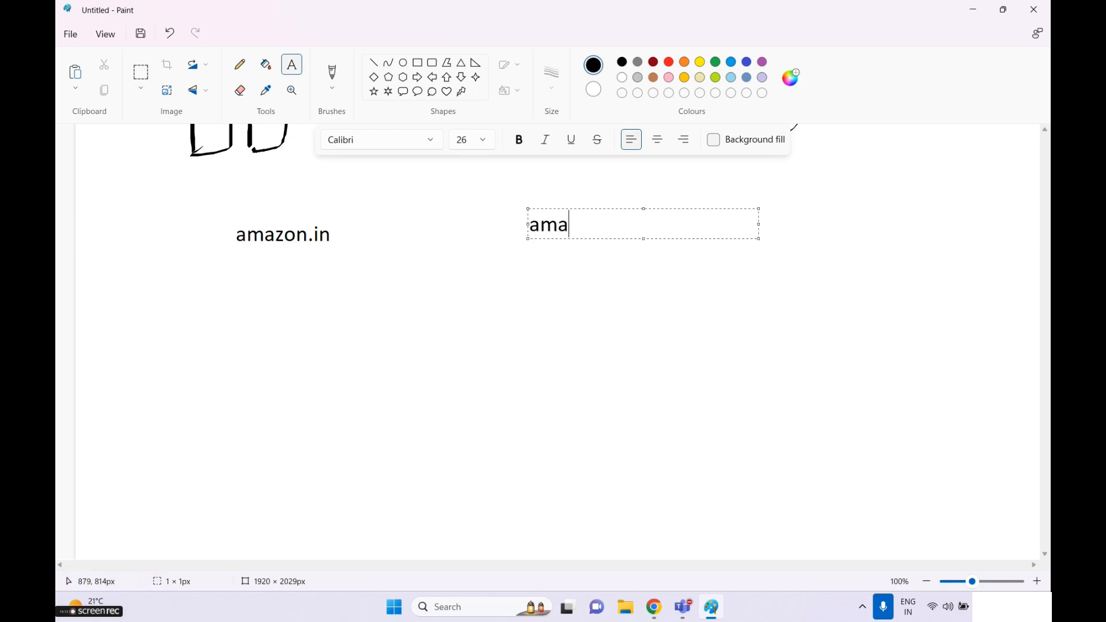
text(zon.com)
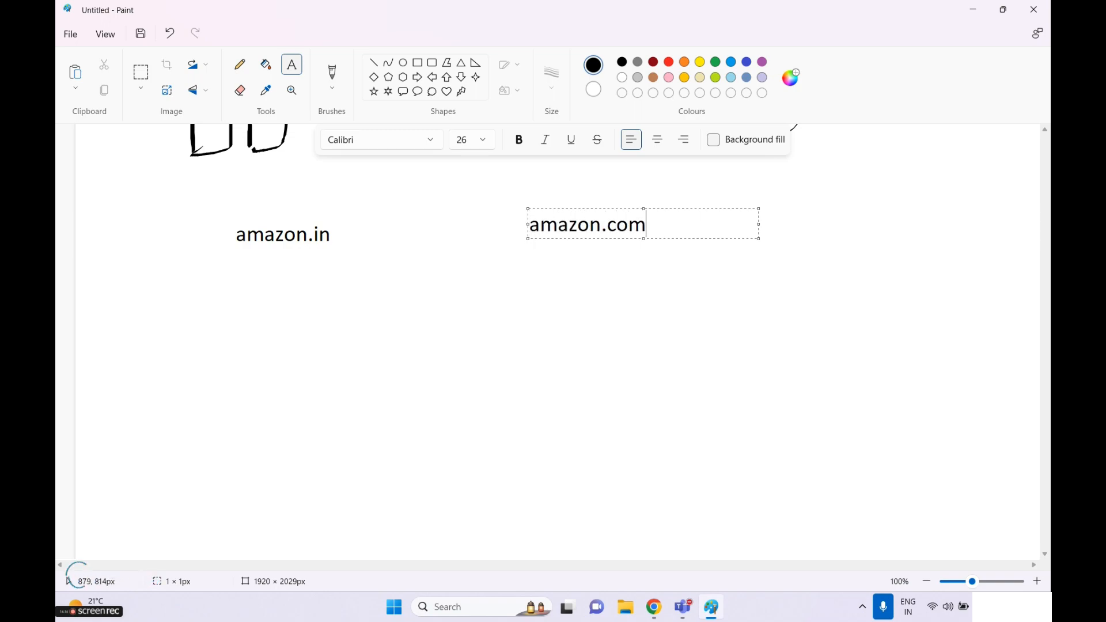
click(520, 333)
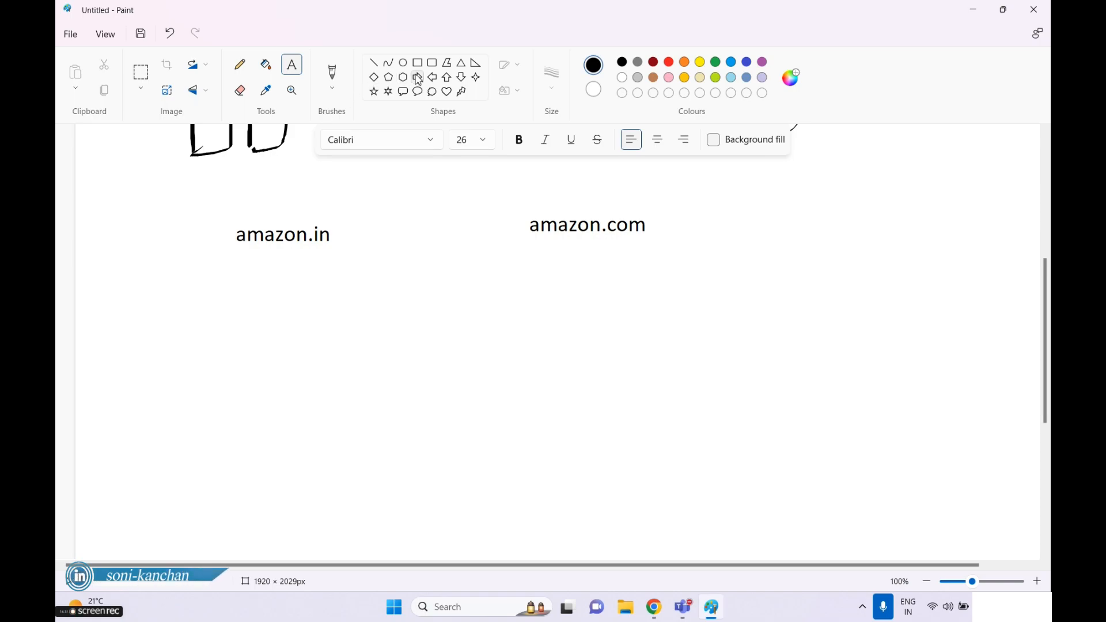
- Draw one rectangle below the amazon.in label and another below the amazon.com label
drag(156, 360, 380, 441)
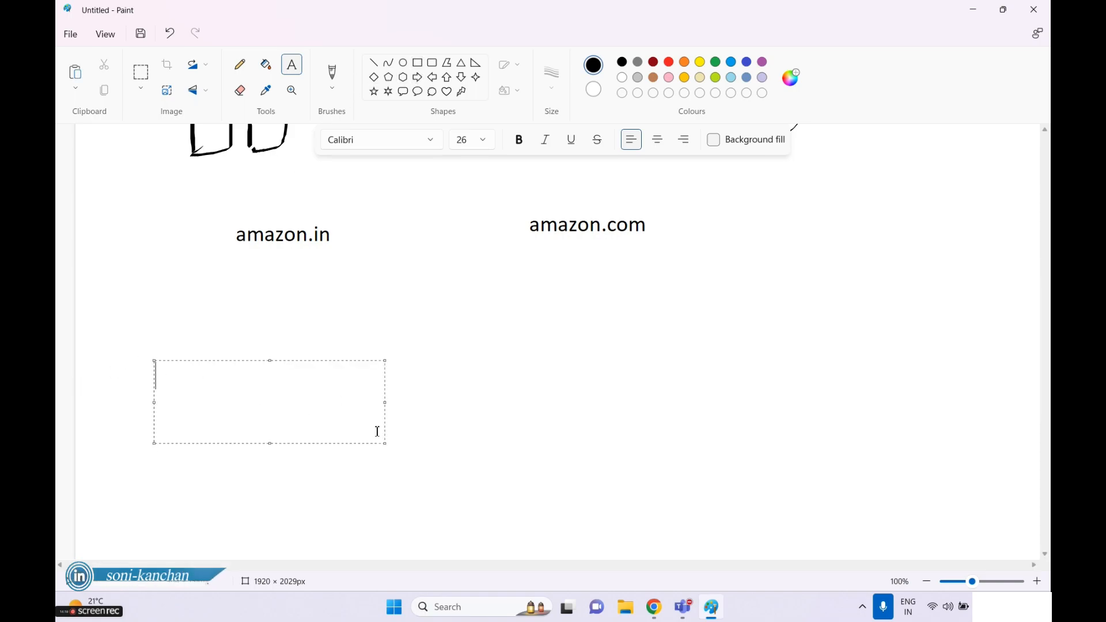
click(418, 62)
drag(172, 365, 386, 464)
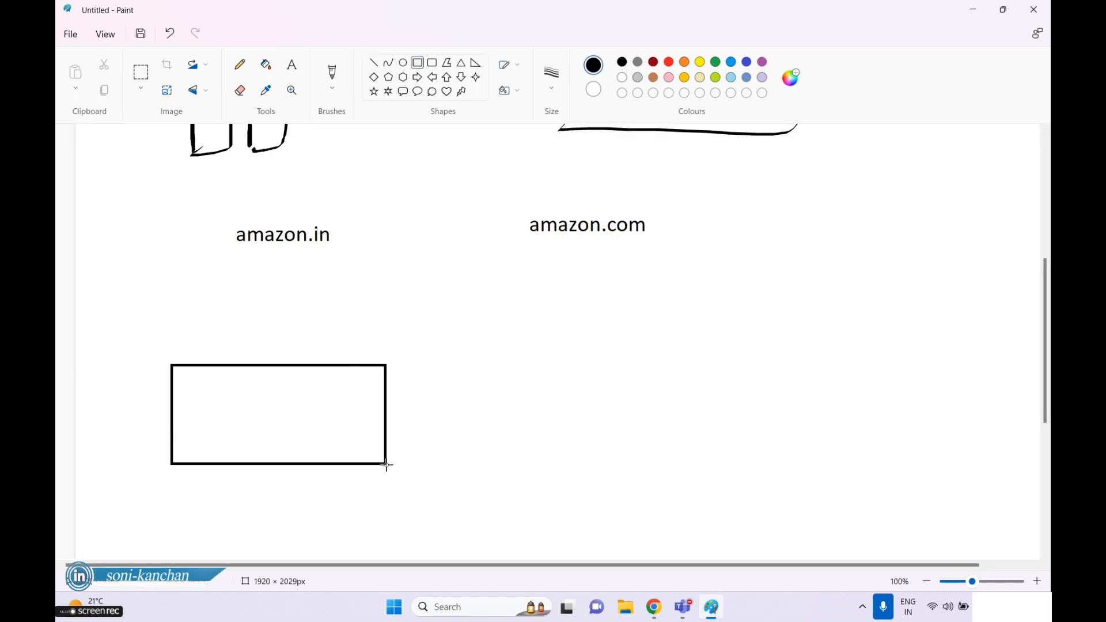
click(466, 434)
drag(499, 355, 740, 469)
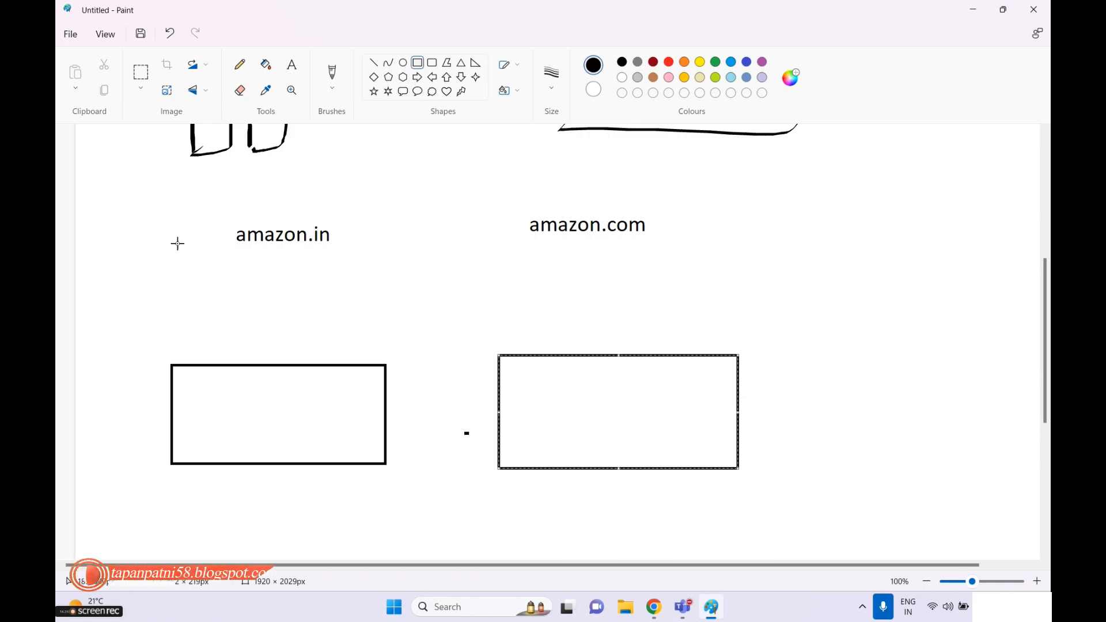
- Handwrite 80 under amazon.in and 81 under amazon.com with a brush
click(334, 90)
click(298, 136)
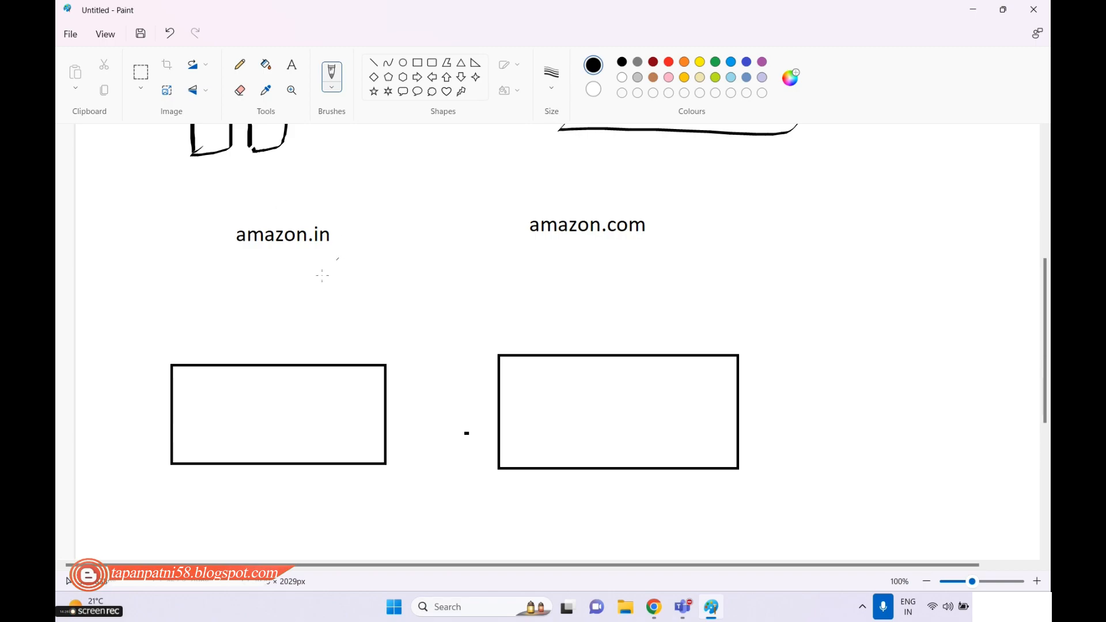
drag(315, 266, 318, 270)
mouse_move(591, 276)
mouse_down()
mouse_move(584, 262)
mouse_move(609, 277)
mouse_up()
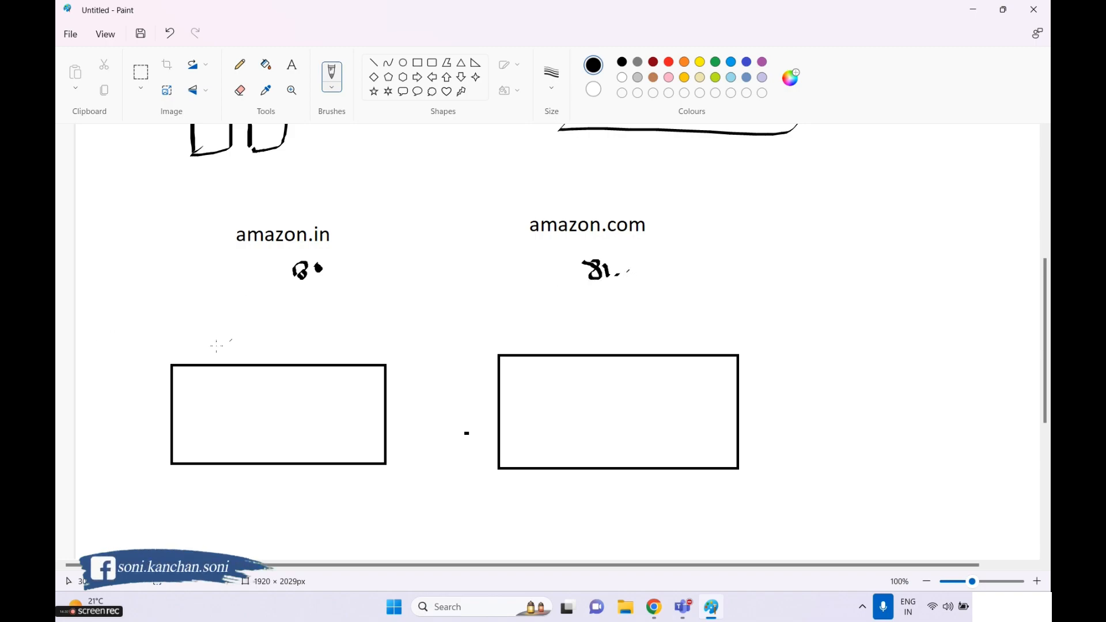
- Handwrite "LB DNS" above each of the two rectangles
mouse_move(207, 318)
mouse_down()
mouse_move(241, 312)
mouse_move(256, 329)
mouse_up()
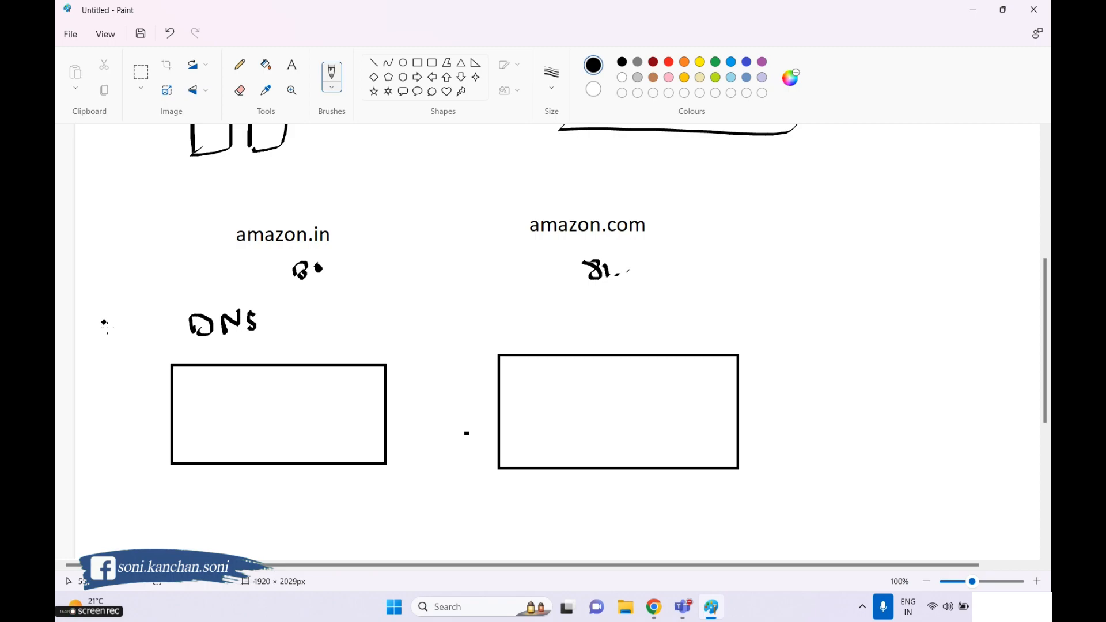
mouse_move(103, 321)
mouse_down()
mouse_move(137, 336)
mouse_move(153, 326)
mouse_up()
mouse_move(529, 319)
mouse_down()
mouse_move(525, 327)
mouse_move(541, 319)
mouse_move(543, 330)
mouse_up()
mouse_move(541, 311)
mouse_down()
mouse_move(552, 312)
mouse_move(545, 330)
mouse_up()
mouse_move(561, 314)
mouse_down()
mouse_move(575, 327)
mouse_move(579, 318)
mouse_move(578, 330)
mouse_up()
- Draw a circled LB between the two domains, with arrows pointing to it from 80 and 81
mouse_move(421, 269)
mouse_down()
mouse_move(464, 282)
mouse_move(416, 276)
mouse_move(432, 291)
mouse_up()
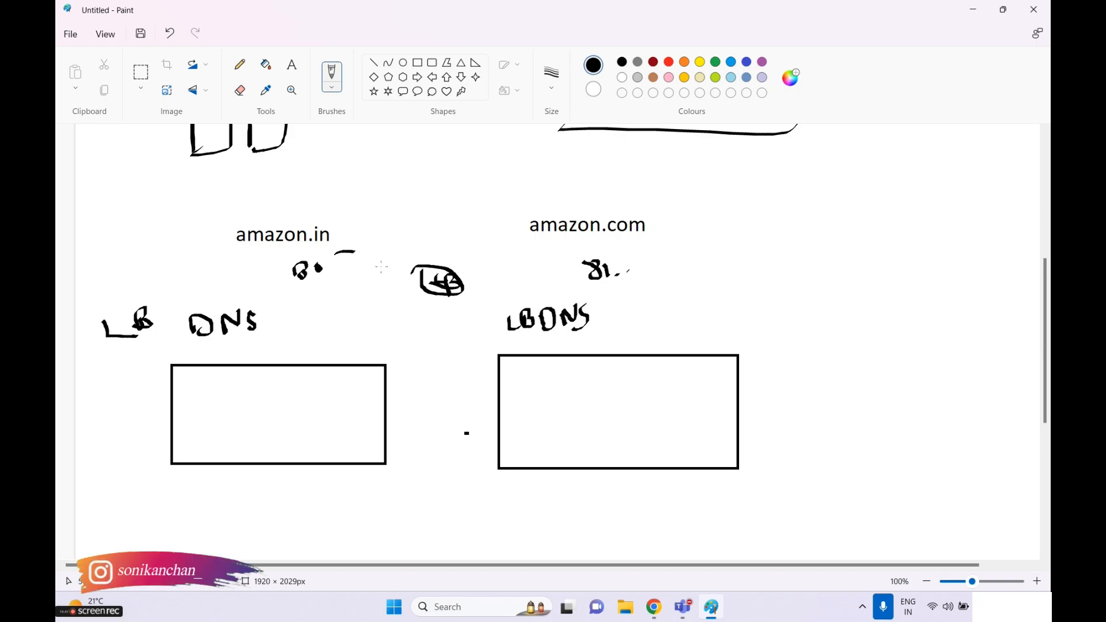
drag(382, 267, 393, 274)
mouse_move(542, 261)
mouse_down()
mouse_move(487, 270)
mouse_move(546, 271)
mouse_move(530, 277)
mouse_up()
- Underline the DNS label and tick and underline amazon.in, drawing an arrow from the circled LB to the rectangle below amazon.in
drag(196, 341, 287, 334)
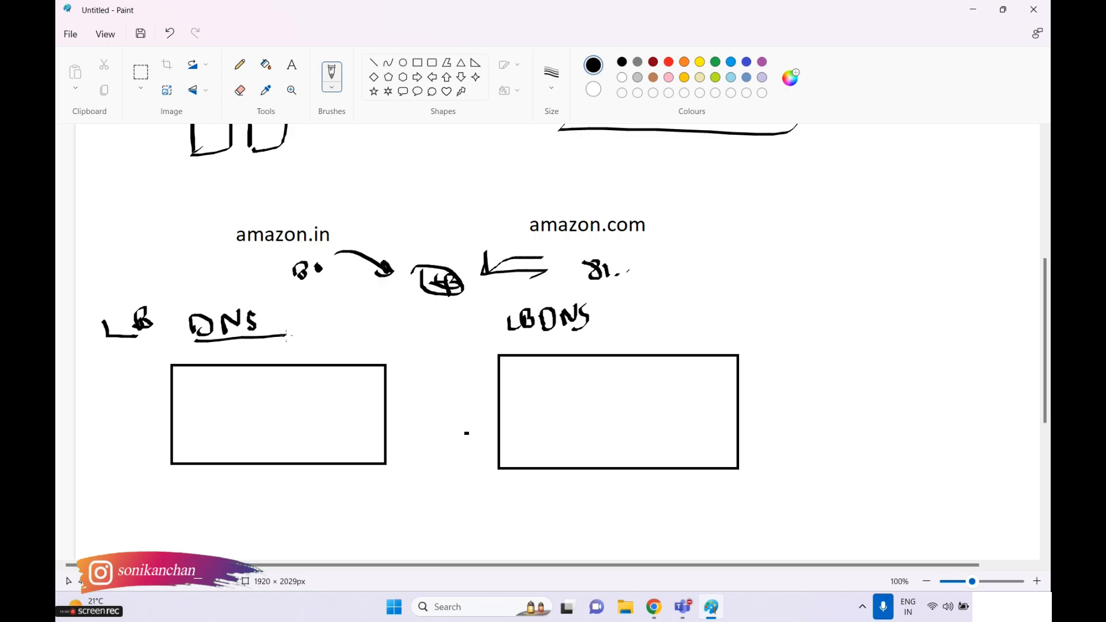
drag(312, 206, 409, 150)
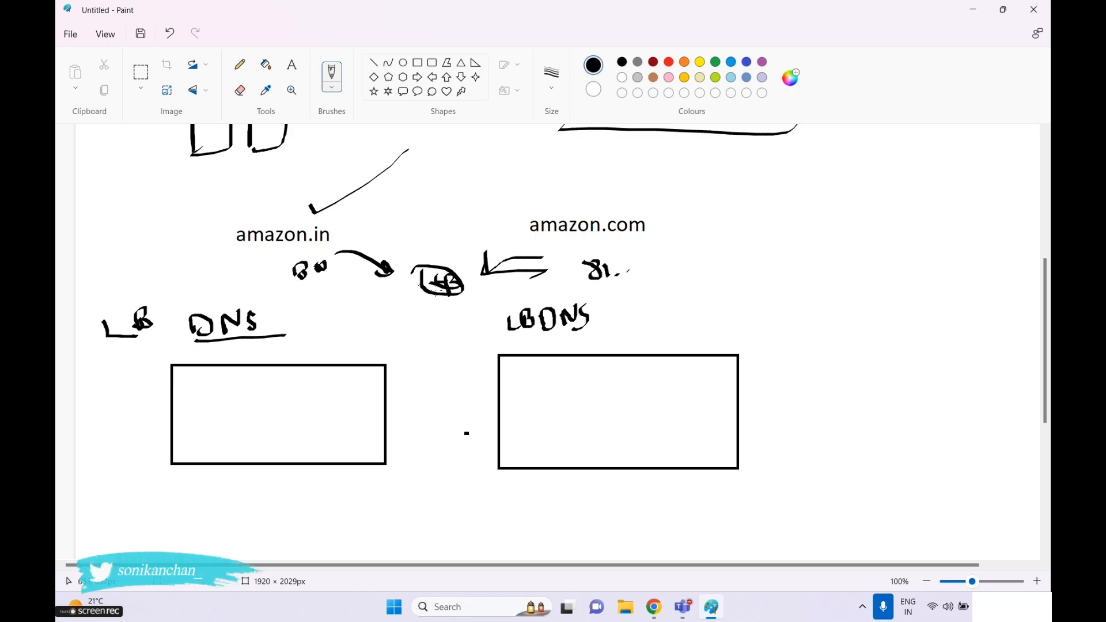
mouse_move(446, 286)
mouse_down()
mouse_move(407, 392)
mouse_move(427, 398)
mouse_up()
drag(253, 251, 366, 249)
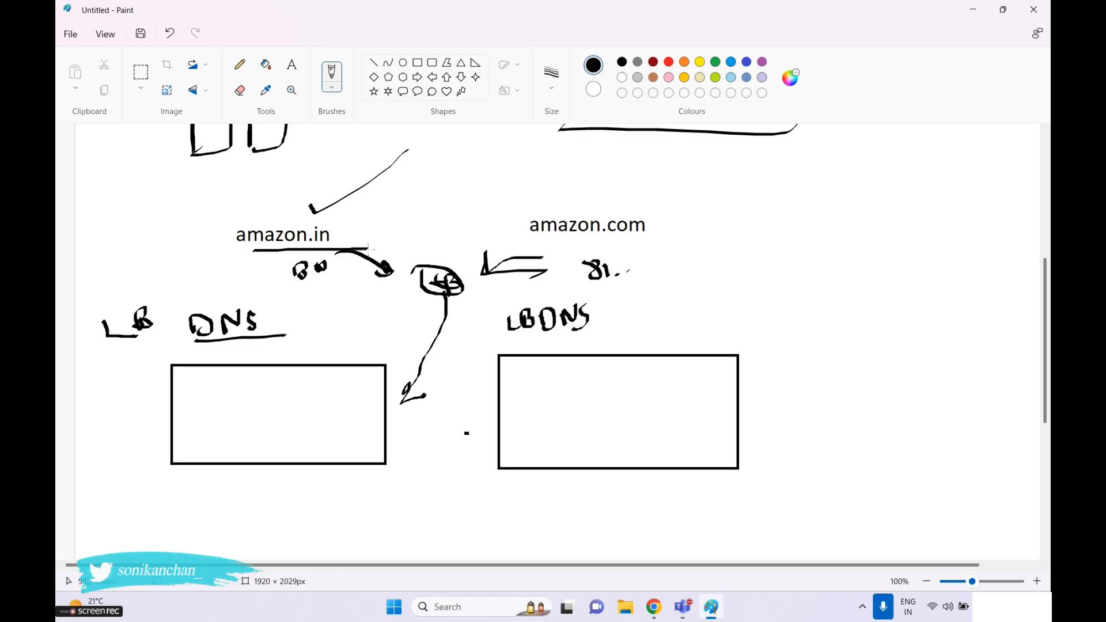
- Underline 80, add ":80" after the LB DNS label under amazon.in, and link that label to amazon.in with a double-headed arrow
mouse_move(384, 274)
mouse_down()
mouse_move(286, 287)
mouse_move(288, 326)
mouse_move(315, 311)
mouse_move(337, 320)
mouse_move(348, 301)
mouse_up()
mouse_move(223, 244)
mouse_down()
mouse_move(201, 249)
mouse_move(167, 315)
mouse_move(173, 308)
mouse_up()
drag(205, 237, 234, 247)
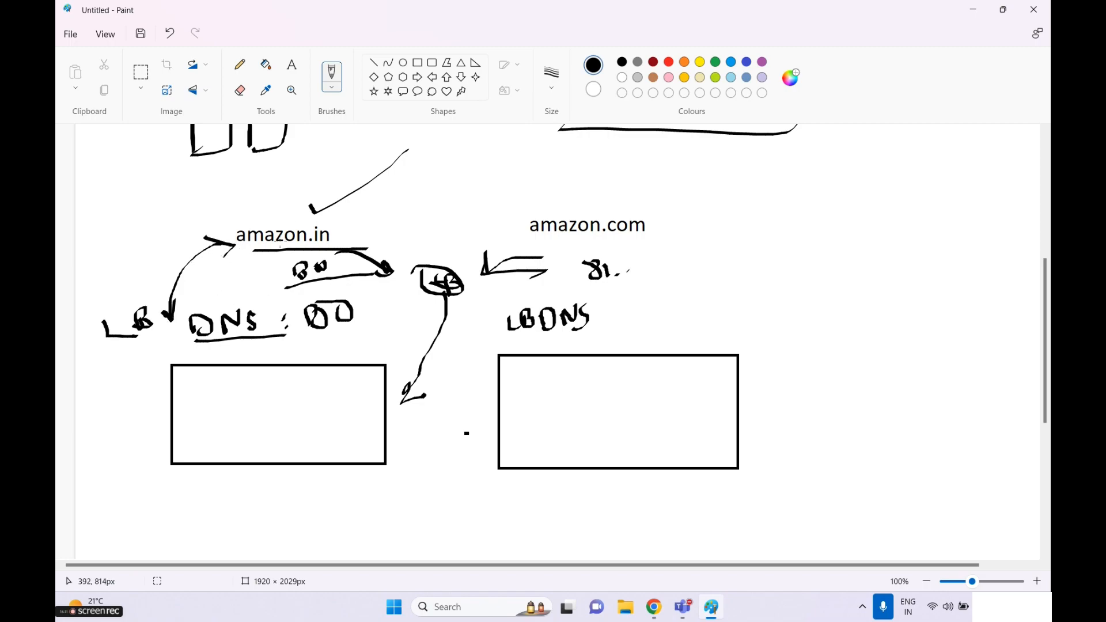
- Underline DNS and add ":81" to the label under amazon.com, linking it to the ticked domain with a double-headed arrow
mouse_move(546, 344)
mouse_down()
mouse_move(595, 335)
mouse_move(612, 308)
mouse_move(629, 323)
mouse_up()
click(597, 308)
click(594, 318)
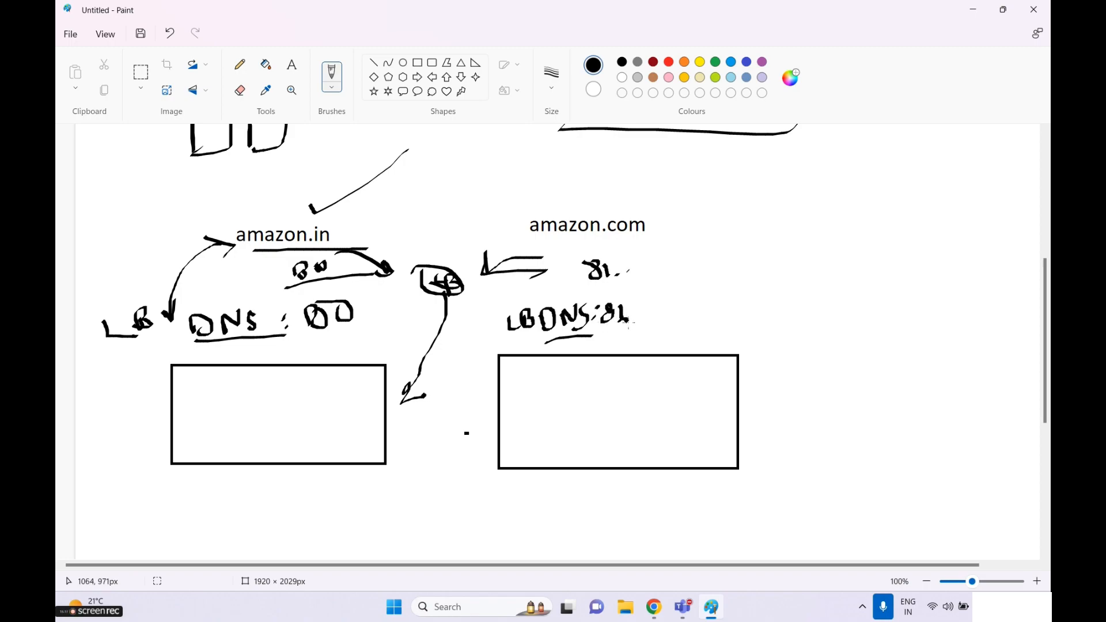
mouse_move(650, 230)
mouse_down()
mouse_move(669, 229)
mouse_move(647, 300)
mouse_move(669, 303)
mouse_up()
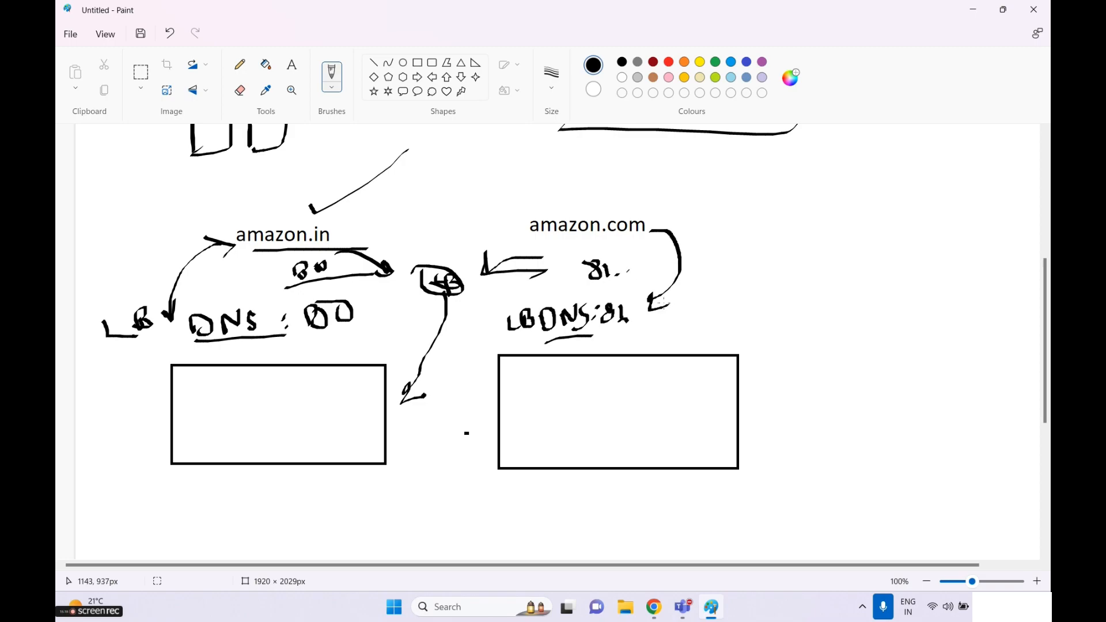
mouse_move(663, 212)
mouse_down()
mouse_move(651, 239)
mouse_move(667, 246)
mouse_up()
drag(554, 190, 693, 152)
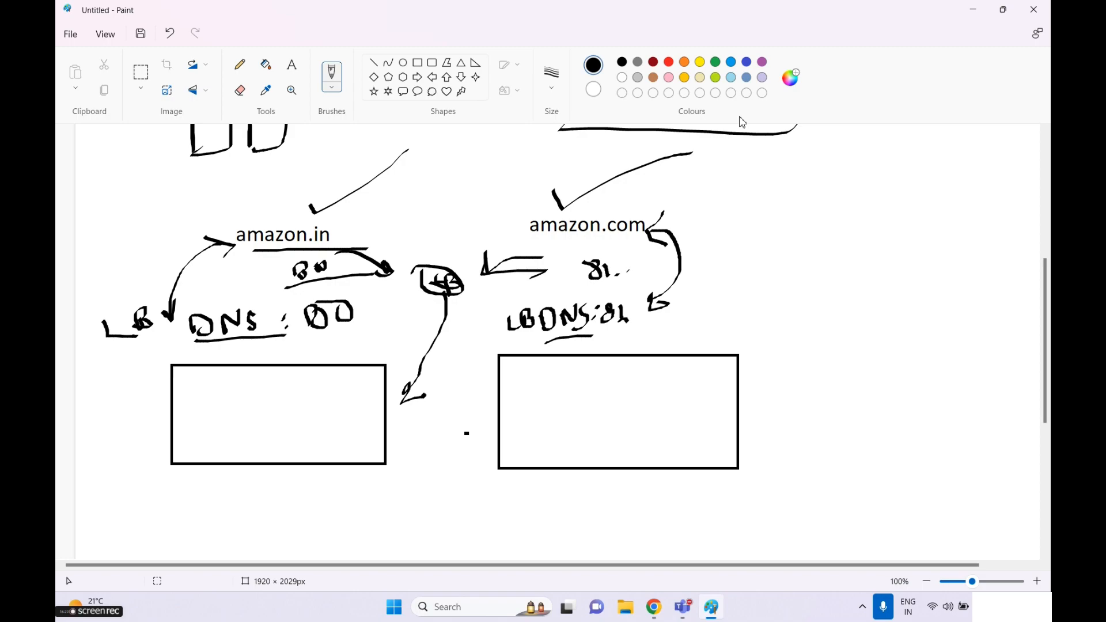
- Sketch two small server boxes inside each rectangle and mark them with ticks, adding an arrow from the amazon.com servers and another tick above amazon.in
mouse_move(546, 375)
mouse_down()
mouse_move(548, 429)
mouse_move(603, 380)
mouse_move(641, 413)
mouse_move(602, 417)
mouse_move(696, 357)
mouse_move(691, 336)
mouse_move(715, 337)
mouse_up()
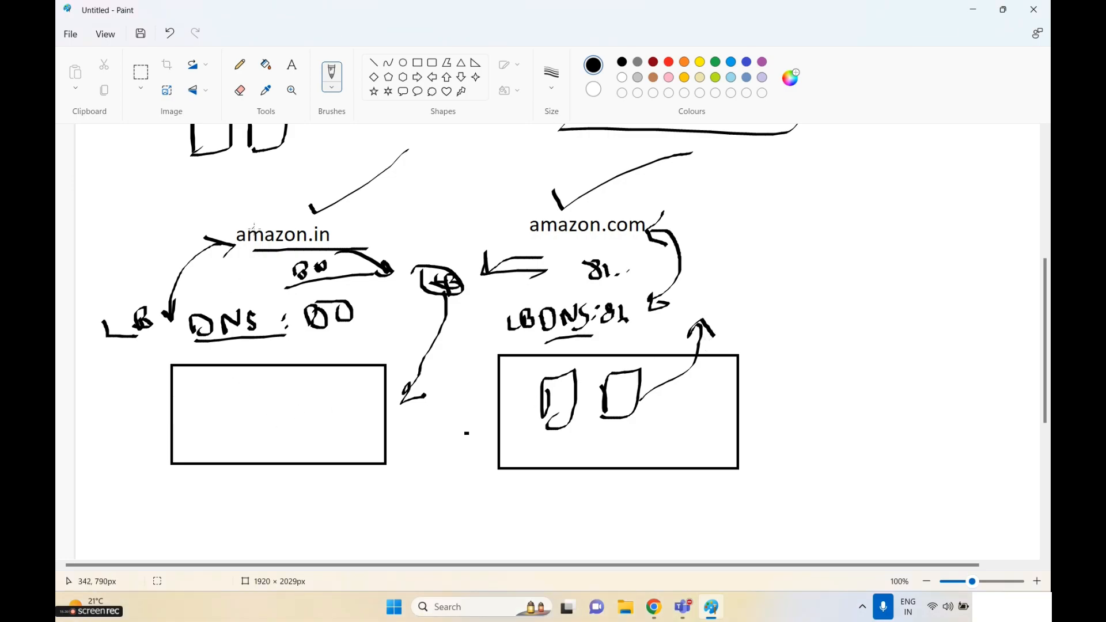
drag(272, 211, 379, 154)
mouse_move(217, 422)
mouse_down()
mouse_move(217, 403)
mouse_move(251, 417)
mouse_move(223, 419)
mouse_up()
mouse_move(281, 390)
mouse_down()
mouse_move(273, 380)
mouse_move(306, 415)
mouse_move(273, 411)
mouse_up()
drag(226, 439, 342, 392)
drag(552, 446, 696, 403)
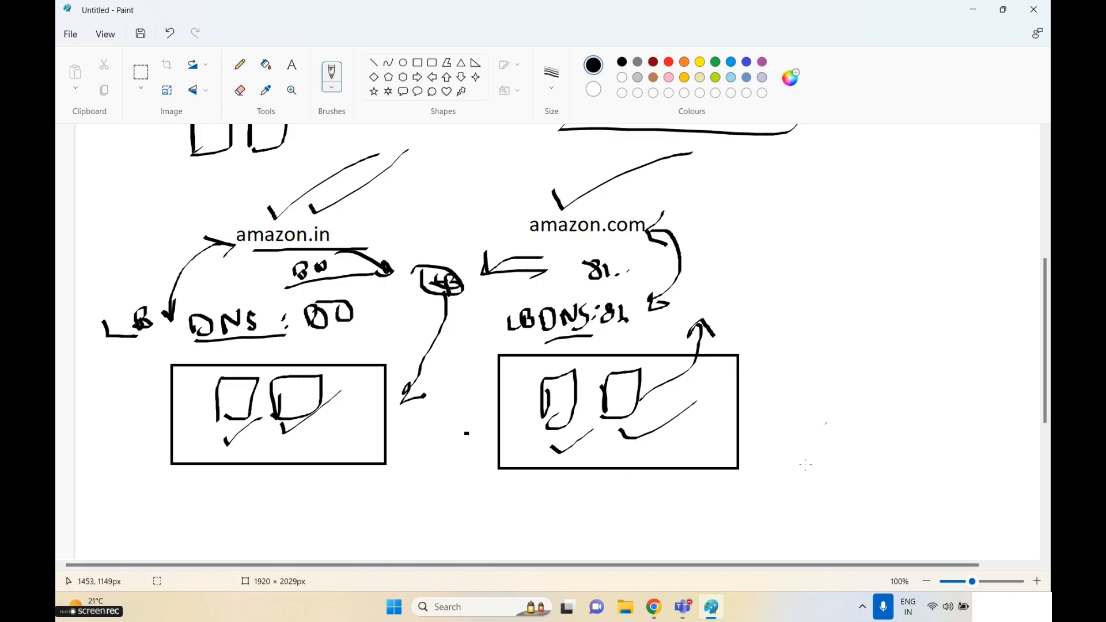
- Switch back to Chrome, open the demo load balancer's details, and review the listeners and their default routing rules
click(654, 606)
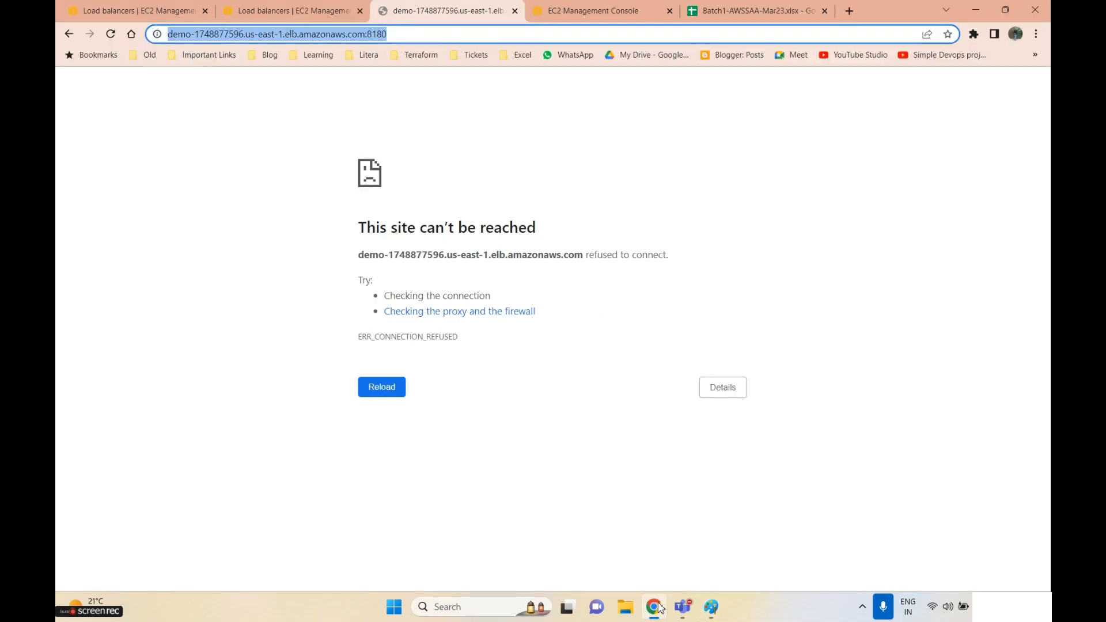
click(321, 12)
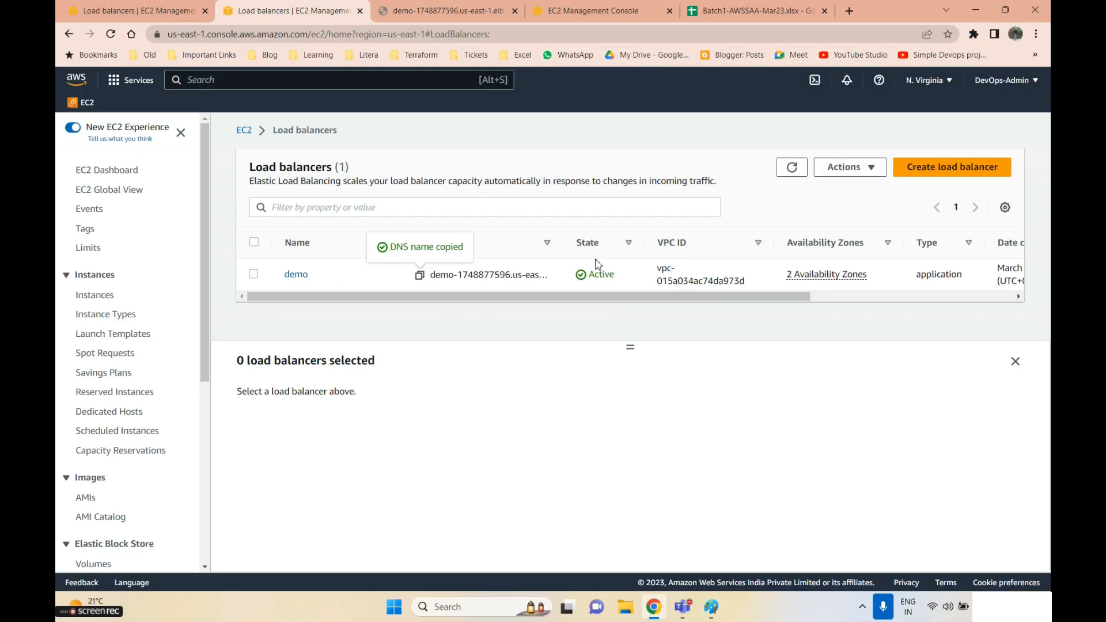
click(296, 281)
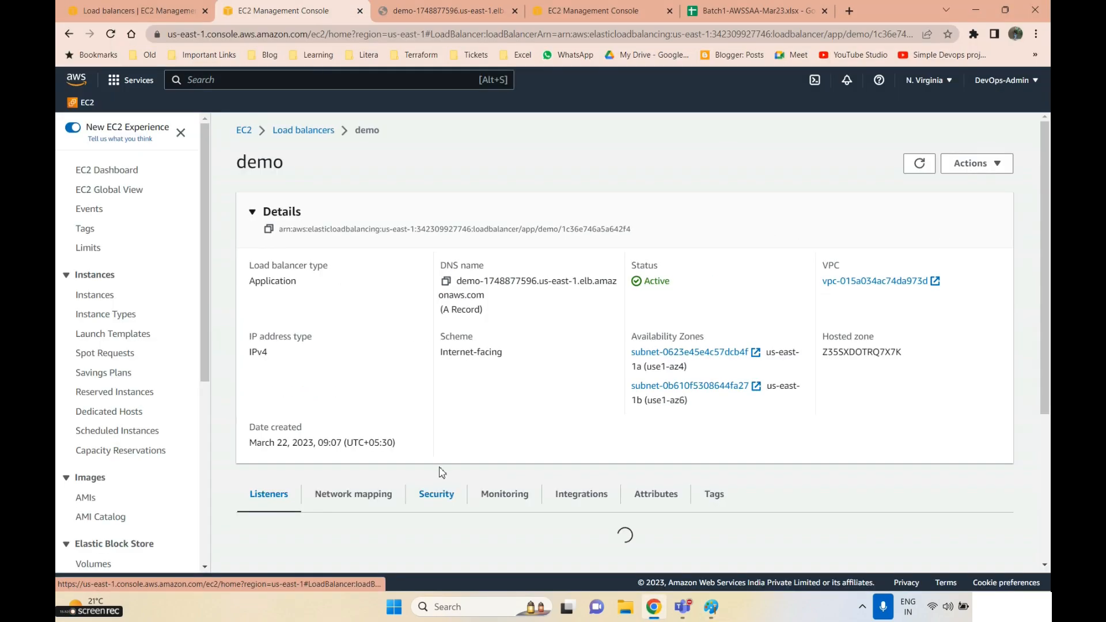
scroll(402, 471, down, 7)
scroll(401, 471, down, 1)
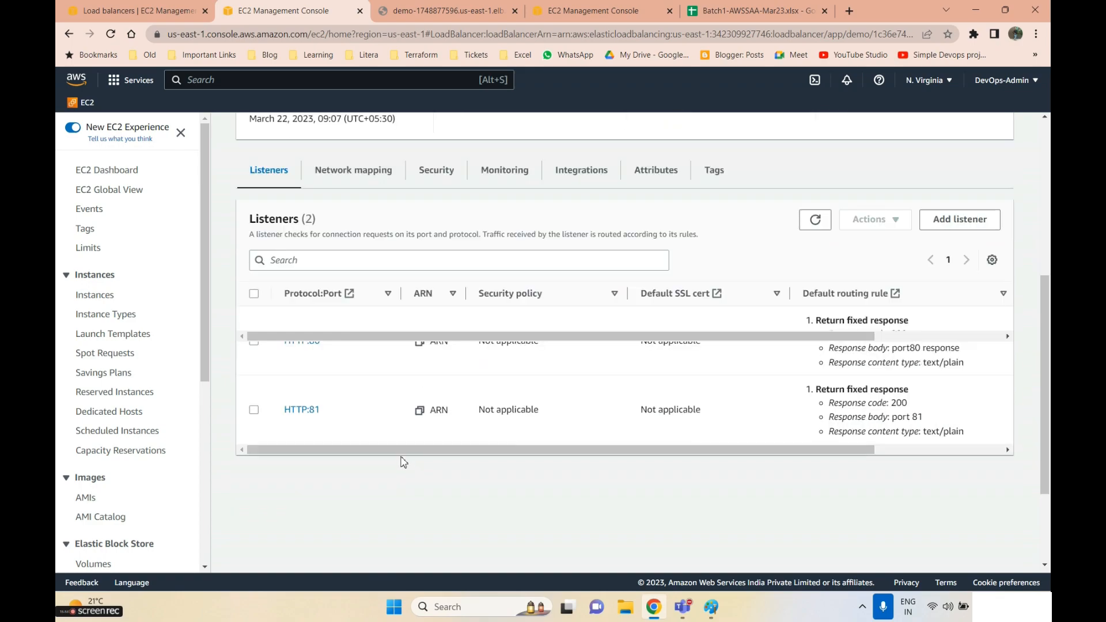
scroll(402, 460, up, 2)
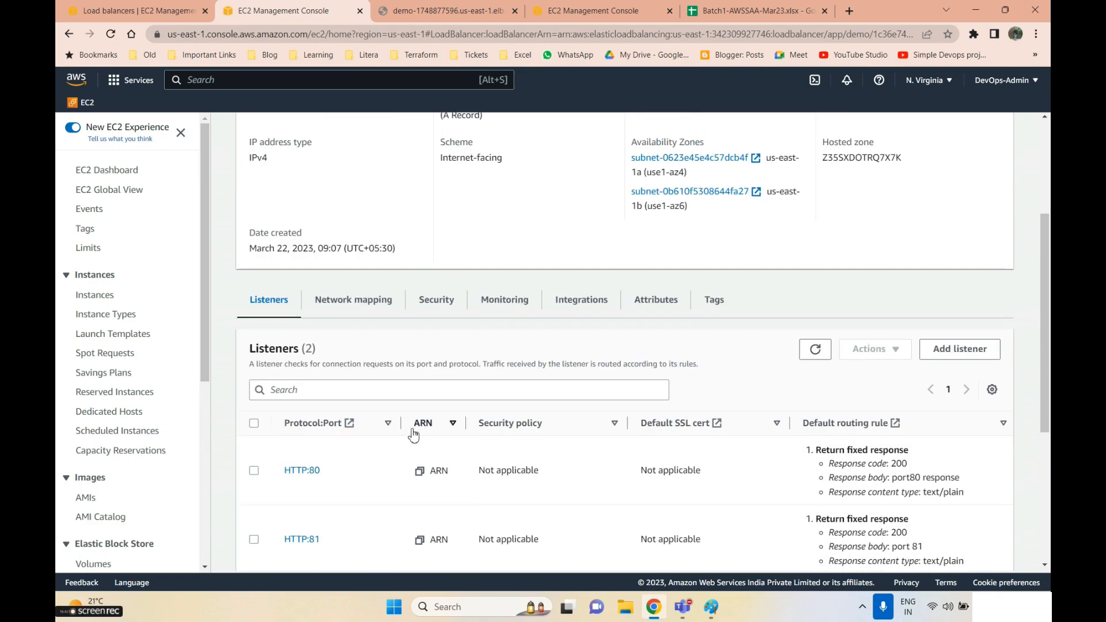
scroll(263, 525, down, 1)
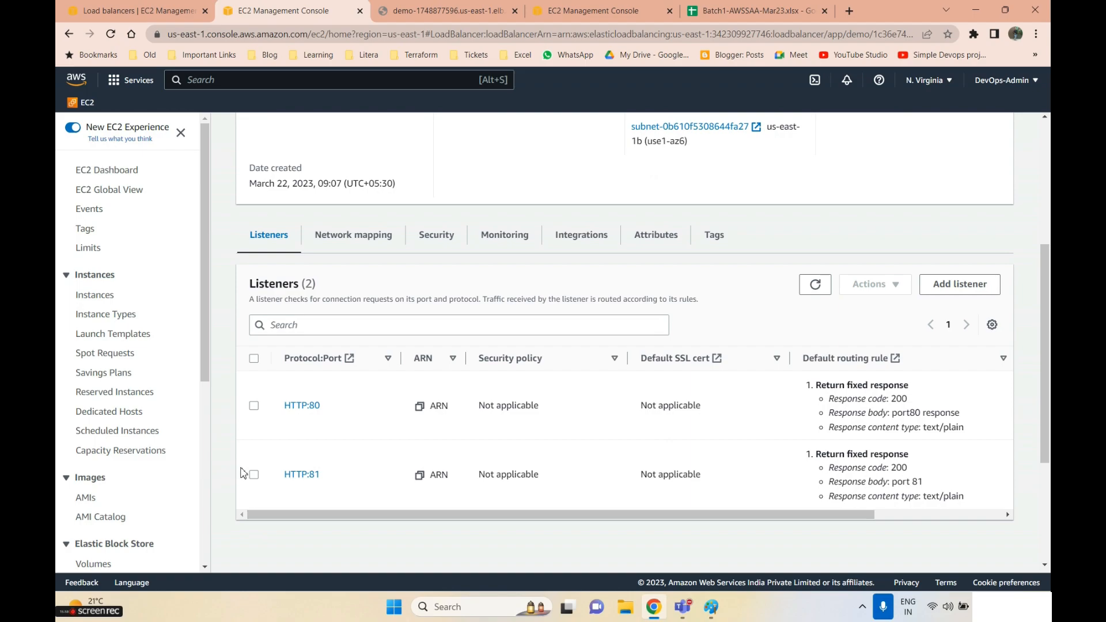
- Try to delete the demo load balancer's HTTP:81 listener, entering "confirm" as the deletion confirmation
click(254, 476)
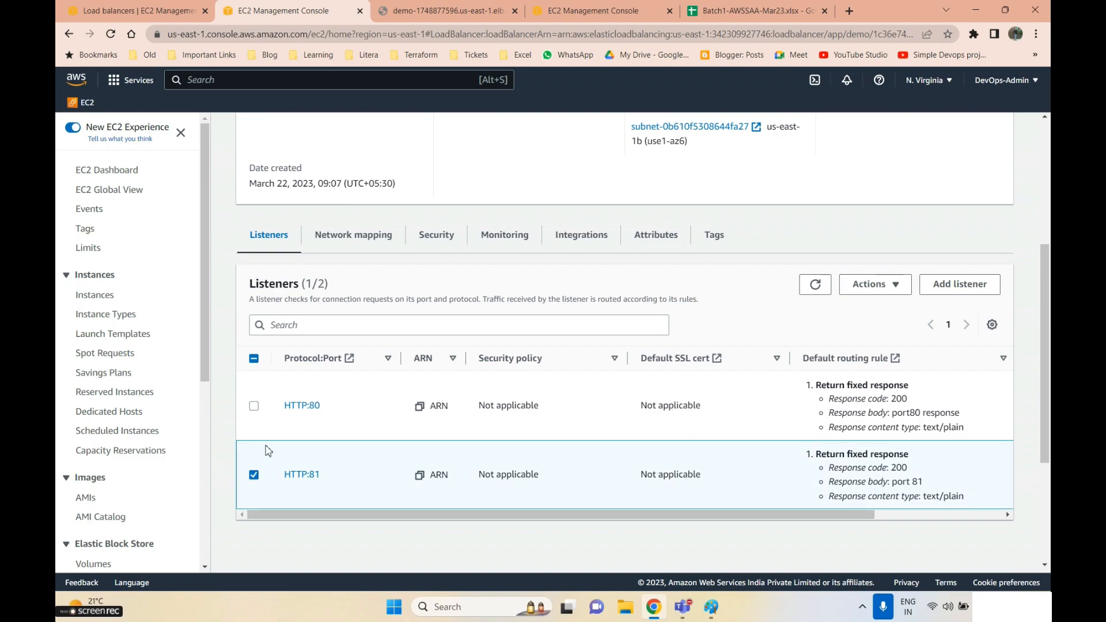
click(254, 475)
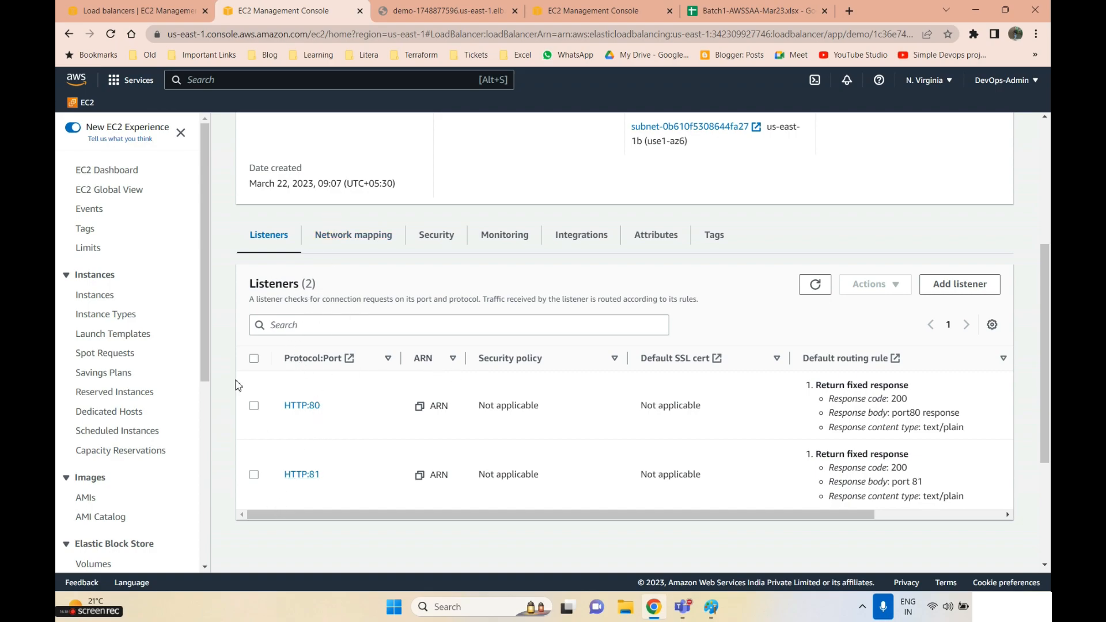
click(254, 475)
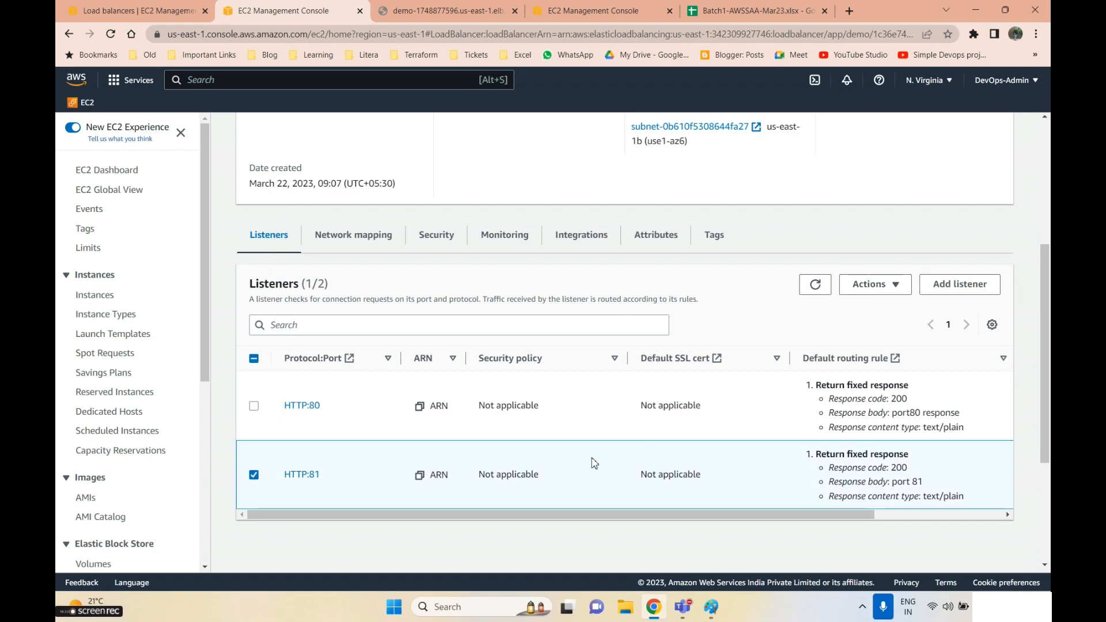
click(894, 285)
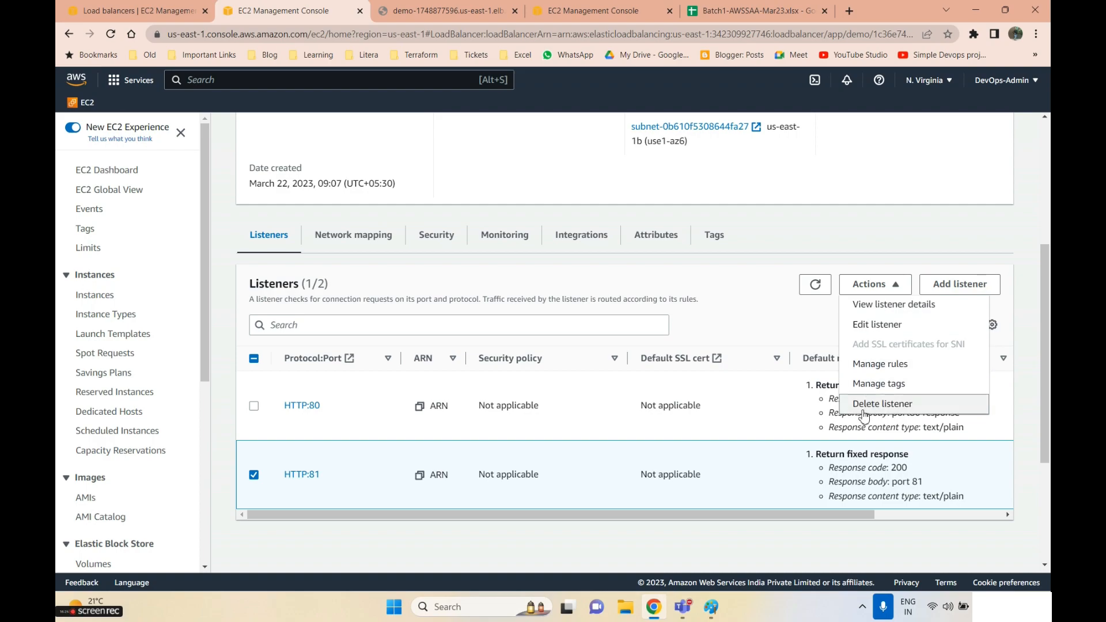
click(865, 406)
click(582, 362)
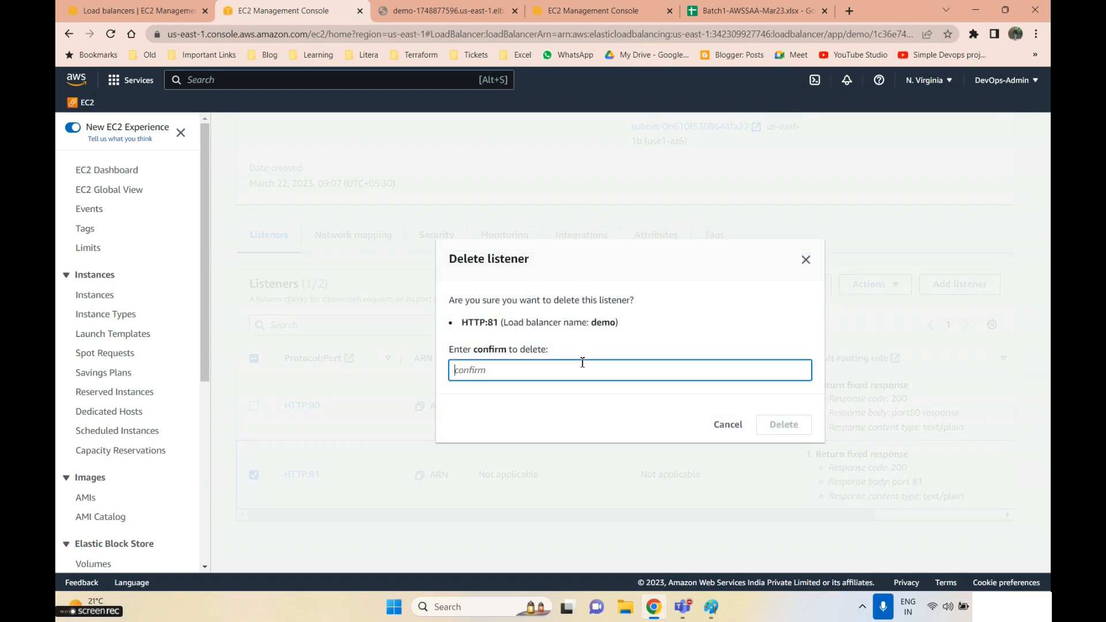
text(confirm)
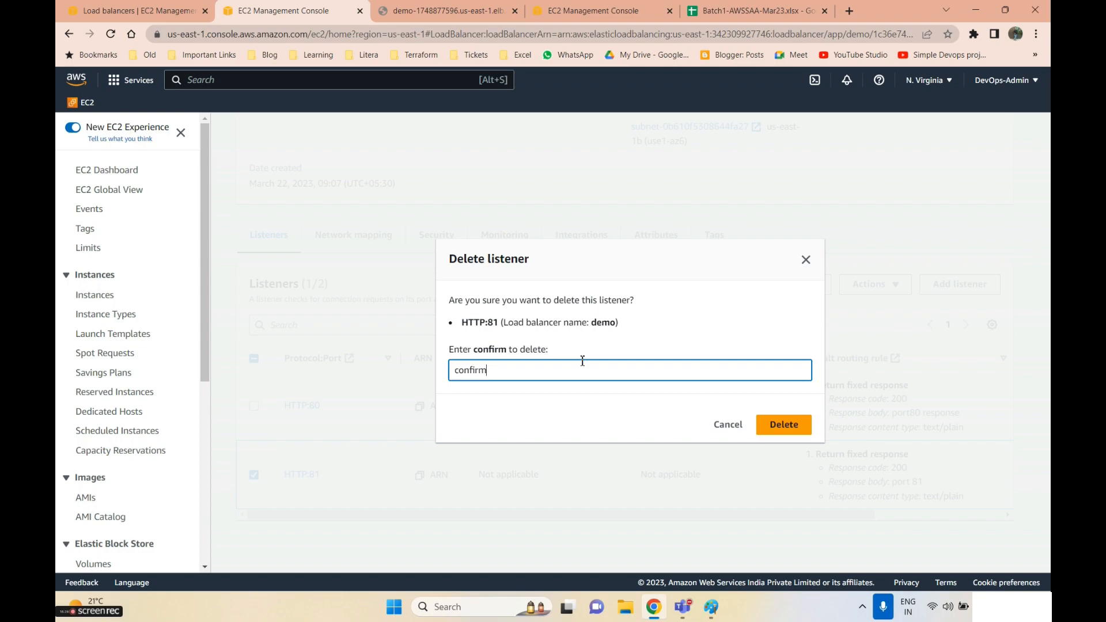
click(774, 427)
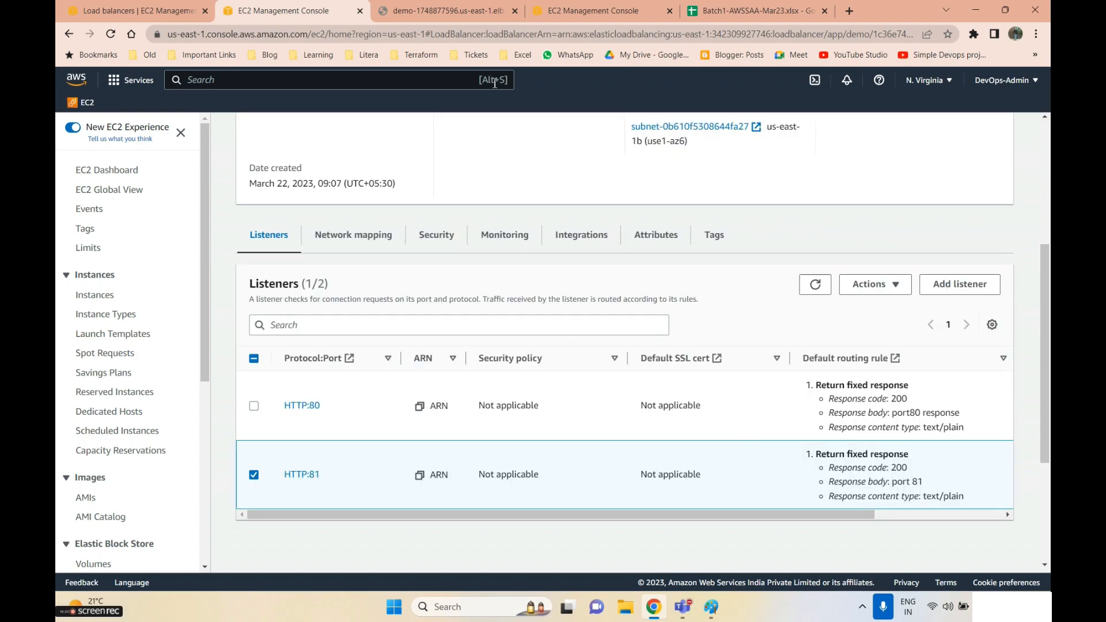
- Check the load balancer's address on its open web page and the response body of the HTTP:80 listener
click(456, 12)
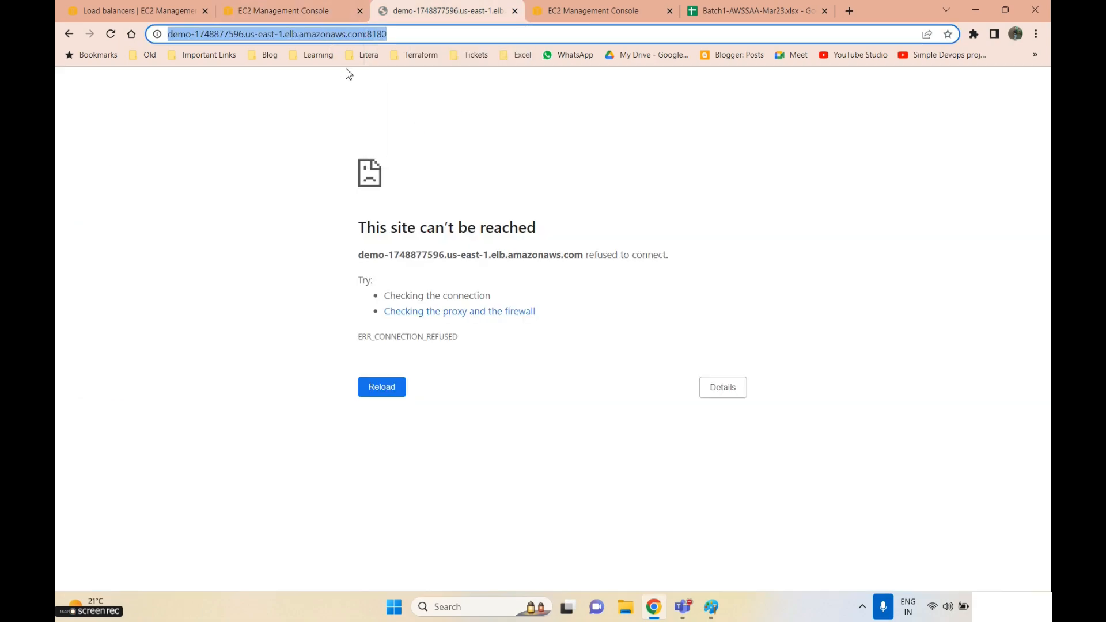
click(445, 30)
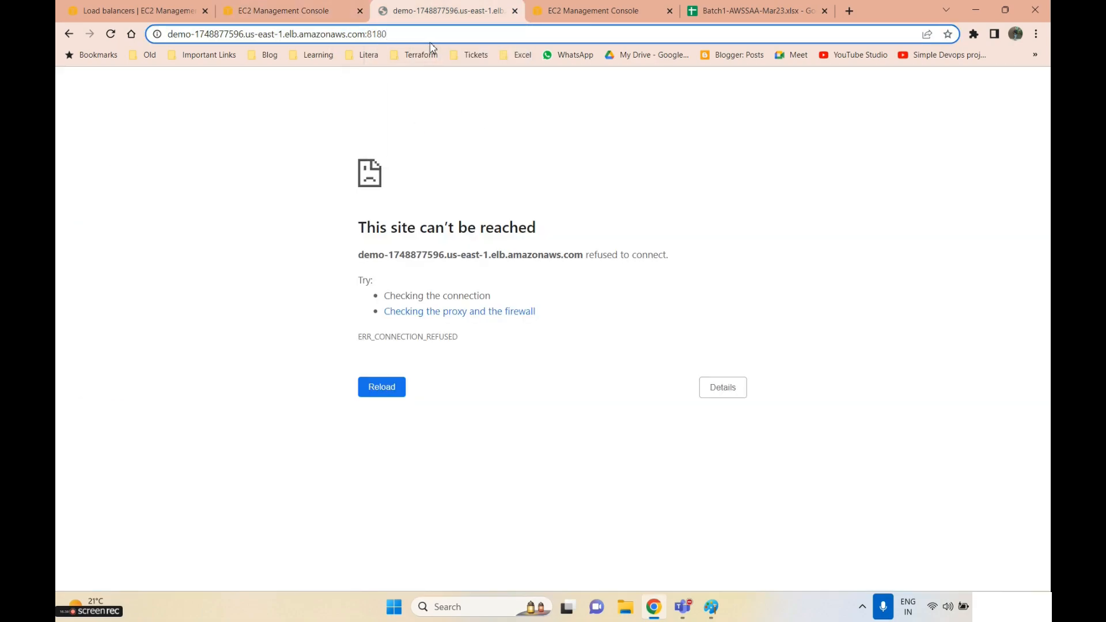
click(271, 11)
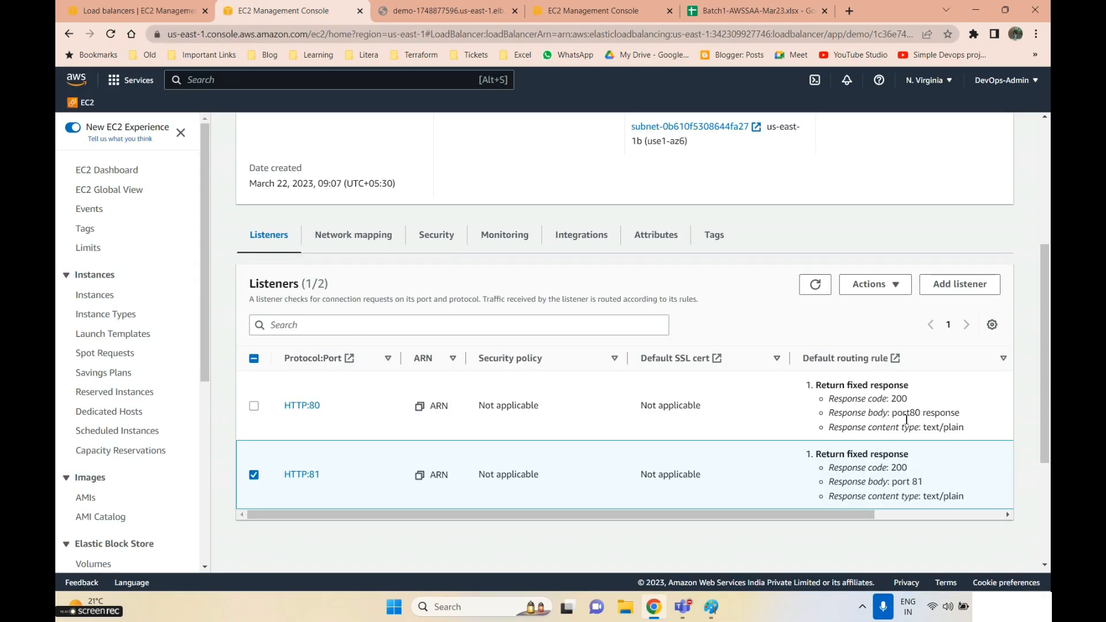
drag(828, 419, 962, 415)
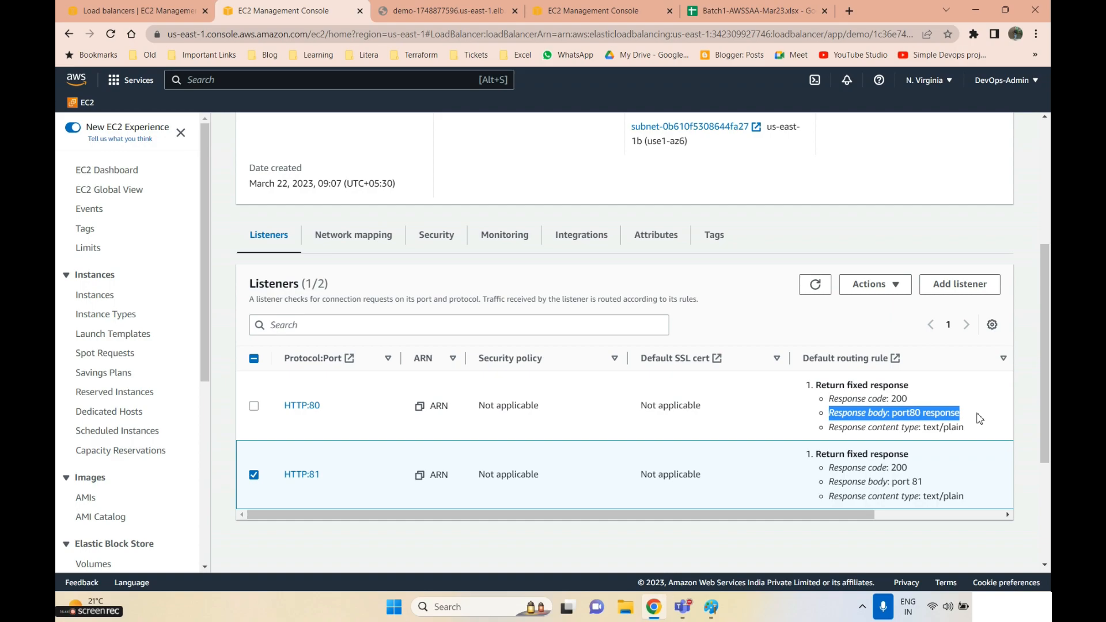
- Start a new HTTP listener on port 82 and give it a Return fixed response default action
click(960, 285)
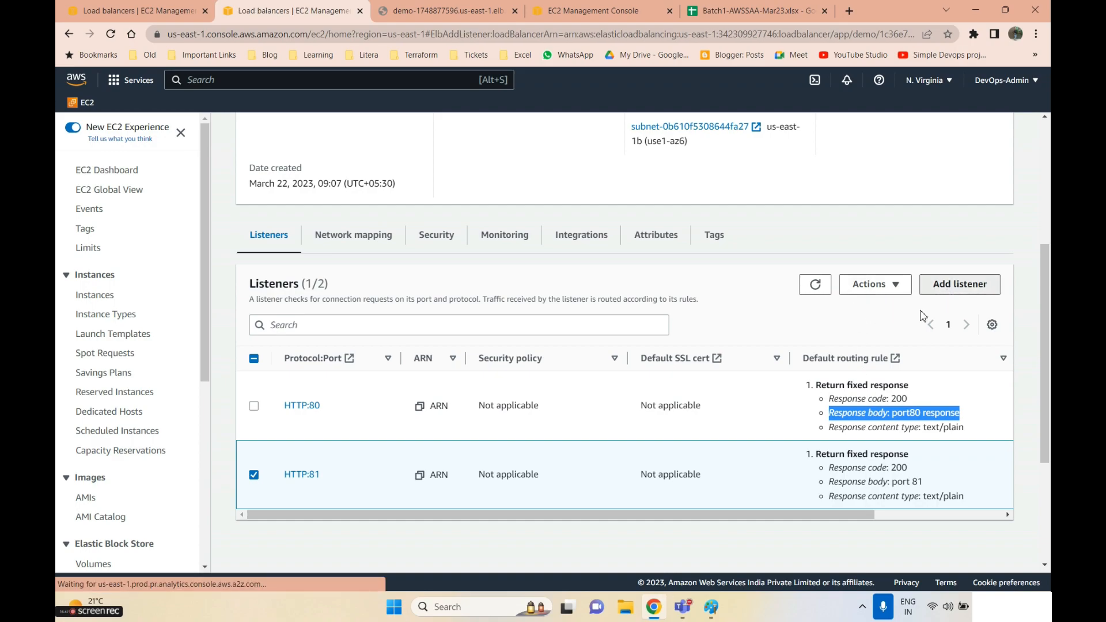
scroll(297, 181, down, 3)
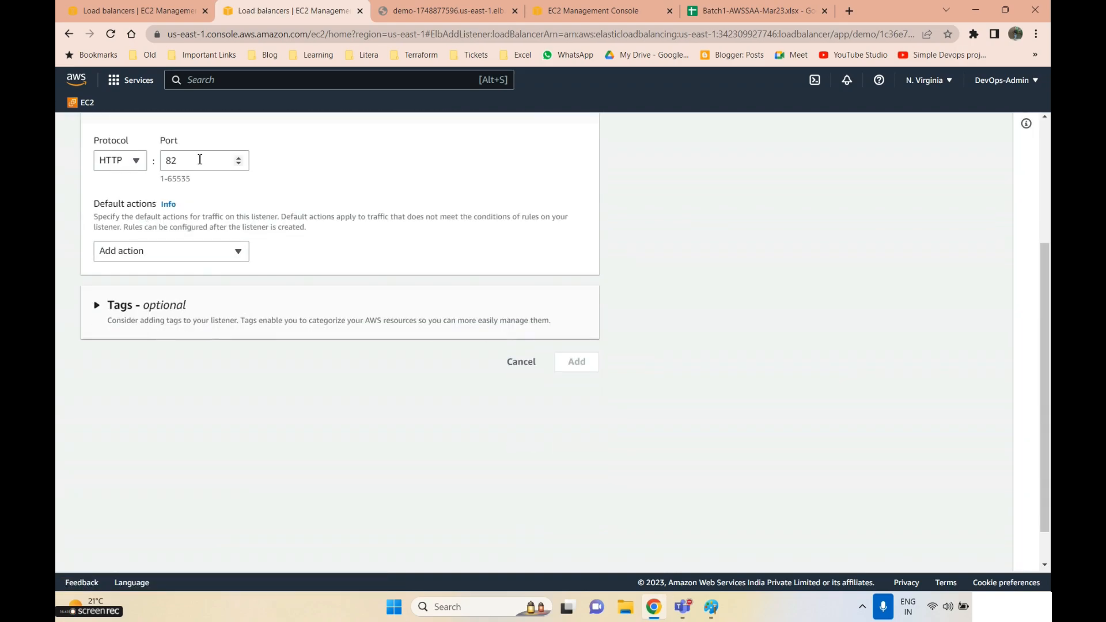
click(163, 258)
click(179, 320)
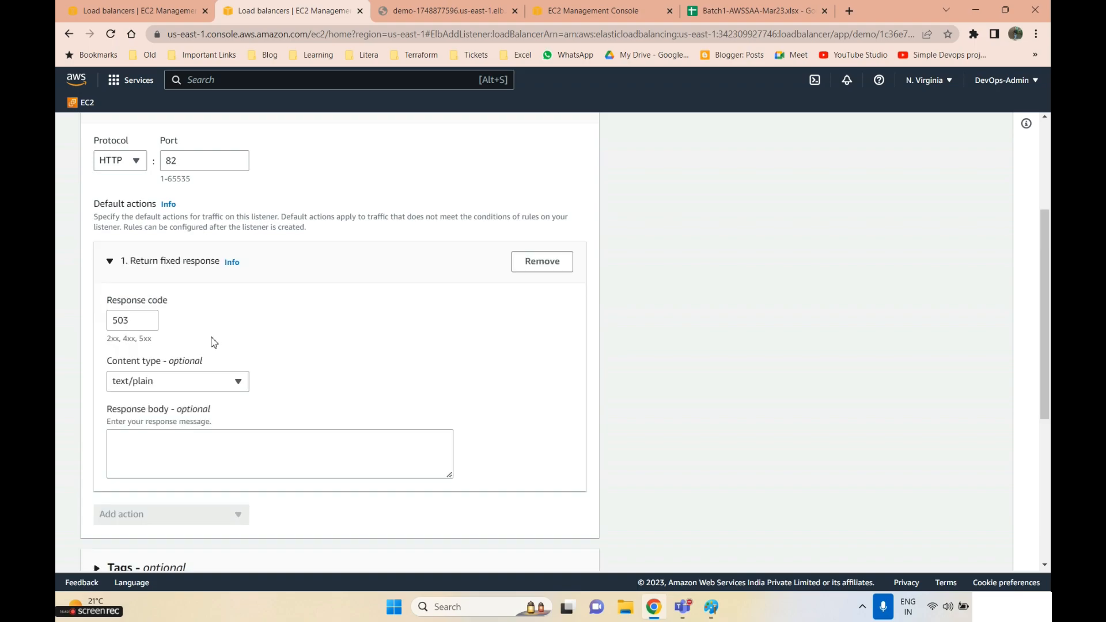
- Set the fixed response code to 200 and highlight the accepted code ranges below it
drag(140, 317, 94, 321)
text(200)
drag(155, 343, 96, 344)
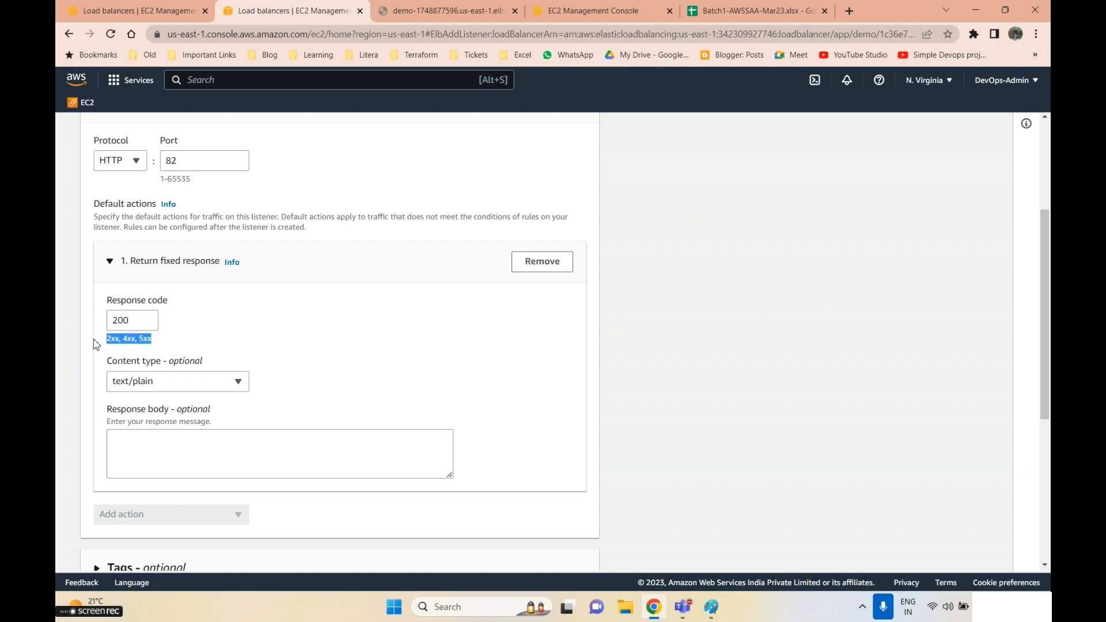
click(162, 341)
drag(163, 342, 94, 350)
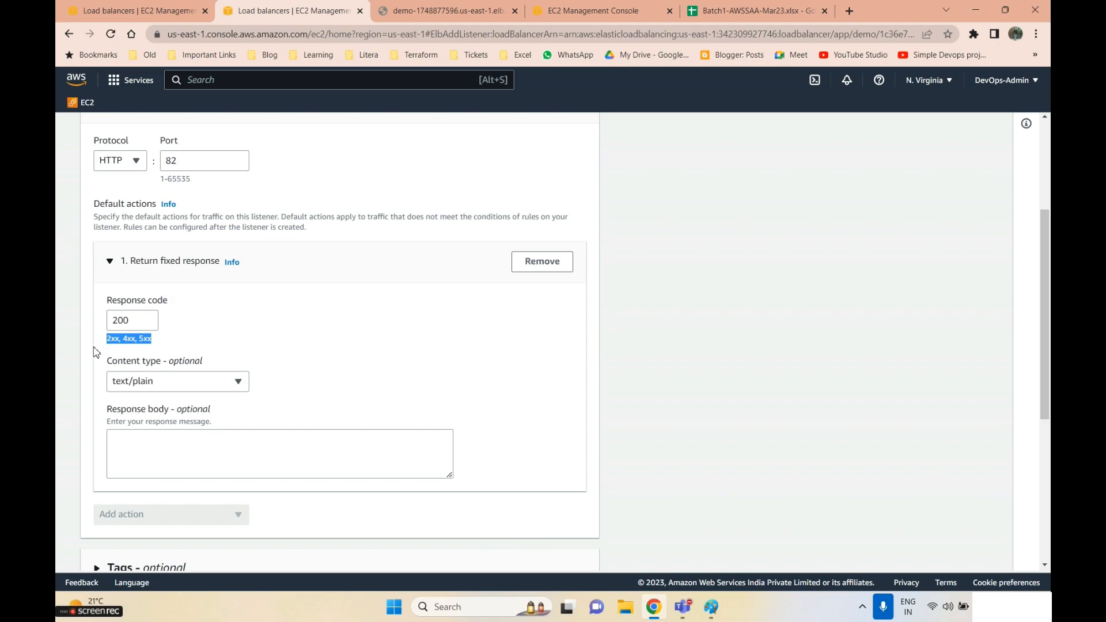
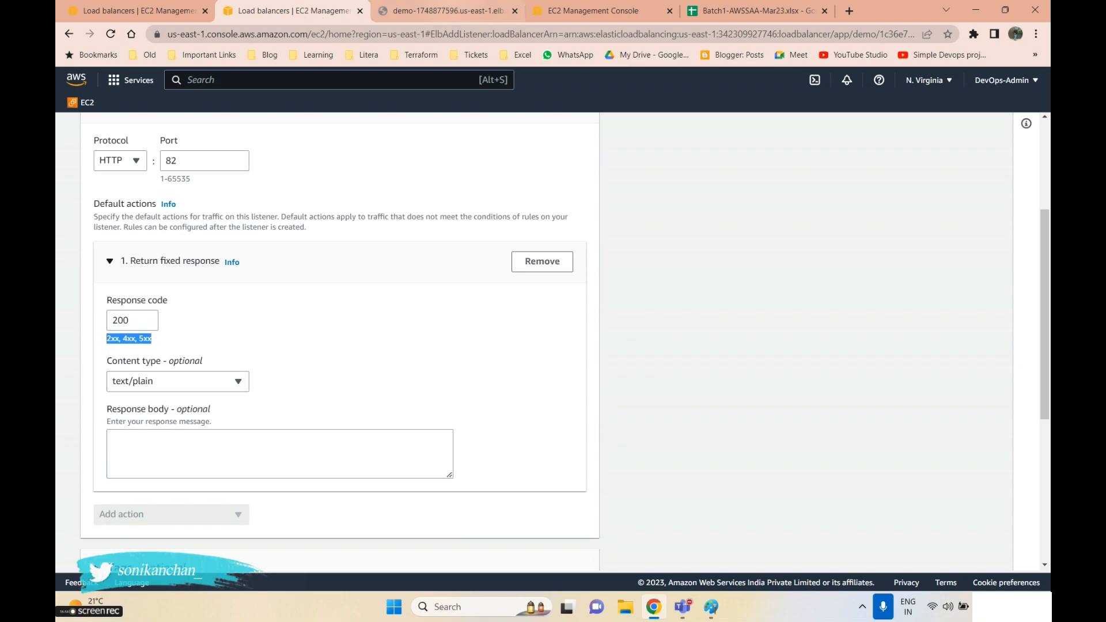
click(455, 11)
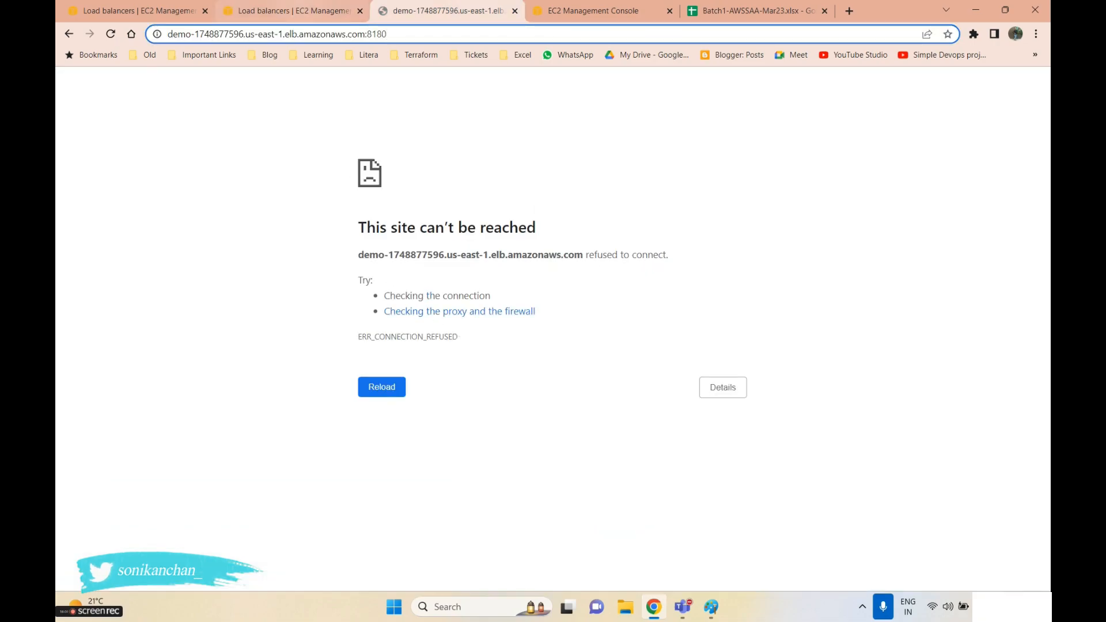
click(288, 11)
scroll(187, 368, down, 2)
scroll(115, 294, up, 3)
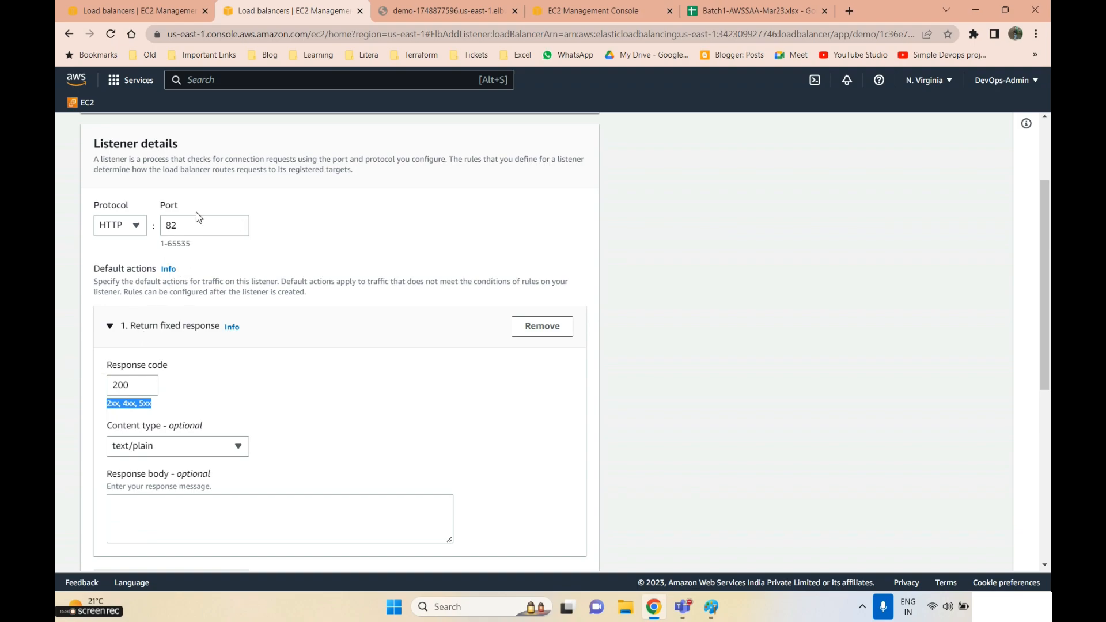
- Set the response code to 403 and the response body to "403 -Not found", then add the port 82 listener
scroll(130, 437, down, 2)
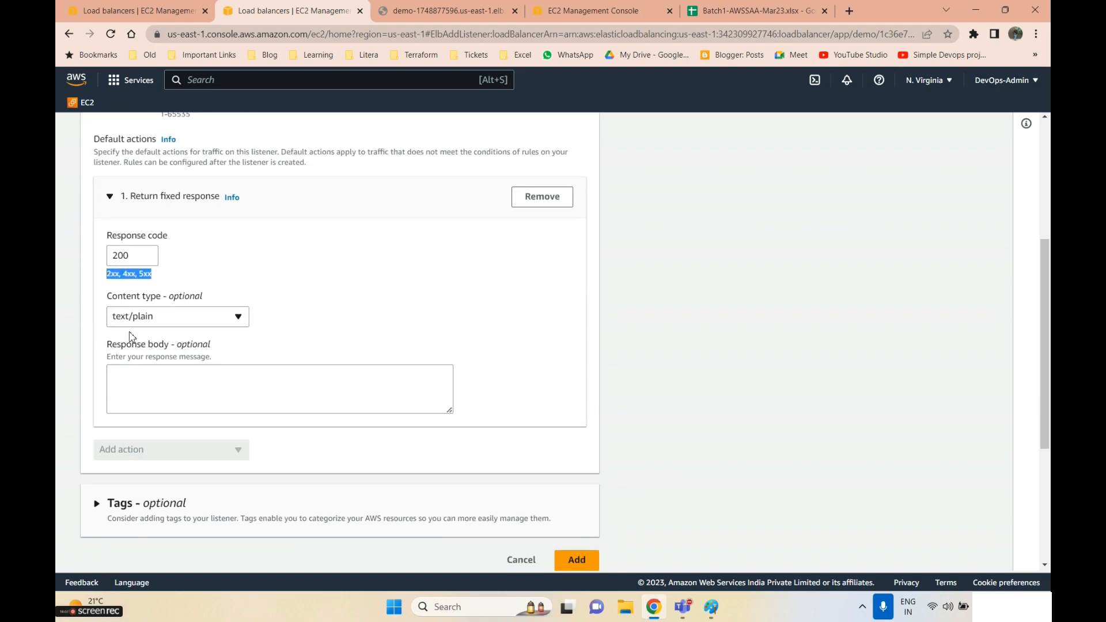
double_click(137, 256)
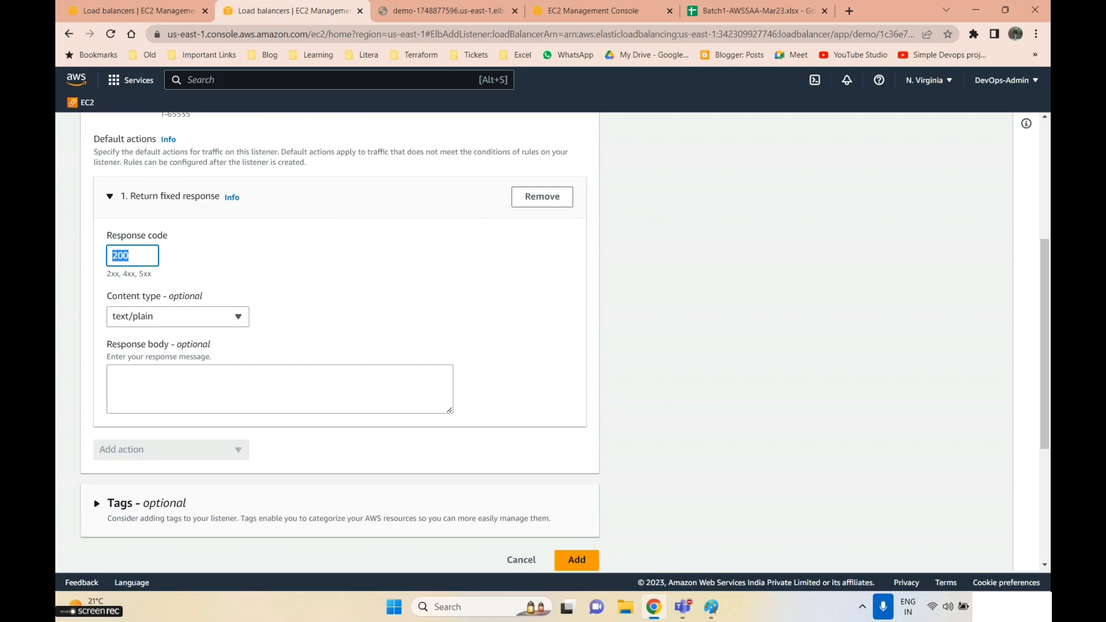
text(403)
key(Tab)
key(Tab)
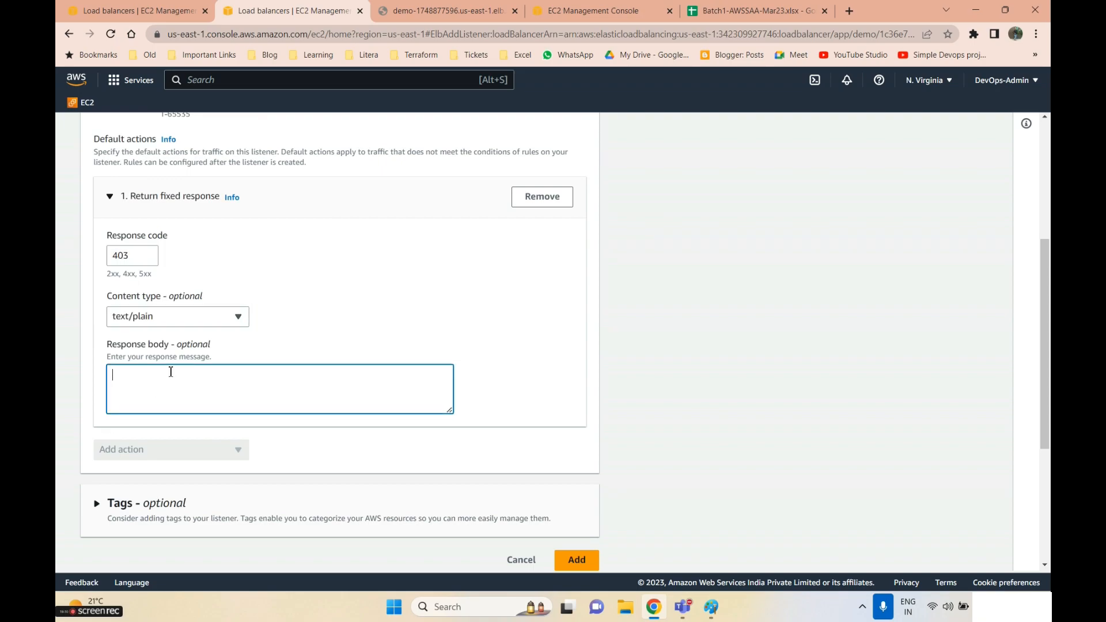
text(403 -Not found)
scroll(288, 403, down, 2)
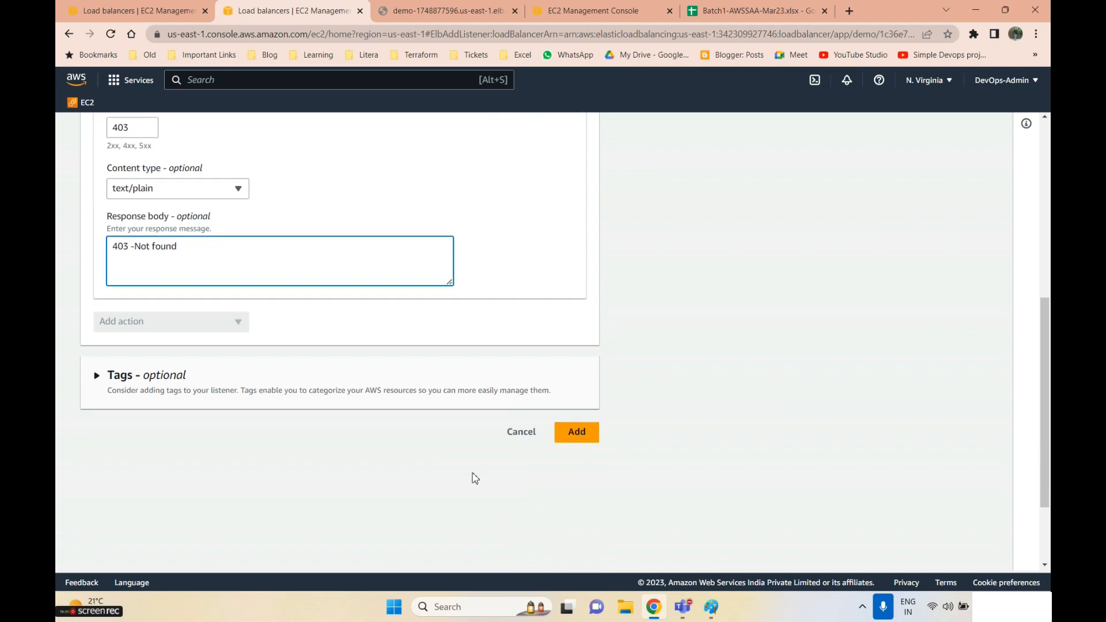
click(572, 433)
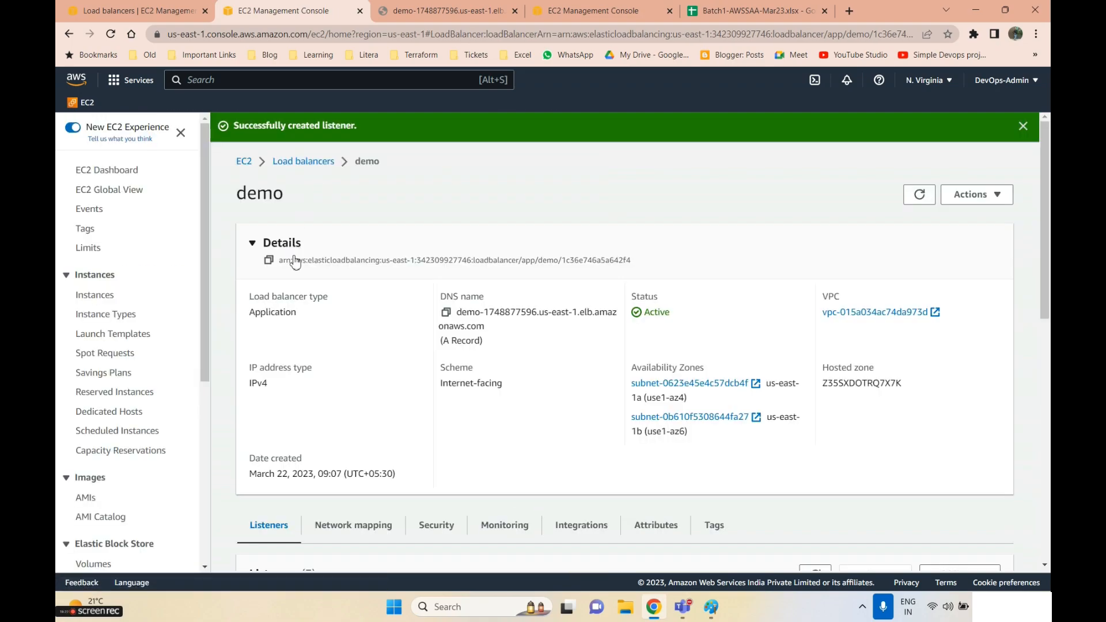
- Load the demo load balancer's DNS address on port 82 in its existing browser page
scroll(306, 327, down, 2)
scroll(306, 327, up, 3)
click(444, 11)
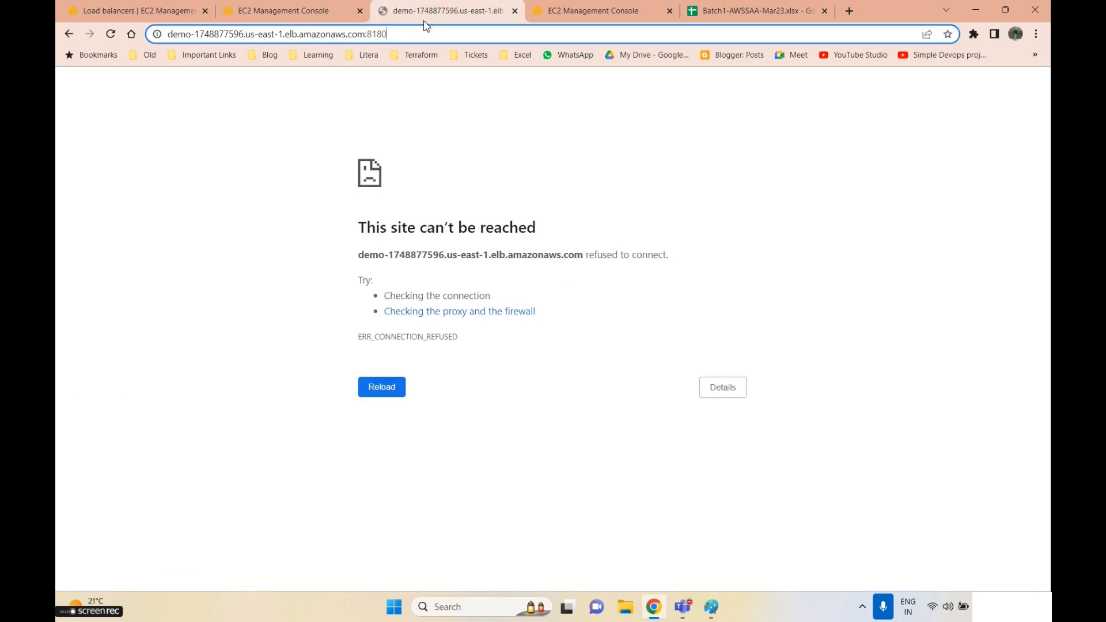
key(BackSpace)
key(BackSpace)
key(BackSpace)
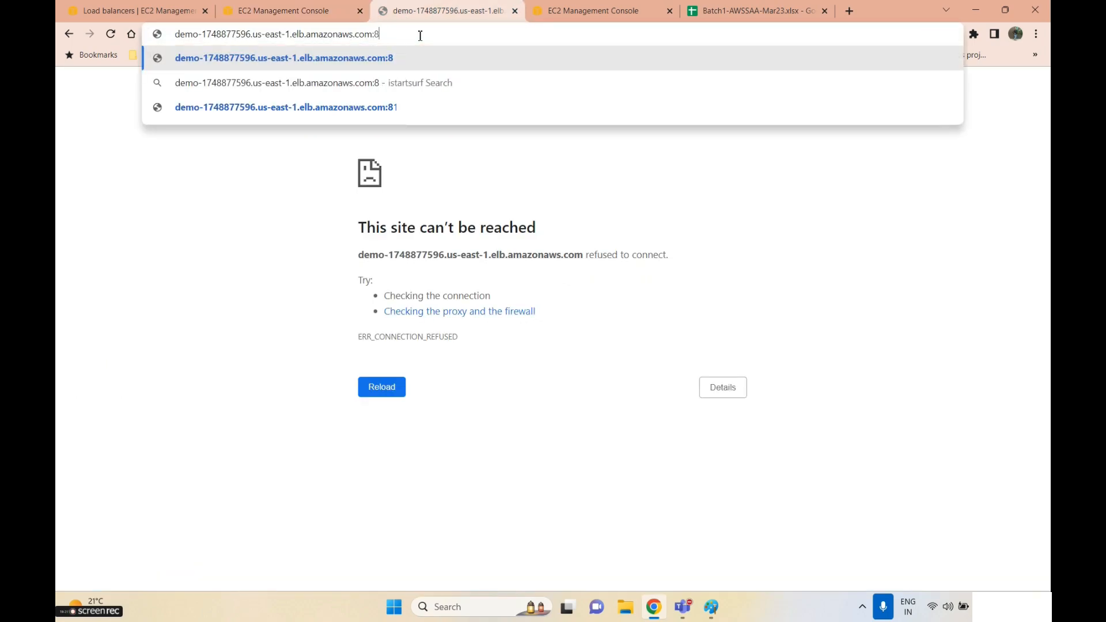
text(2)
key(Return)
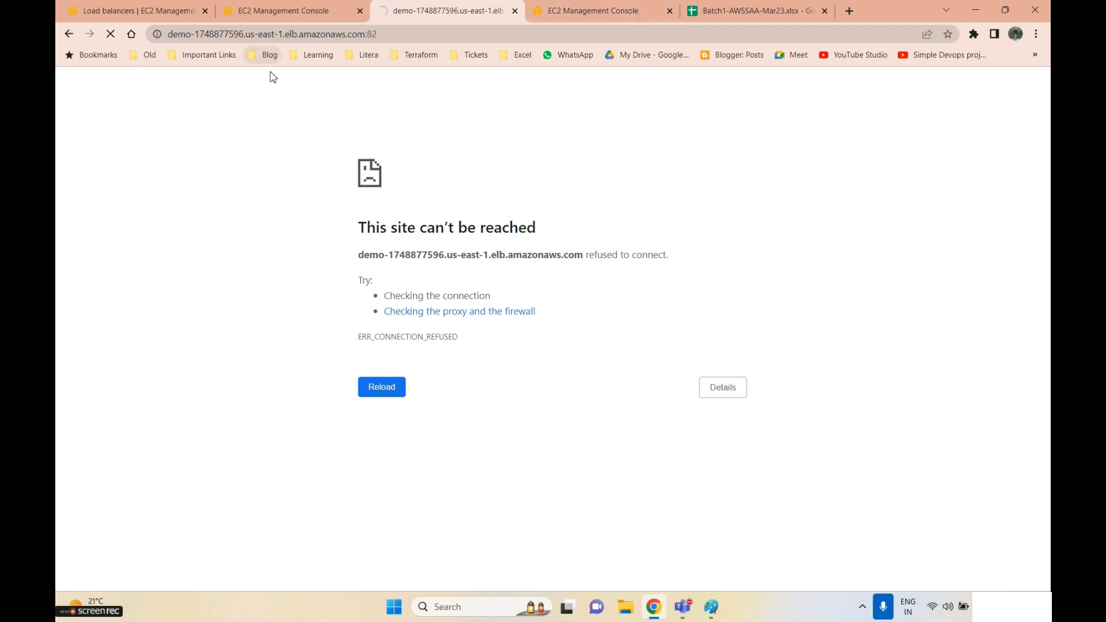
- Compare the text returned on port 82 with the HTTP:82 listener's fixed response code and body
click(277, 11)
scroll(473, 324, down, 8)
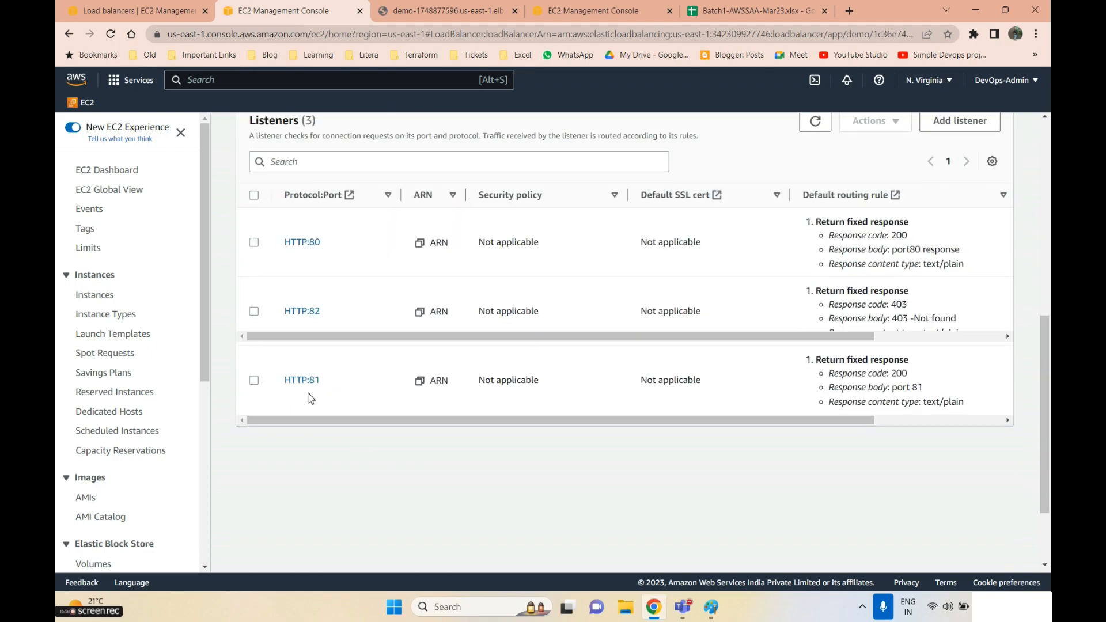
click(431, 10)
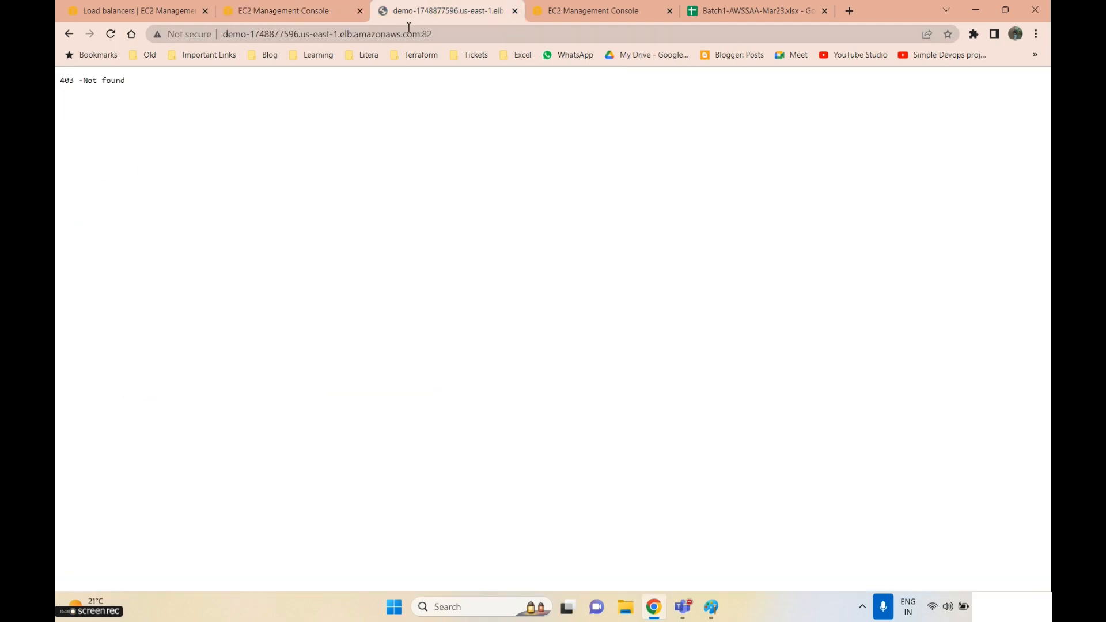
drag(143, 86, 60, 81)
drag(154, 89, 60, 92)
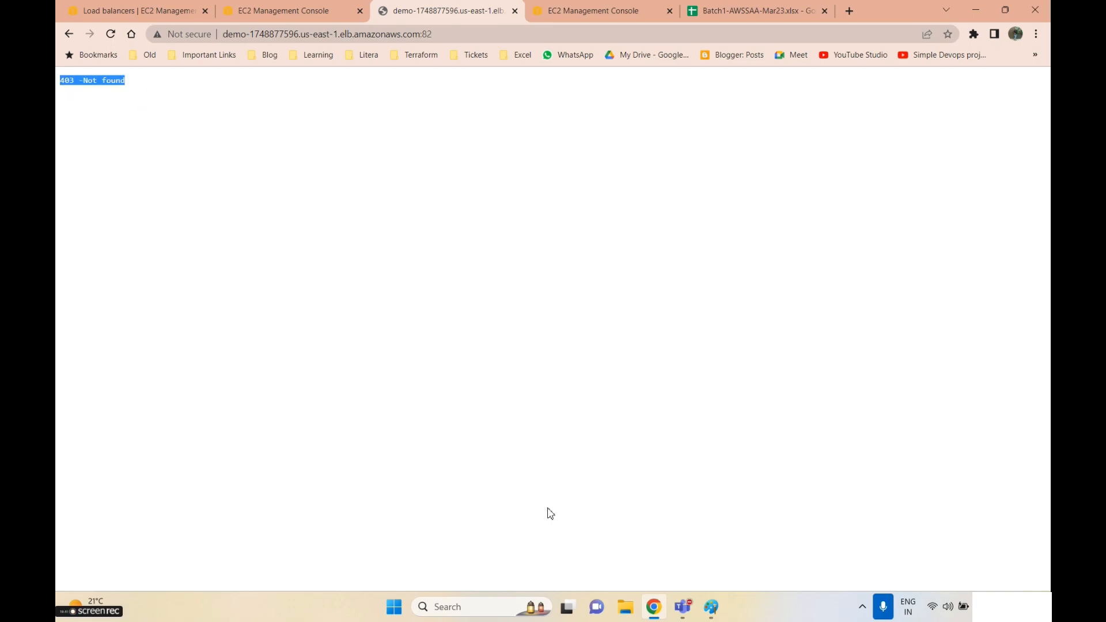
click(275, 13)
scroll(524, 523, down, 3)
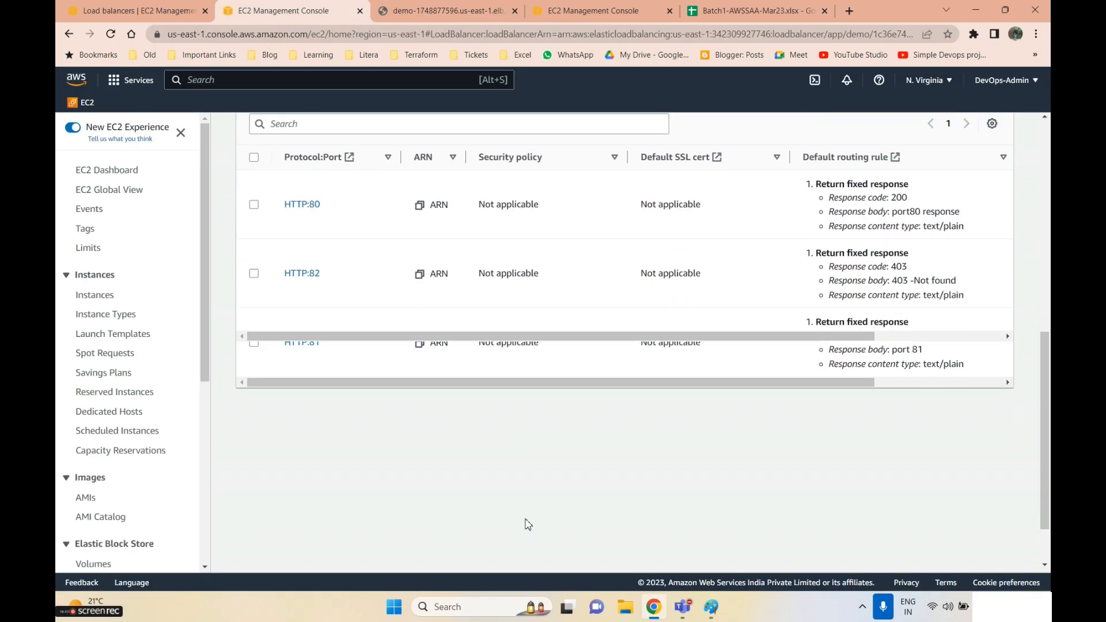
scroll(971, 242, up, 4)
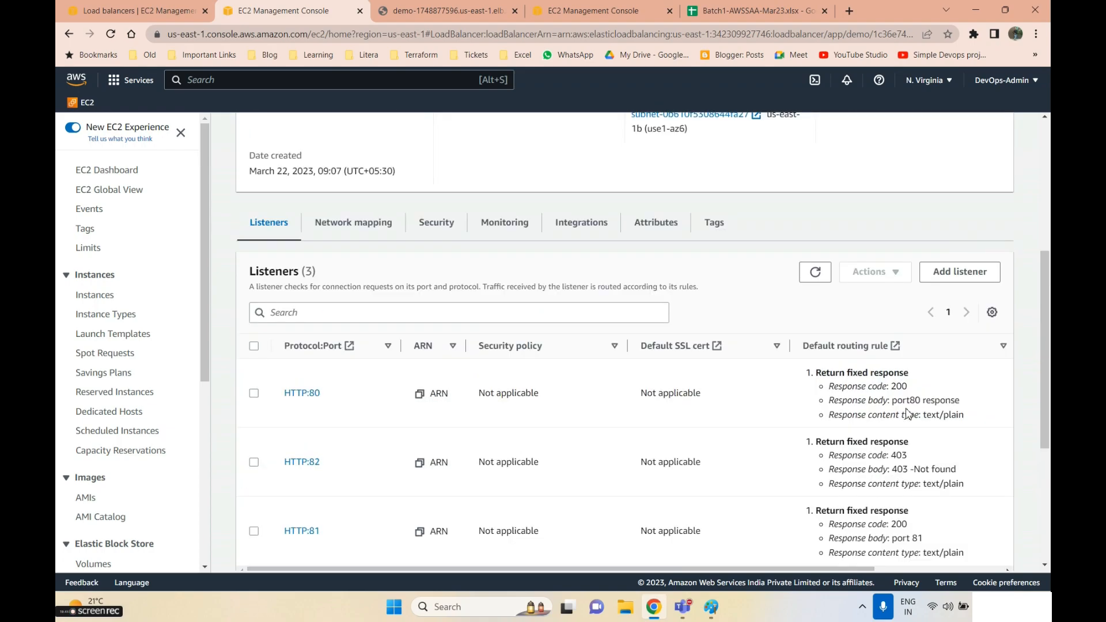
scroll(907, 414, down, 3)
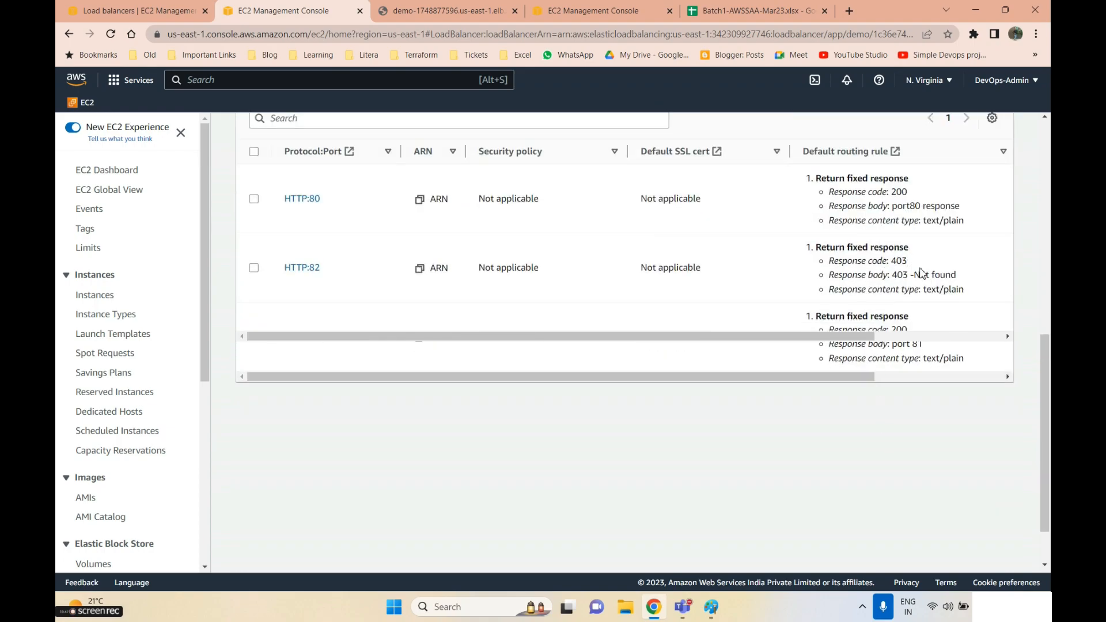
drag(886, 273, 821, 271)
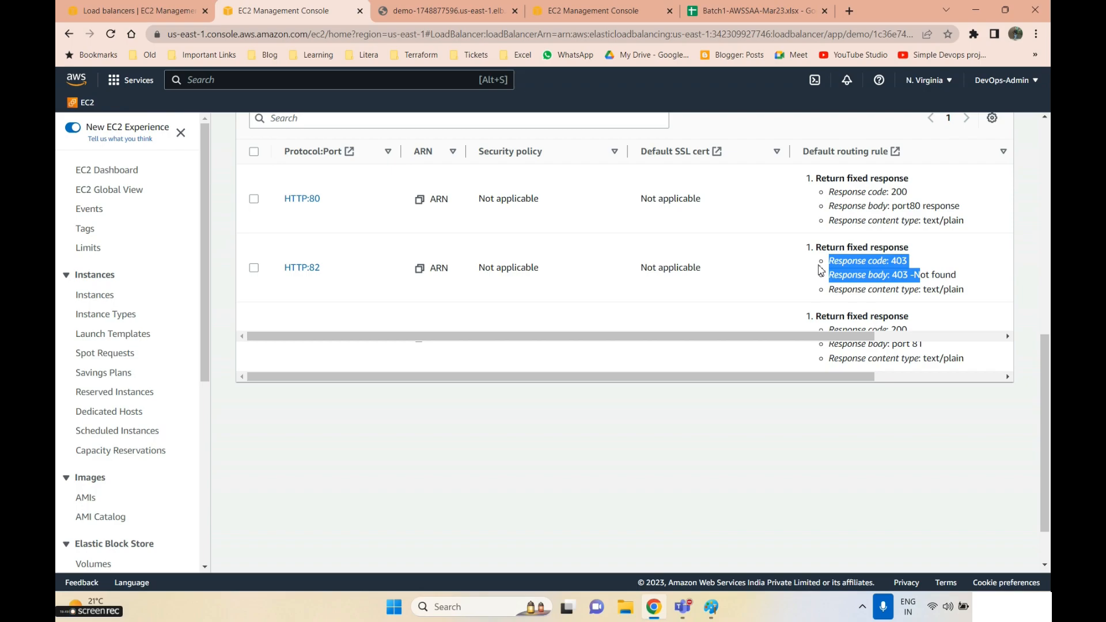
click(405, 8)
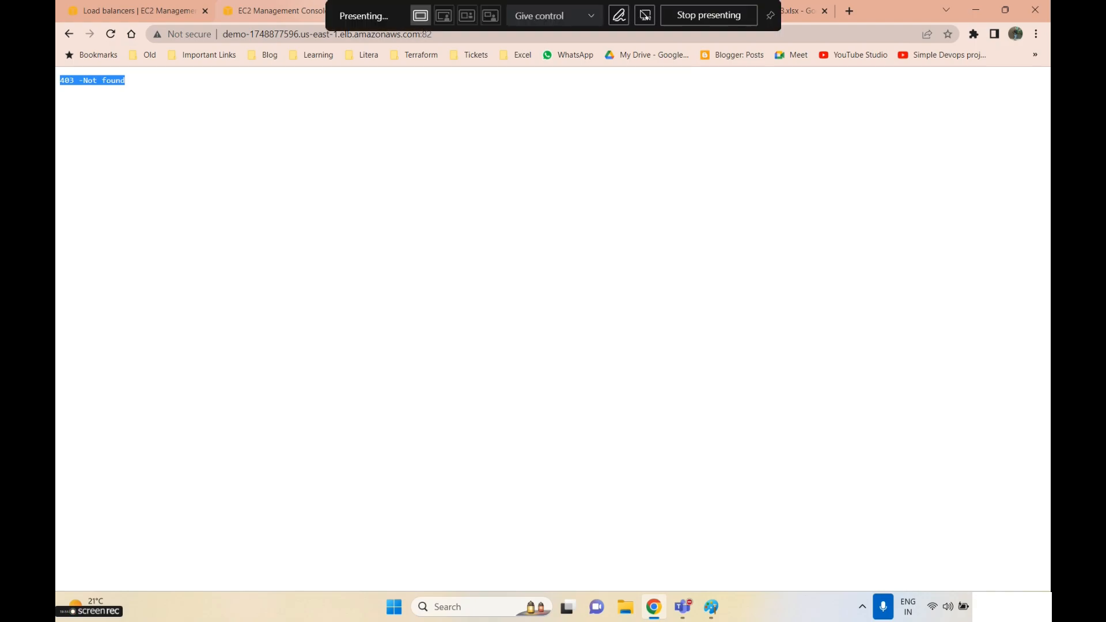
- Return to the demo load balancer's console page and review its listeners and their default routing rules
click(261, 10)
scroll(442, 320, up, 5)
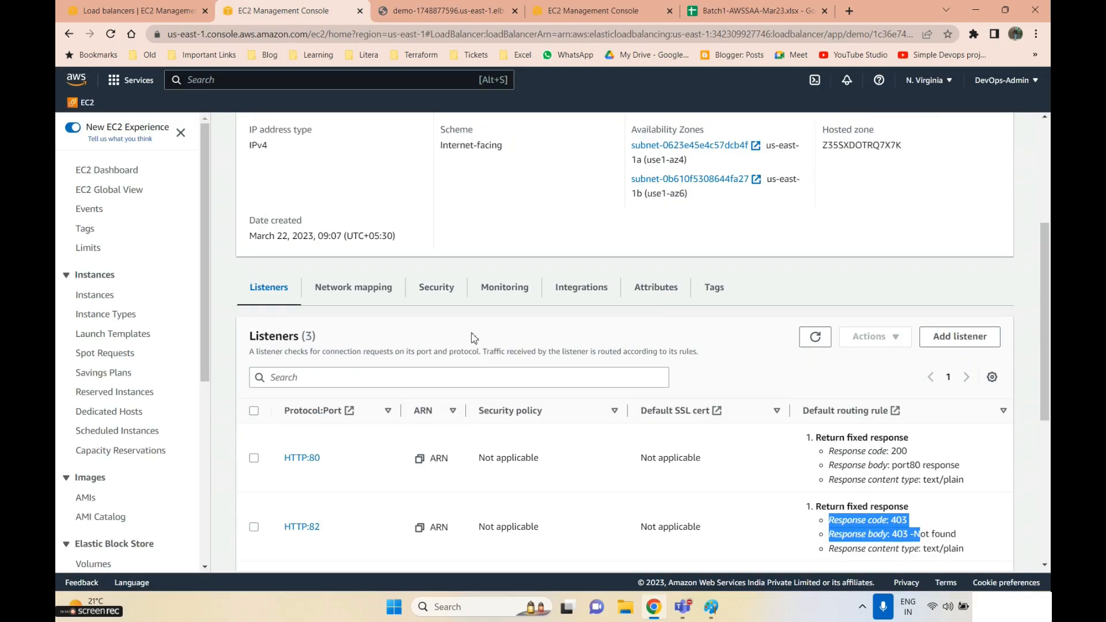
scroll(318, 367, up, 1)
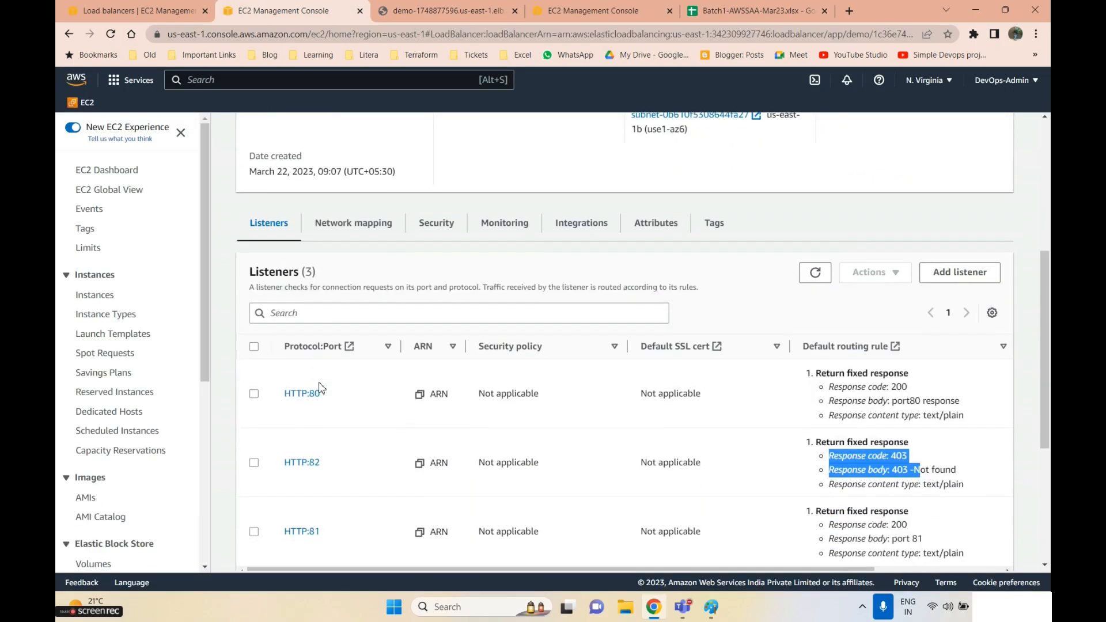
scroll(601, 457, up, 1)
scroll(501, 396, down, 2)
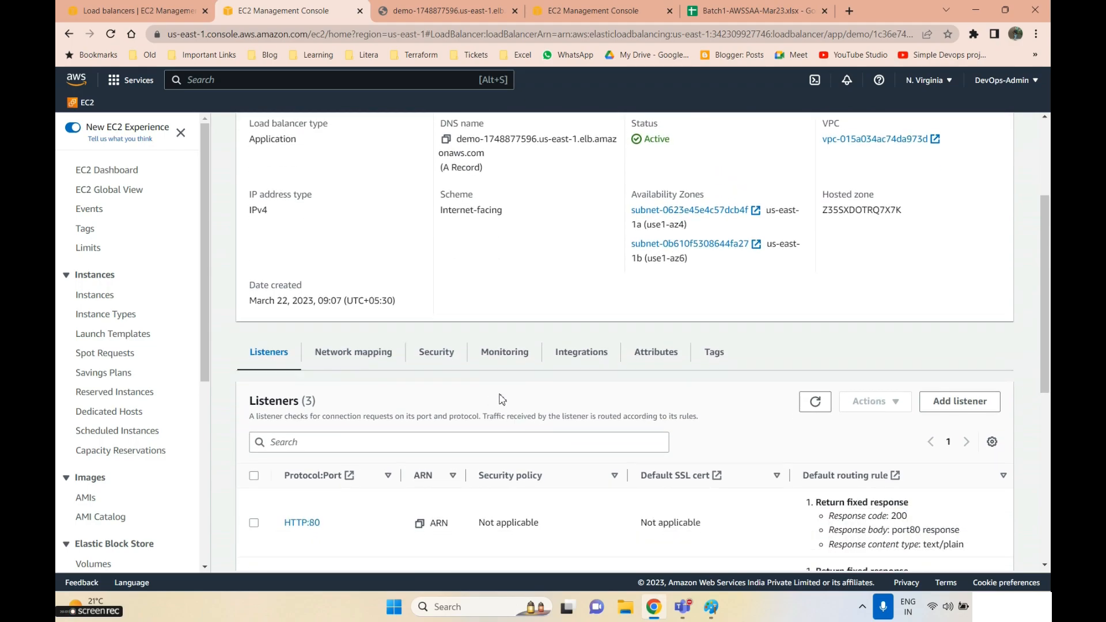
click(955, 338)
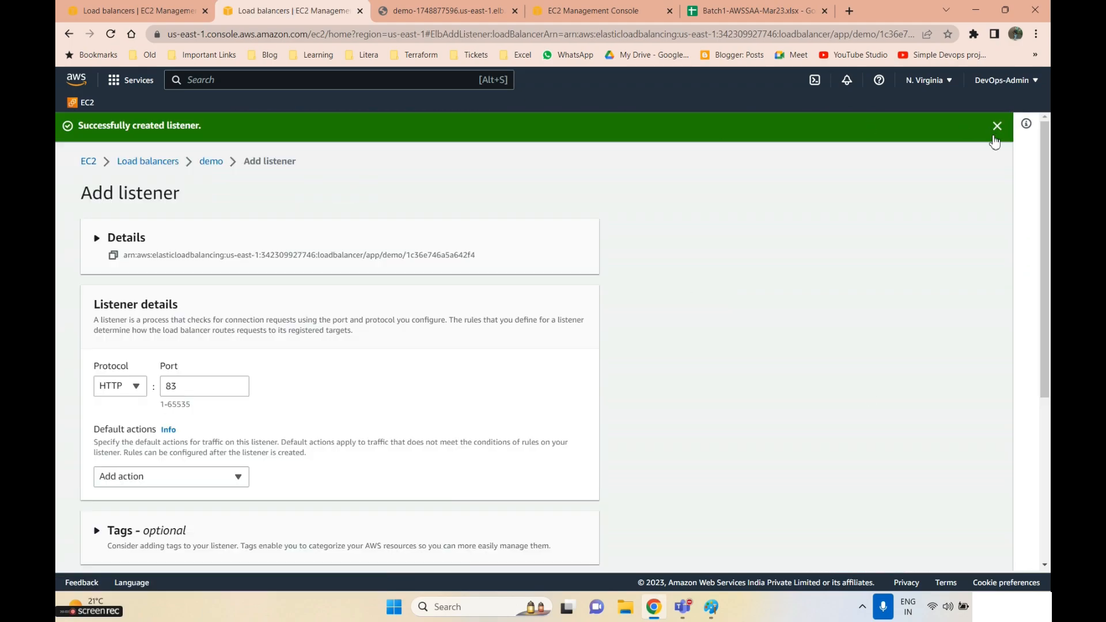
click(994, 129)
scroll(795, 327, down, 4)
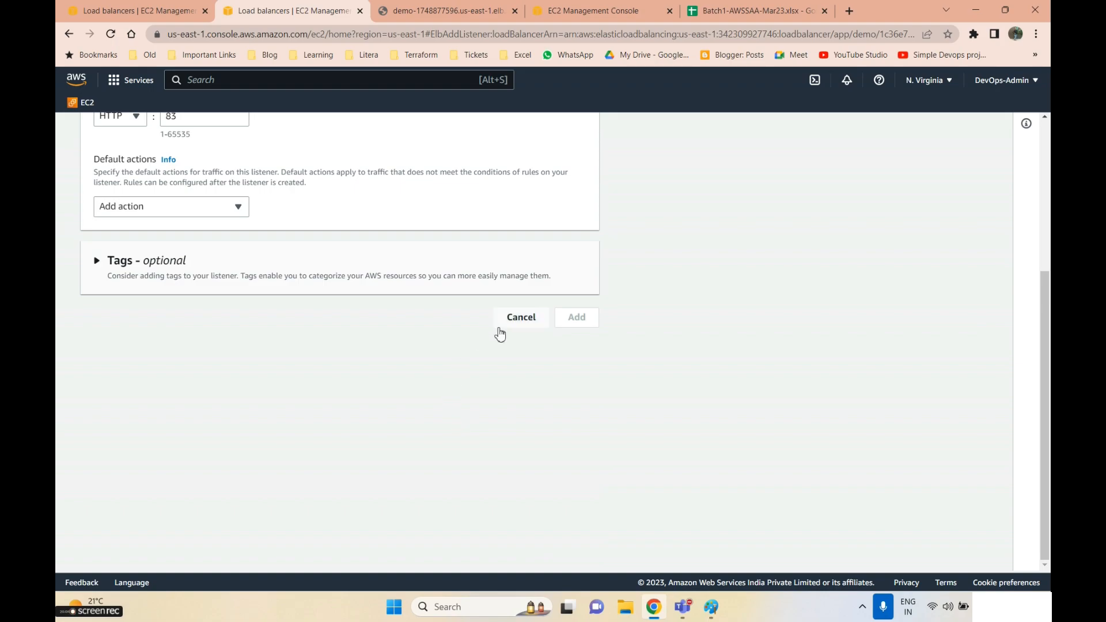
click(517, 317)
click(690, 402)
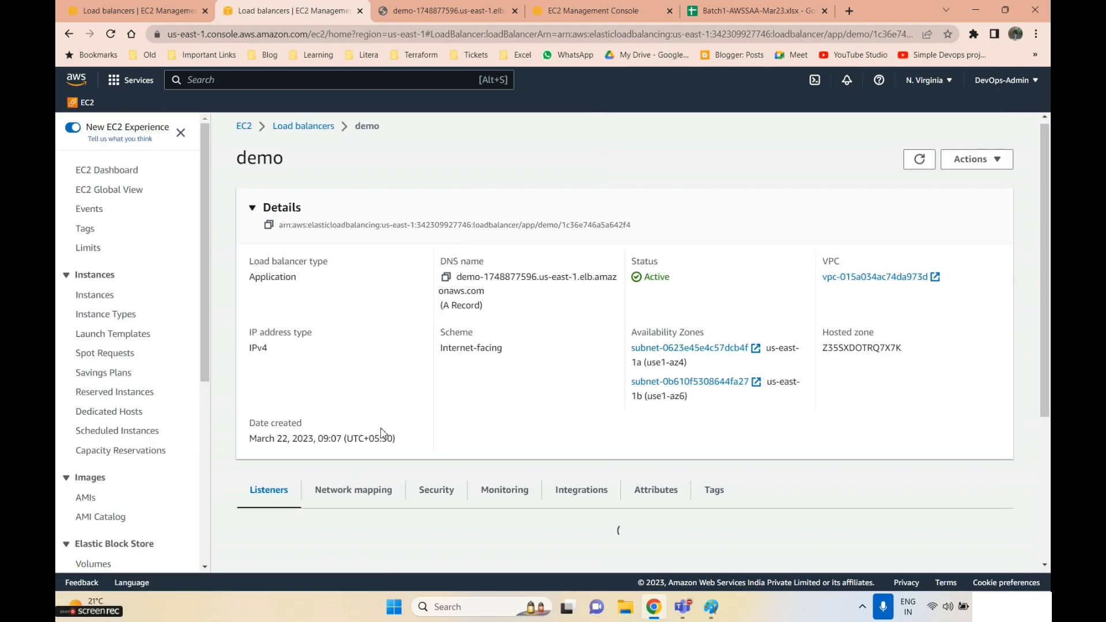
scroll(346, 461, down, 8)
click(254, 349)
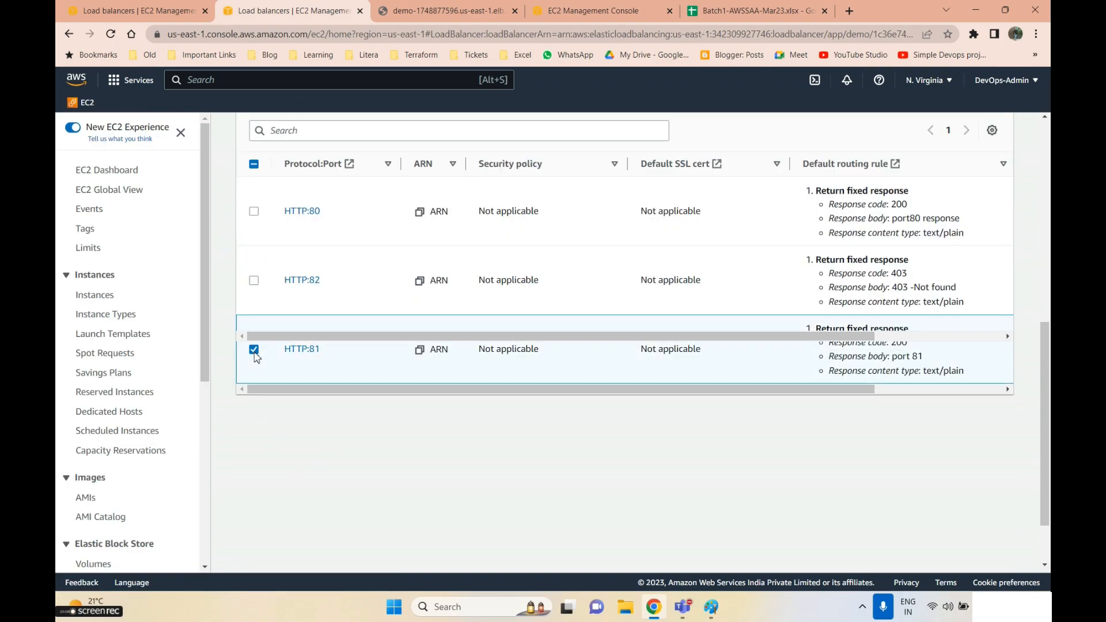
click(254, 281)
scroll(714, 144, up, 2)
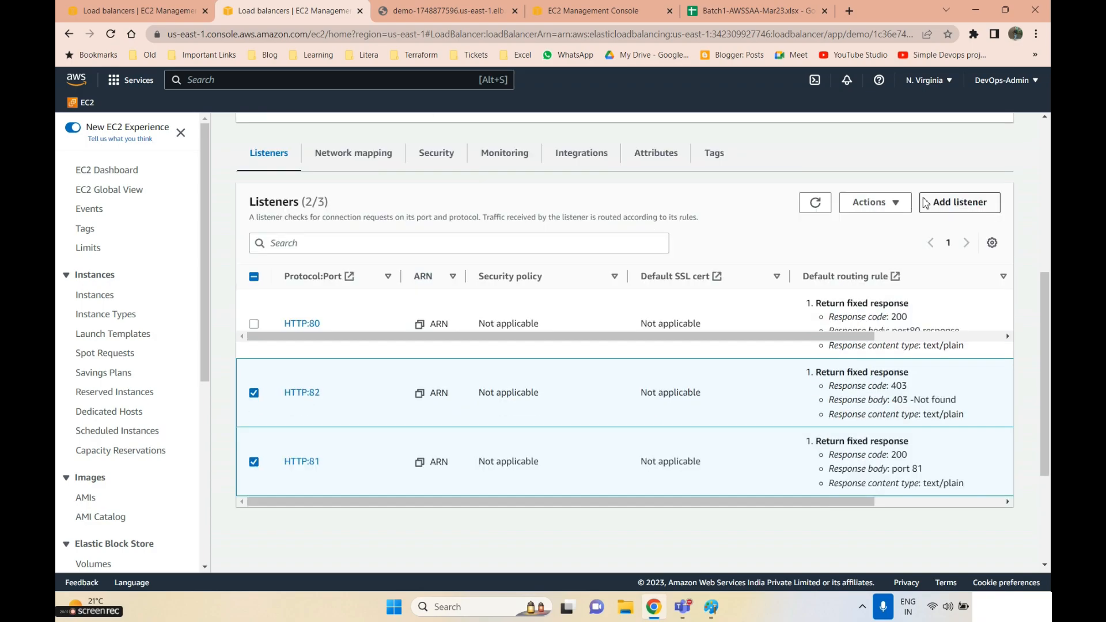
click(961, 220)
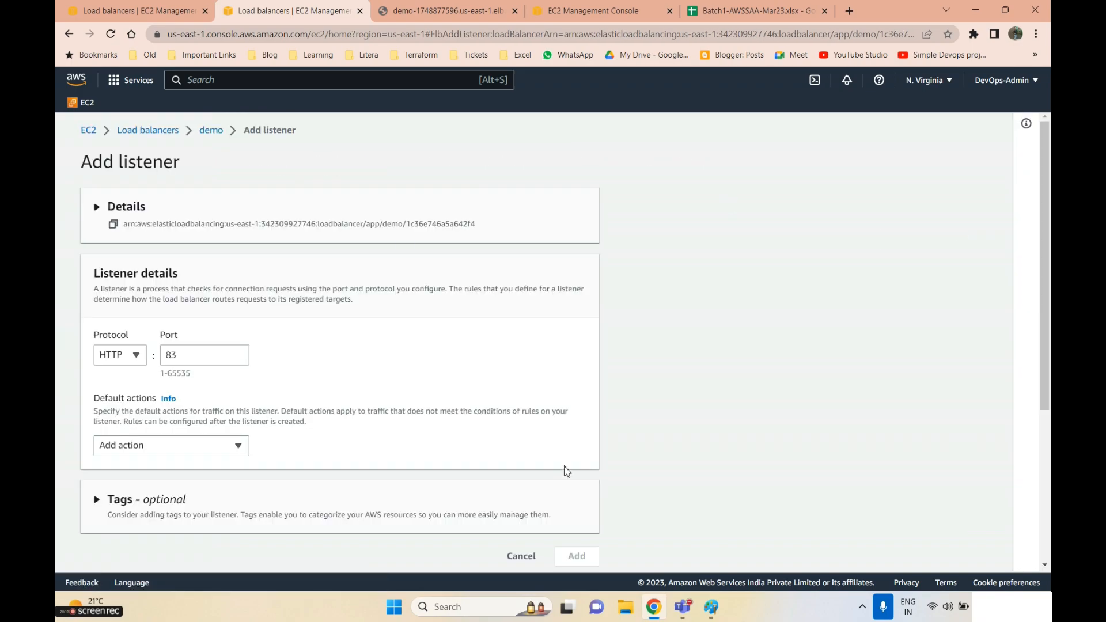
scroll(562, 468, down, 5)
click(522, 318)
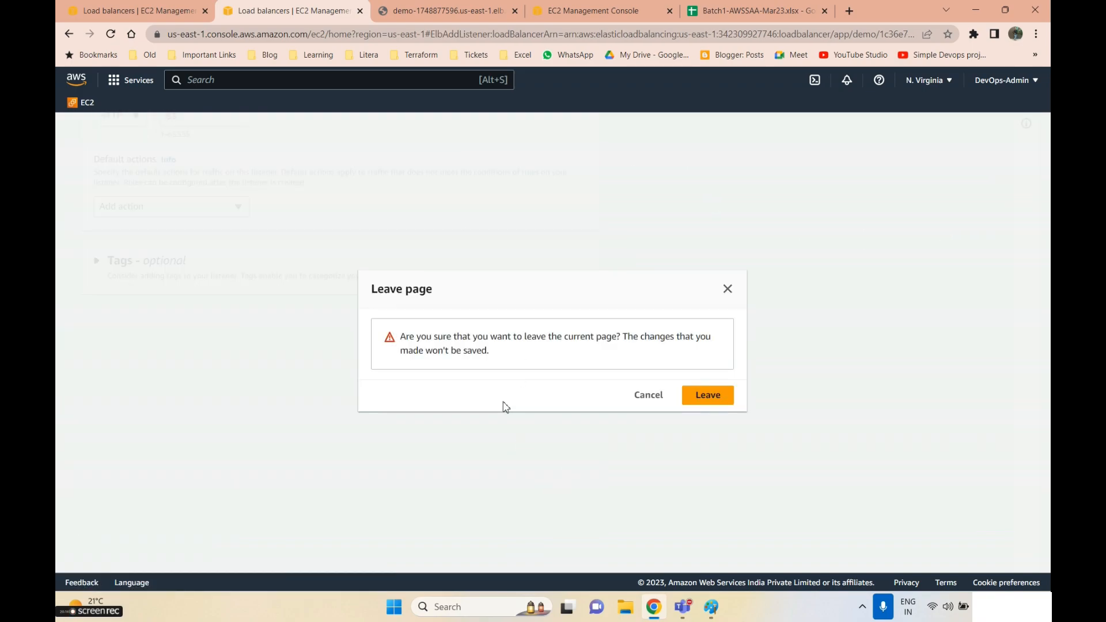
click(711, 397)
- Delete the HTTP:82 and HTTP:81 listeners from the demo load balancer, entering "confirm" to approve the deletion
scroll(447, 419, down, 6)
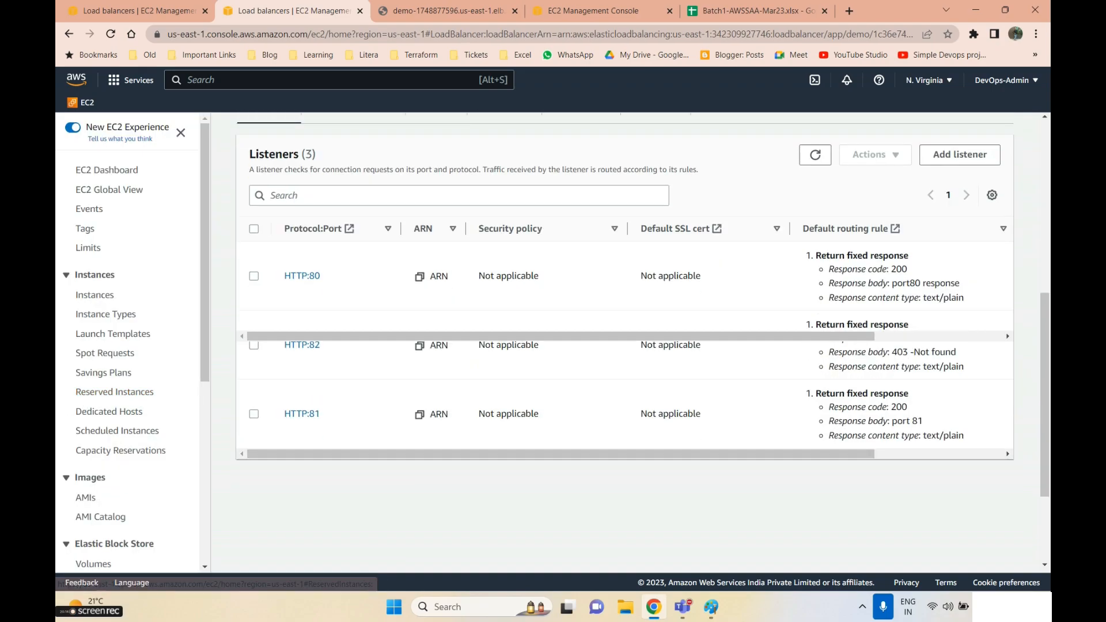
click(253, 345)
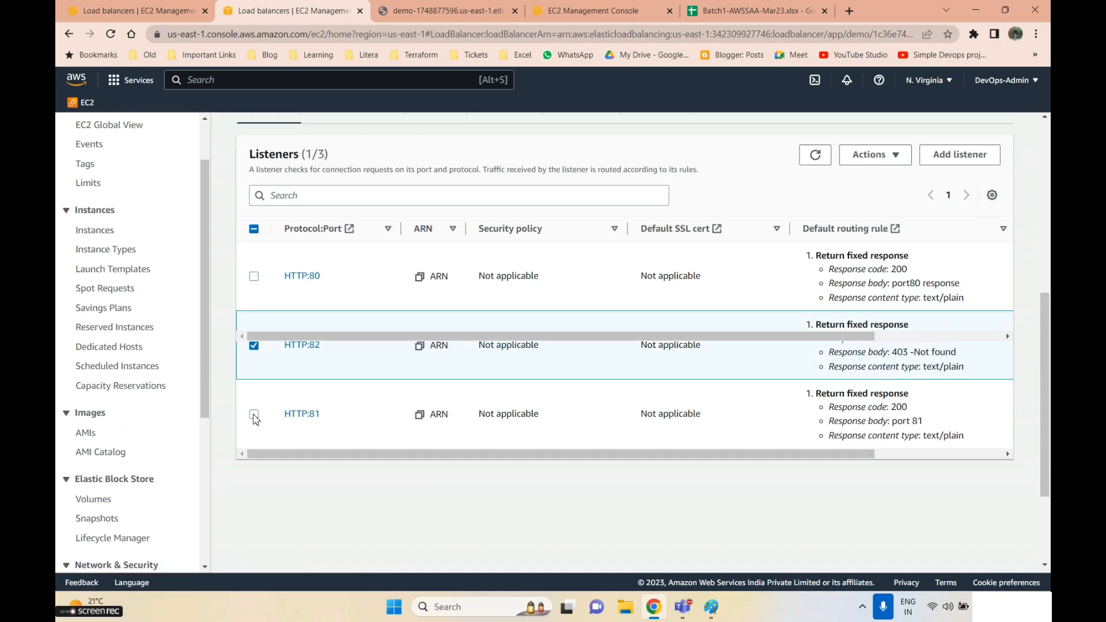
click(254, 414)
click(871, 155)
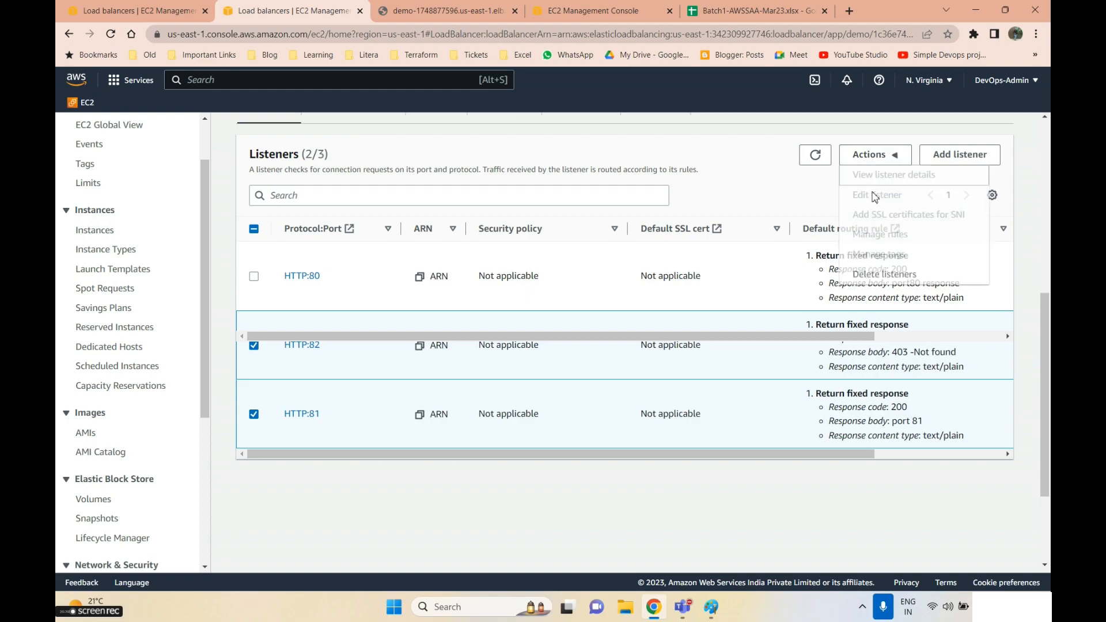
click(869, 278)
click(617, 379)
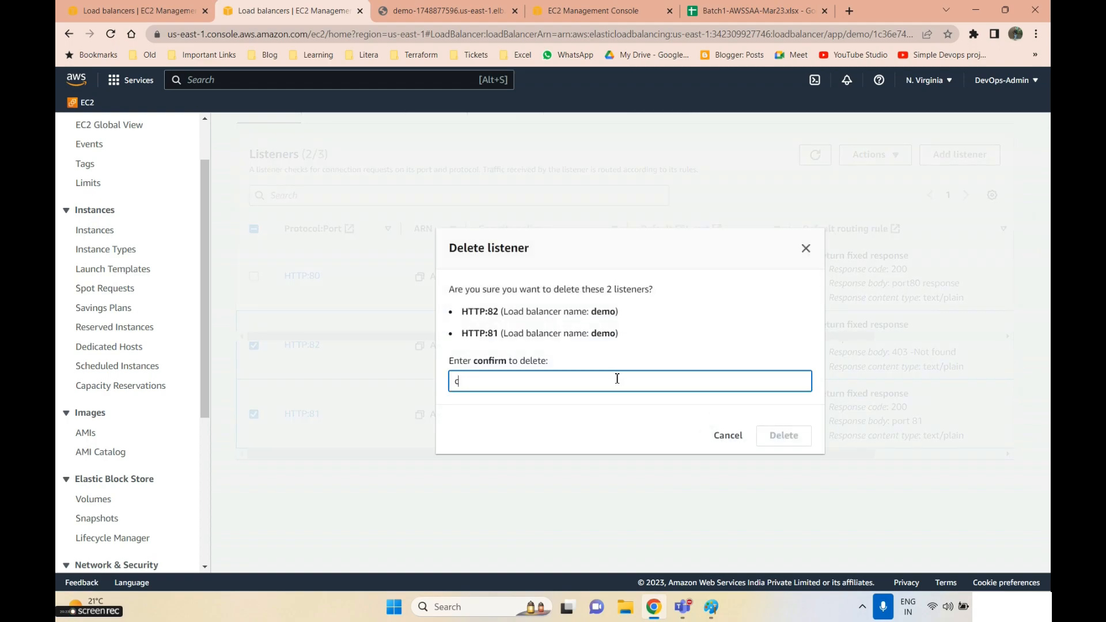
text(confirm)
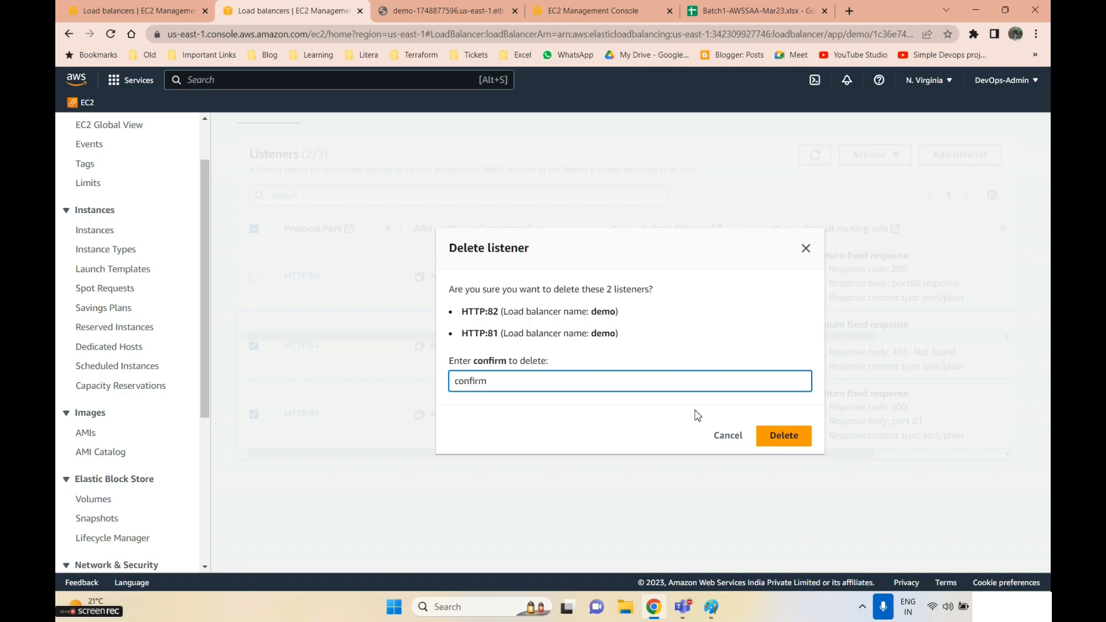
click(777, 439)
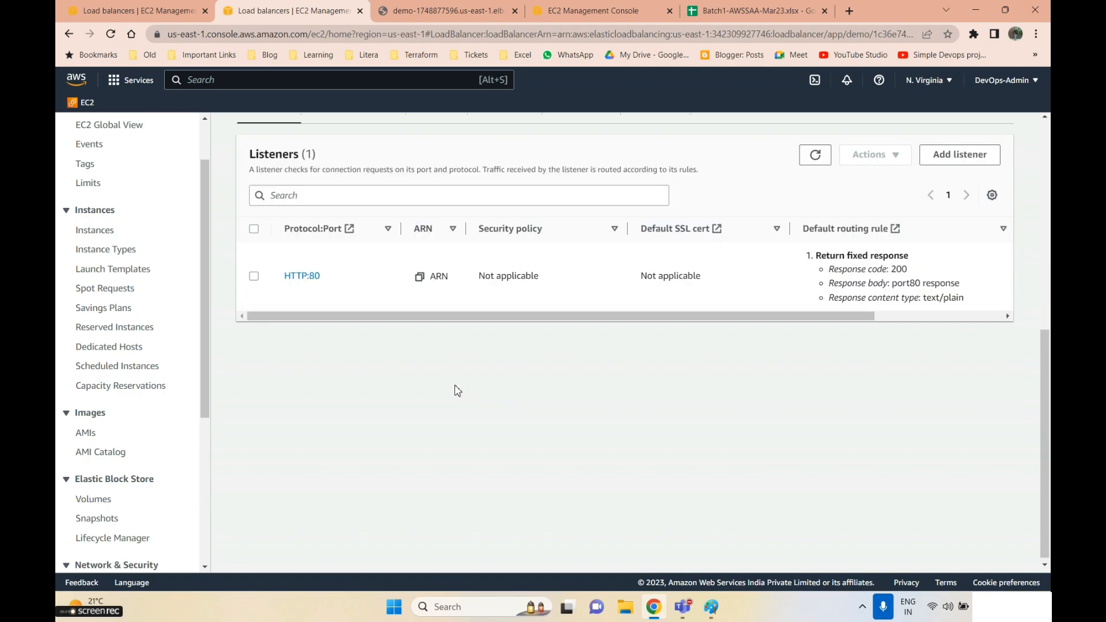
- Open the HTTP:80 listener for editing and remove its fixed response default action
click(300, 279)
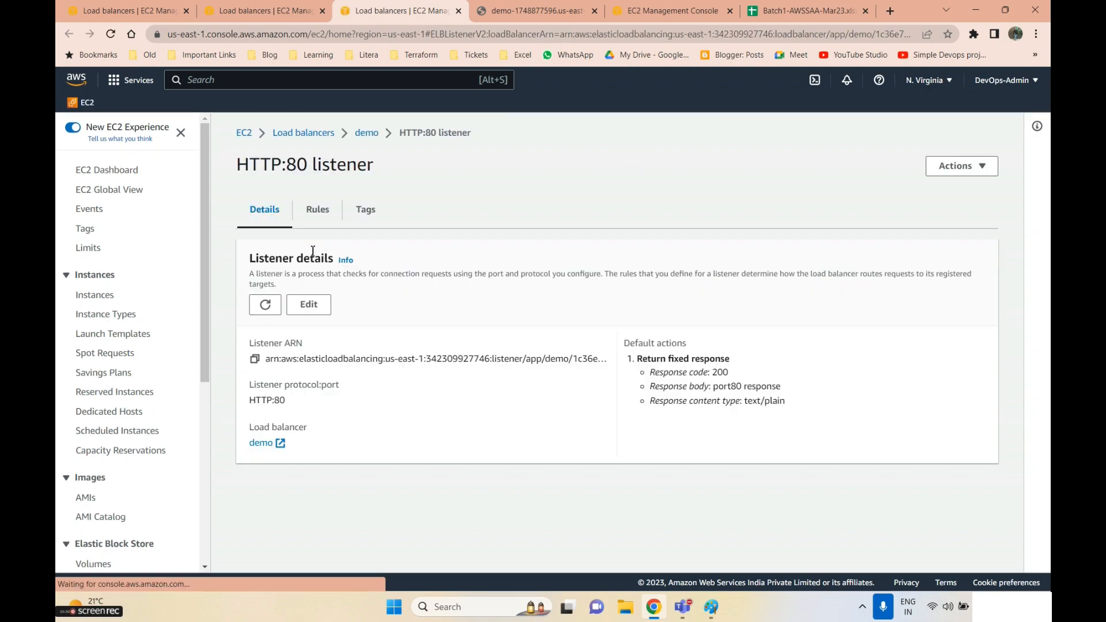
click(311, 307)
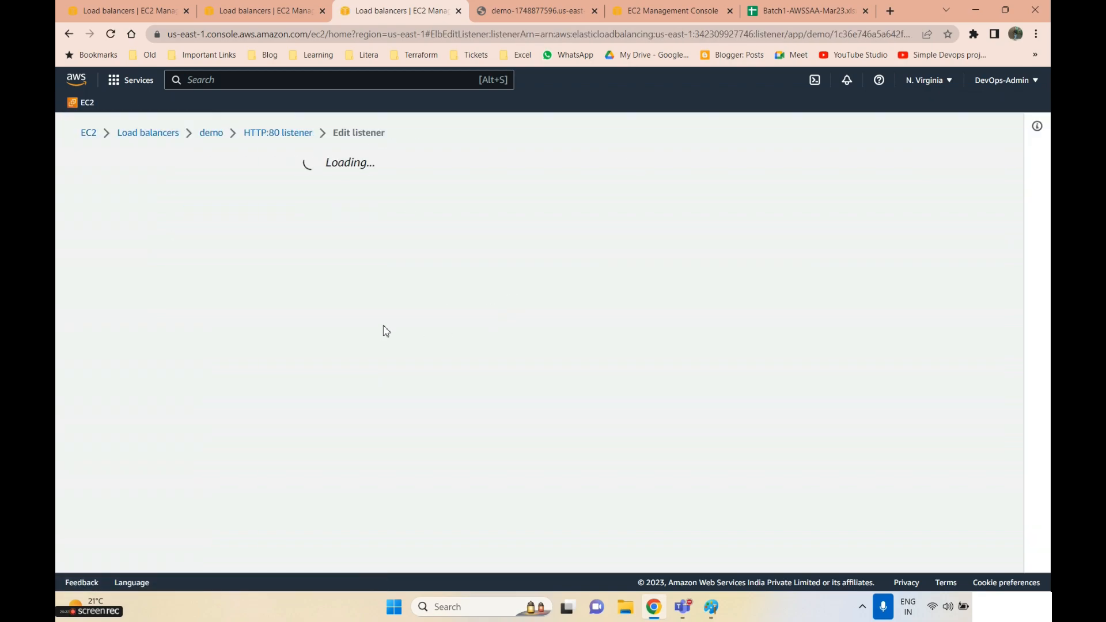
scroll(182, 330, down, 3)
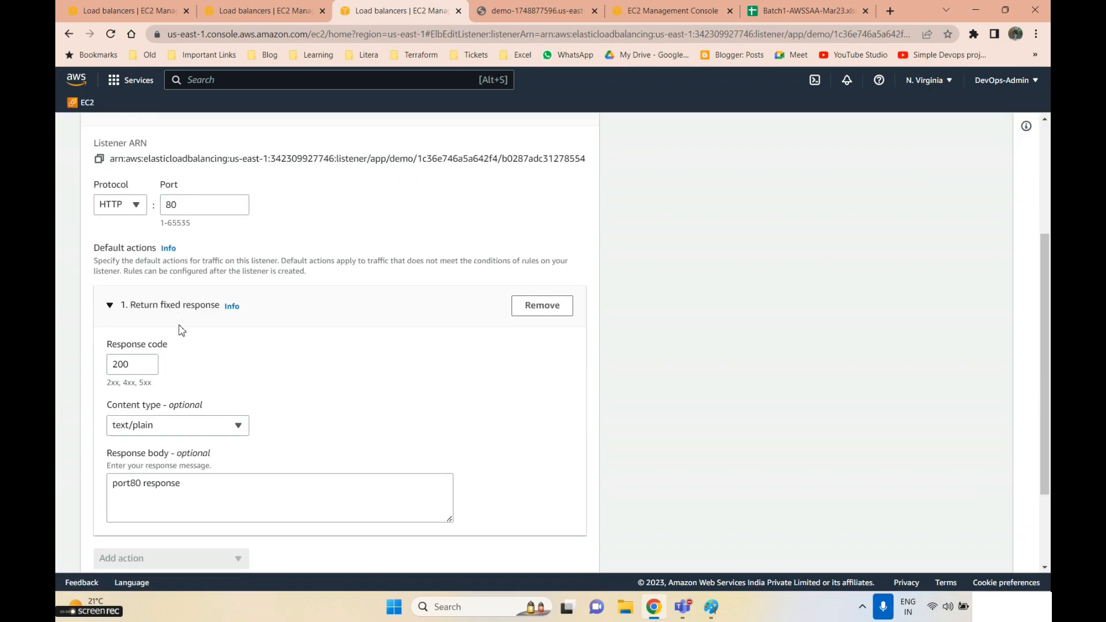
click(533, 308)
- Add a Forward default action to the demo2 target group and save the HTTP:80 listener
click(176, 446)
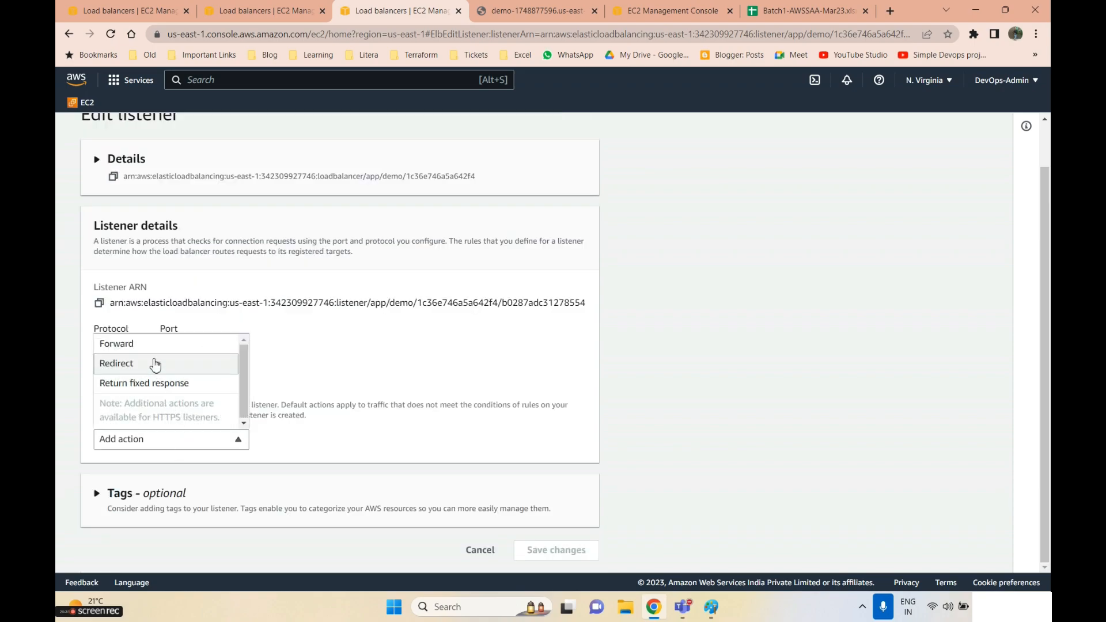
click(156, 352)
click(268, 337)
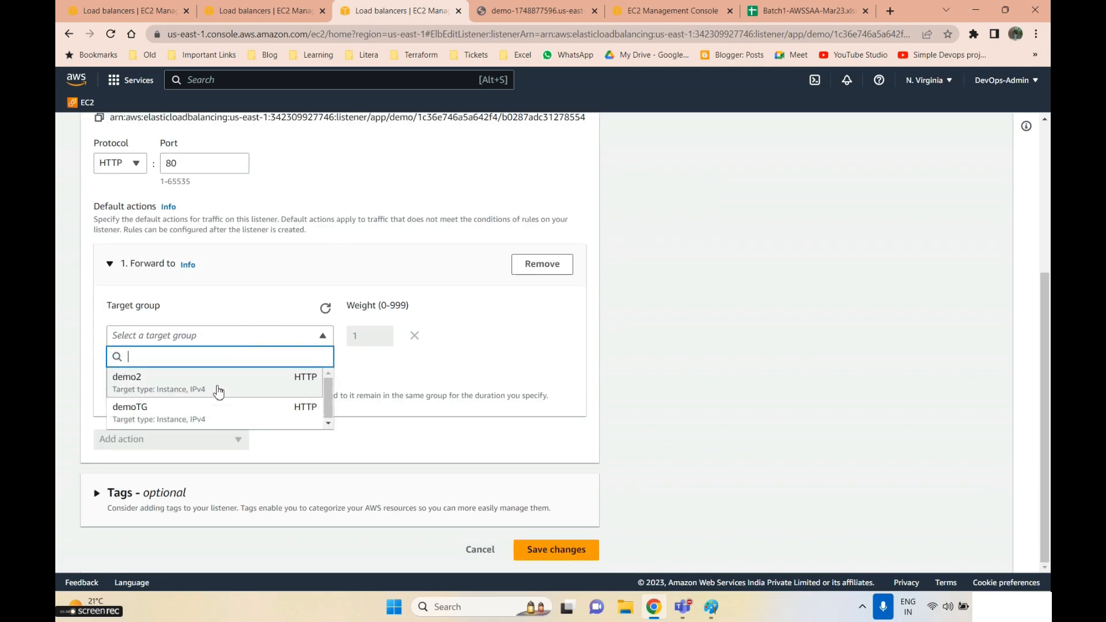
click(197, 384)
click(199, 385)
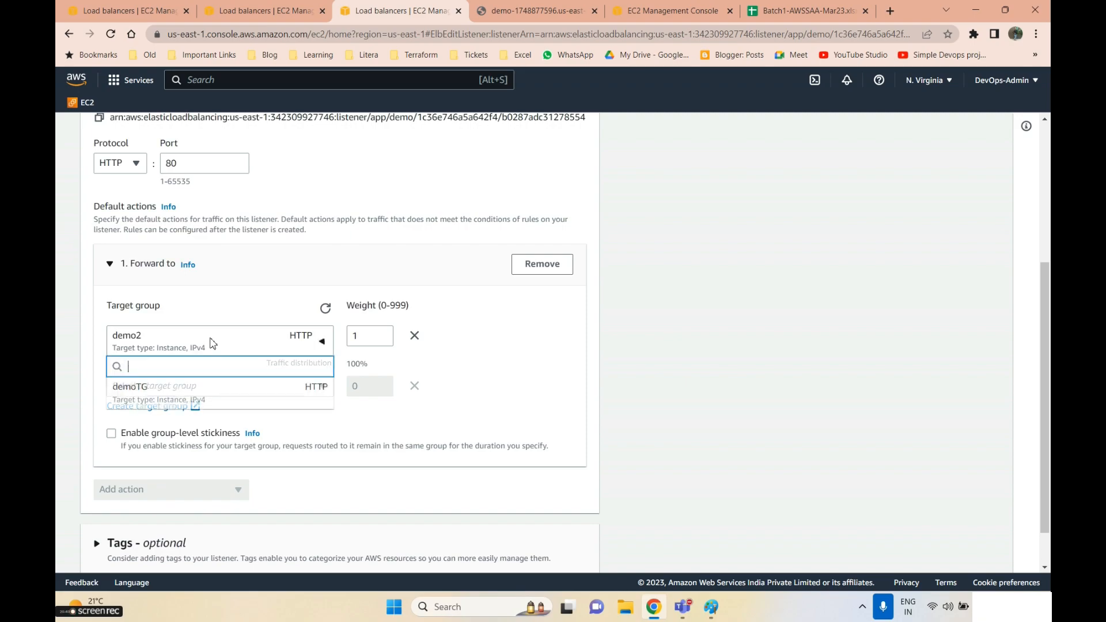
click(423, 392)
scroll(507, 472, down, 2)
click(581, 548)
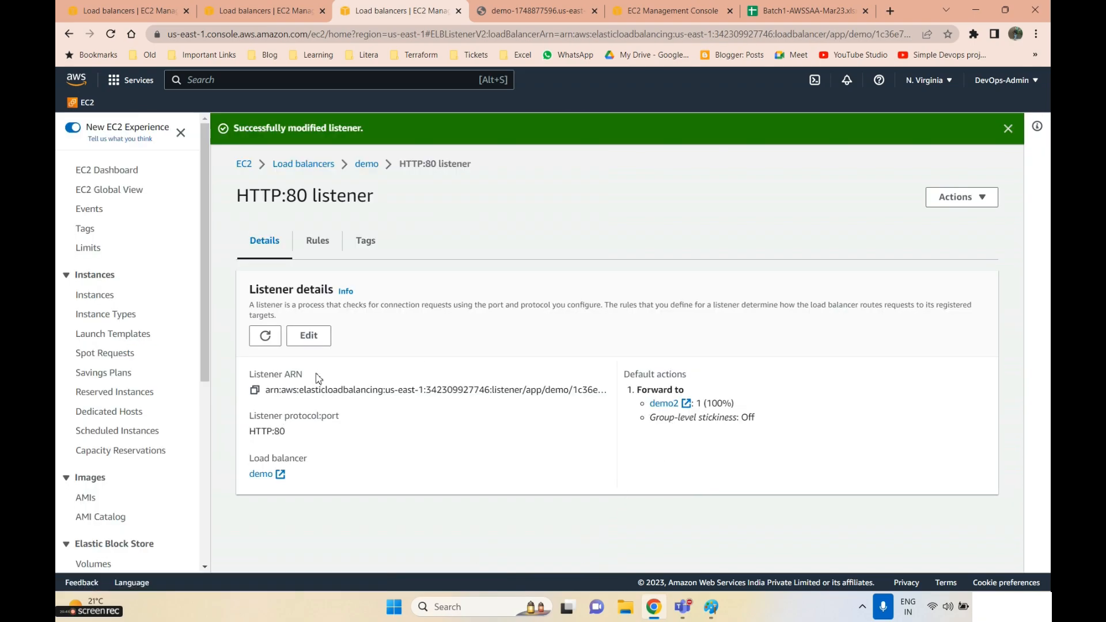
- Edit the listener to use port 81 and forward to the demoTG target group, and save the changes
click(310, 336)
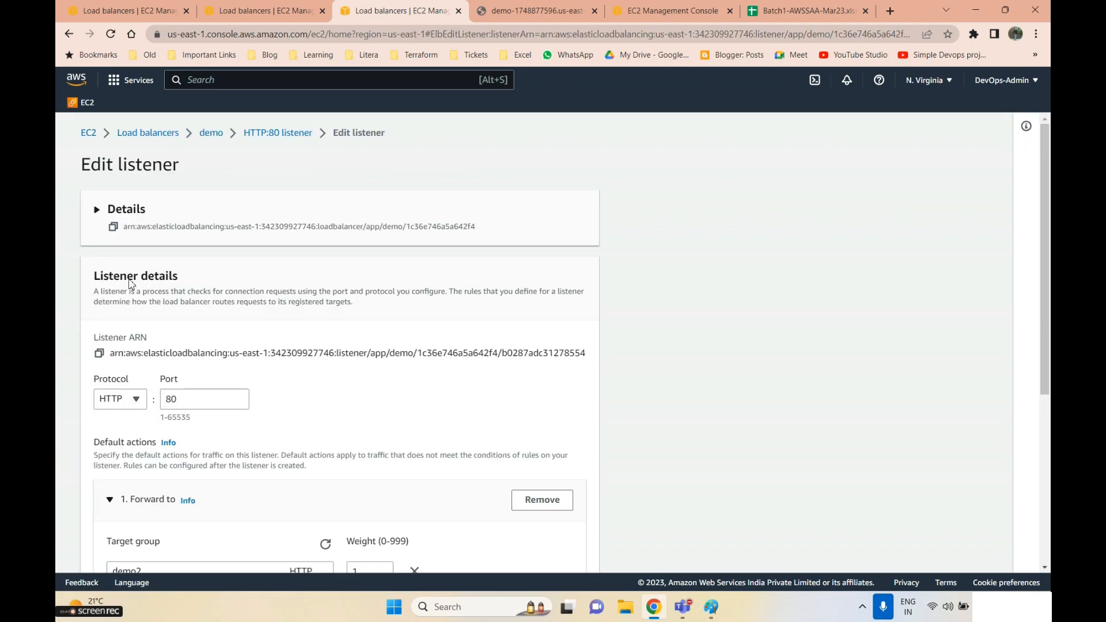
scroll(259, 322, down, 2)
click(201, 273)
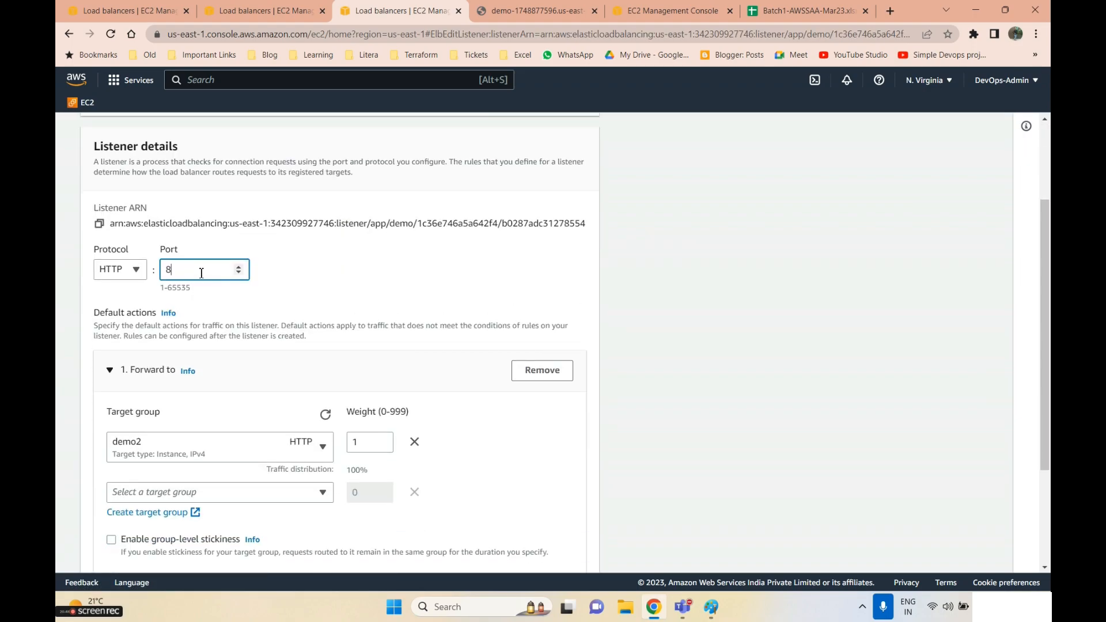
scroll(200, 329, down, 3)
click(202, 339)
click(157, 272)
click(156, 285)
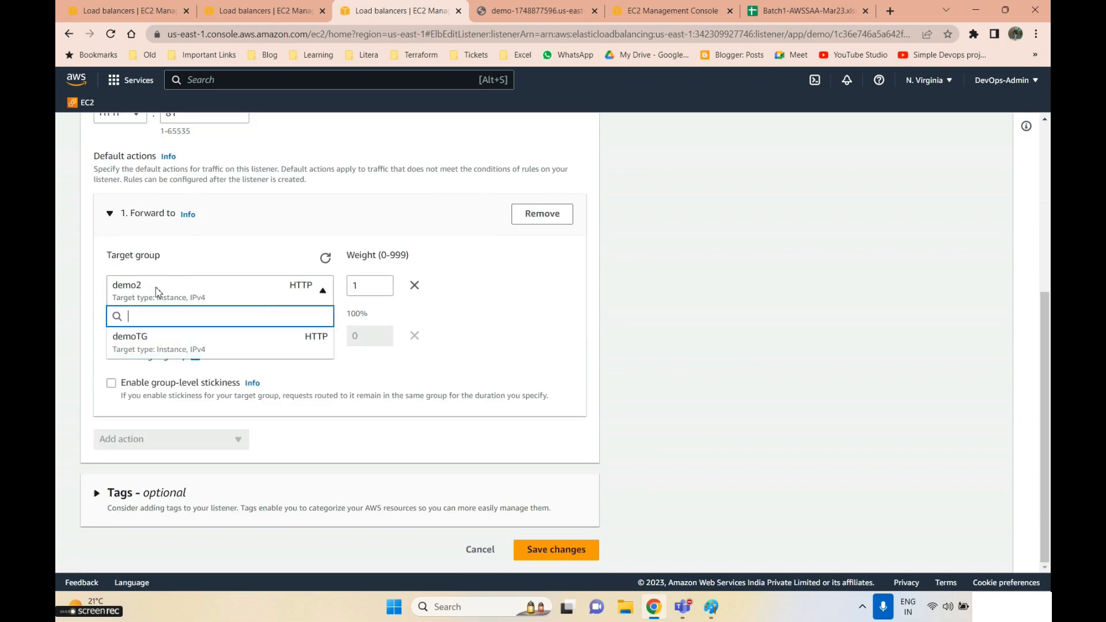
click(153, 335)
click(155, 336)
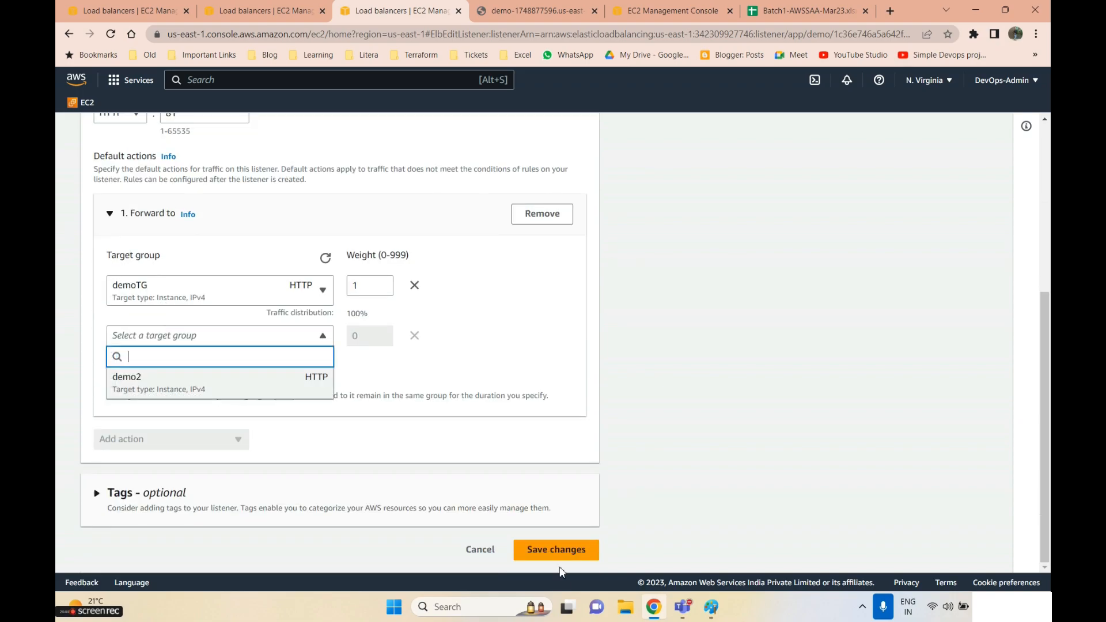
click(555, 549)
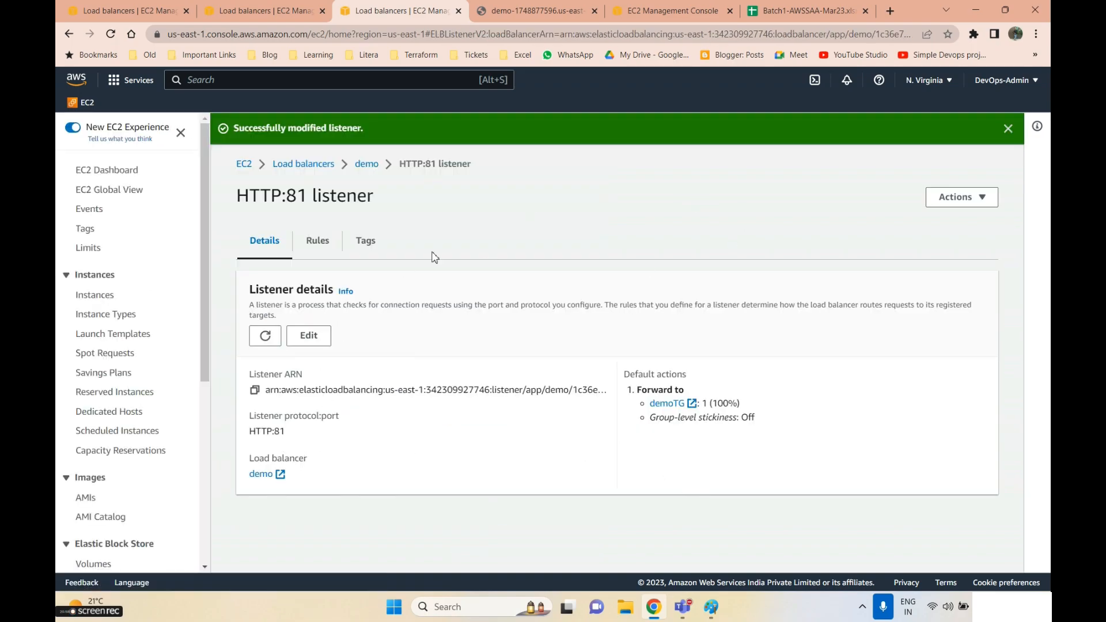
- Reopen the HTTP:81 listener from the demo load balancer, set its port to 80 and save the changes
click(375, 168)
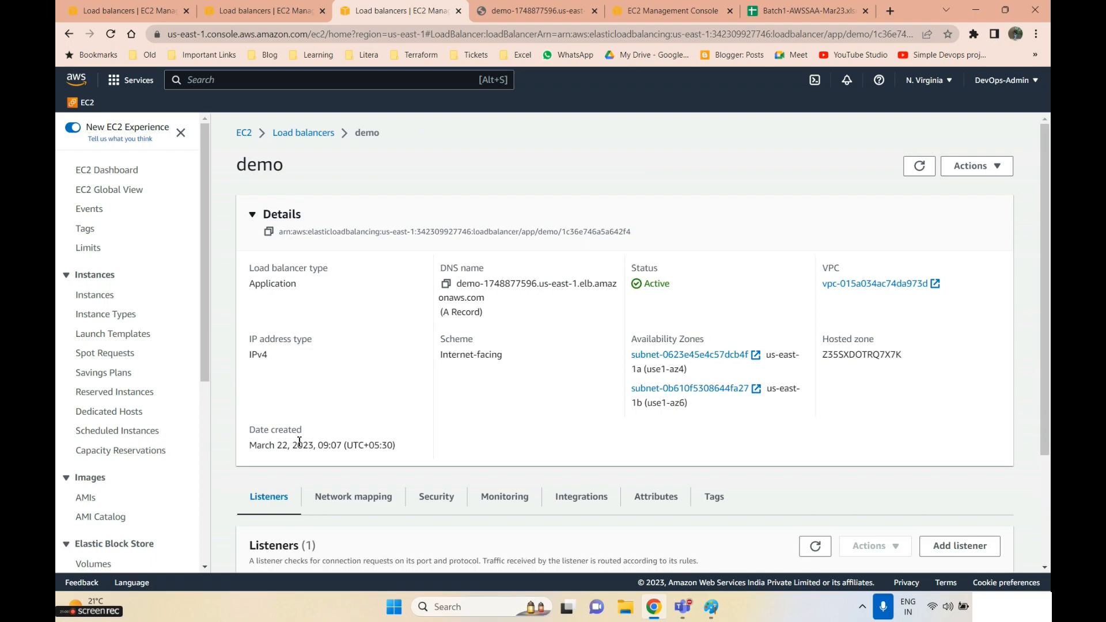
scroll(303, 486, down, 3)
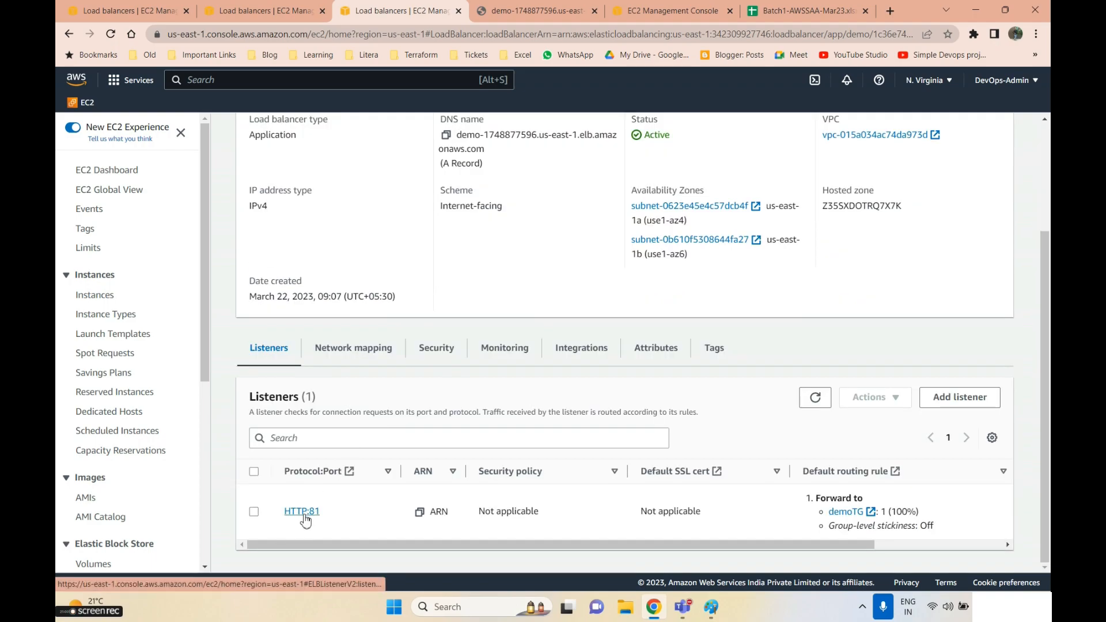
click(302, 512)
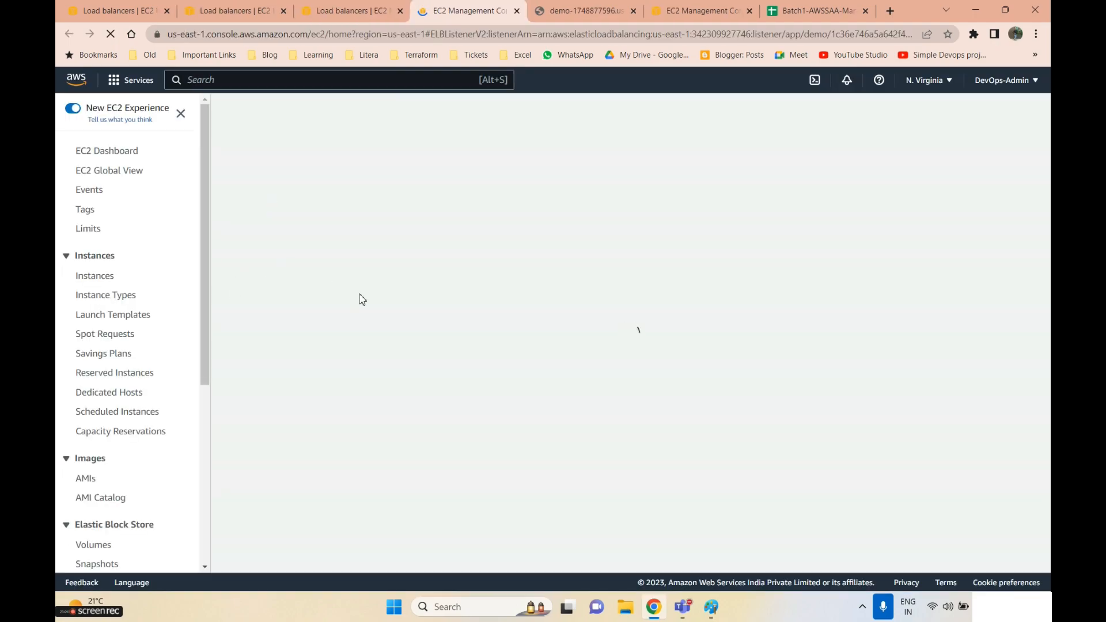
click(317, 314)
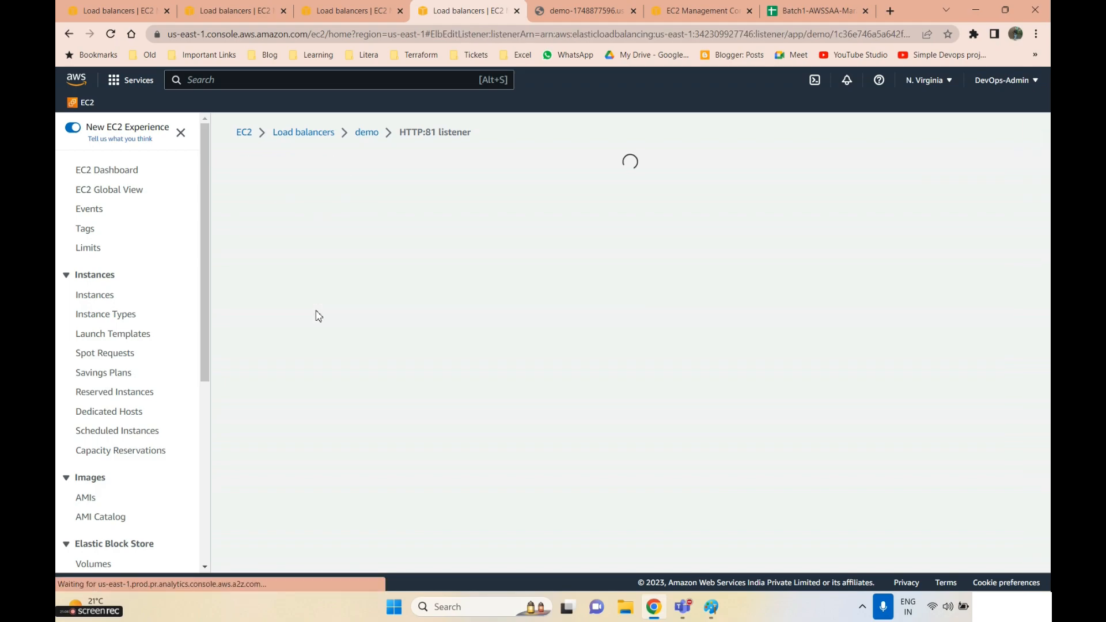
scroll(198, 383, down, 1)
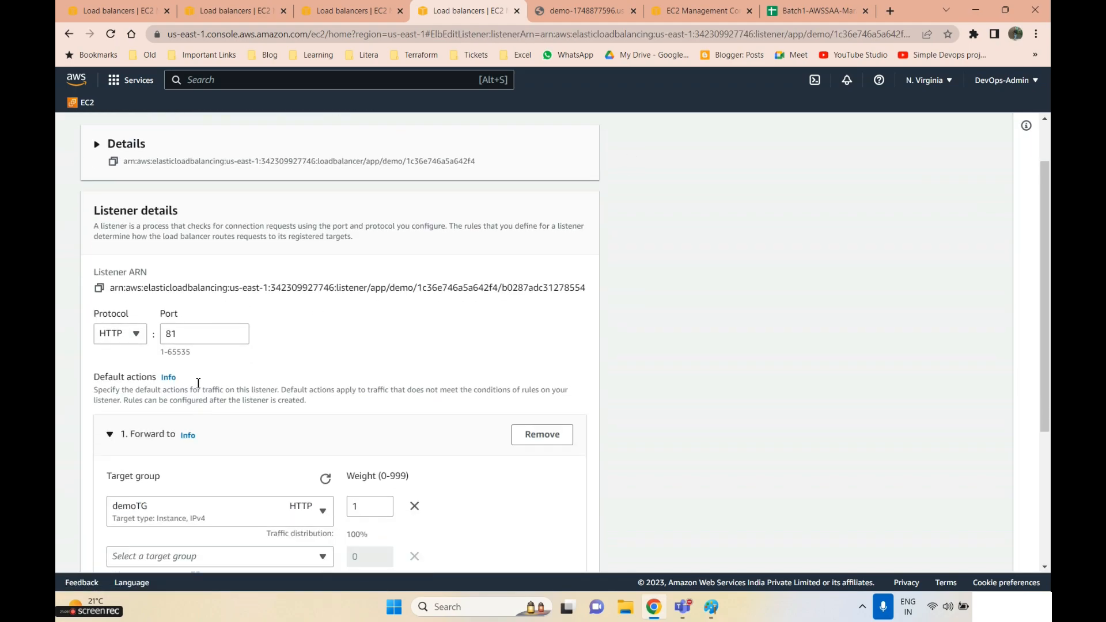
click(192, 339)
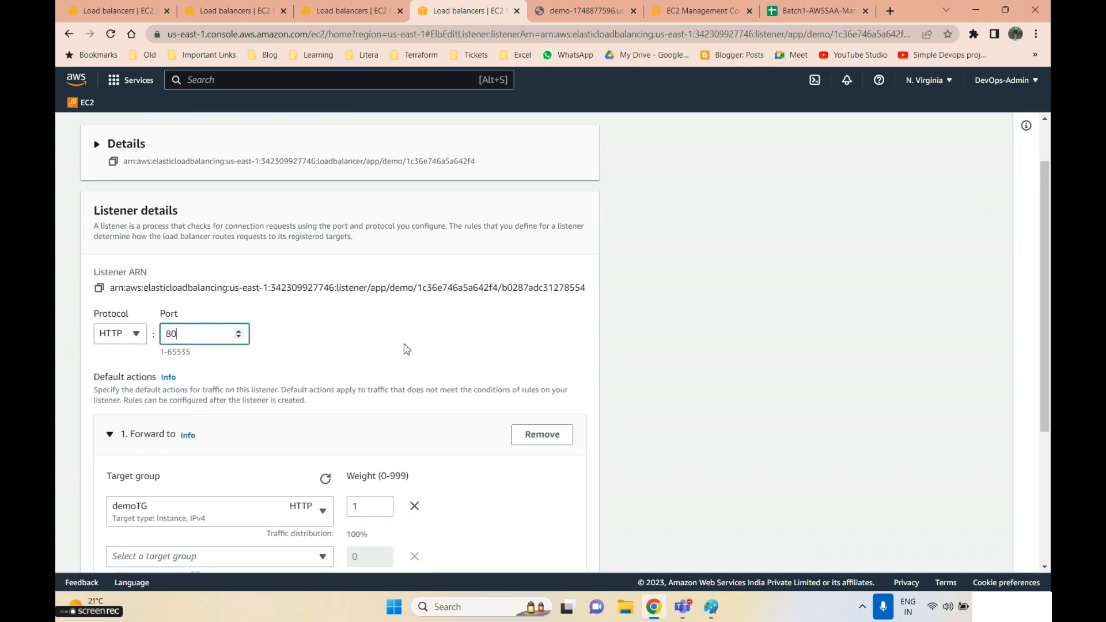
scroll(406, 348, down, 4)
click(531, 549)
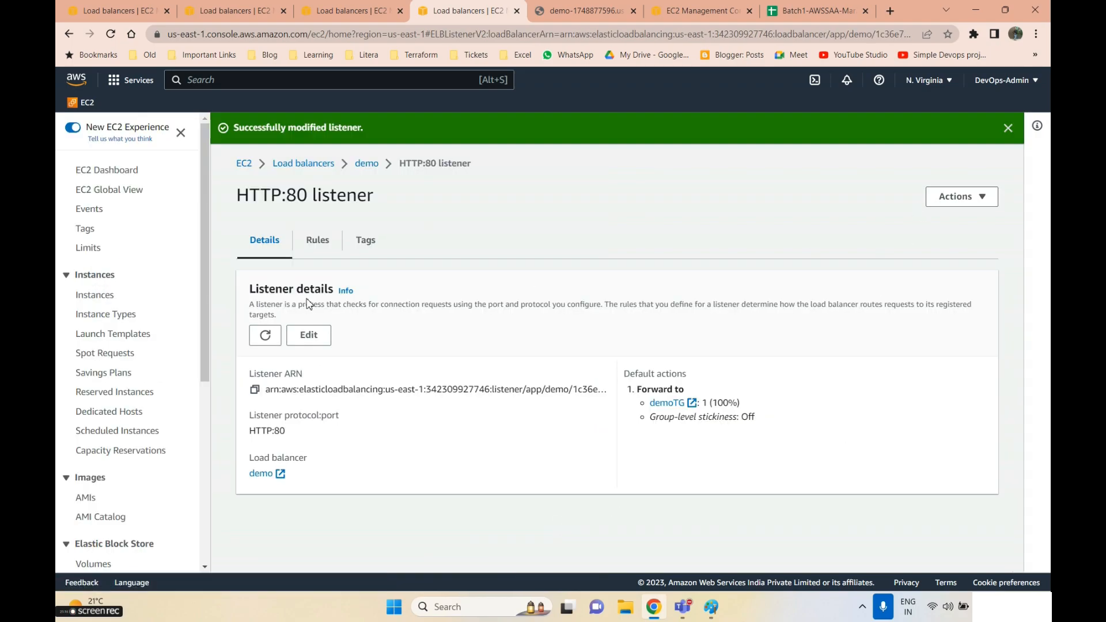
- Add an HTTP listener on port 81 to the demo load balancer, with its default action forwarding to the demo2 target group
click(369, 164)
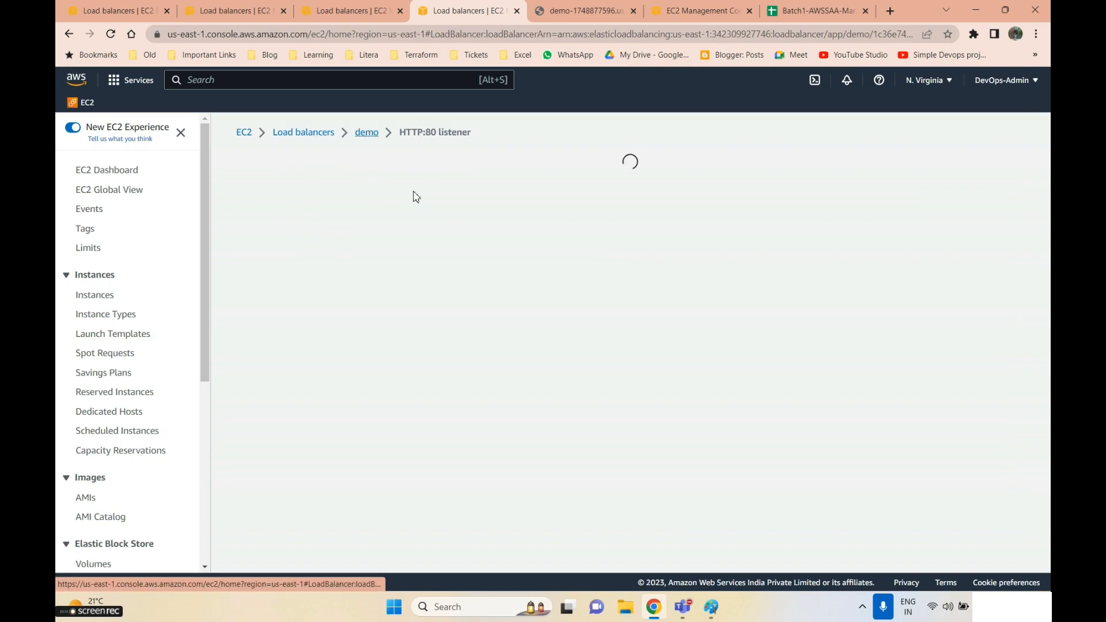
scroll(657, 462, down, 3)
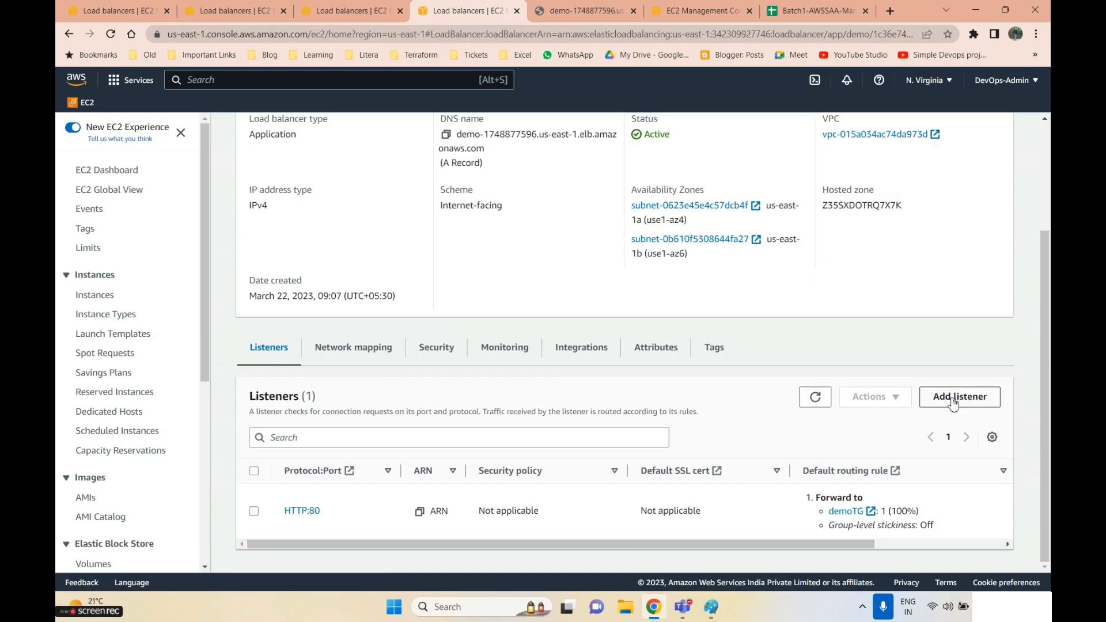
click(960, 465)
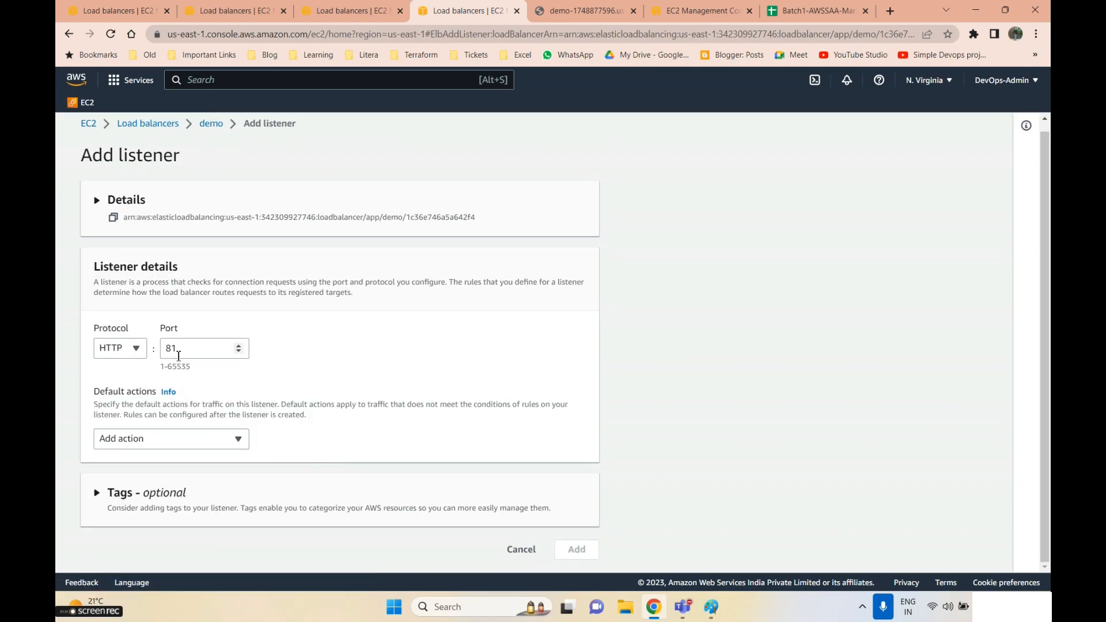
click(136, 352)
click(180, 350)
click(183, 438)
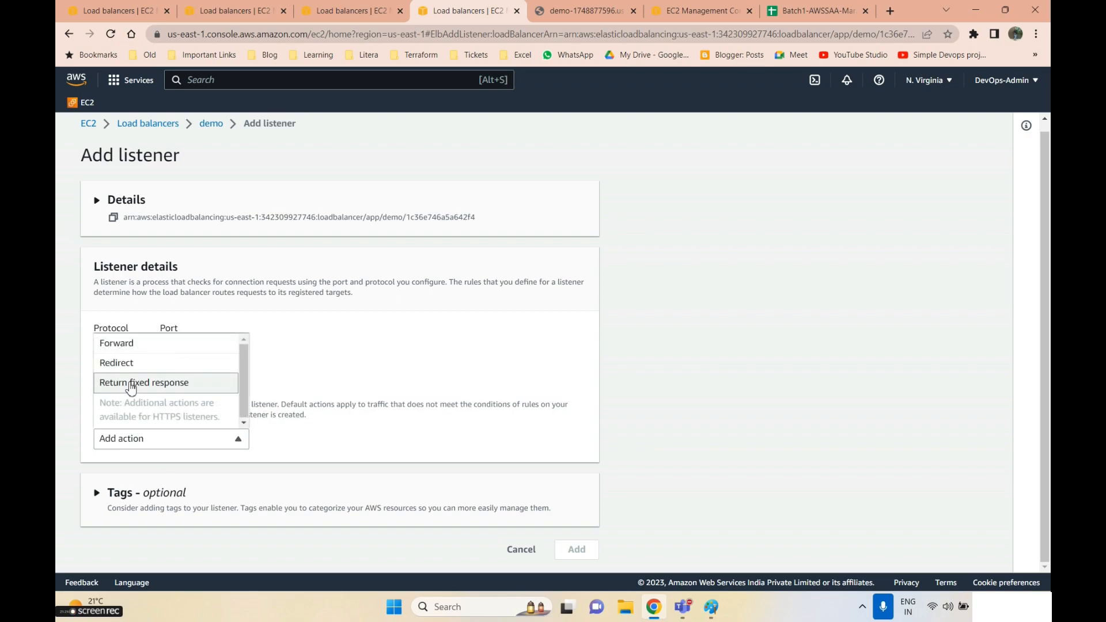
click(132, 347)
scroll(358, 391, down, 3)
click(196, 339)
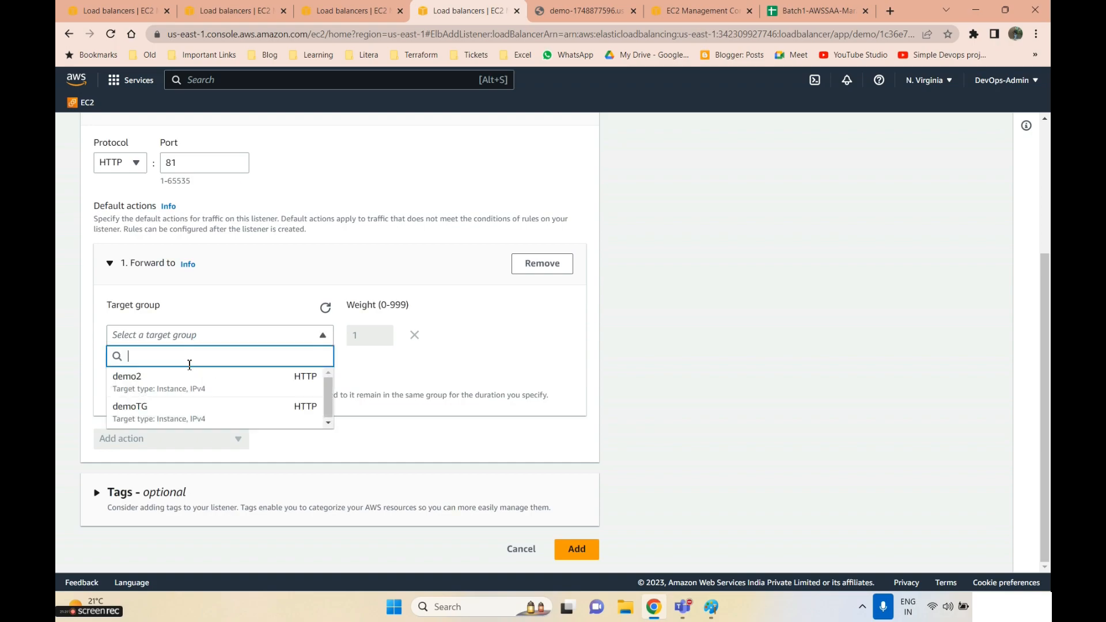
key(Return)
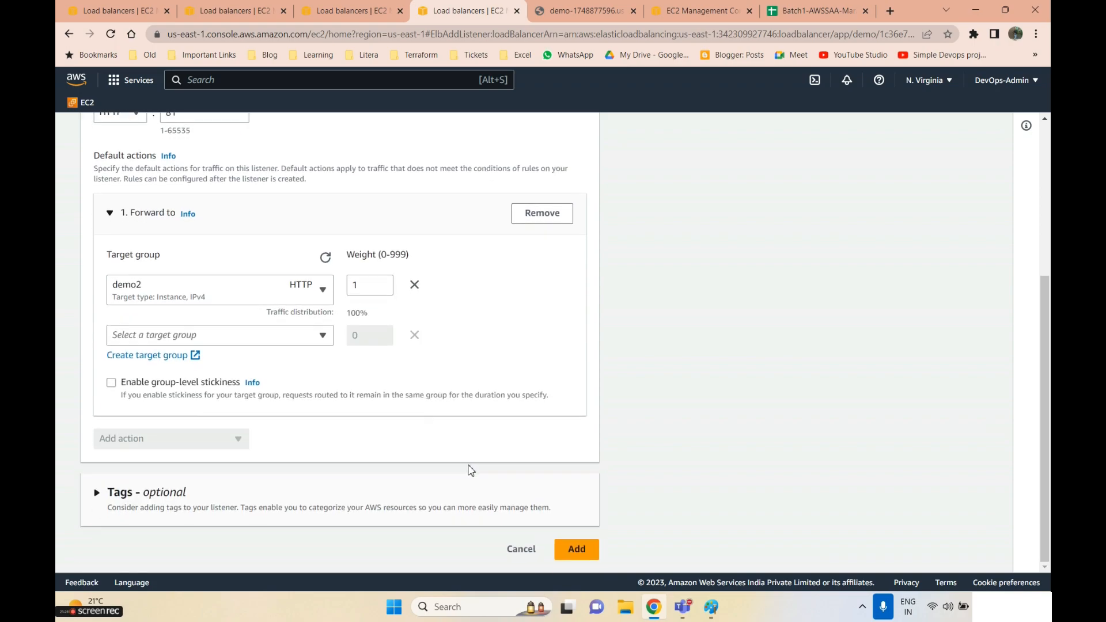
click(568, 550)
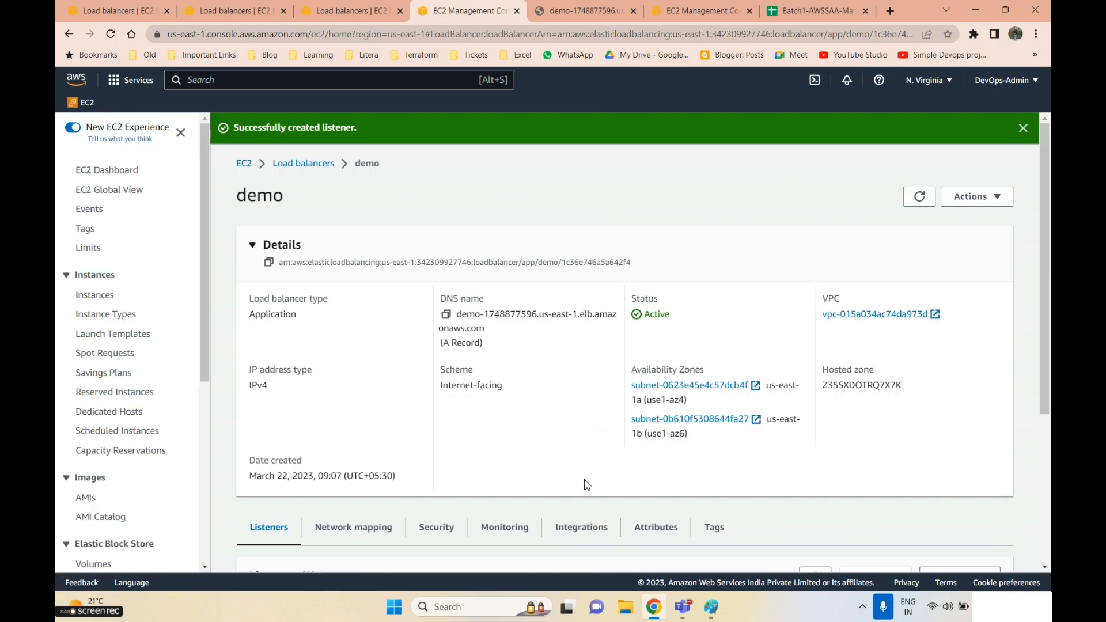
- Review the demo load balancer's DNS name and the target group each of its listeners forwards to
scroll(587, 484, down, 4)
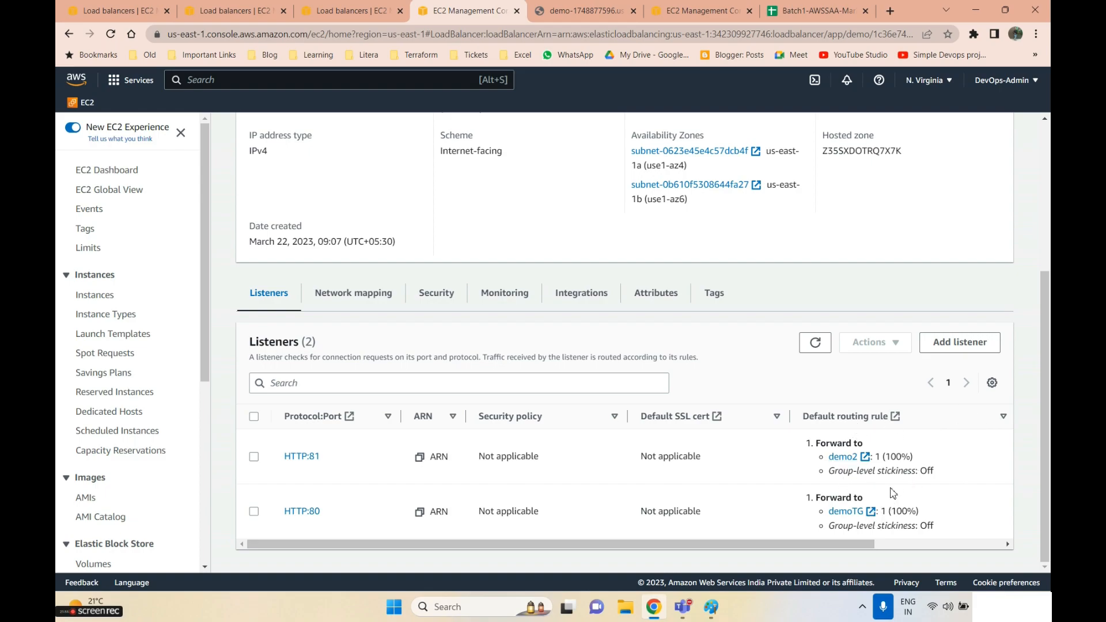
scroll(462, 240, up, 2)
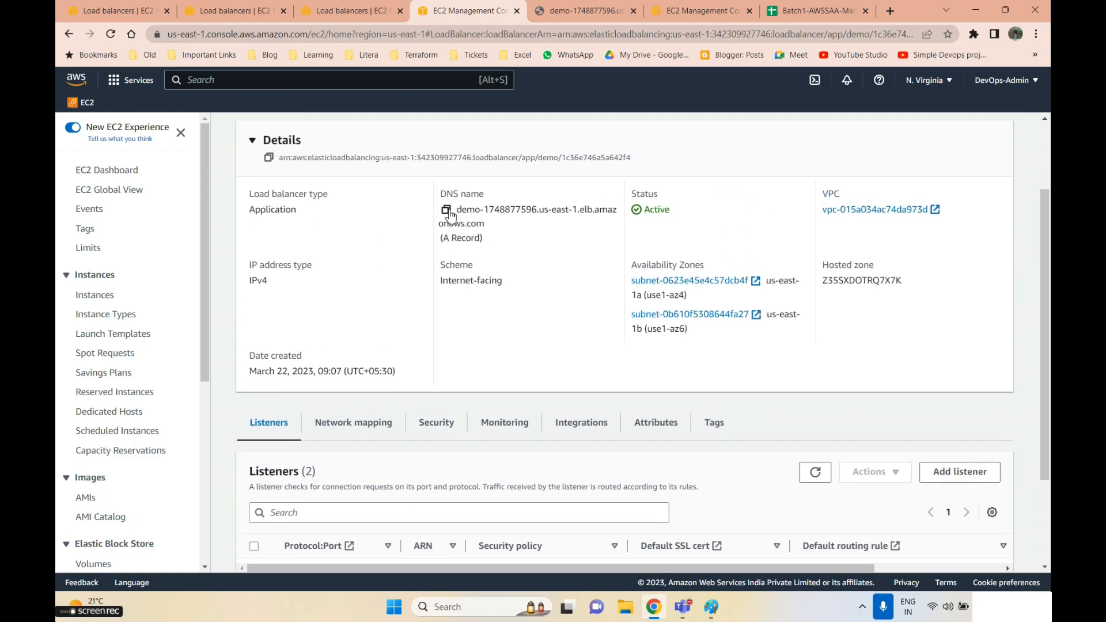
scroll(425, 331, down, 2)
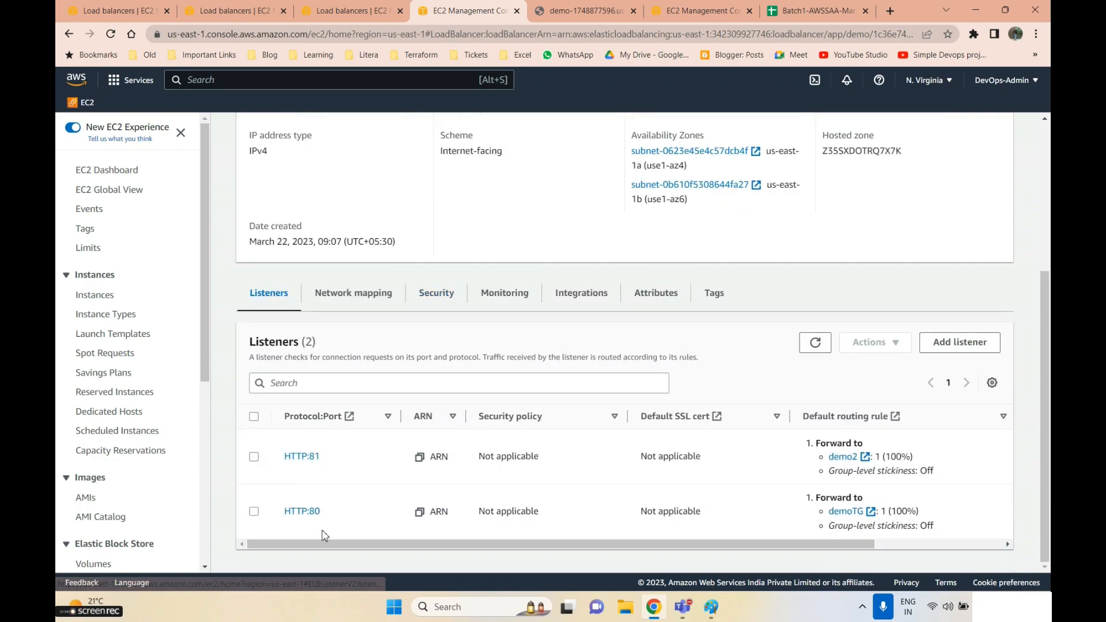
scroll(468, 188, up, 3)
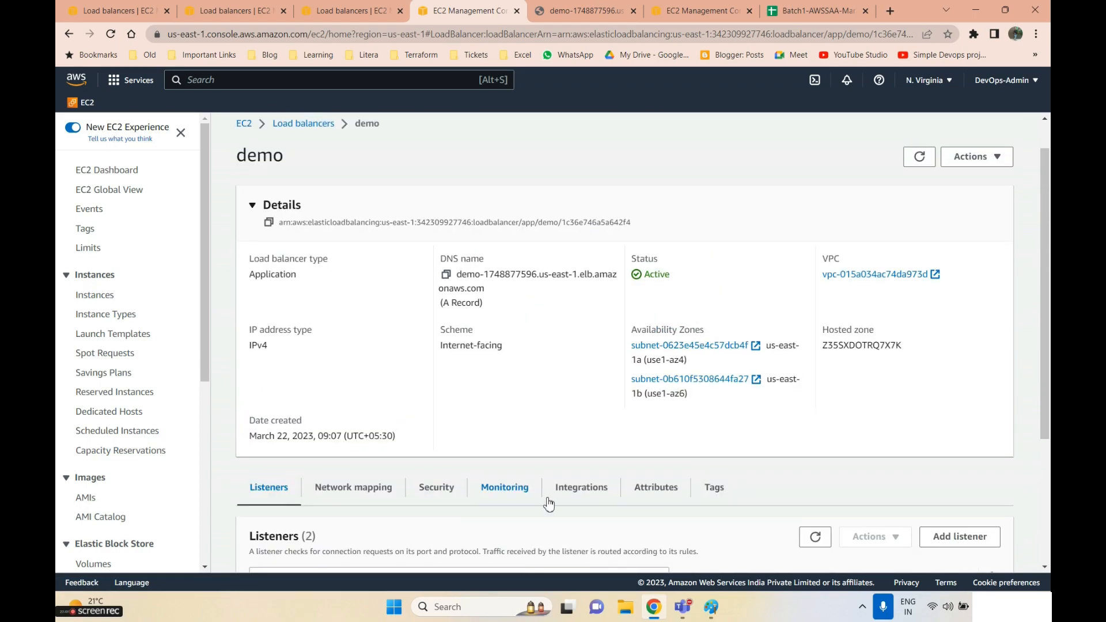
- Switch to Paint and start a new blank drawing, discarding the unsaved sketch
click(713, 607)
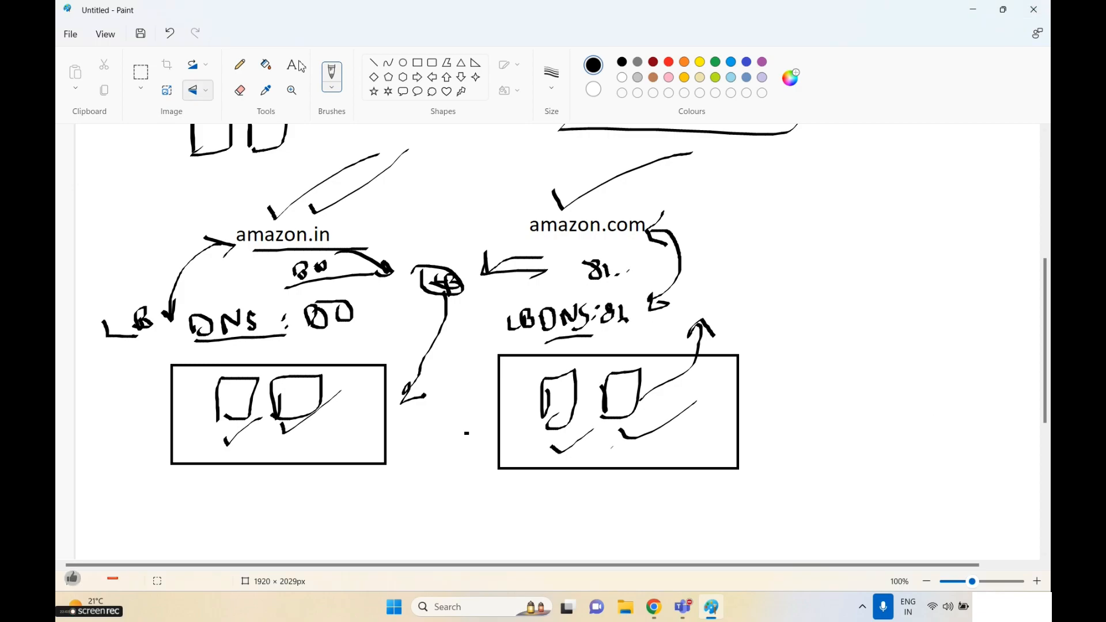
click(70, 34)
click(112, 60)
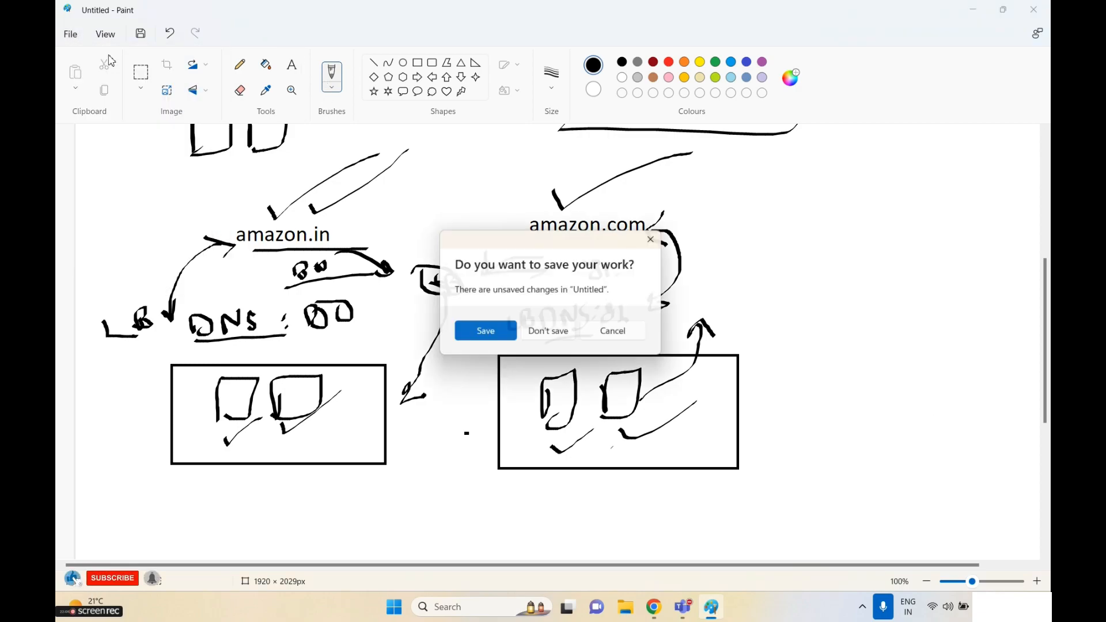
click(543, 332)
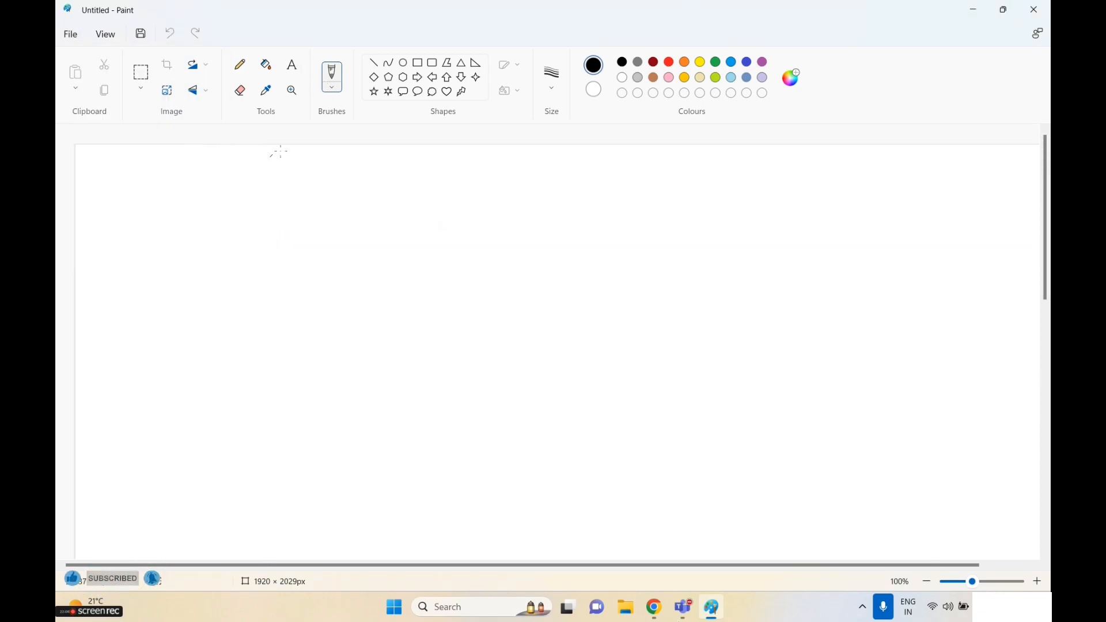
- Draw two outlined rectangles side by side on the canvas and a circle above the gap between them
click(417, 62)
drag(237, 324, 379, 447)
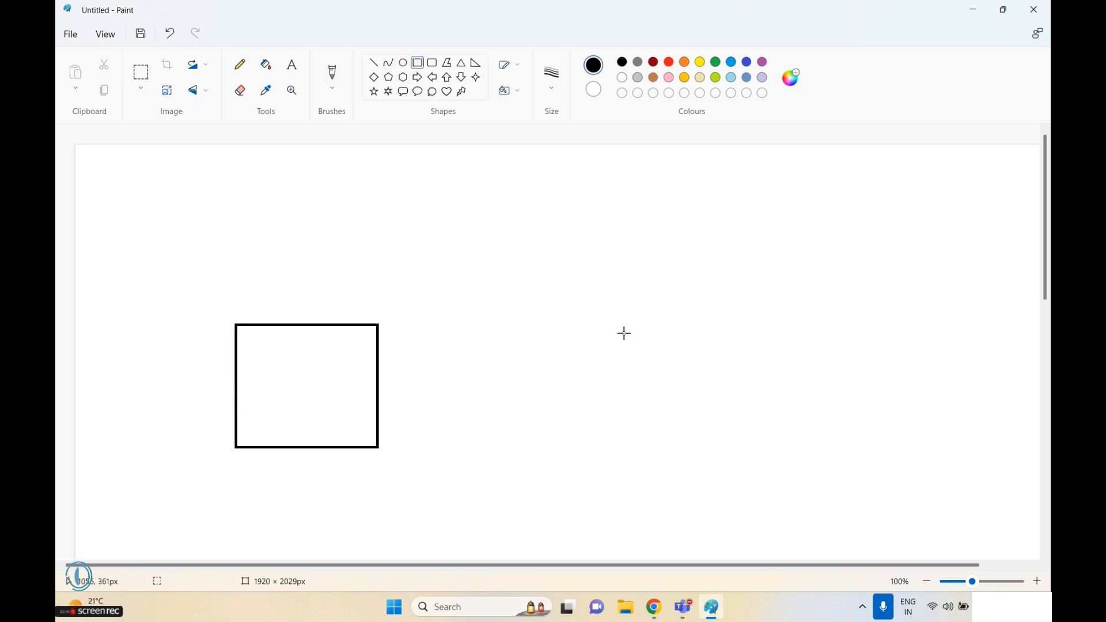
mouse_move(604, 326)
mouse_down()
mouse_move(618, 357)
mouse_move(768, 467)
mouse_up()
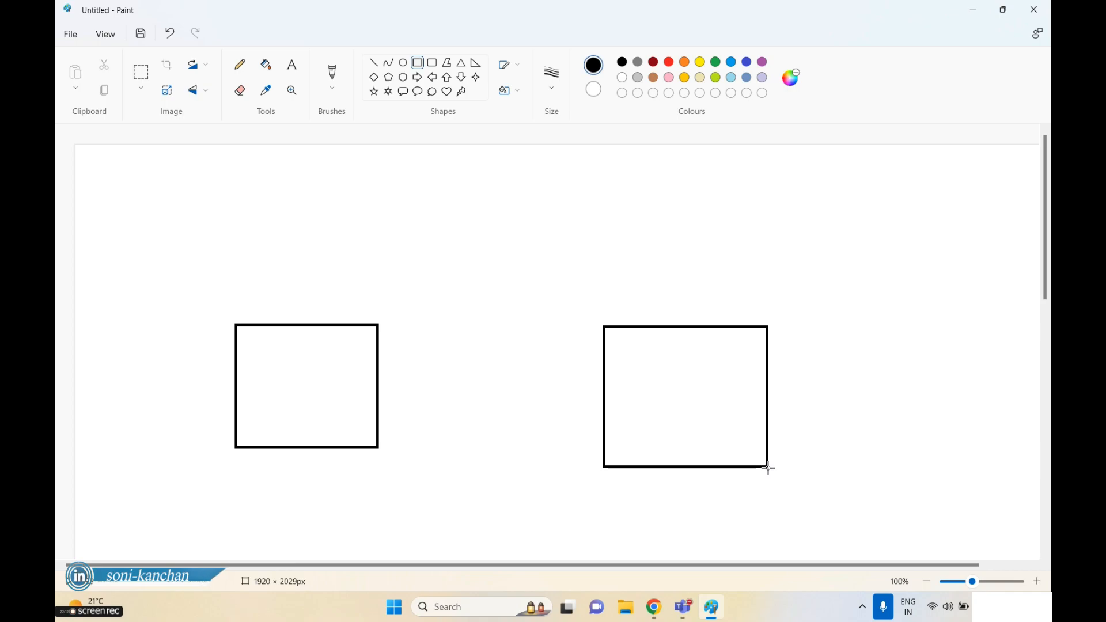
click(404, 65)
mouse_move(467, 160)
mouse_down()
mouse_move(544, 220)
mouse_move(536, 229)
mouse_up()
click(568, 231)
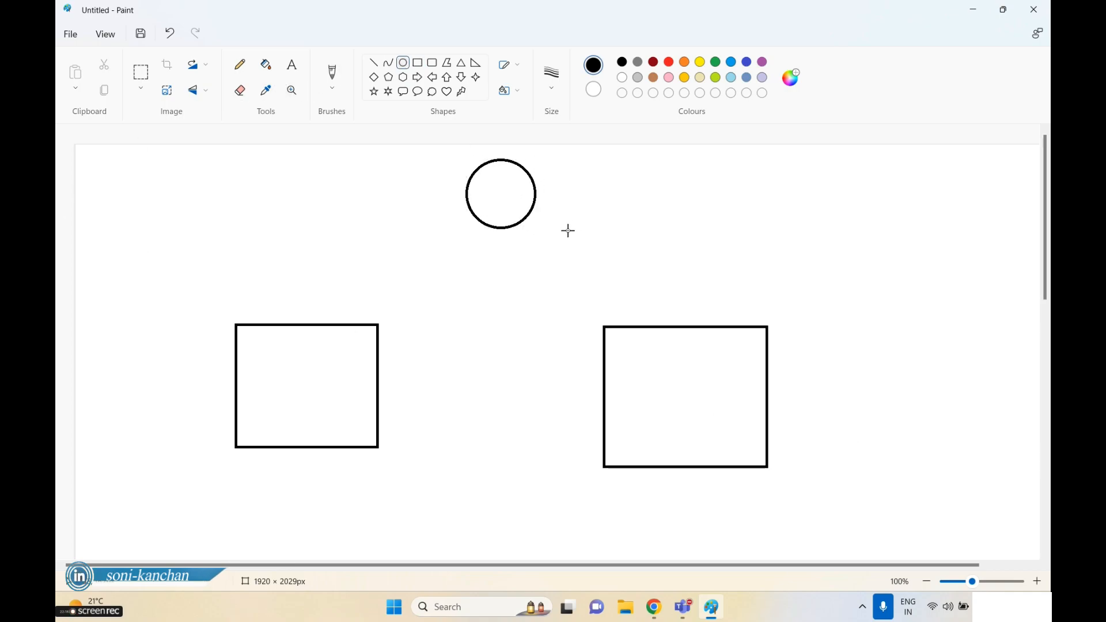
- Place the text label "LB" inside the circle
click(293, 72)
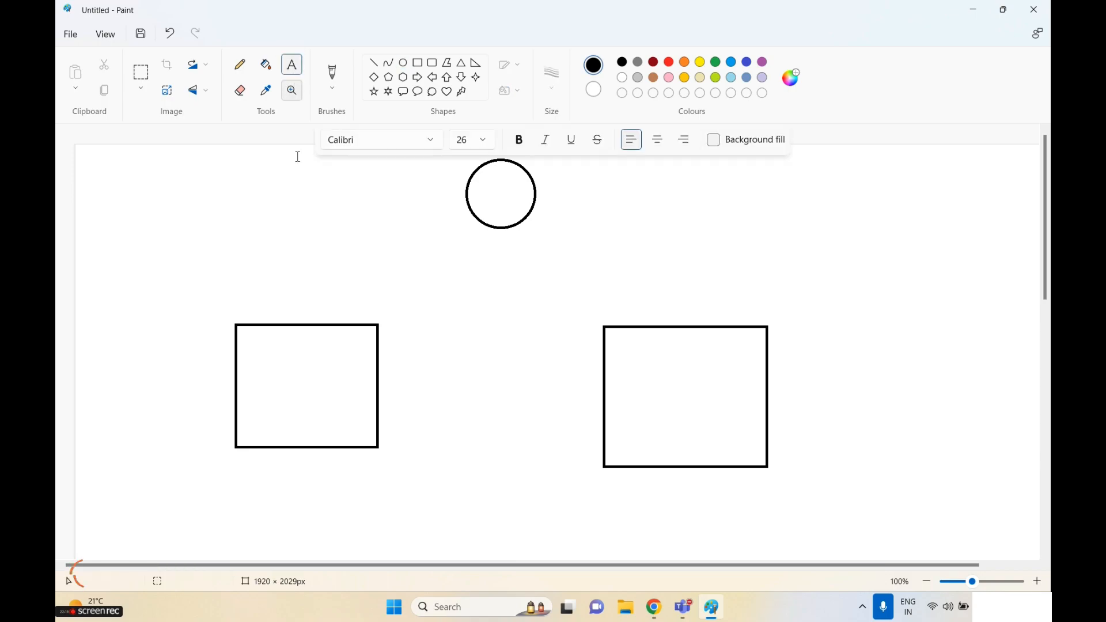
click(281, 230)
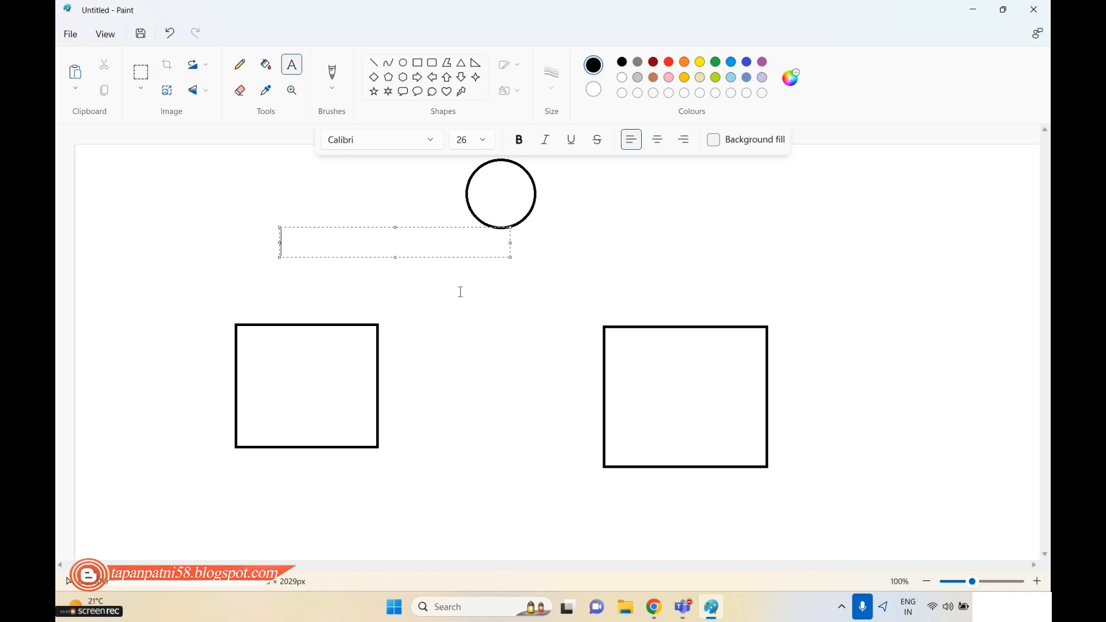
click(501, 190)
click(500, 190)
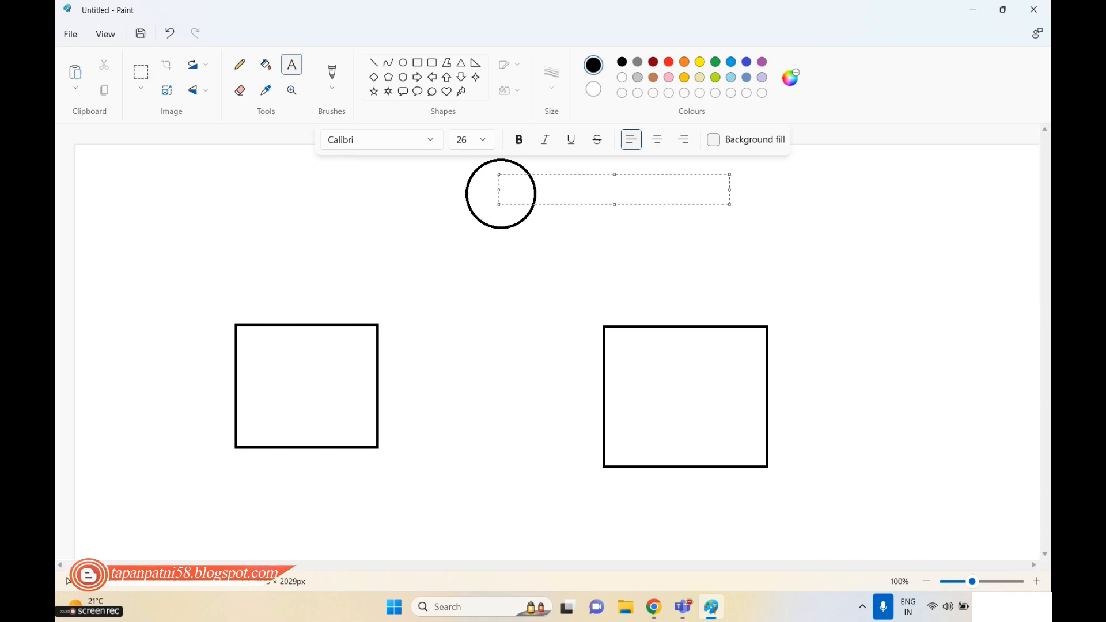
click(547, 355)
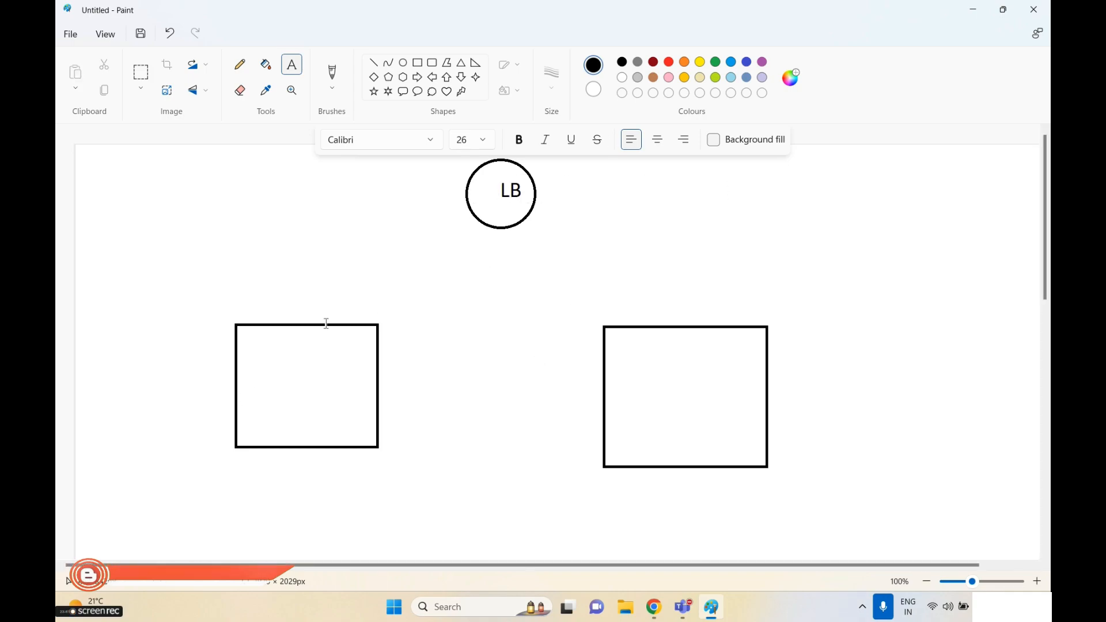
- Label the left rectangle "TG1" and the right rectangle "TG2" with text above them
click(160, 300)
text(TG1)
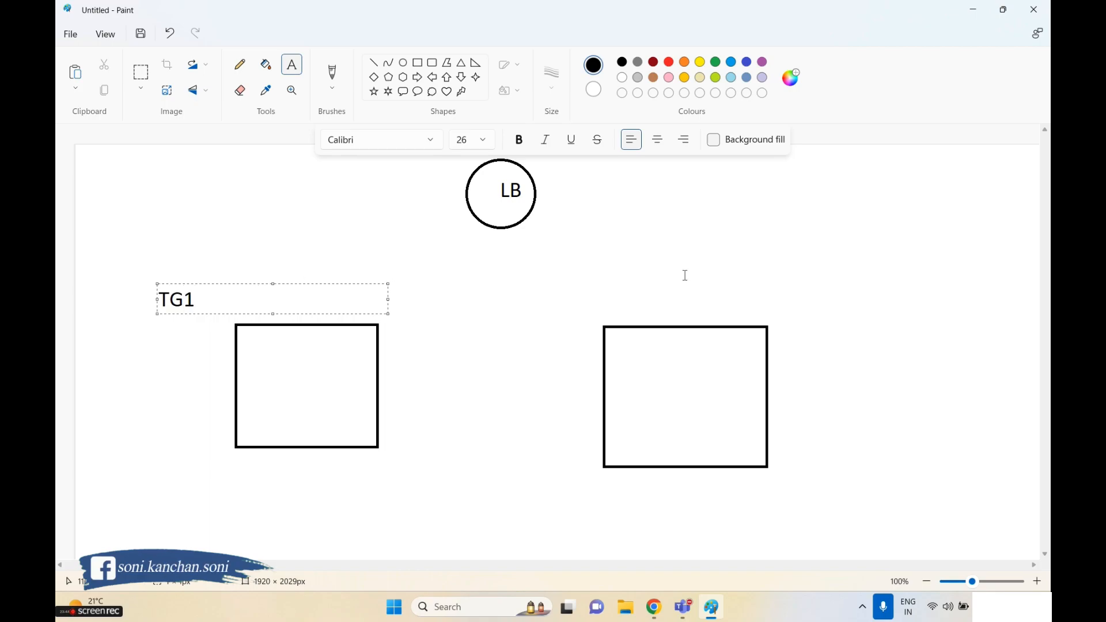
click(709, 296)
click(711, 294)
text(TG2)
- Draw a smaller rectangle inside each target group box, about 229 × 170 px in TG1, plus a tiny rectangle to the right of the circle
click(417, 62)
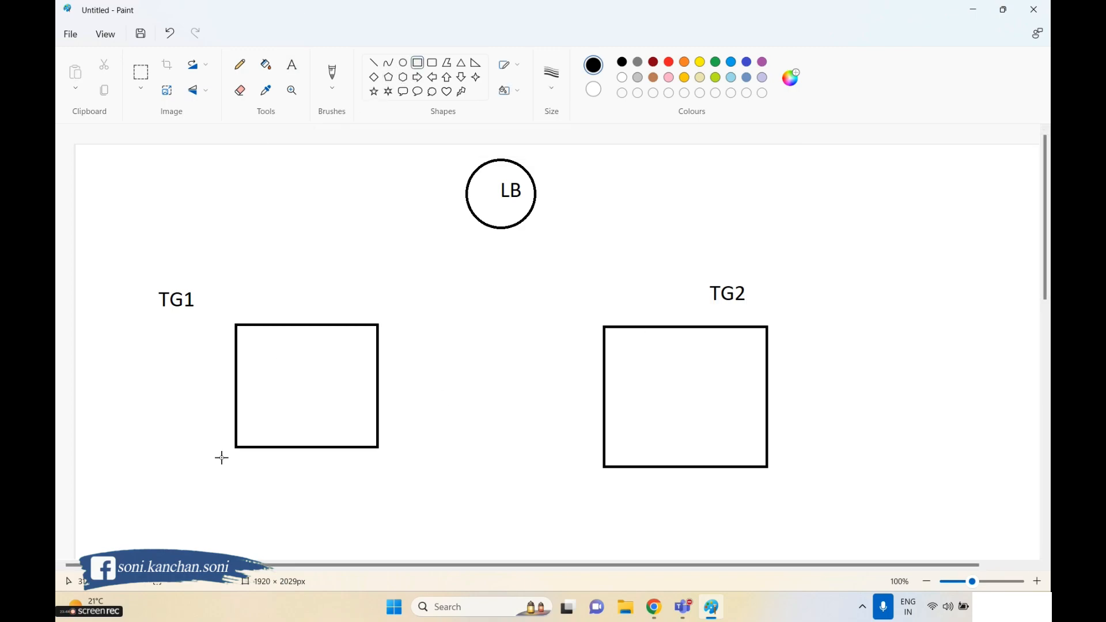
drag(245, 344, 364, 432)
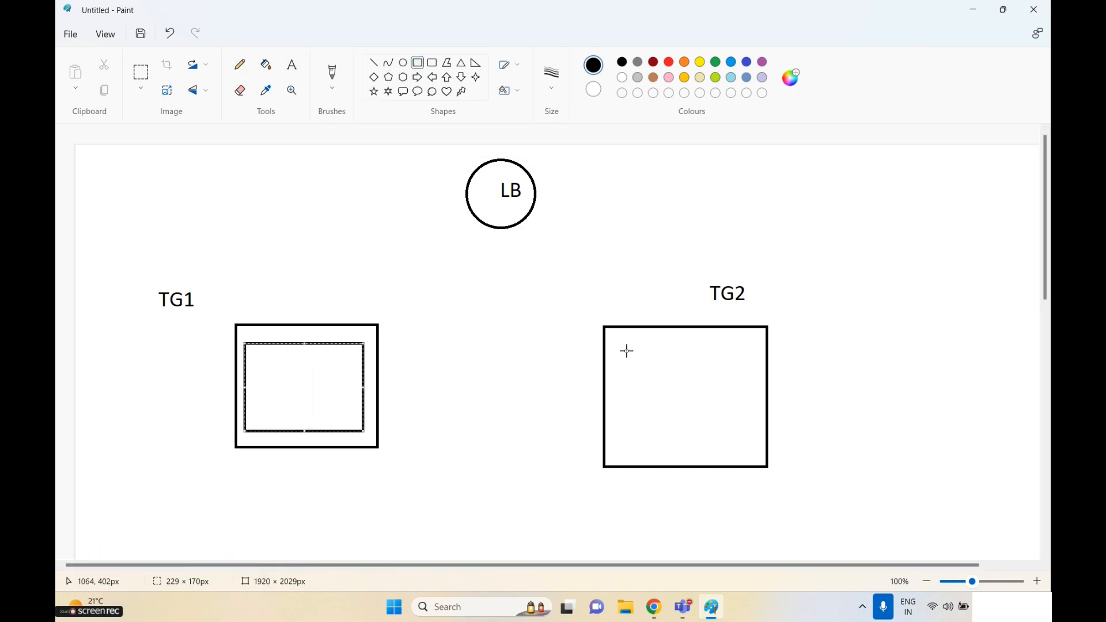
drag(620, 344, 756, 453)
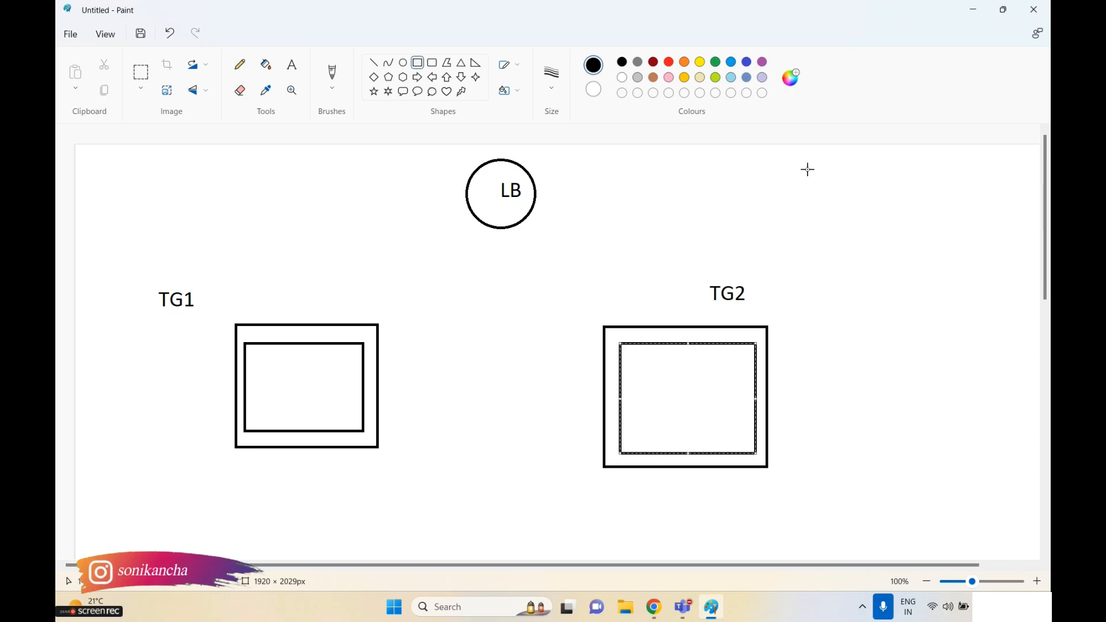
drag(806, 168, 821, 188)
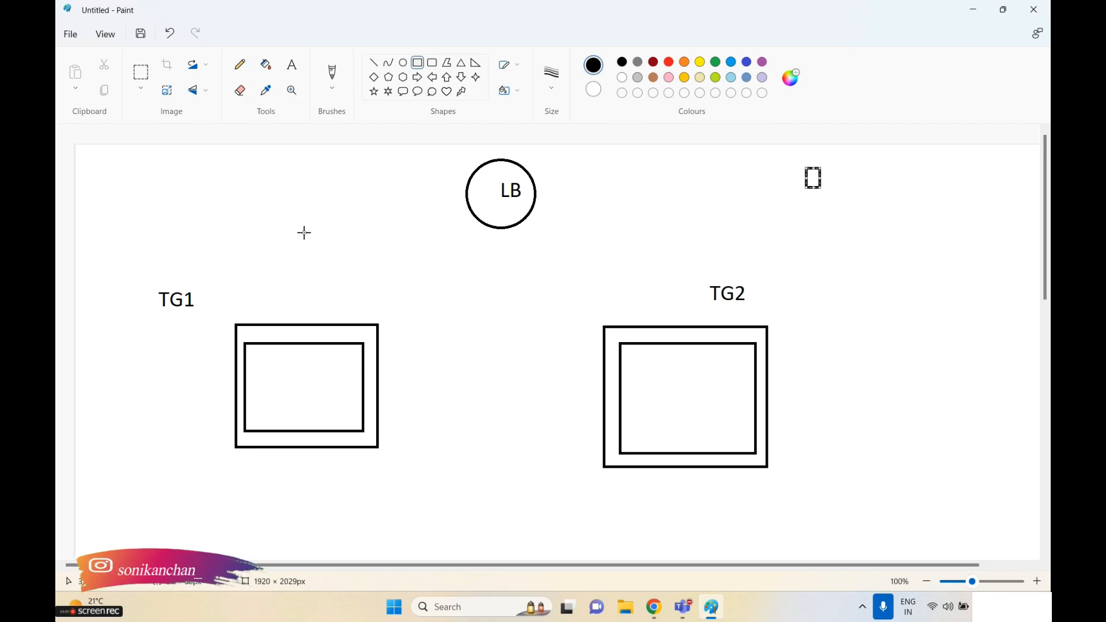
- Write "response 80" on two lines inside the inner TG1 rectangle
click(295, 70)
drag(258, 379, 489, 349)
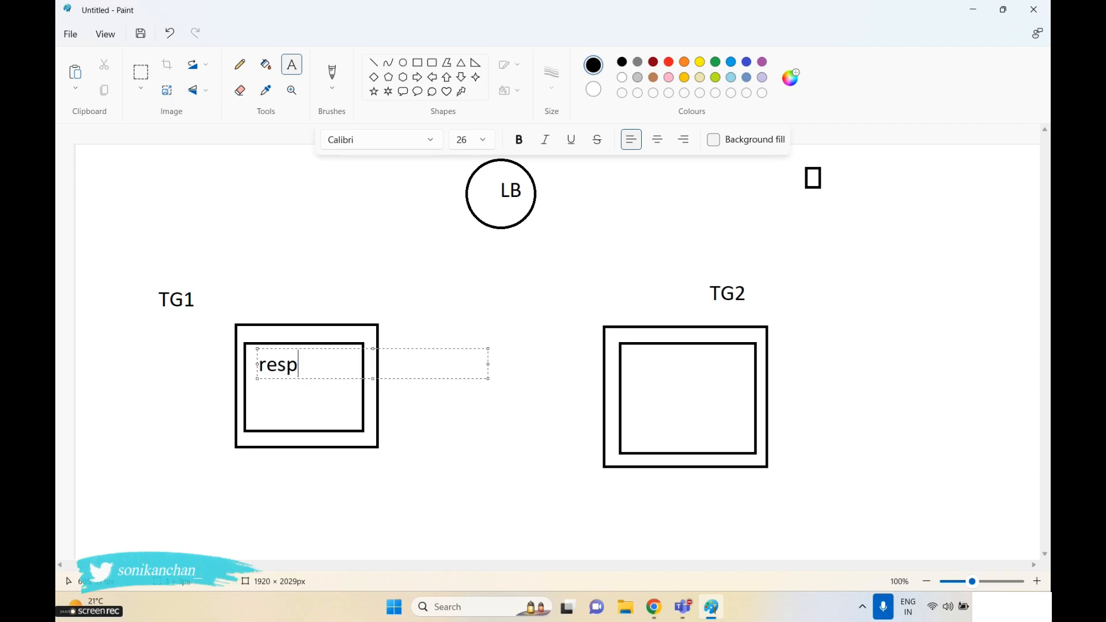
text(response 80)
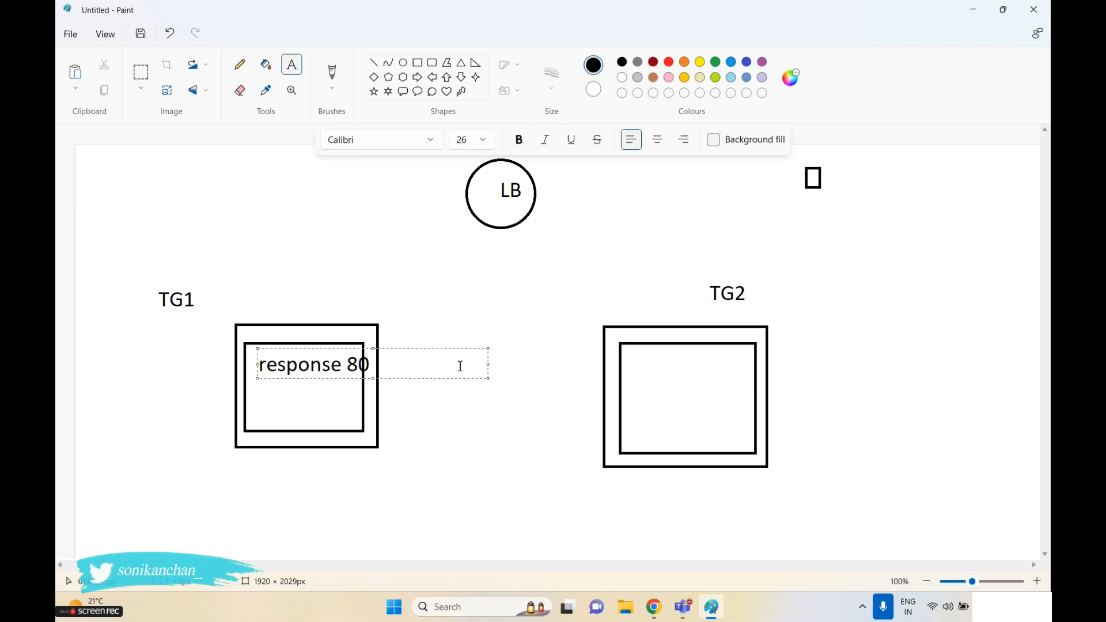
drag(388, 365, 259, 367)
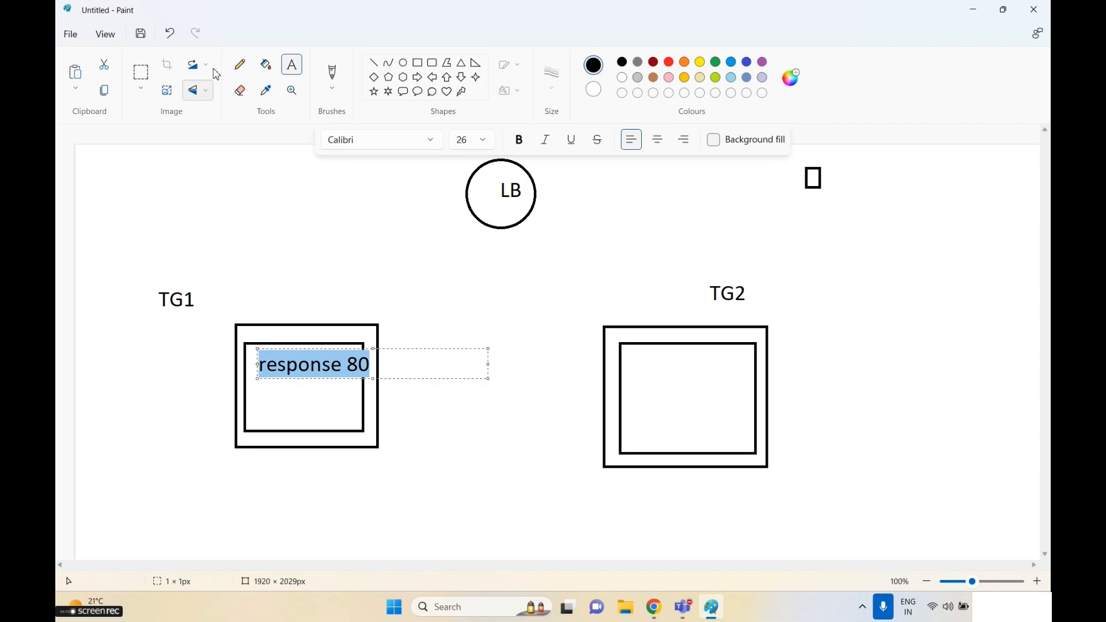
click(335, 367)
key(Return)
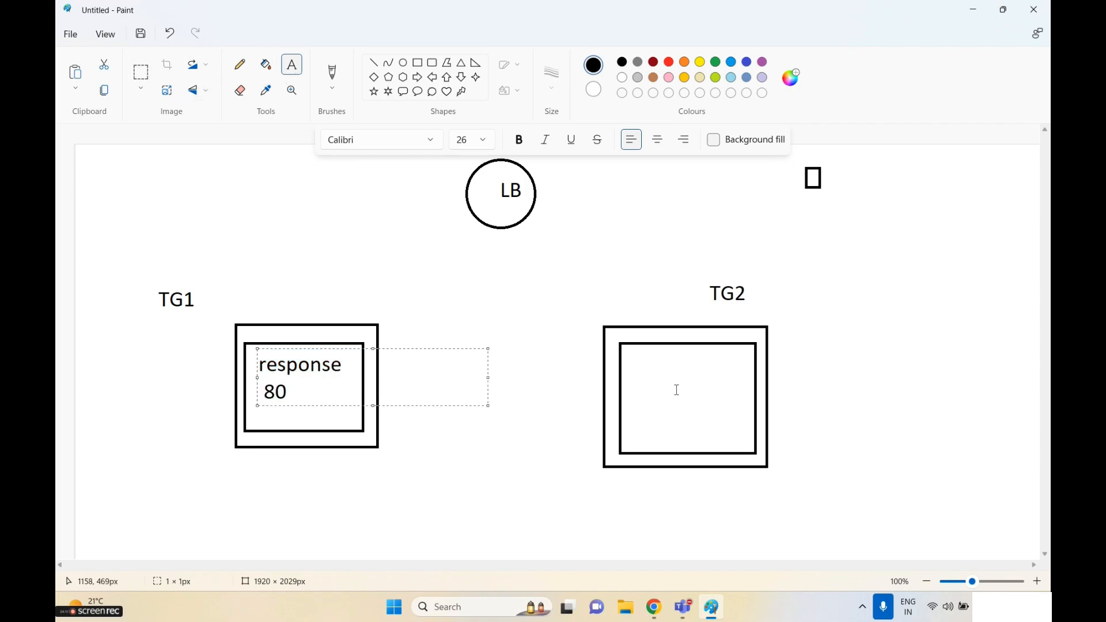
- Write "resp 81" inside the inner TG2 rectangle
click(645, 373)
text(res)
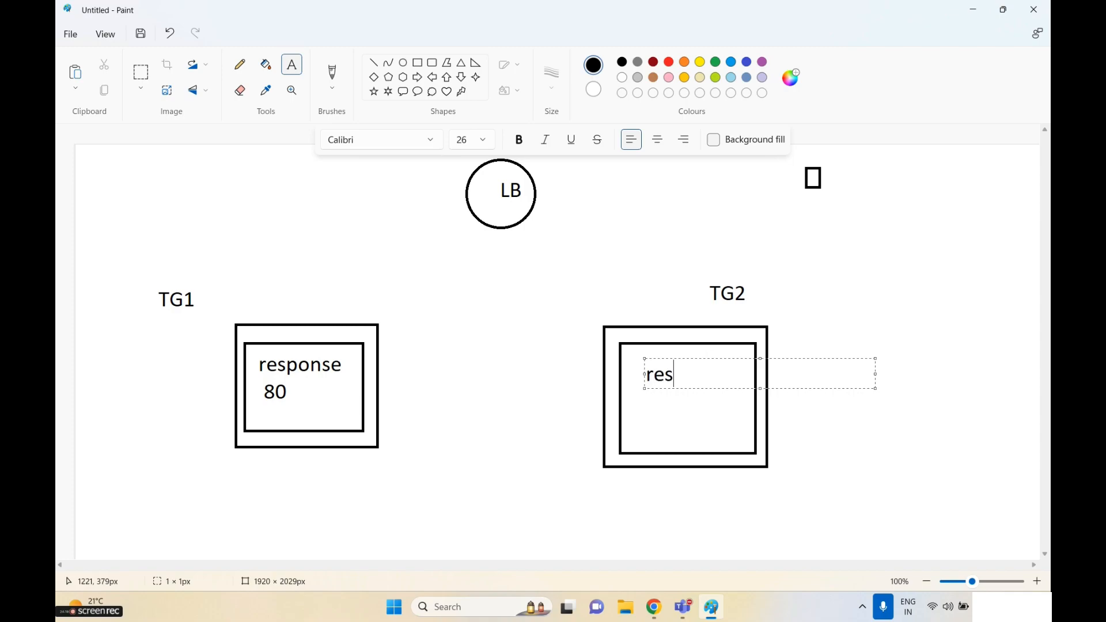
text(p 81)
click(590, 383)
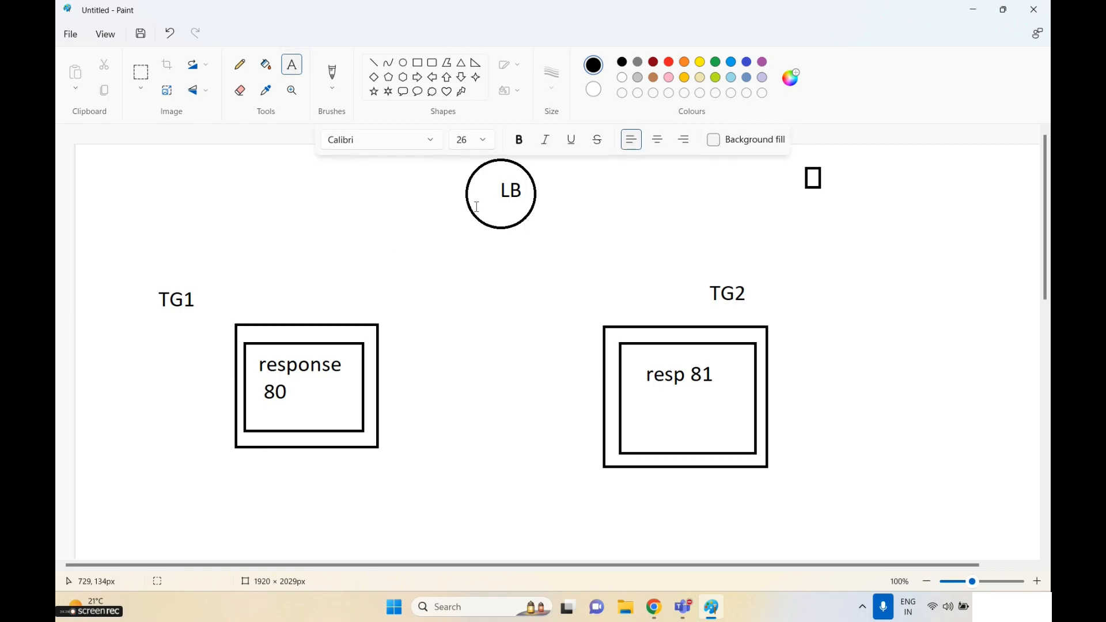
- Add the text label "Listners" just below the LB circle
click(454, 265)
text(Li)
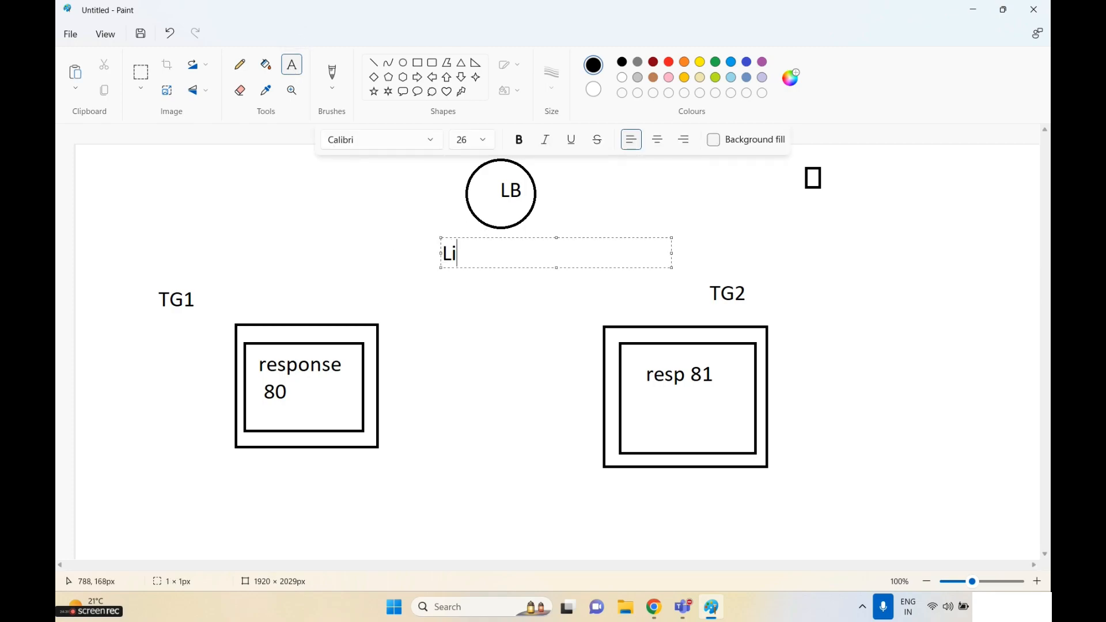
text(stners)
click(454, 290)
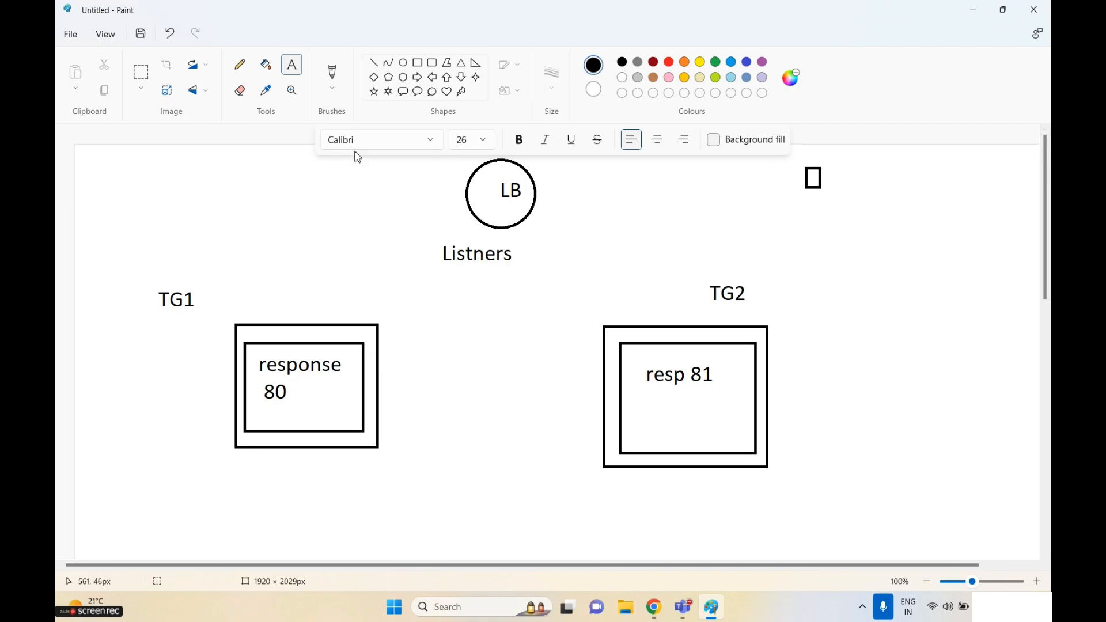
- Add the text label "HTTP80" above the TG1 box, below and left of "Listners"
click(300, 269)
text(H)
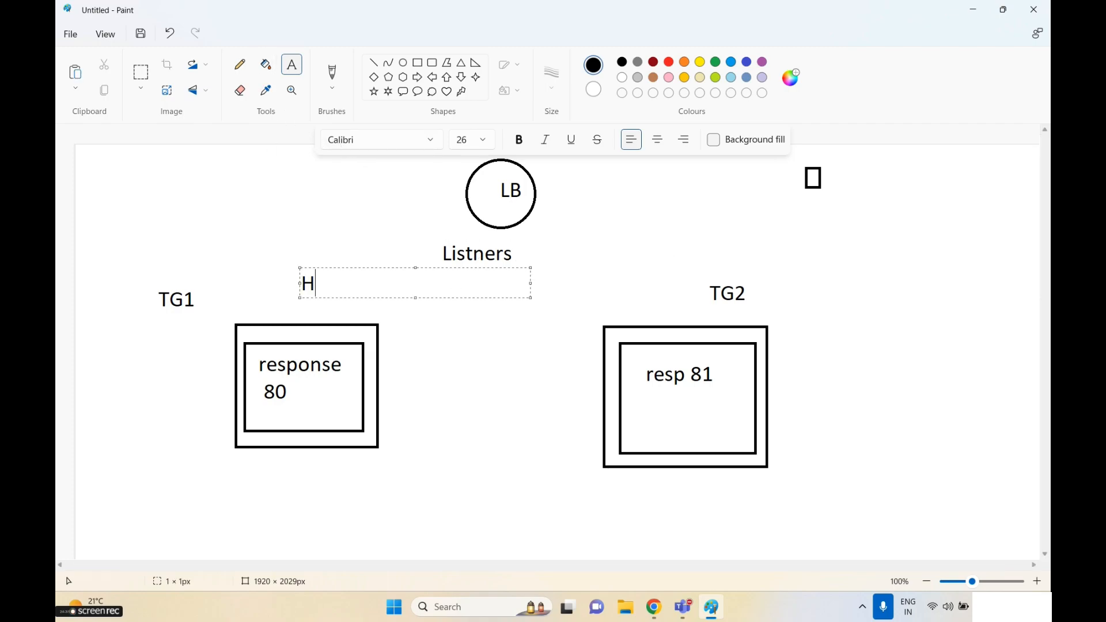
text(TTP80)
click(370, 378)
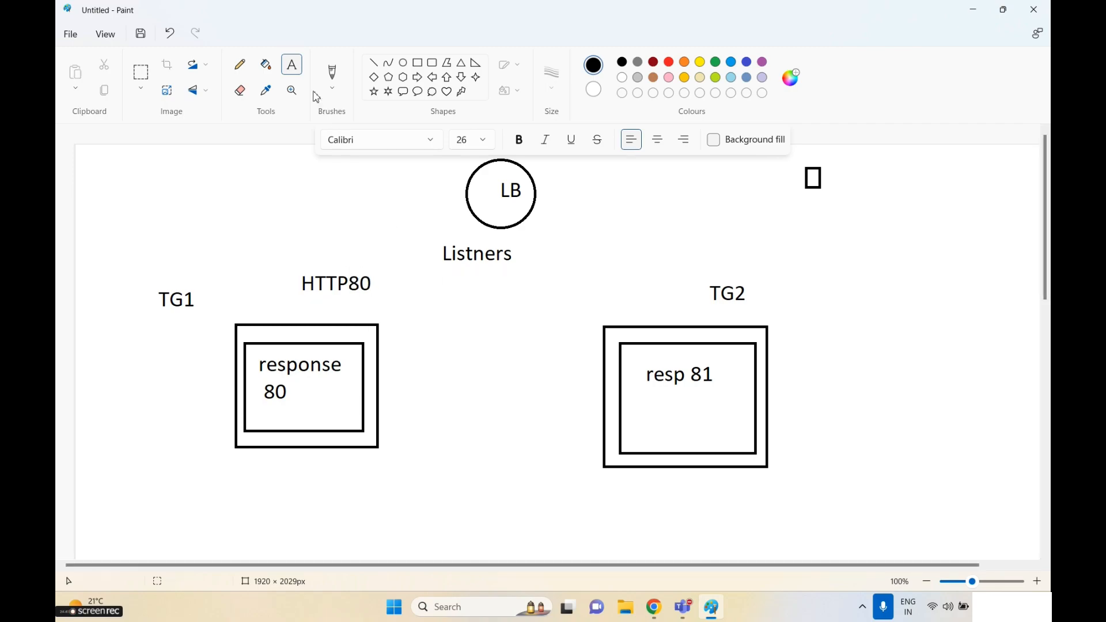
- Brush a curved arrow from the HTTP80 label to the TG1 box's right edge and underline the TG1 label
click(239, 65)
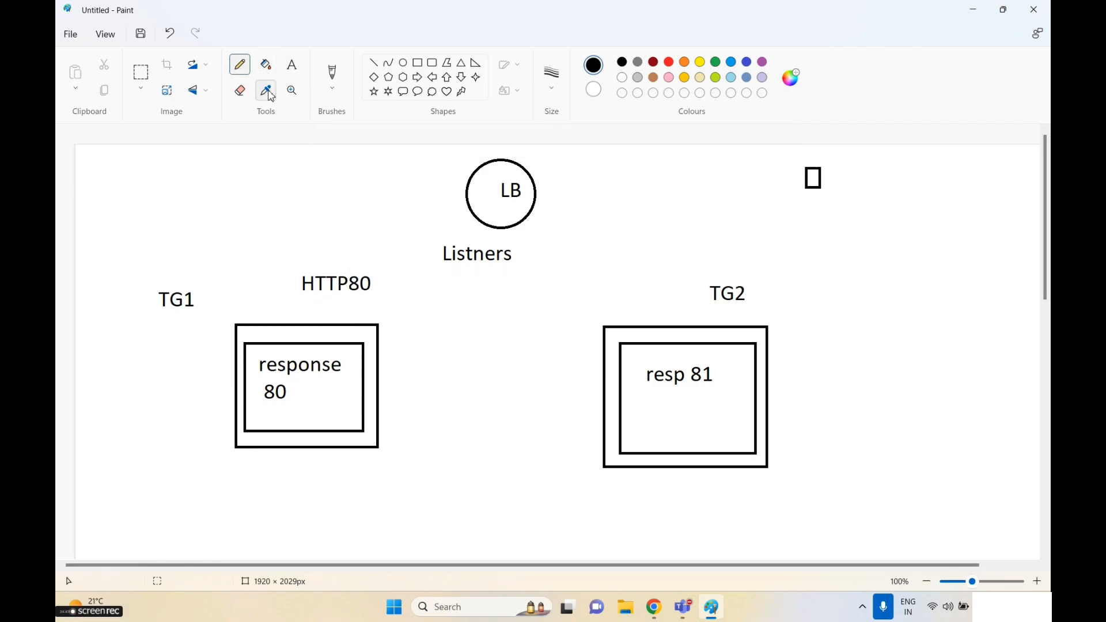
click(333, 93)
click(346, 111)
mouse_move(374, 288)
mouse_down()
mouse_move(414, 321)
mouse_move(377, 389)
mouse_move(409, 394)
mouse_up()
drag(161, 326, 214, 309)
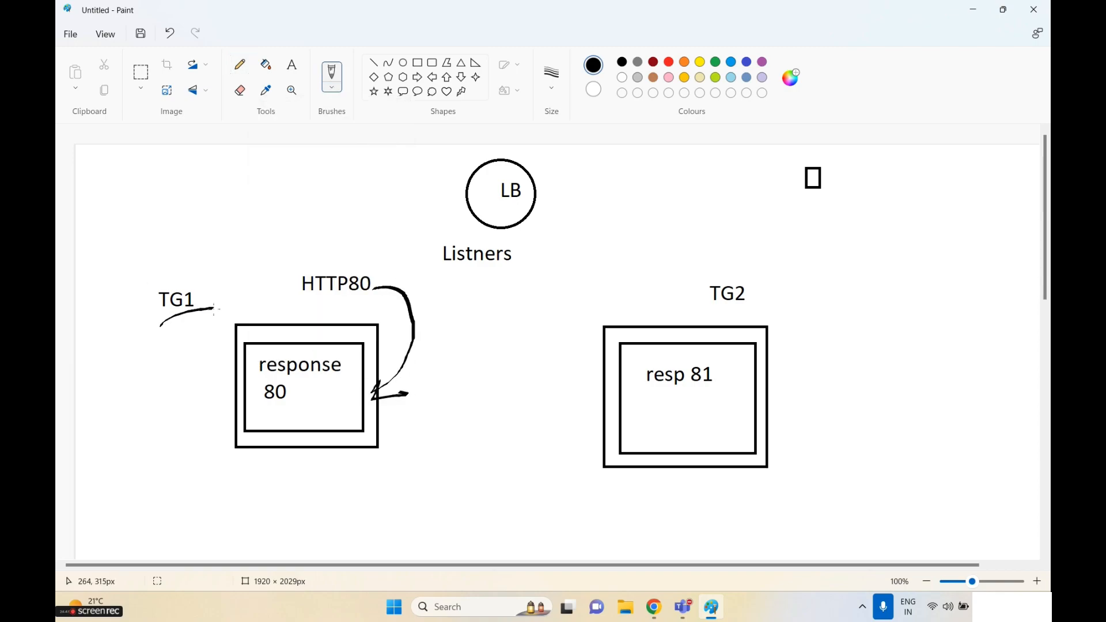
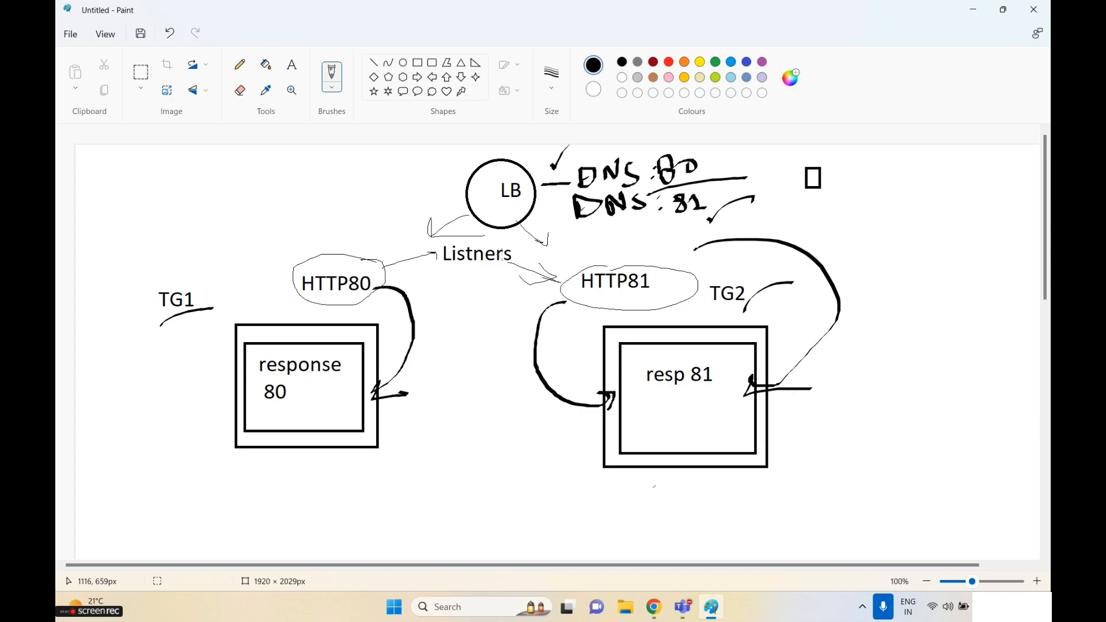
- Switch to the AWS console in Chrome and open the HTTP:80 listener of the demo load balancer
click(970, 12)
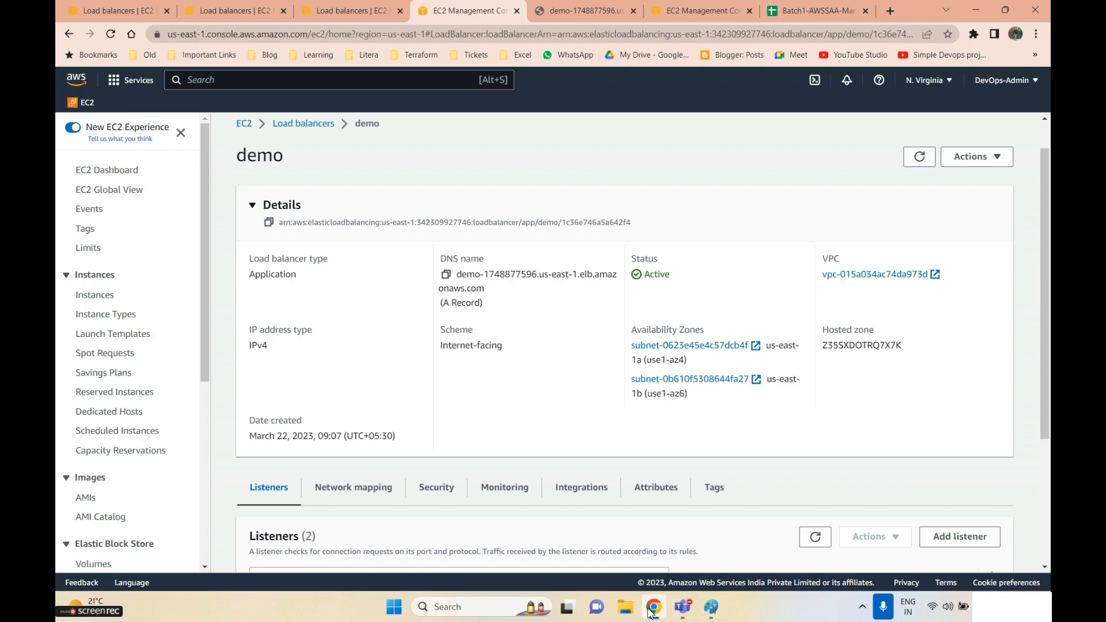
scroll(658, 547, down, 3)
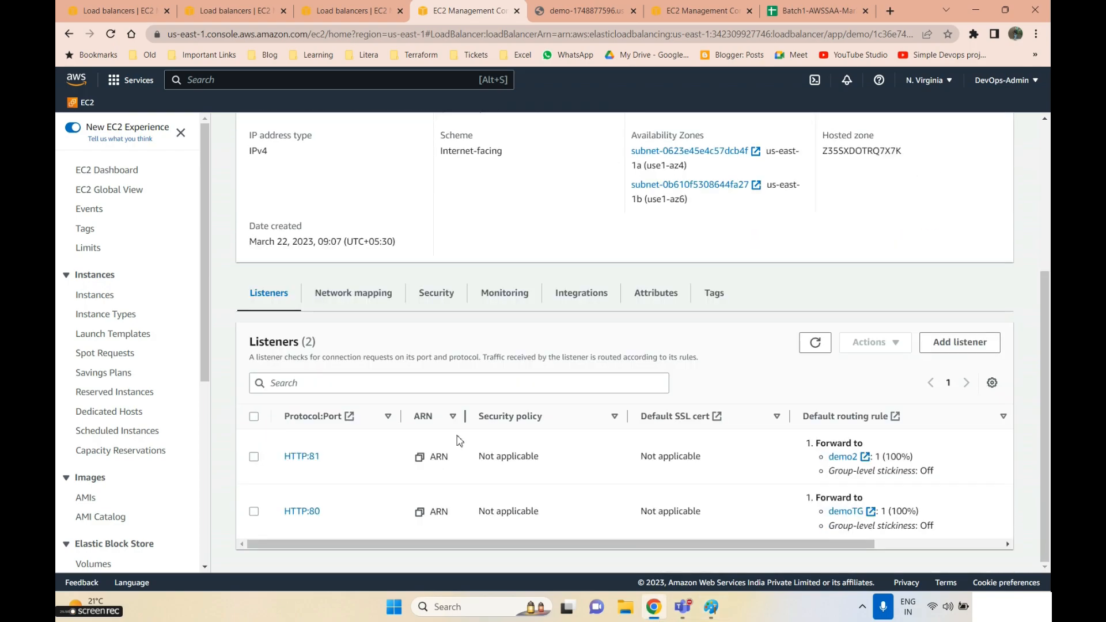
click(304, 512)
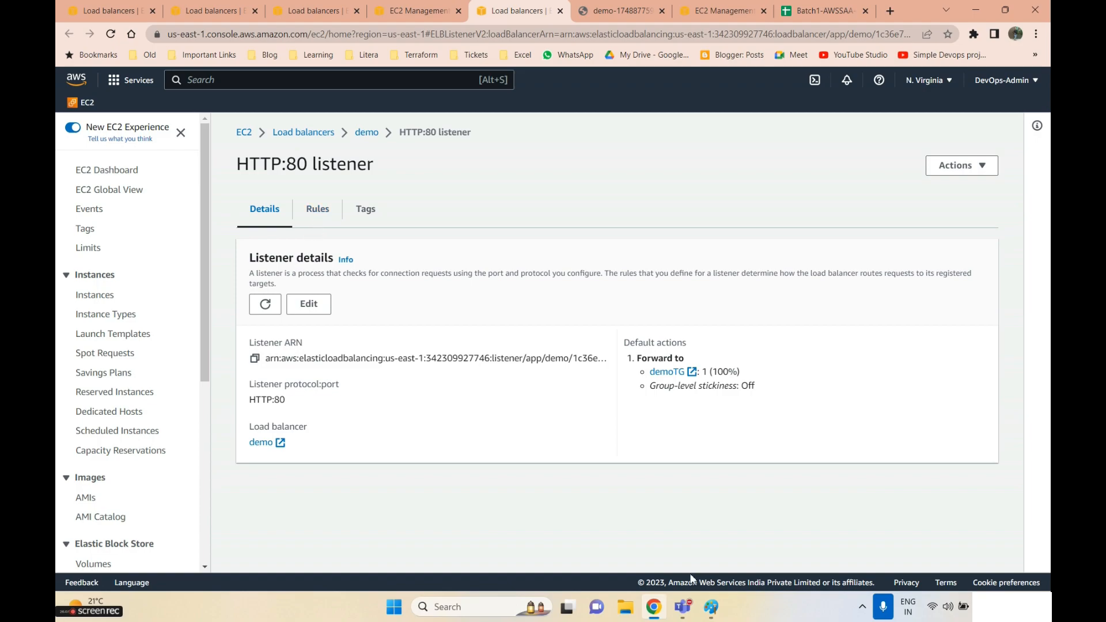
- Switch back to Paint and underline the "80" inside the inner TG1 rectangle with a brush stroke
click(712, 607)
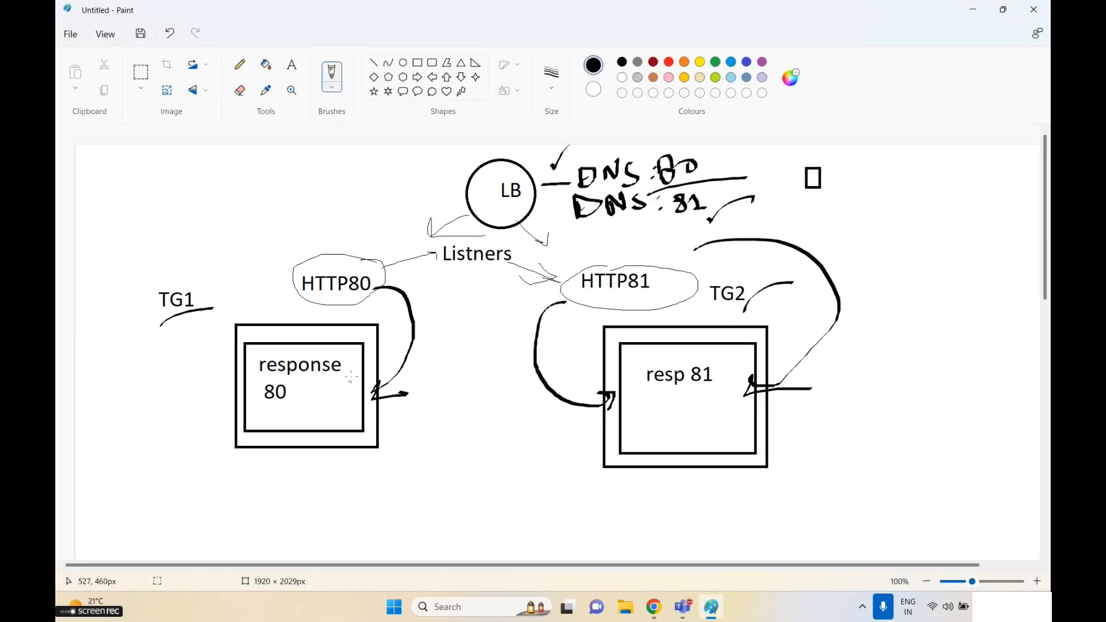
scroll(322, 369, down, 5)
scroll(279, 392, up, 5)
drag(263, 421, 319, 404)
- Return to the HTTP:80 listener page in Chrome and highlight the console domain and the ec2 path in its URL
click(655, 608)
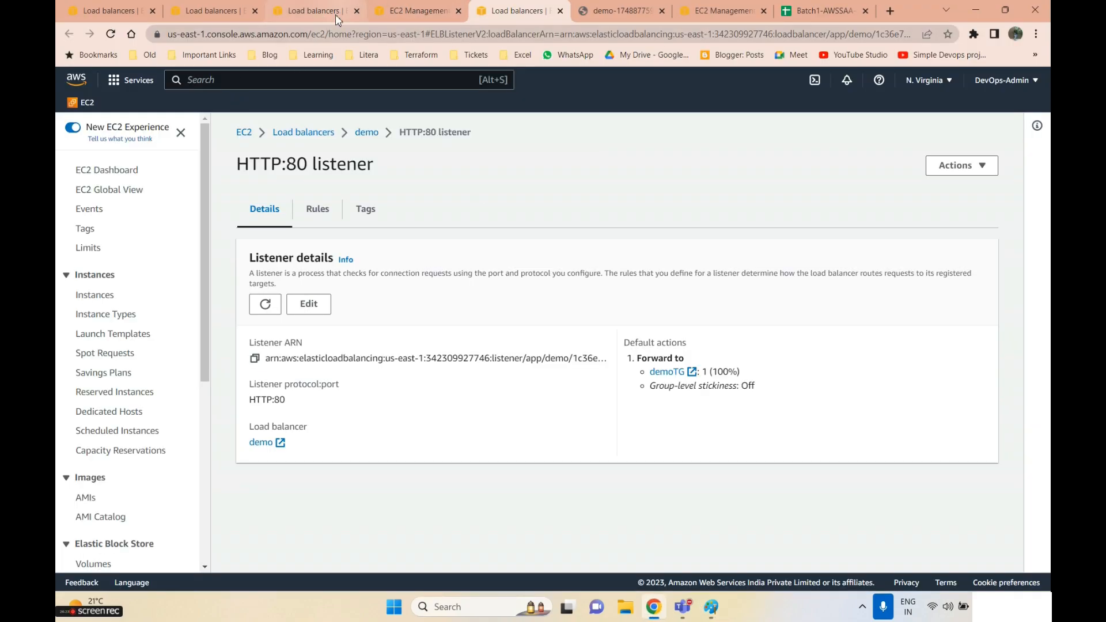
click(258, 37)
click(231, 34)
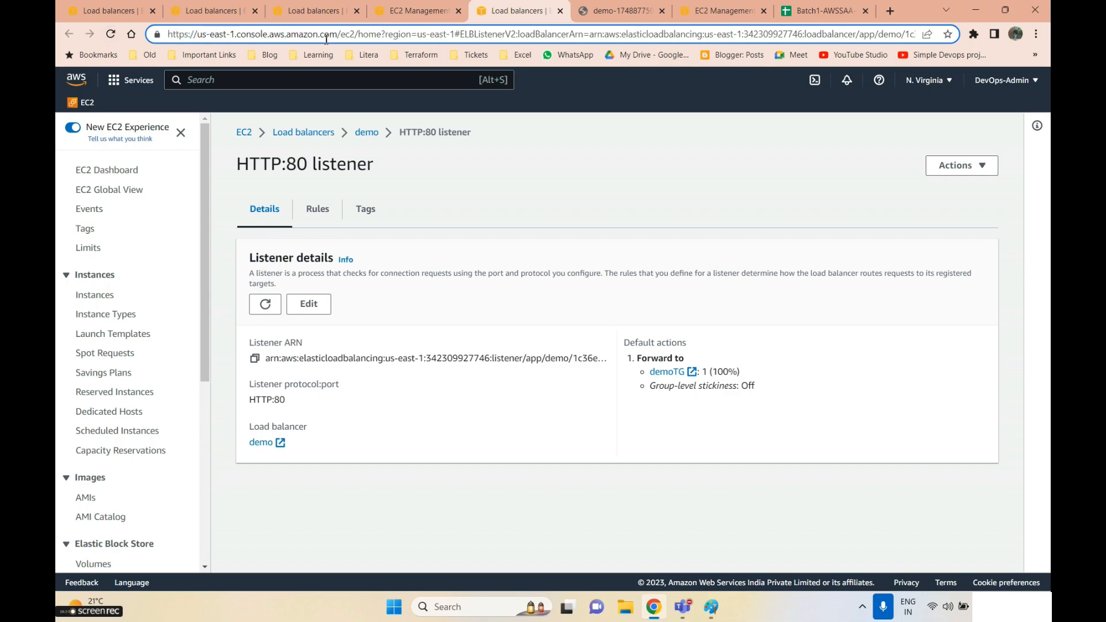
drag(337, 35, 167, 35)
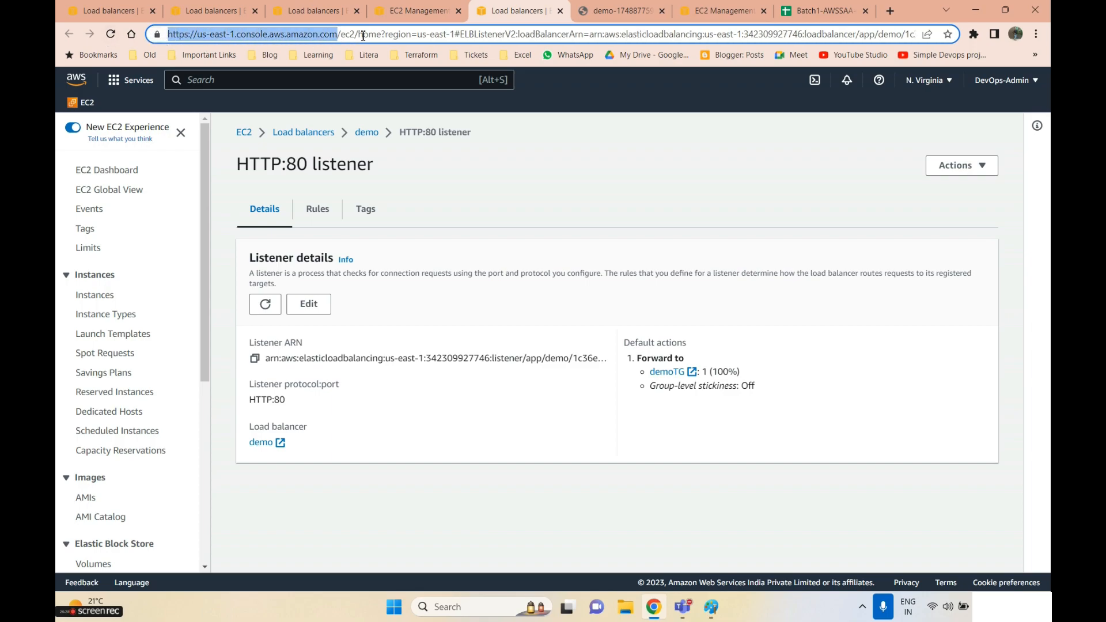
drag(358, 34, 340, 35)
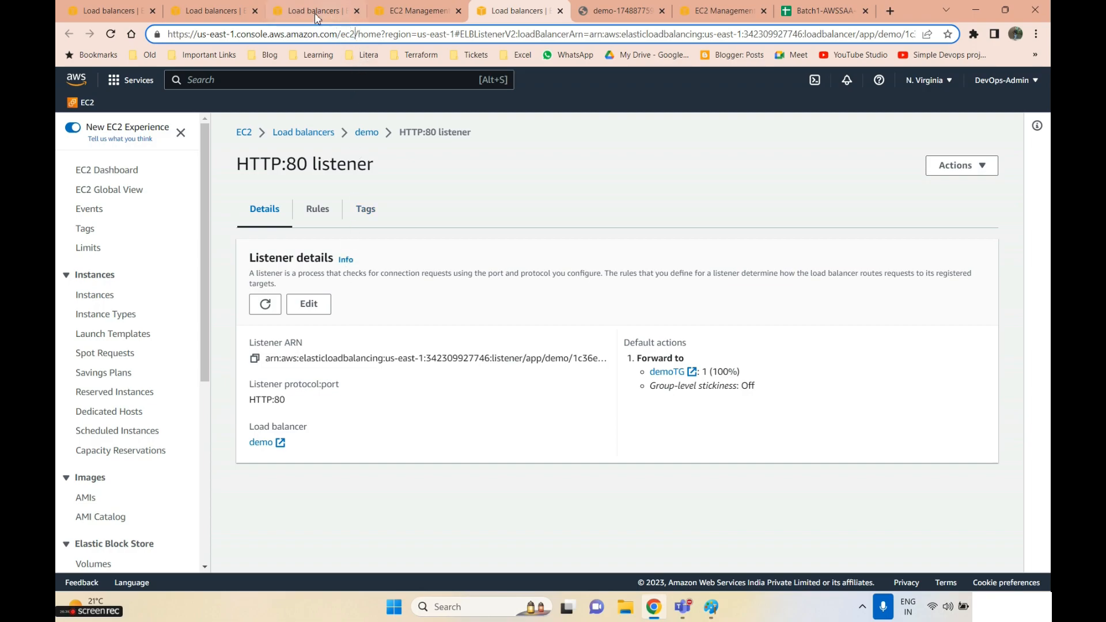
- In the first load balancer tab, go to the EC2 dashboard, search the services for "s3" and open S3
click(118, 11)
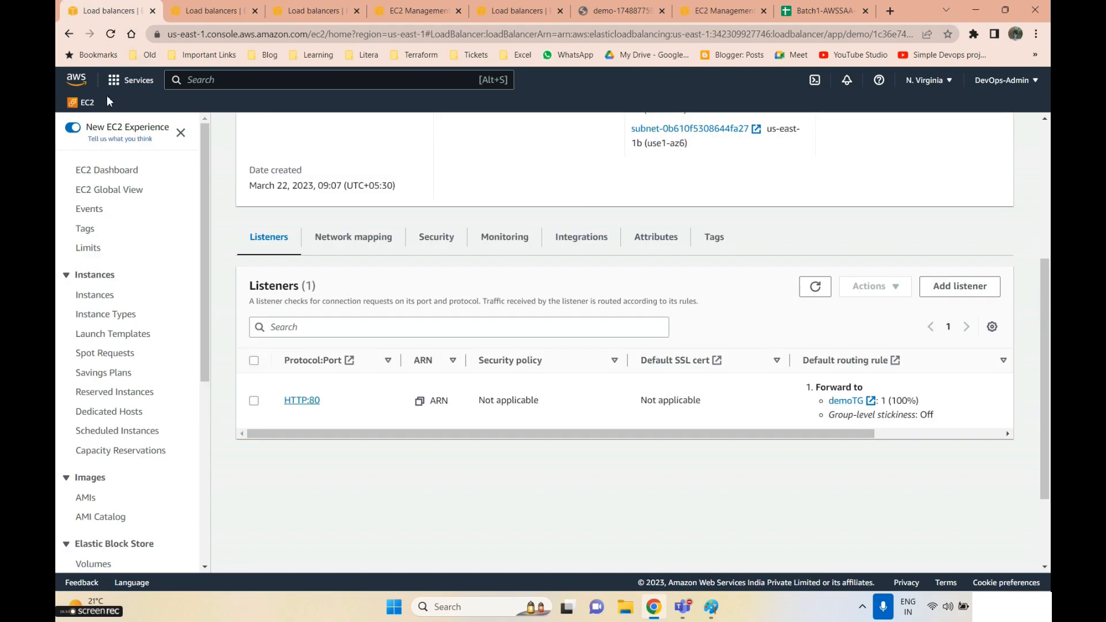
click(87, 102)
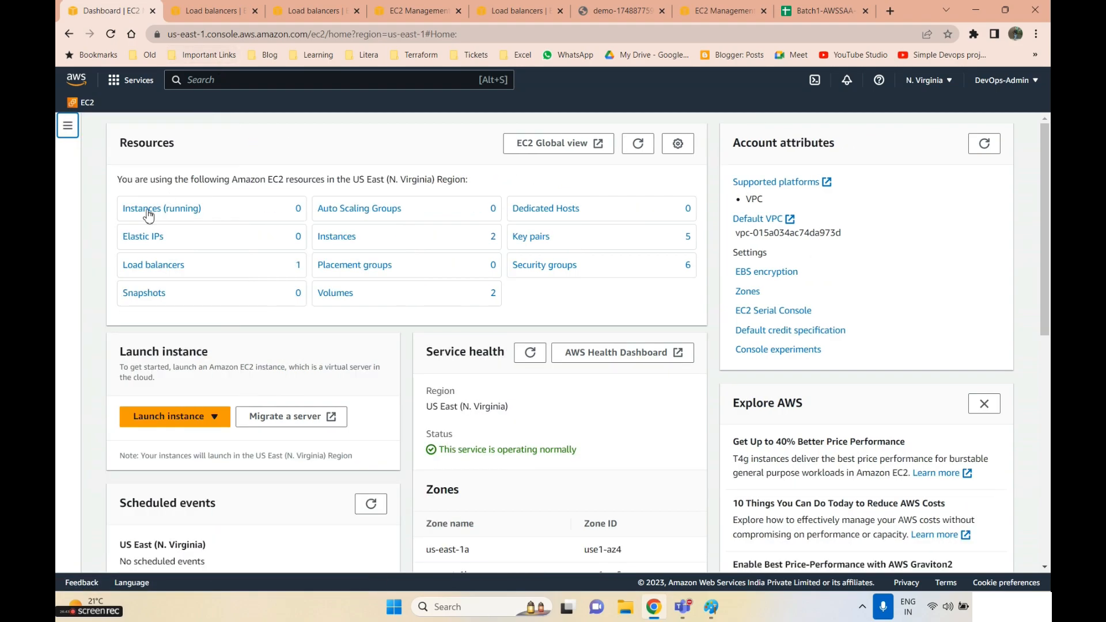
click(233, 82)
text(s3)
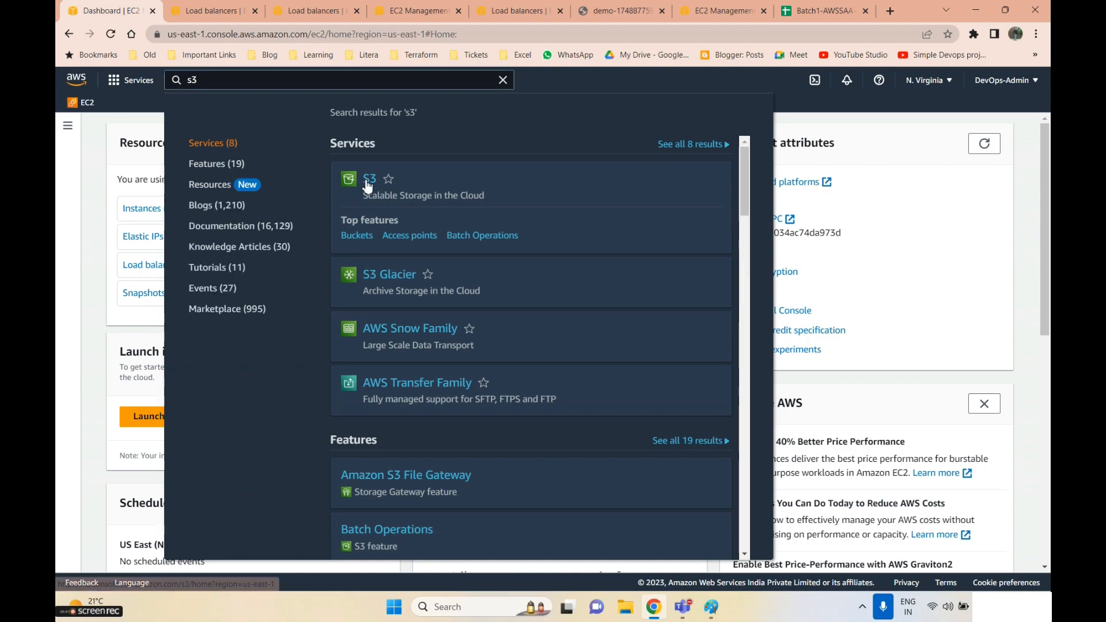
click(369, 180)
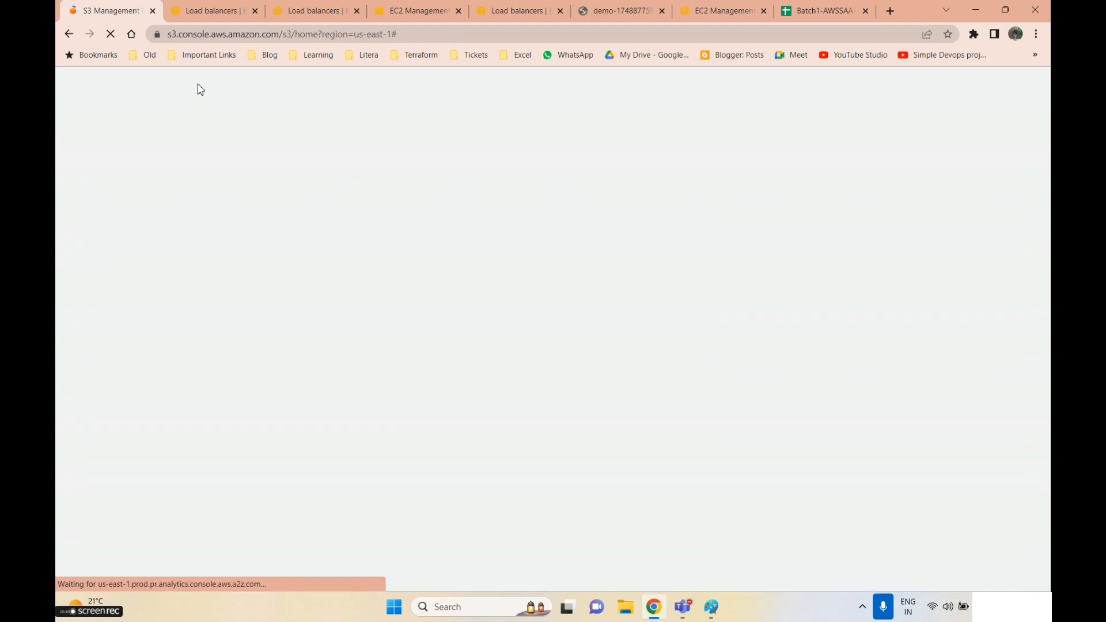
- Highlight the console domain and the /s3/ path in the S3 page's URL
drag(176, 34, 312, 42)
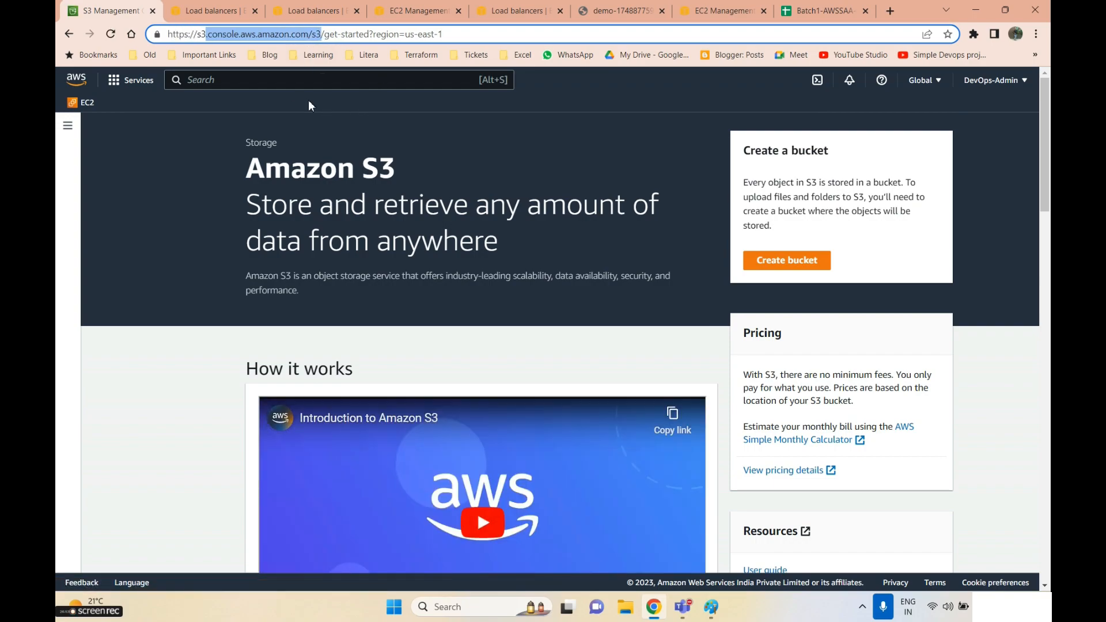
click(238, 39)
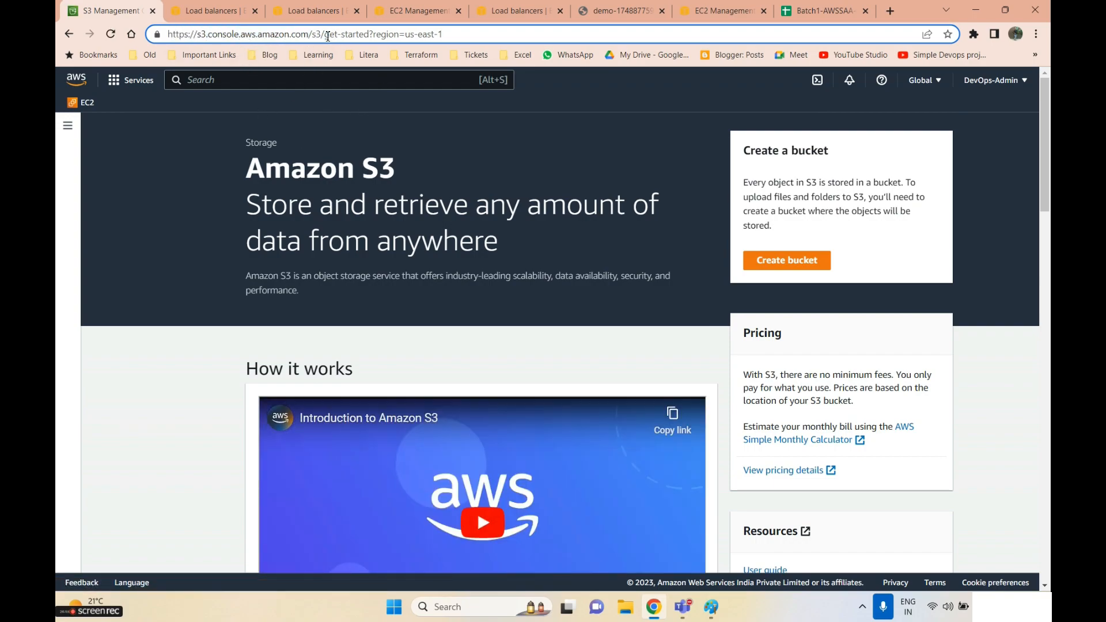
drag(328, 36, 308, 36)
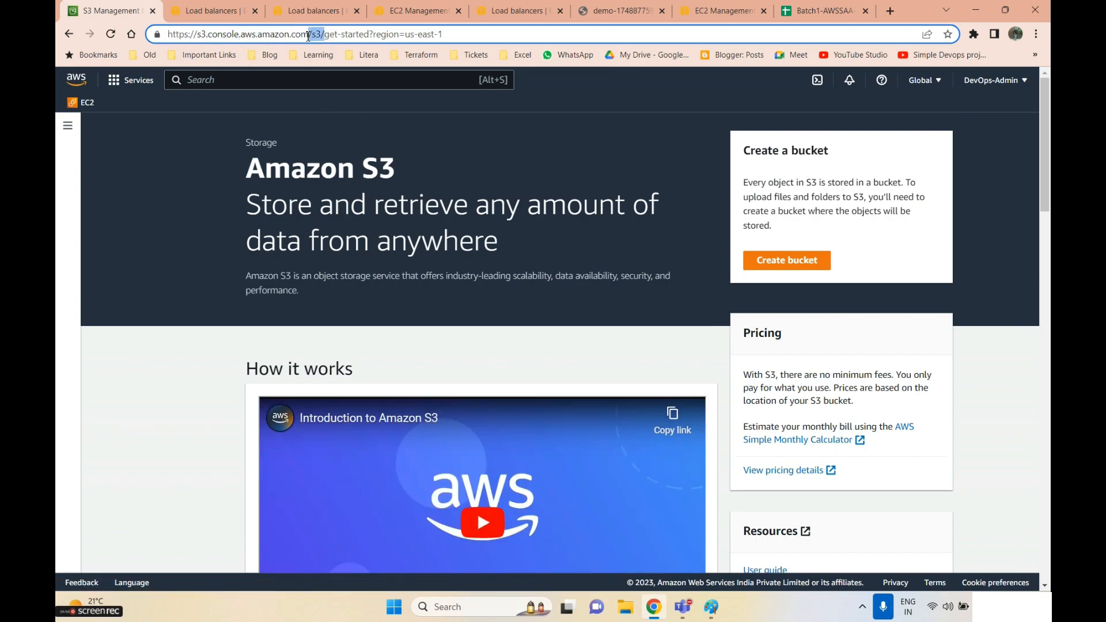
- Close the two spare load balancer tabs beside the S3 tab and return to the HTTP:80 listener page
click(255, 11)
click(256, 11)
click(257, 16)
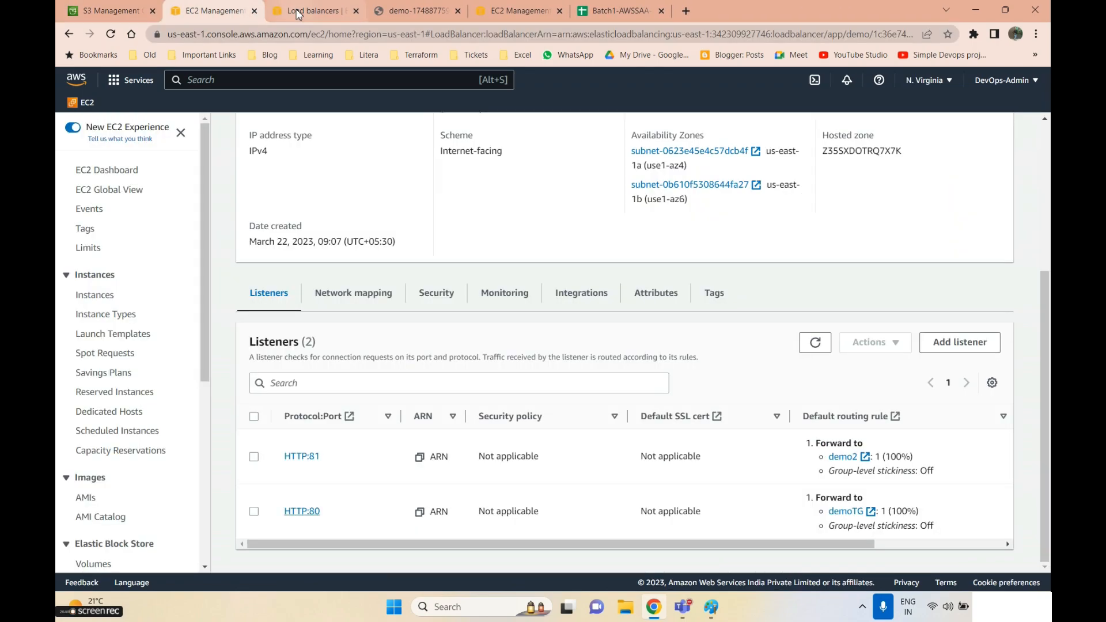
click(380, 11)
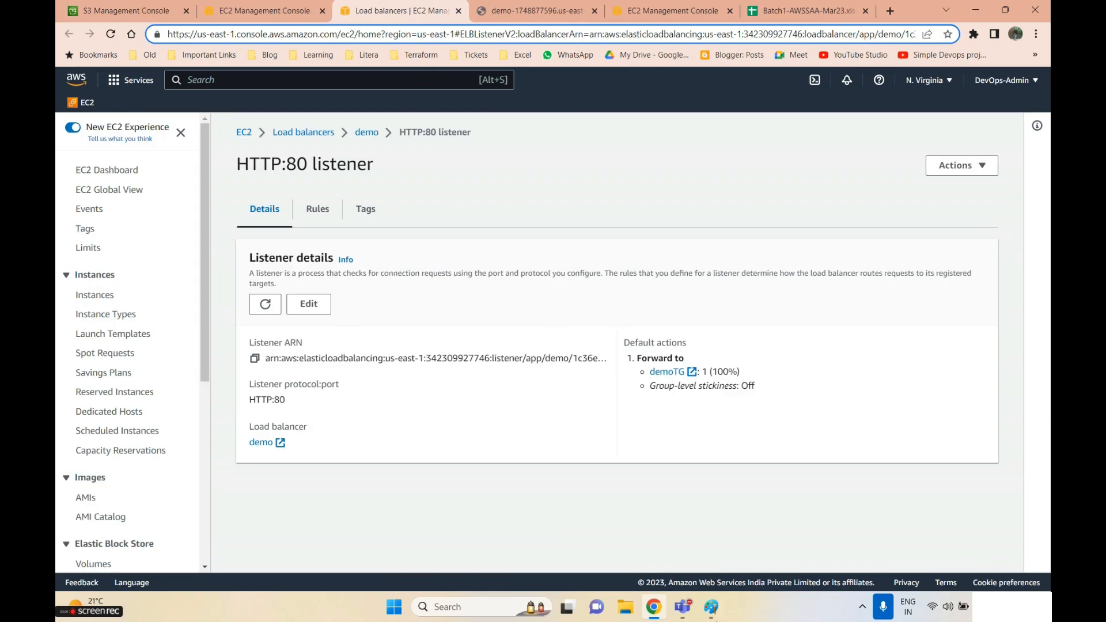
- Switch to Paint and sketch two small boxes side by side below the response text in the inner TG1 rectangle
click(712, 607)
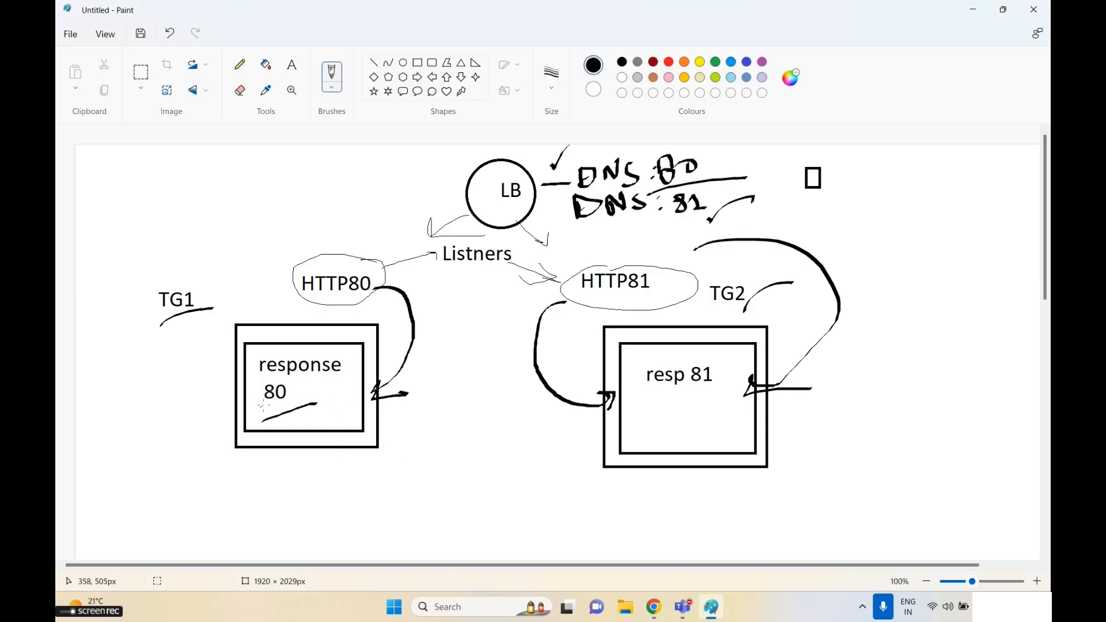
mouse_move(338, 386)
mouse_down()
mouse_move(341, 429)
mouse_move(305, 403)
mouse_move(306, 388)
mouse_move(320, 399)
mouse_move(318, 418)
mouse_move(333, 402)
mouse_move(297, 399)
mouse_move(283, 426)
mouse_up()
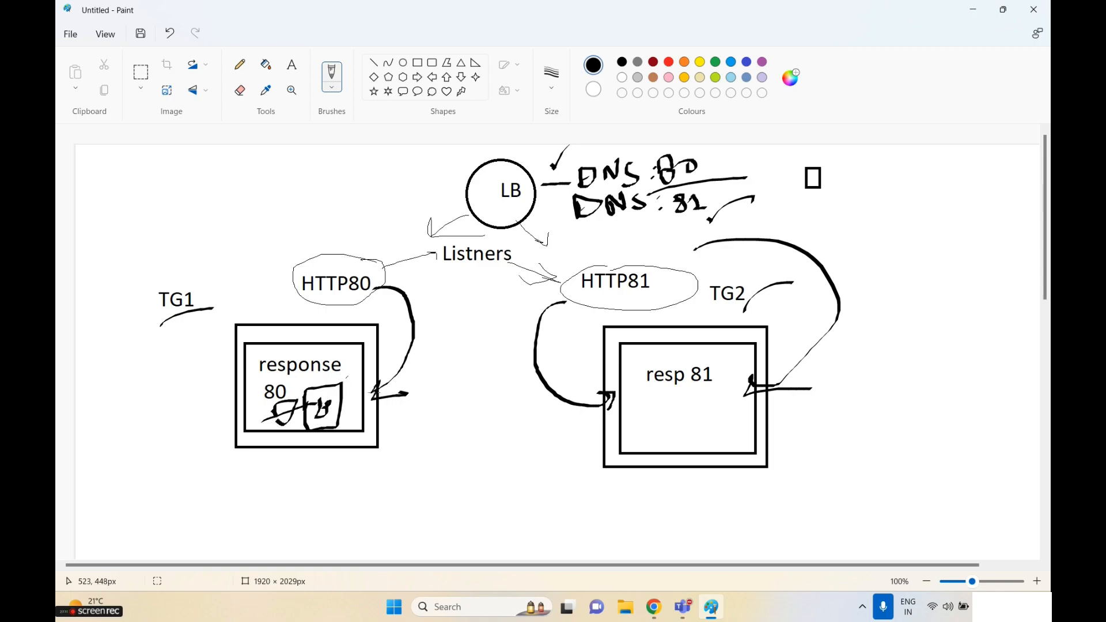
- Handwrite an underlined "/login" URL path below the TG1 box and draw a curved arrow from it to a new box
drag(266, 467, 242, 499)
drag(170, 479, 231, 479)
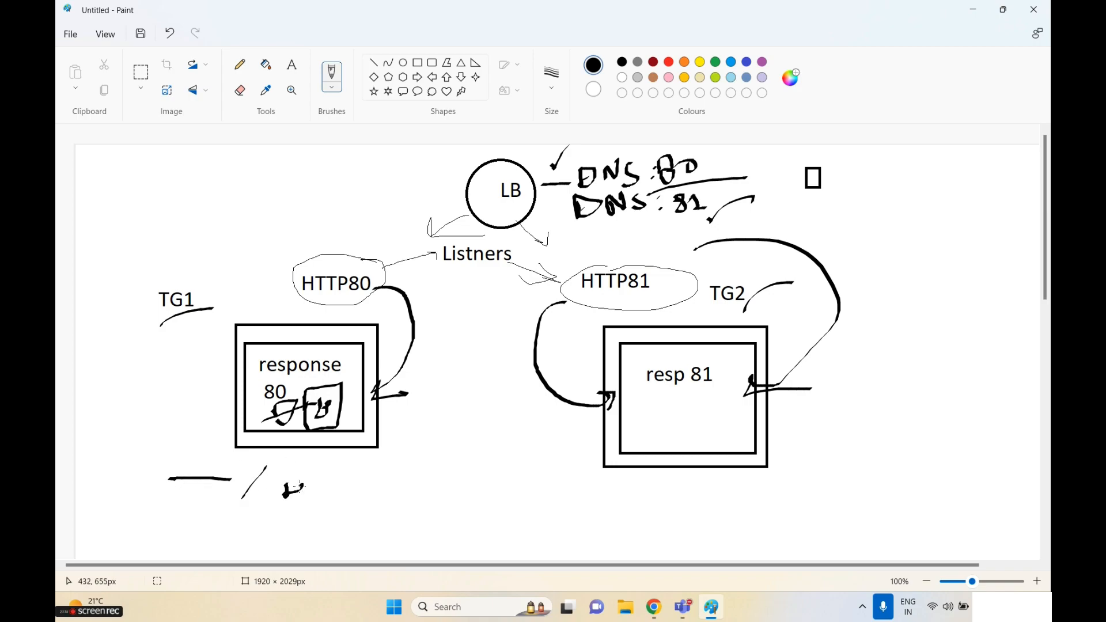
mouse_move(308, 475)
mouse_down()
mouse_move(312, 493)
mouse_move(285, 494)
mouse_move(333, 511)
mouse_move(371, 476)
mouse_up()
mouse_move(262, 526)
mouse_down()
mouse_move(380, 524)
mouse_move(422, 471)
mouse_move(438, 495)
mouse_move(438, 542)
mouse_up()
drag(427, 491, 413, 550)
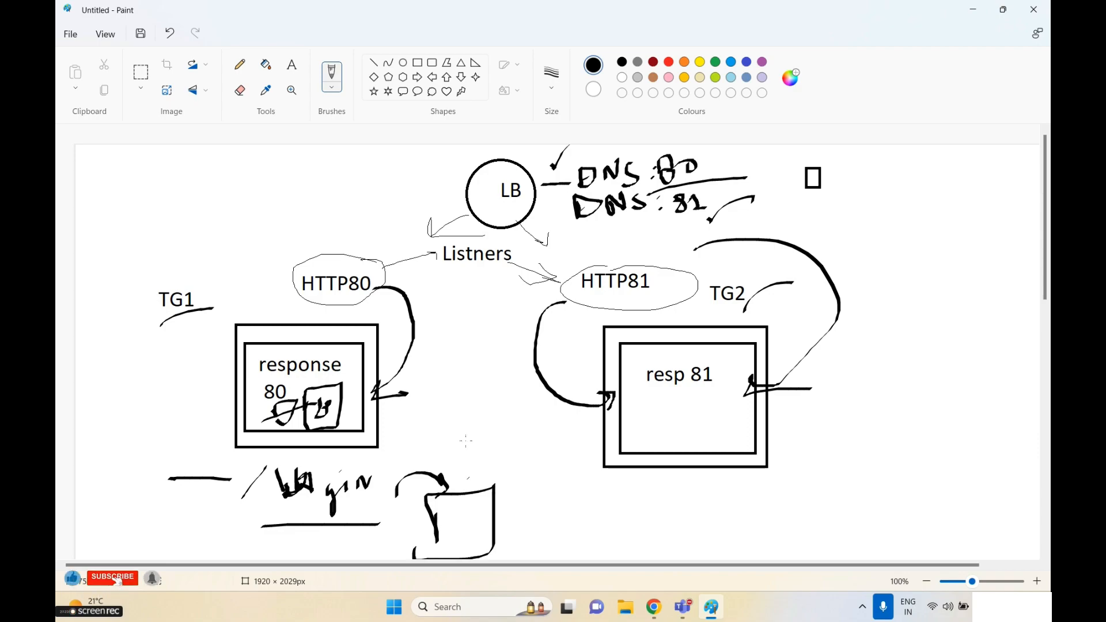
- Switch to the AWS console in the browser and insert a new rule for the demo load balancer's HTTP:80 listener
key(alt+Tab)
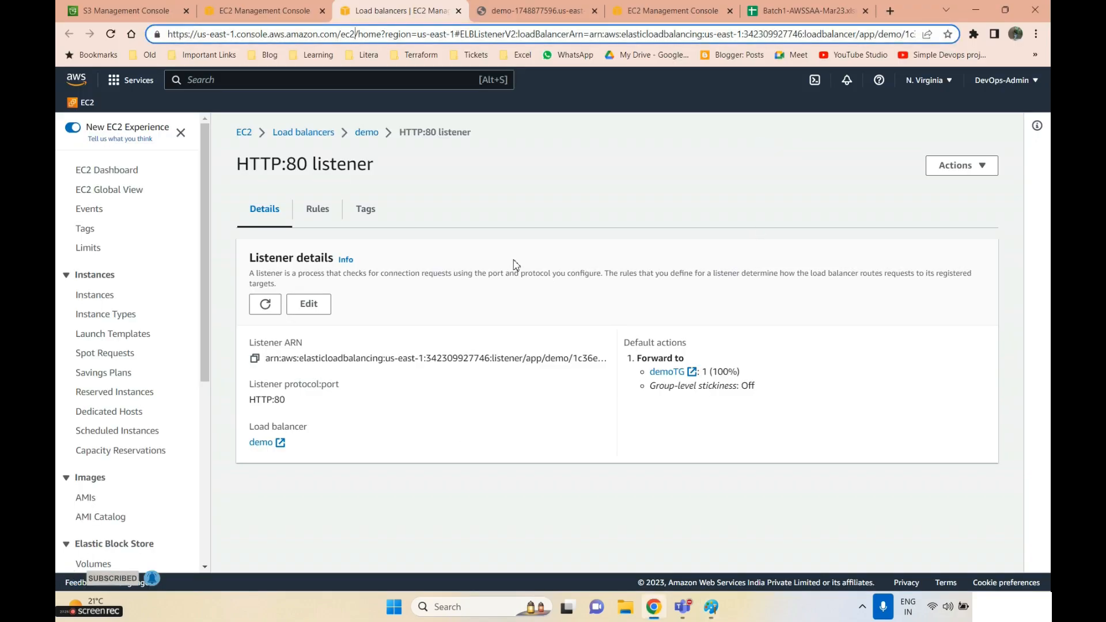
click(318, 214)
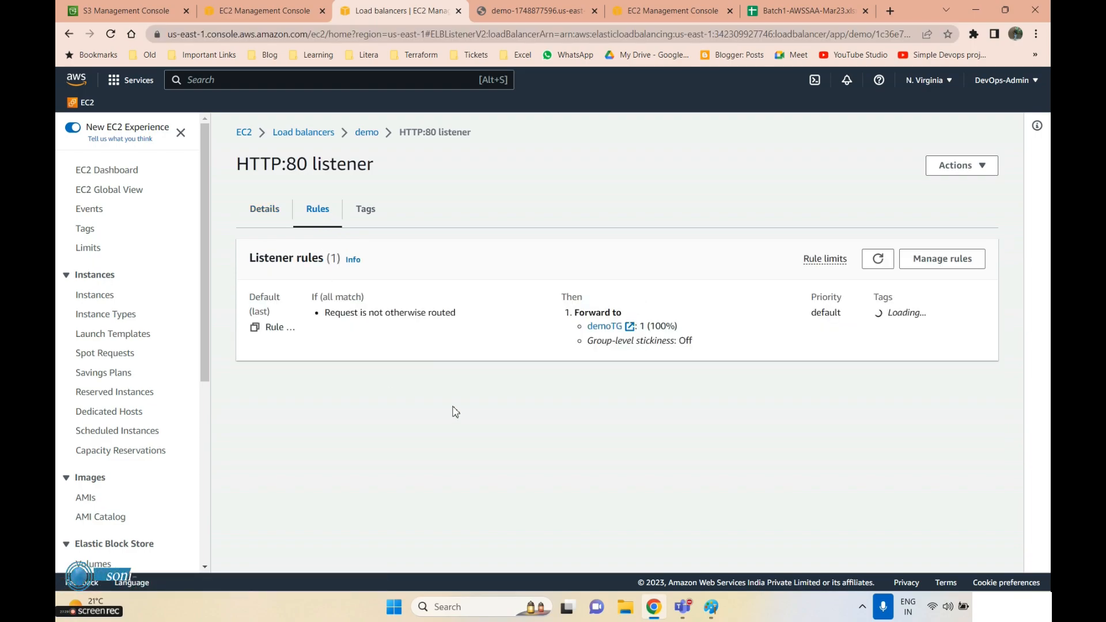
click(955, 265)
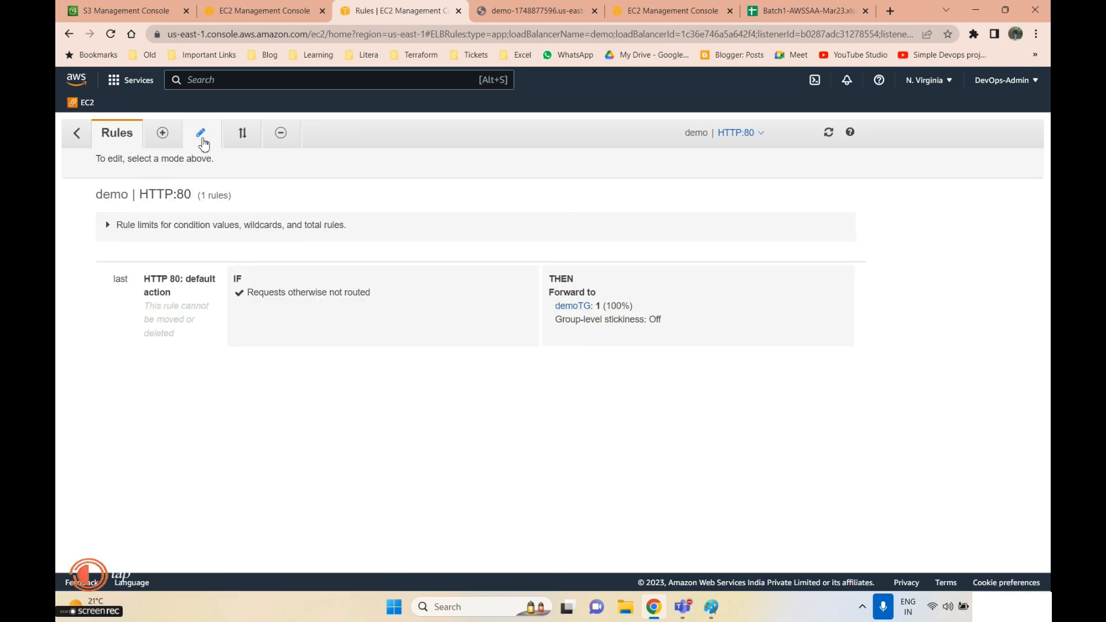
click(204, 142)
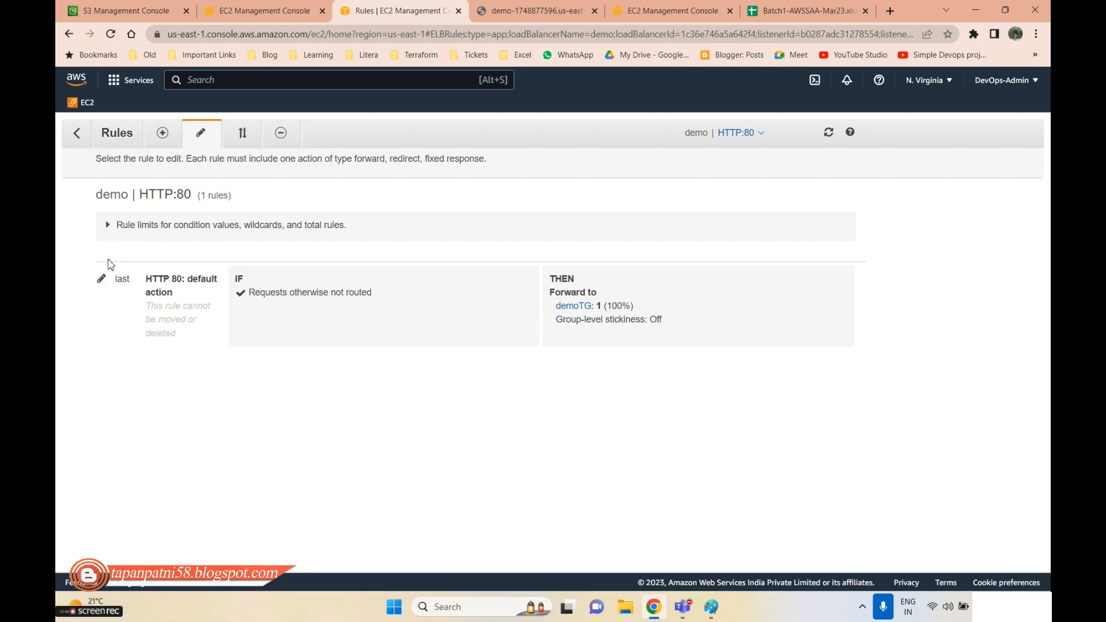
click(164, 135)
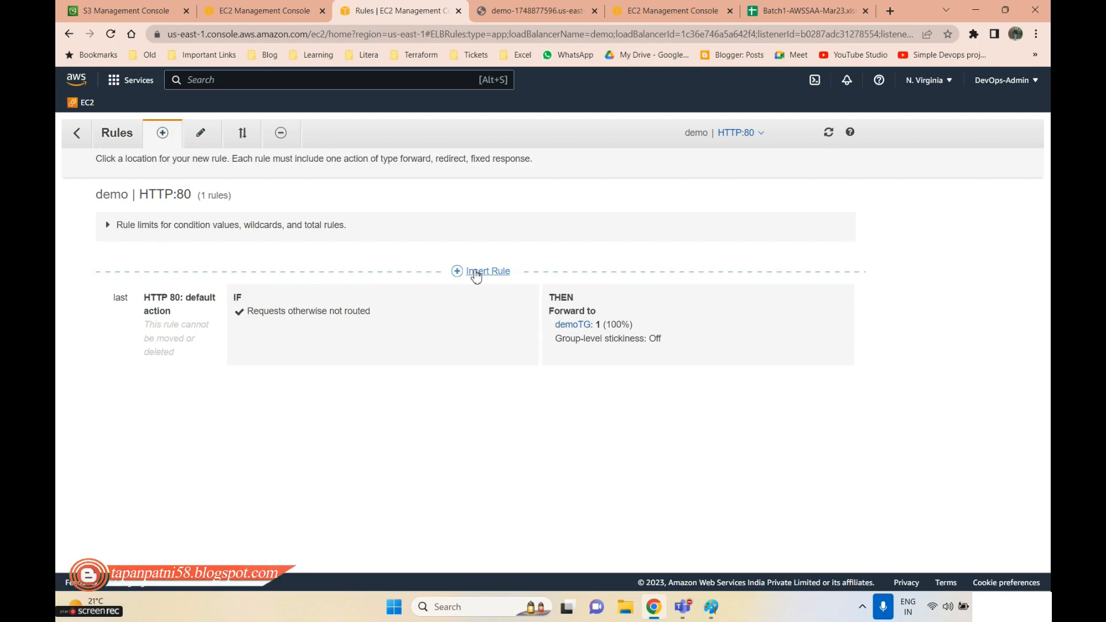
click(478, 274)
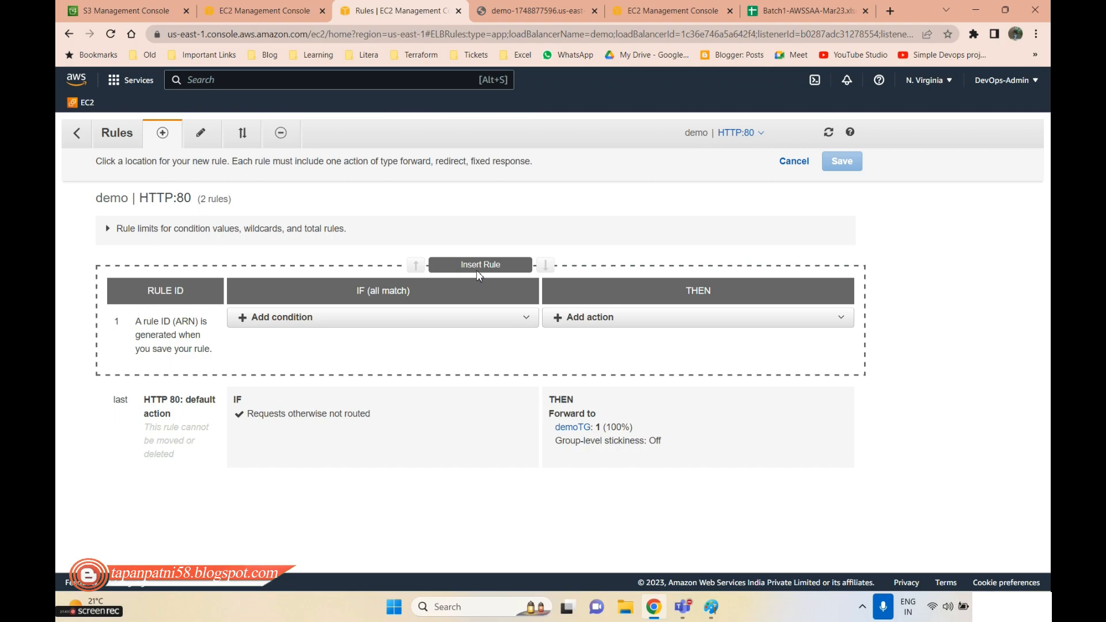
- Add a host header condition to the new rule and copy the demo load balancer's DNS name from the load balancers list
click(271, 321)
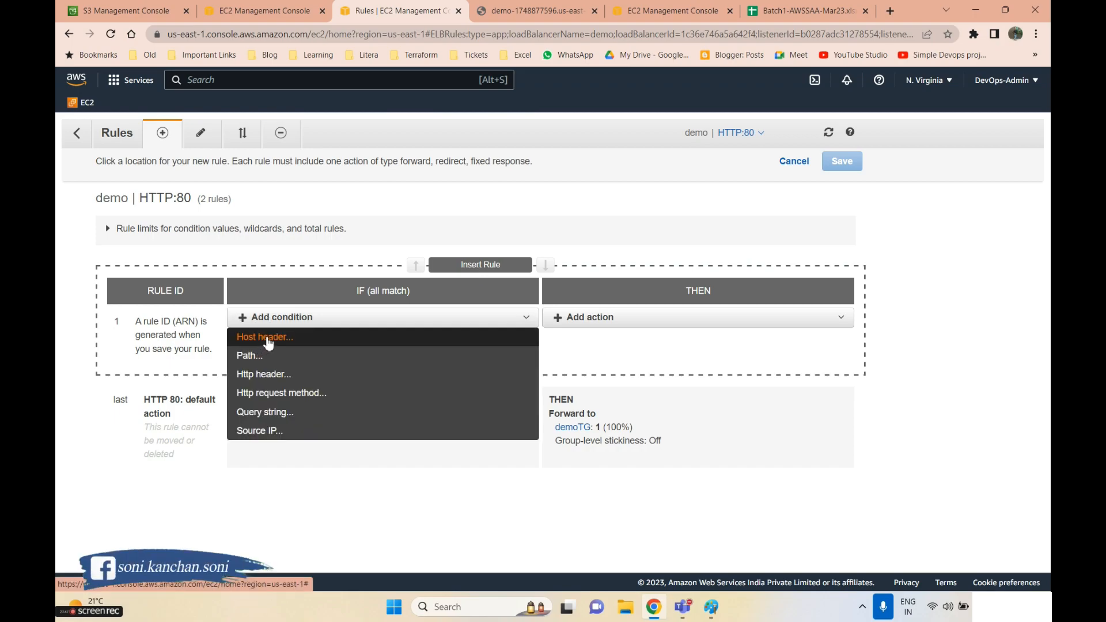
click(268, 342)
click(239, 10)
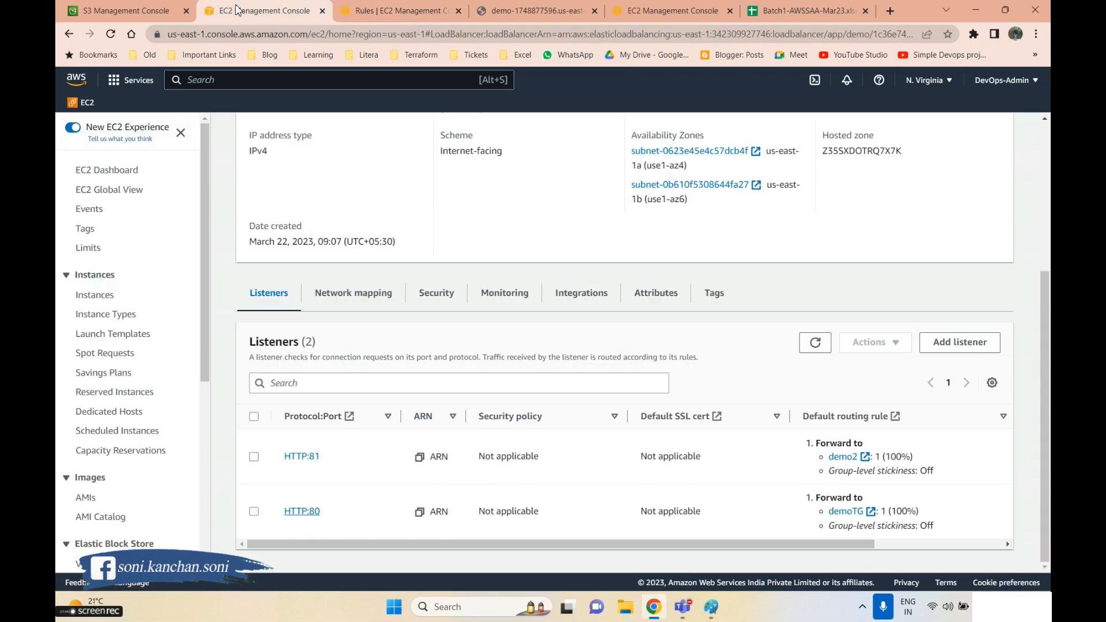
scroll(420, 244, up, 4)
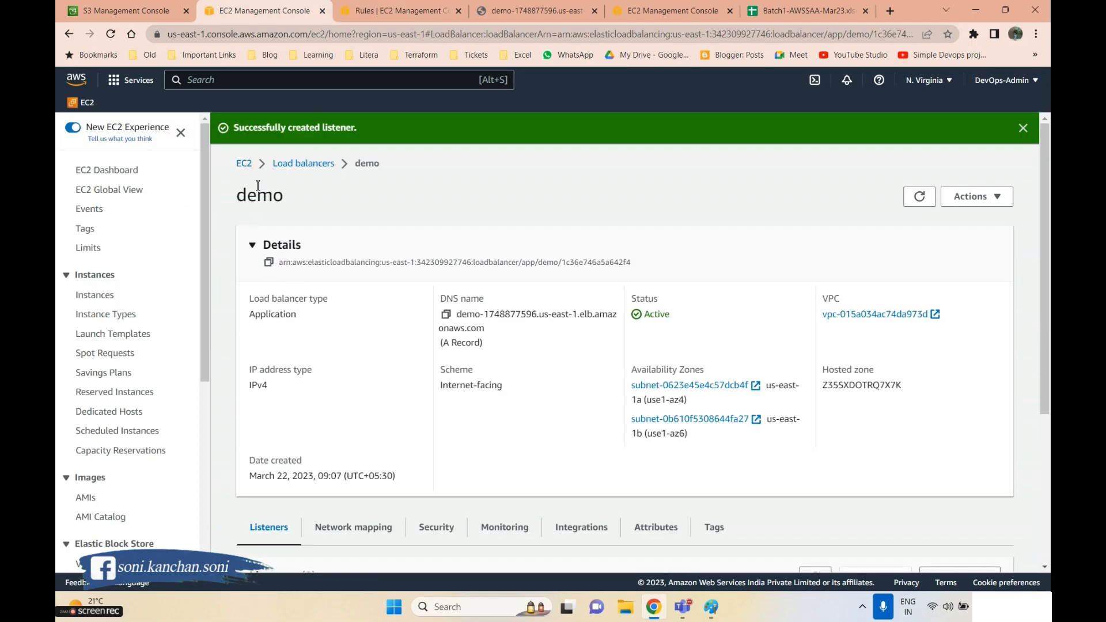
click(304, 163)
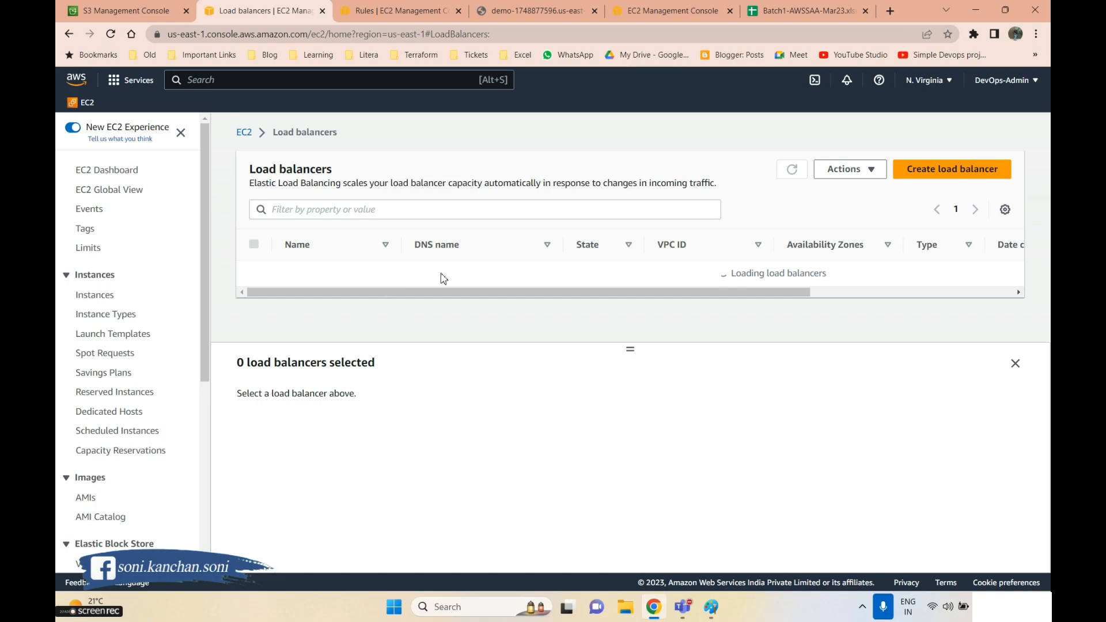
click(420, 278)
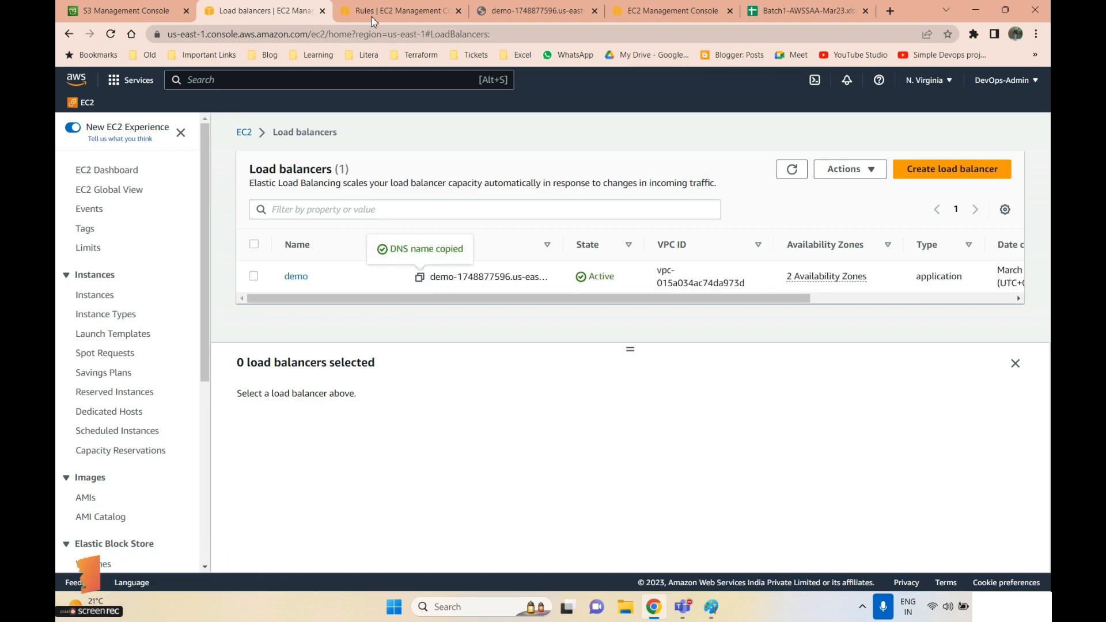
- Set the new rule's host header value to *demo-1748877596.us-east-1.elb.amazonaws.com*
click(371, 11)
click(349, 347)
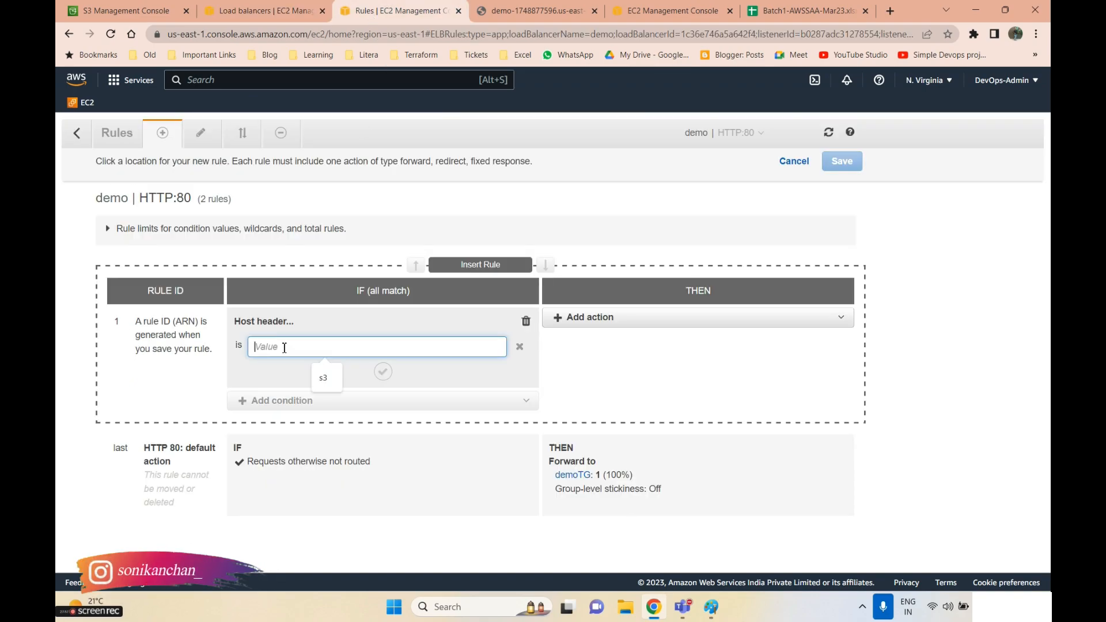
key(ctrl+v)
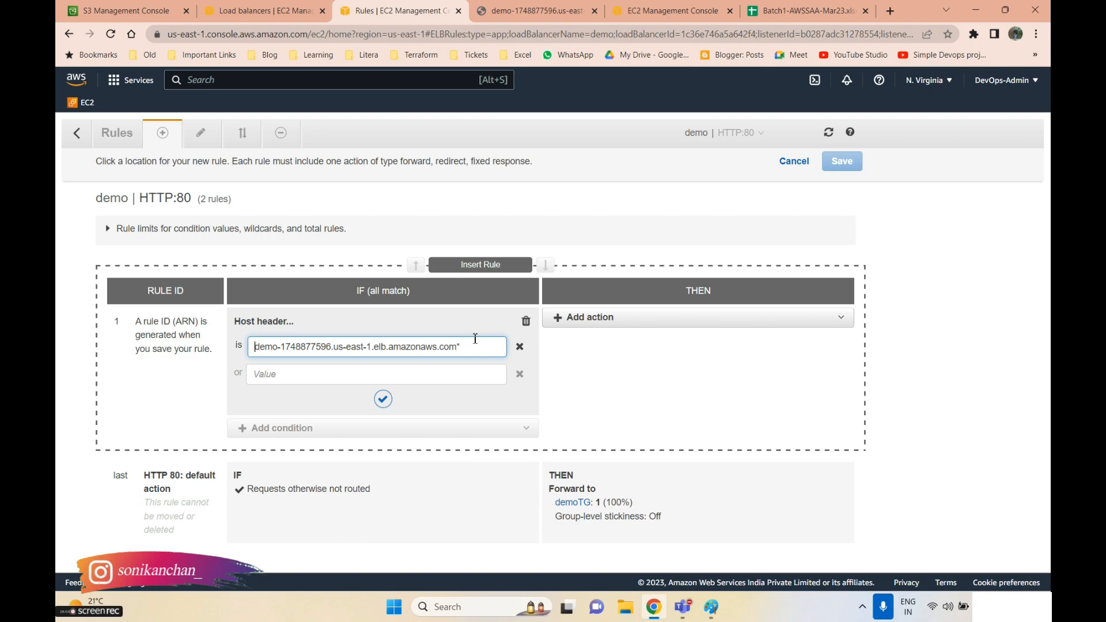
key(Home)
text(*)
- Add a fixed response with code 200 and body "host response -demo-1748877596.us-east-1.elb.amazonaws.com", and save the rule
click(638, 321)
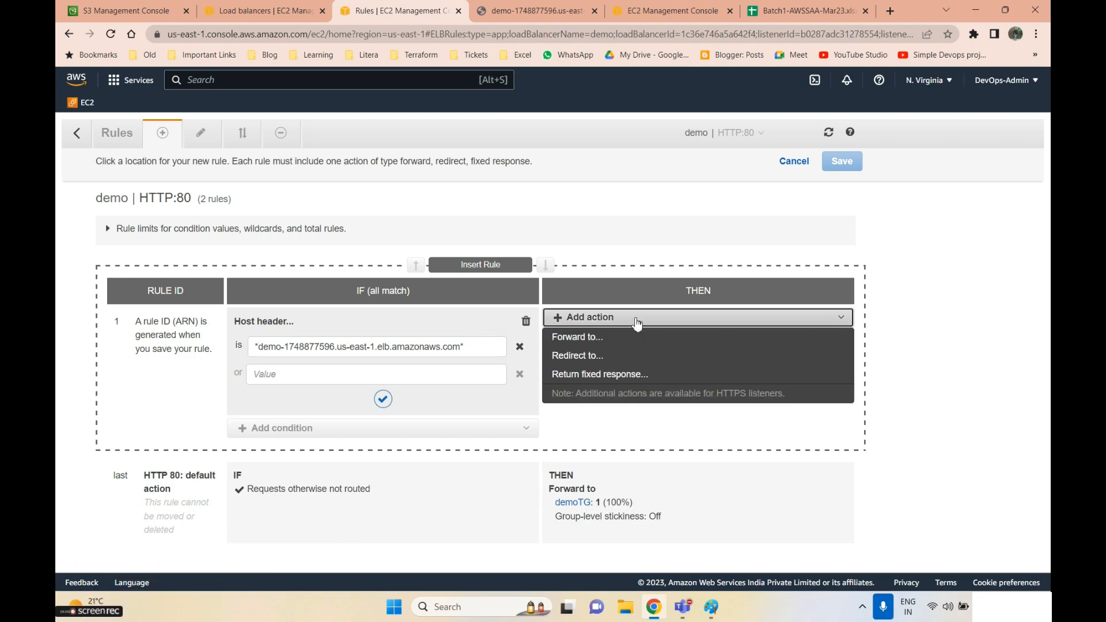
click(589, 376)
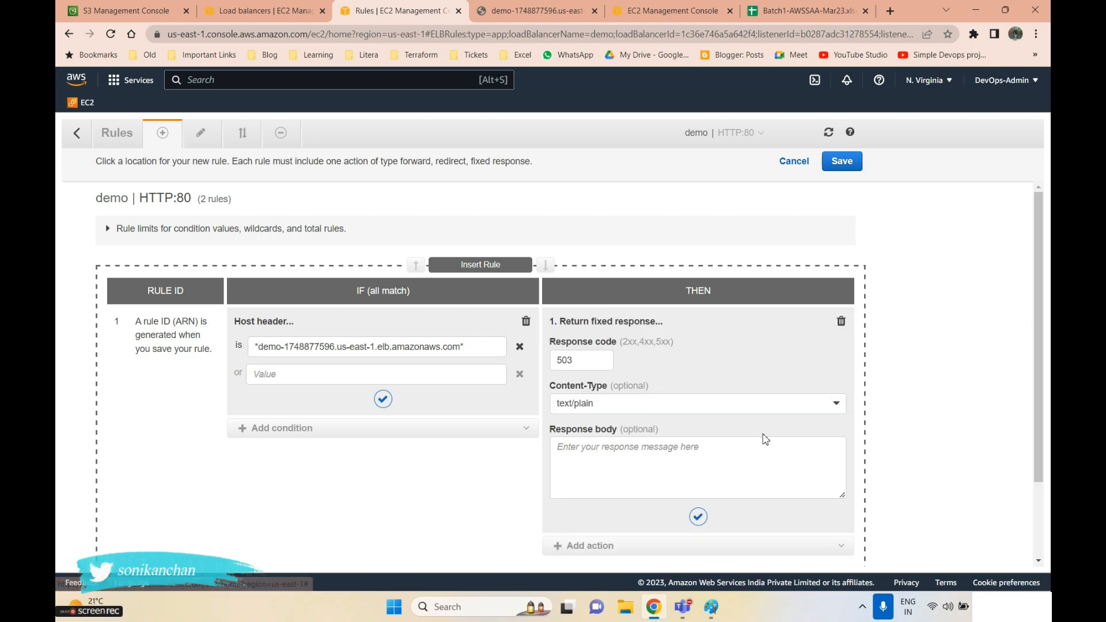
scroll(600, 410, down, 1)
double_click(576, 295)
text(200)
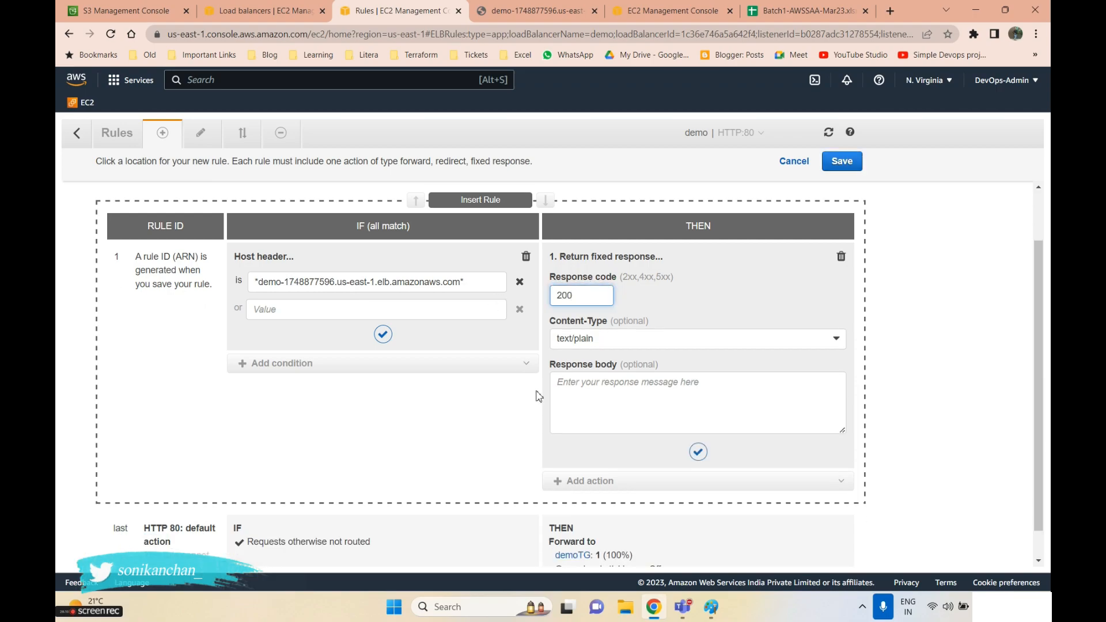
click(639, 396)
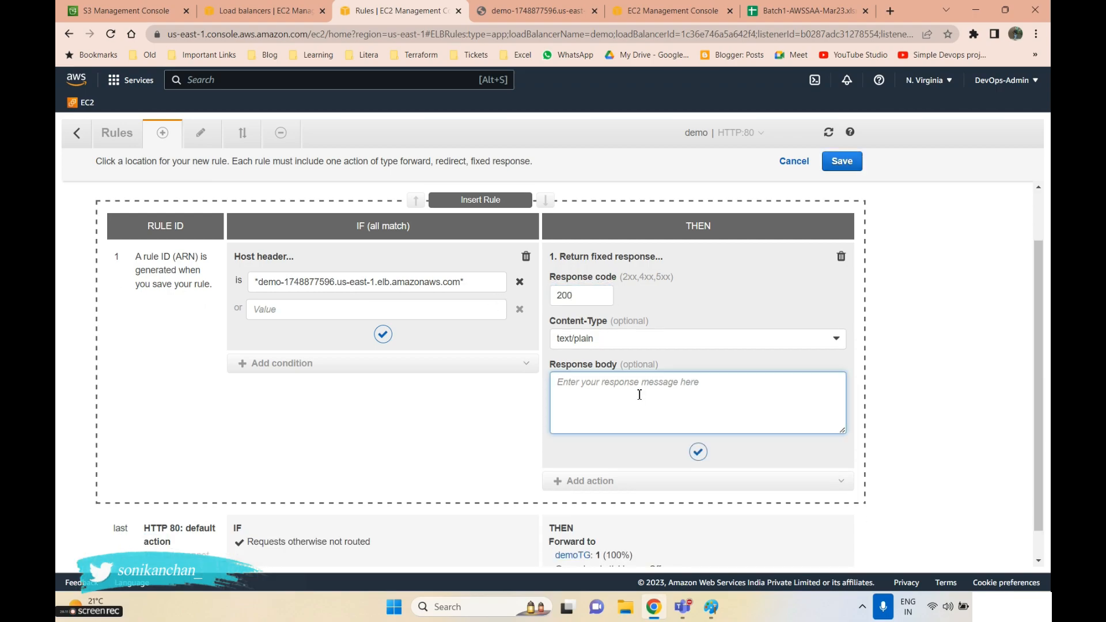
text(host respor)
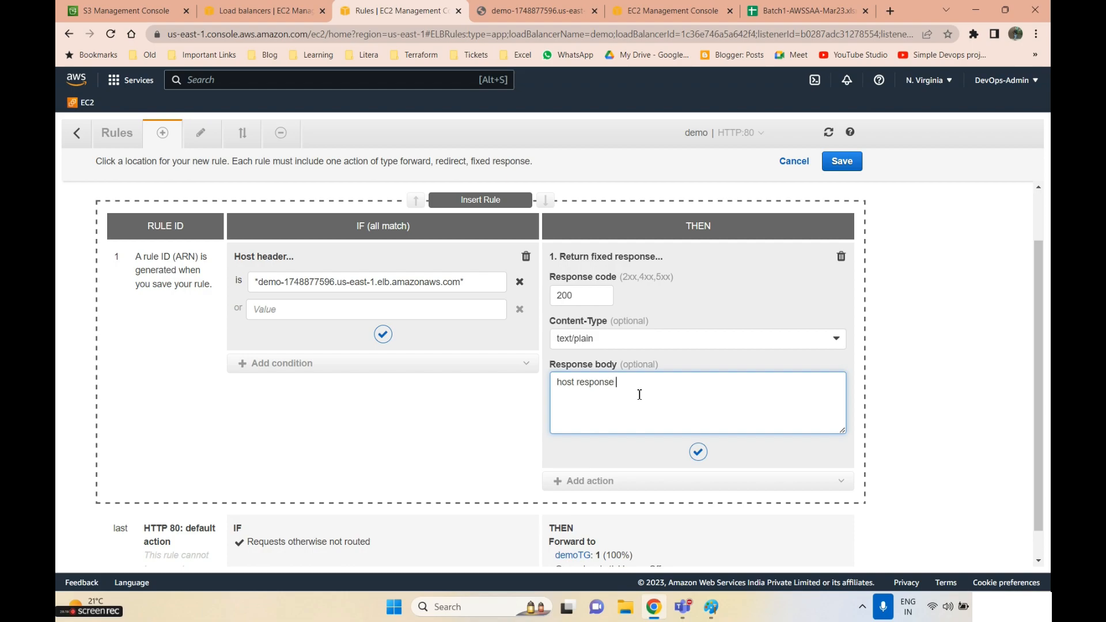
key(ctrl+v)
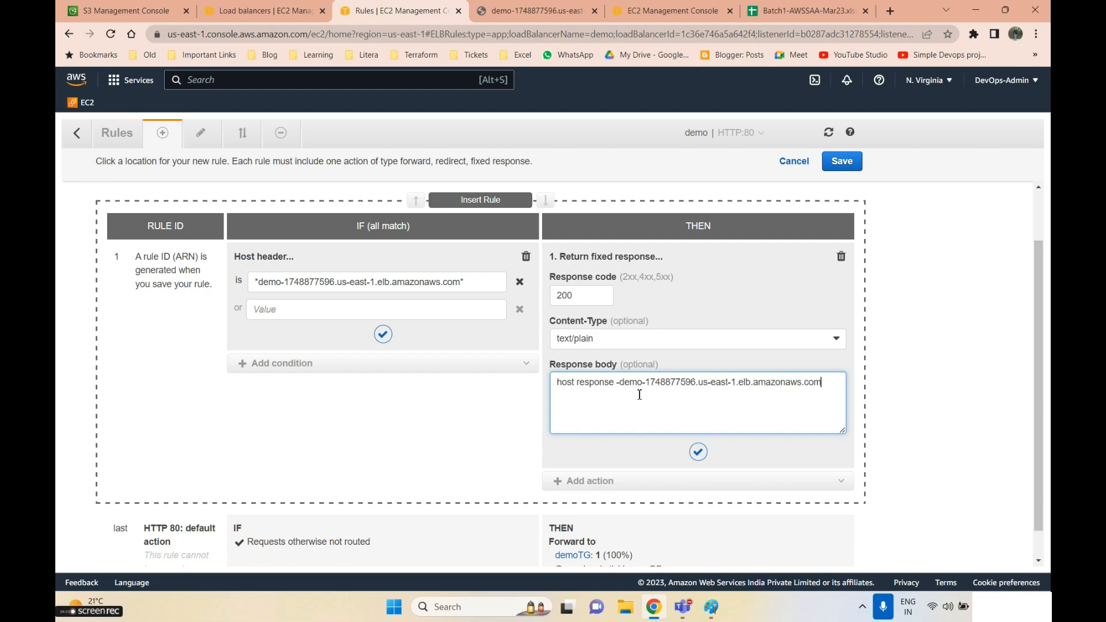
click(698, 451)
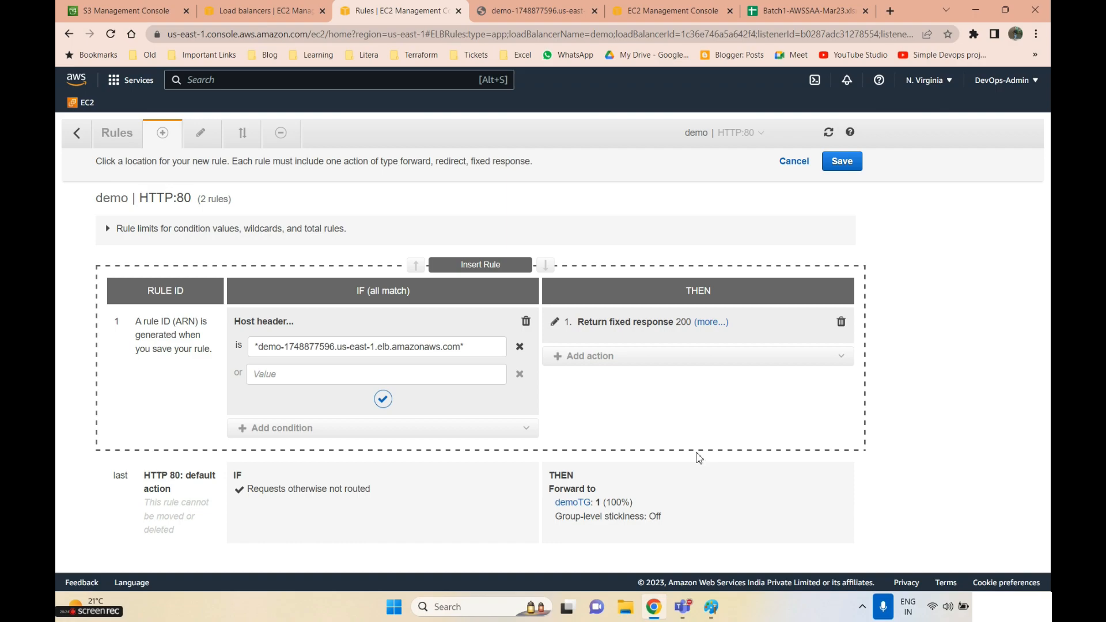
click(844, 163)
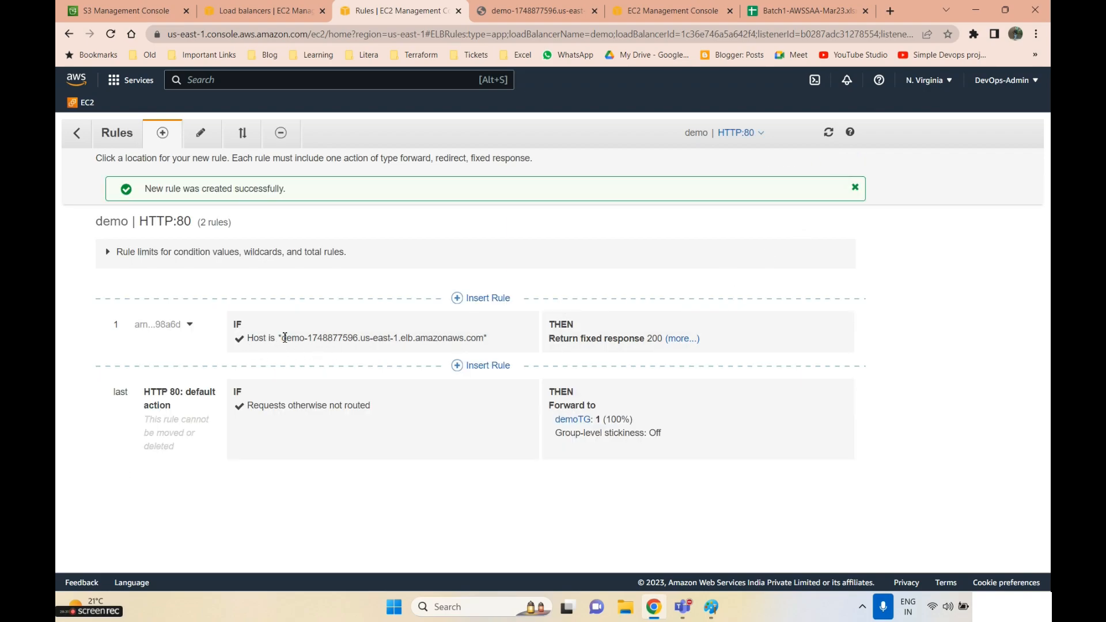
- Test the host rule by loading demo-1748877596.us-east-1.elb.amazonaws.com without a port number, and reload the page
drag(285, 338, 487, 338)
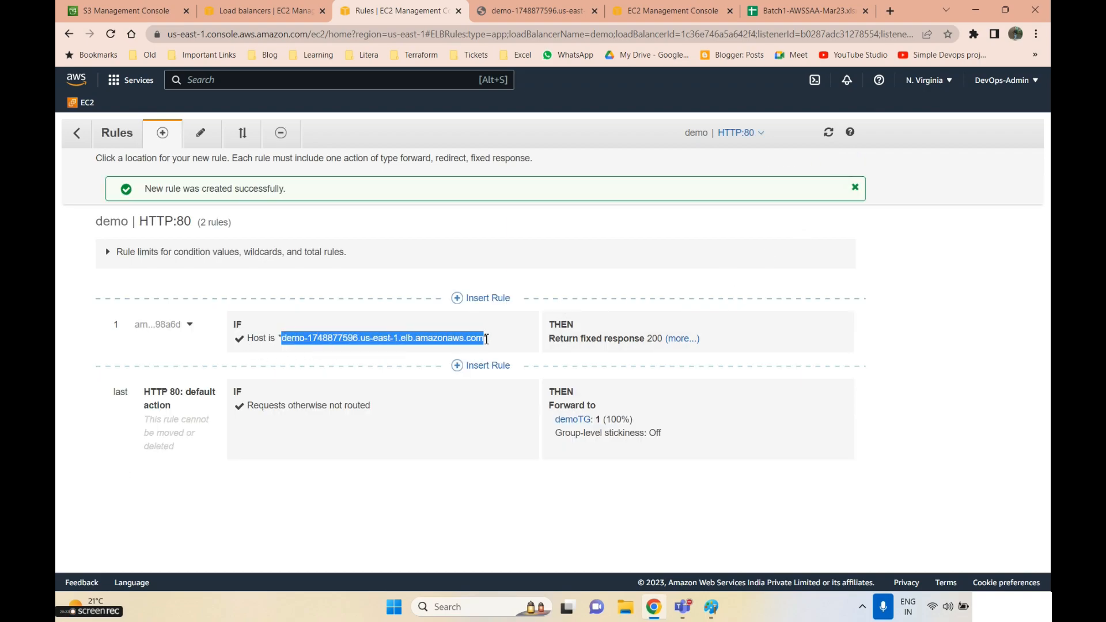
click(550, 13)
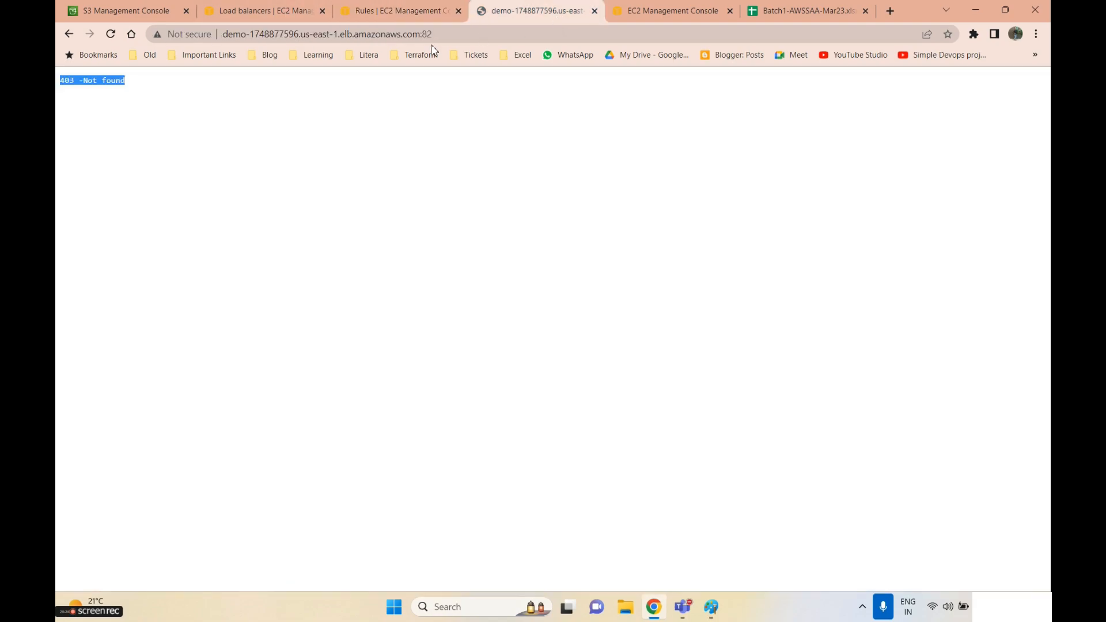
click(449, 35)
key(BackSpace)
key(BackSpace)
key(BackSpace)
key(Return)
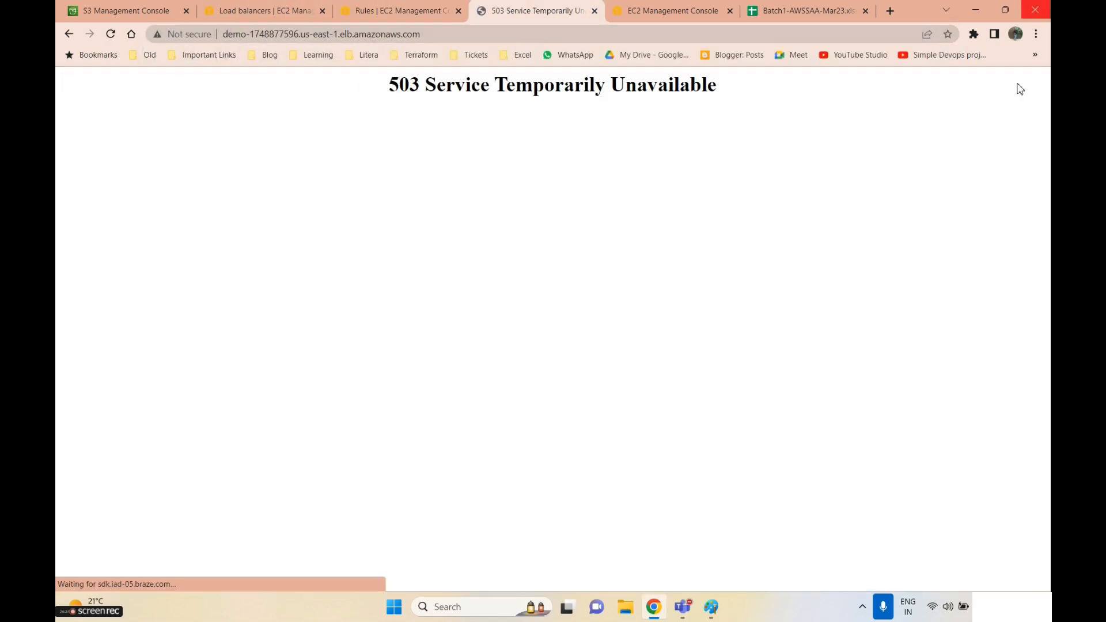
drag(401, 105, 784, 106)
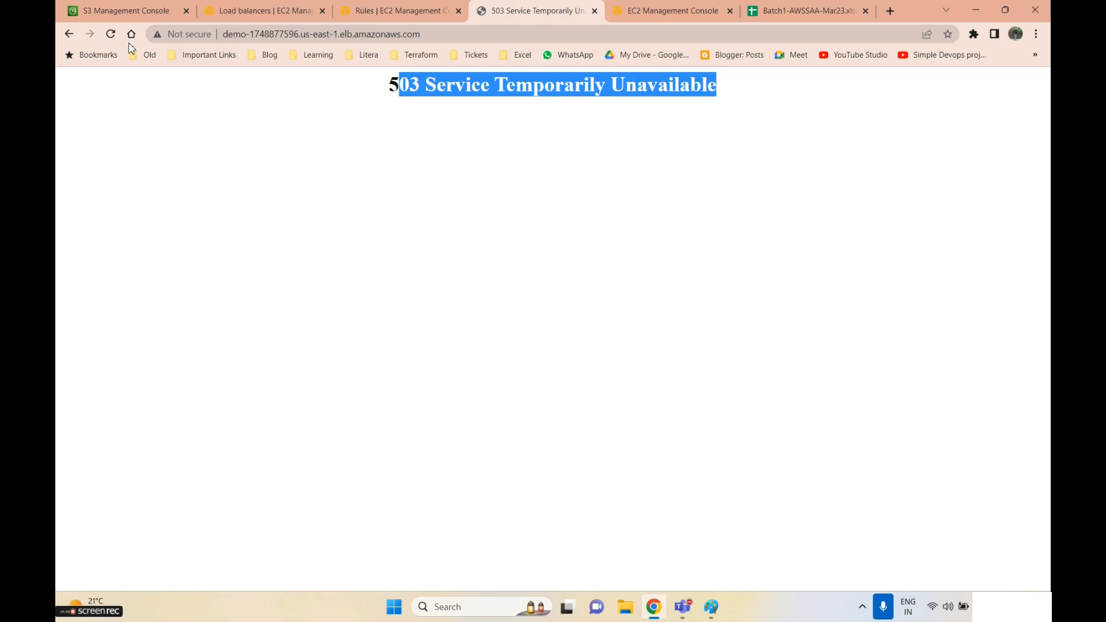
click(110, 35)
- Return to the HTTP:80 rules and expand the full fixed response details of rule 1
key(ctrl+shift+Tab)
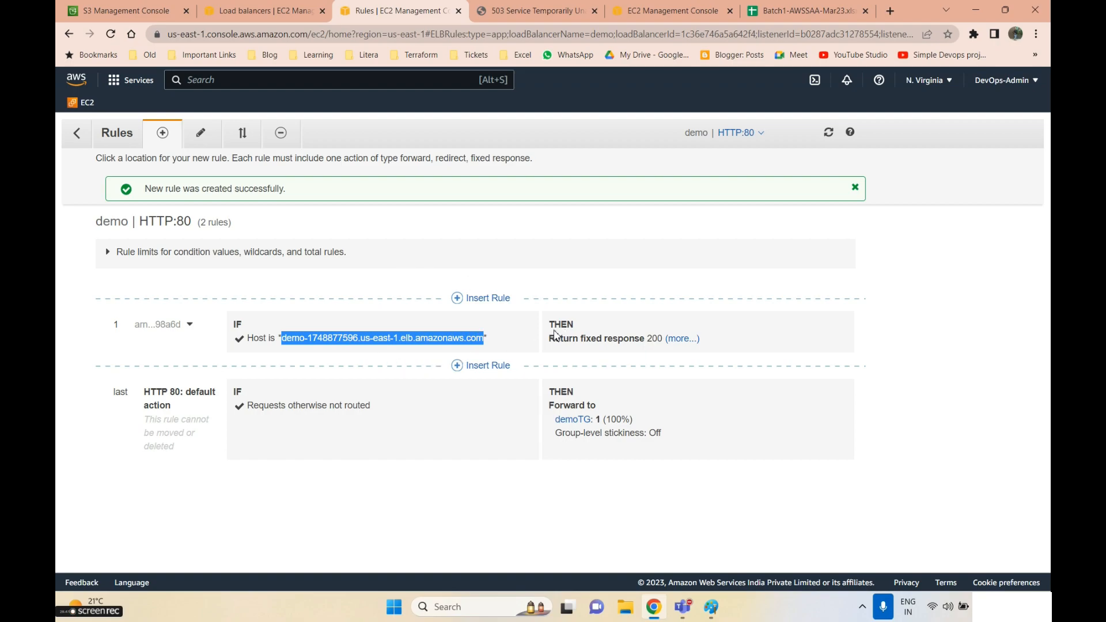
click(488, 340)
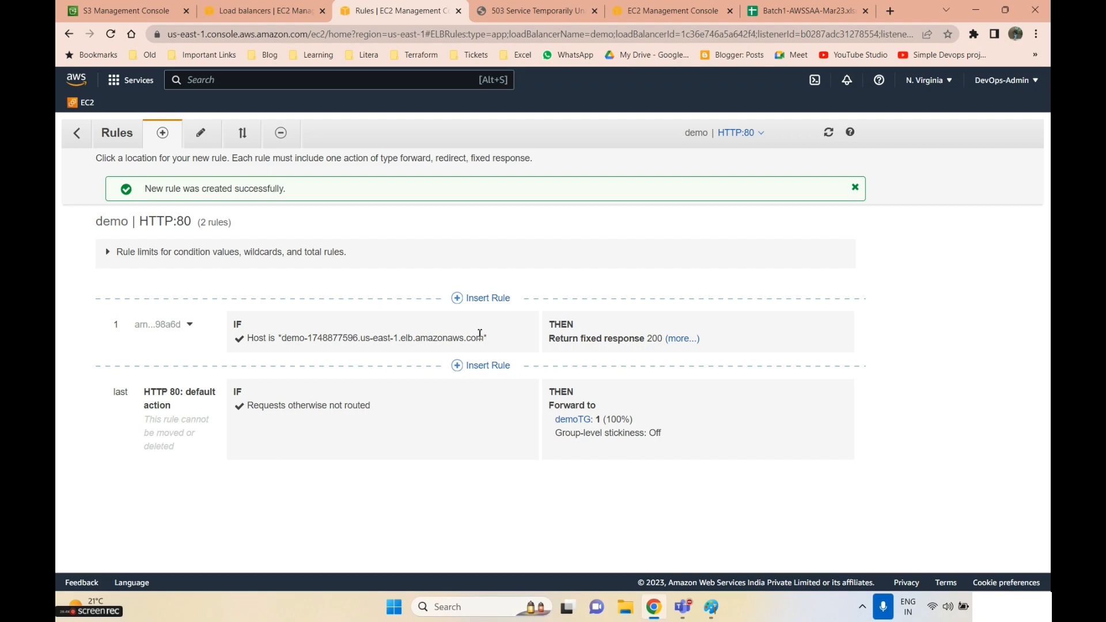
click(680, 339)
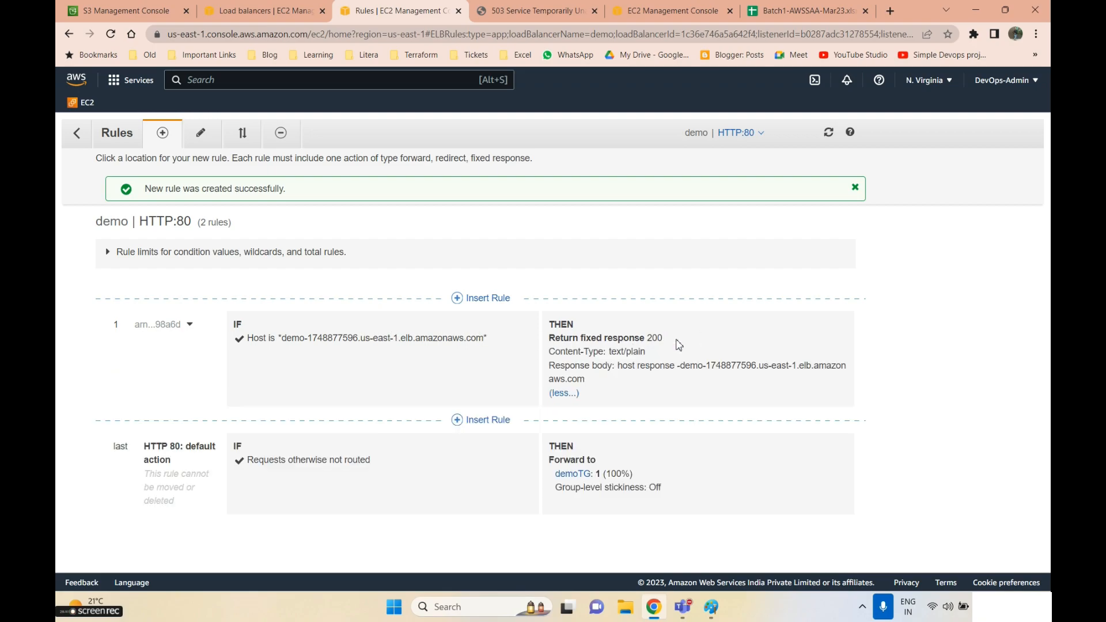
- Try to open the load balancer's address with an asterisk appended, demo-1748877596.us-east-1.elb.amazonaws.com*
click(507, 11)
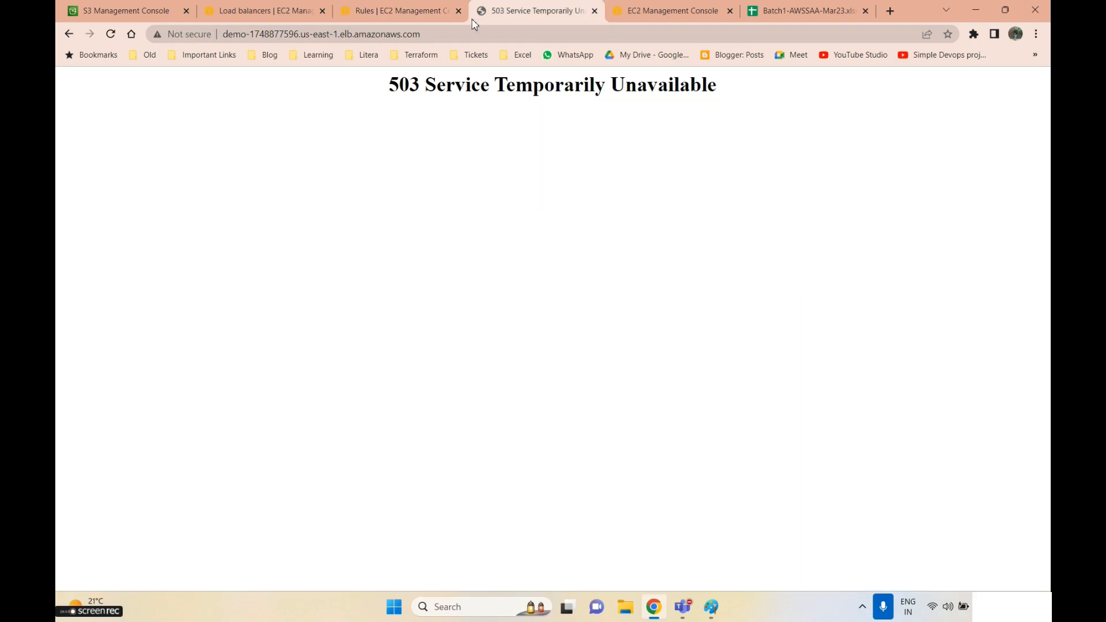
click(436, 35)
key(Return)
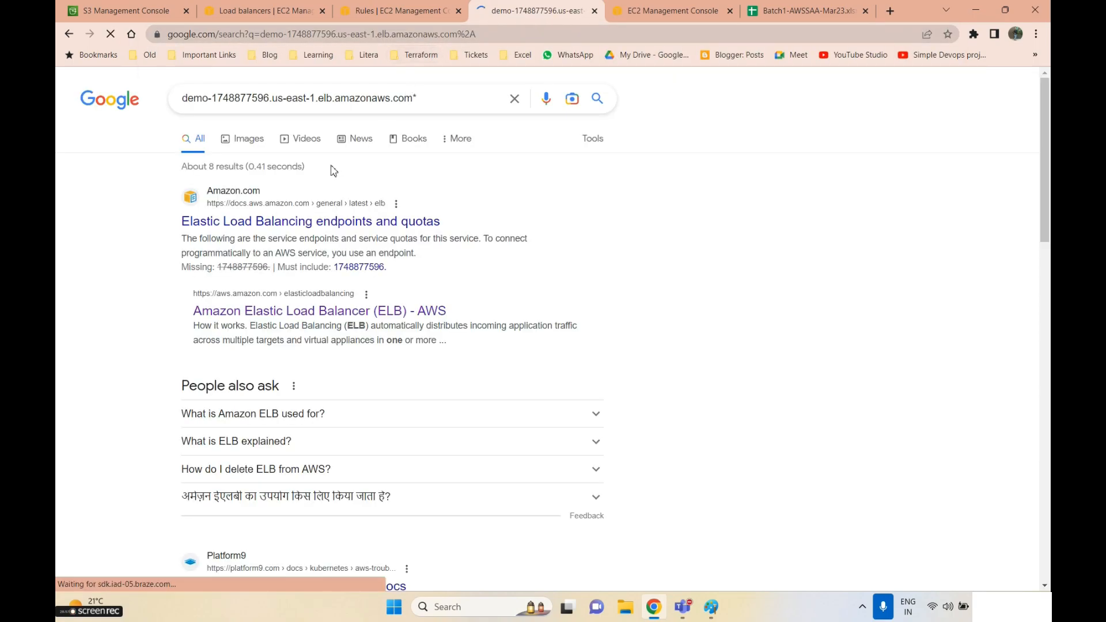
- Edit rule 1 of the HTTP:80 listener, removing the asterisks so its host header value is demo-1748877596.us-east-1.elb.amazonaws.com
click(364, 16)
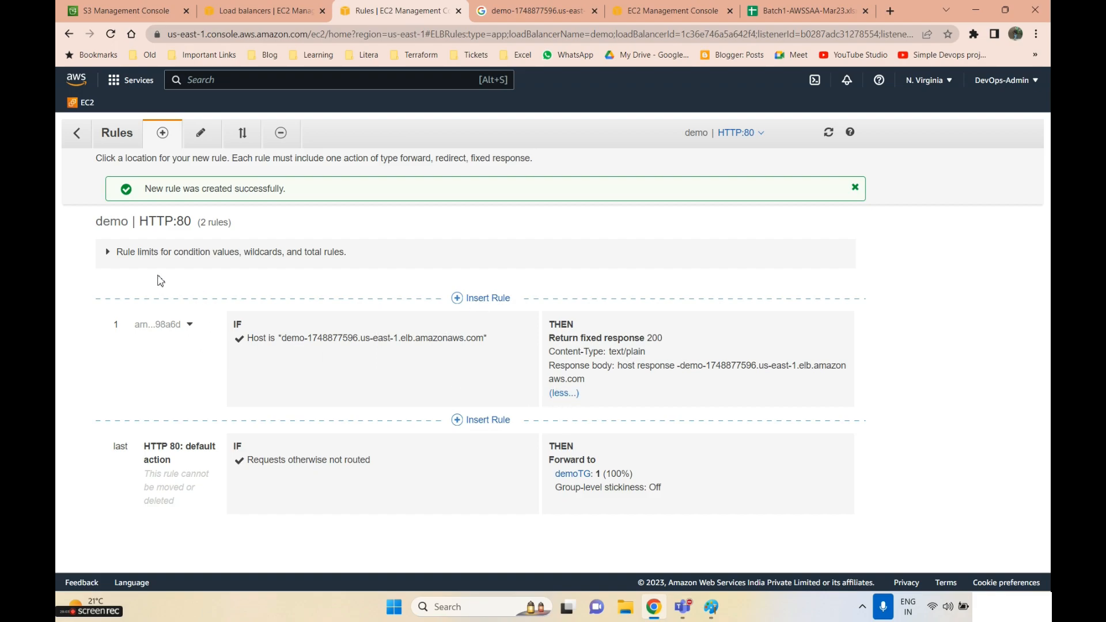
click(197, 137)
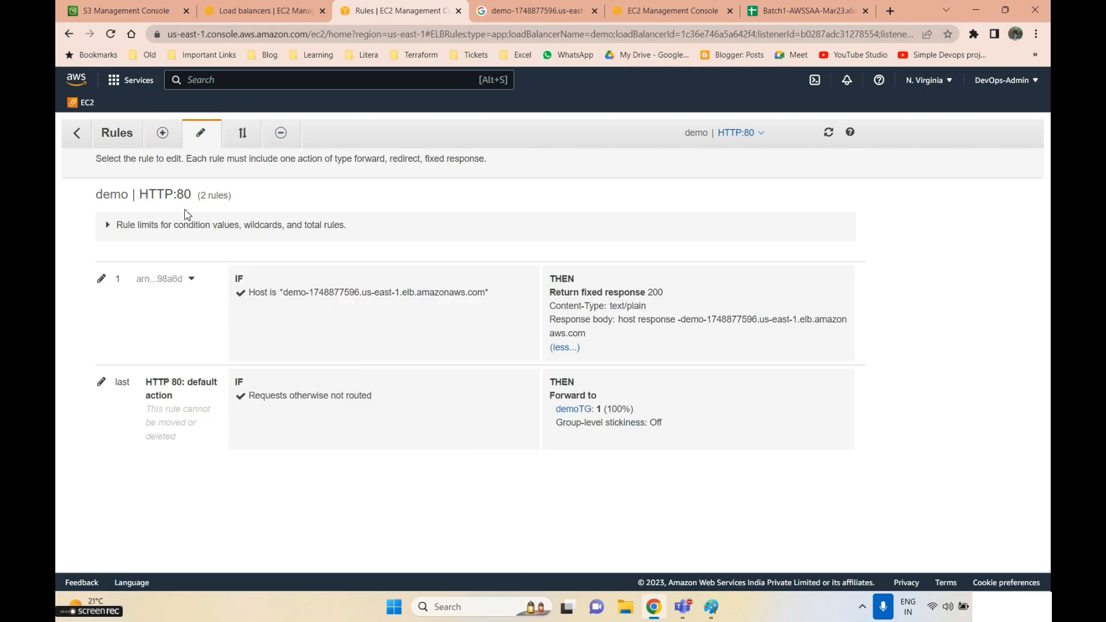
click(109, 226)
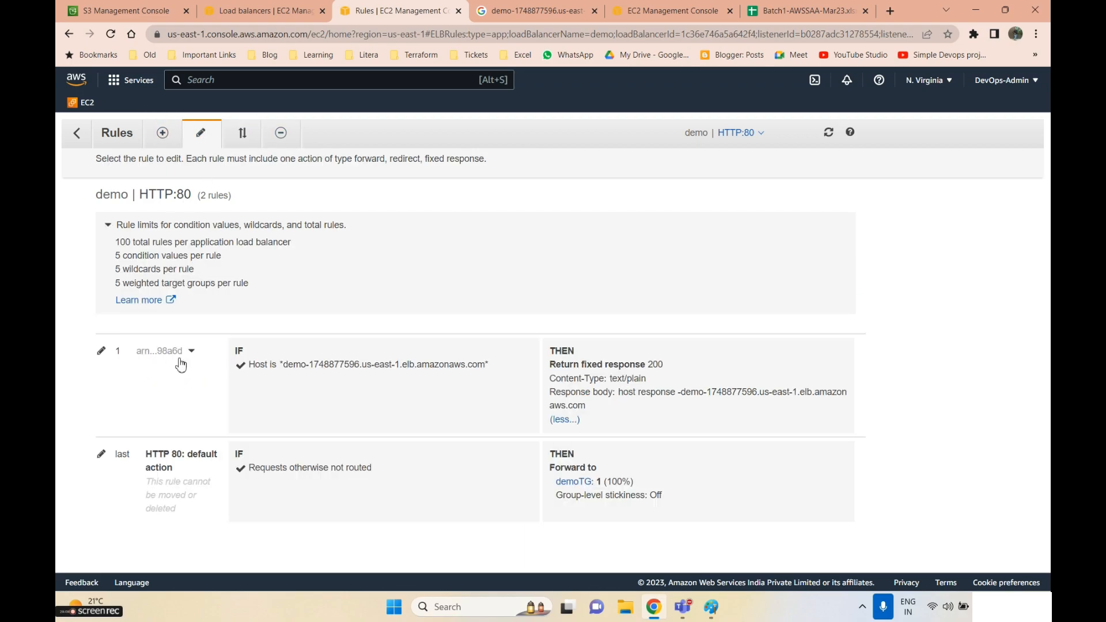
click(101, 352)
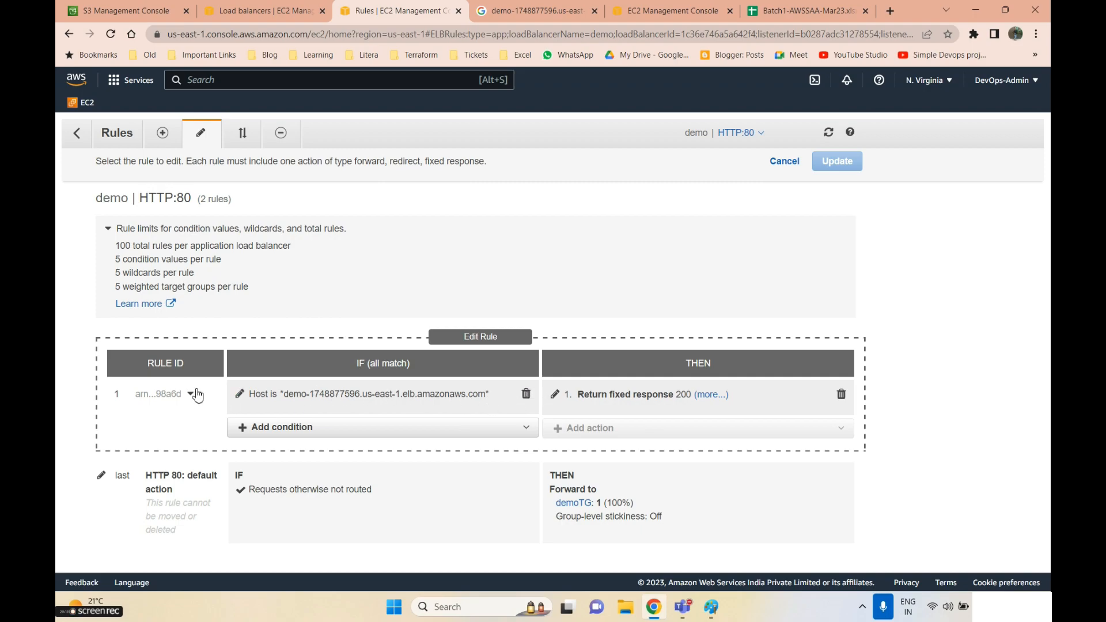
click(239, 395)
scroll(278, 374, down, 1)
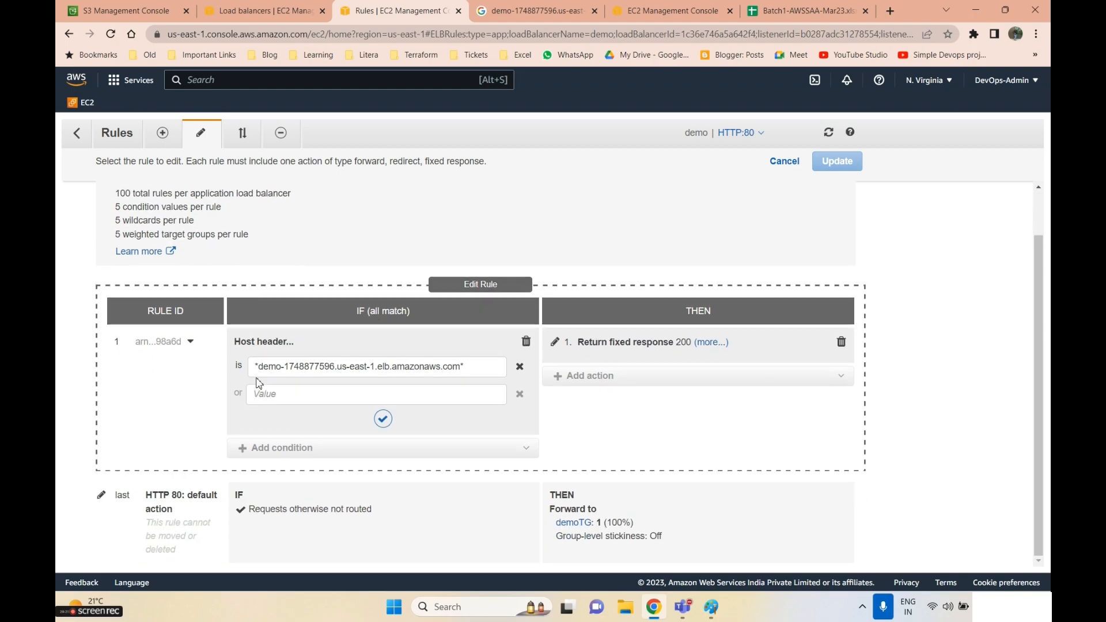
click(258, 367)
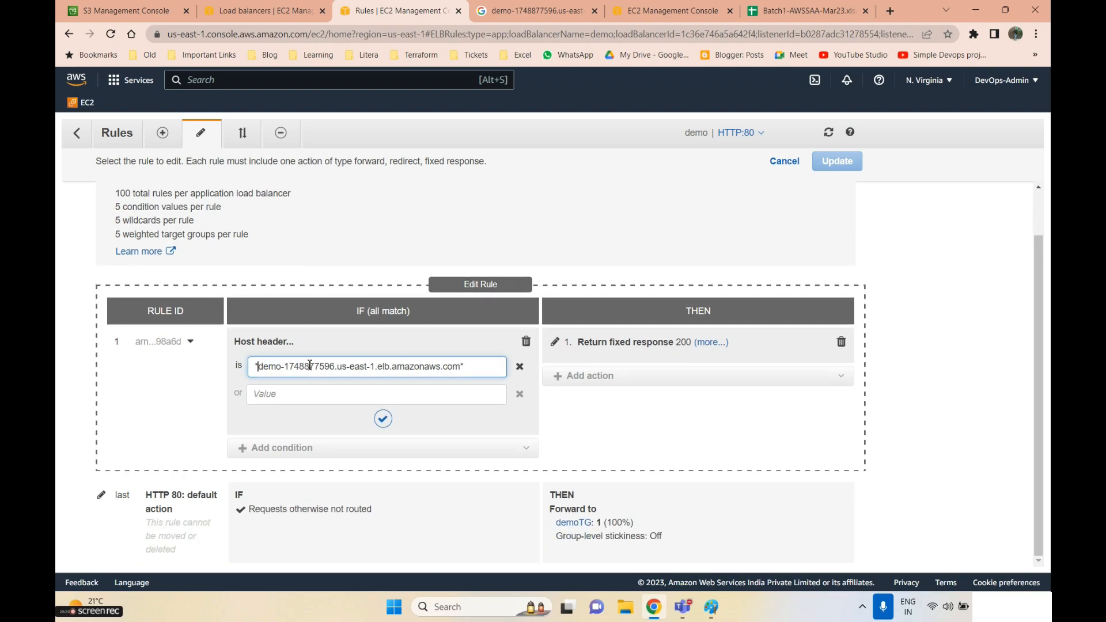
key(BackSpace)
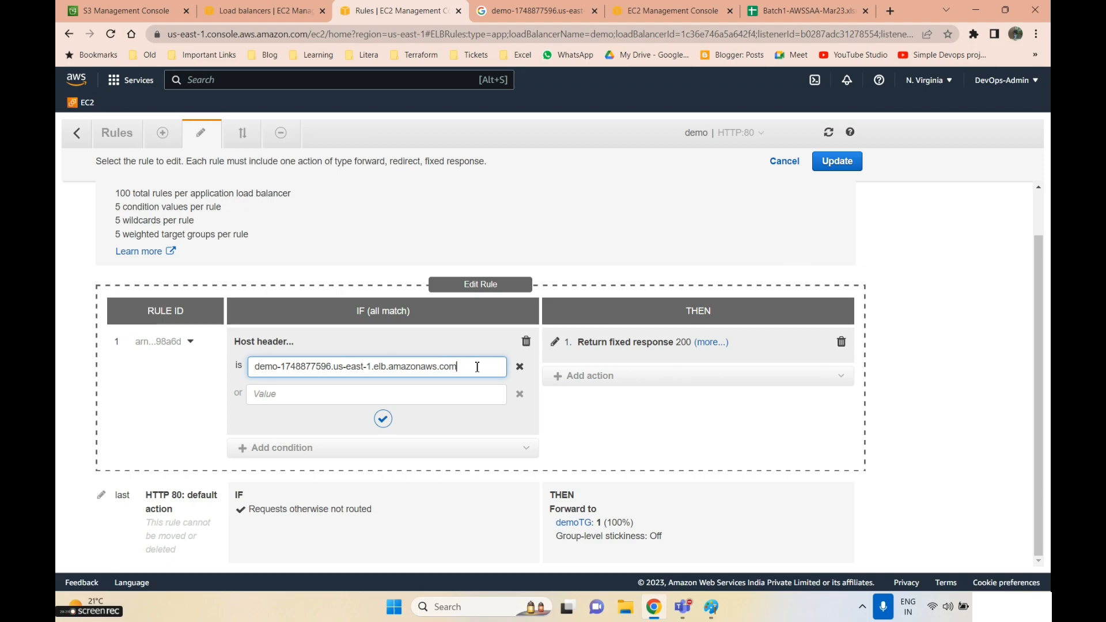
- Review rule 1's fixed response settings, copy the host header value, and save the updated rule
click(554, 343)
scroll(657, 395, down, 2)
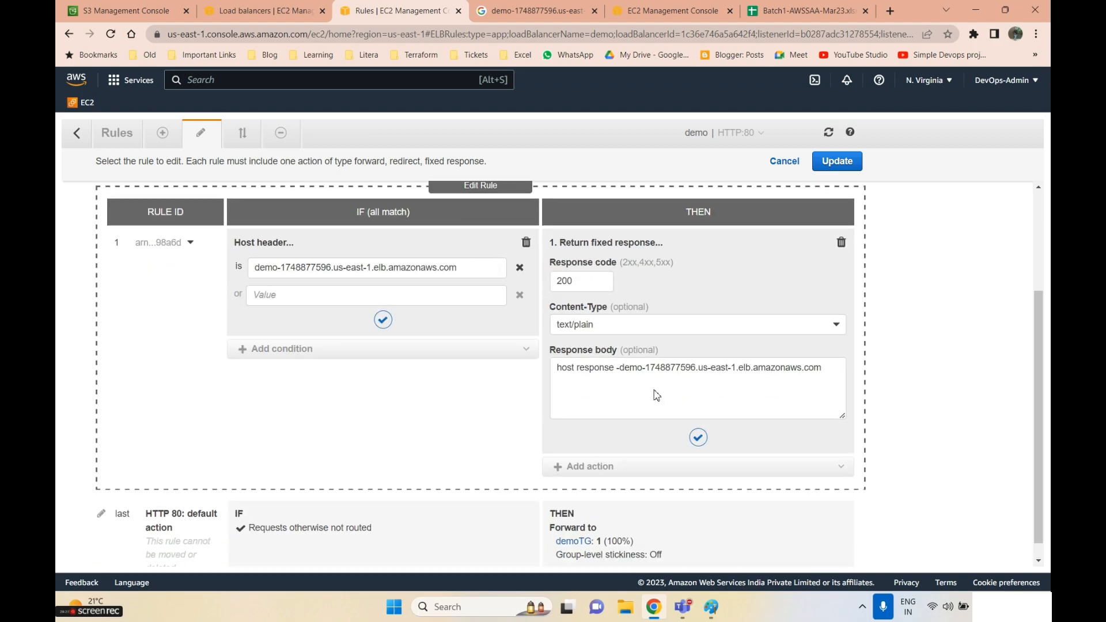
scroll(657, 395, down, 1)
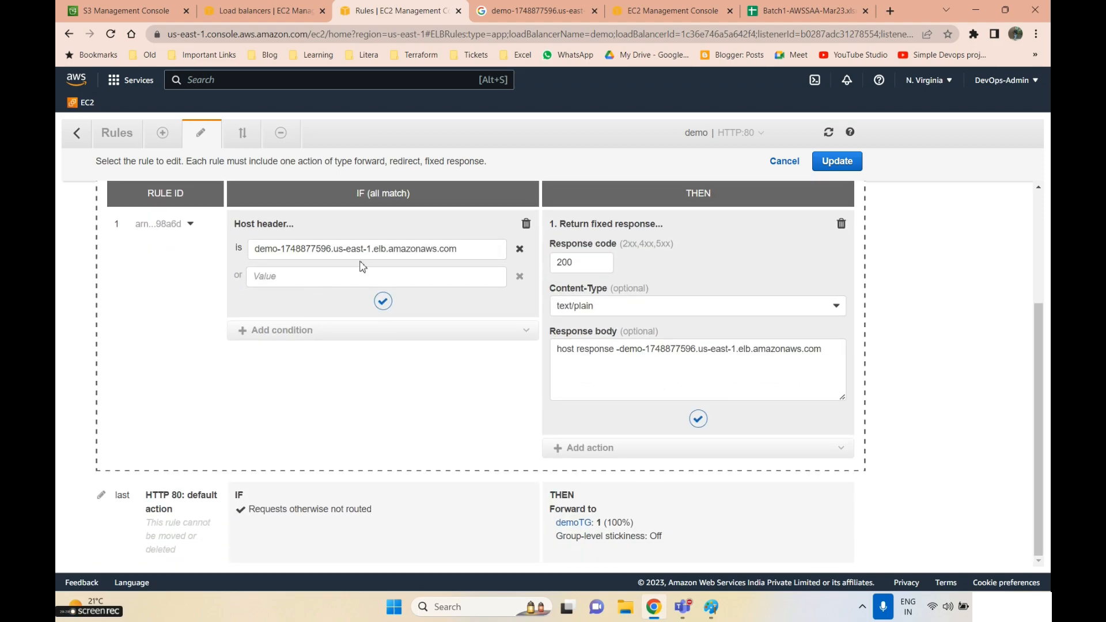
drag(473, 255, 136, 263)
key(ctrl+c)
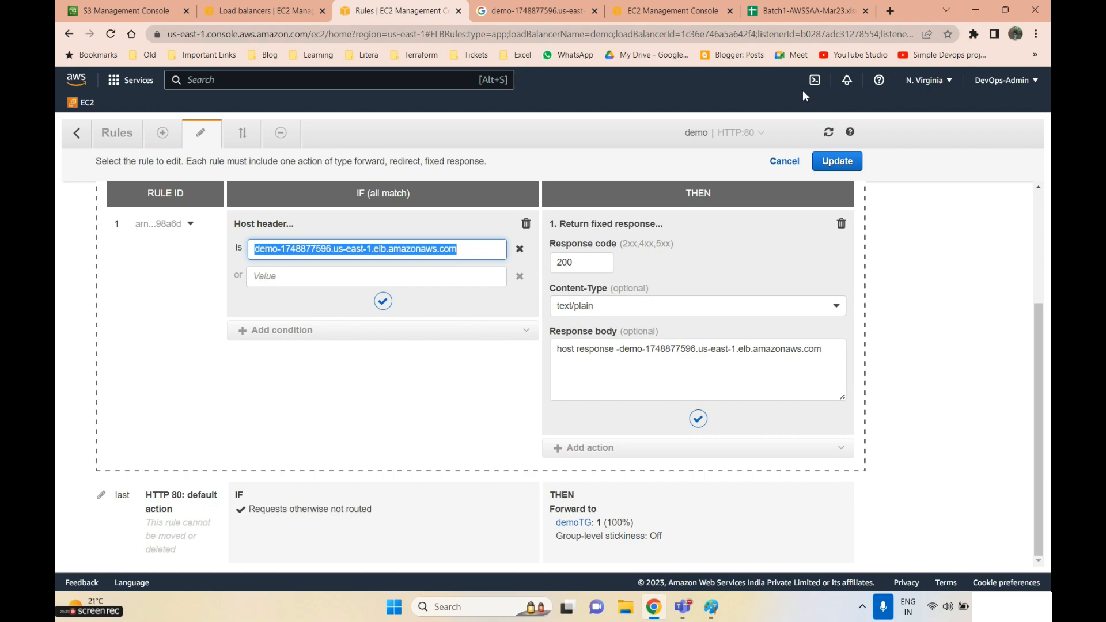
click(837, 161)
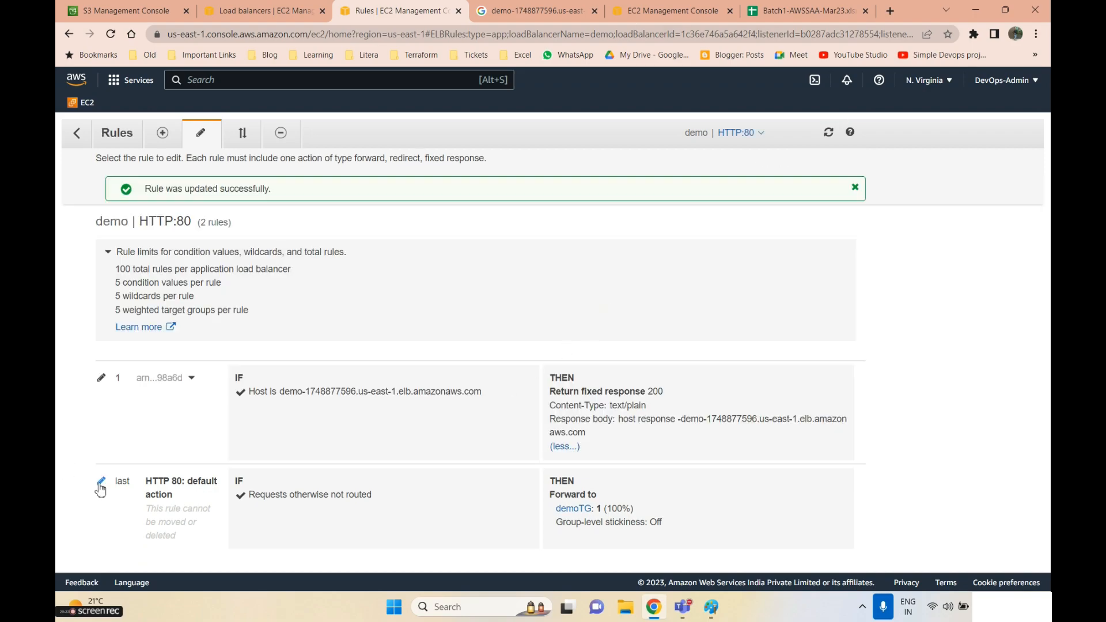
click(101, 484)
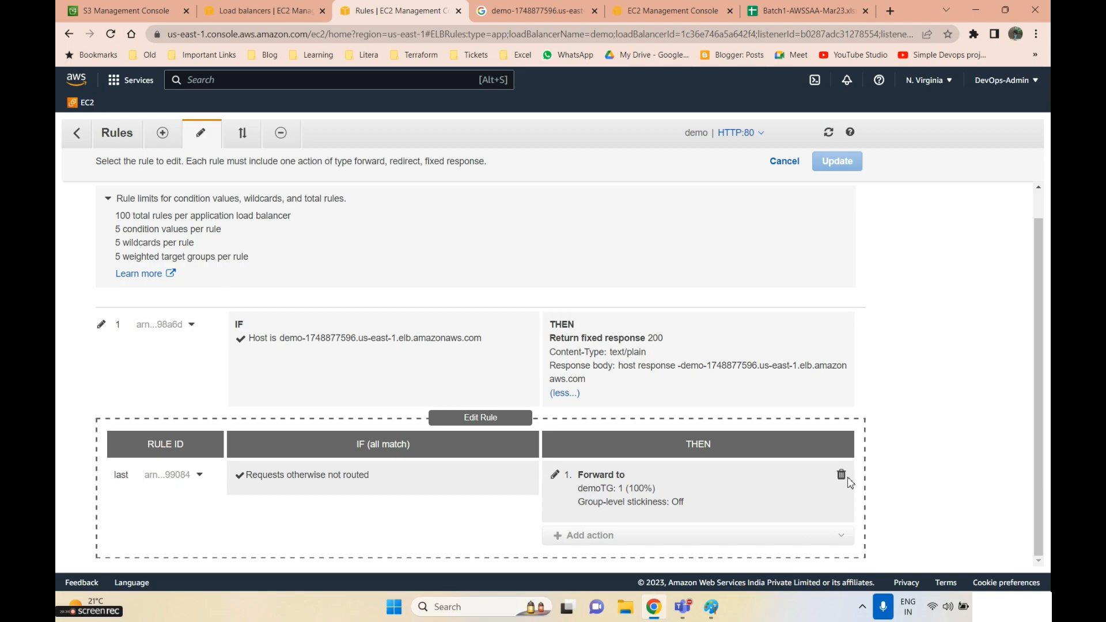
click(842, 476)
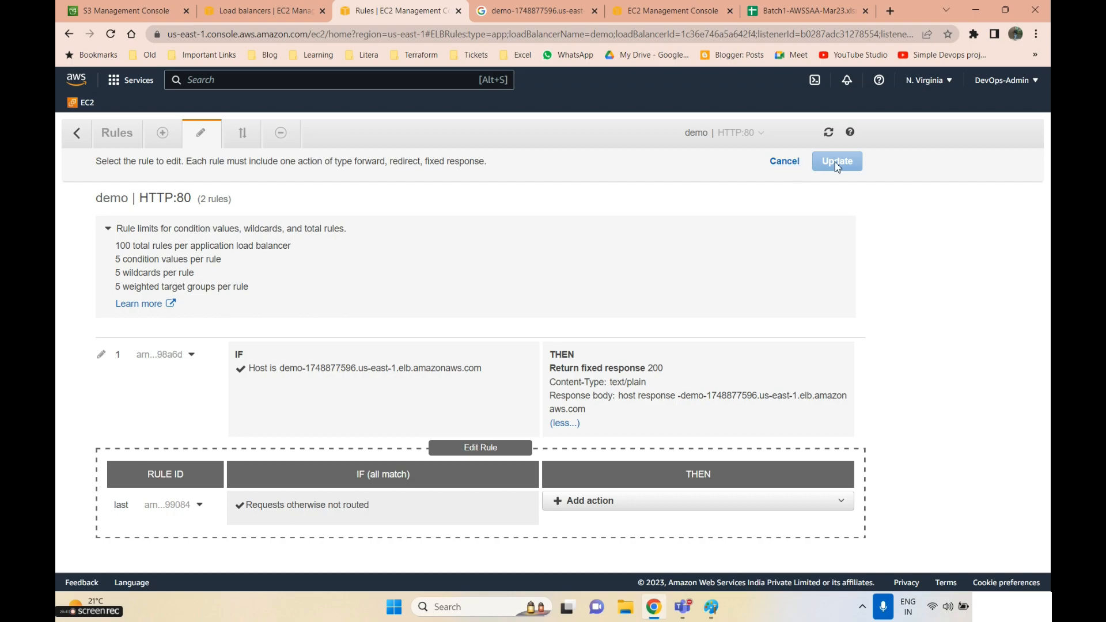
click(784, 163)
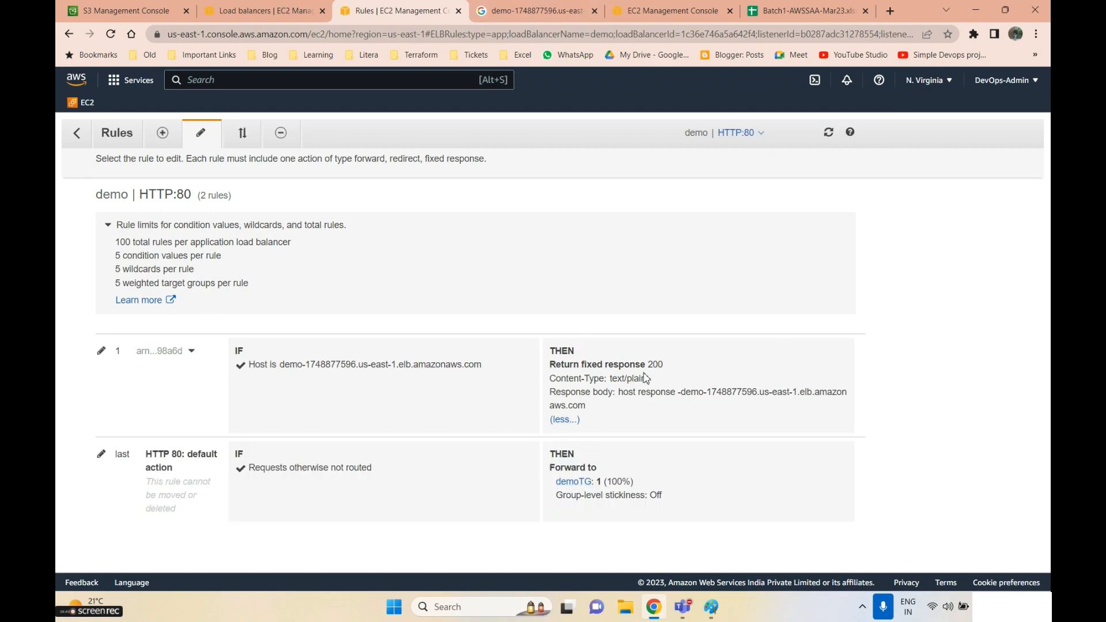
- Test the updated host rule by loading the copied address demo-1748877596.us-east-1.elb.amazonaws.com in the browser
click(500, 12)
click(407, 34)
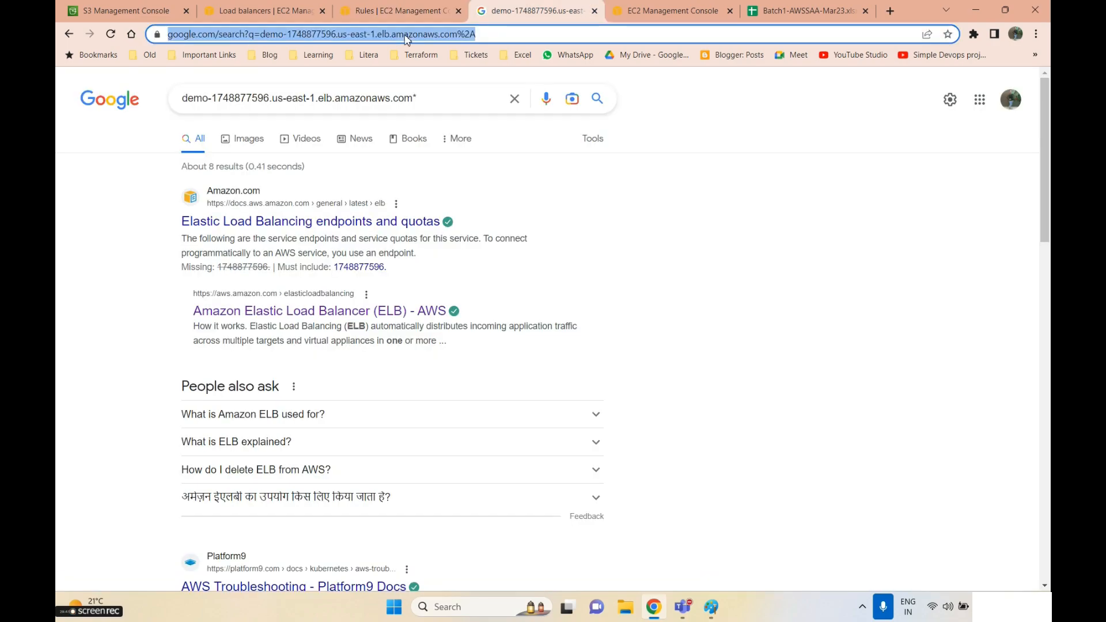
key(ctrl+v)
key(Return)
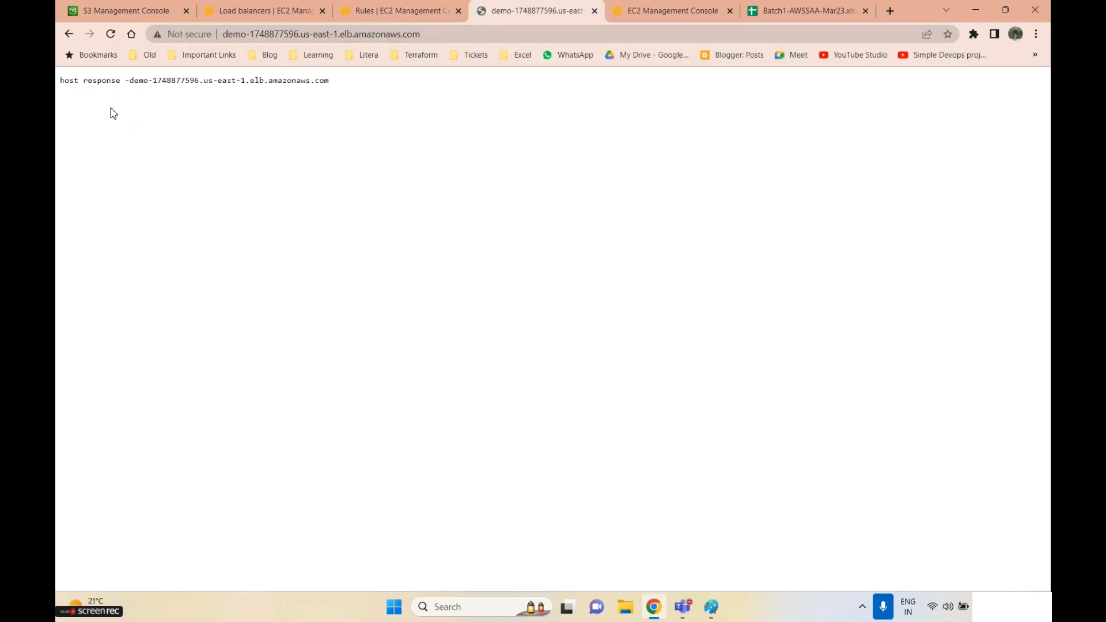
- Return to the HTTP:80 rules and highlight the host value in rule 1's condition
click(380, 12)
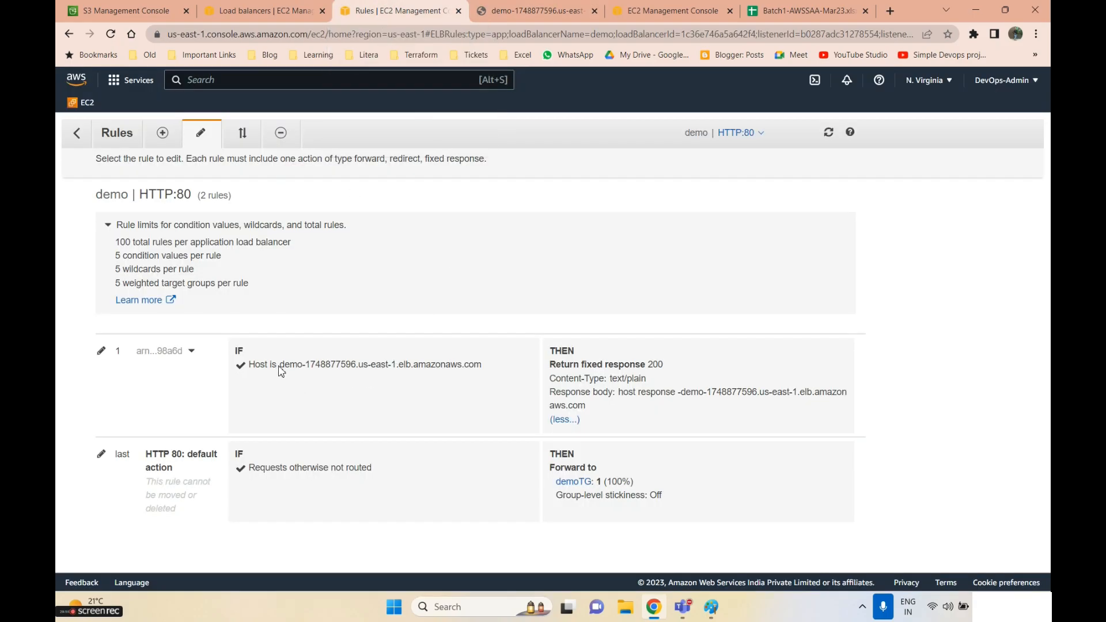
drag(280, 369, 491, 384)
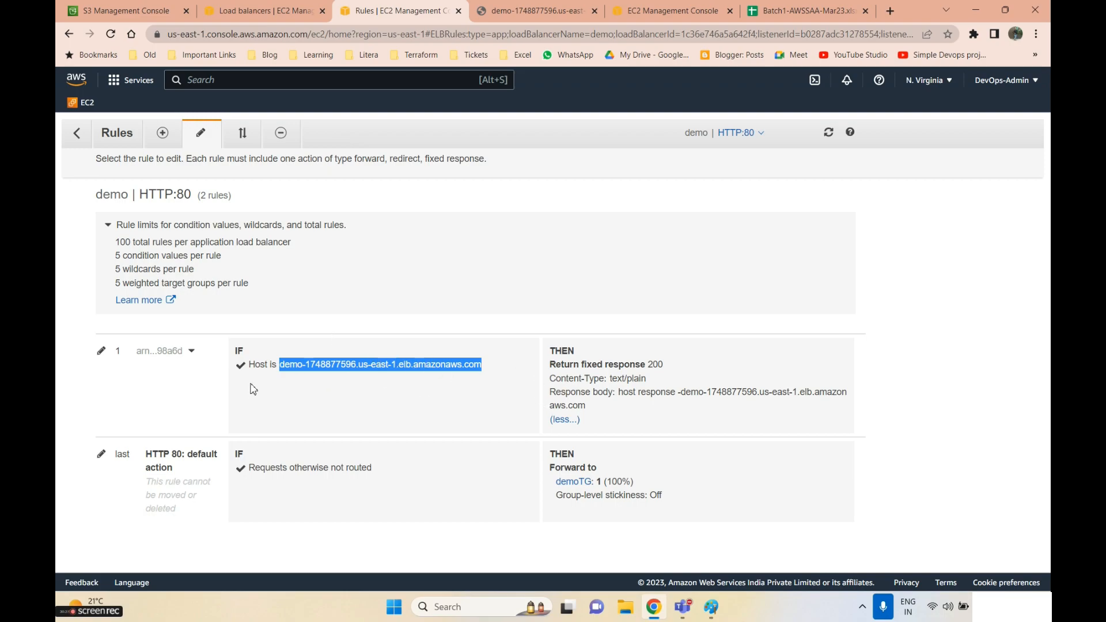
drag(283, 364, 503, 376)
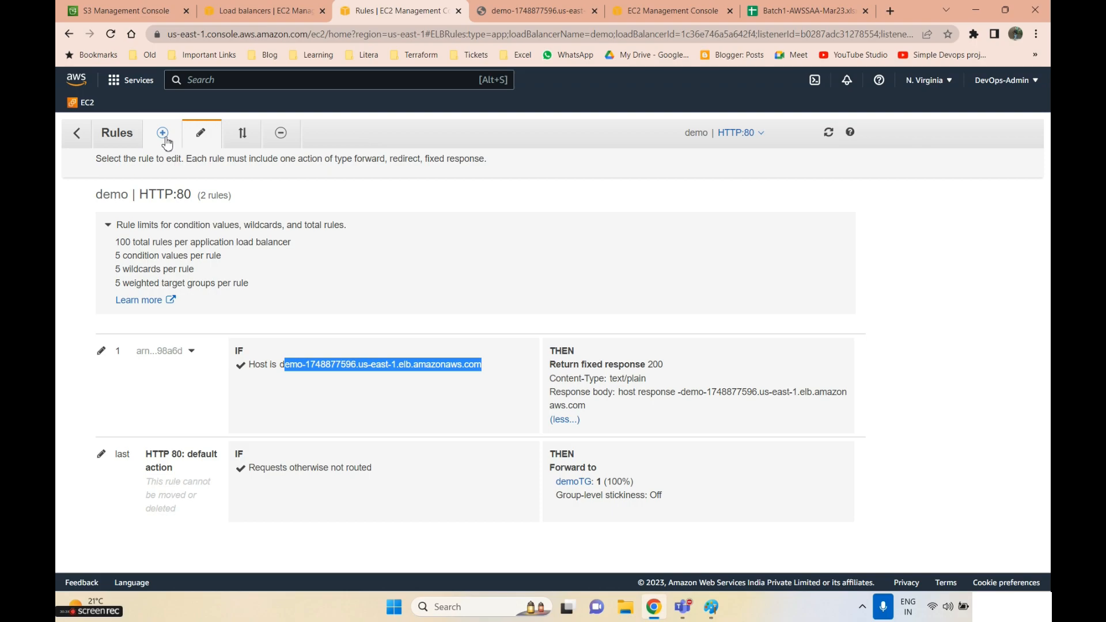
- Open rule 1 for editing and delete both its host header condition and its fixed response action
click(99, 358)
click(104, 355)
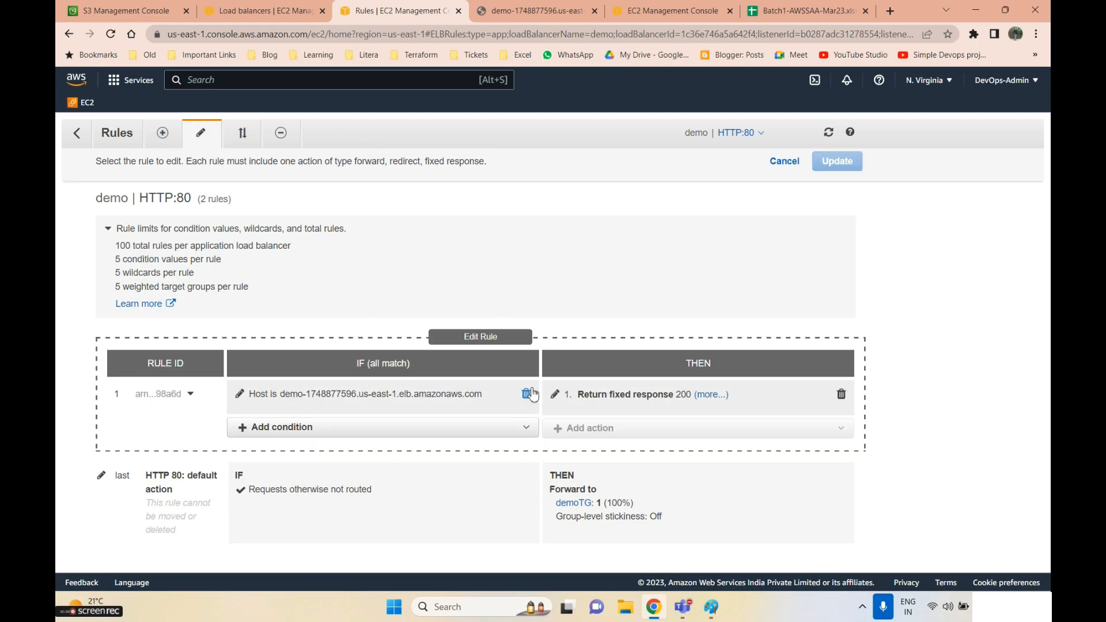
click(529, 395)
click(843, 398)
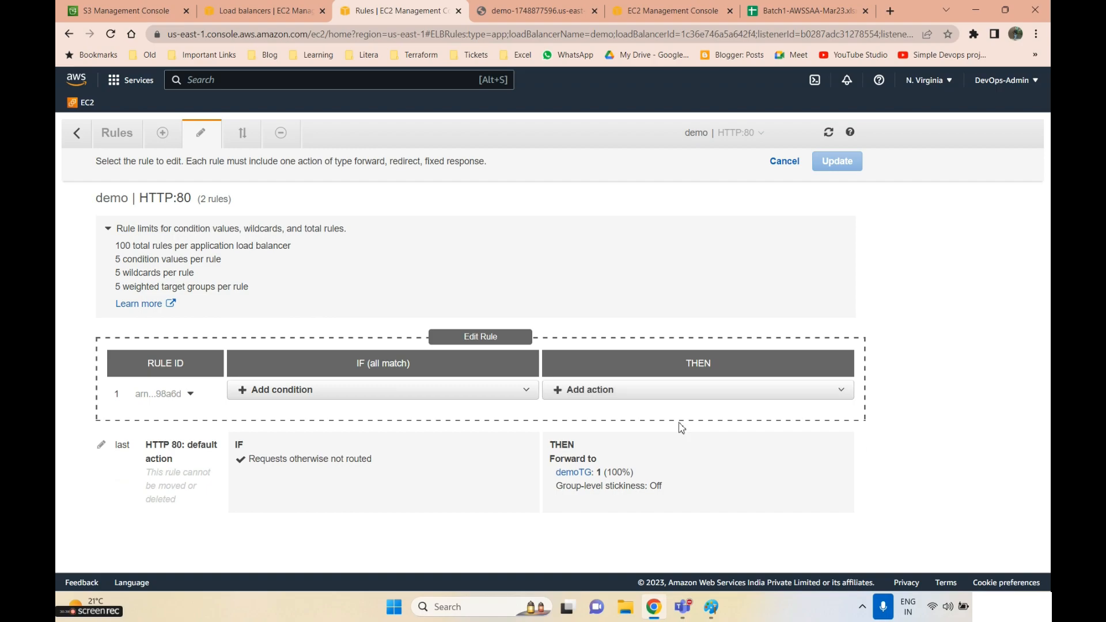
- Add a path condition to rule 1 with the value login
click(301, 387)
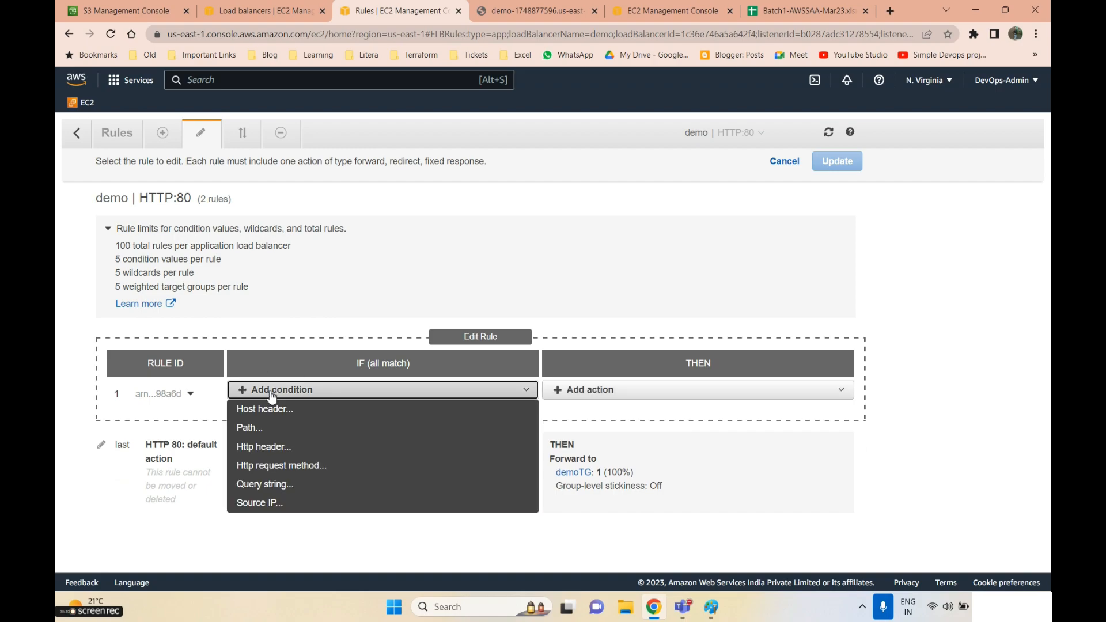
click(272, 436)
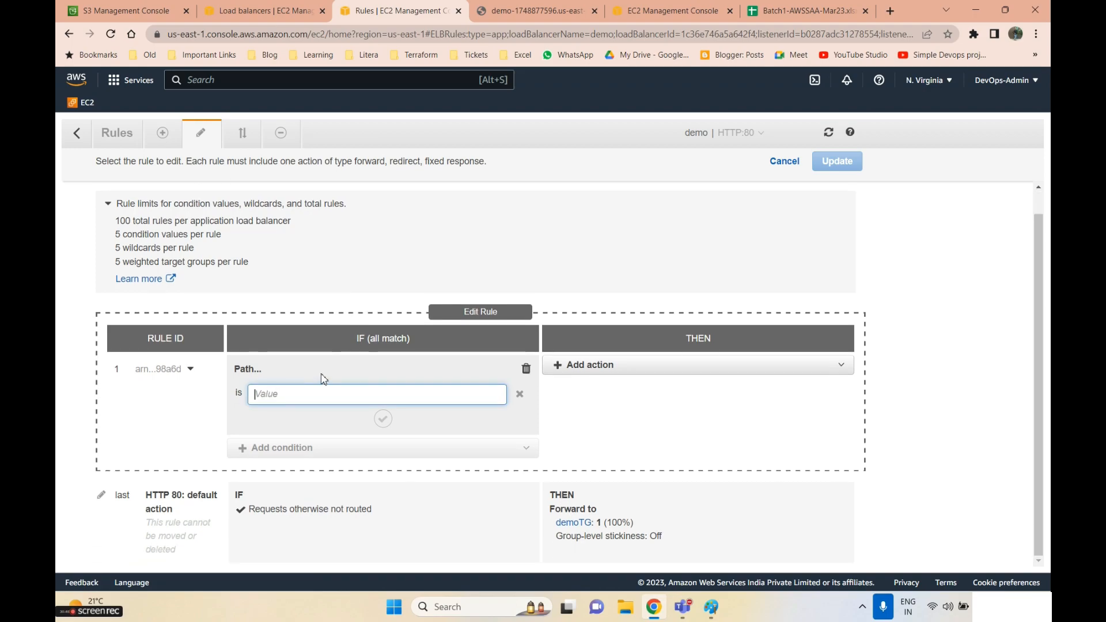
text(/)
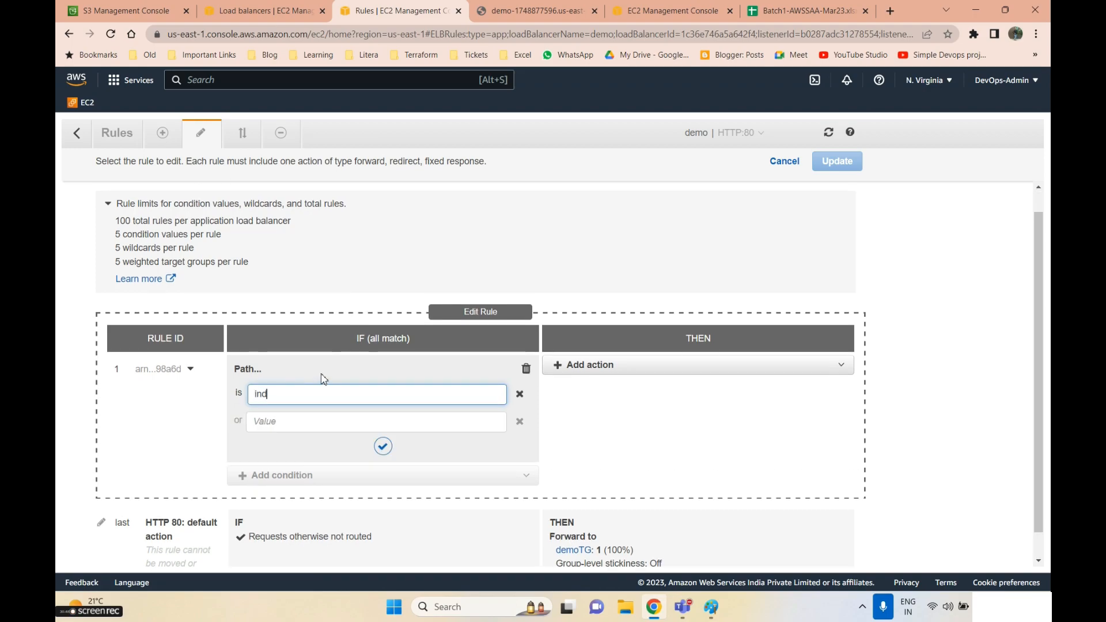
key(BackSpace)
key(BackSpace)
key(BackSpace)
text(lo)
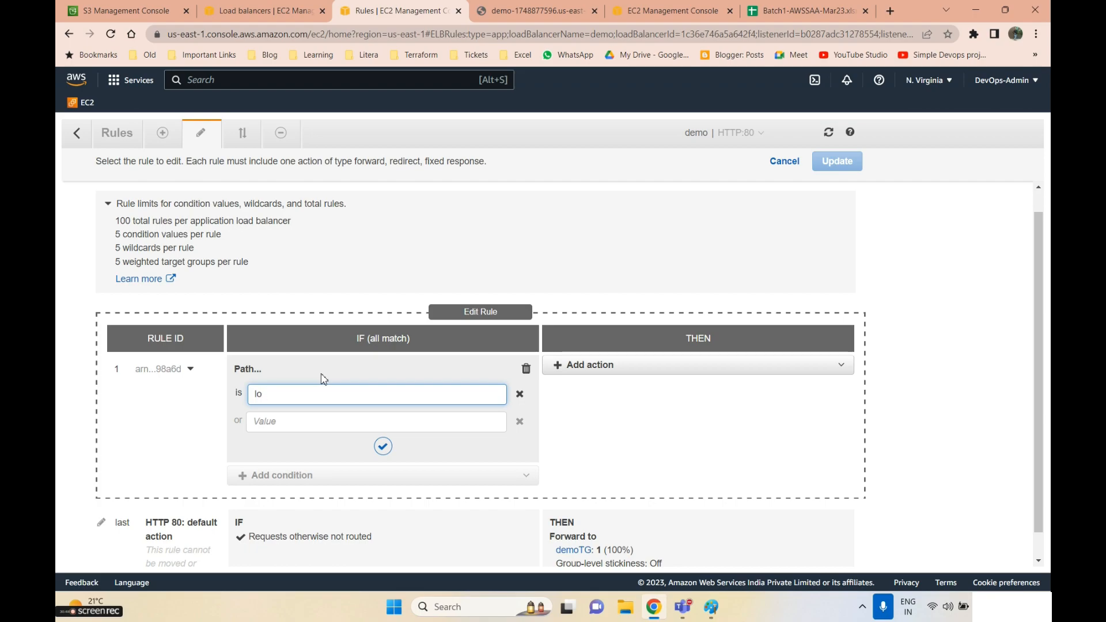
text(hin)
- Try a fixed response action with response code 200 for the login path, and delete the action
click(613, 369)
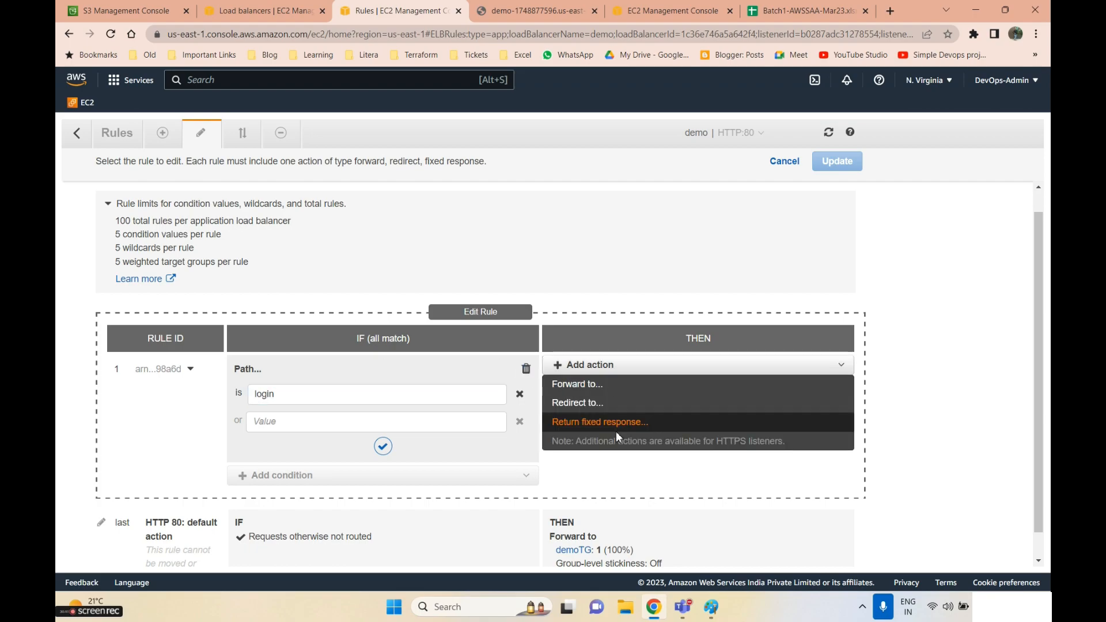
click(588, 424)
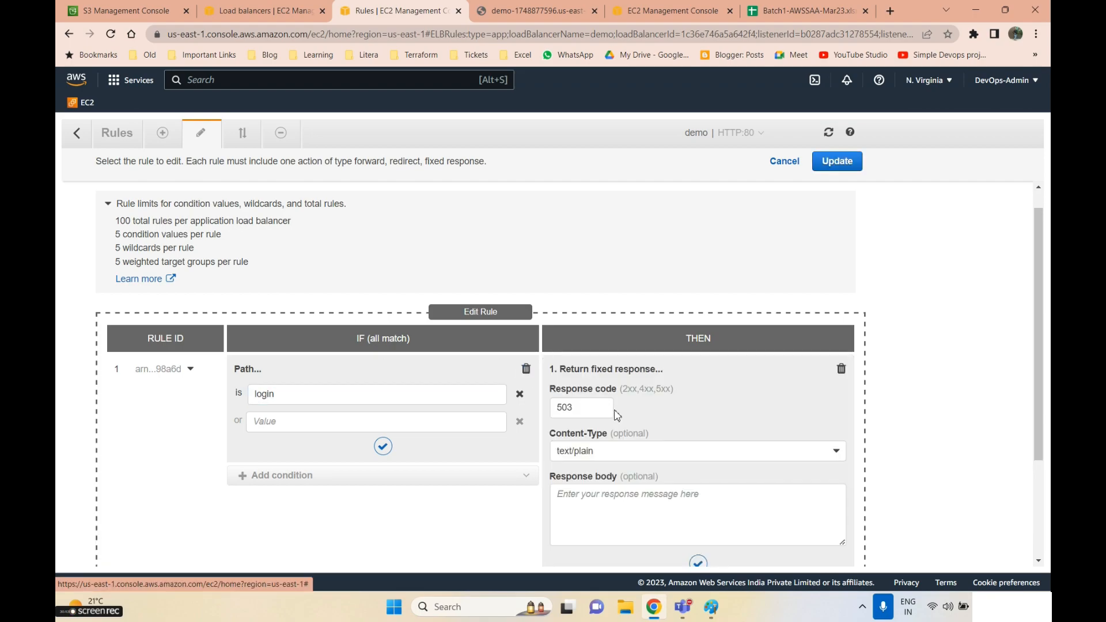
scroll(573, 327, down, 2)
key(BackSpace)
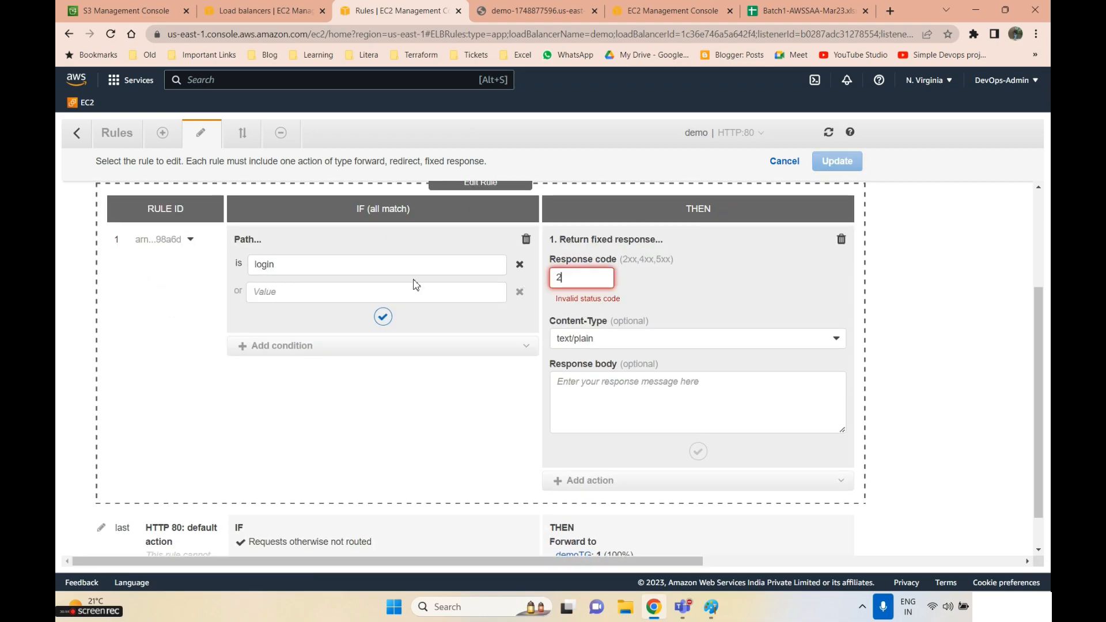
text(200)
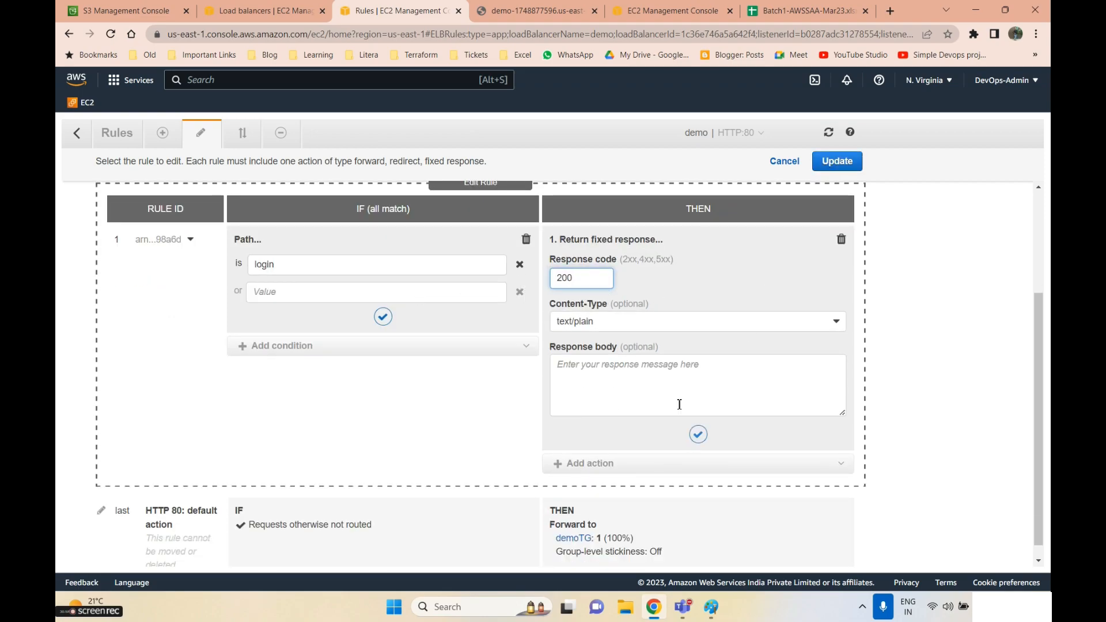
scroll(661, 270, up, 2)
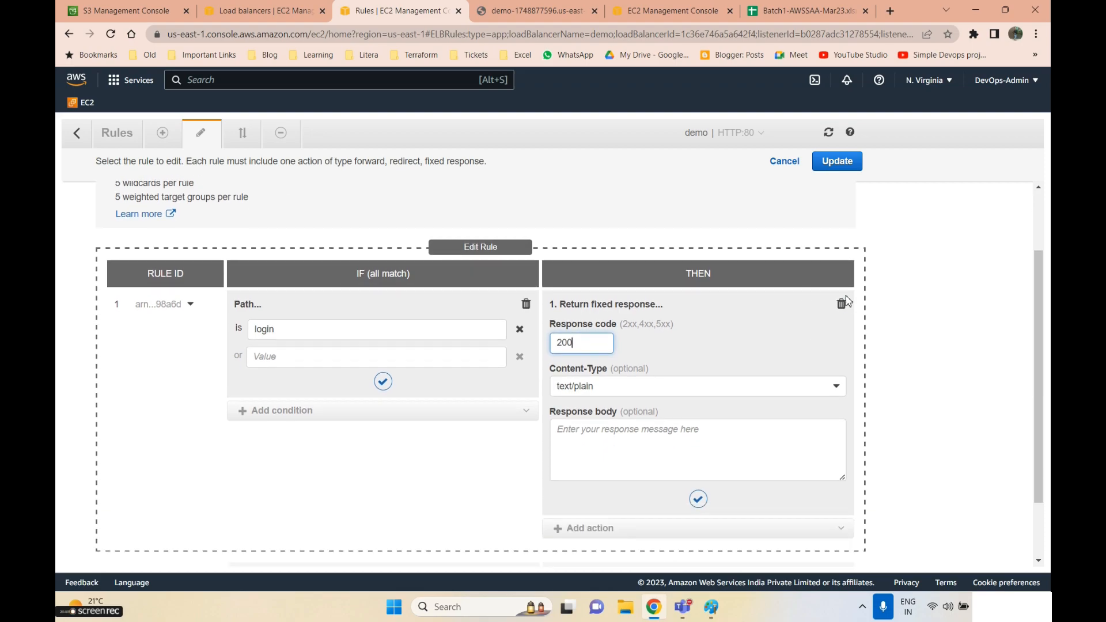
click(841, 298)
- Try the forward action with its target group choices and the redirect action for the login path, deleting each one
click(679, 342)
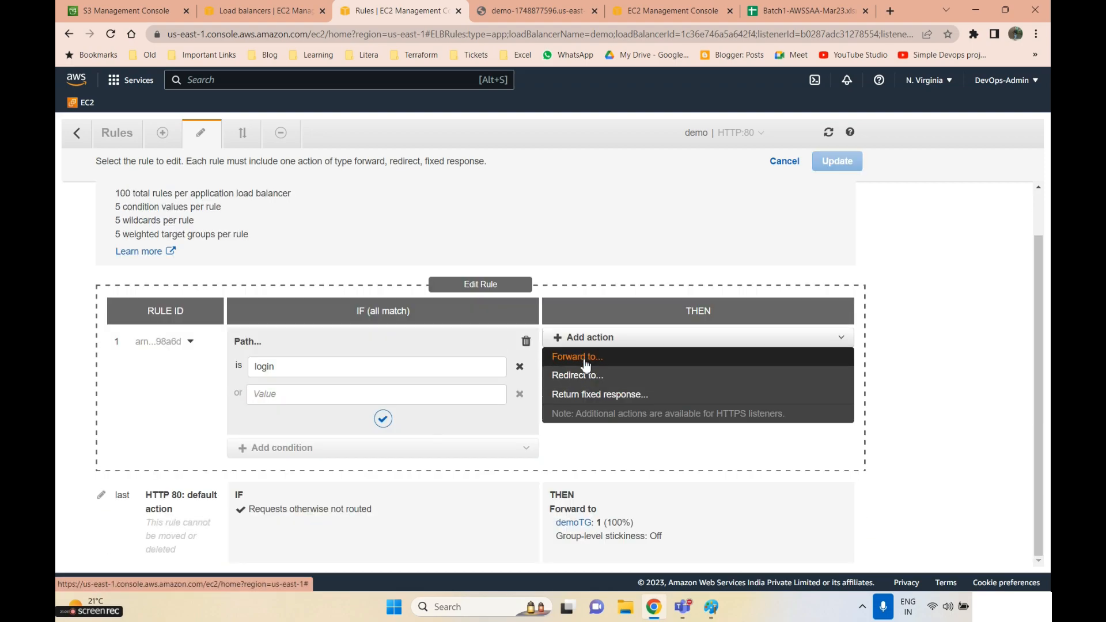
click(583, 360)
click(673, 368)
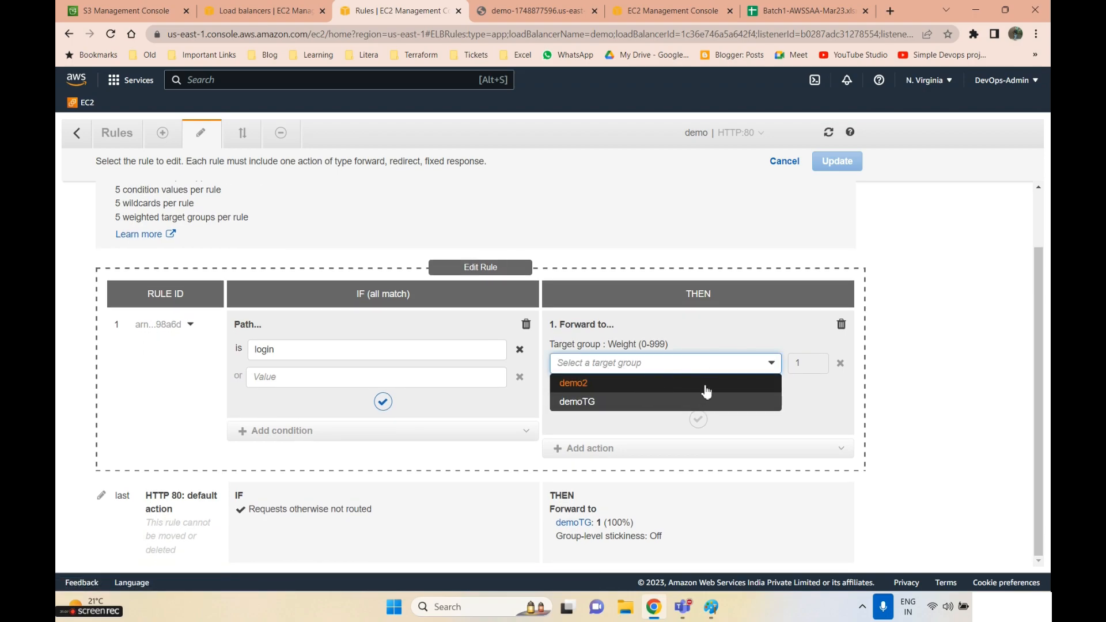
click(843, 327)
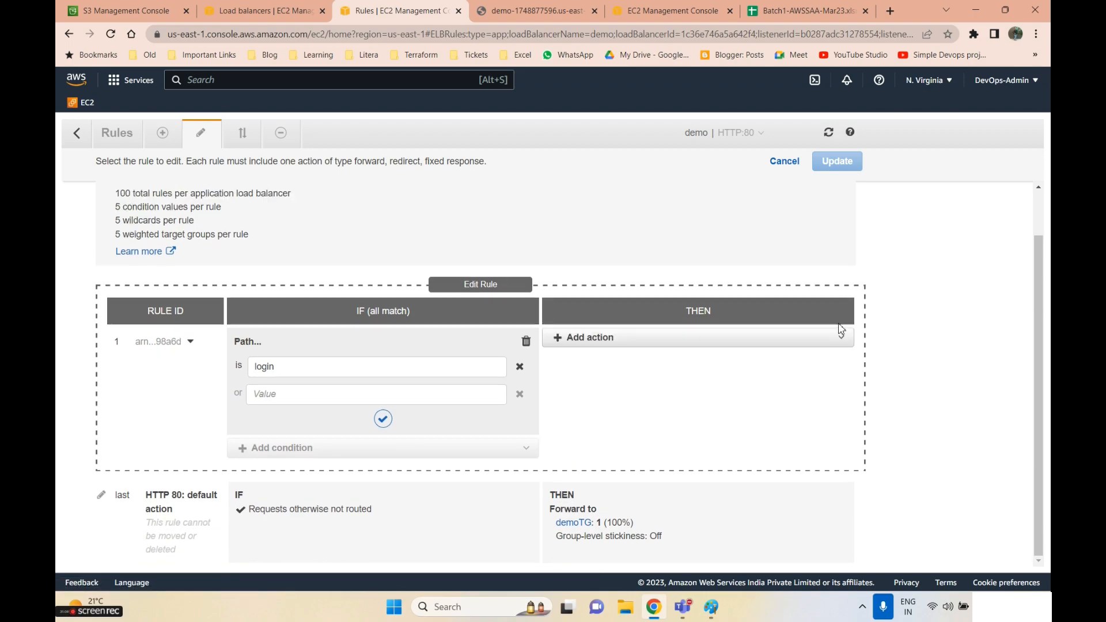
click(615, 345)
click(580, 376)
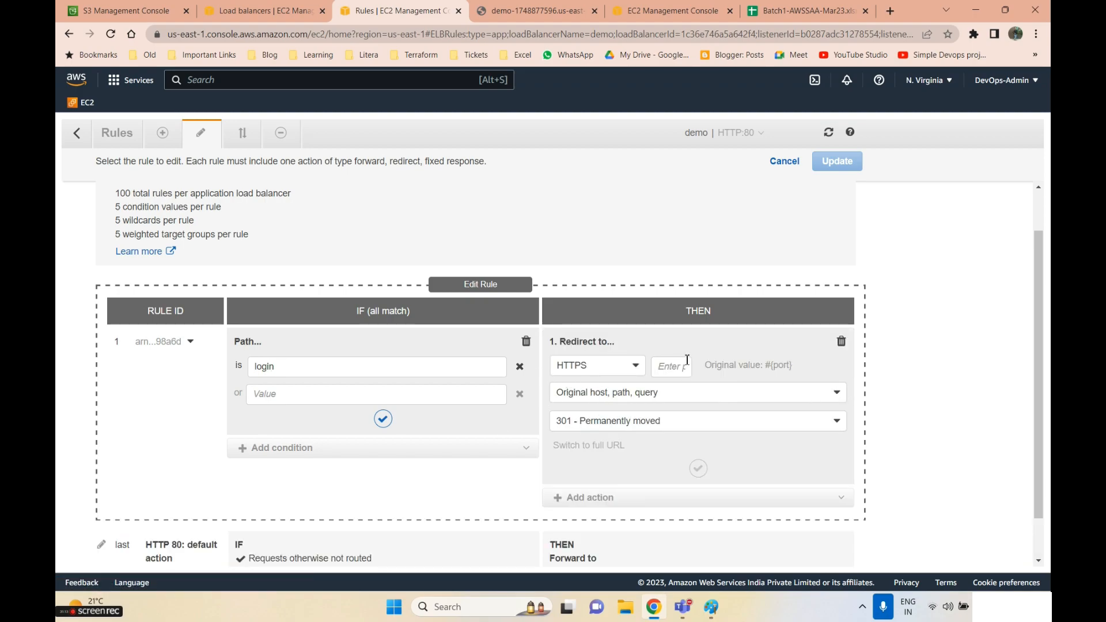
click(842, 343)
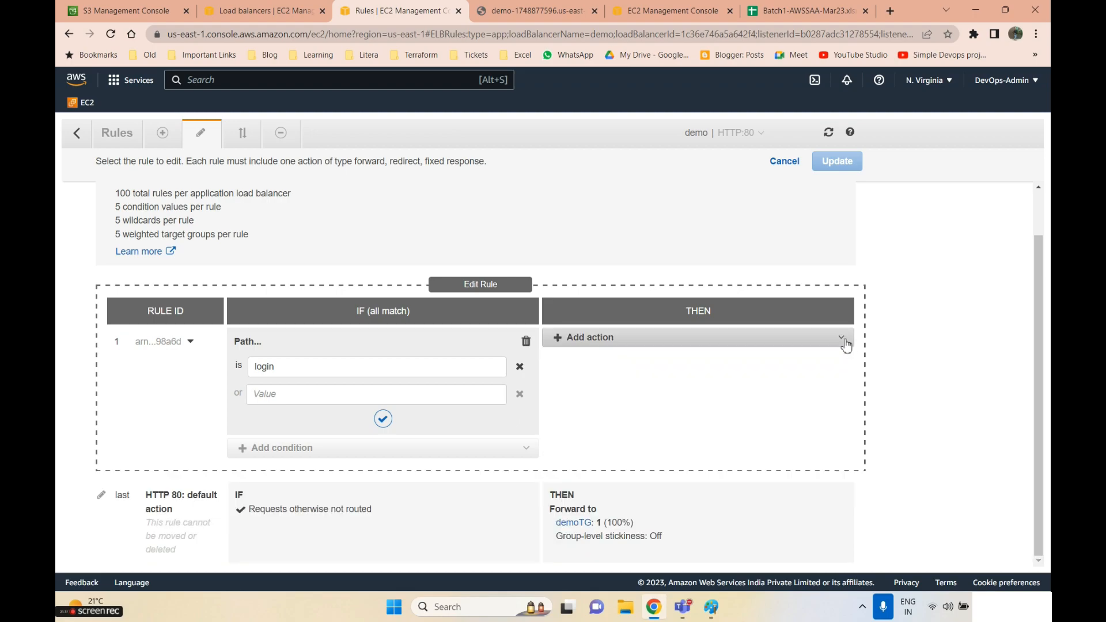
- Add a fixed response action with code 200 and body "this is login page" to the login path rule and update it
click(583, 339)
click(578, 395)
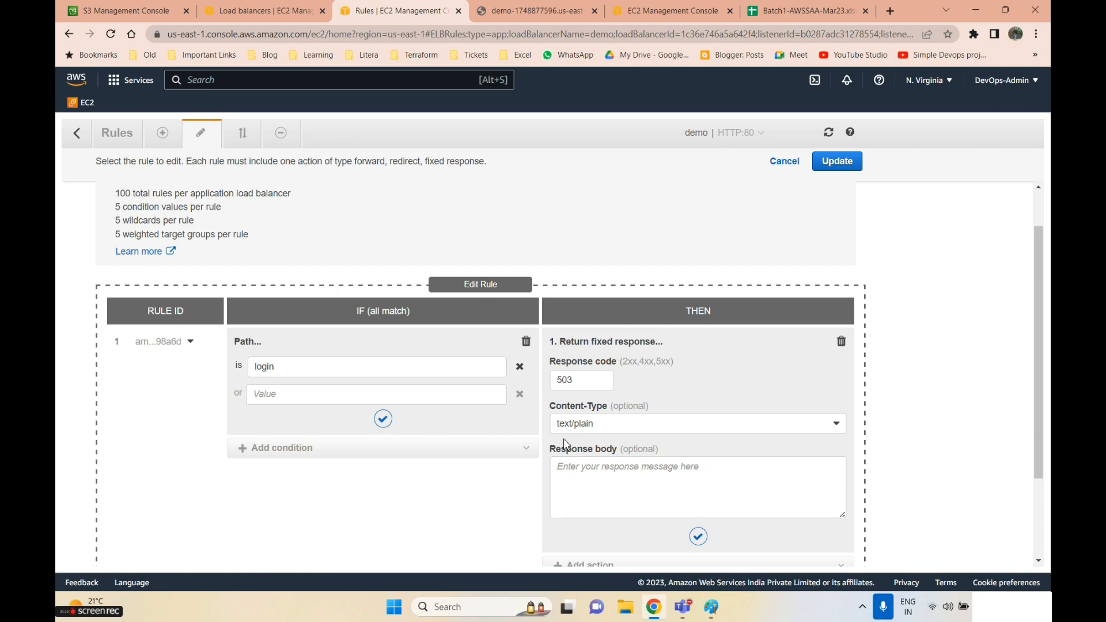
double_click(582, 383)
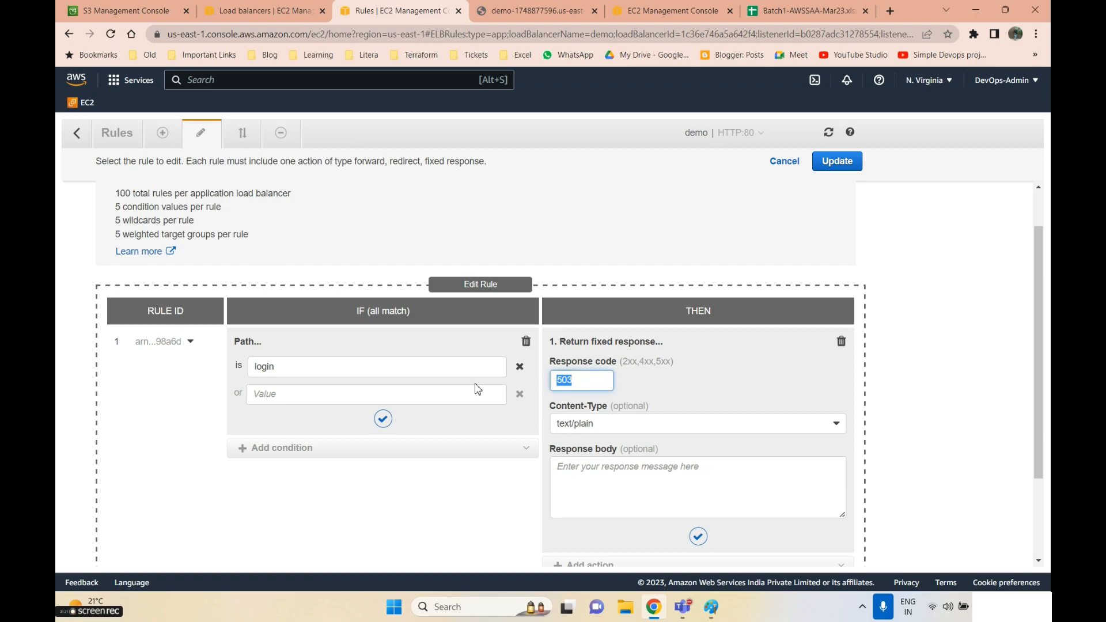
text(2000)
key(BackSpace)
click(603, 474)
text(this)
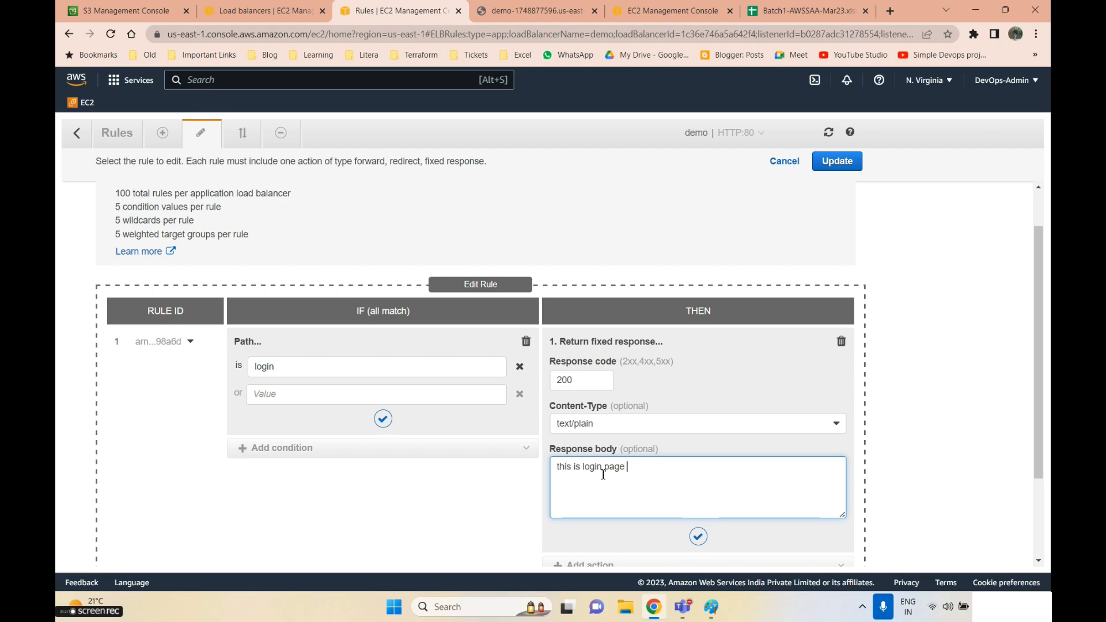
text( is login page)
scroll(604, 474, down, 1)
click(698, 474)
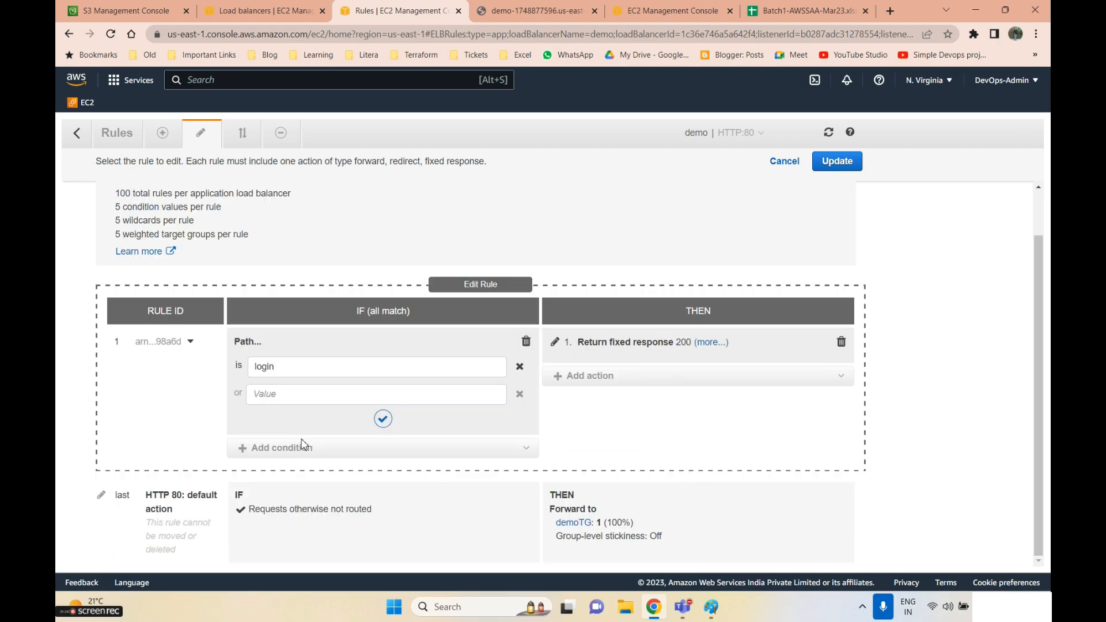
click(837, 161)
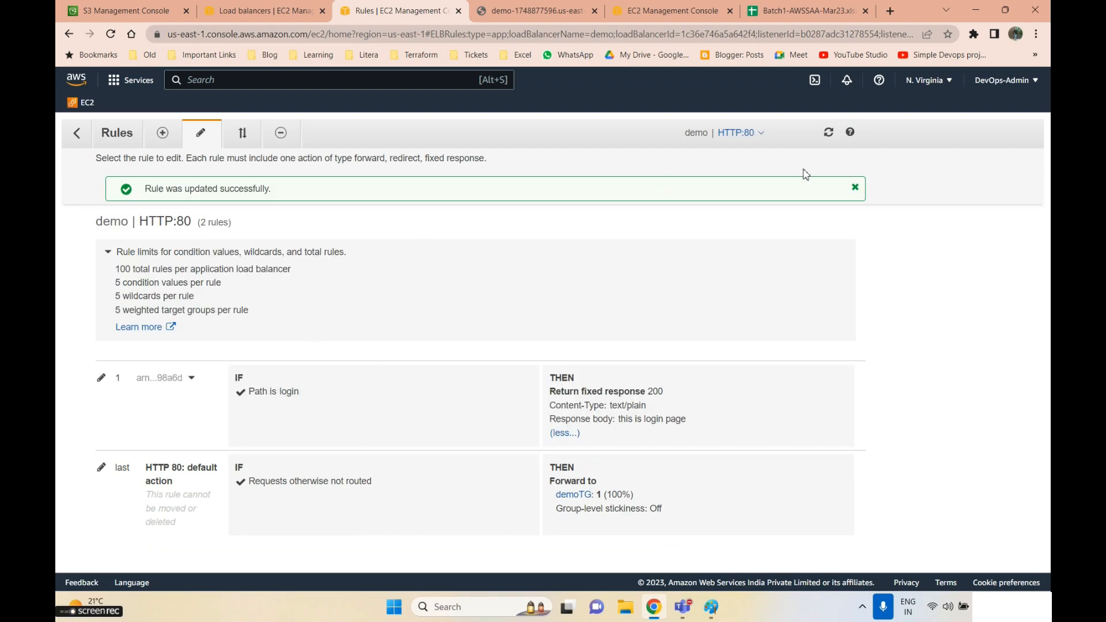
- Insert a new rule above the login rule with a path condition set to logout
click(163, 132)
click(487, 340)
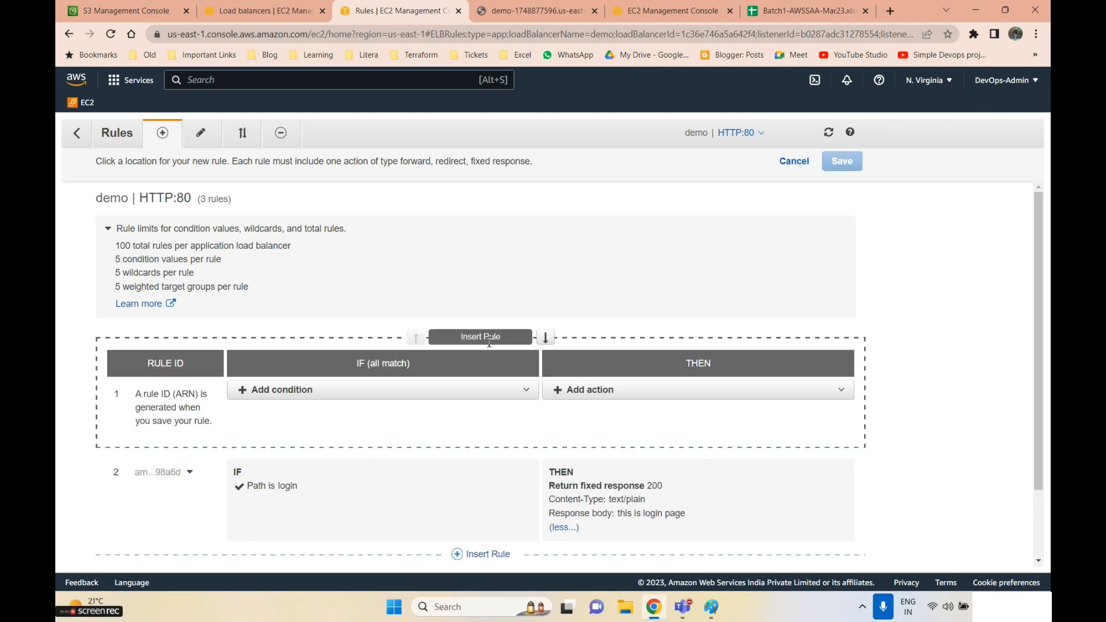
click(389, 397)
click(352, 431)
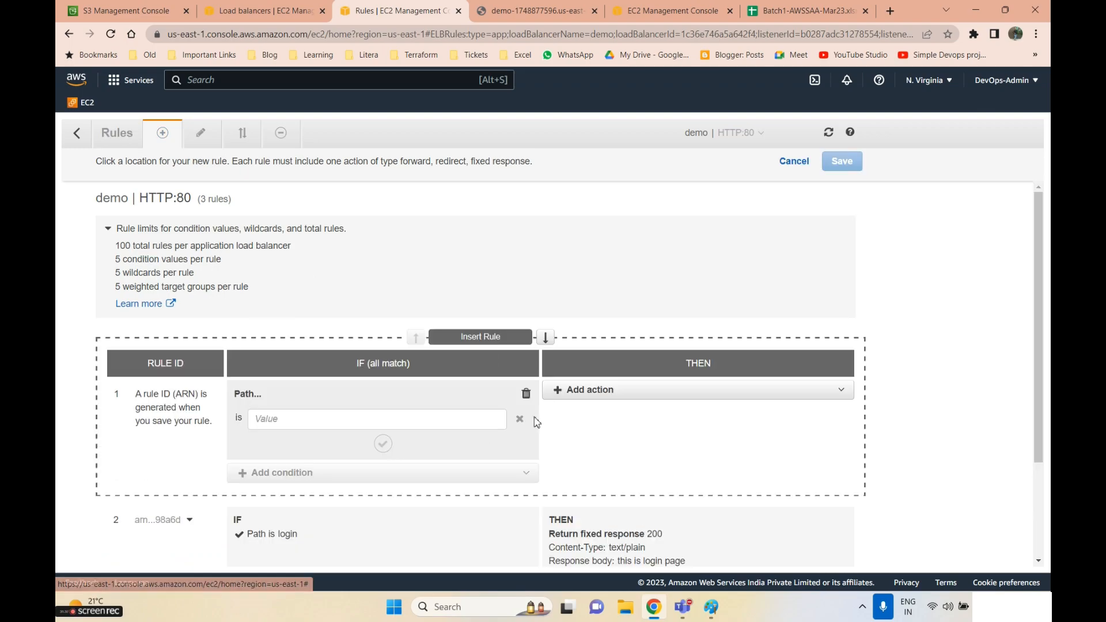
click(373, 415)
text(logout)
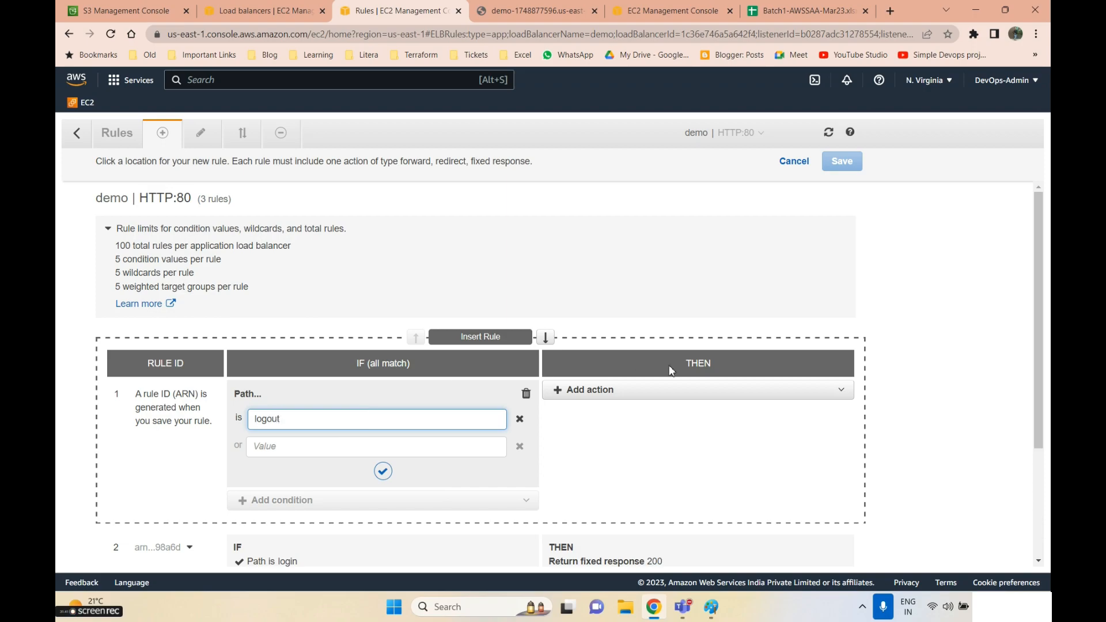
- Give the logout rule a fixed response with code 200 and body "logout page", and save the rule
click(625, 388)
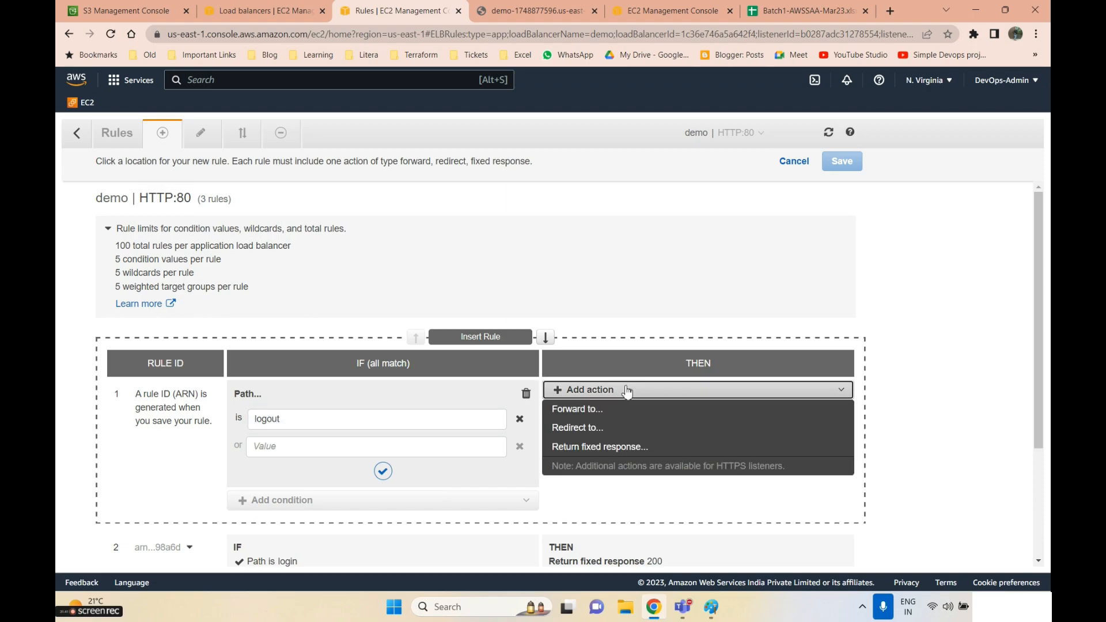
click(593, 447)
drag(591, 434, 517, 441)
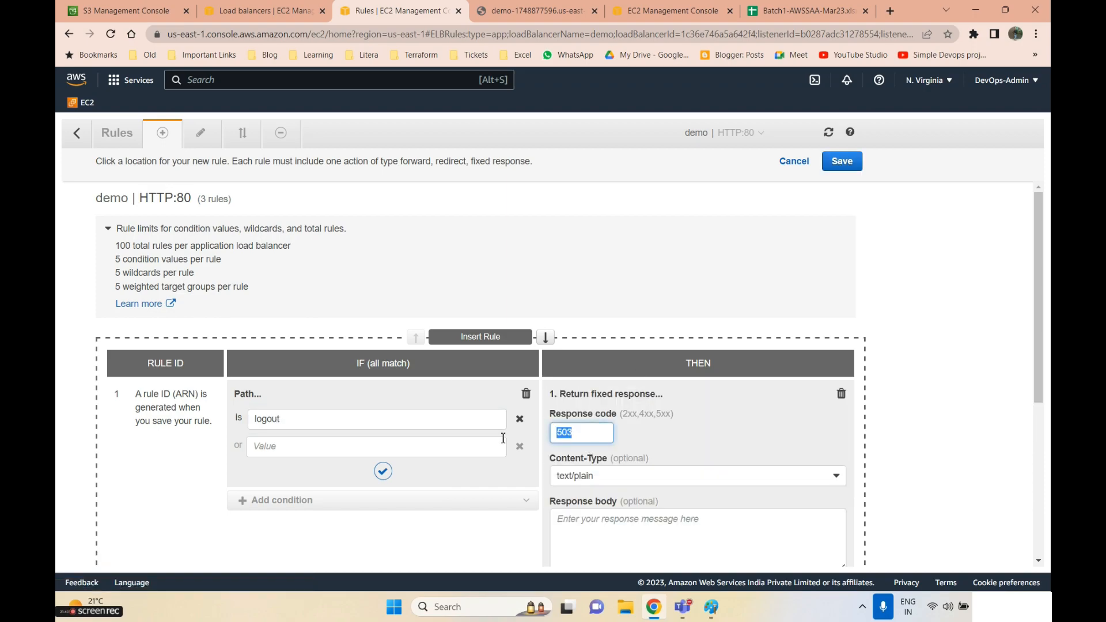
text(200)
key(Tab)
scroll(612, 472, down, 2)
click(613, 421)
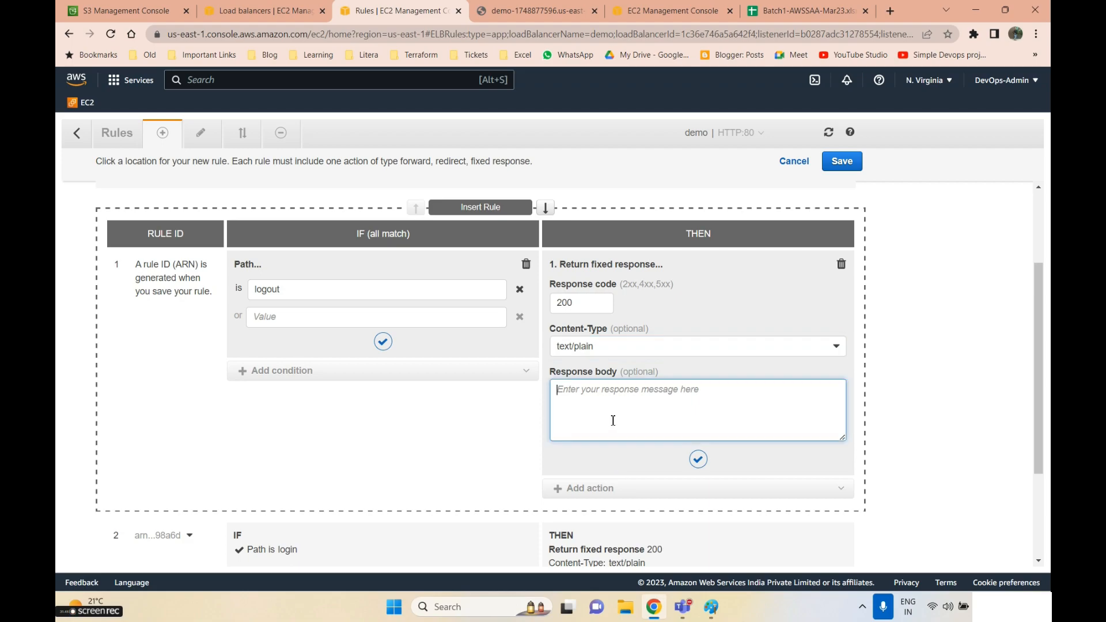
text(logout page)
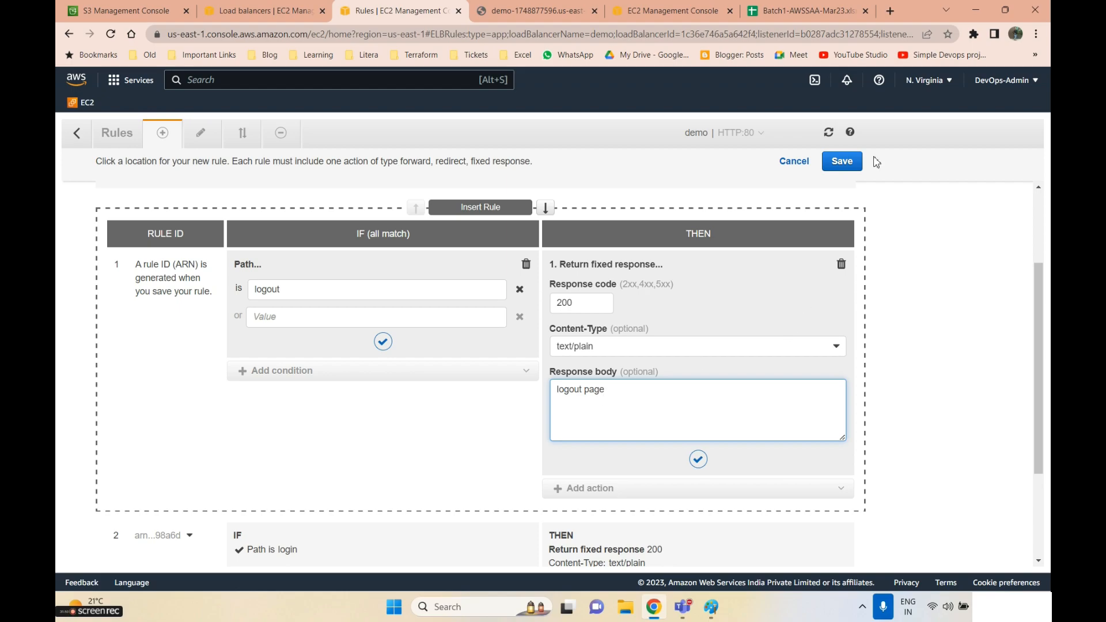
click(842, 159)
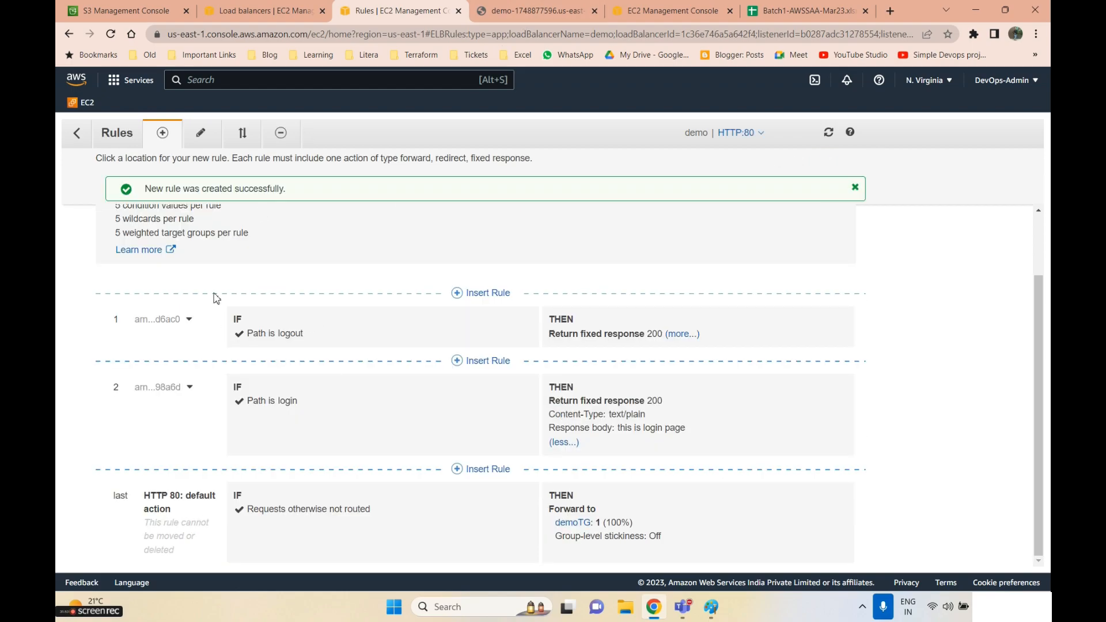
- Leave the rules editor and load the demo load balancer's DNS address with the path /login in the browser
scroll(216, 298, up, 3)
click(76, 133)
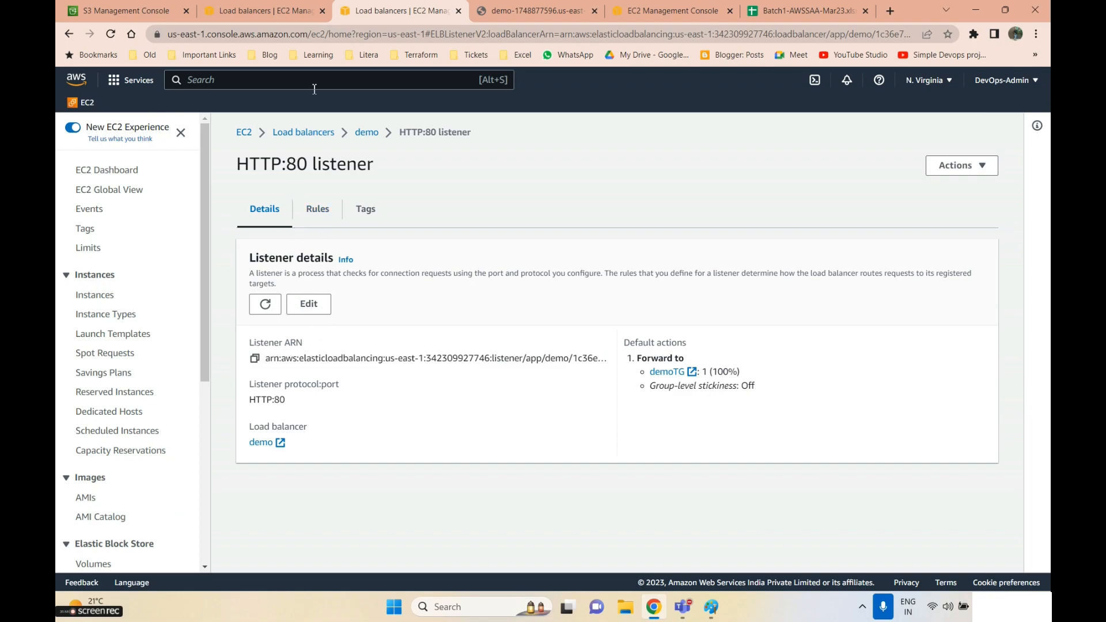
click(542, 10)
click(346, 12)
click(257, 11)
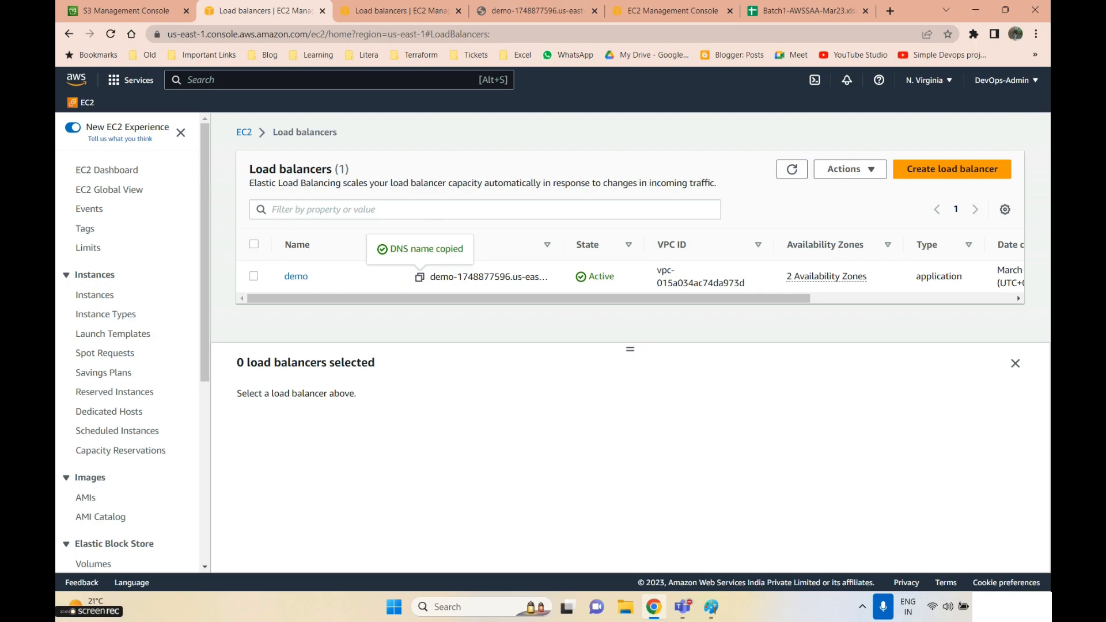
click(486, 16)
click(437, 38)
key(End)
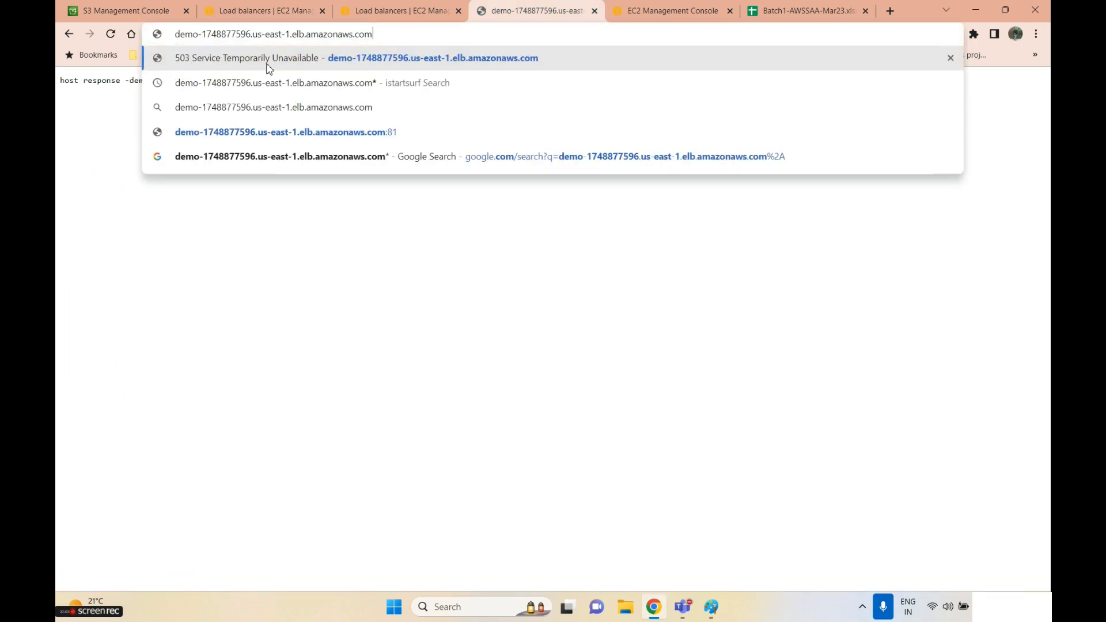
text(/log)
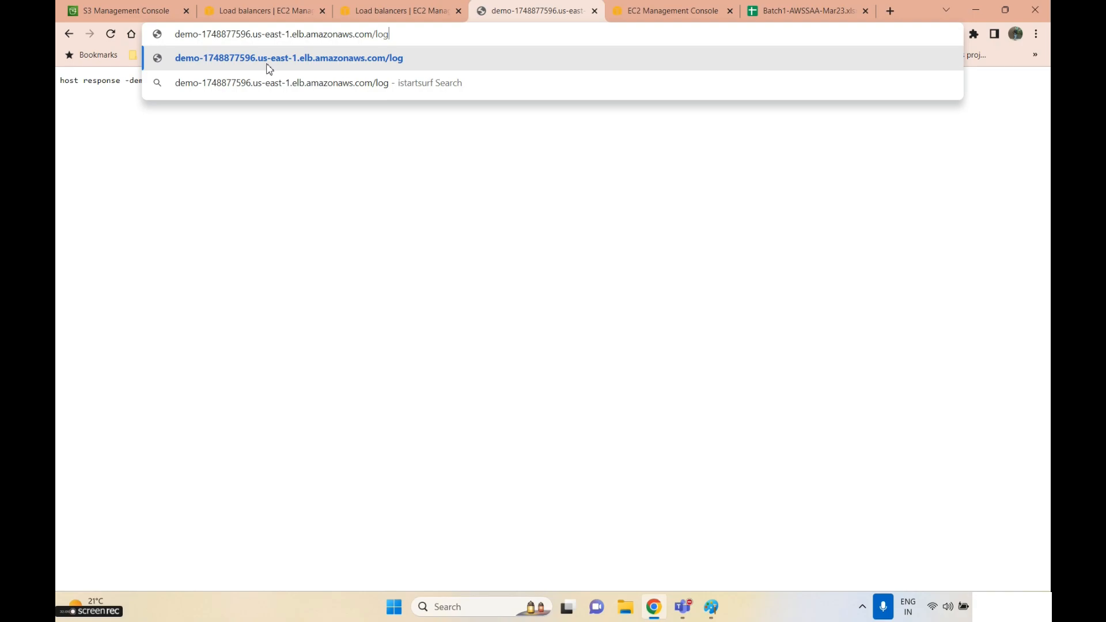
text(in)
key(Return)
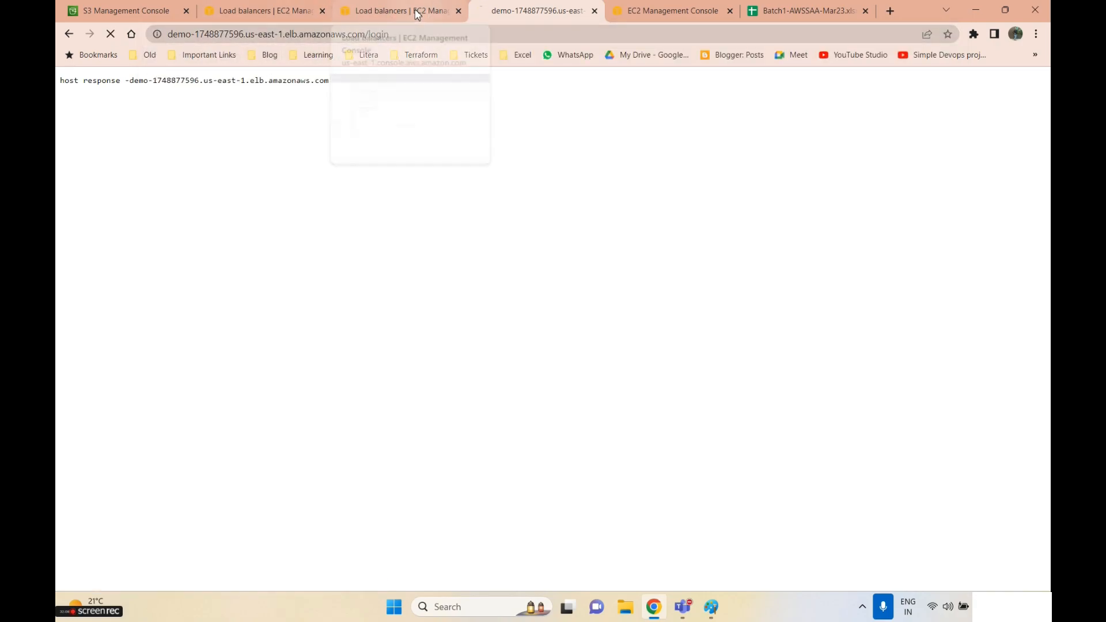
- Return to the HTTP:80 listener and open its rule management in edit mode
click(396, 8)
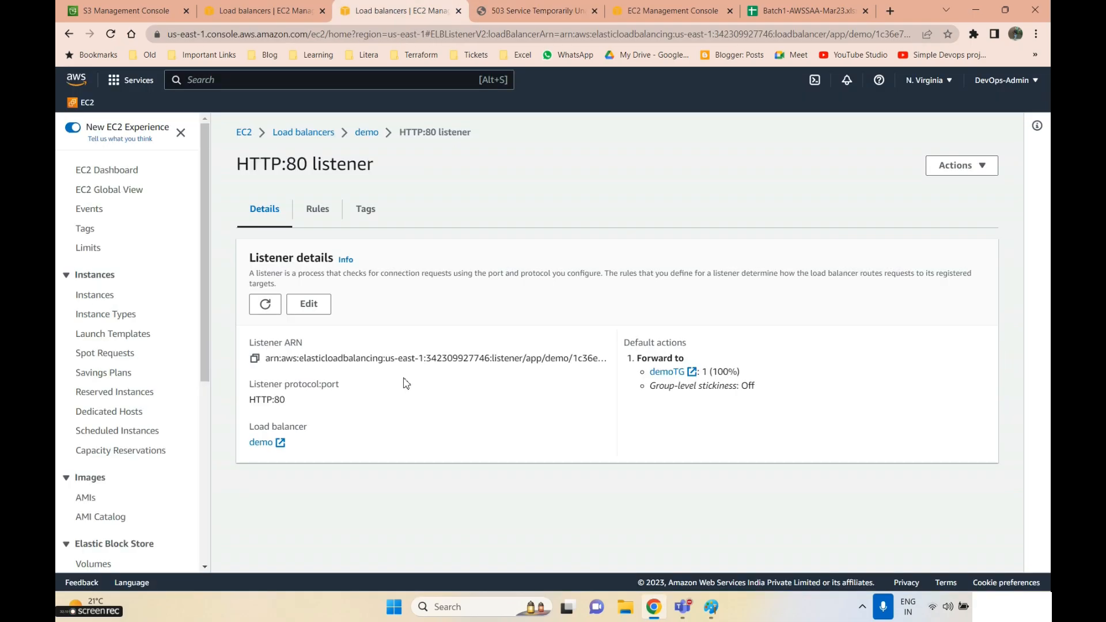
click(317, 209)
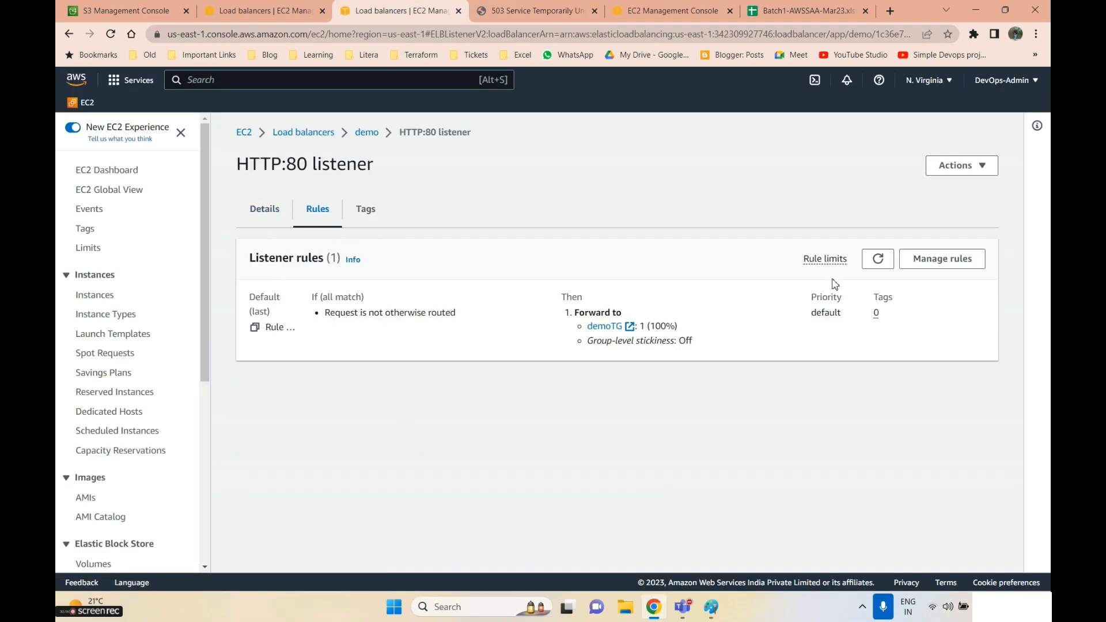
click(961, 263)
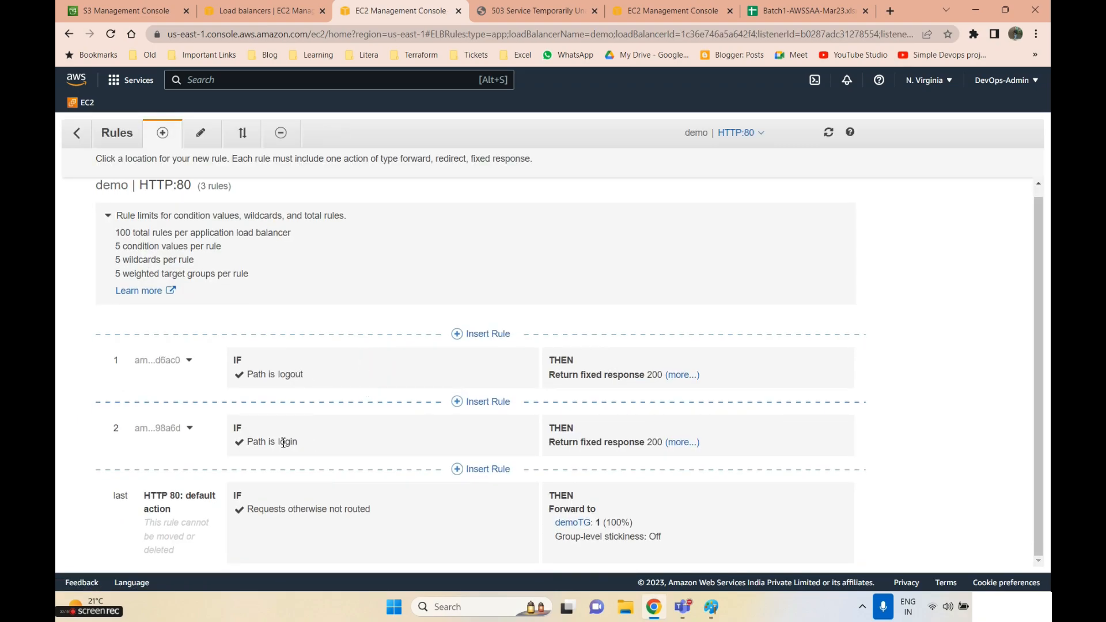
drag(283, 443, 266, 441)
click(107, 439)
click(199, 135)
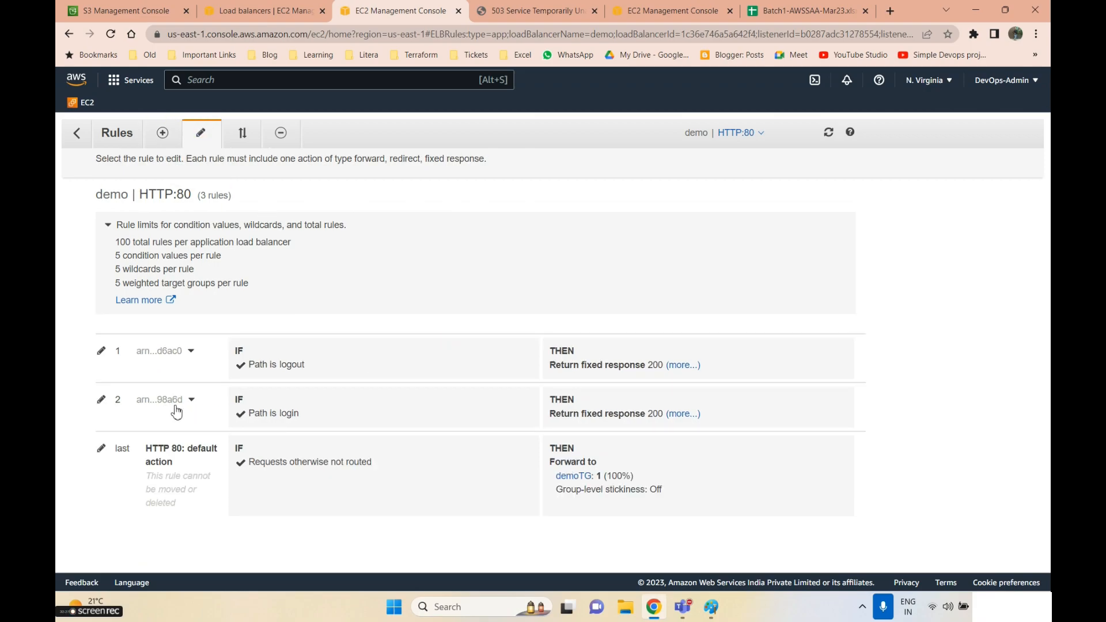
- Set the path condition of rule 2 to login.html
click(104, 401)
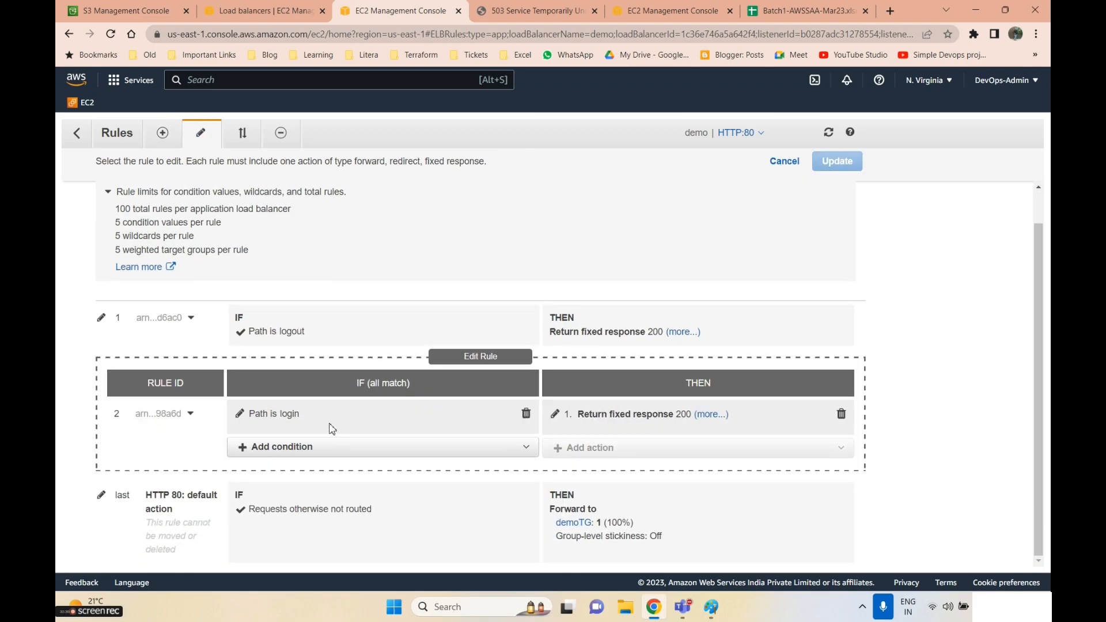
click(279, 450)
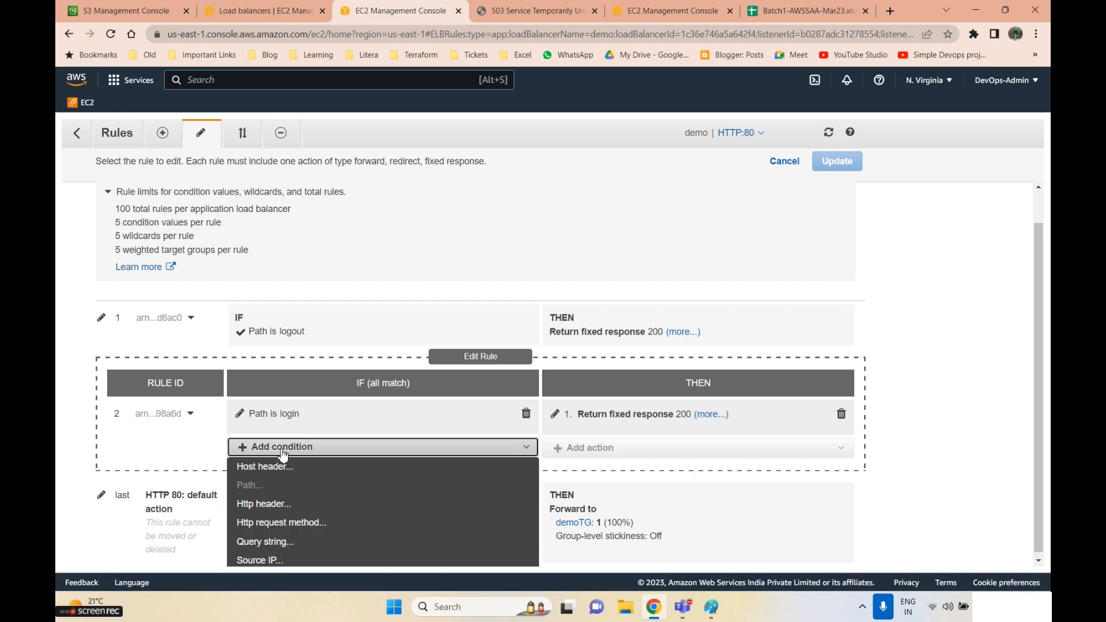
click(343, 428)
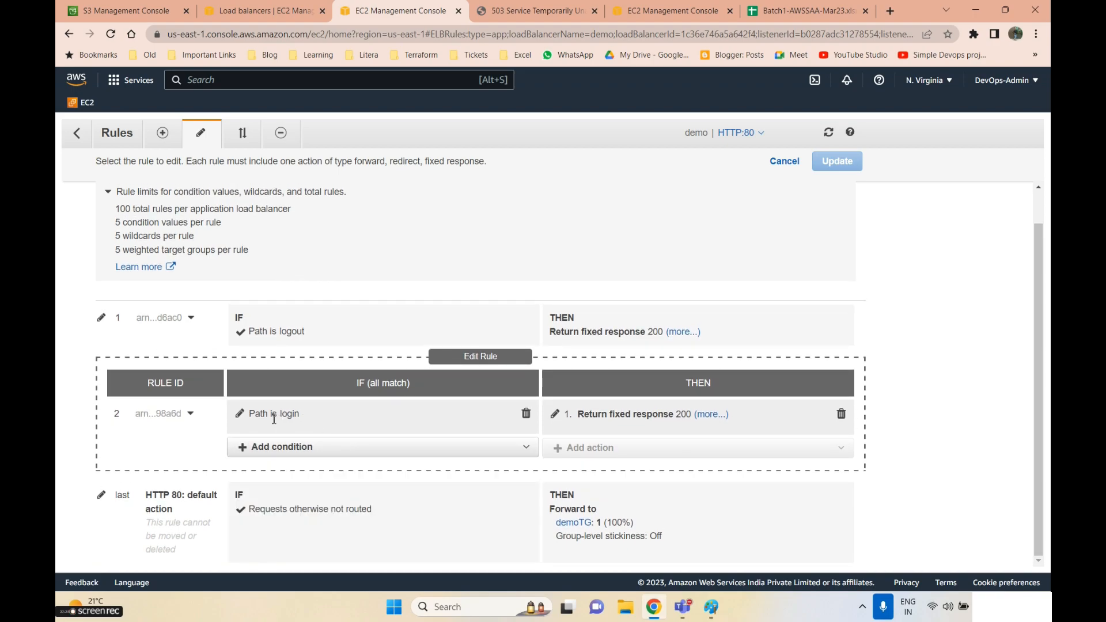
click(245, 424)
scroll(457, 345, down, 1)
click(301, 367)
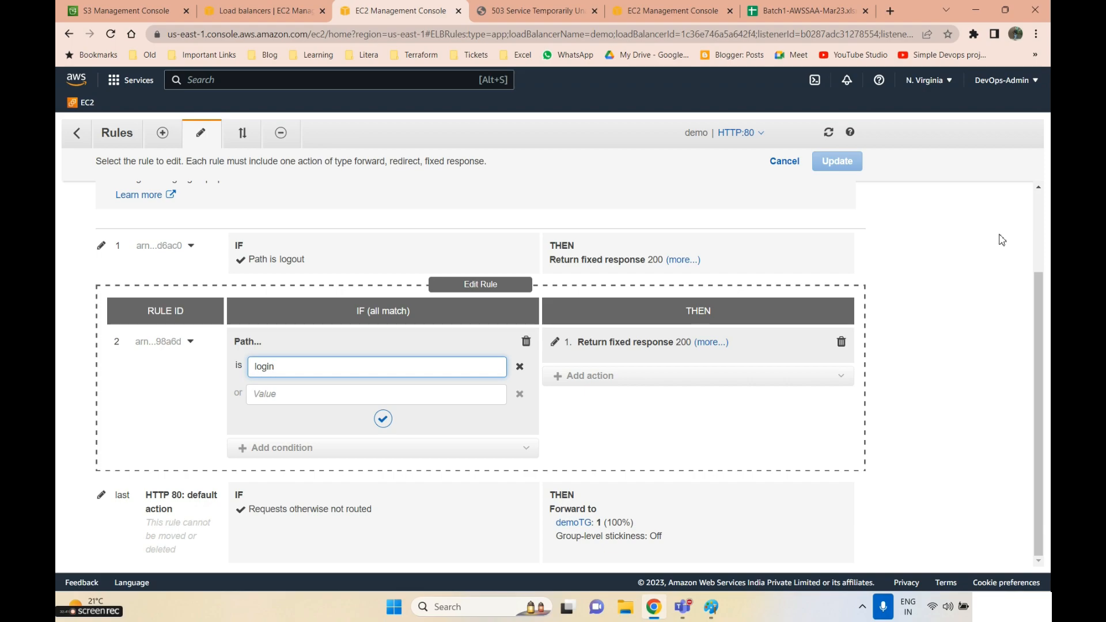
text(.html)
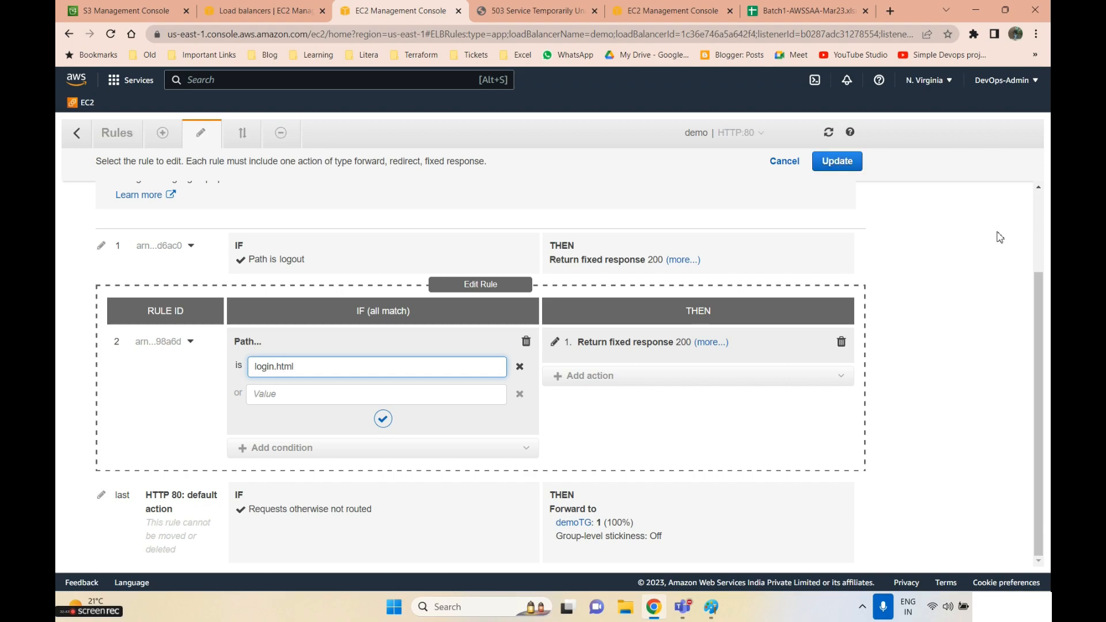
click(384, 418)
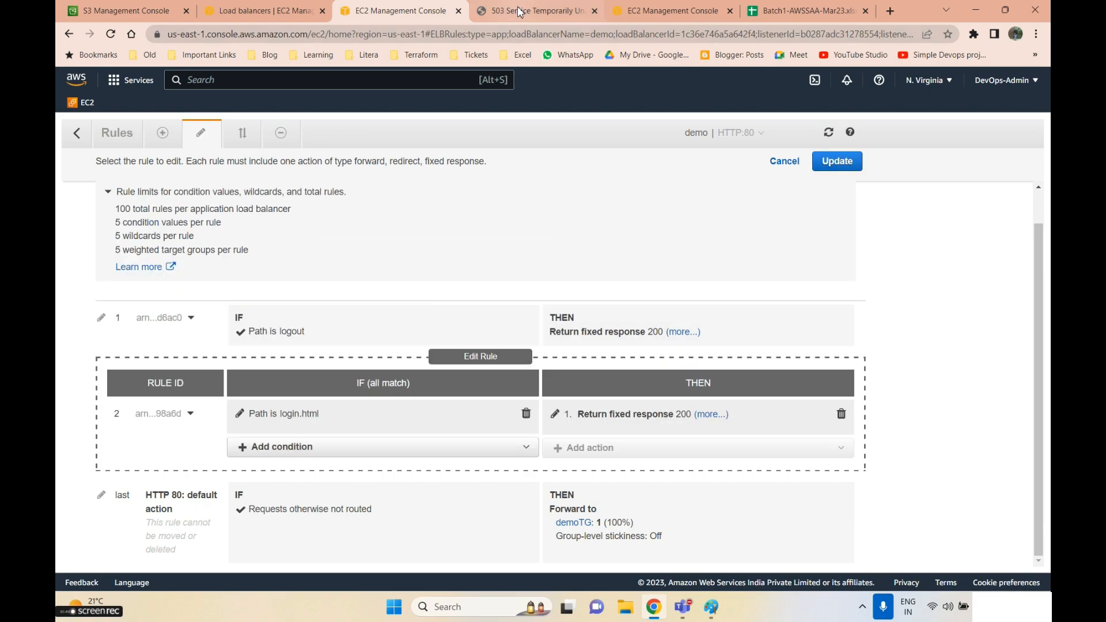
- Load the demo load balancer's DNS address with the path /login.html in the browser
click(536, 10)
click(466, 44)
click(464, 40)
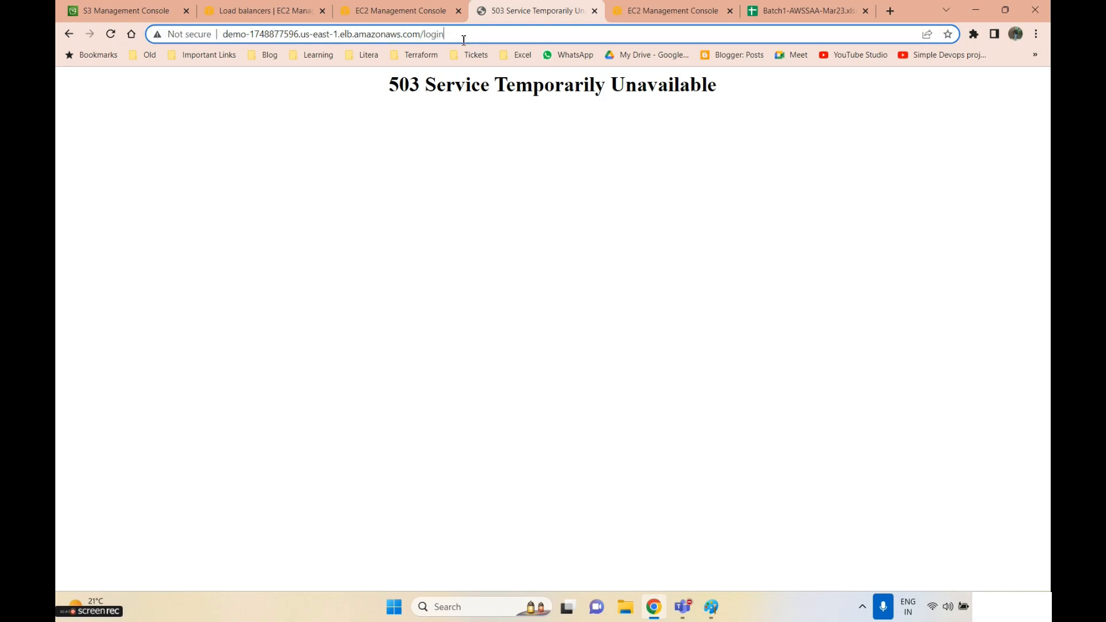
text(.html)
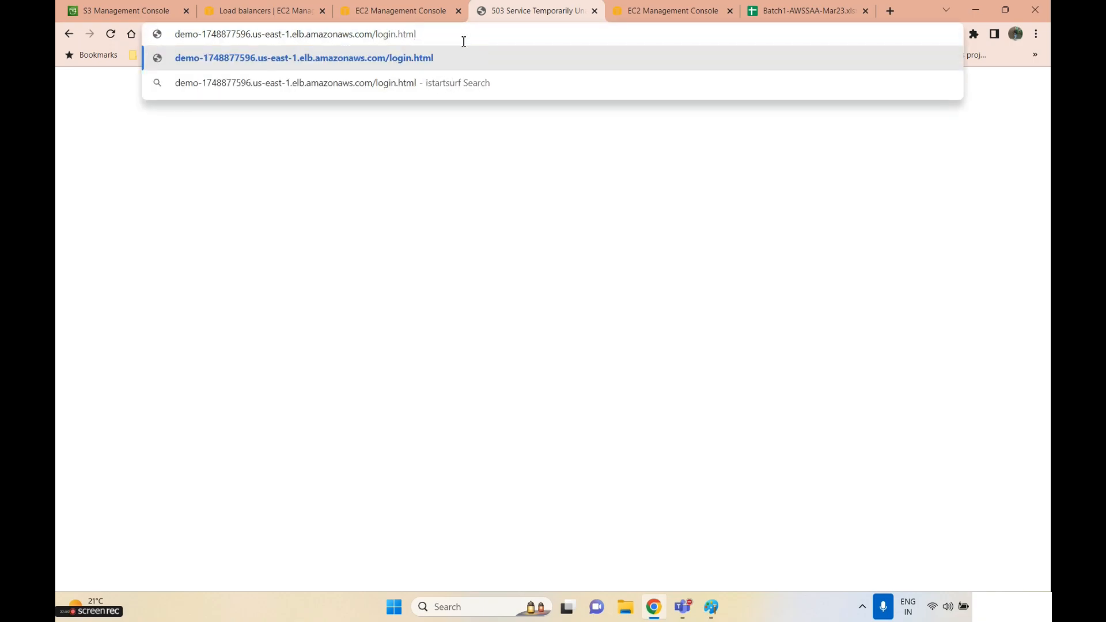
key(Return)
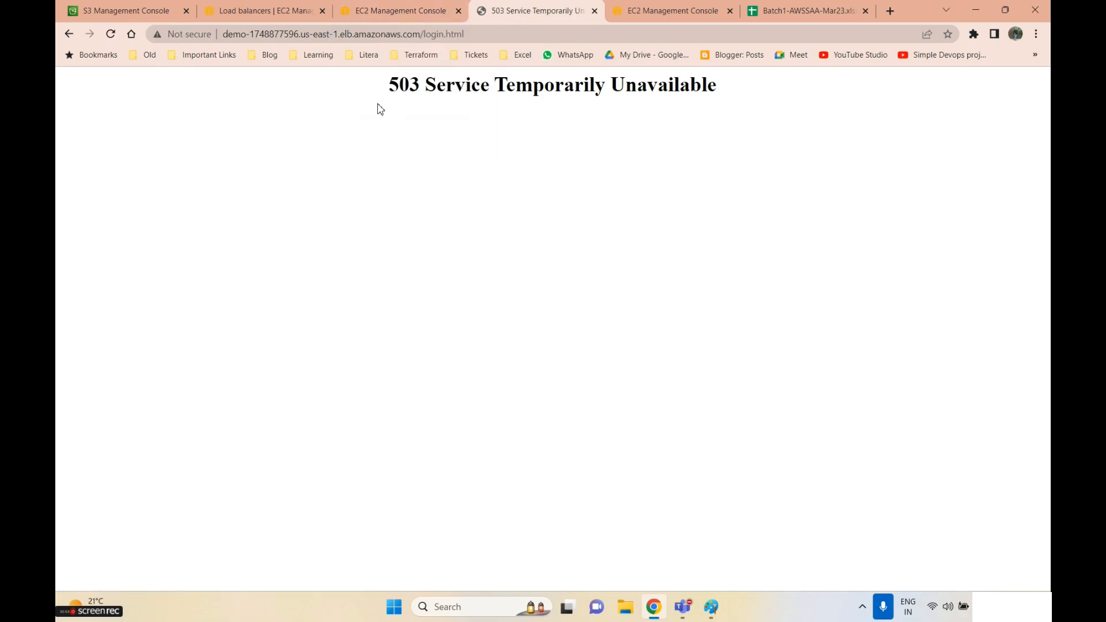
- Save the update to the login.html rule and reload the load balancer's login.html page
click(408, 13)
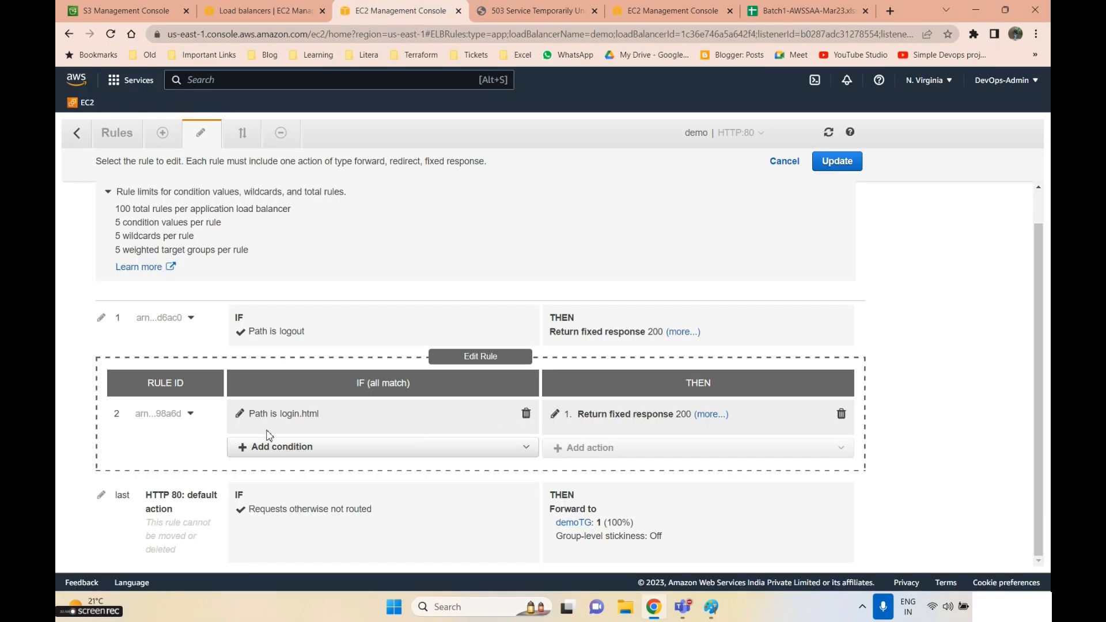
click(832, 162)
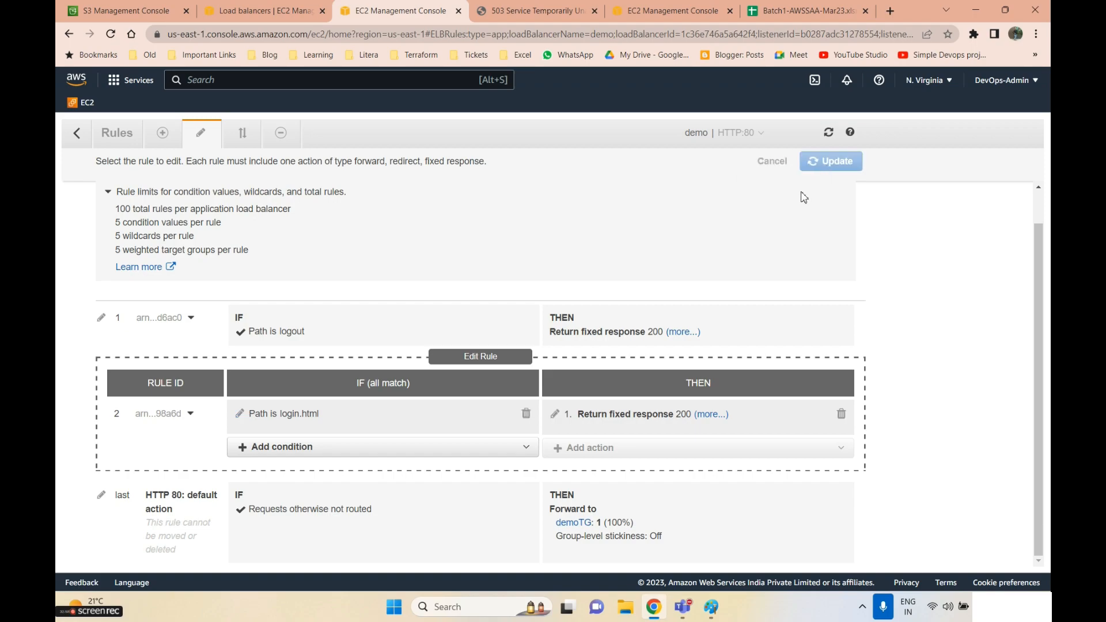
click(521, 11)
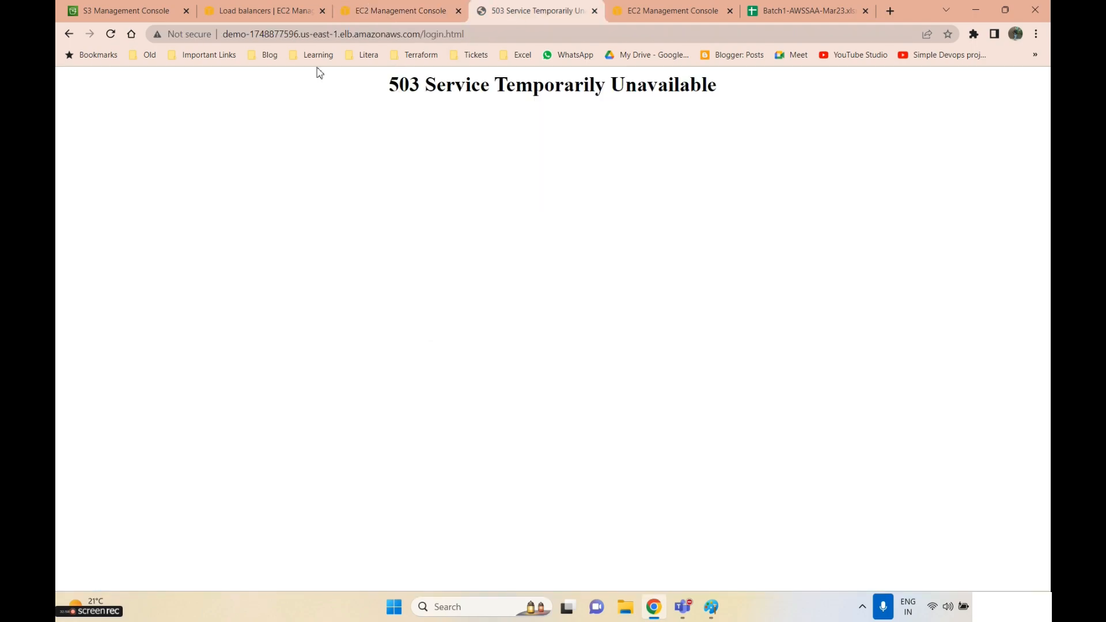
click(111, 34)
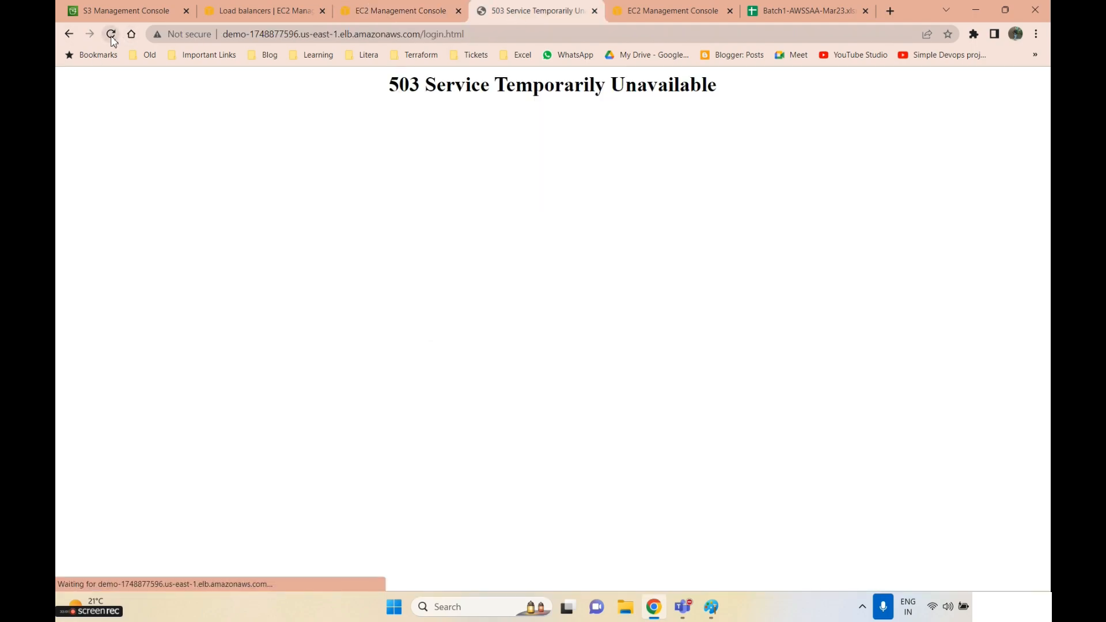
- Set the path condition of rule 2 on the HTTP:80 listener to *login.html* and update the rule
click(421, 11)
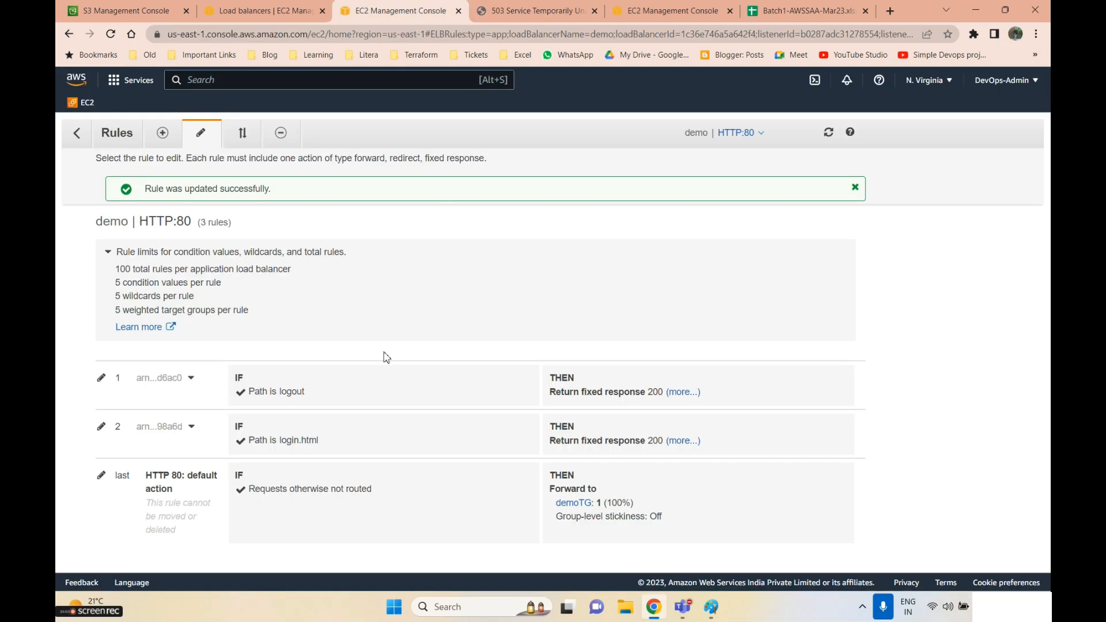
click(102, 426)
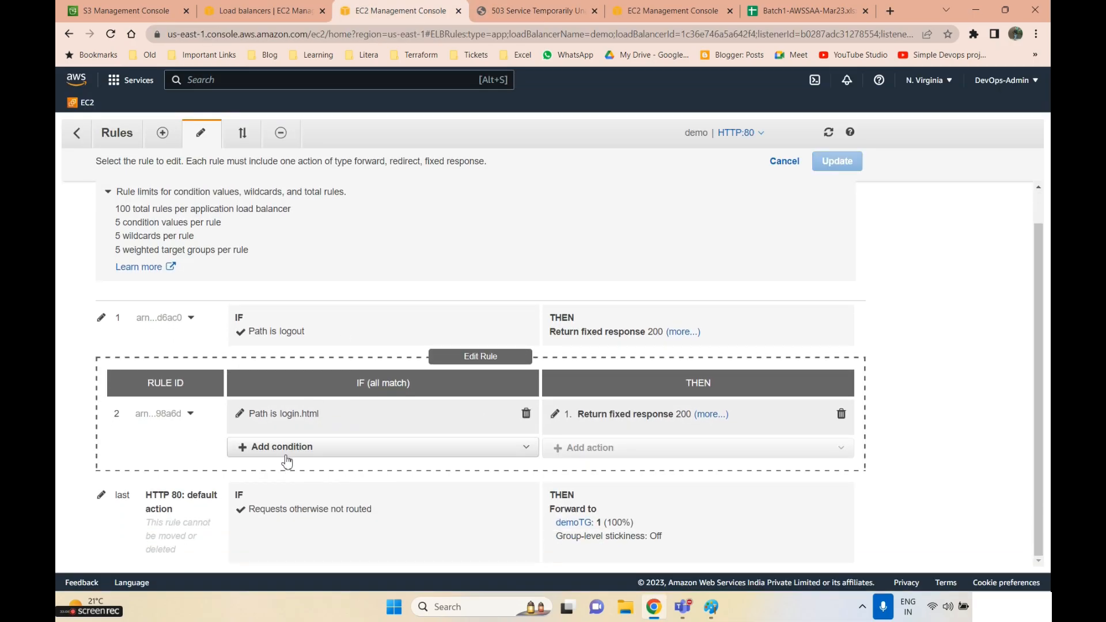
click(247, 416)
scroll(302, 385, down, 1)
click(415, 367)
key(BackSpace)
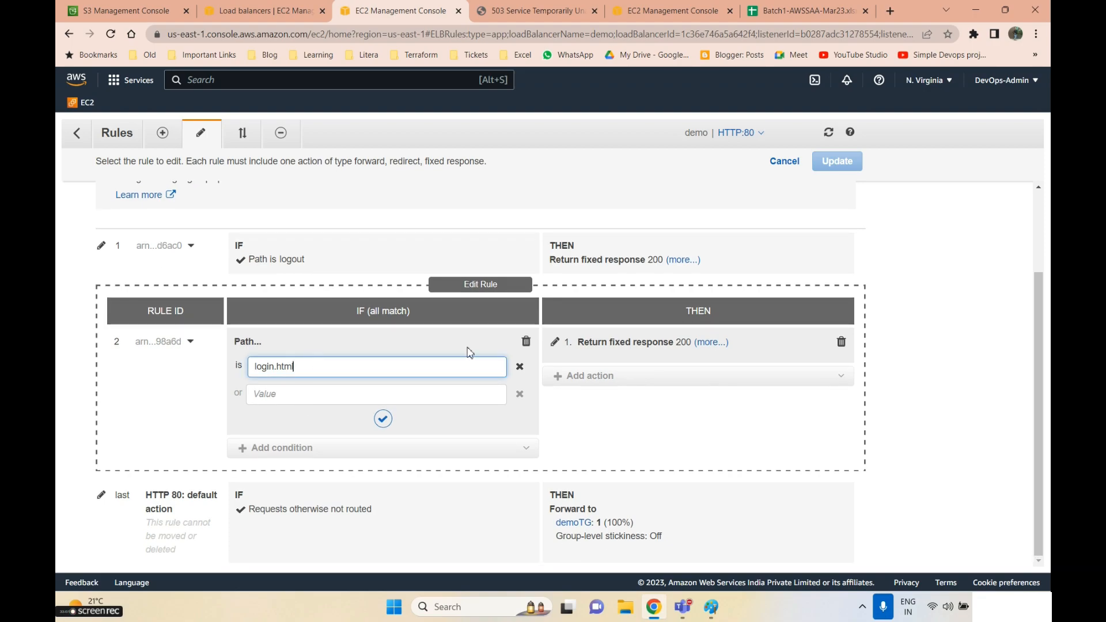
text(*)
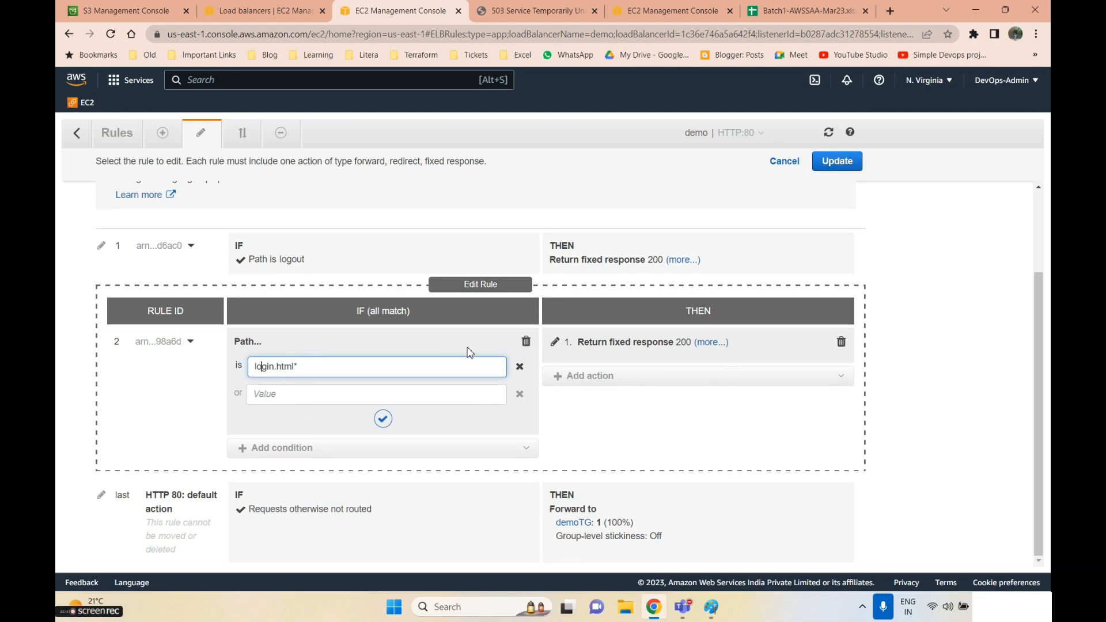
key(Left)
text(*)
click(324, 396)
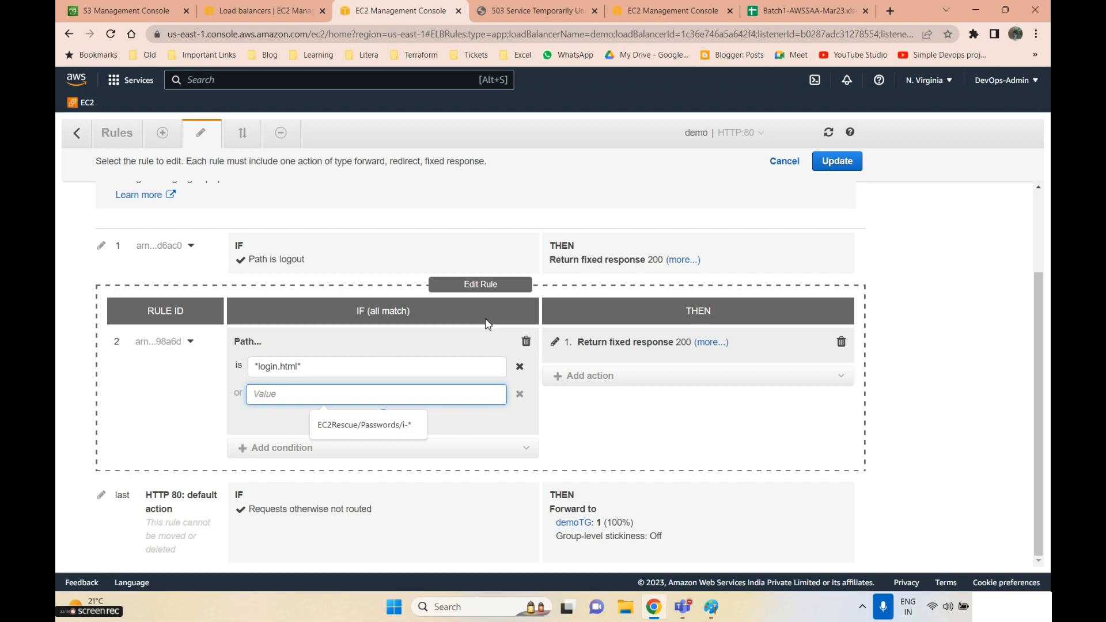
click(837, 160)
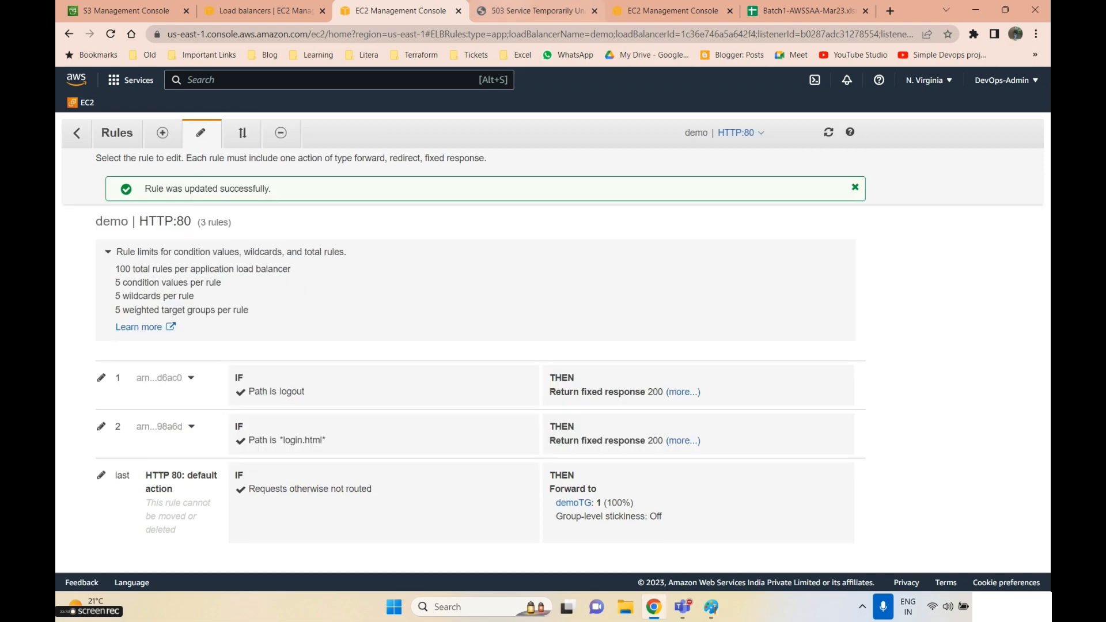
- Reload the load balancer's login.html page to test the wildcard path rule
key(ctrl+Tab)
click(110, 35)
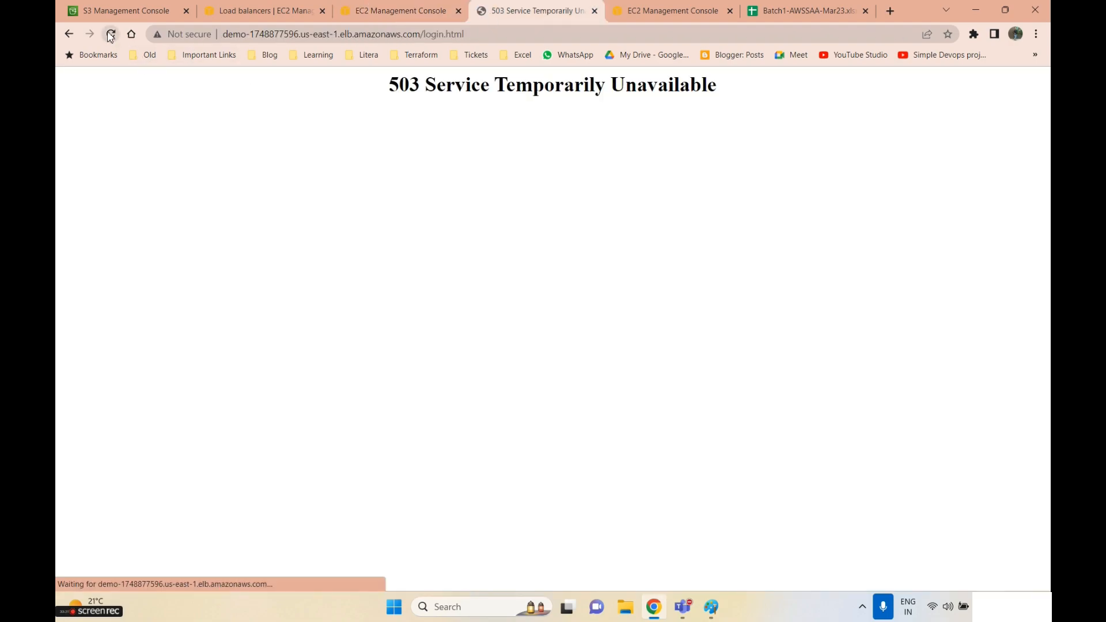
click(110, 36)
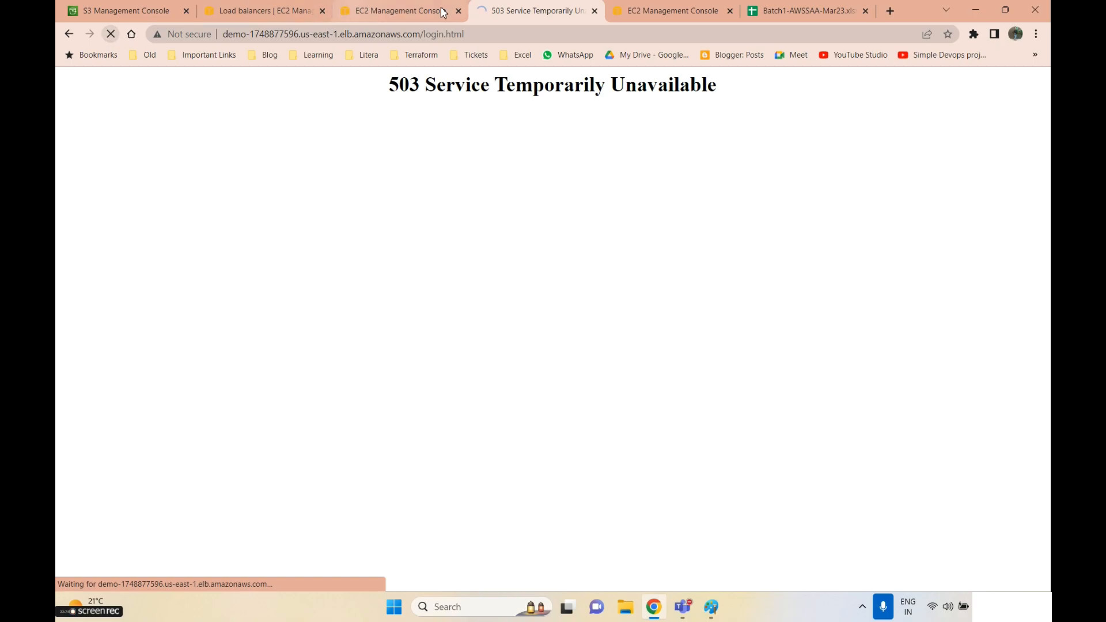
- Reopen rule 2 in the listener rules and examine its path condition and fixed response code, content type and body
click(402, 16)
key(ctrl+Tab)
key(ctrl+shift+Tab)
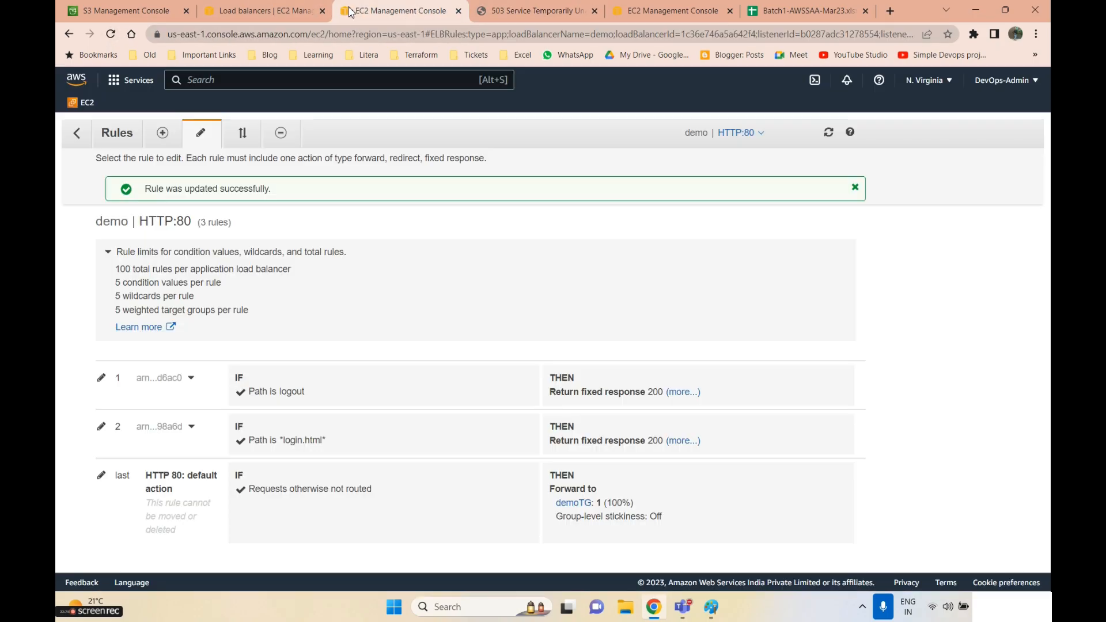
click(102, 427)
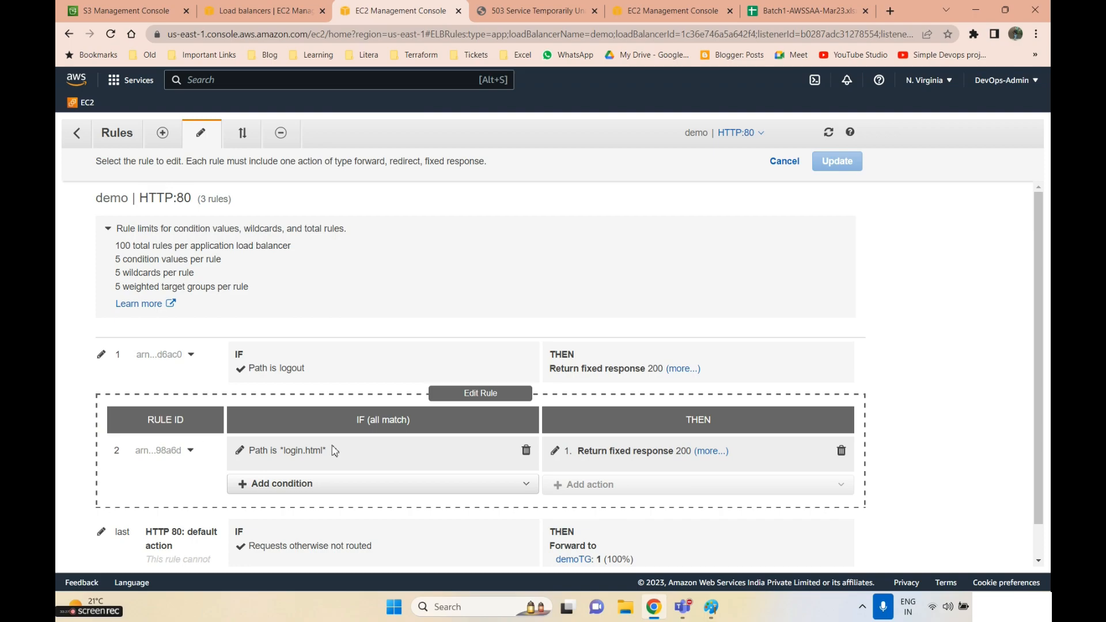
scroll(405, 447, down, 1)
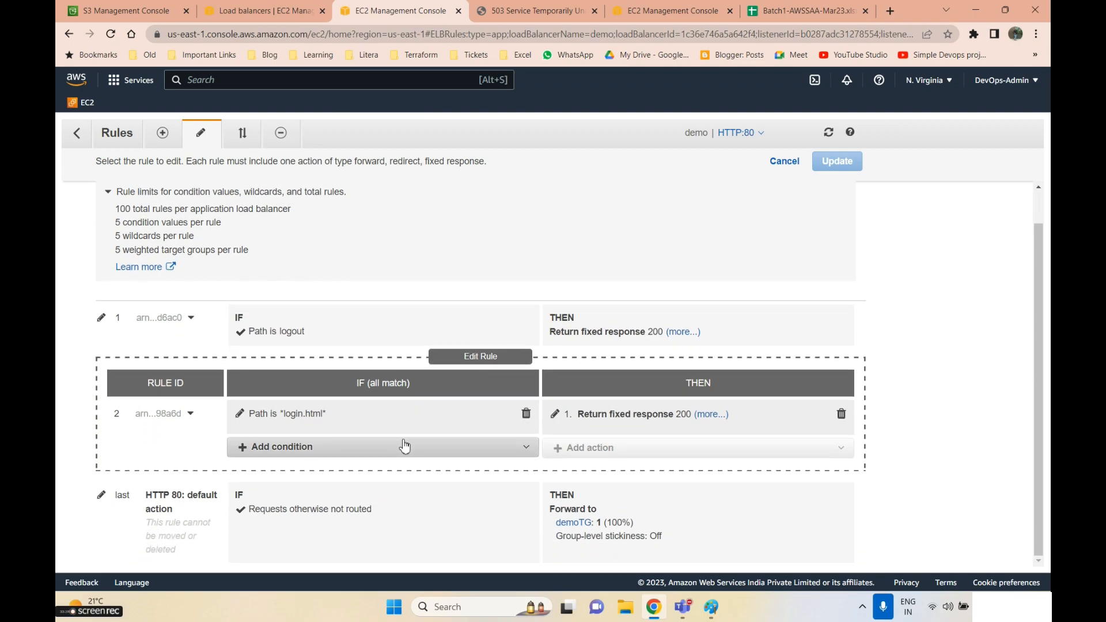
click(239, 415)
scroll(296, 427, down, 1)
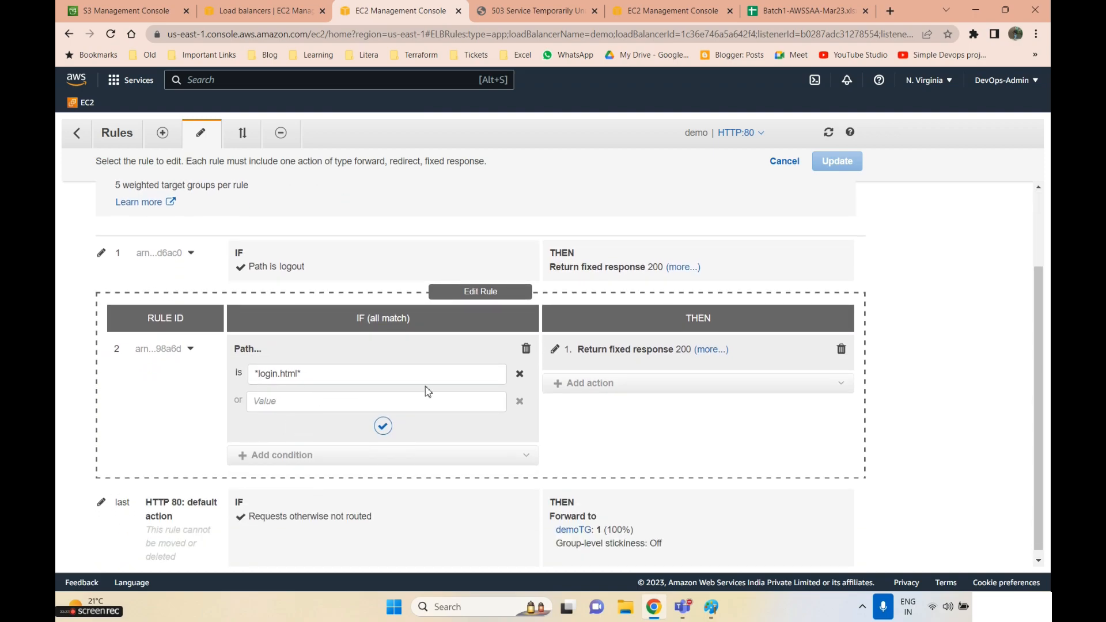
click(555, 349)
scroll(608, 439, down, 1)
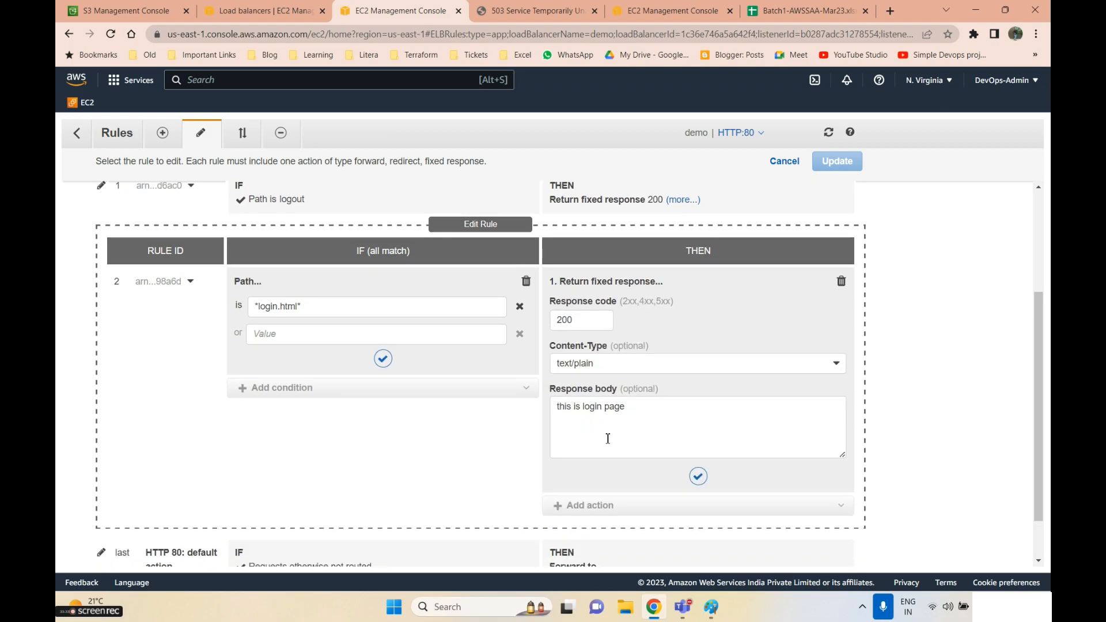
scroll(565, 397, down, 1)
scroll(522, 355, up, 2)
scroll(414, 310, up, 1)
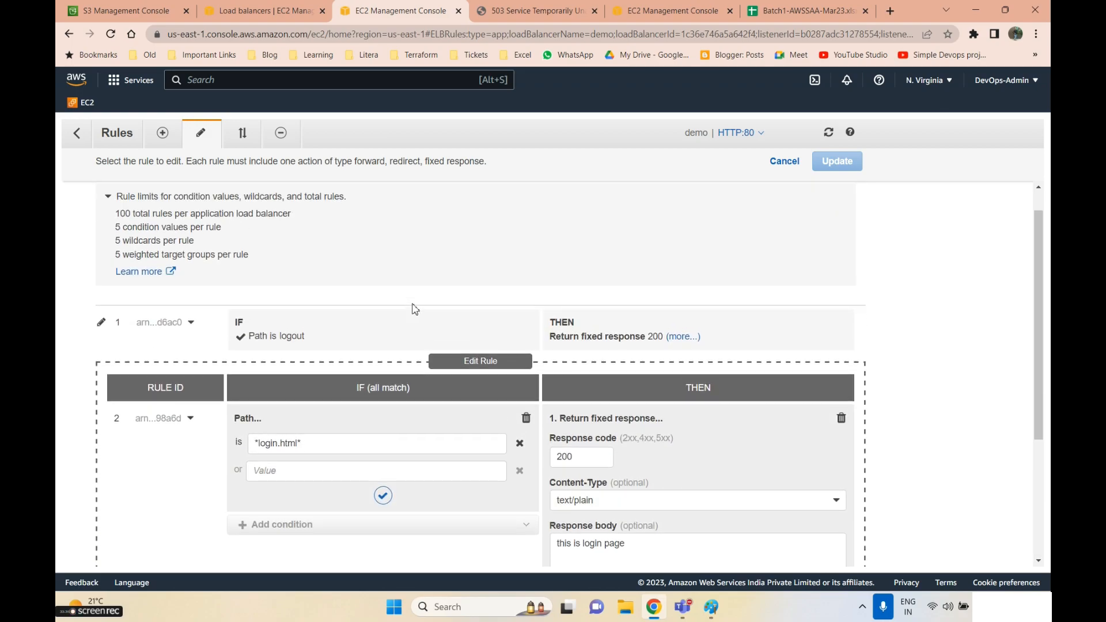
scroll(476, 469, down, 2)
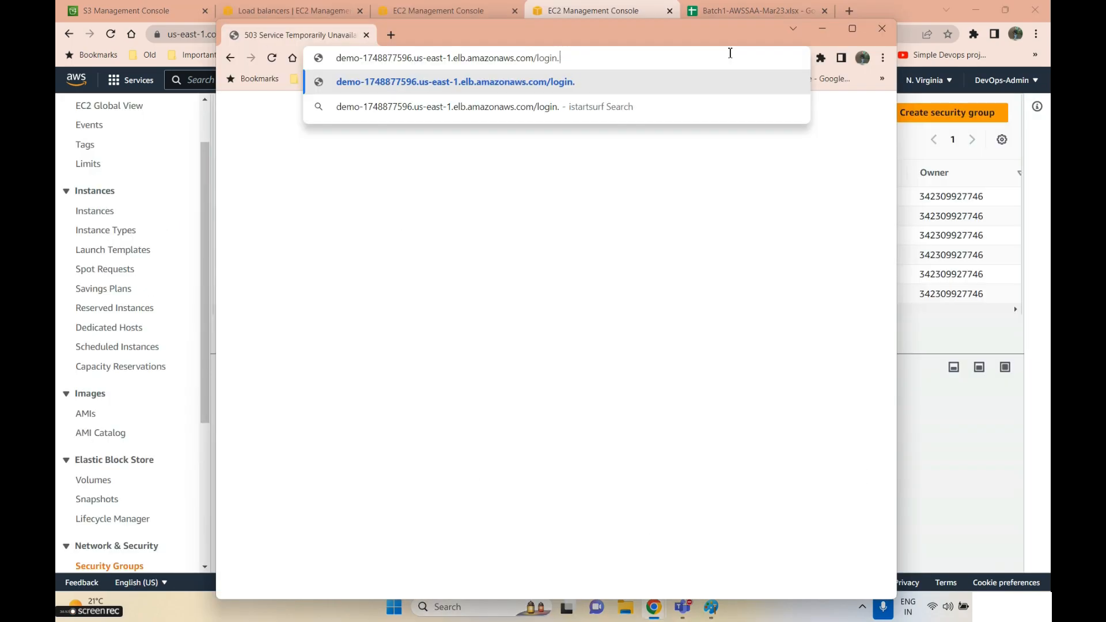
- Load the demo load balancer's /login.html address in the separate browser window, and close that window
text(htm)
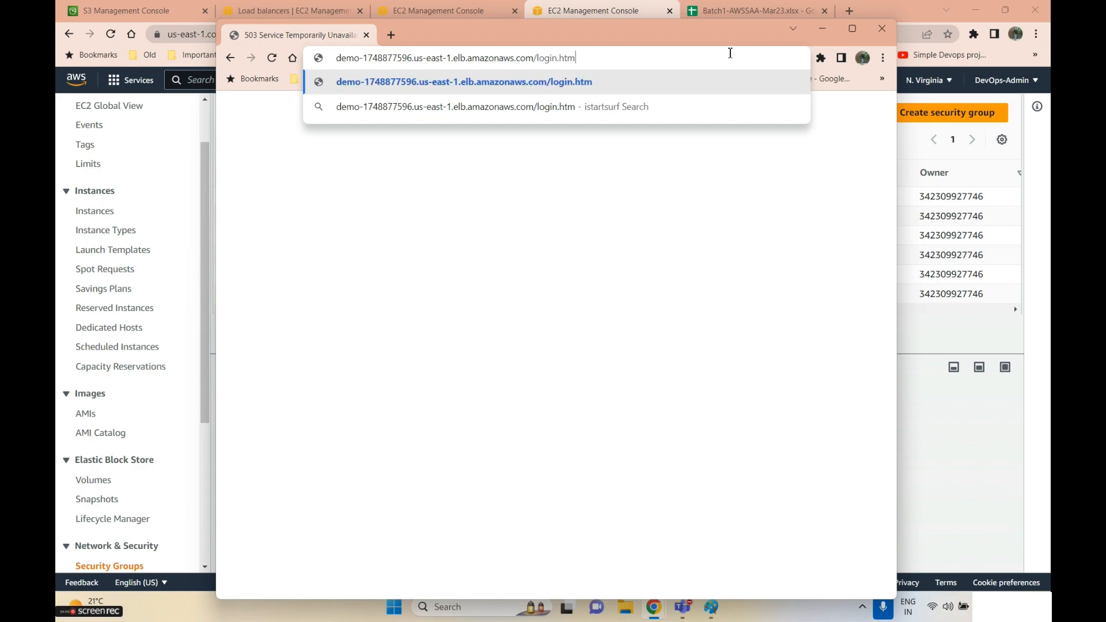
text(l)
key(Return)
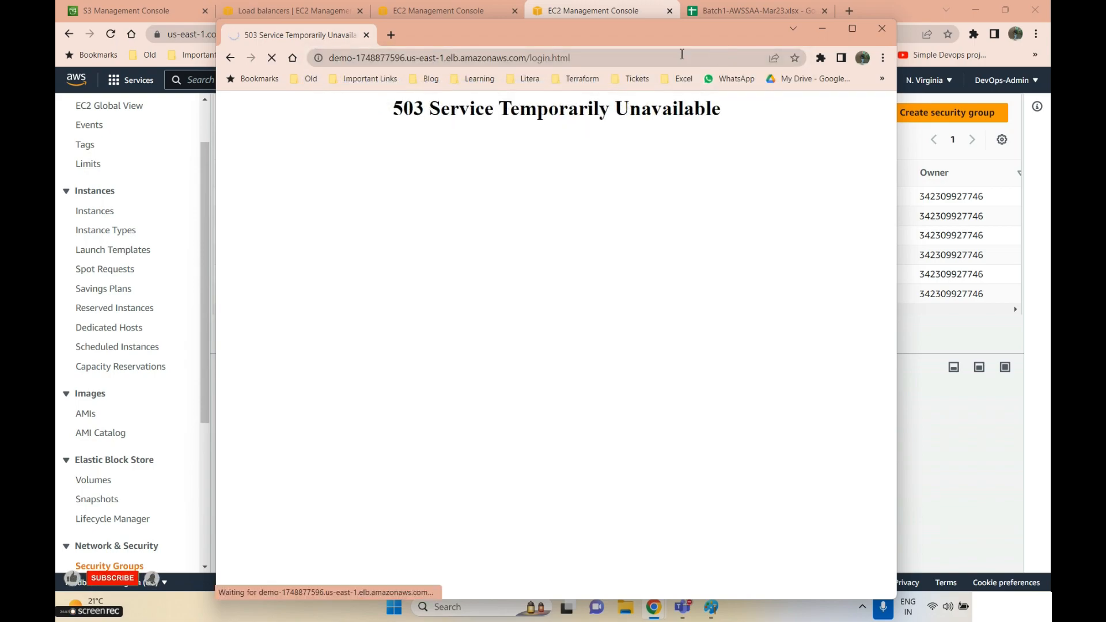
click(881, 28)
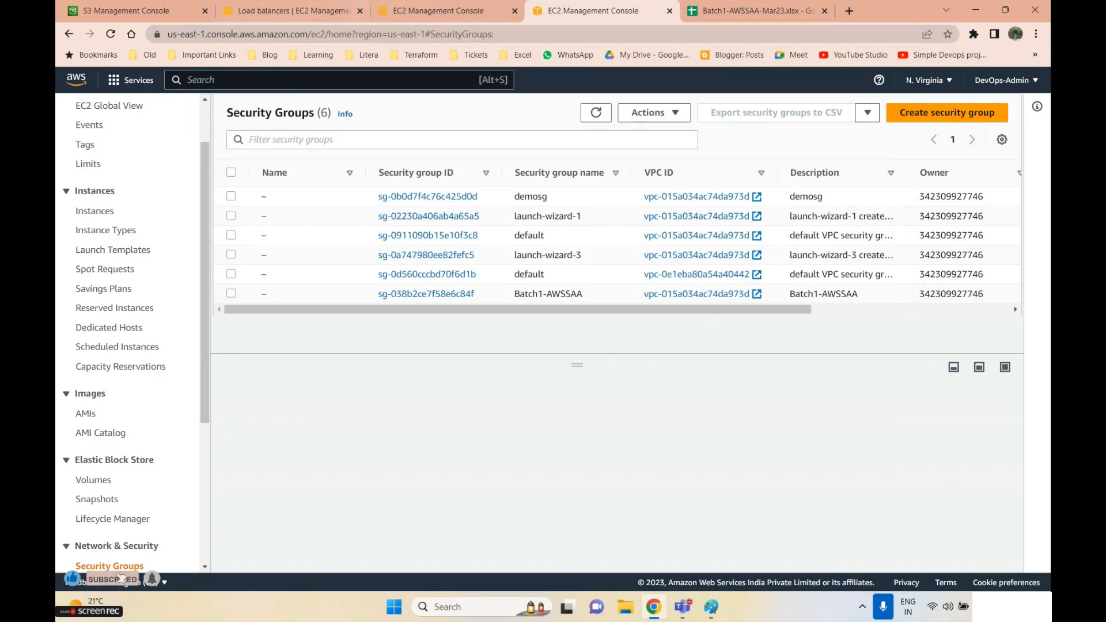
- Expand the fixed response details of rule 2 in the listener rules and return to the HTTP:80 listener details
click(449, 11)
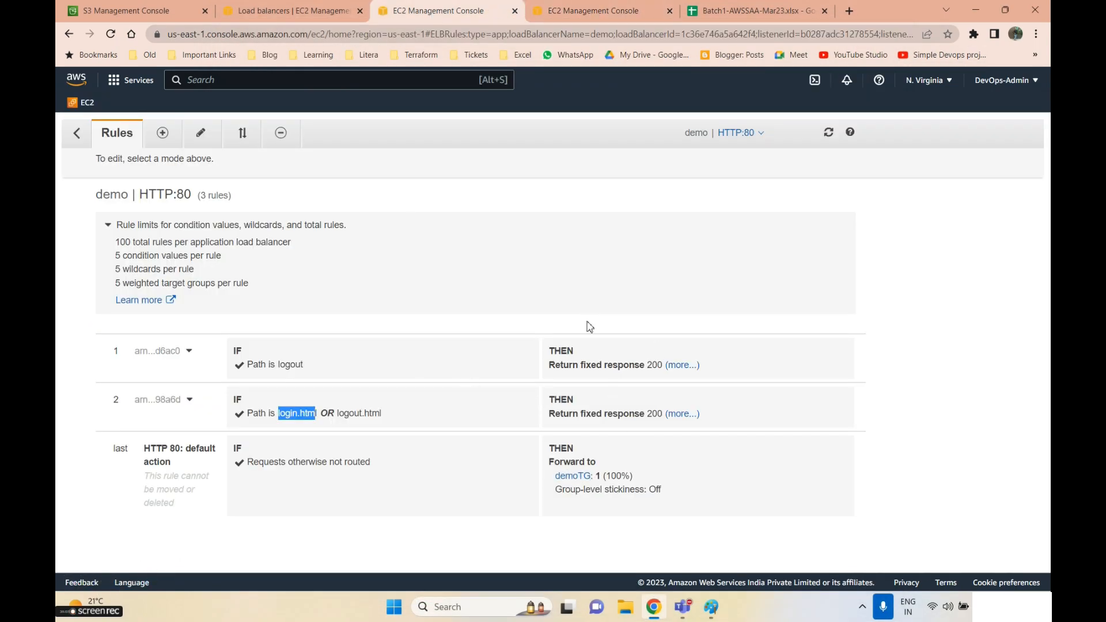
click(688, 414)
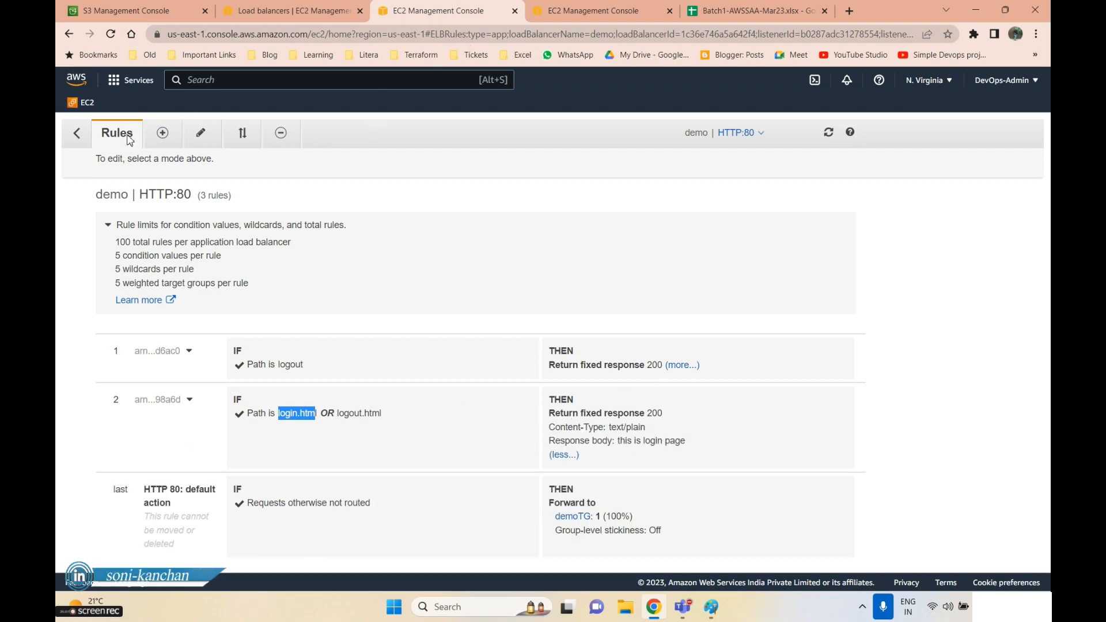
click(77, 133)
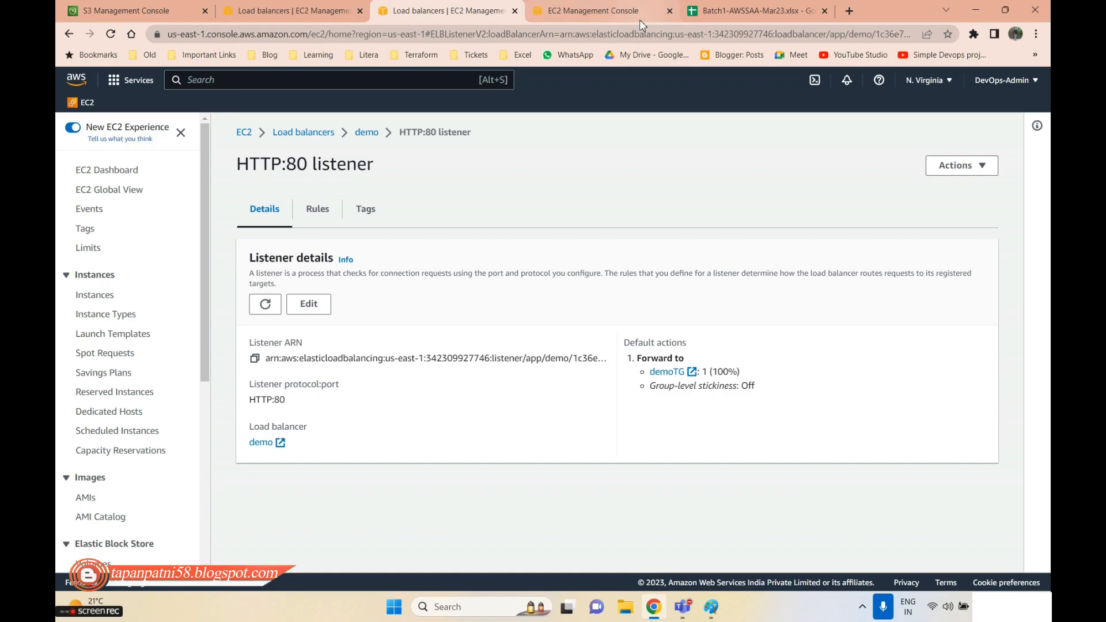
- Switch to the Batch1-AWSSAA-Mar23 spreadsheet and enter the remark "Rules is pending" for the Listener /Rules /Target Groups /Targets topic in cell I75
click(734, 8)
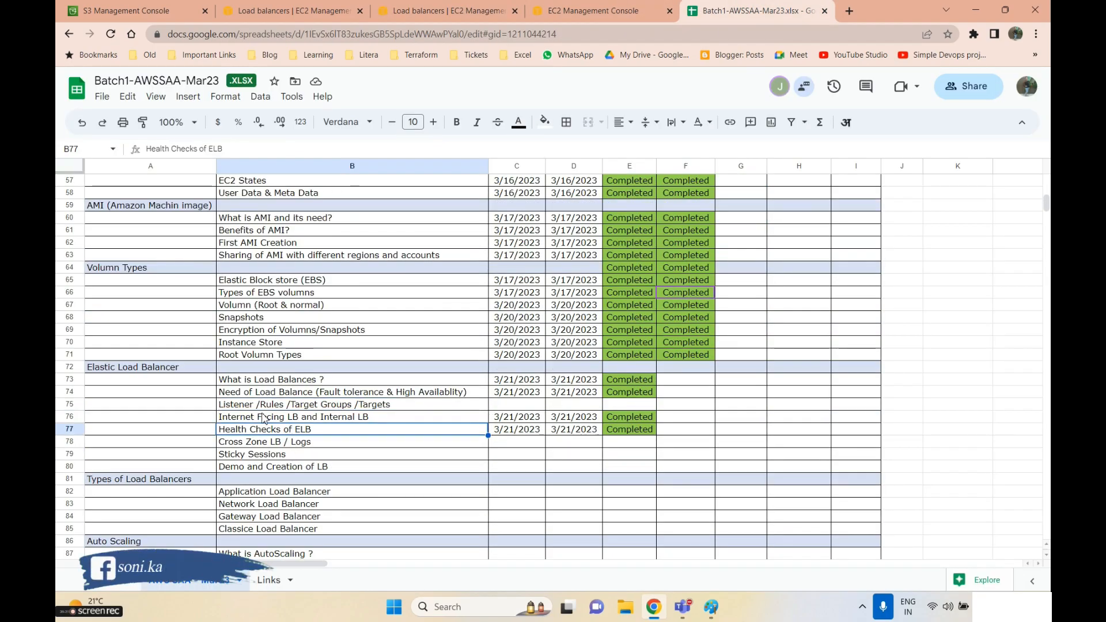
click(254, 417)
click(247, 408)
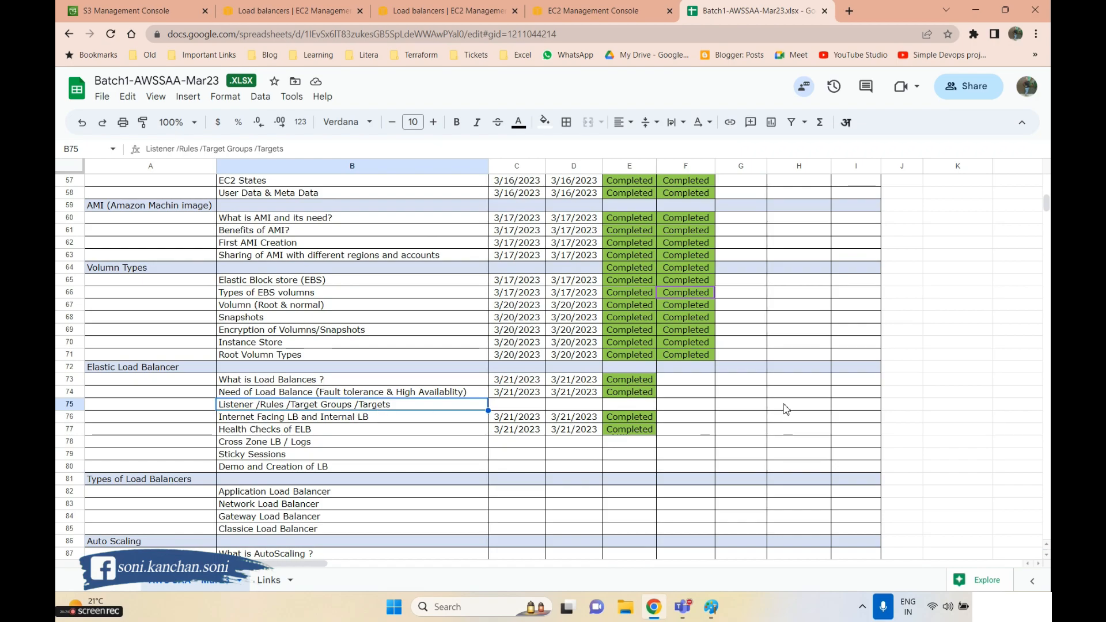
click(821, 403)
scroll(821, 403, up, 18)
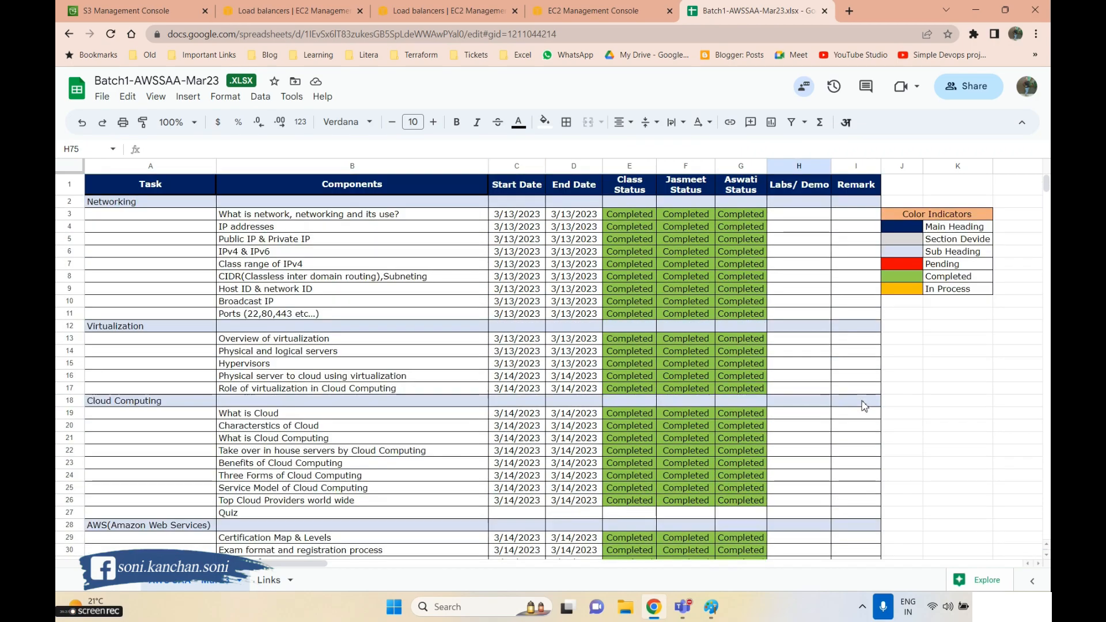
scroll(871, 415, down, 12)
scroll(871, 415, down, 8)
key(Right)
text(R)
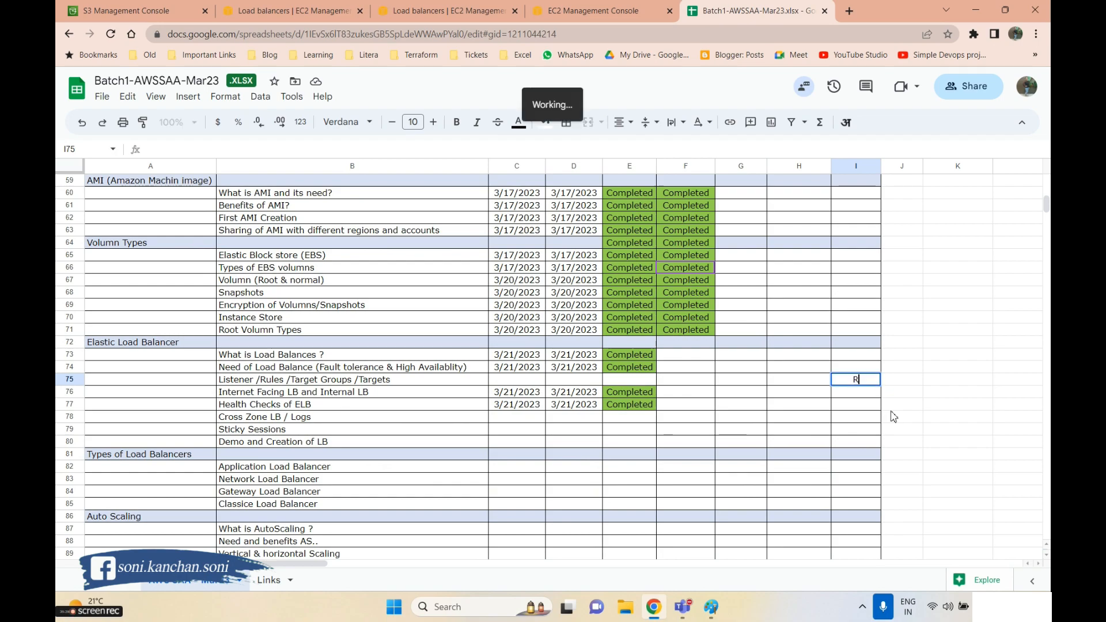
text(ules is p)
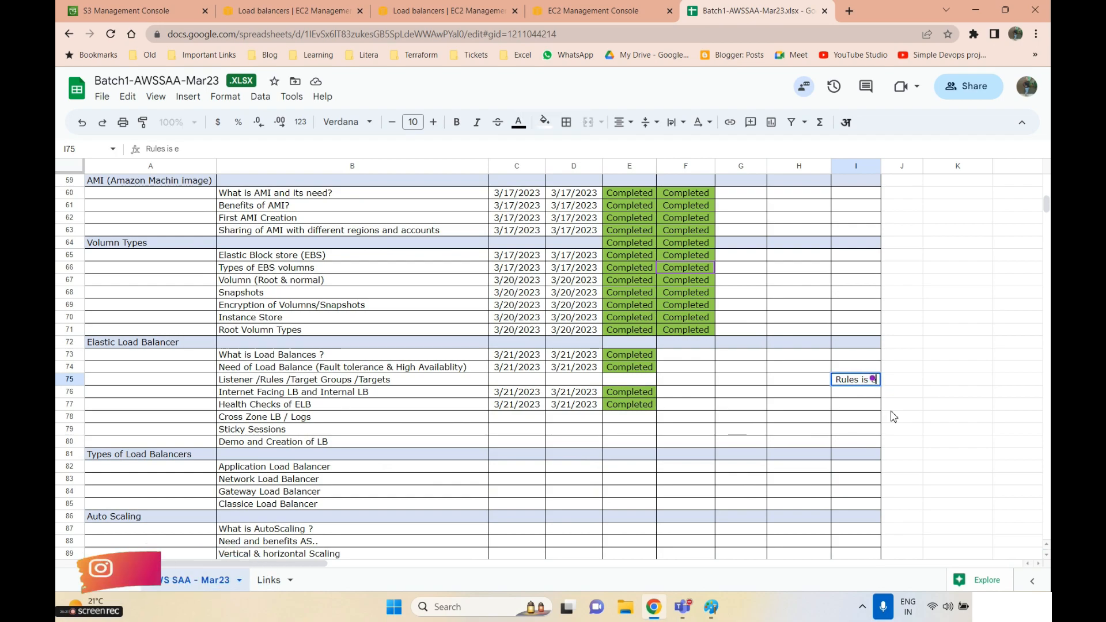
text(ending)
key(Return)
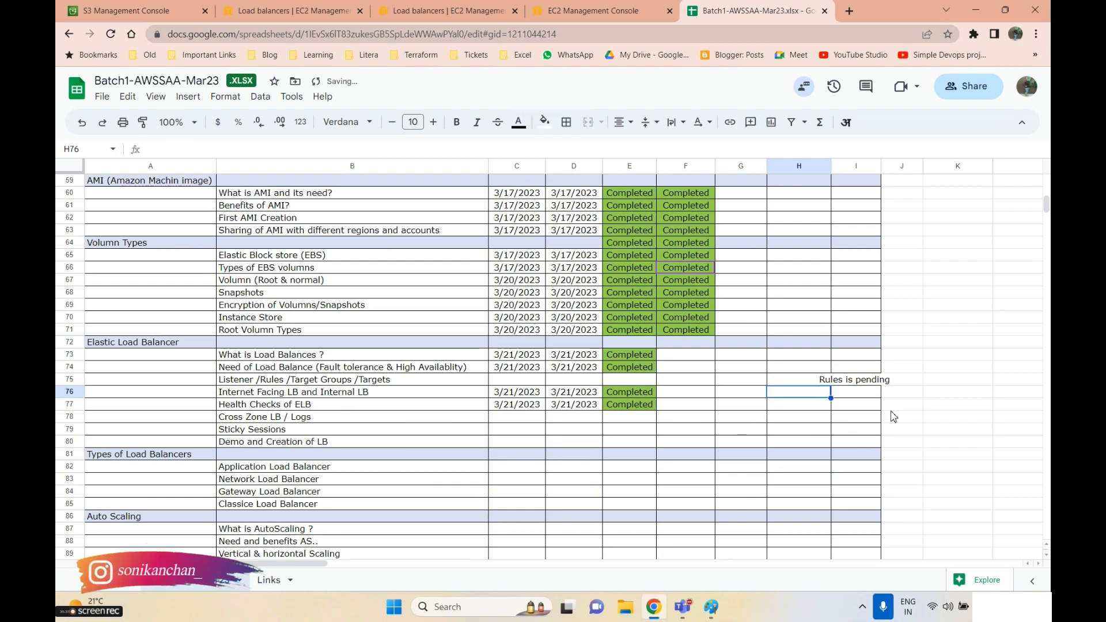
- Examine the Elastic Load Balancer topics from Health Checks of ELB to Demo and Creation of LB in the tracker
scroll(373, 366, down, 3)
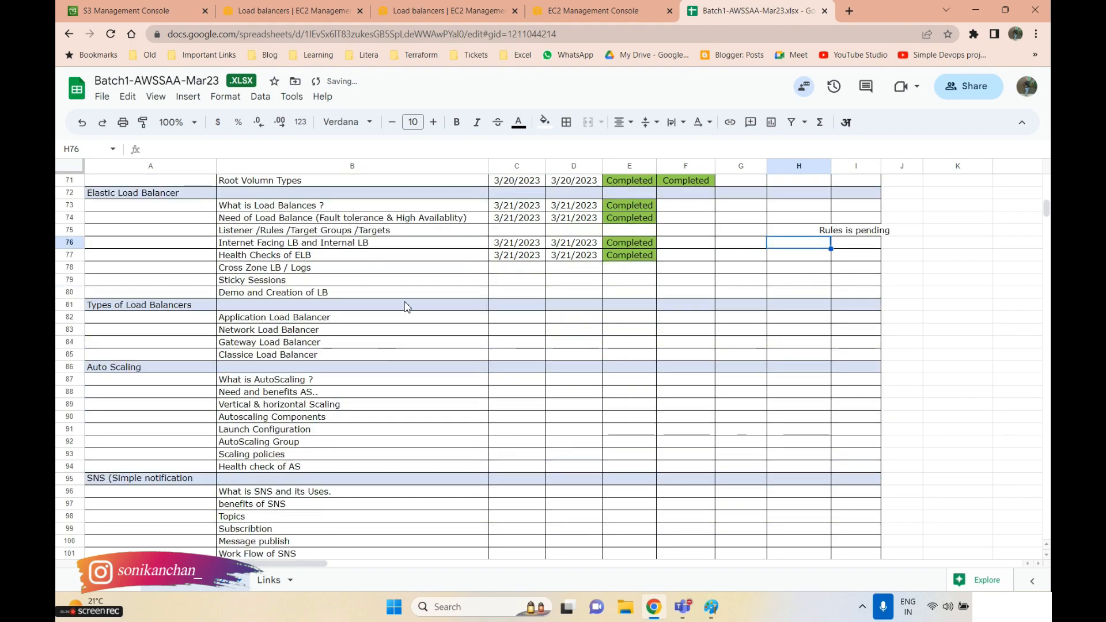
click(307, 259)
click(307, 271)
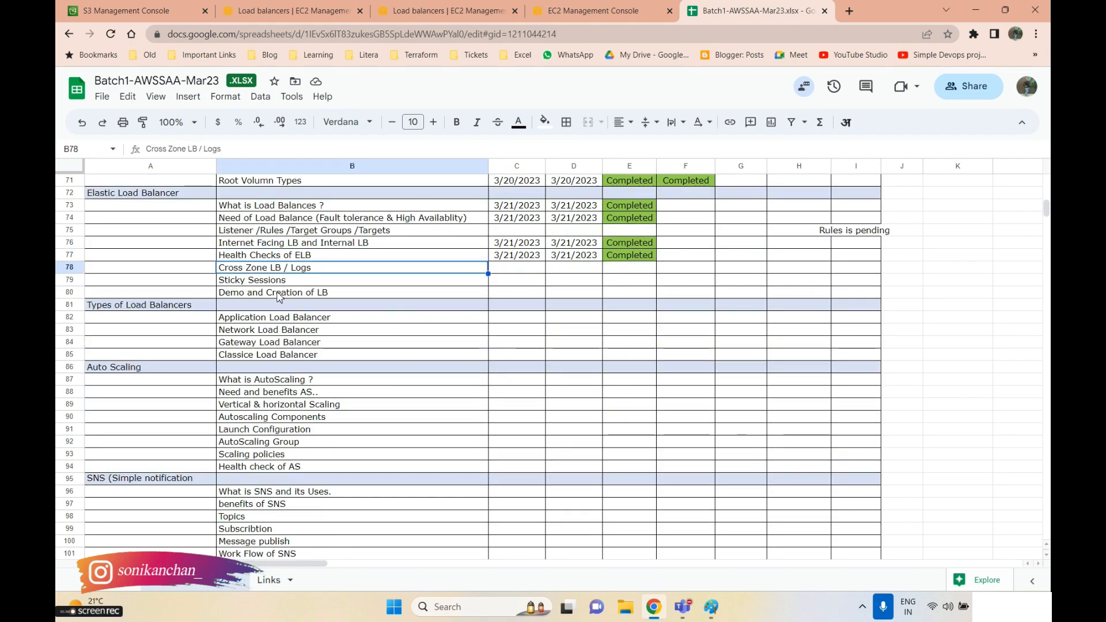
click(229, 282)
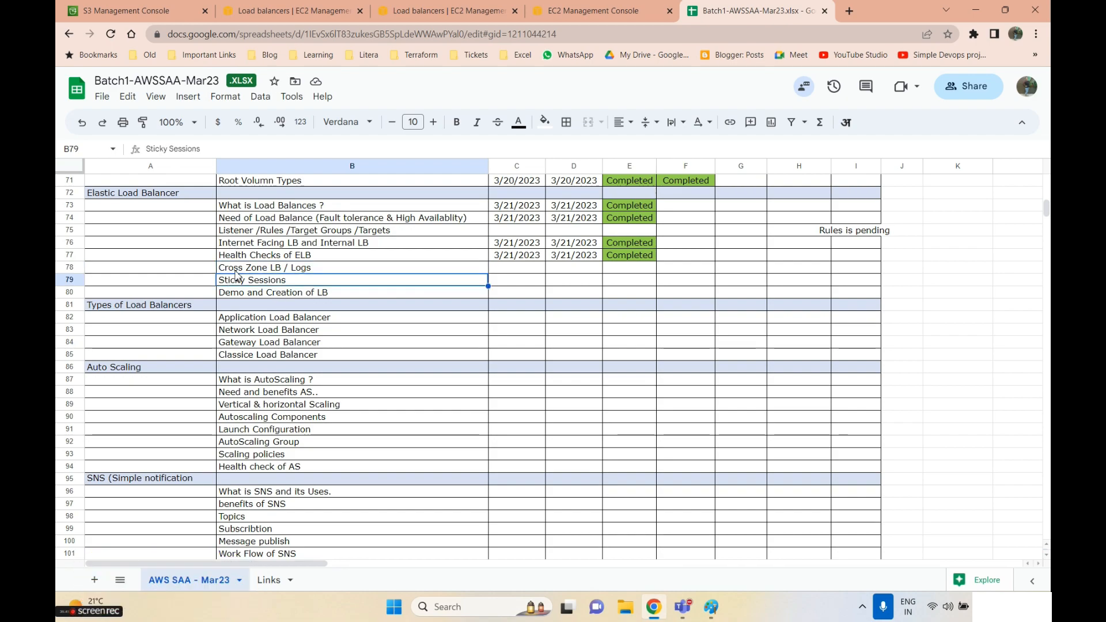
click(235, 271)
click(238, 281)
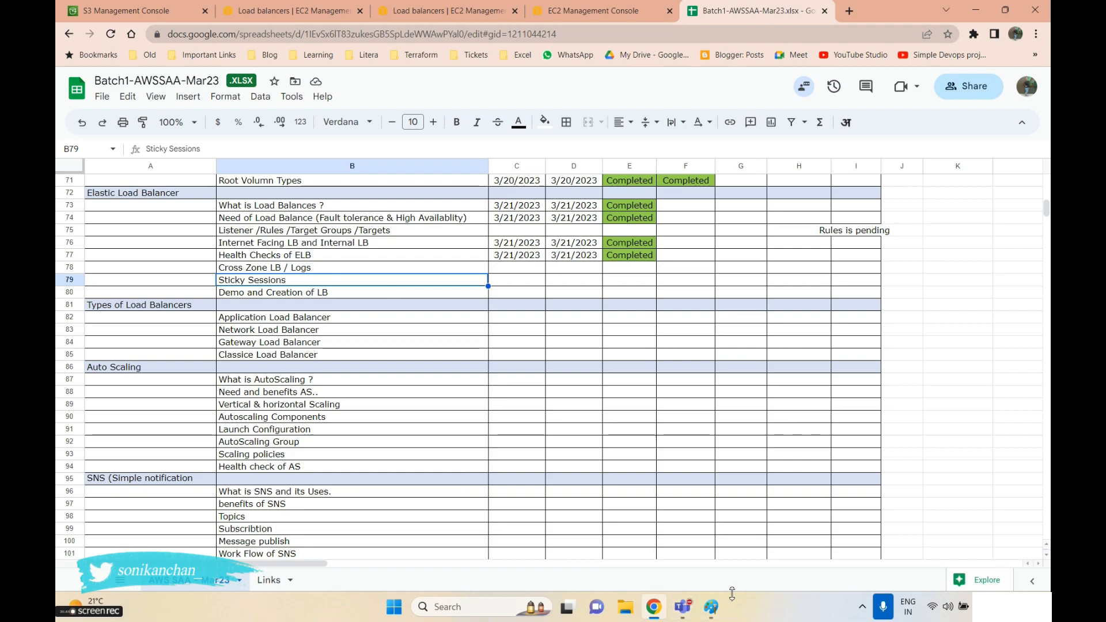
click(310, 302)
click(269, 261)
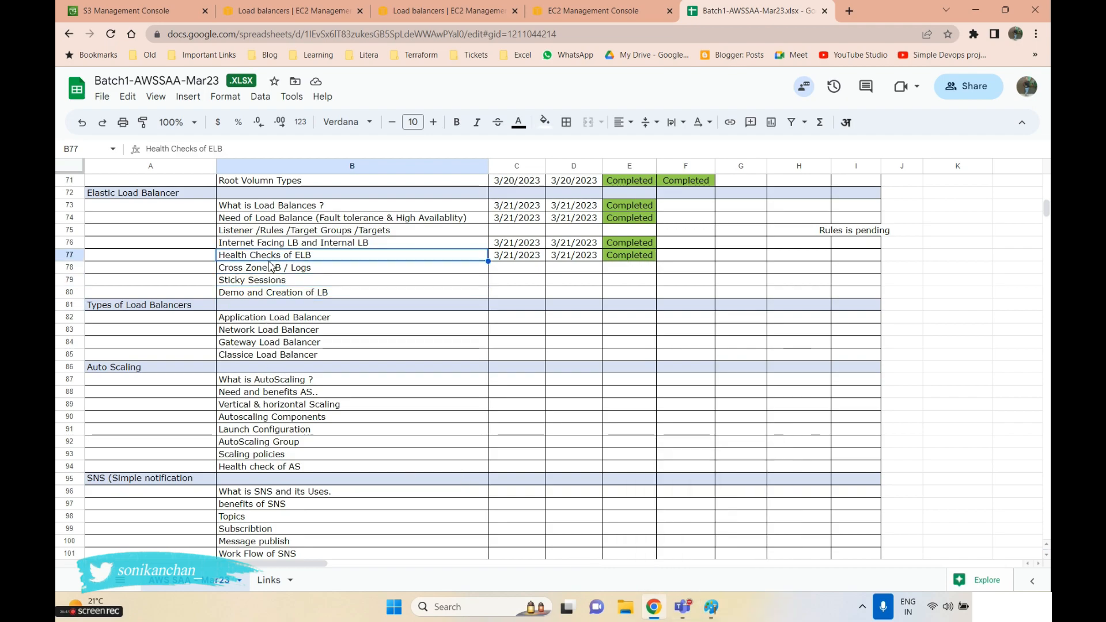
click(259, 295)
click(246, 258)
click(246, 272)
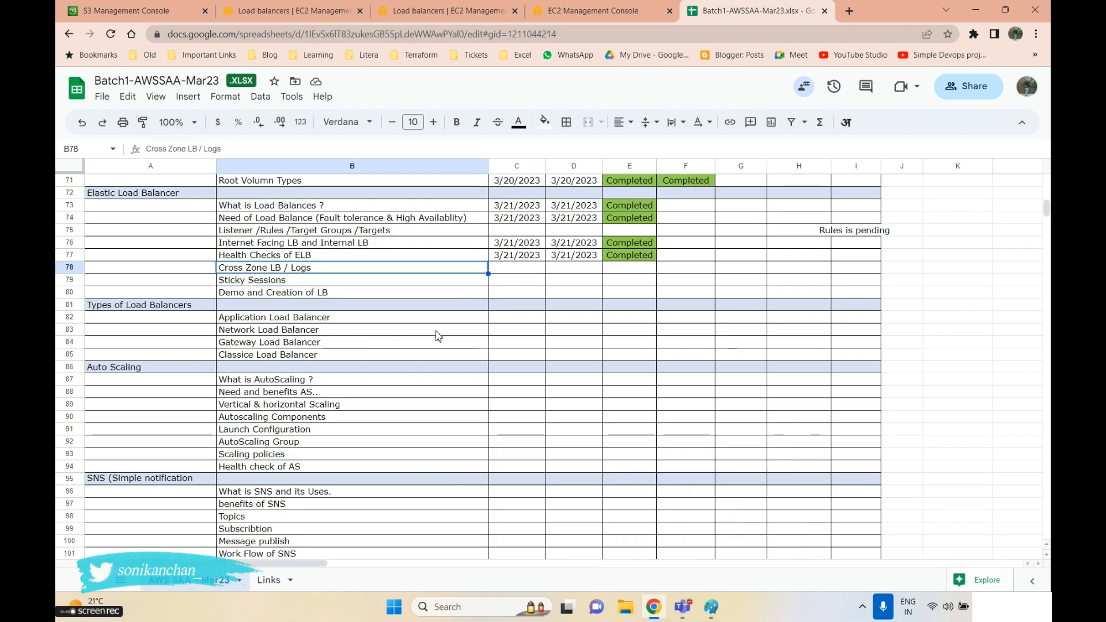
- Switch to Paint and start a new blank drawing, discarding the existing load balancer sketch
click(712, 607)
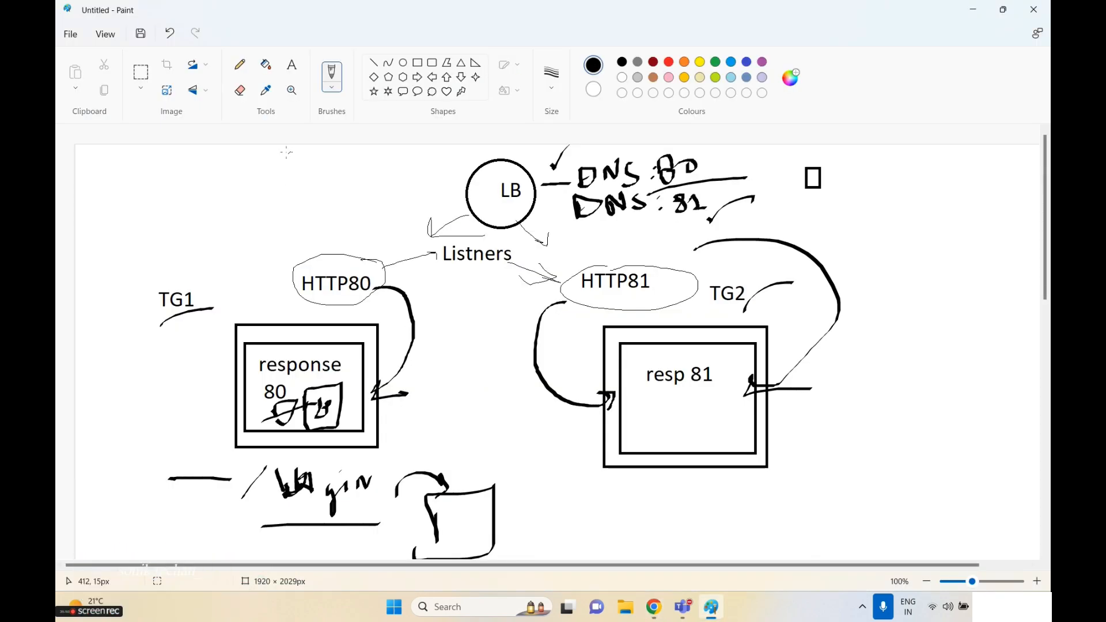
click(79, 40)
click(101, 63)
click(561, 337)
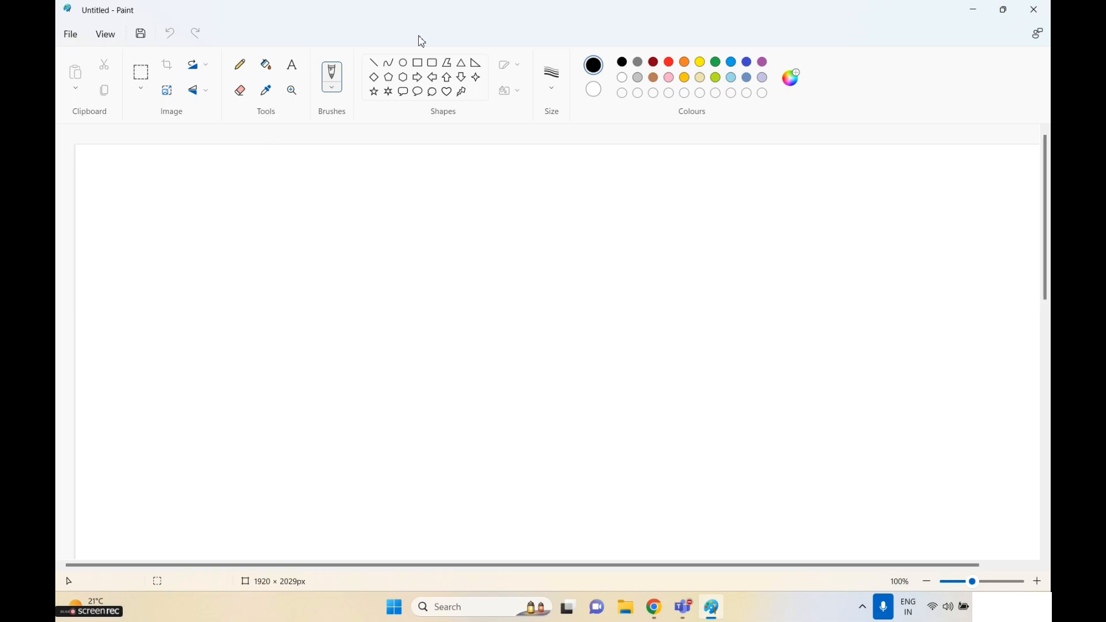
- Draw a circle about 147 × 136 px in the canvas's upper area and handwrite LB inside it with the brush
click(404, 63)
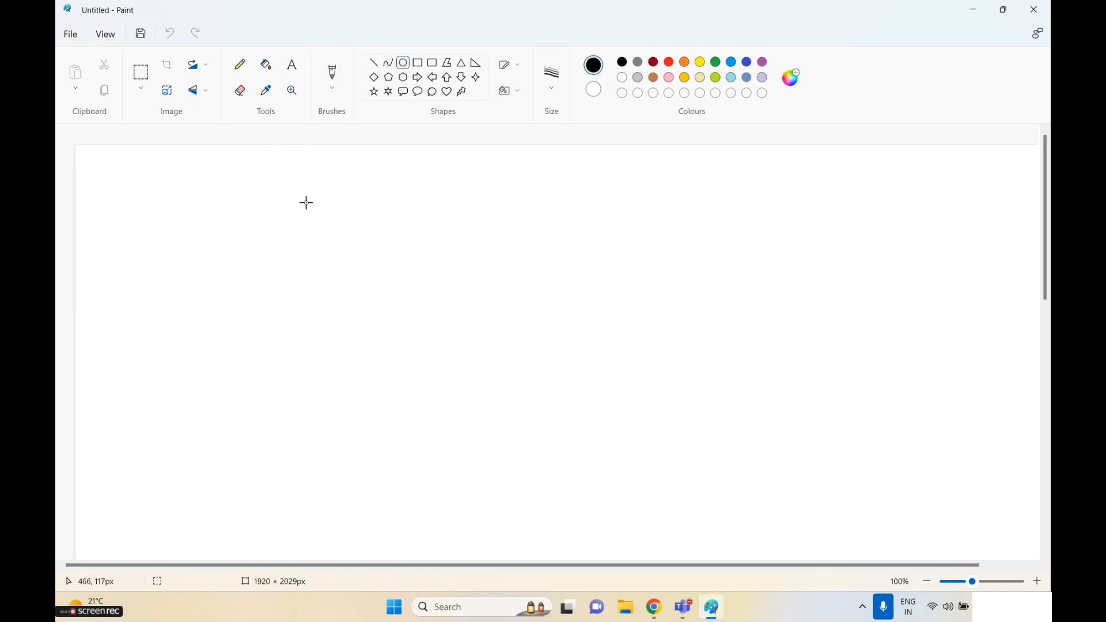
mouse_move(294, 176)
mouse_down()
mouse_move(358, 250)
mouse_move(372, 247)
mouse_up()
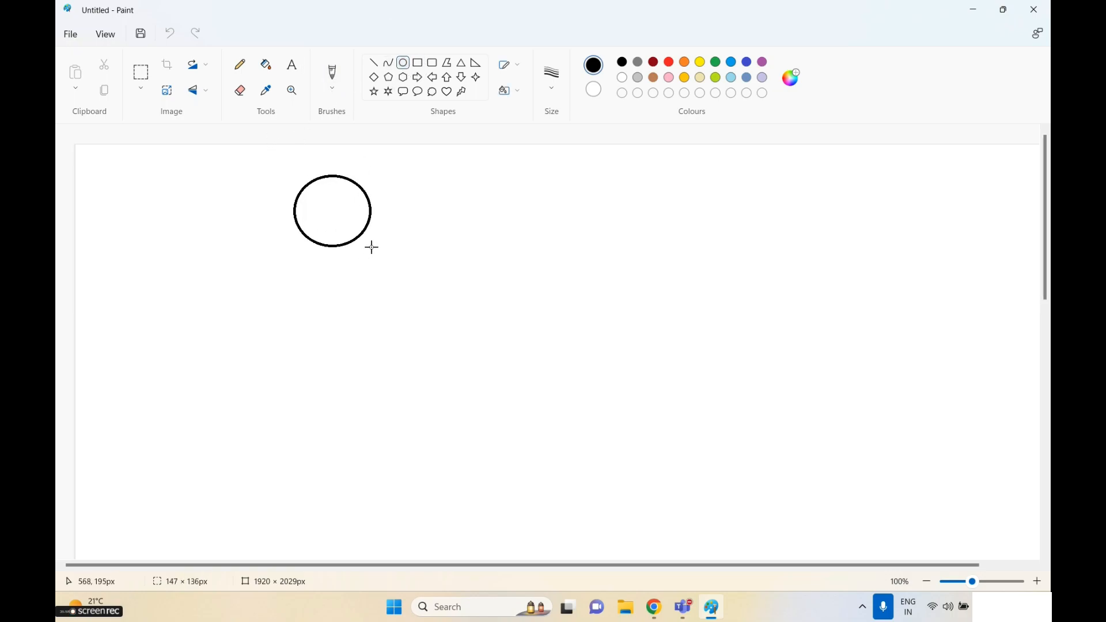
click(333, 87)
click(333, 92)
click(357, 144)
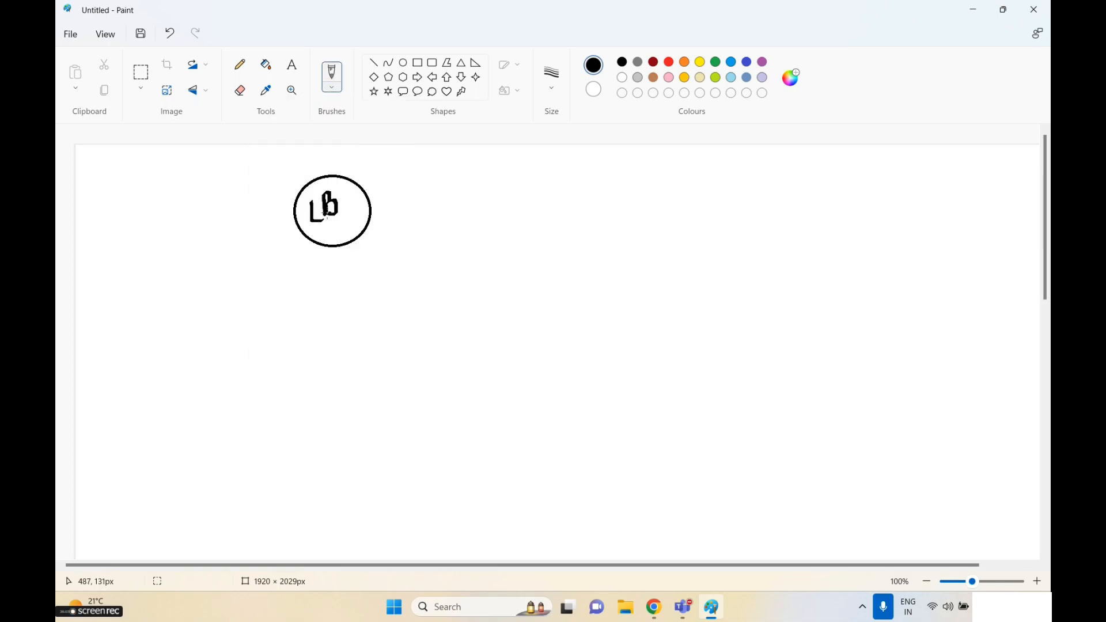
- Draw three large rectangles side by side below the LB circle, the middle one about 409 × 342 px and the last about 463 × 344 px
click(418, 63)
mouse_move(128, 366)
mouse_down()
mouse_move(266, 512)
mouse_move(329, 538)
mouse_up()
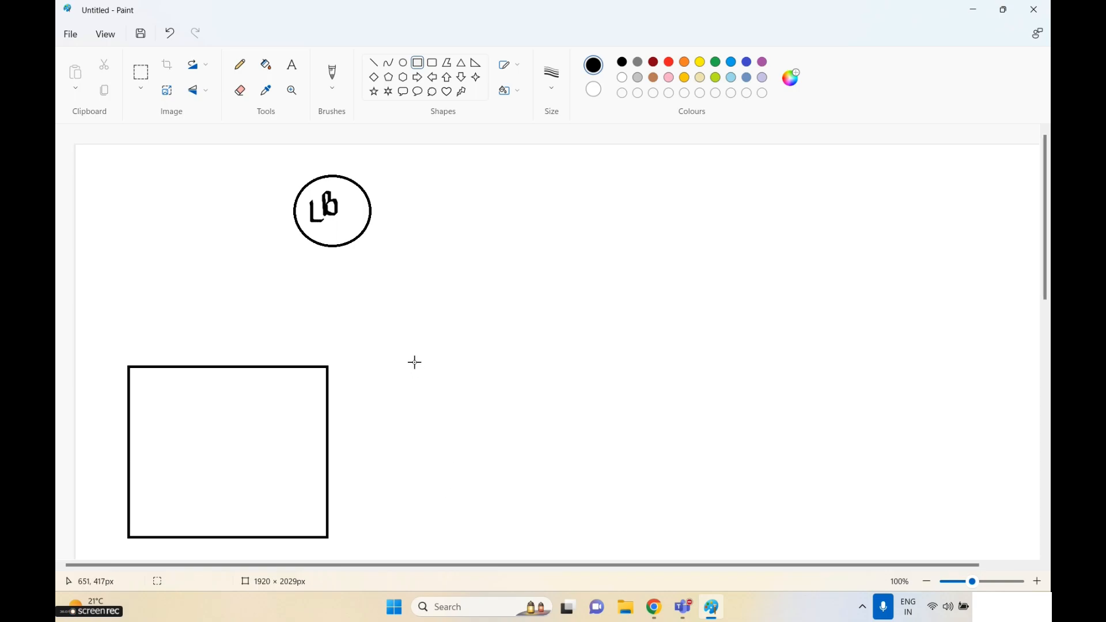
mouse_move(415, 363)
mouse_down()
mouse_move(634, 552)
mouse_move(647, 541)
mouse_move(626, 538)
mouse_up()
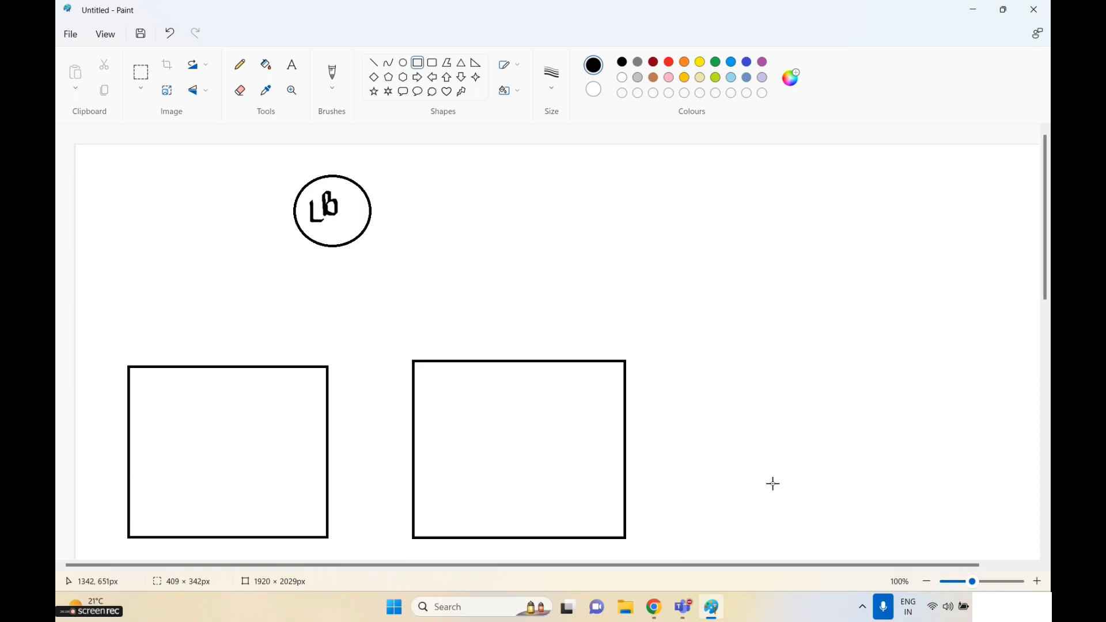
mouse_move(710, 362)
mouse_down()
mouse_move(847, 491)
mouse_move(967, 536)
mouse_move(951, 540)
mouse_up()
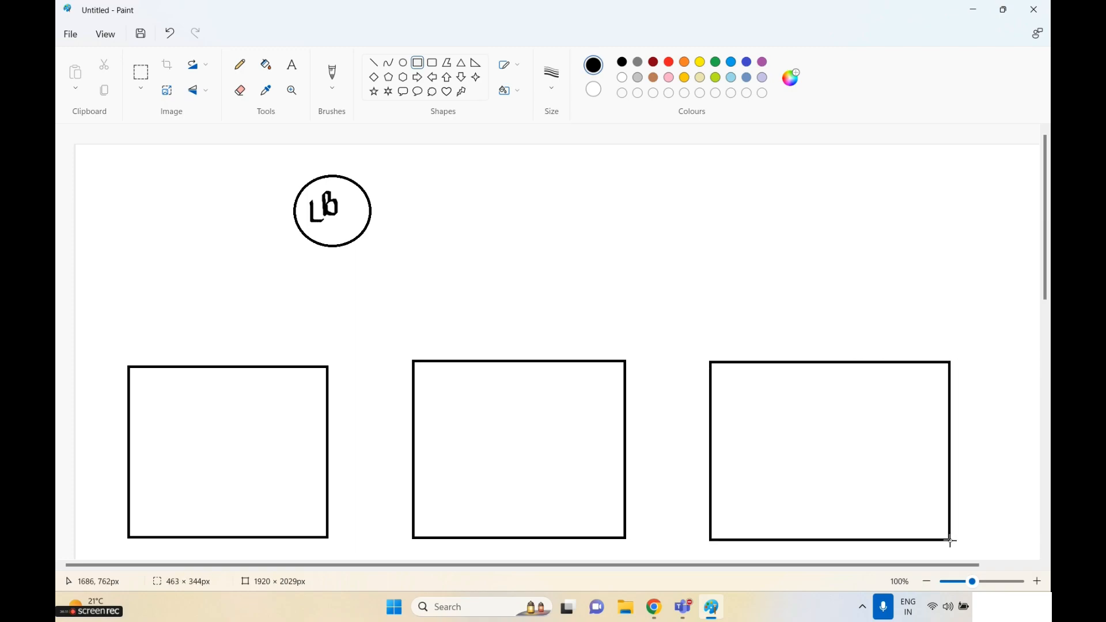
click(716, 288)
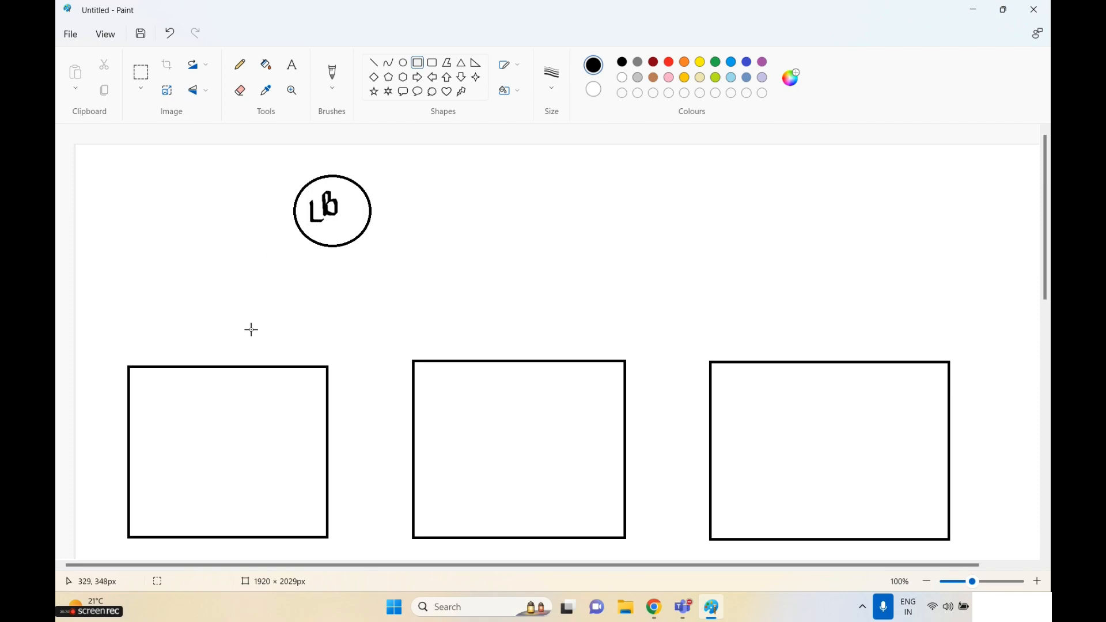
- Undo a small rectangle drawn by the LB circle and handwrite 100 on one side and 3 → 33.33 on the other in black
drag(251, 196, 305, 159)
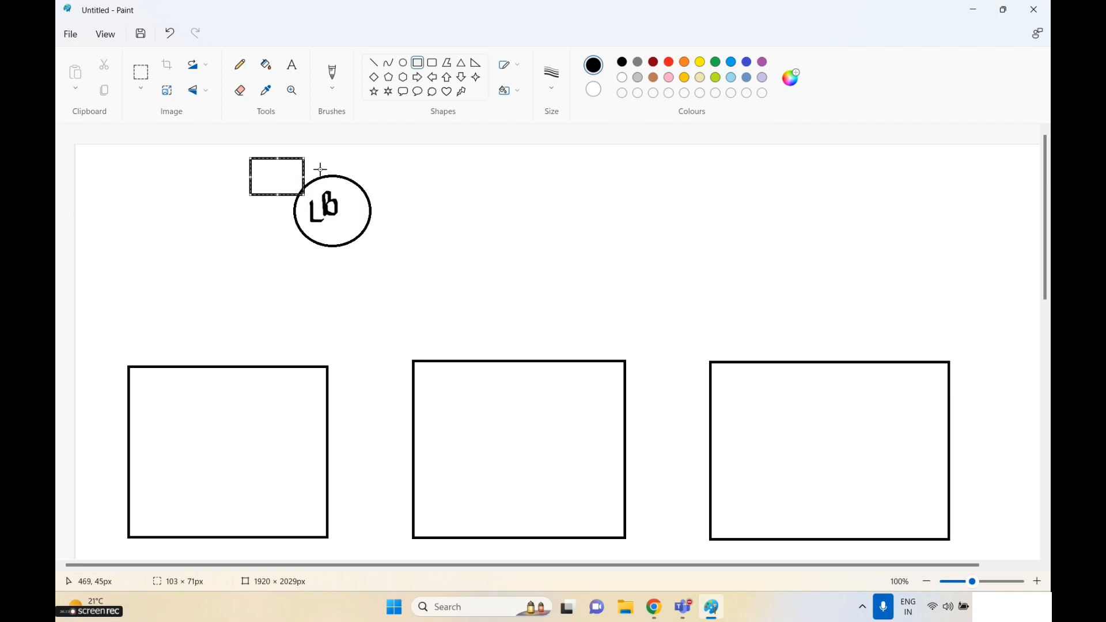
key(ctrl+z)
click(332, 80)
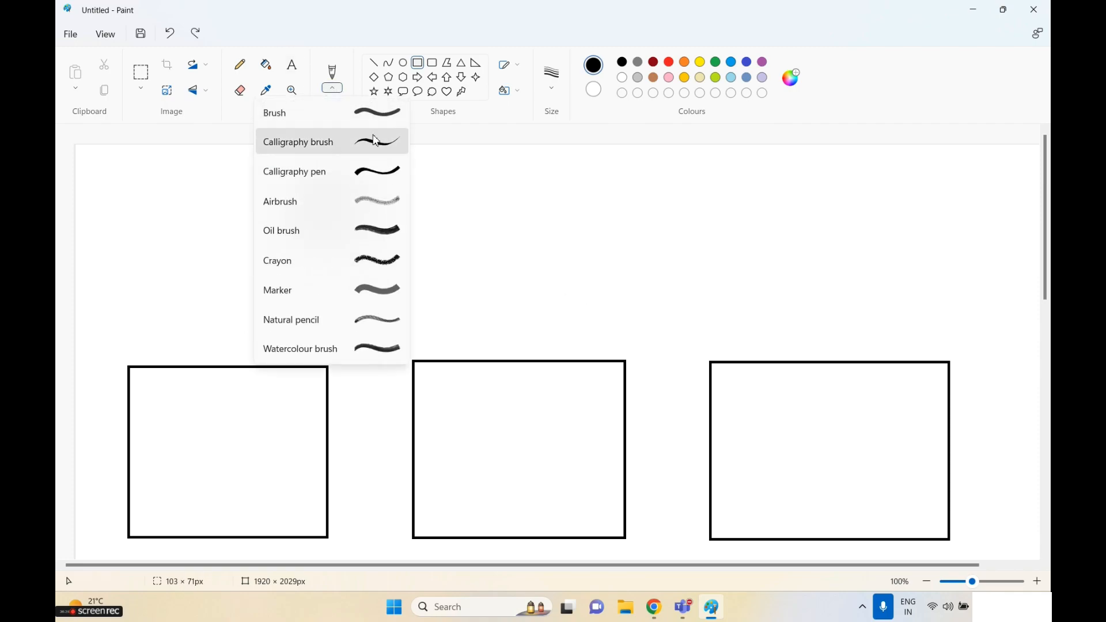
click(311, 138)
drag(390, 194, 397, 183)
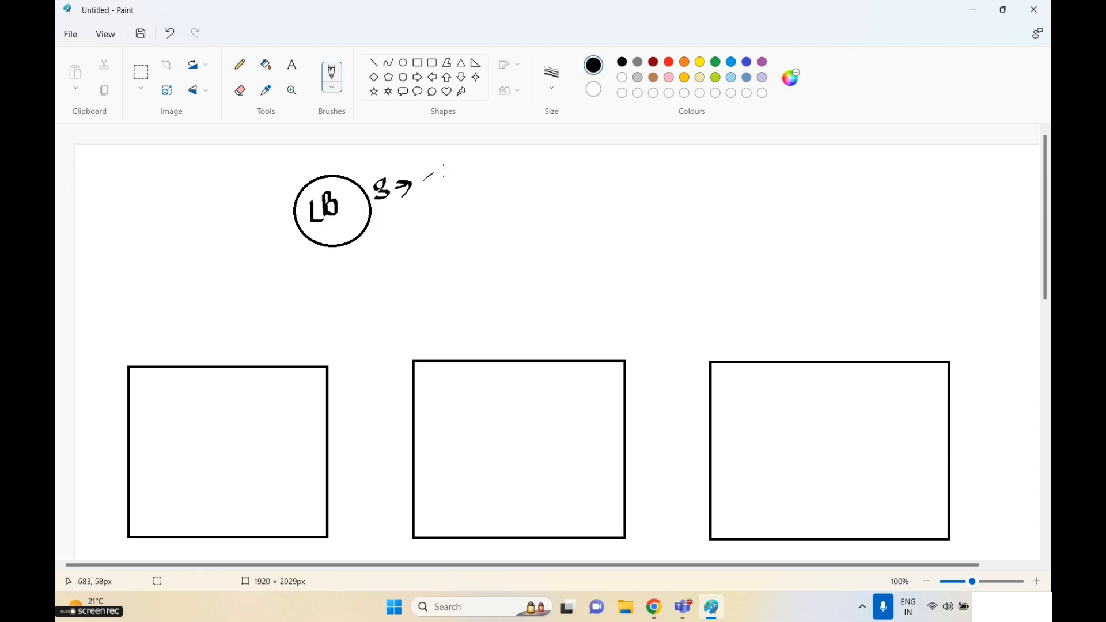
mouse_move(172, 178)
mouse_down()
mouse_move(180, 194)
mouse_move(213, 176)
mouse_up()
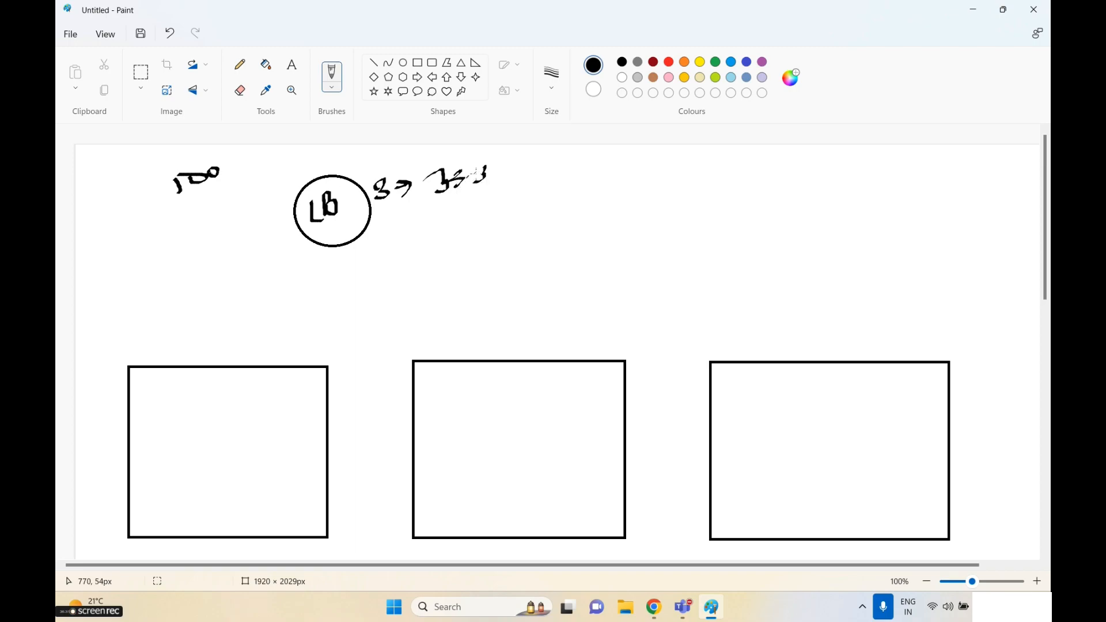
mouse_move(502, 173)
mouse_down()
mouse_move(511, 188)
mouse_move(481, 198)
mouse_up()
- Draw black arrows from the LB circle to the three rectangles and label the rectangles 1A, 1B and 1C
mouse_move(322, 242)
mouse_down()
mouse_move(248, 351)
mouse_move(274, 324)
mouse_up()
mouse_move(372, 223)
mouse_down()
mouse_move(469, 314)
mouse_move(469, 354)
mouse_move(485, 338)
mouse_up()
mouse_move(373, 211)
mouse_down()
mouse_move(788, 324)
mouse_move(787, 337)
mouse_move(811, 318)
mouse_up()
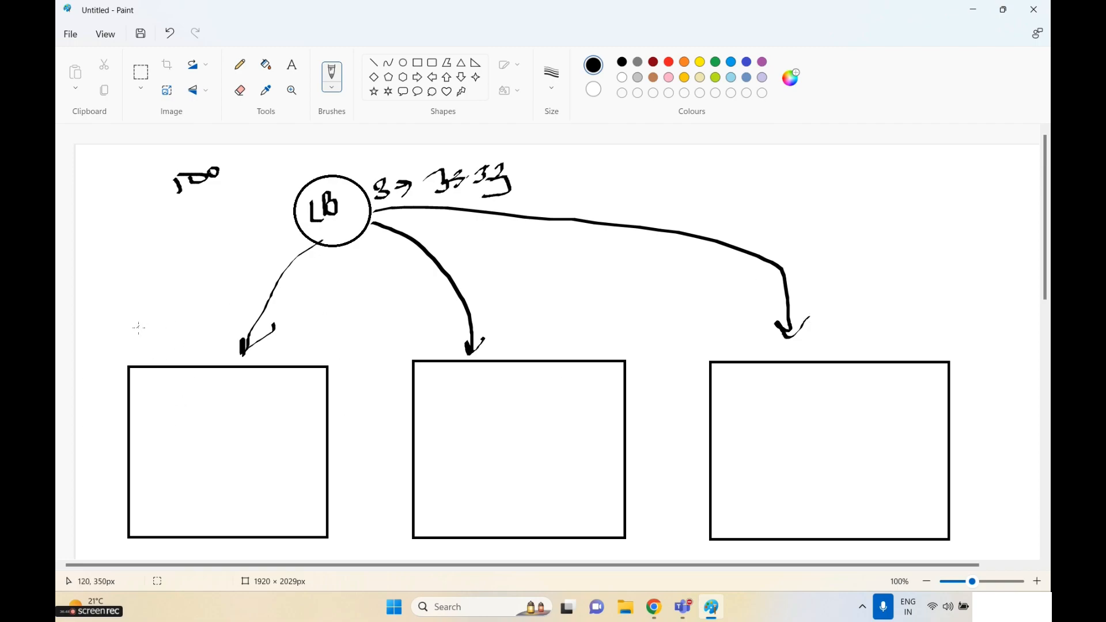
drag(120, 357, 149, 355)
drag(516, 348, 554, 345)
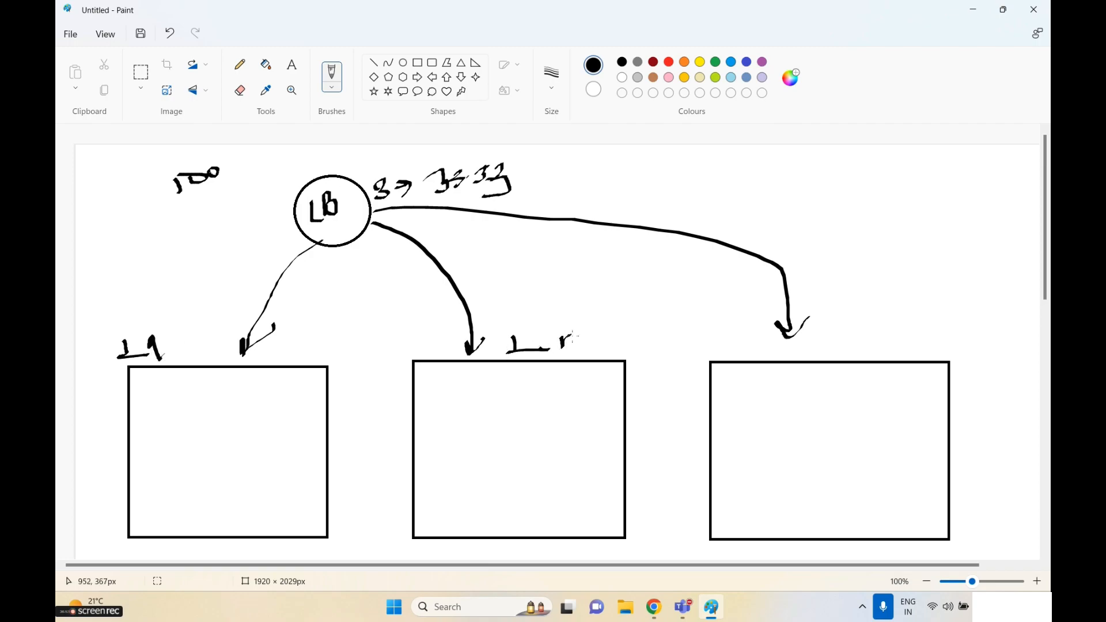
mouse_move(851, 319)
mouse_down()
mouse_move(858, 337)
mouse_move(890, 329)
mouse_up()
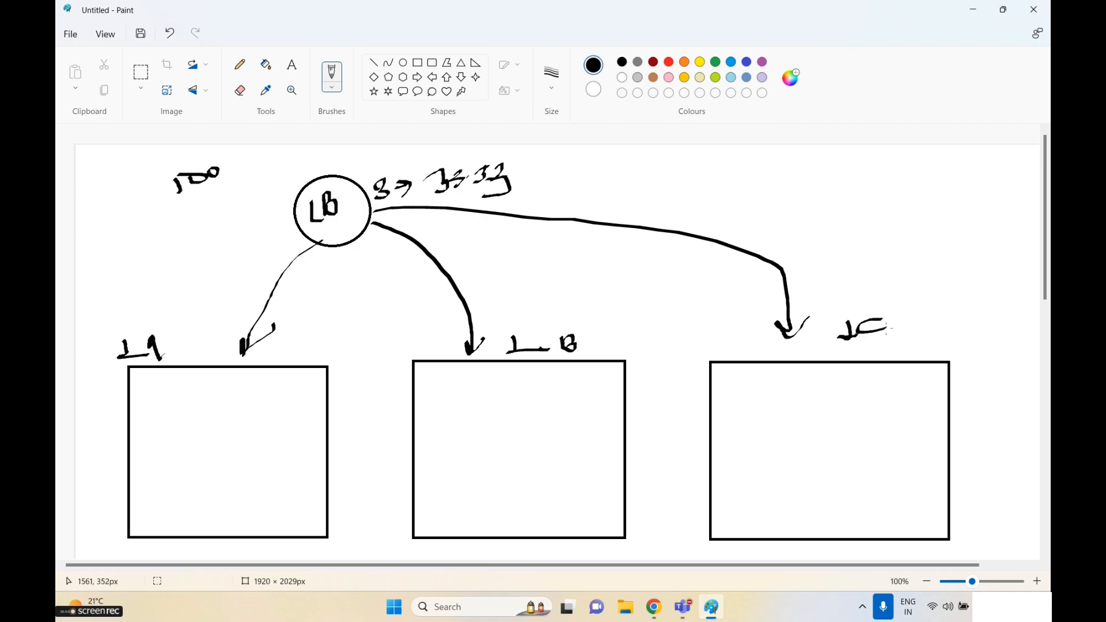
- Sketch small server boxes inside the zones: two in 1A, six in 1B and two in 1C
mouse_move(163, 456)
mouse_down()
mouse_move(164, 423)
mouse_move(195, 416)
mouse_move(231, 444)
mouse_move(211, 444)
mouse_up()
mouse_move(437, 382)
mouse_down()
mouse_move(434, 423)
mouse_move(468, 406)
mouse_move(491, 375)
mouse_move(468, 407)
mouse_up()
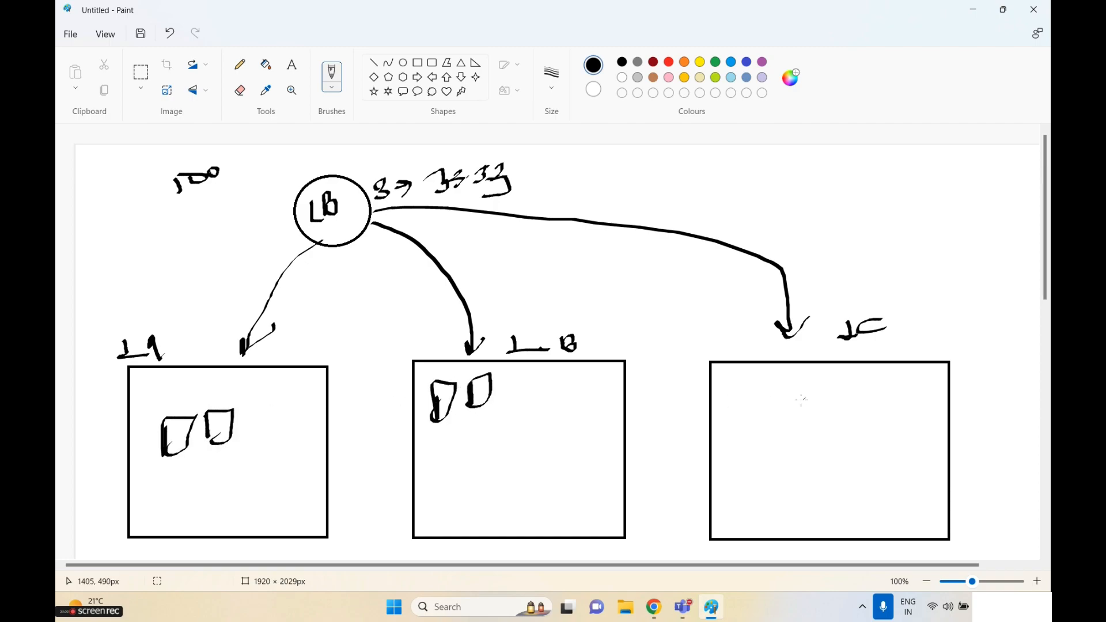
mouse_move(720, 387)
mouse_down()
mouse_move(724, 414)
mouse_move(741, 381)
mouse_move(727, 416)
mouse_move(765, 413)
mouse_up()
mouse_move(762, 385)
mouse_down()
mouse_move(799, 379)
mouse_move(775, 406)
mouse_up()
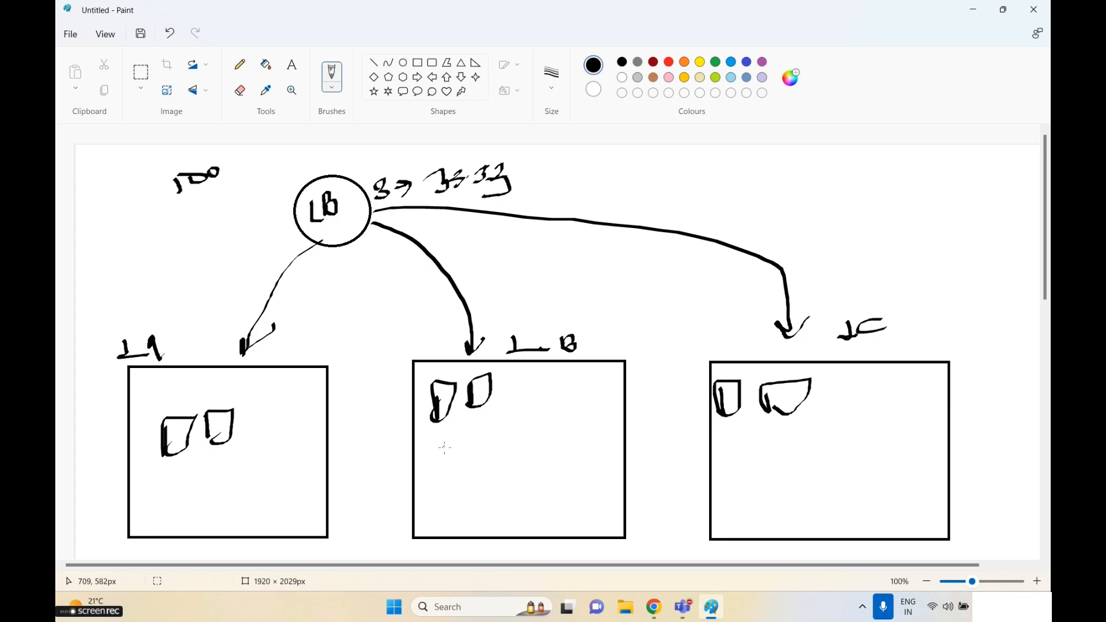
mouse_move(464, 447)
mouse_down()
mouse_move(444, 475)
mouse_move(507, 471)
mouse_move(486, 476)
mouse_up()
drag(530, 447, 547, 478)
drag(524, 385, 495, 405)
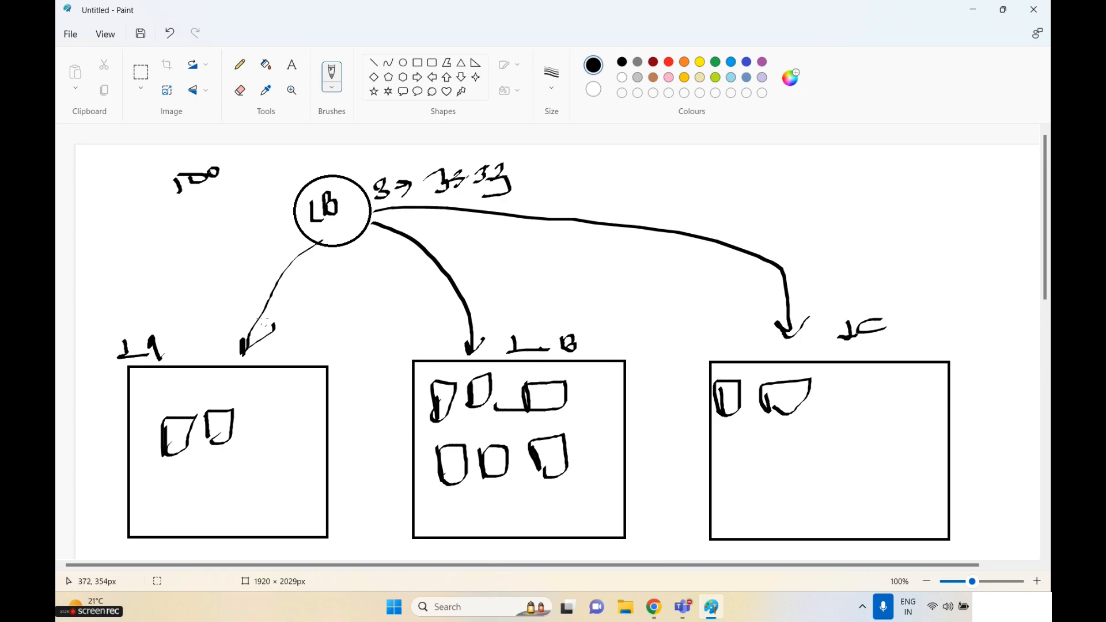
- Add black ticks beside the LB circle and the 33.33 figure, retrace the 33.33 and 1A labels, and underline both 1A servers
drag(231, 206, 316, 159)
mouse_move(449, 173)
mouse_down()
mouse_move(462, 171)
mouse_move(452, 188)
mouse_move(493, 176)
mouse_move(472, 190)
mouse_up()
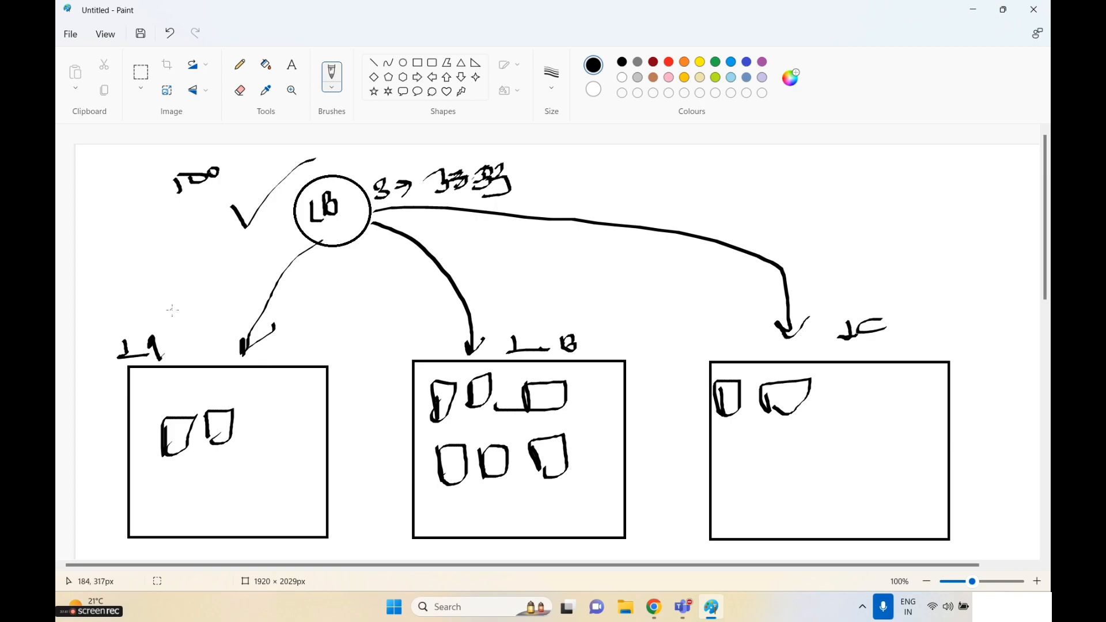
drag(125, 334, 123, 350)
drag(159, 479, 242, 461)
drag(554, 170, 617, 152)
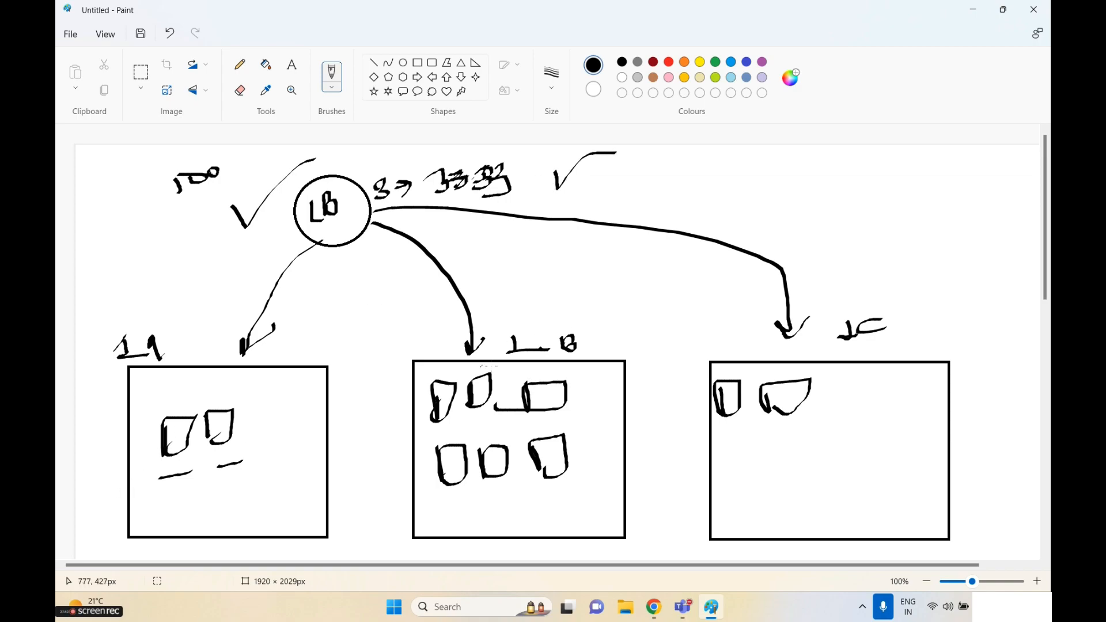
- Mark zone 1B with two black ticks and a curly brace, and add short dashes inside zones 1A and 1C
drag(561, 306, 613, 276)
drag(525, 203, 562, 194)
mouse_move(410, 323)
mouse_down()
mouse_move(432, 320)
mouse_move(482, 264)
mouse_up()
mouse_move(386, 364)
mouse_down()
mouse_move(365, 411)
mouse_move(384, 452)
mouse_up()
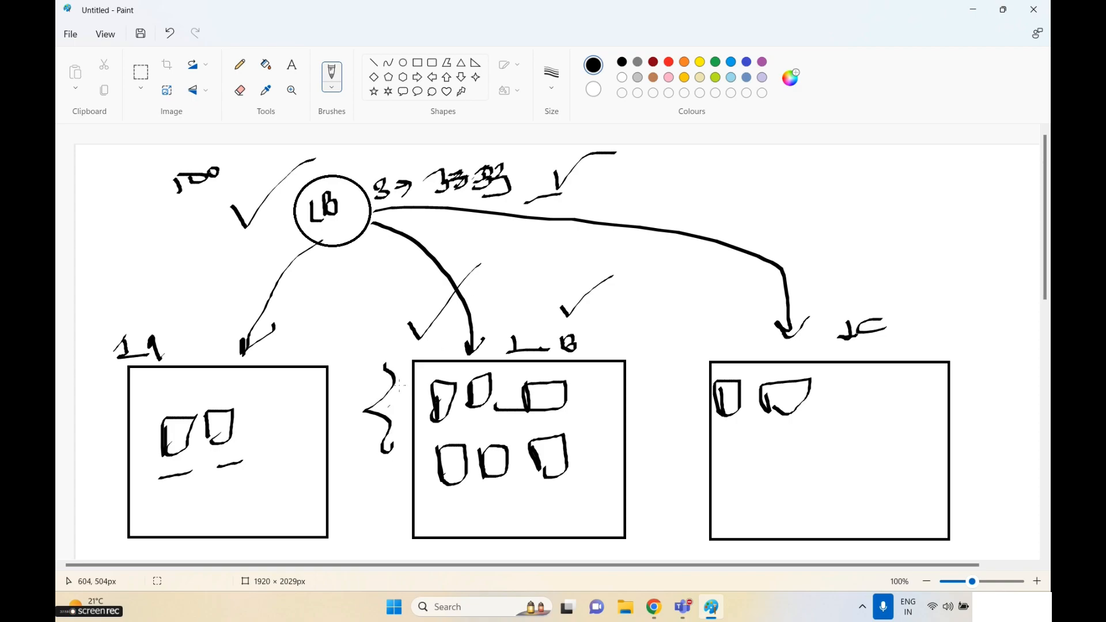
mouse_move(397, 362)
mouse_down()
mouse_move(387, 375)
mouse_move(395, 363)
mouse_up()
drag(245, 499, 263, 490)
drag(733, 499, 772, 486)
- Draw red arrows from the 1B servers across to zone 1C and back to zone 1A
click(669, 62)
mouse_move(572, 406)
mouse_down()
mouse_move(743, 438)
mouse_move(728, 453)
mouse_up()
mouse_move(558, 474)
mouse_down()
mouse_move(264, 518)
mouse_move(298, 503)
mouse_up()
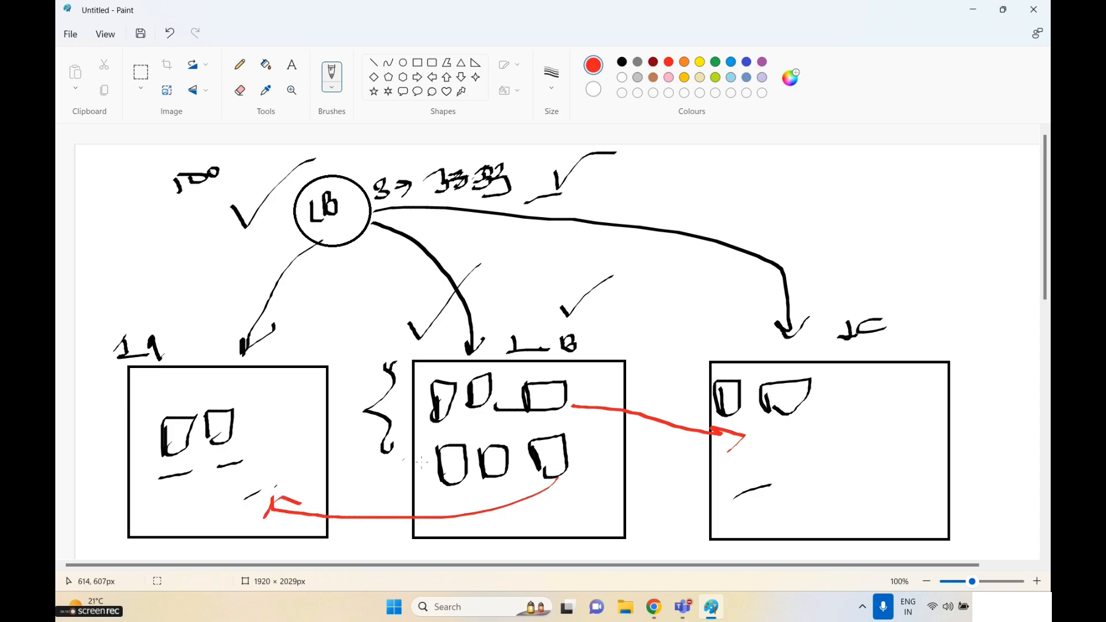
- Tick four of the 1B servers and the LB circle in red, and add a short red curve above the arrow to 1C
drag(426, 426, 450, 416)
mouse_move(469, 412)
mouse_down()
mouse_move(476, 421)
mouse_move(486, 403)
mouse_up()
mouse_move(413, 476)
mouse_down()
mouse_move(443, 448)
mouse_move(496, 442)
mouse_move(511, 423)
mouse_up()
mouse_move(272, 236)
mouse_down()
mouse_move(281, 252)
mouse_move(299, 228)
mouse_up()
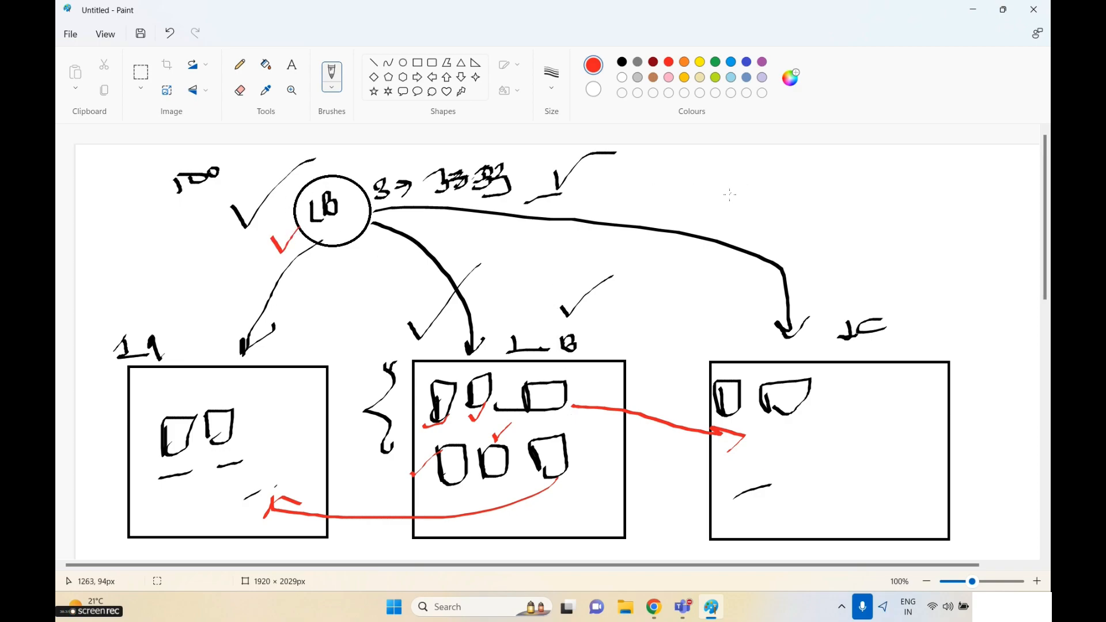
mouse_move(700, 185)
mouse_down()
mouse_move(693, 200)
mouse_move(705, 203)
mouse_up()
key(super+Tab)
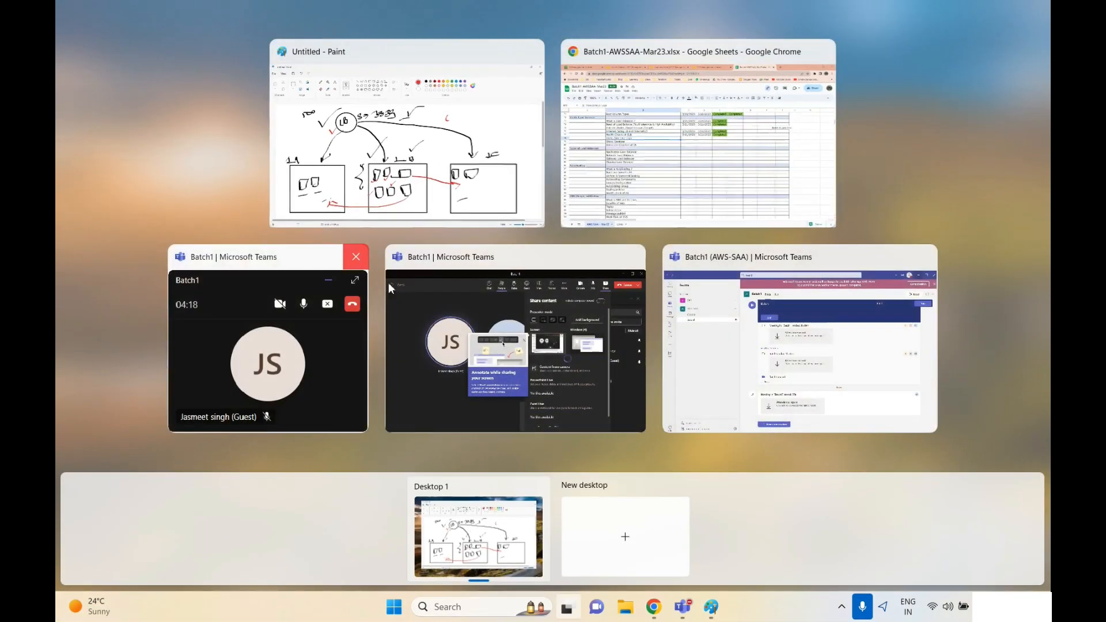
key(super+Tab)
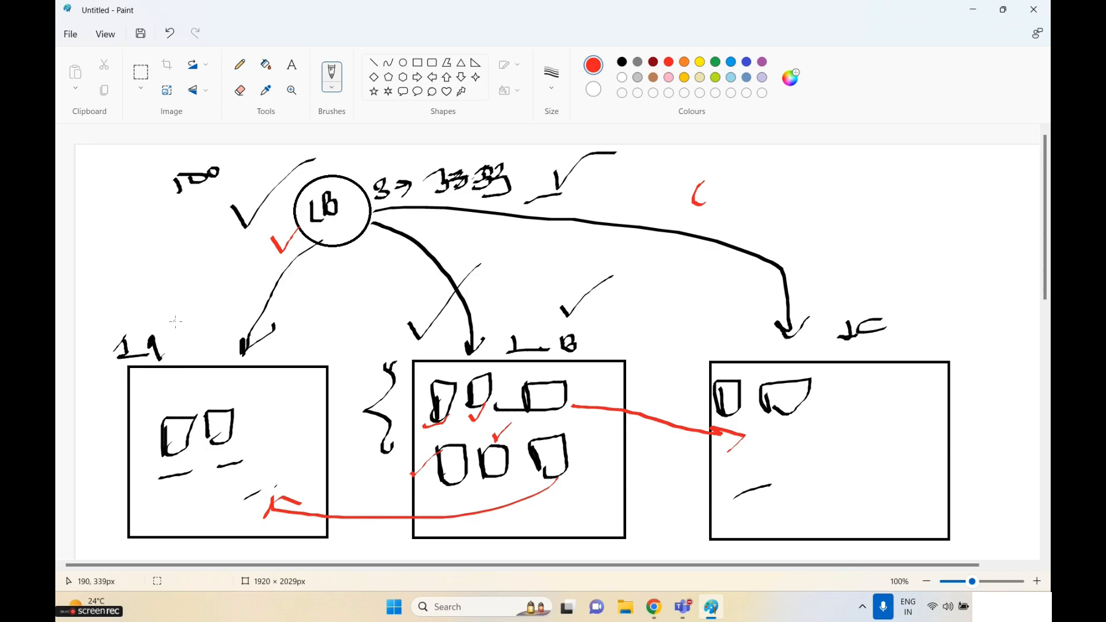
- Add red ticks above the 1A label, both 1A servers and the upper row of 1B servers
mouse_move(169, 319)
mouse_down()
mouse_move(173, 329)
mouse_move(203, 298)
mouse_up()
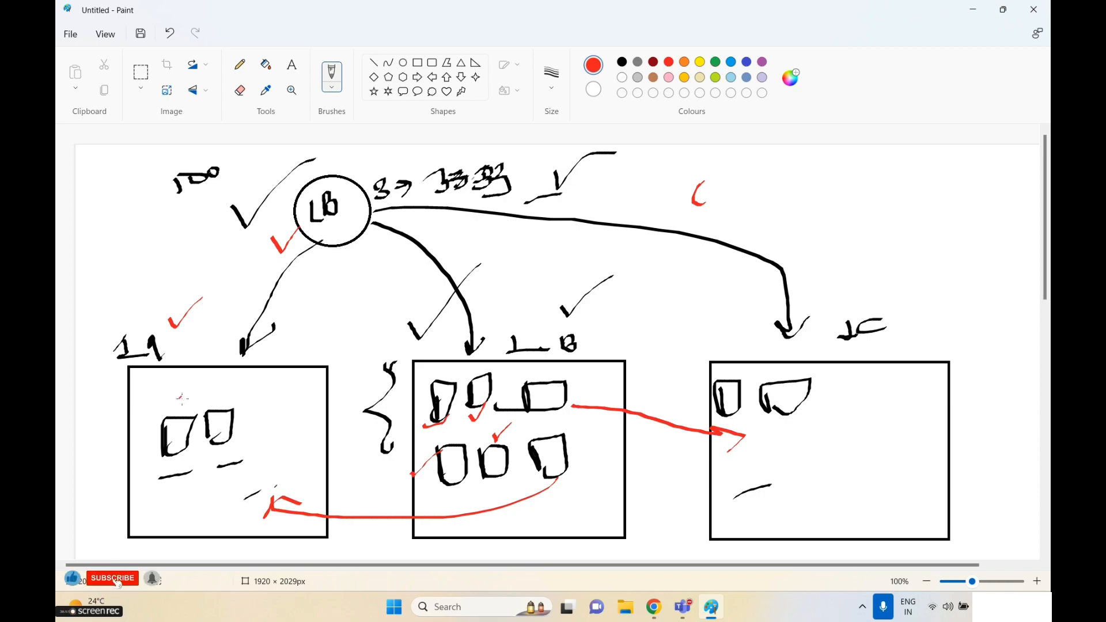
drag(181, 394, 241, 375)
click(213, 394)
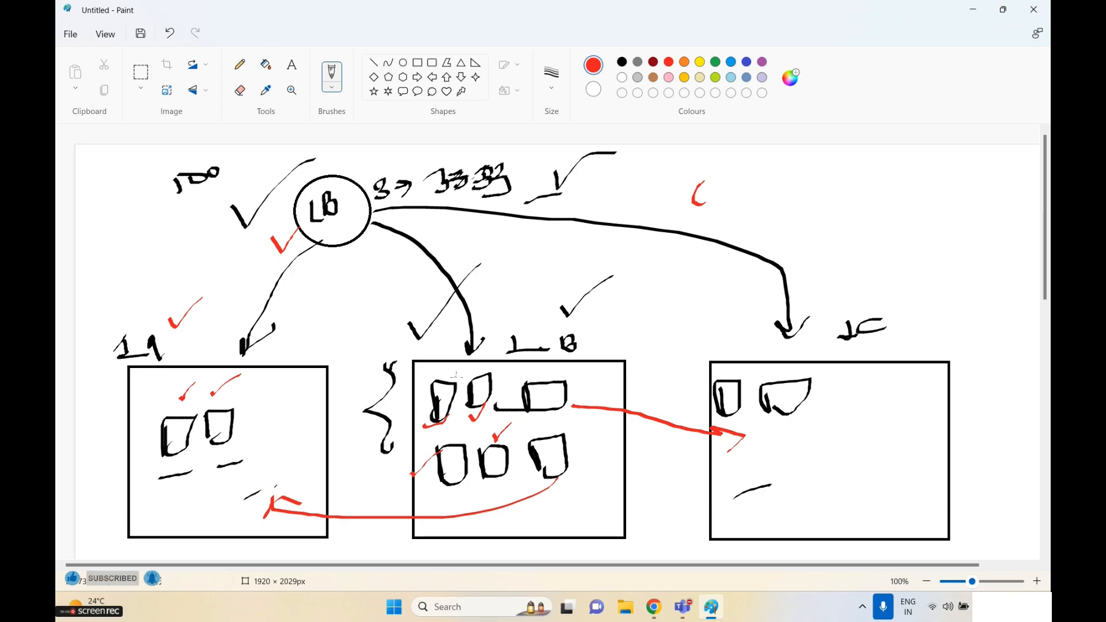
mouse_move(454, 381)
mouse_down()
mouse_move(482, 363)
mouse_move(529, 380)
mouse_move(540, 361)
mouse_up()
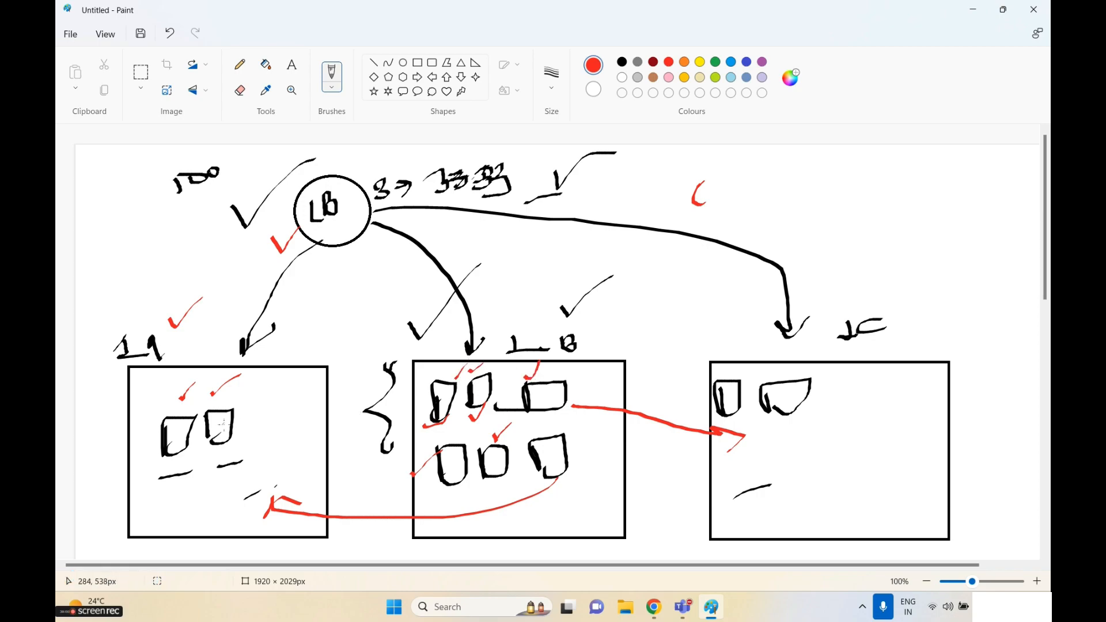
- Handwrite a circled 10 above zone 1C in green and complete the 100 beside the LB circle as 100/3 = 33.33
click(716, 62)
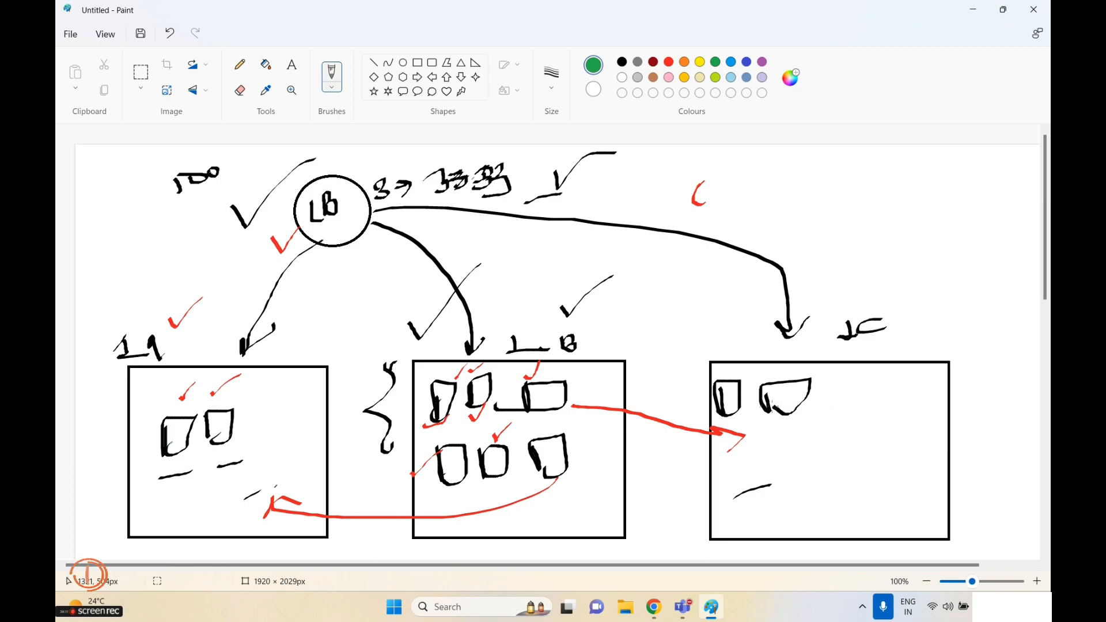
mouse_move(817, 197)
mouse_down()
mouse_move(823, 221)
mouse_move(850, 193)
mouse_move(814, 230)
mouse_move(858, 180)
mouse_move(822, 182)
mouse_up()
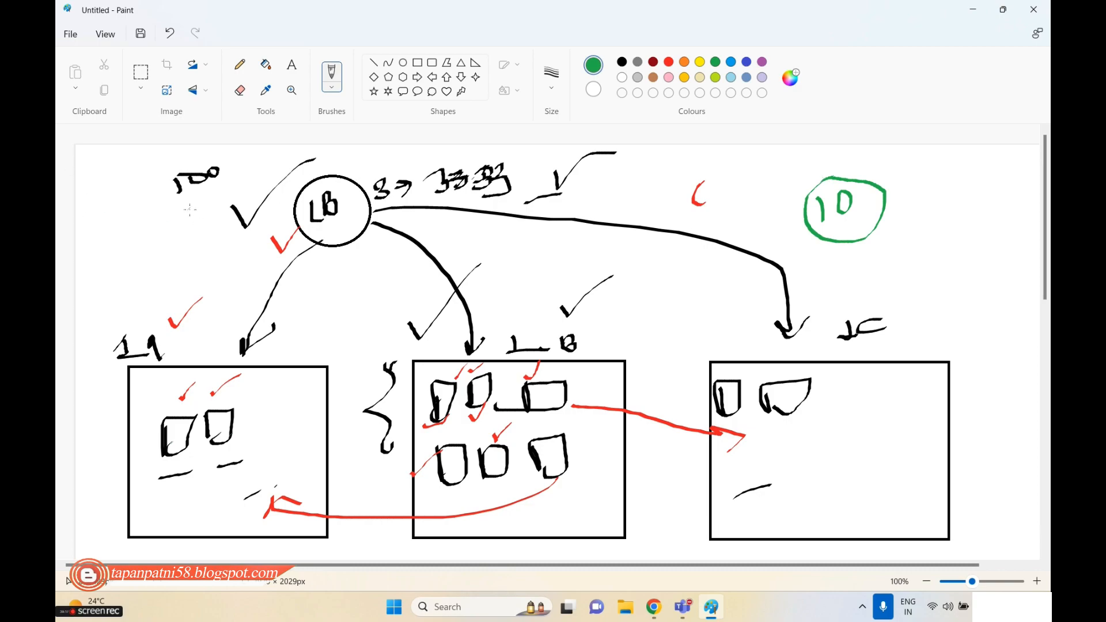
drag(190, 210, 231, 191)
mouse_move(196, 224)
mouse_down()
mouse_move(207, 214)
mouse_move(217, 238)
mouse_move(208, 243)
mouse_up()
mouse_move(240, 202)
mouse_down()
mouse_move(291, 183)
mouse_move(286, 197)
mouse_move(339, 159)
mouse_move(332, 166)
mouse_up()
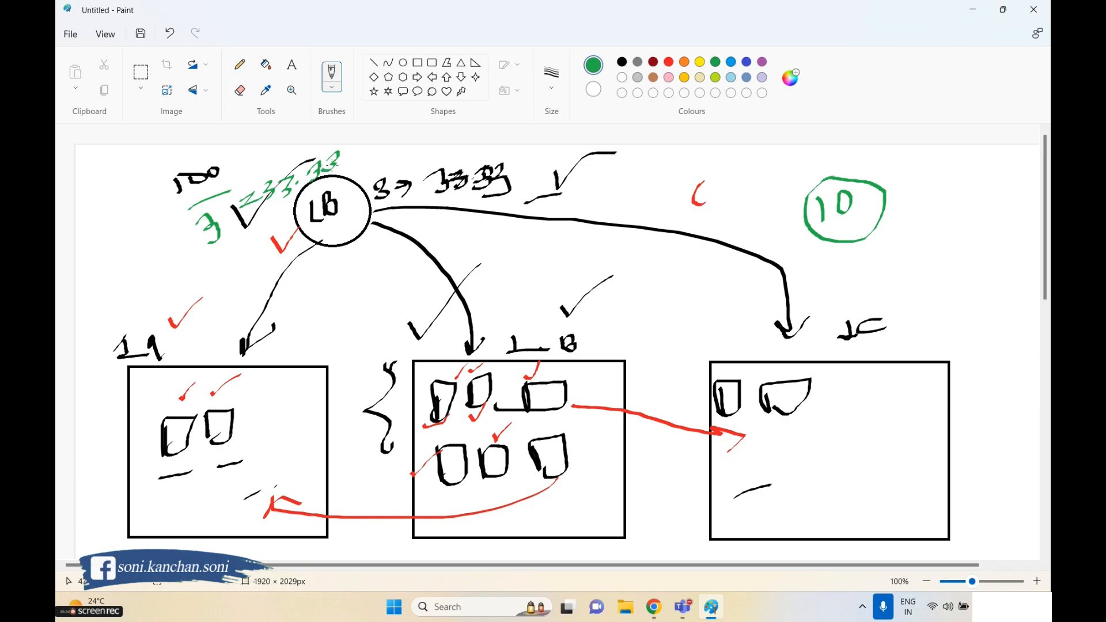
- Handwrite the calculation 100/10 → 10 in green beside the circled 10
mouse_move(913, 192)
mouse_down()
mouse_move(915, 215)
mouse_move(935, 188)
mouse_move(954, 195)
mouse_move(952, 183)
mouse_up()
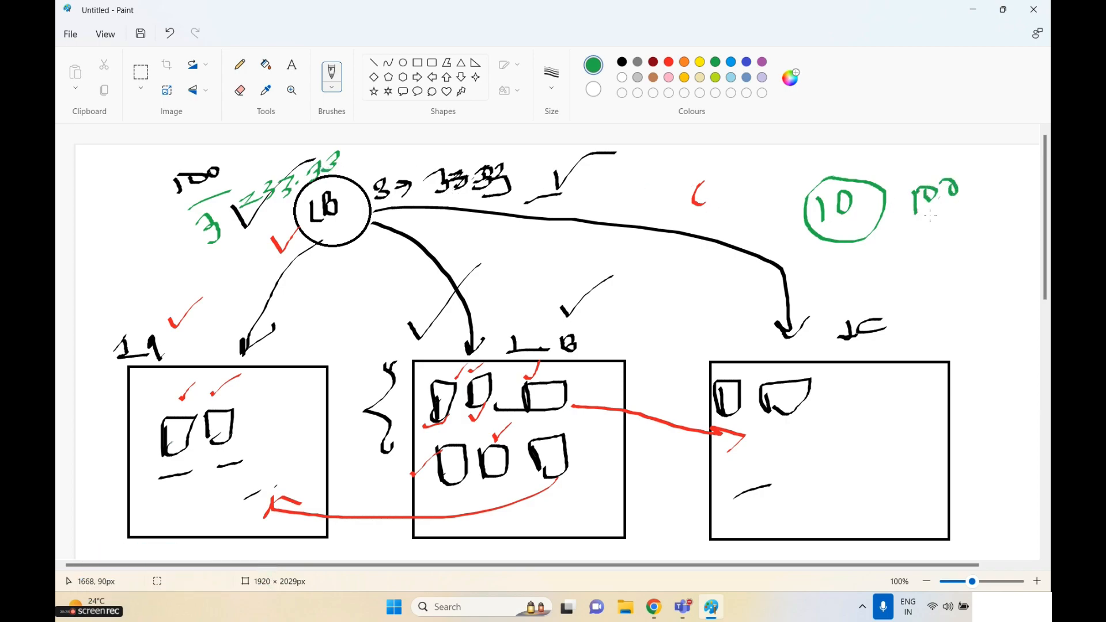
mouse_move(900, 242)
mouse_down()
mouse_move(978, 219)
mouse_move(941, 261)
mouse_move(961, 237)
mouse_up()
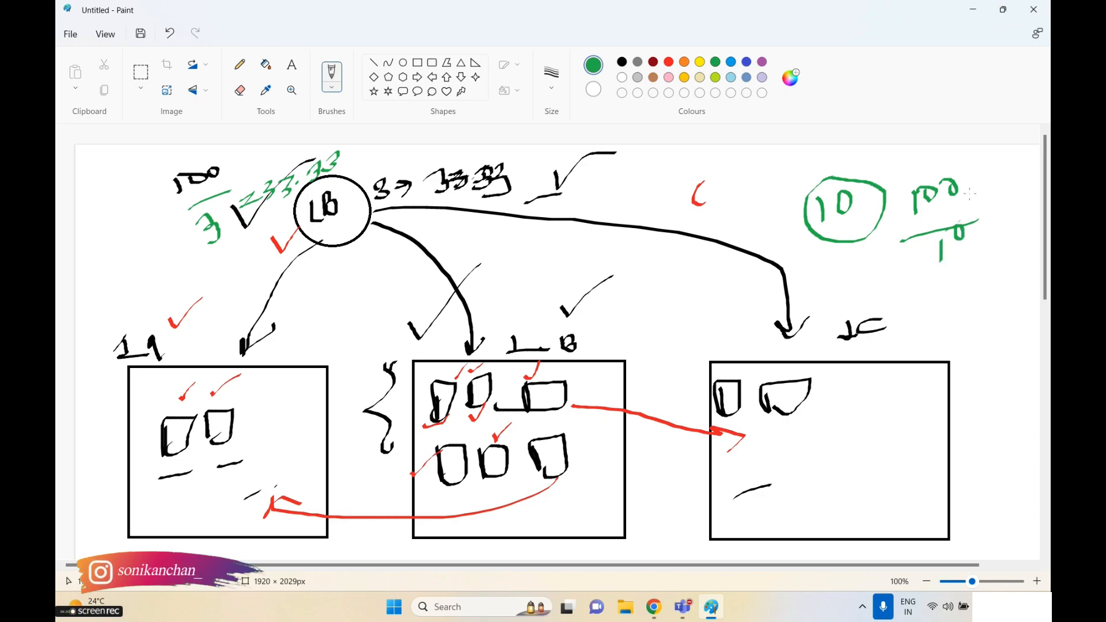
mouse_move(967, 180)
mouse_down()
mouse_move(981, 183)
mouse_move(977, 194)
mouse_move(1005, 178)
mouse_up()
drag(984, 225, 996, 211)
- Label and tick both 1A servers with 10% in green, and switch to the Batch1-AWSSAA-Mar23 spreadsheet in Chrome
mouse_move(146, 405)
mouse_down()
mouse_move(148, 415)
mouse_move(174, 394)
mouse_move(179, 405)
mouse_move(273, 399)
mouse_up()
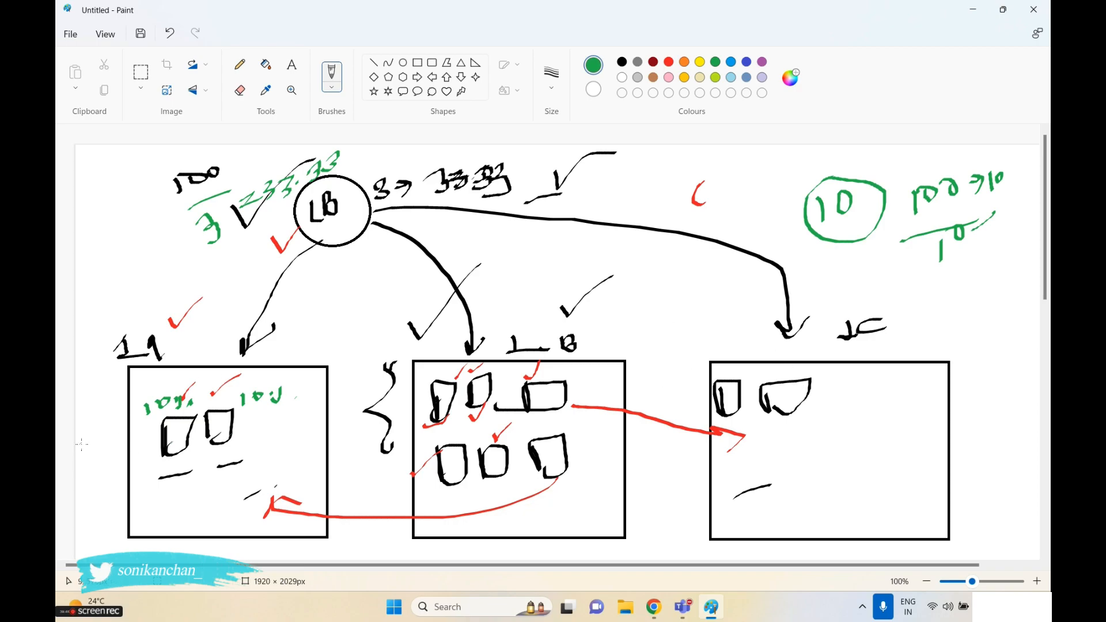
drag(144, 443, 224, 407)
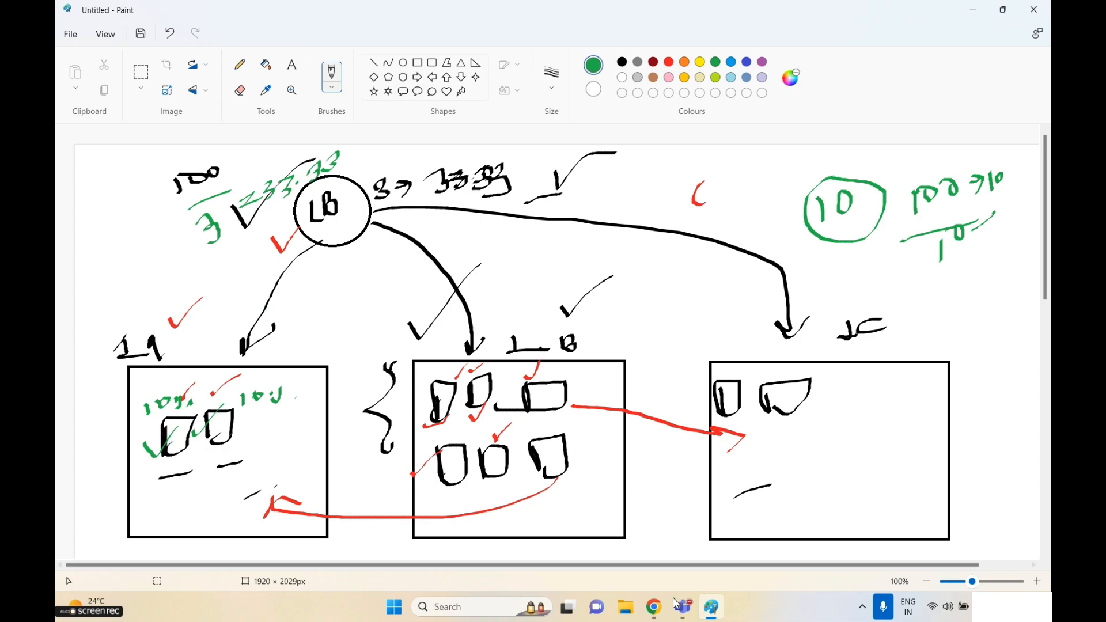
click(654, 607)
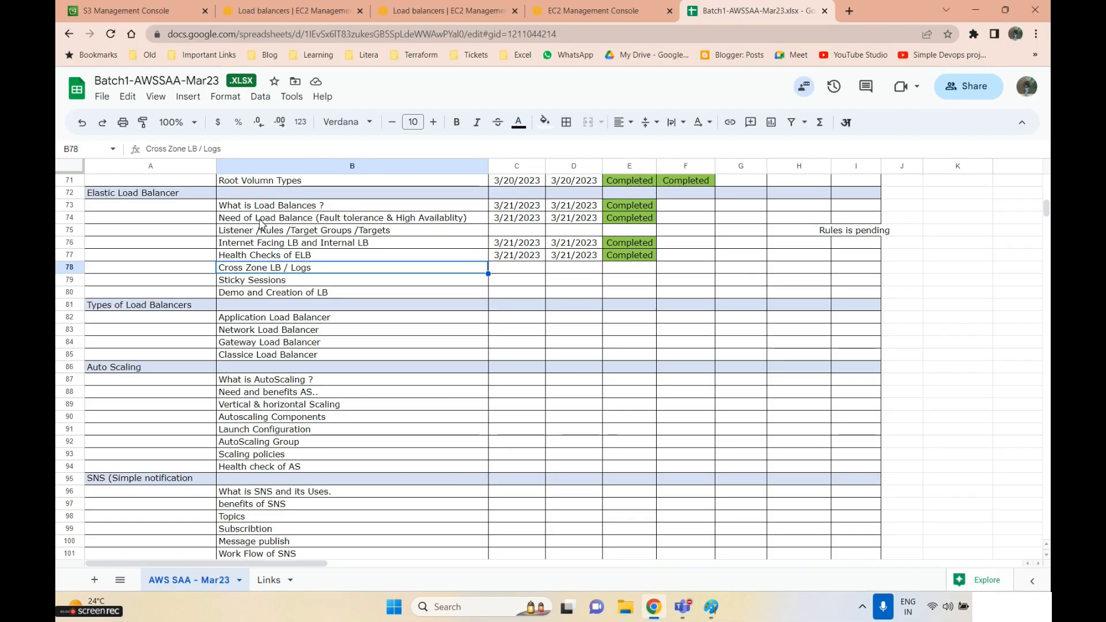
- In the EC2 console, select the demo load balancer and open its attributes for editing
click(278, 10)
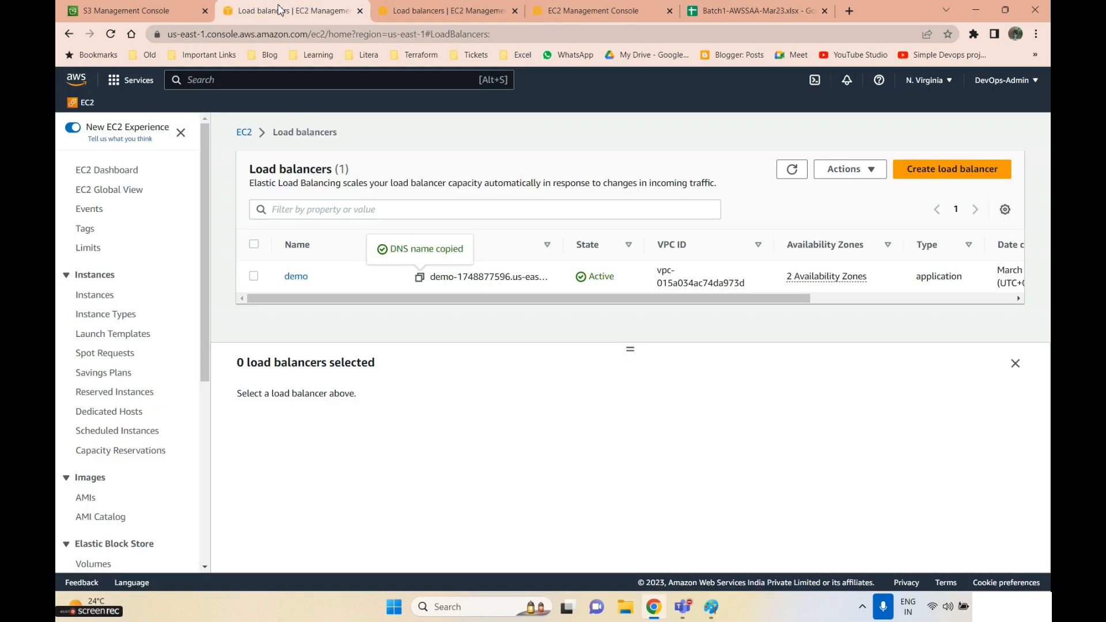
click(295, 277)
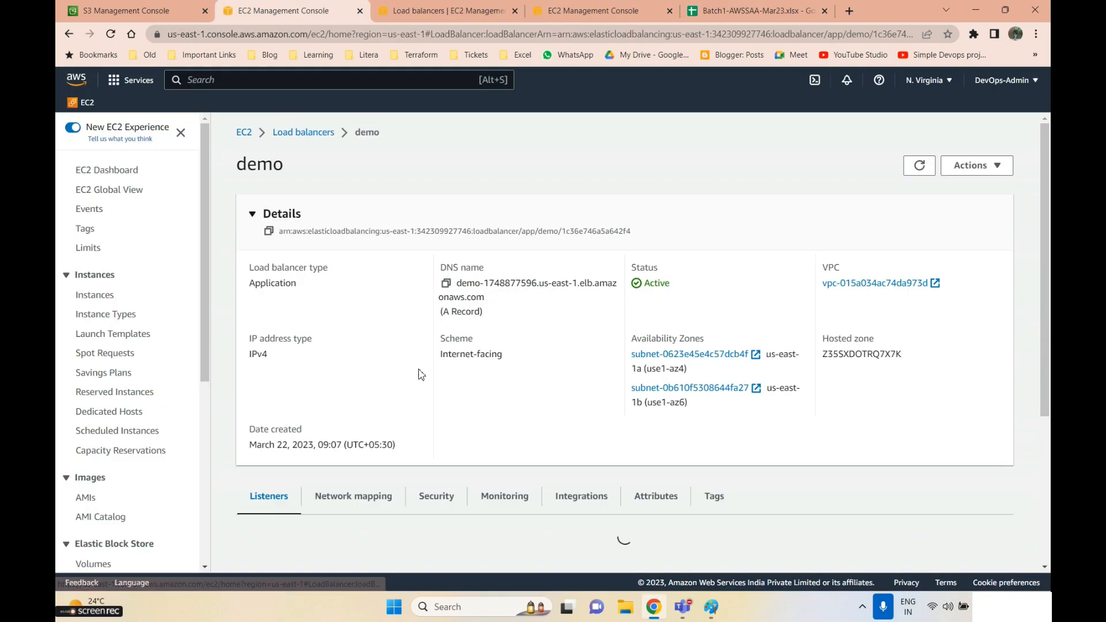
click(300, 133)
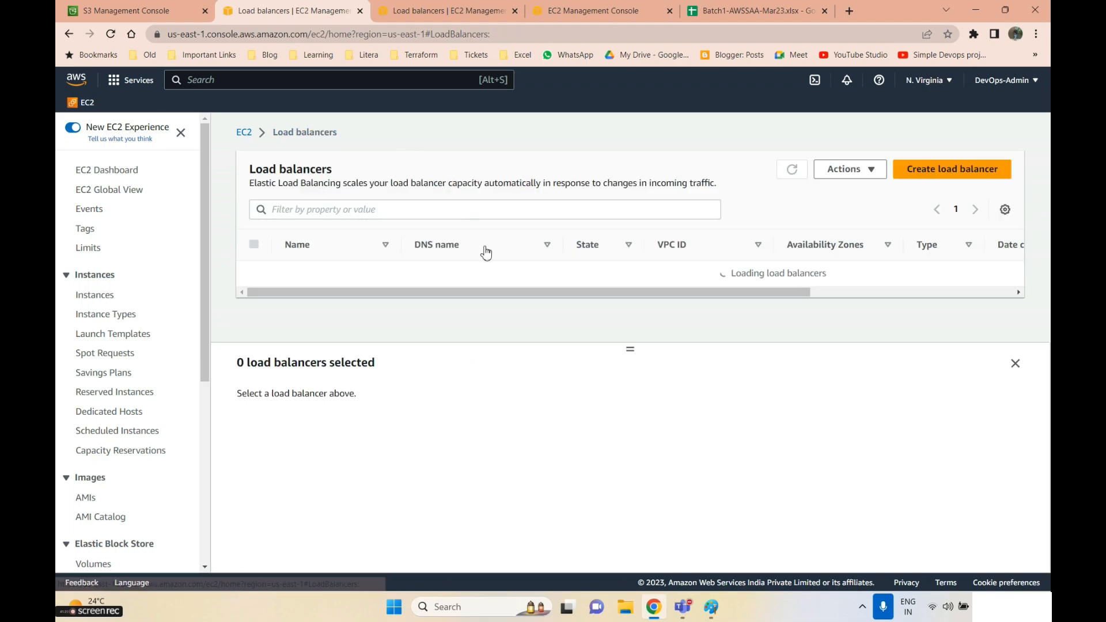
click(869, 173)
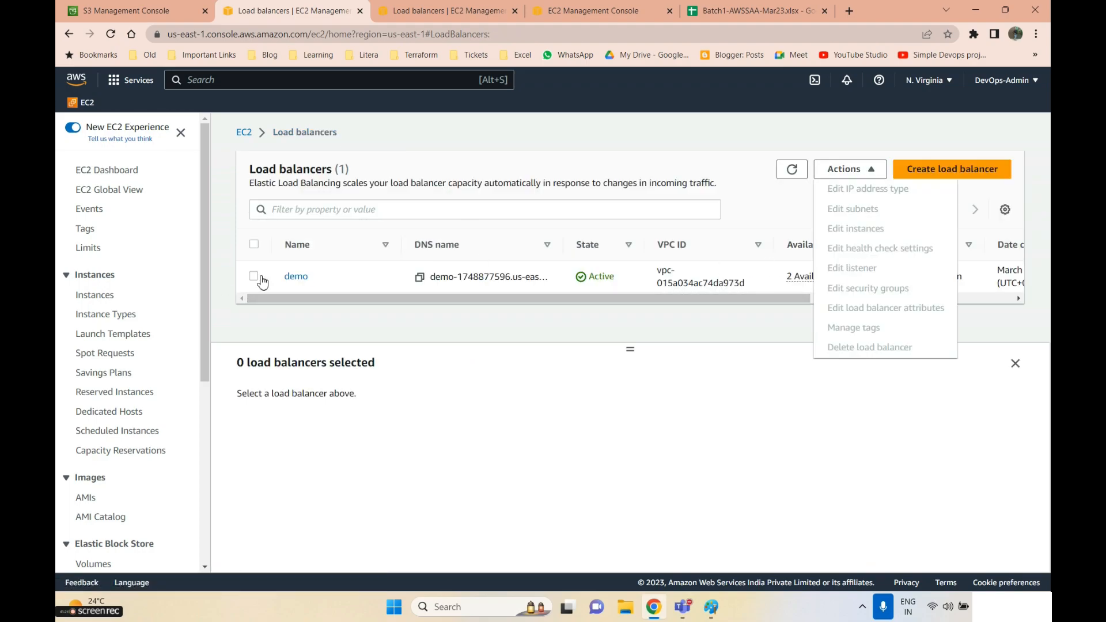
click(257, 277)
click(847, 169)
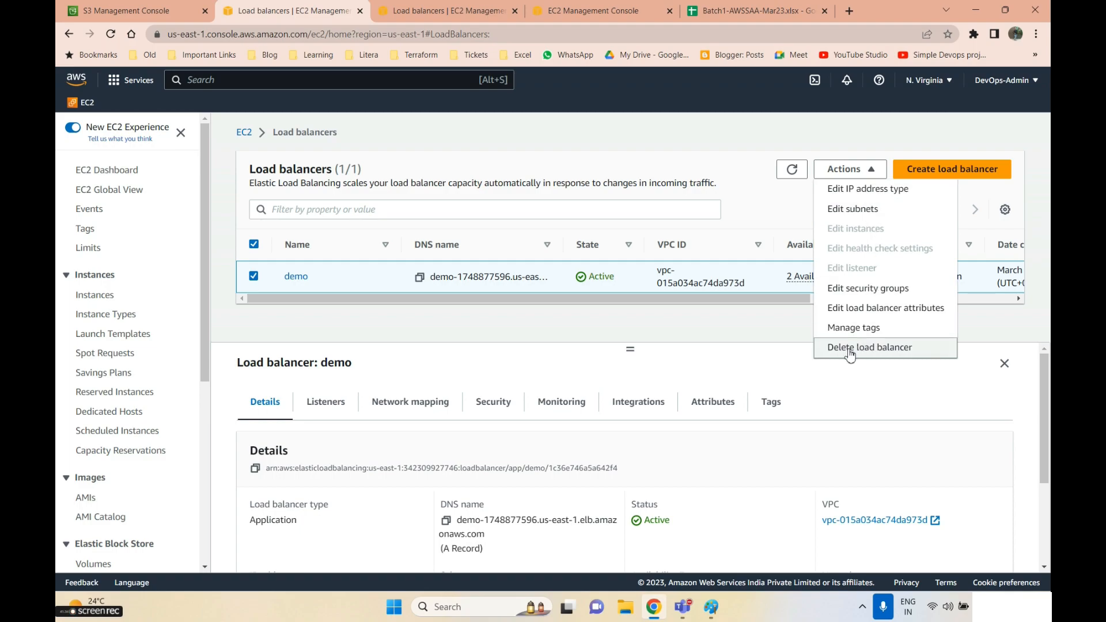
click(872, 312)
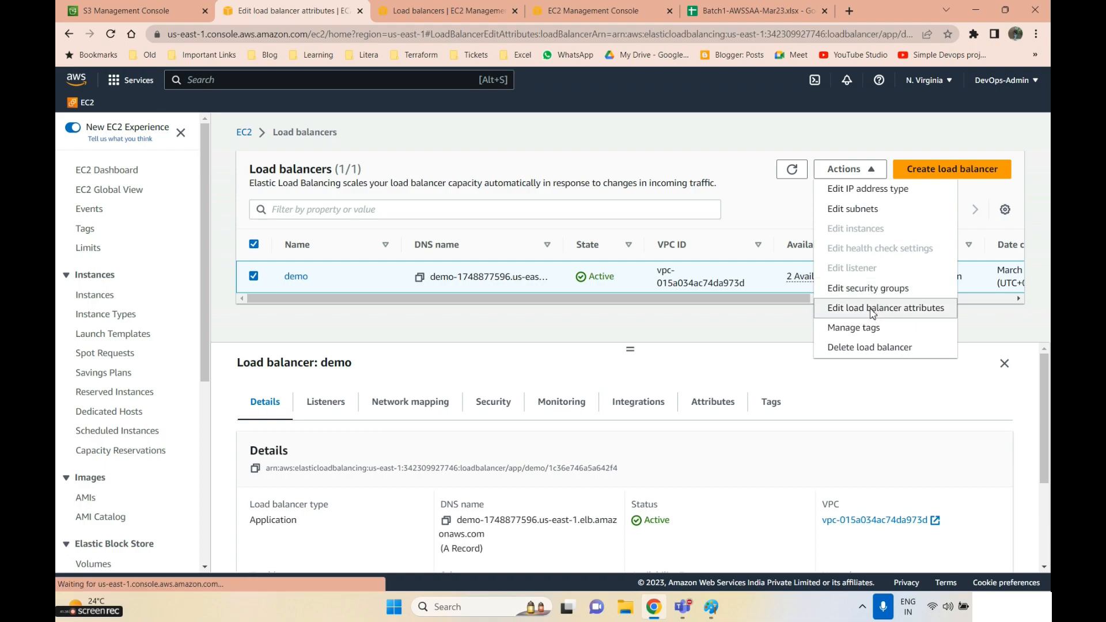
- Look through the demo load balancer's attributes down to the cross-zone load balancing setting
click(98, 213)
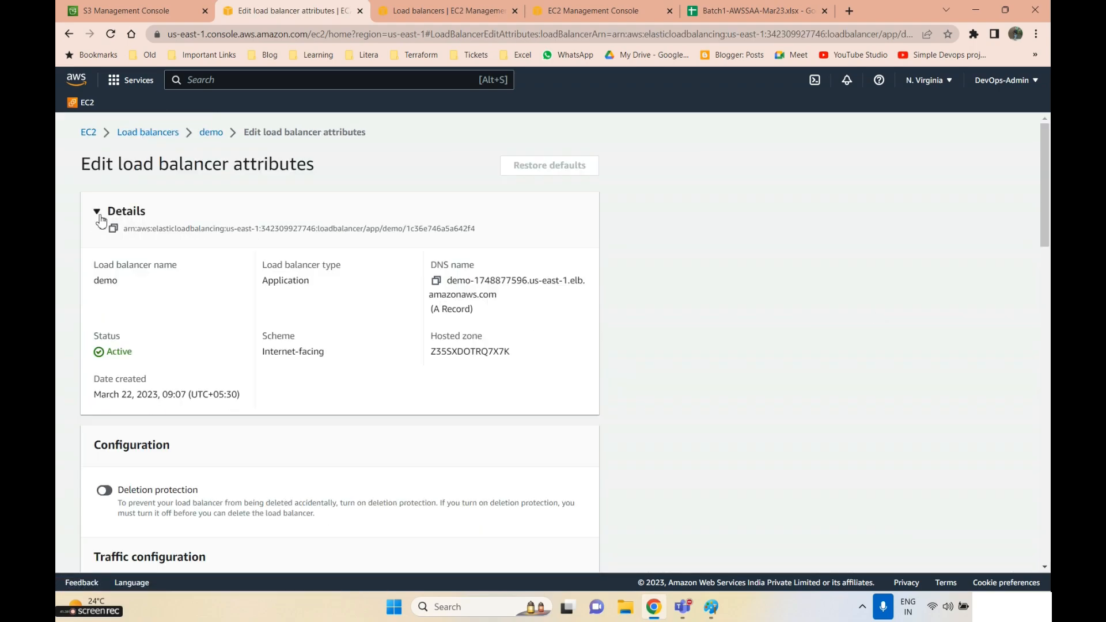
scroll(173, 276, down, 3)
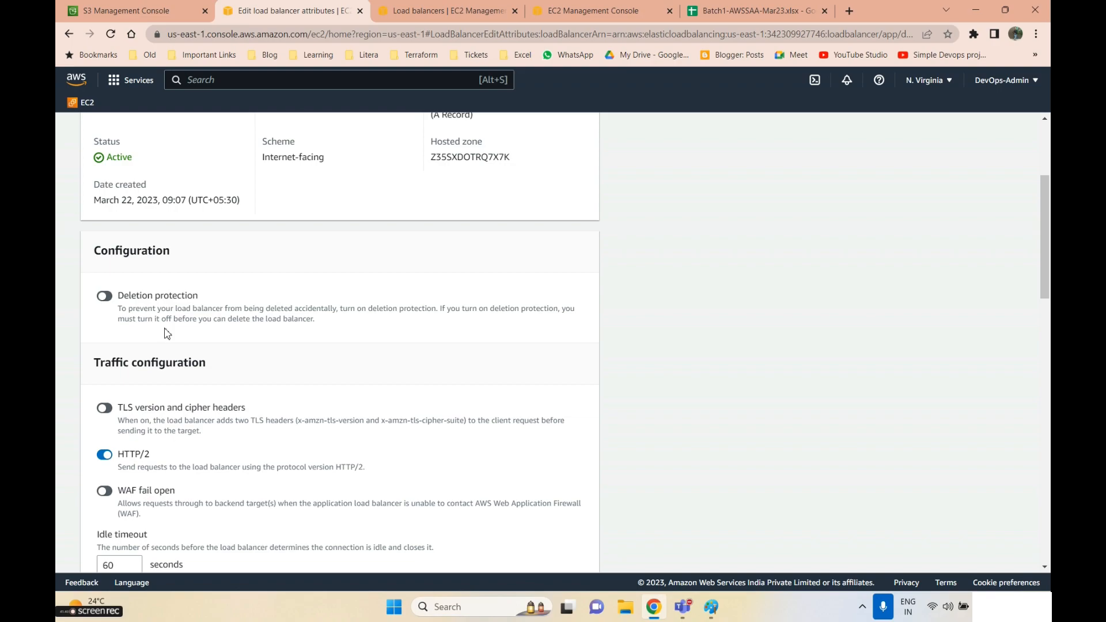
scroll(173, 346, down, 3)
scroll(157, 369, down, 1)
scroll(157, 374, down, 4)
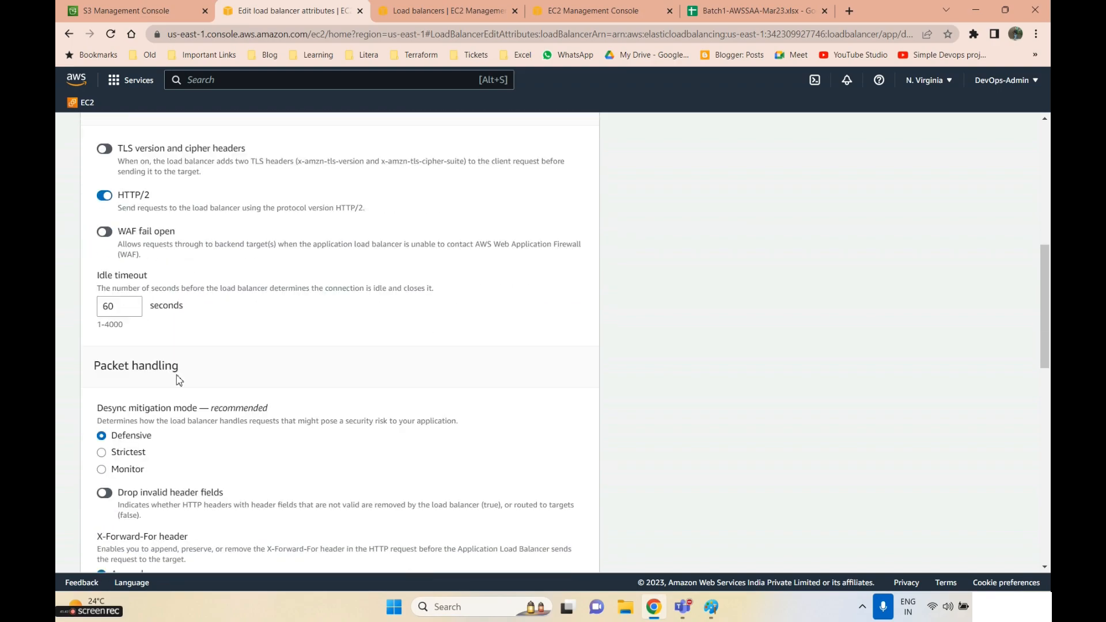
scroll(158, 389, down, 2)
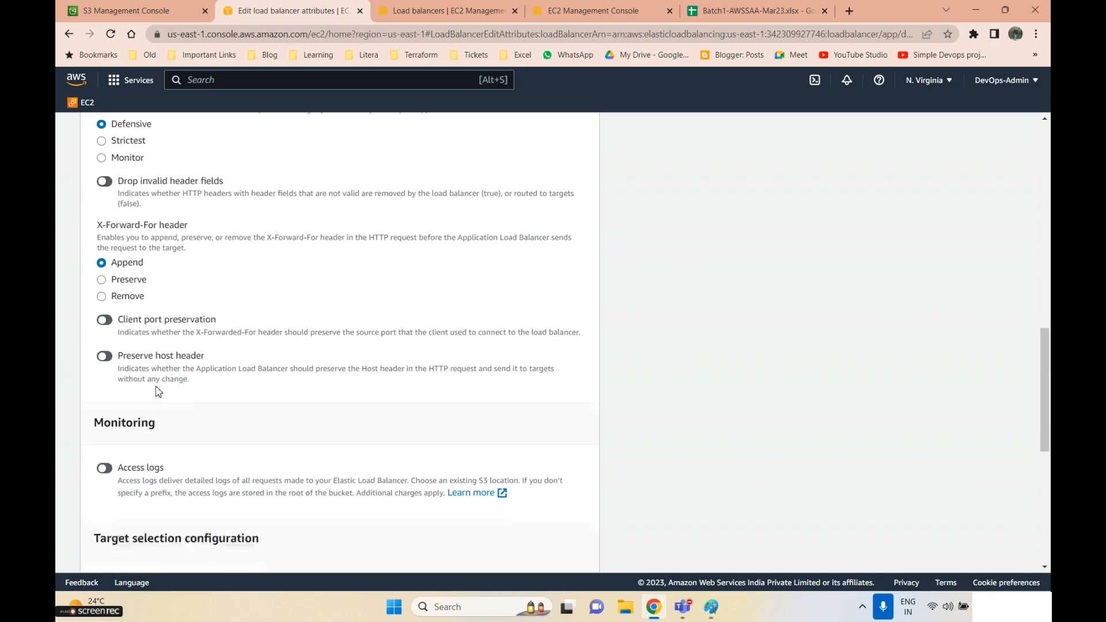
scroll(167, 380, down, 1)
scroll(166, 380, down, 2)
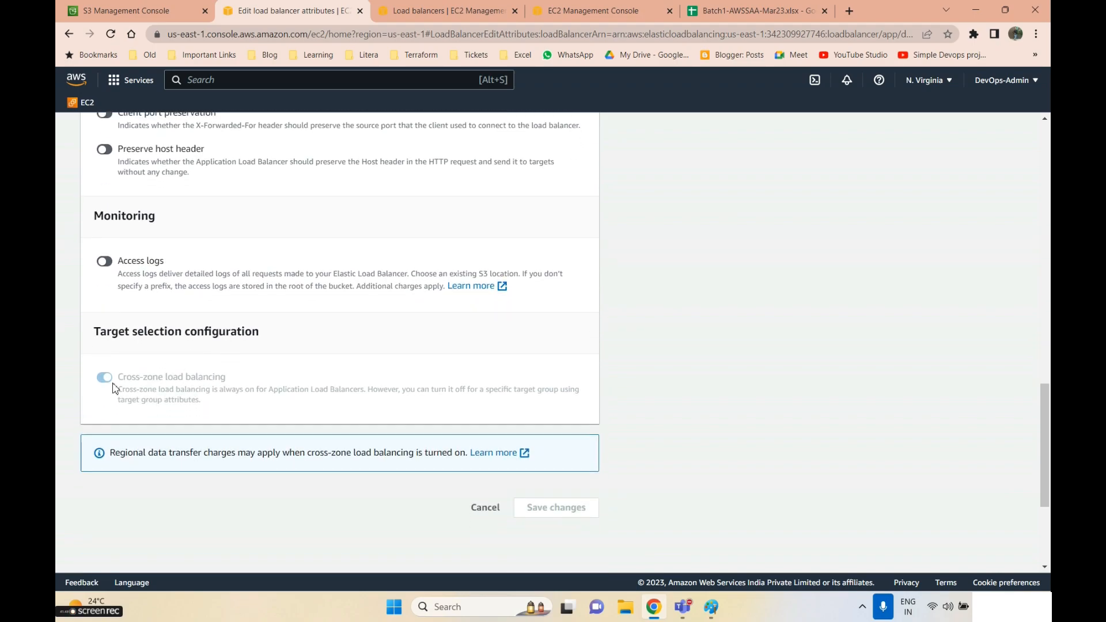
- Highlight the Target selection configuration heading and the note about cross-zone load balancing for Application Load Balancers
drag(112, 339, 277, 344)
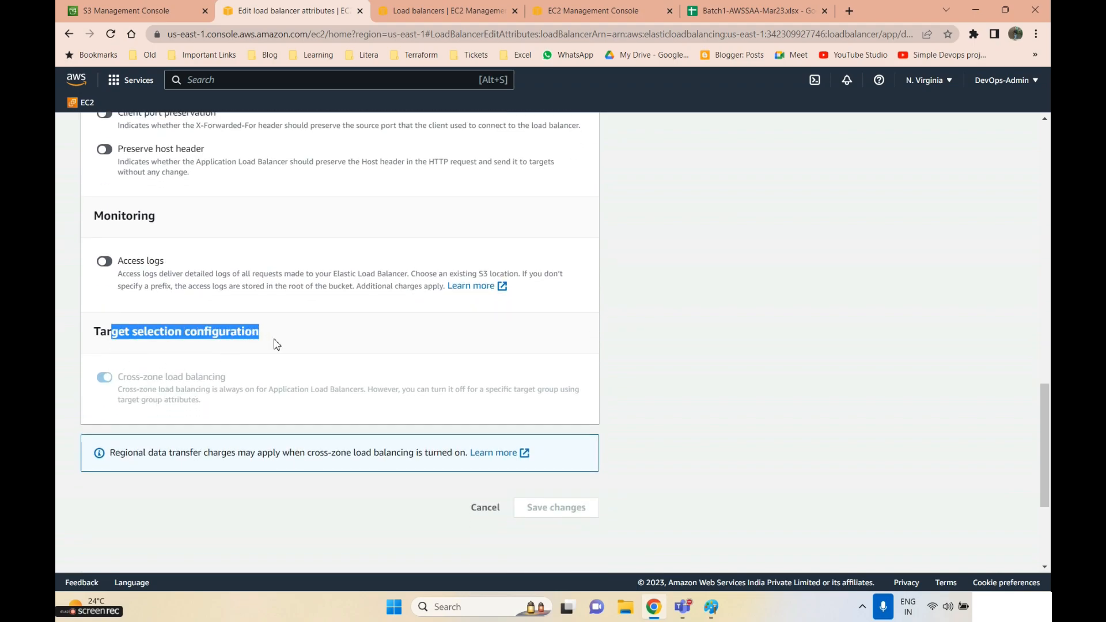
drag(157, 391, 242, 390)
drag(293, 393, 296, 391)
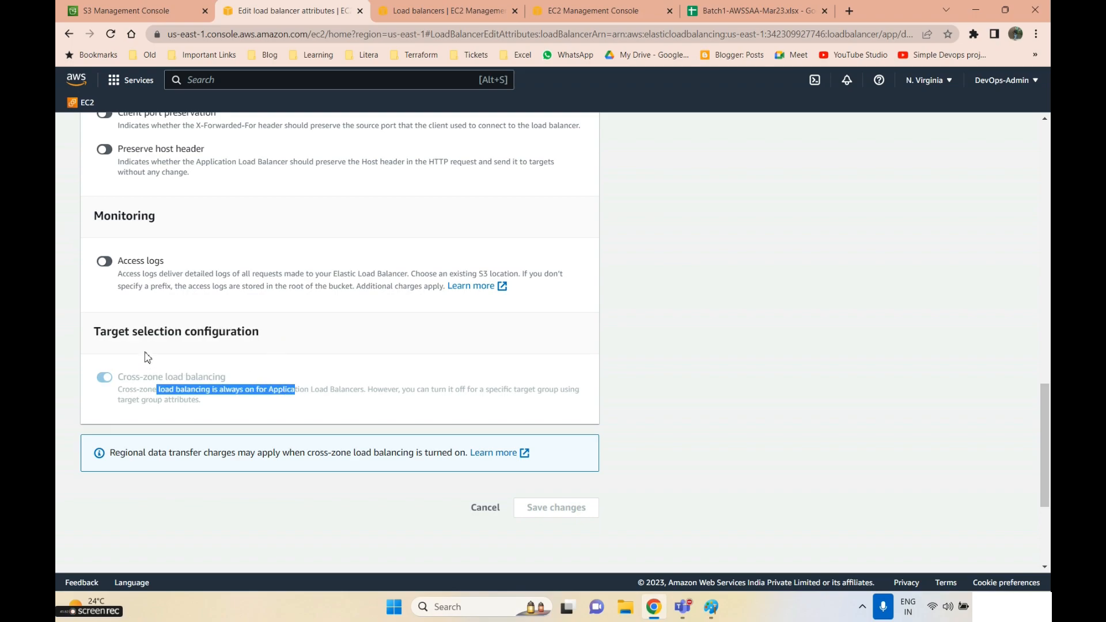
click(227, 396)
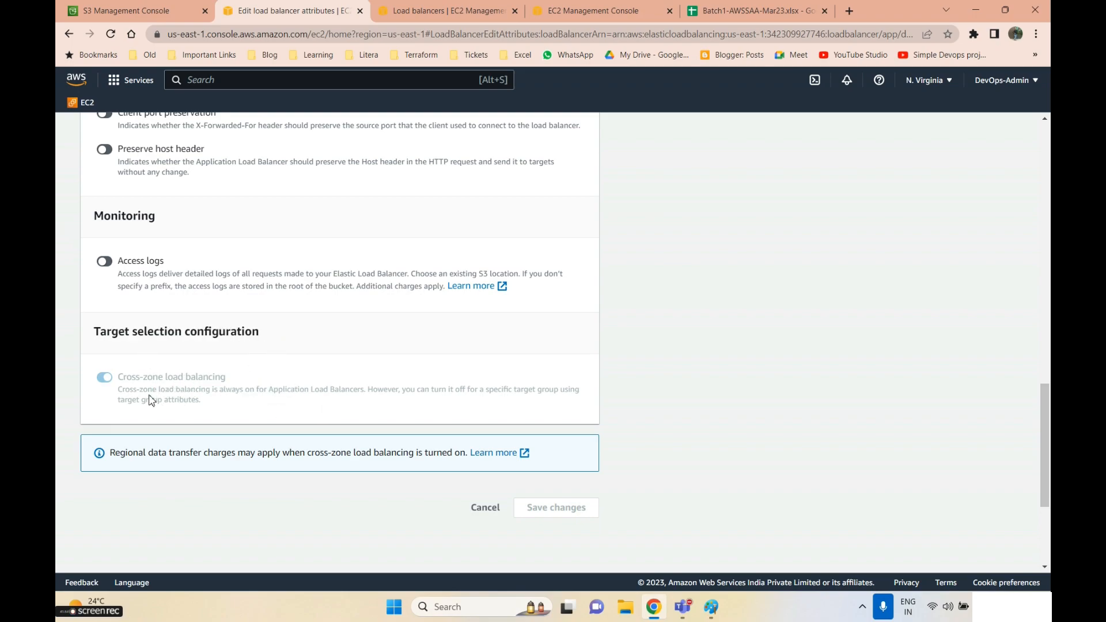
drag(130, 391, 246, 406)
click(350, 412)
- Open the demo2 target group from the EC2 target groups list and check its available actions
click(424, 12)
scroll(93, 432, down, 5)
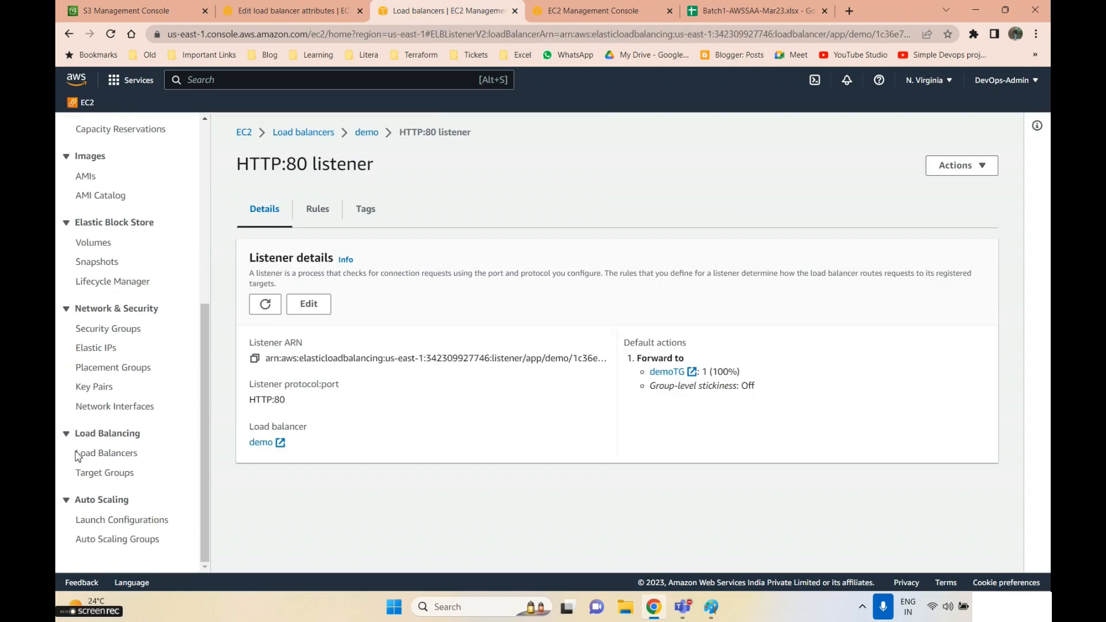
click(98, 472)
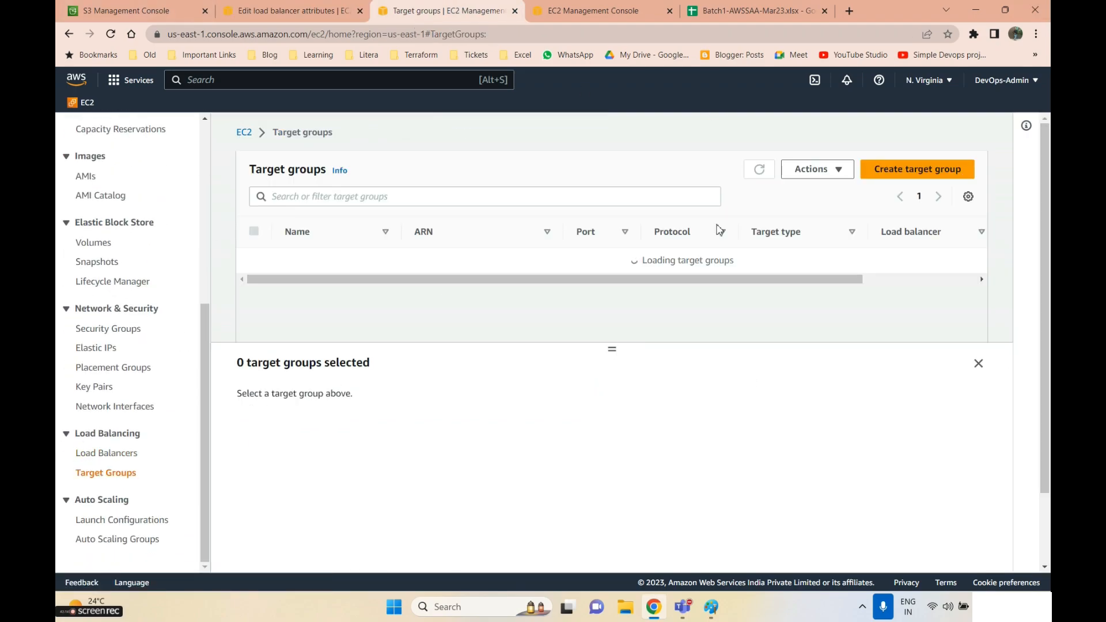
click(299, 263)
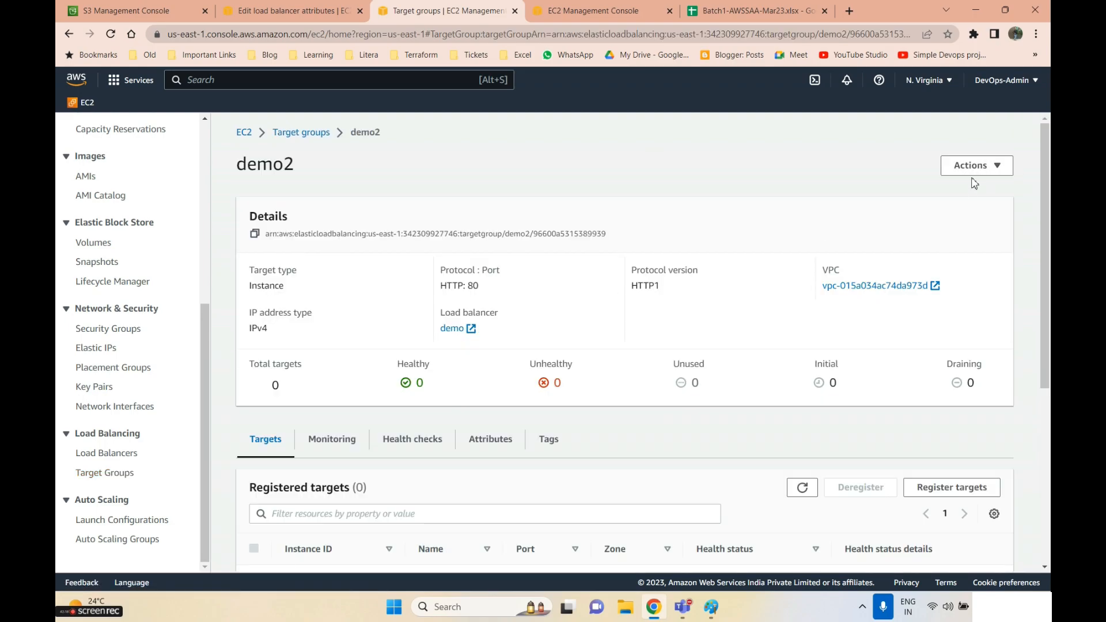
click(974, 166)
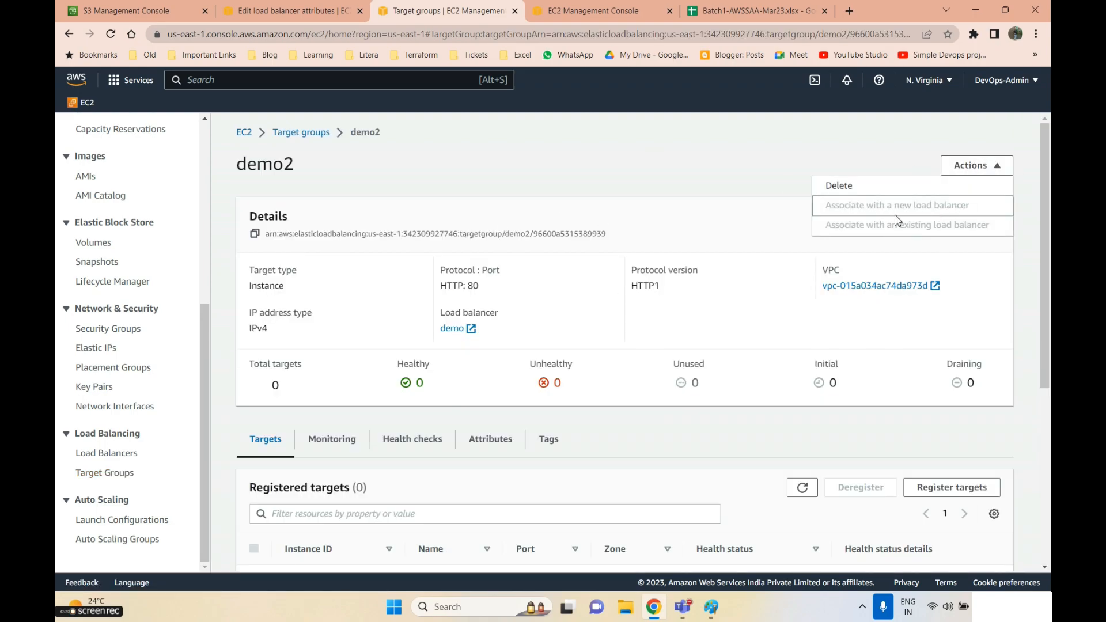
click(732, 215)
- View the demo2 target group's attributes and highlight the cross-zone load balancing entry
scroll(732, 219, down, 3)
click(495, 259)
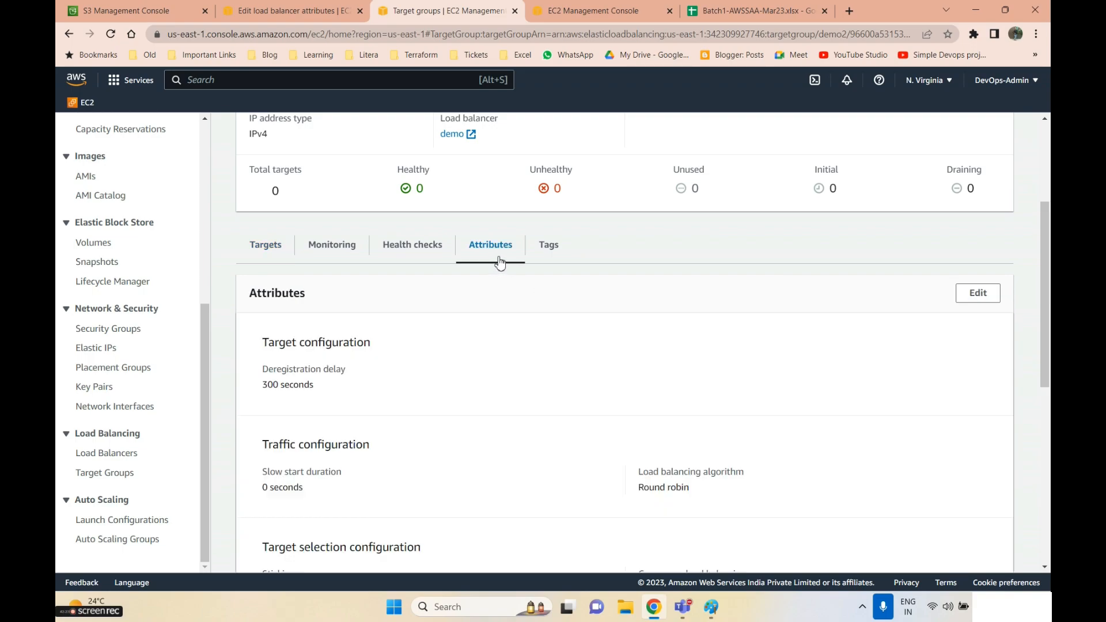
scroll(745, 334, down, 4)
scroll(745, 334, up, 2)
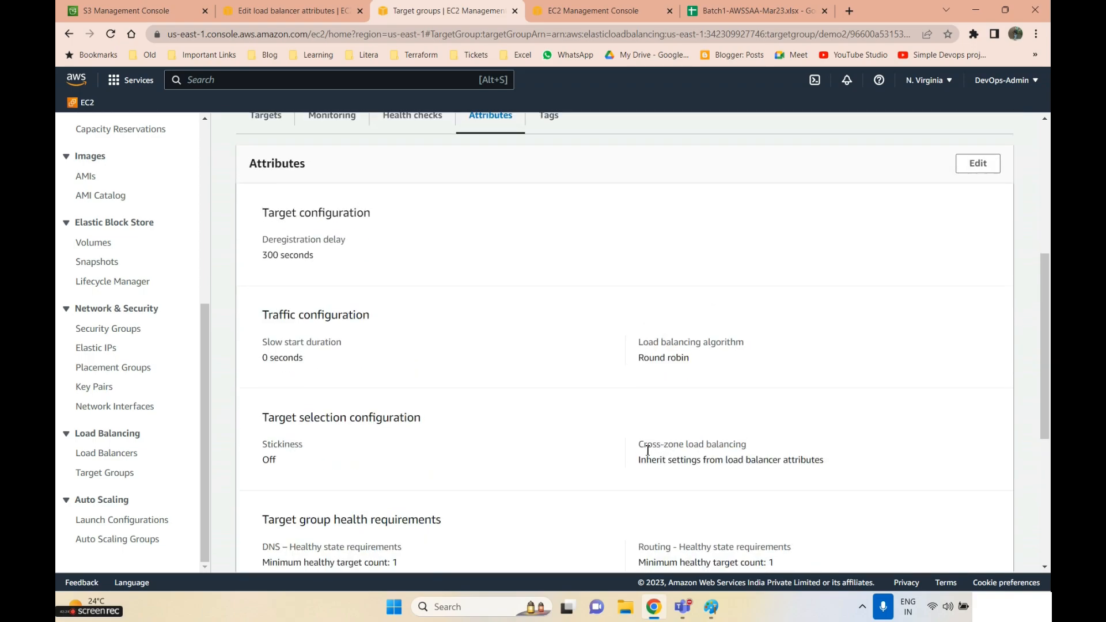
drag(644, 450, 786, 439)
click(798, 398)
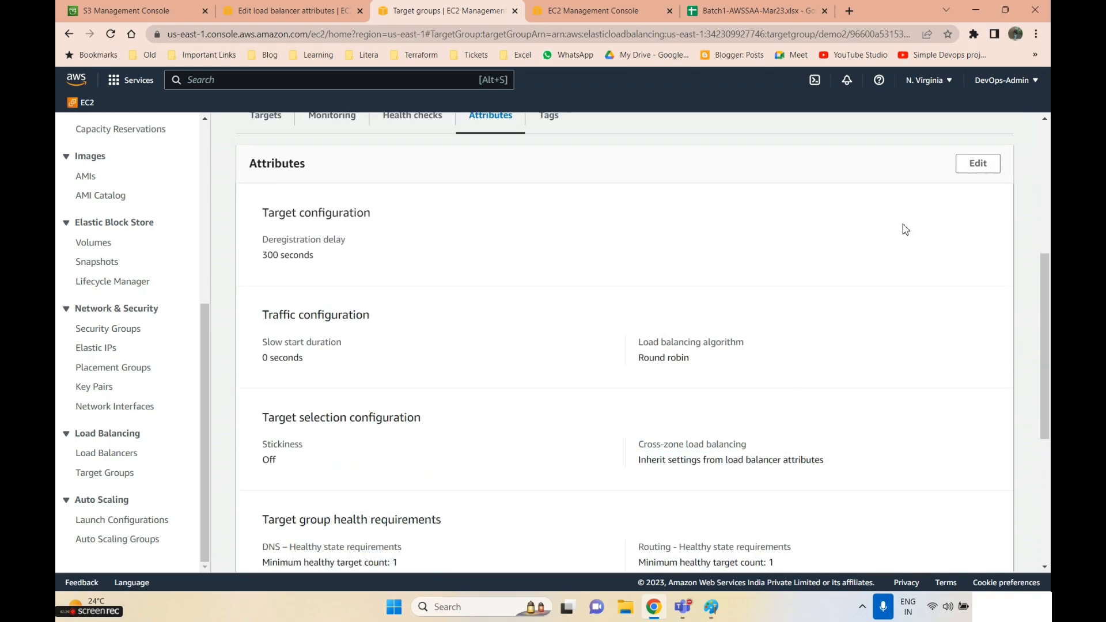
- Open the demo2 attributes for editing, show the cross-zone load balancing choices, and highlight that setting's label
click(979, 164)
scroll(378, 438, down, 10)
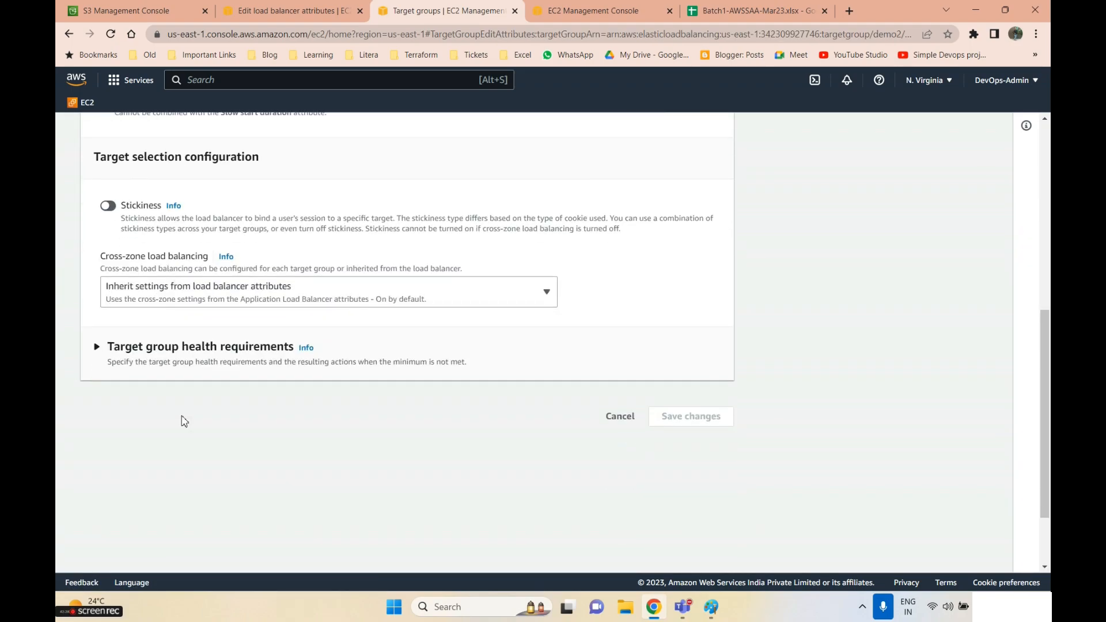
scroll(106, 304, up, 2)
click(132, 381)
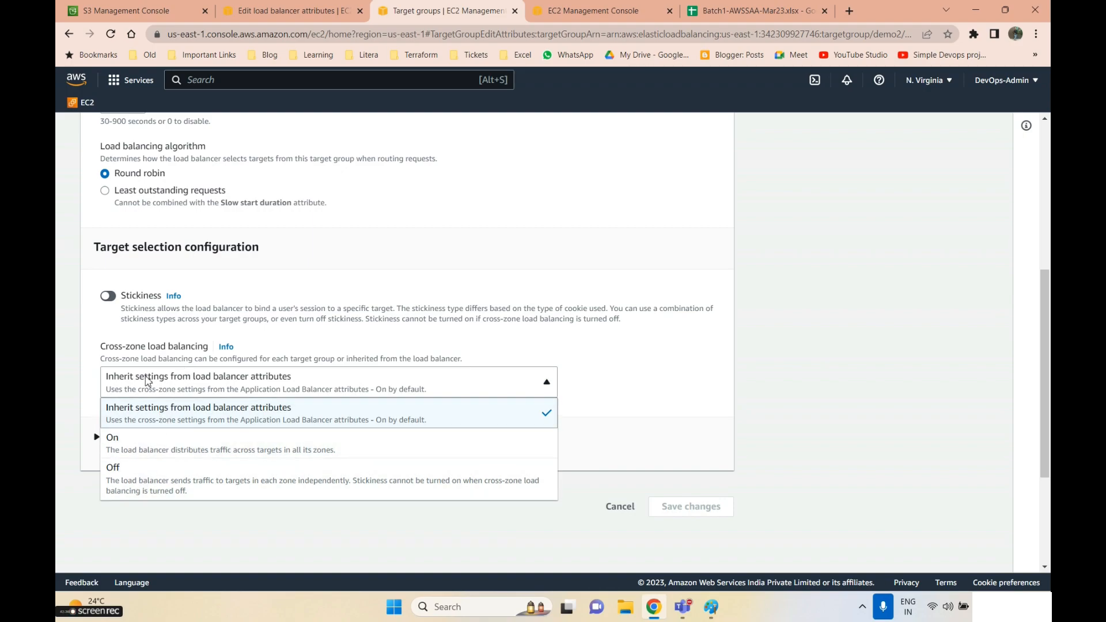
drag(142, 347, 211, 348)
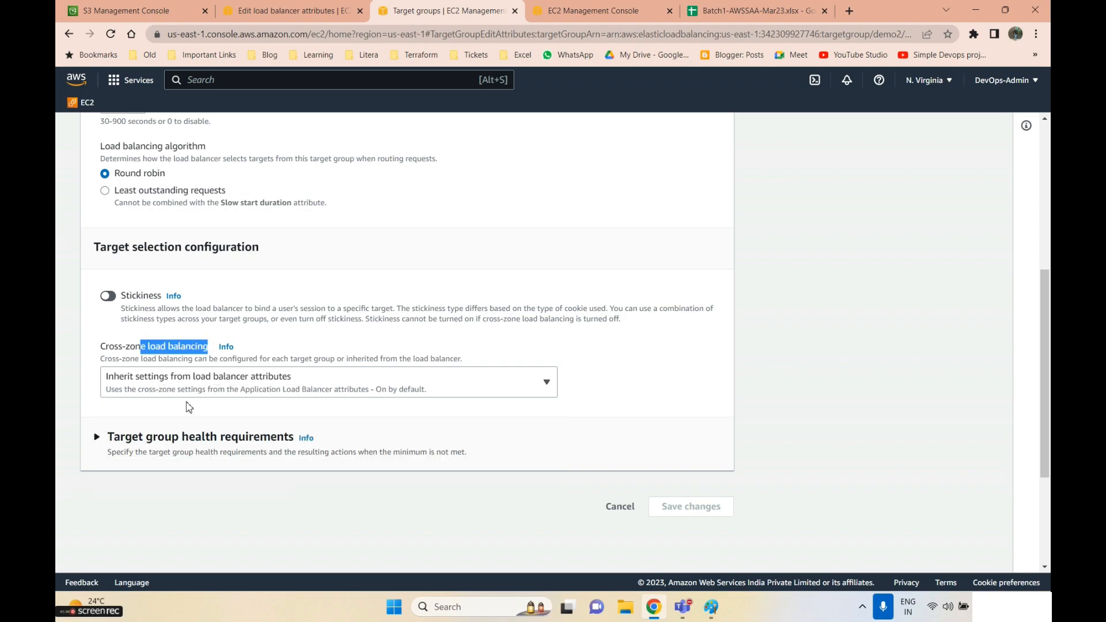
- Switch to Paint, handwrite and underline "Cross" in green between the LB arrows to 1A and 1B, and add a green tick inside zone 1A
click(712, 607)
drag(345, 330, 411, 311)
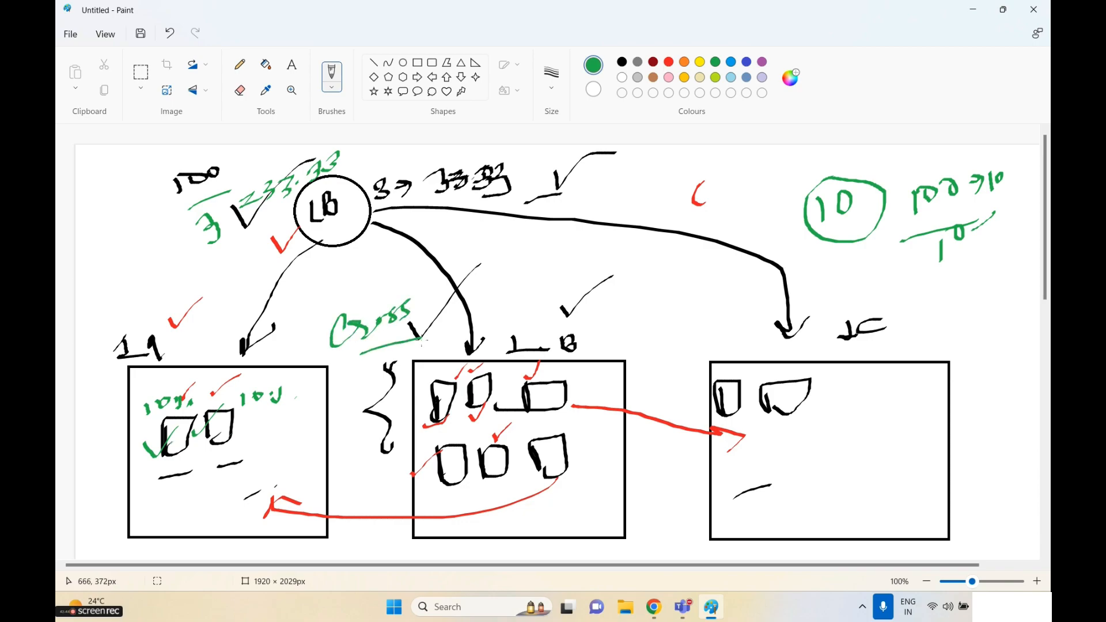
drag(360, 354, 421, 339)
drag(261, 438, 296, 398)
- Compare the demo2 target group's cross-zone load balancing setting in Chrome with the Paint diagram
key(alt+Tab)
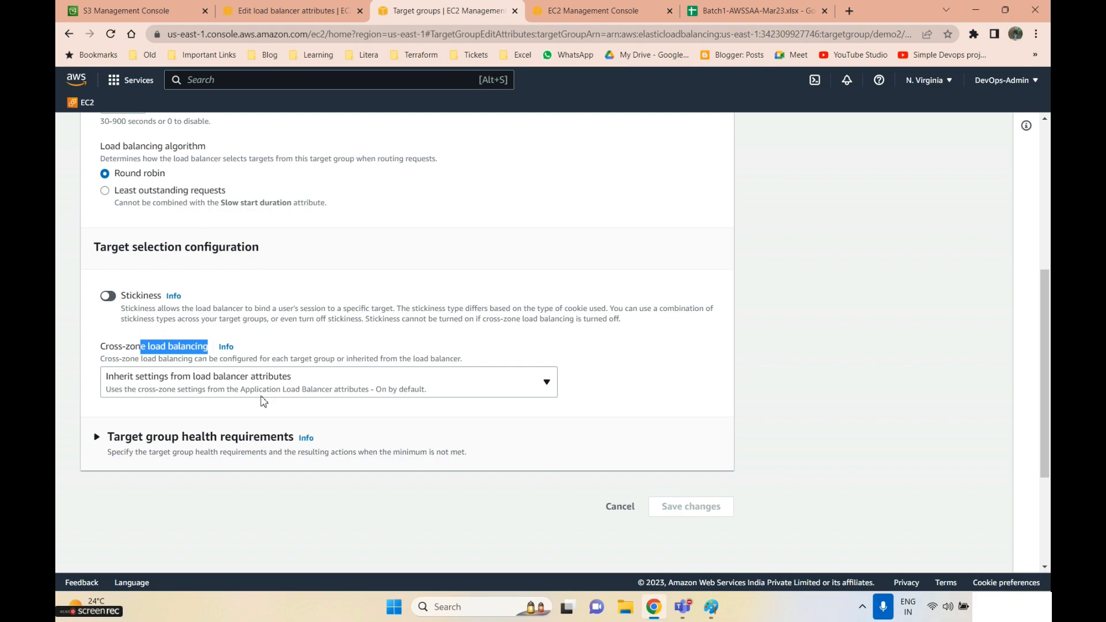
scroll(263, 402, up, 2)
scroll(263, 401, down, 1)
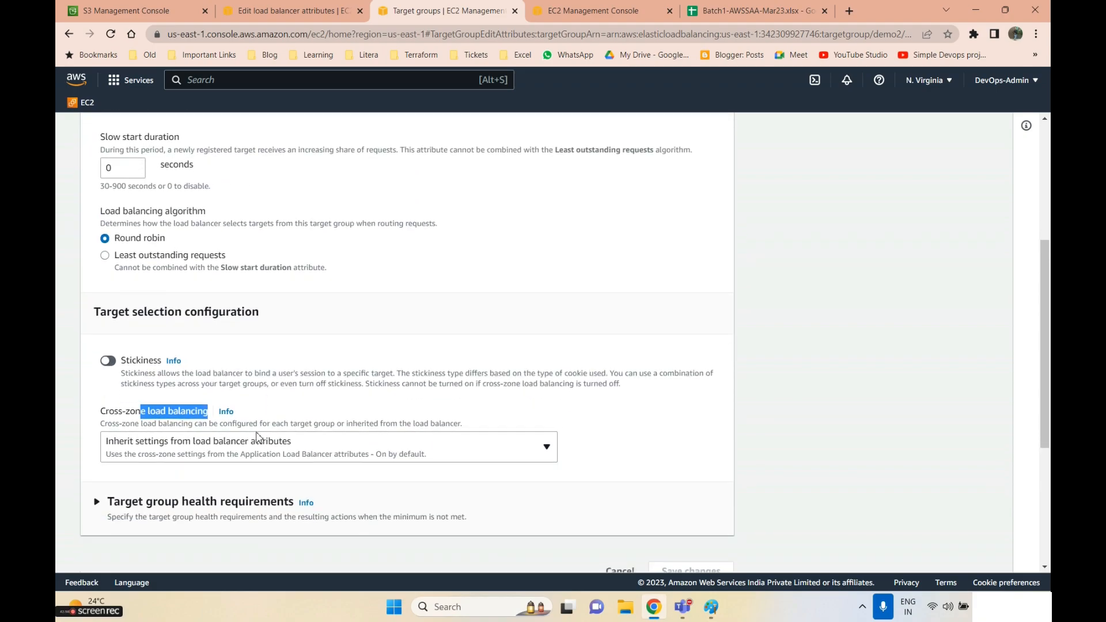
key(alt+Tab)
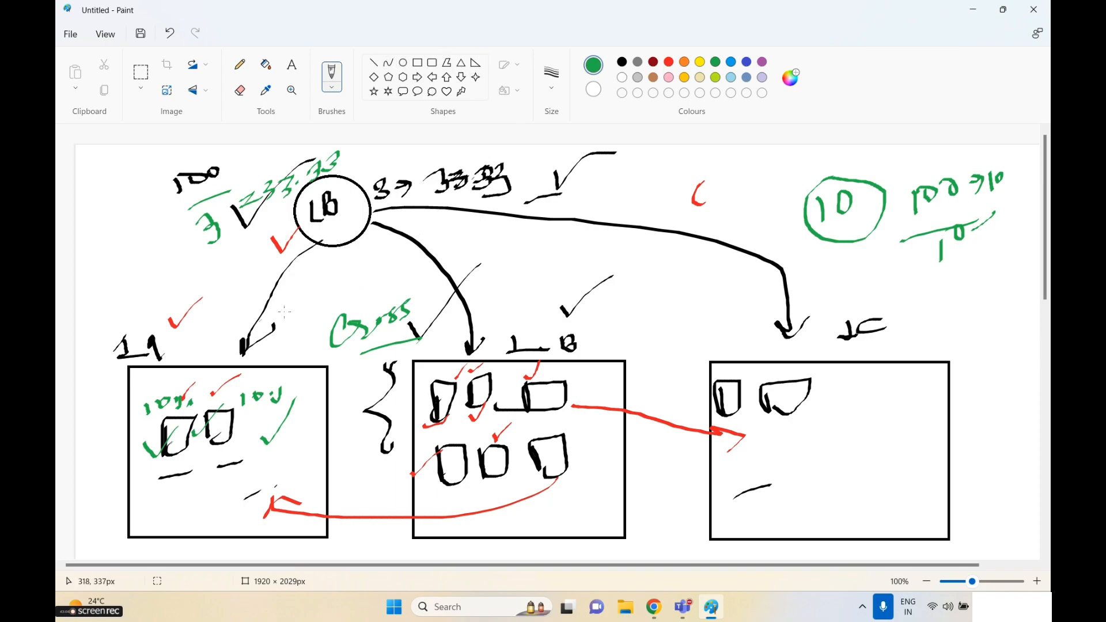
click(213, 327)
key(alt+Tab)
scroll(292, 277, up, 4)
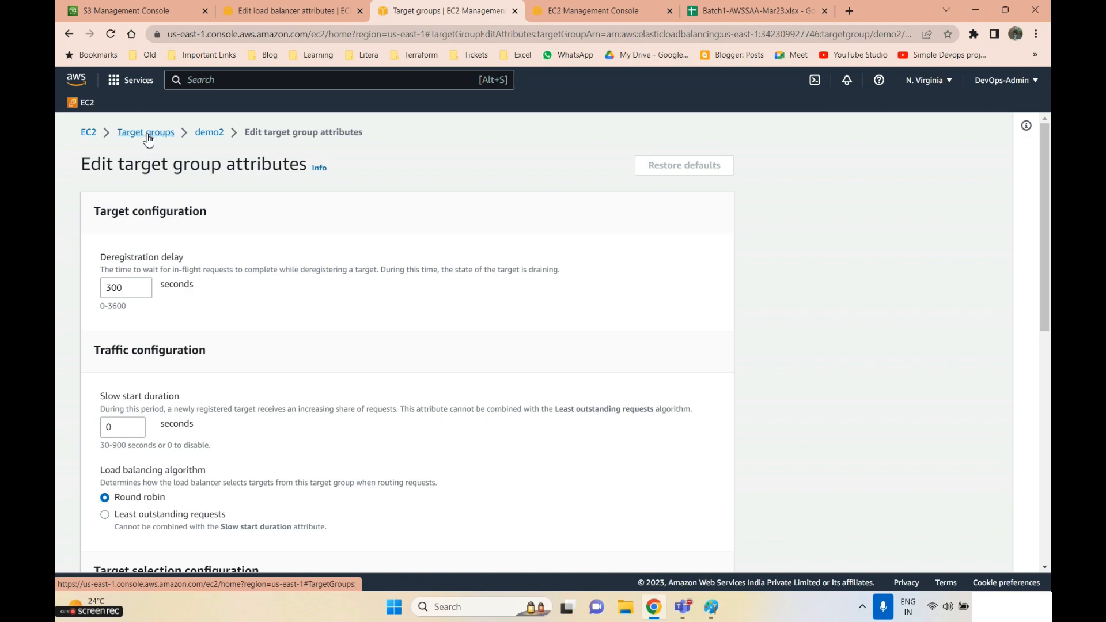
- Switch to Paint and start a new blank canvas, discarding the unsaved cross-zone diagram
click(712, 607)
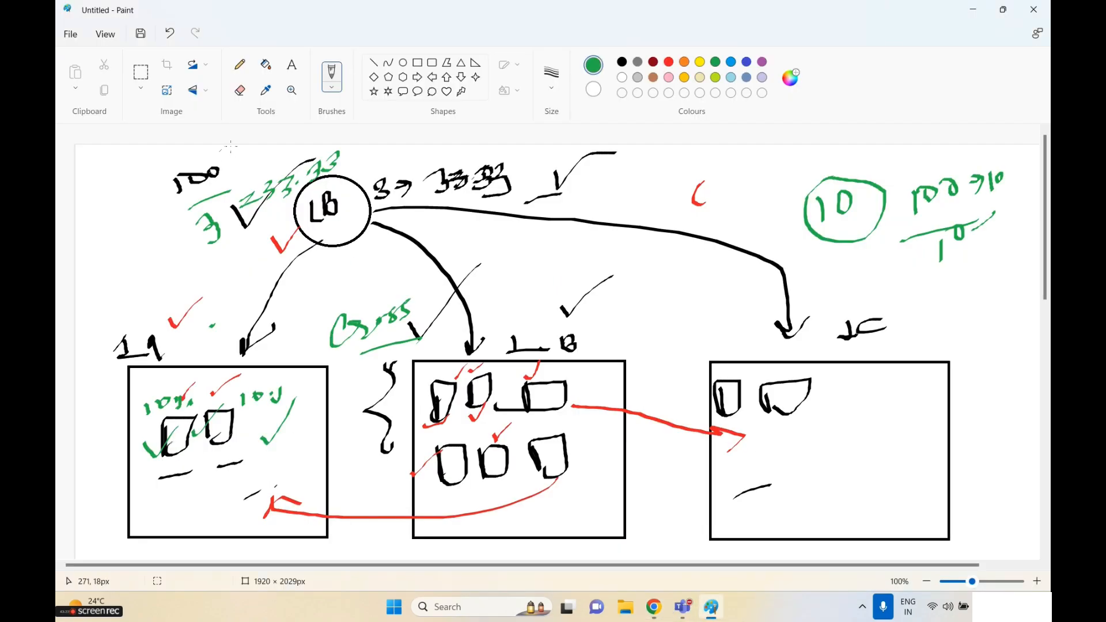
click(70, 34)
click(86, 52)
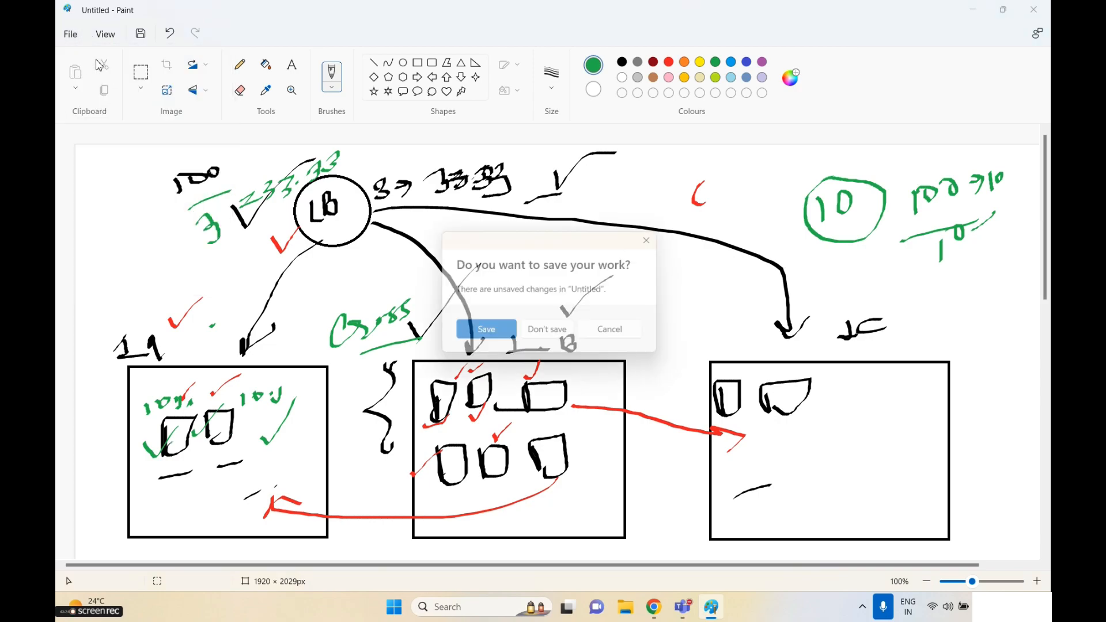
click(552, 335)
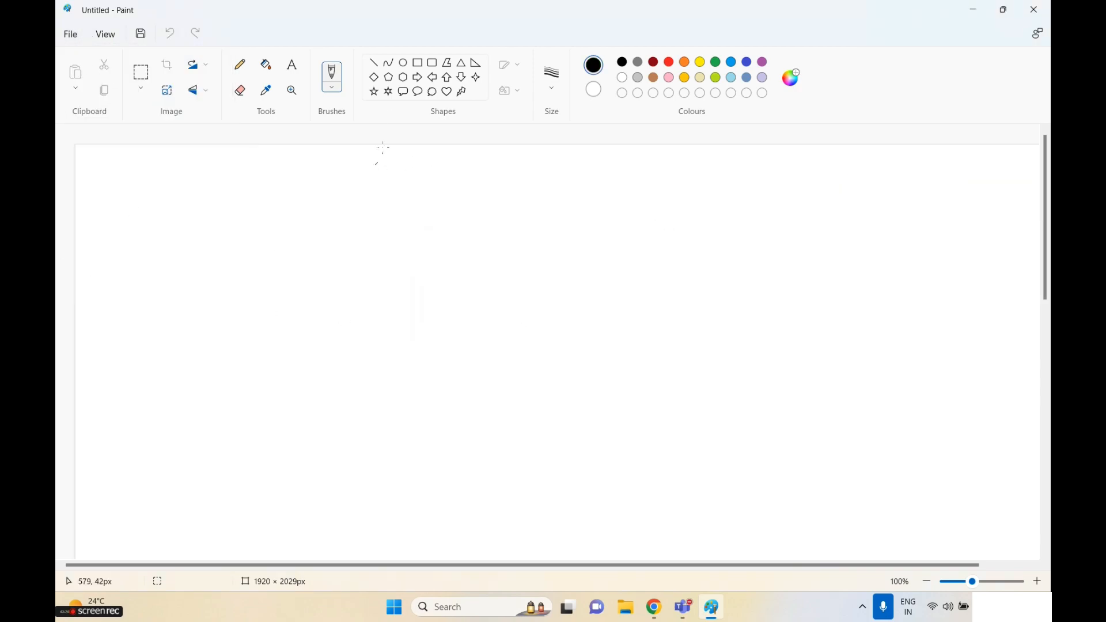
- Draw three black rectangles in a row on the blank canvas and an ellipse of about 218 × 166 px above them
click(418, 62)
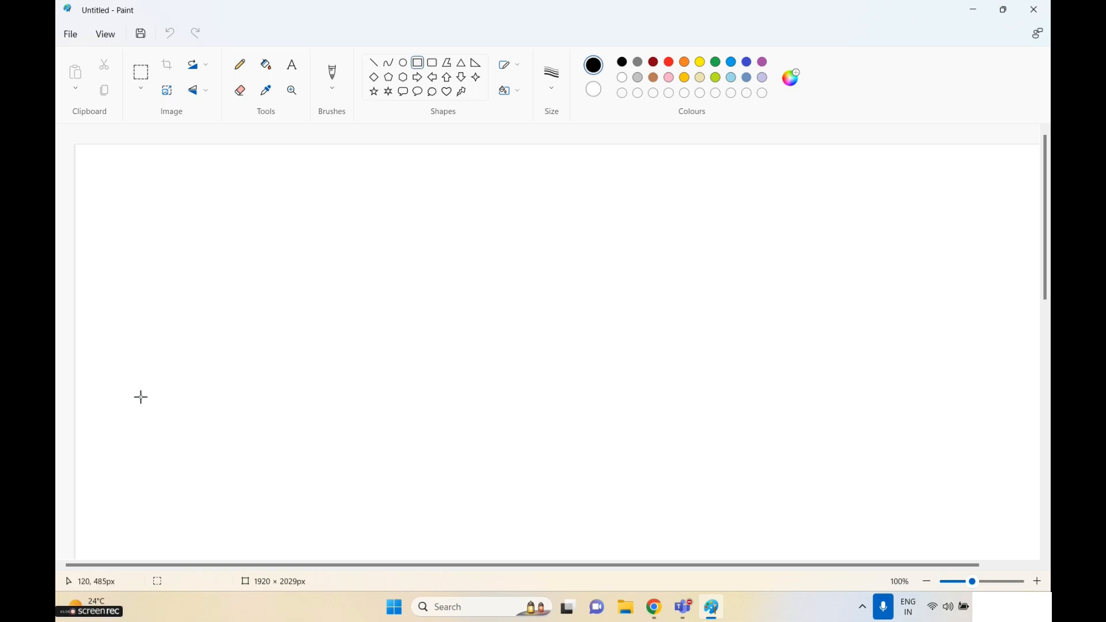
mouse_move(140, 397)
mouse_down()
mouse_move(248, 484)
mouse_move(240, 492)
mouse_up()
mouse_move(312, 392)
mouse_down()
mouse_move(341, 447)
mouse_move(392, 487)
mouse_up()
drag(451, 400, 529, 485)
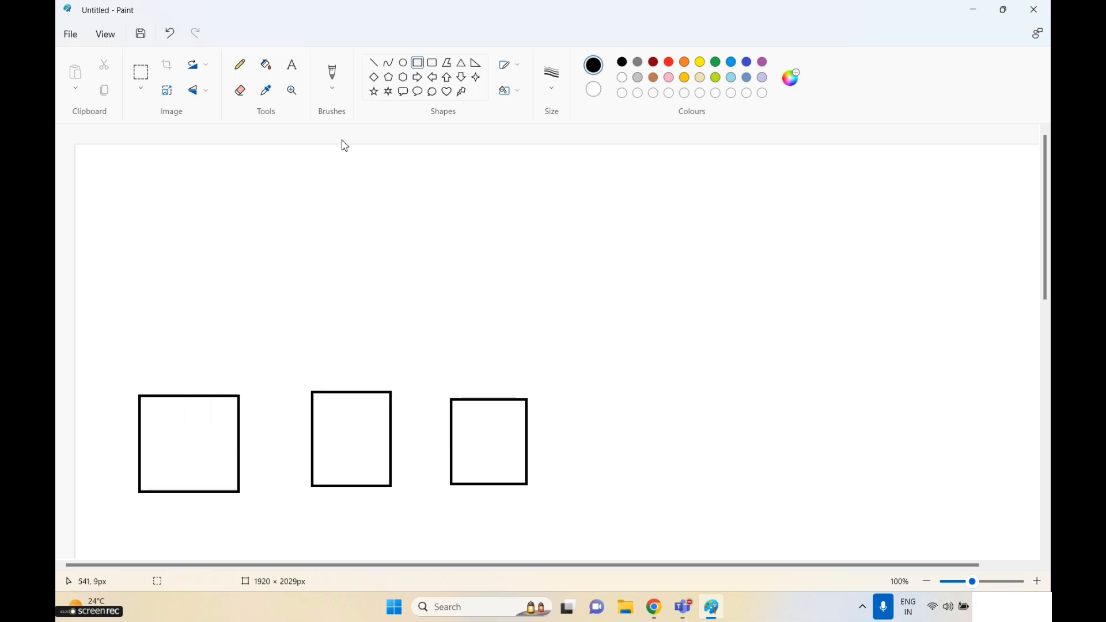
click(404, 62)
drag(278, 183, 391, 269)
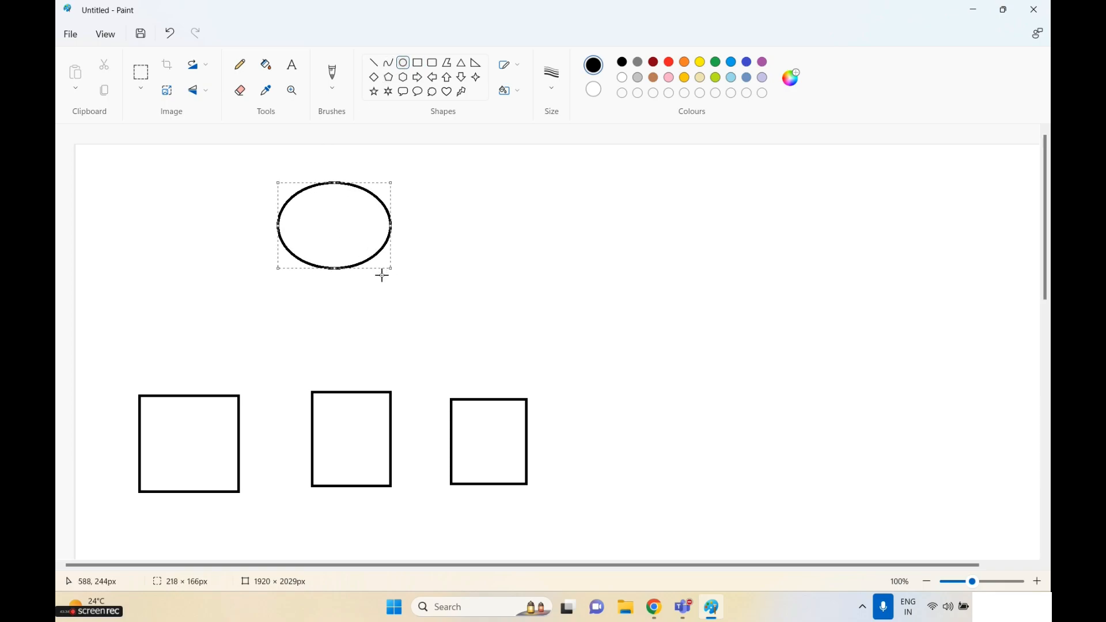
- With the black brush, draw an arrow pointing toward the ellipse and handwrite the visitor's name at its tail
click(332, 80)
click(323, 141)
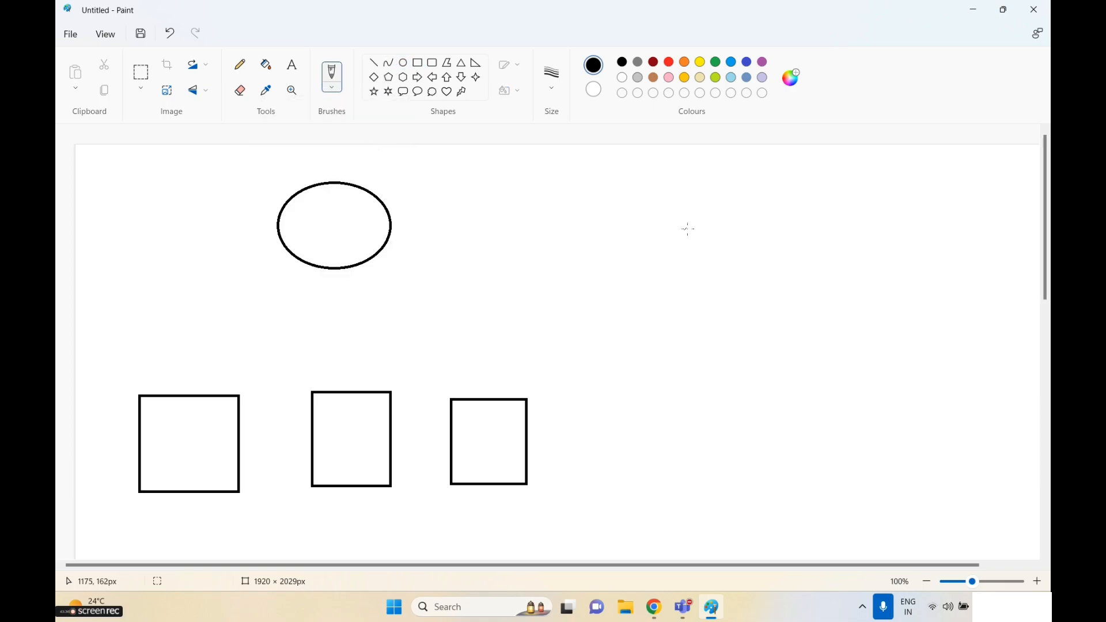
mouse_move(690, 219)
mouse_down()
mouse_move(522, 242)
mouse_move(574, 249)
mouse_up()
drag(703, 201, 712, 235)
mouse_move(729, 196)
mouse_down()
mouse_move(722, 206)
mouse_move(745, 226)
mouse_move(797, 213)
mouse_up()
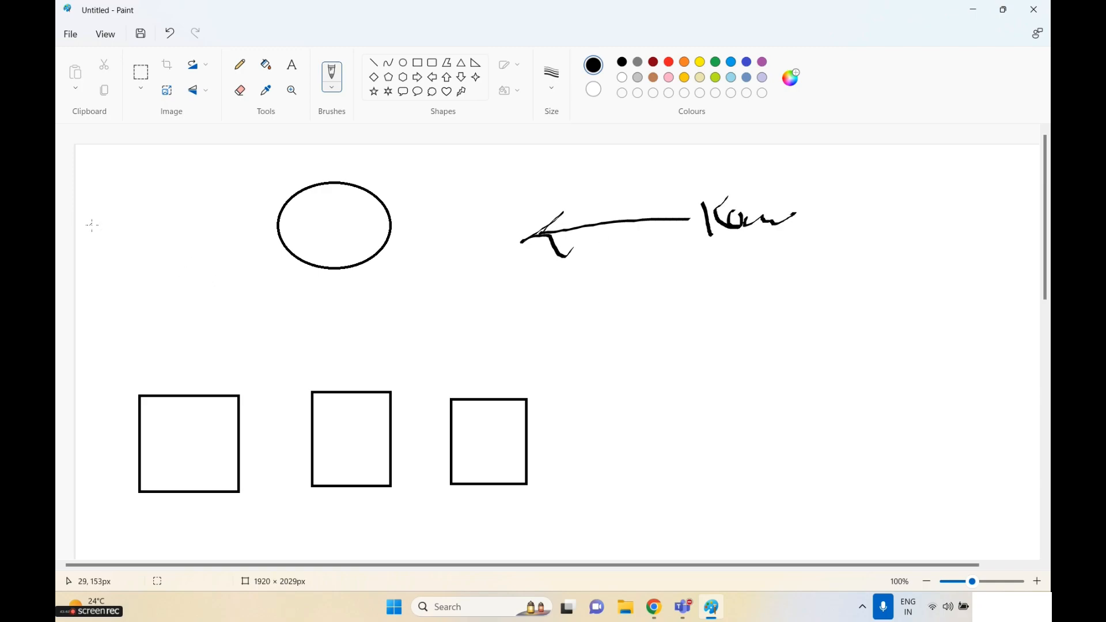
- Handwrite "XYZ.com" beside the ellipse, opposite the visitor's name, and underline it
mouse_move(89, 224)
mouse_down()
mouse_move(102, 249)
mouse_move(82, 248)
mouse_move(110, 242)
mouse_up()
mouse_move(118, 230)
mouse_down()
mouse_move(115, 252)
mouse_move(198, 242)
mouse_up()
click(154, 241)
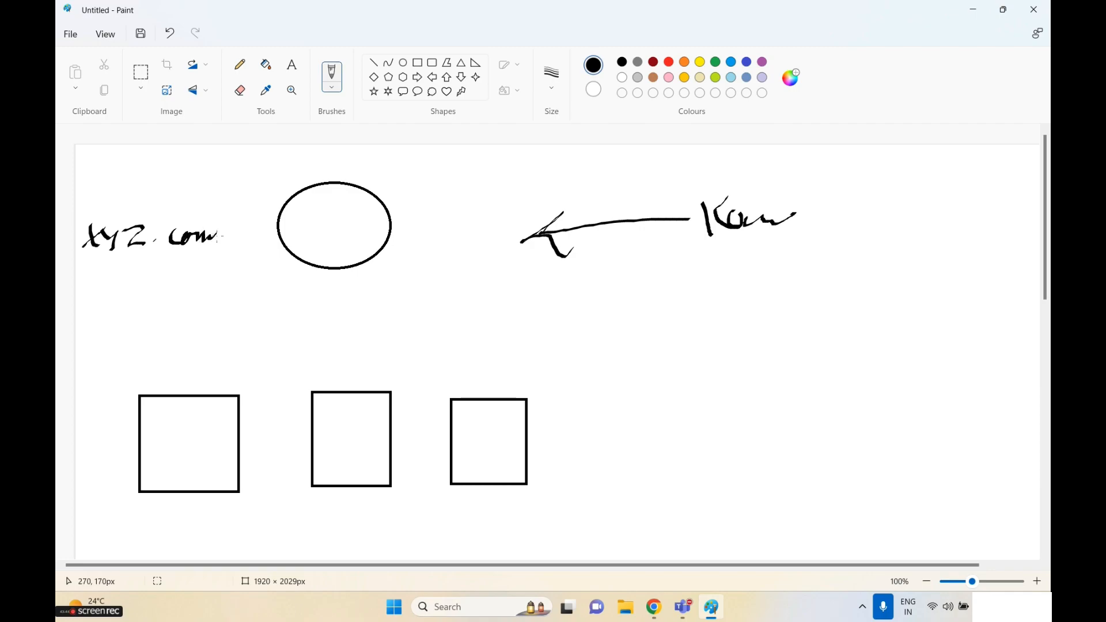
drag(119, 251, 228, 240)
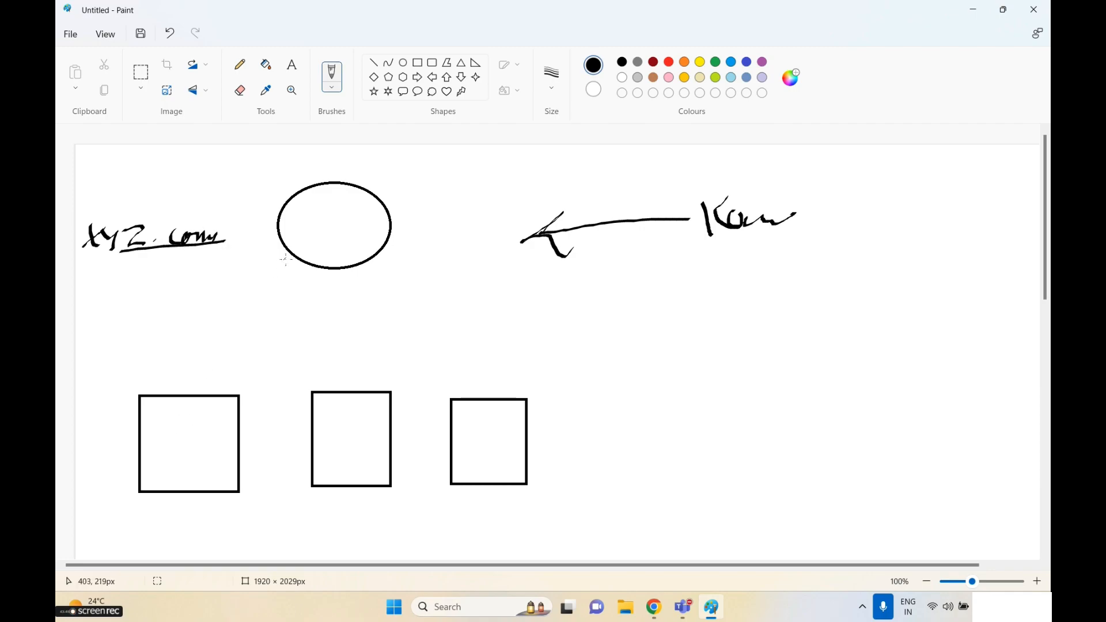
- Draw an arrow from the ellipse toward each of the three rectangles and number the rectangles 1, 2 and 3
mouse_move(285, 259)
mouse_down()
mouse_move(192, 388)
mouse_move(224, 364)
mouse_up()
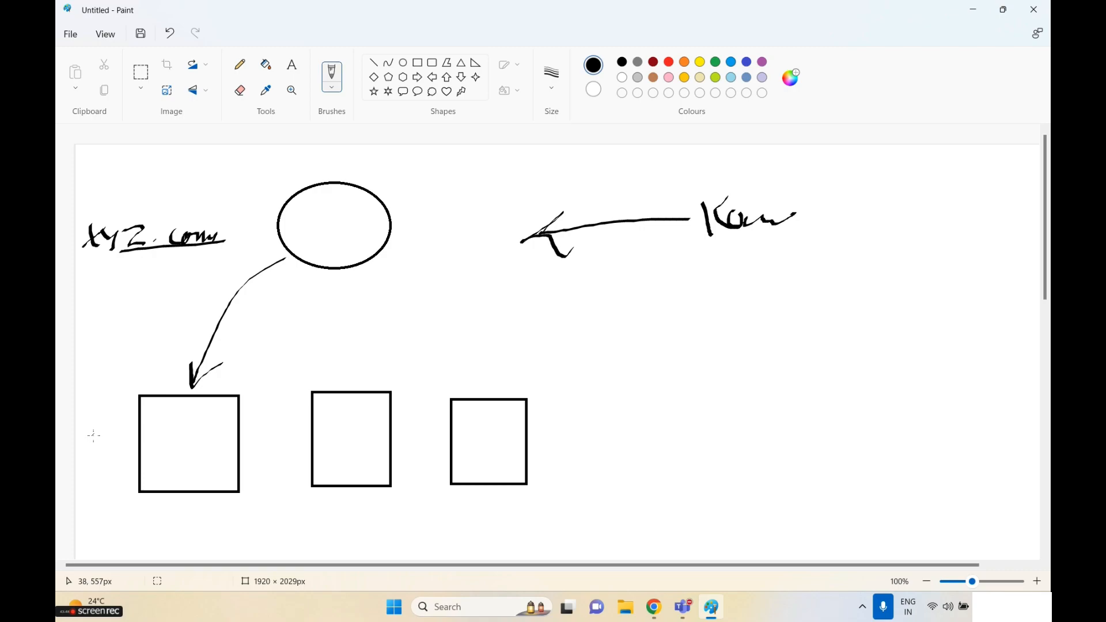
drag(102, 431, 104, 439)
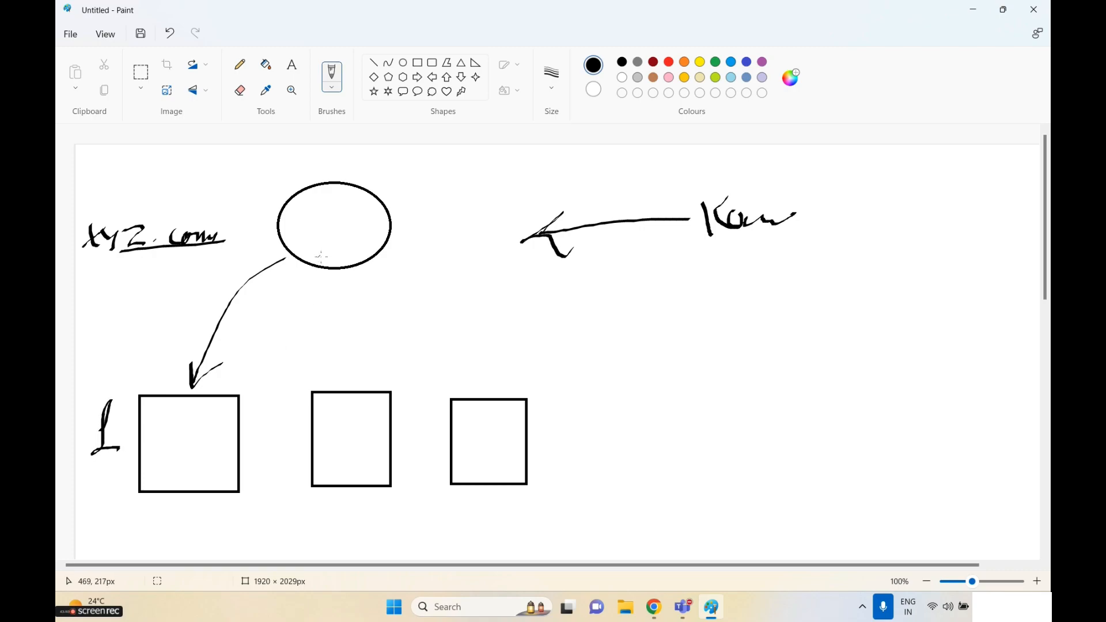
mouse_move(354, 268)
mouse_down()
mouse_move(341, 305)
mouse_move(340, 385)
mouse_move(379, 347)
mouse_up()
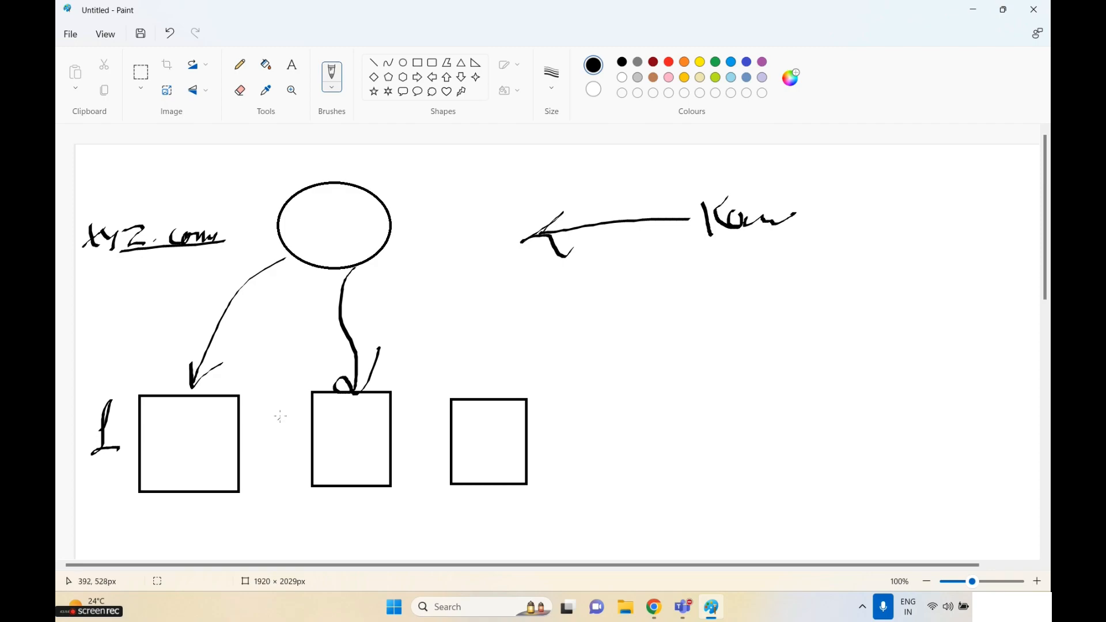
mouse_move(279, 408)
mouse_down()
mouse_move(276, 437)
mouse_move(300, 440)
mouse_up()
mouse_move(379, 261)
mouse_down()
mouse_move(495, 350)
mouse_move(514, 323)
mouse_move(552, 362)
mouse_move(544, 379)
mouse_up()
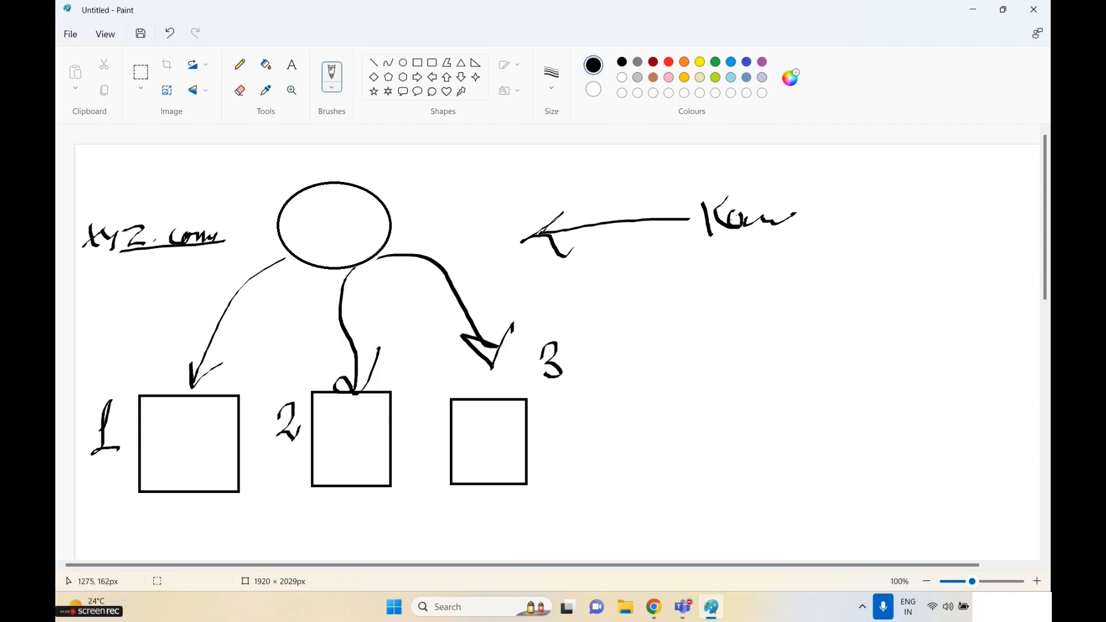
- Draw a barred "1" and a short stroke below the visitor's name, plus a short arrow pointing toward rectangle 1
drag(751, 279, 781, 293)
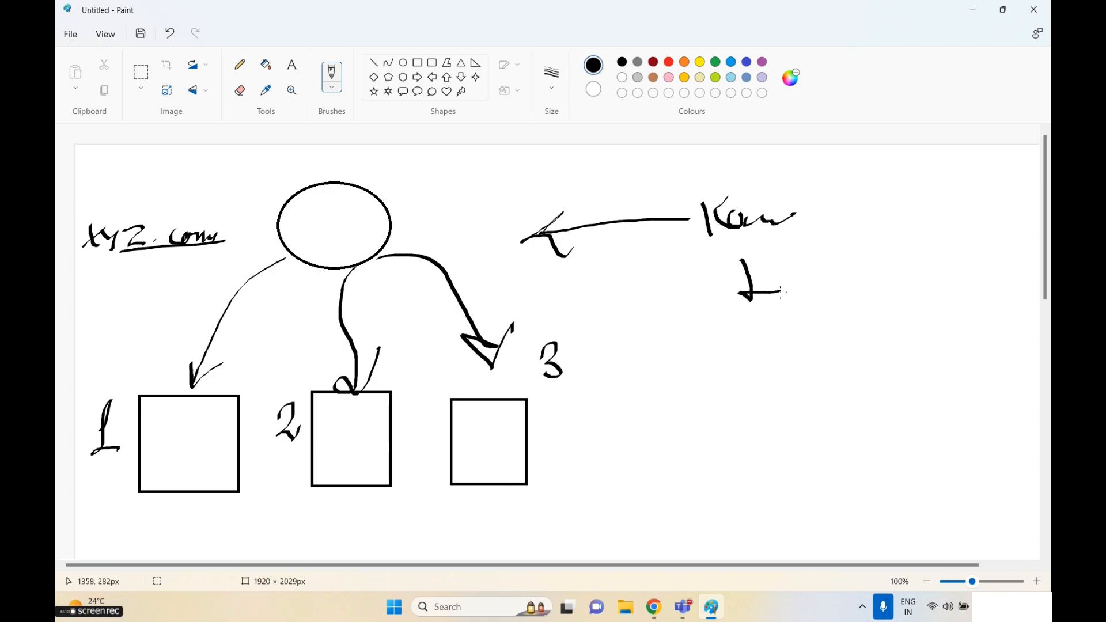
drag(762, 331, 787, 318)
drag(167, 298, 142, 358)
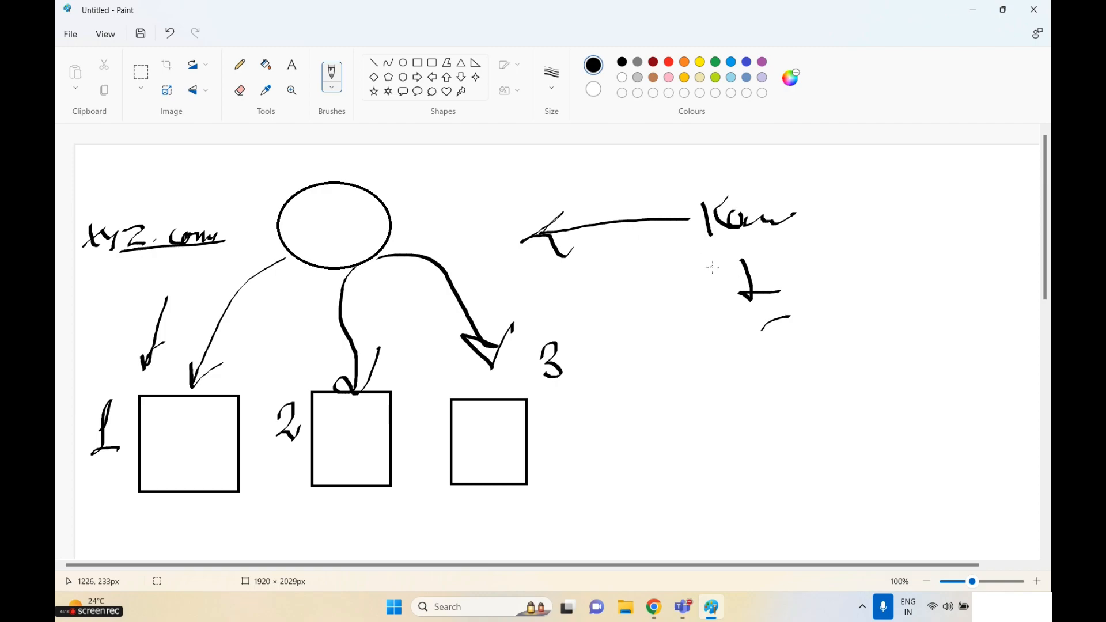
drag(712, 265, 794, 261)
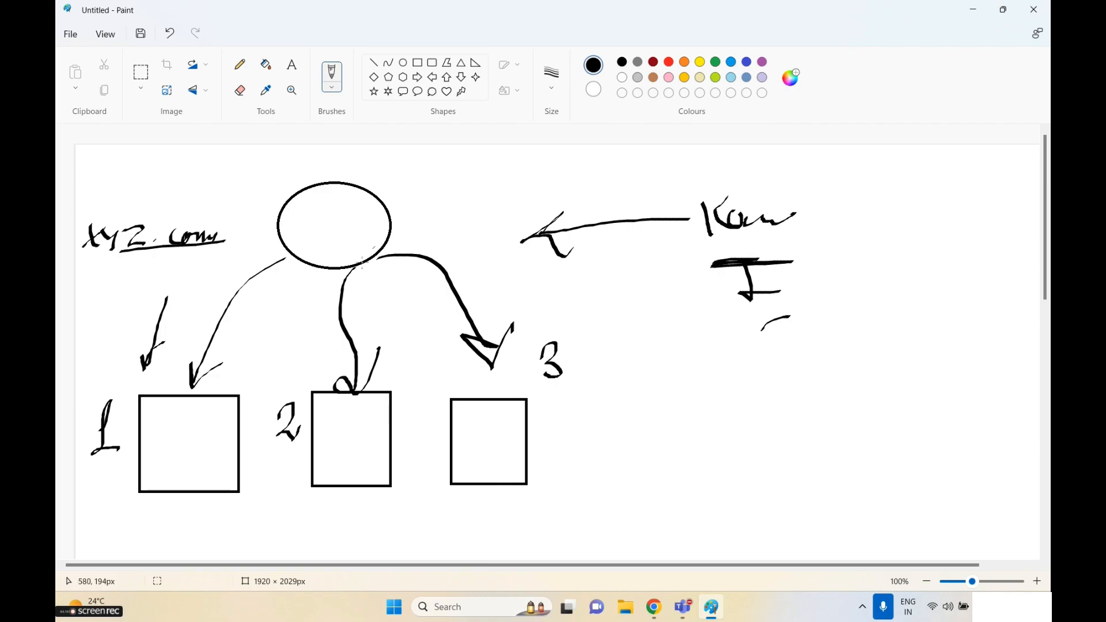
- Label the ellipse "LB", add small marks beside the three arrows, and retrace and underline the number 1
mouse_move(335, 232)
mouse_down()
mouse_move(337, 211)
mouse_move(338, 230)
mouse_up()
drag(390, 301, 429, 282)
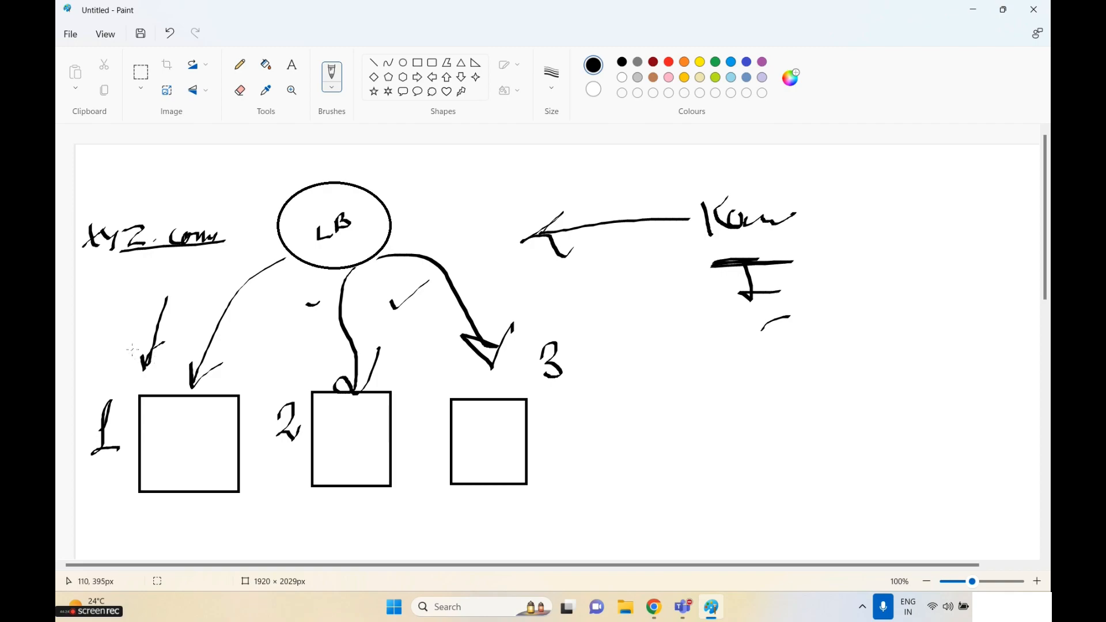
drag(167, 382, 188, 348)
mouse_move(87, 435)
mouse_down()
mouse_move(110, 397)
mouse_move(80, 467)
mouse_move(130, 444)
mouse_up()
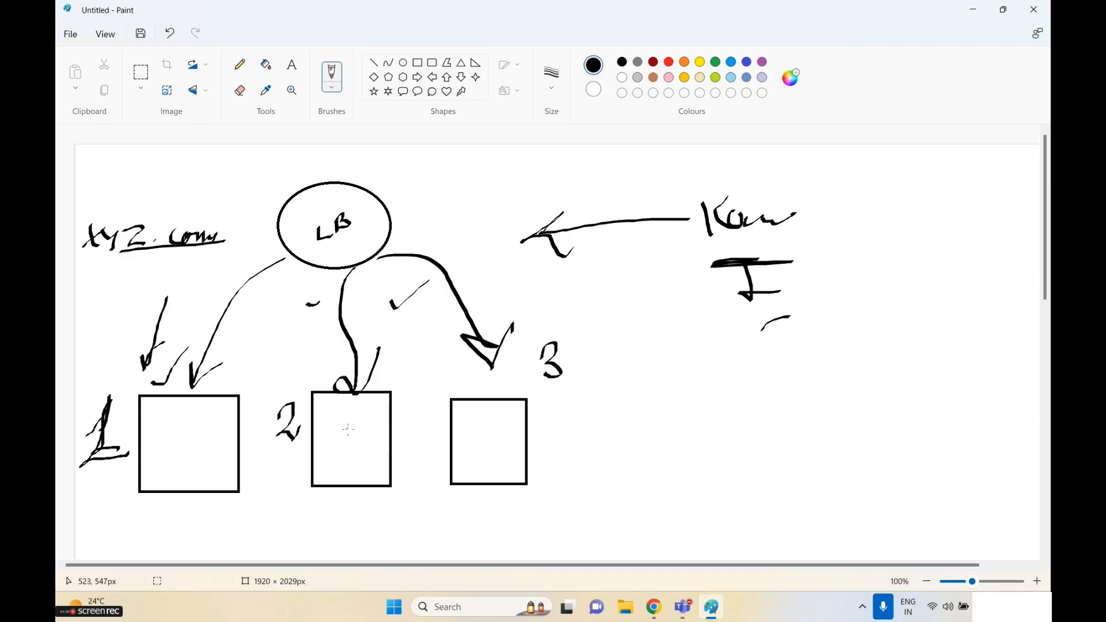
- Tick rectangles 2 and 3 and the visitor's name, handwrite a ticked checkbox with "stick", and write another 1 on rectangle 1's edge
drag(362, 423, 429, 376)
drag(510, 423, 618, 359)
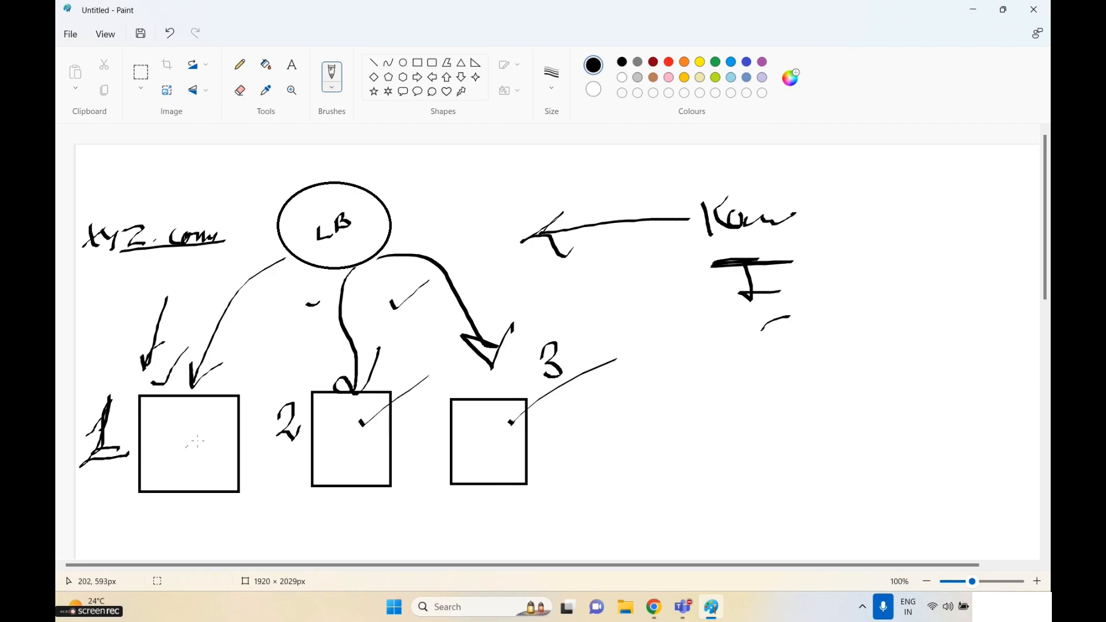
mouse_move(634, 340)
mouse_down()
mouse_move(634, 372)
mouse_move(663, 339)
mouse_move(634, 373)
mouse_move(724, 324)
mouse_move(702, 360)
mouse_move(752, 364)
mouse_move(775, 344)
mouse_move(787, 370)
mouse_up()
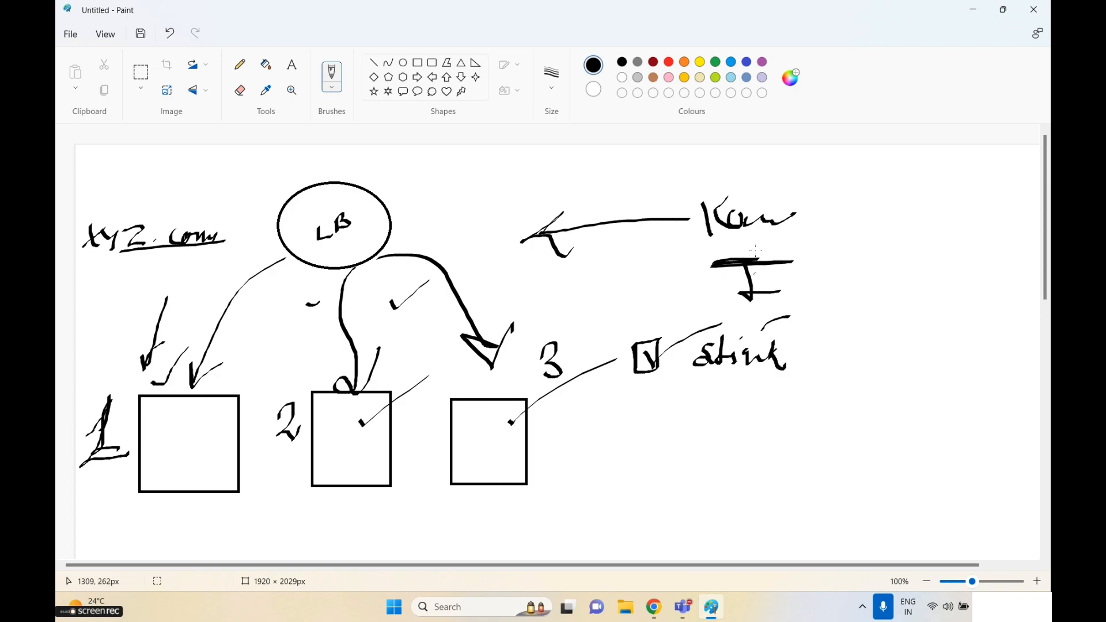
drag(794, 198, 913, 125)
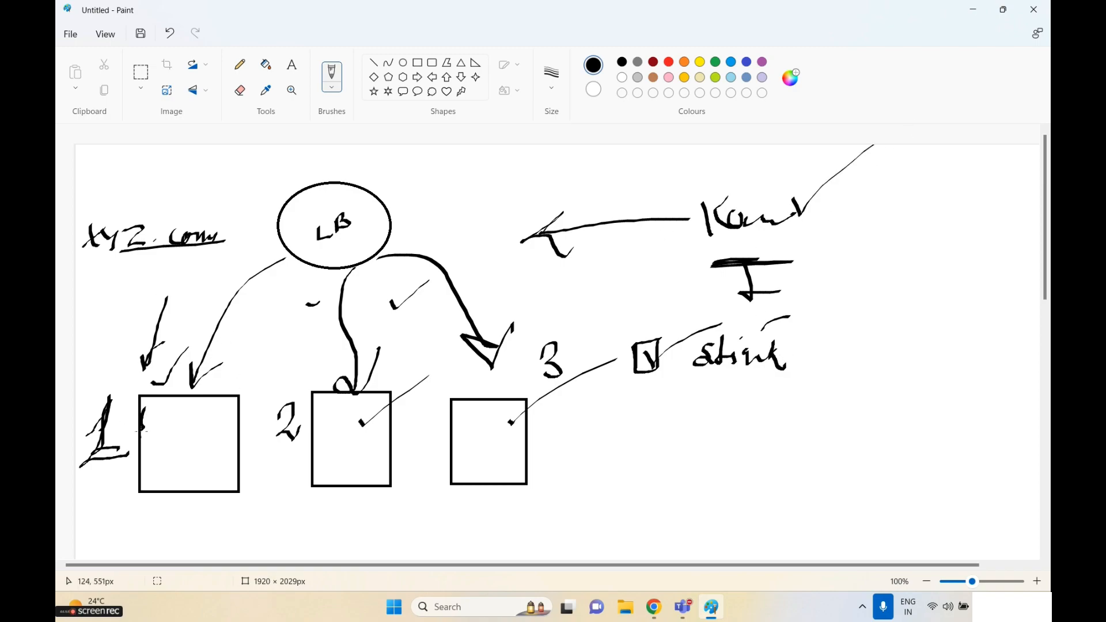
mouse_move(140, 411)
mouse_down()
mouse_move(132, 418)
mouse_move(166, 429)
mouse_up()
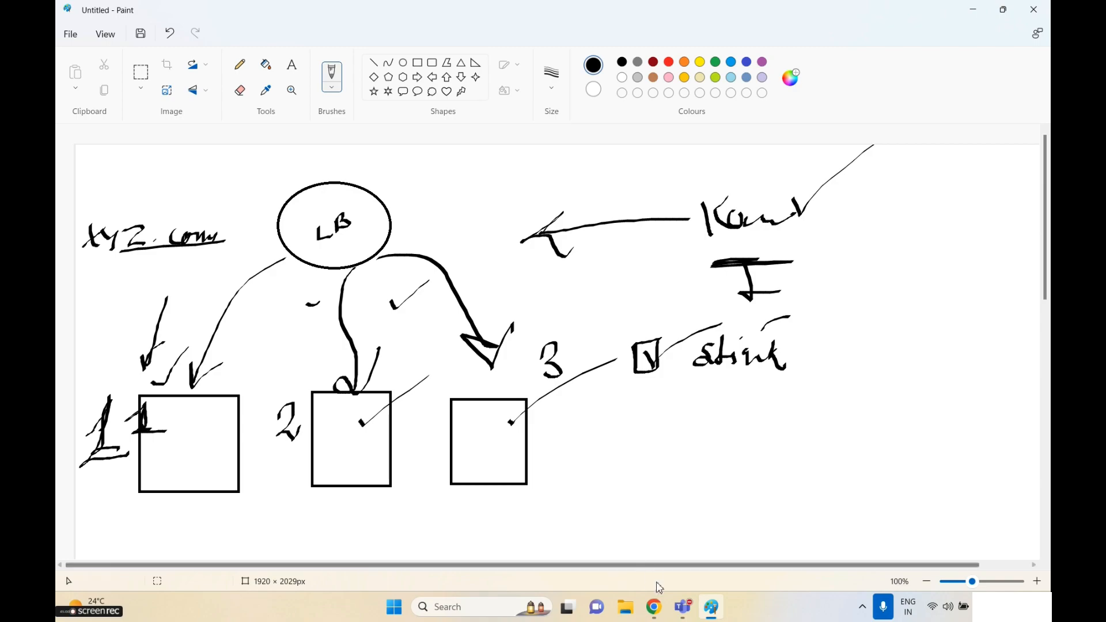
- Switch to Chrome, leave the demo2 attribute editor, look over the group's attributes and return to the target groups list
click(654, 607)
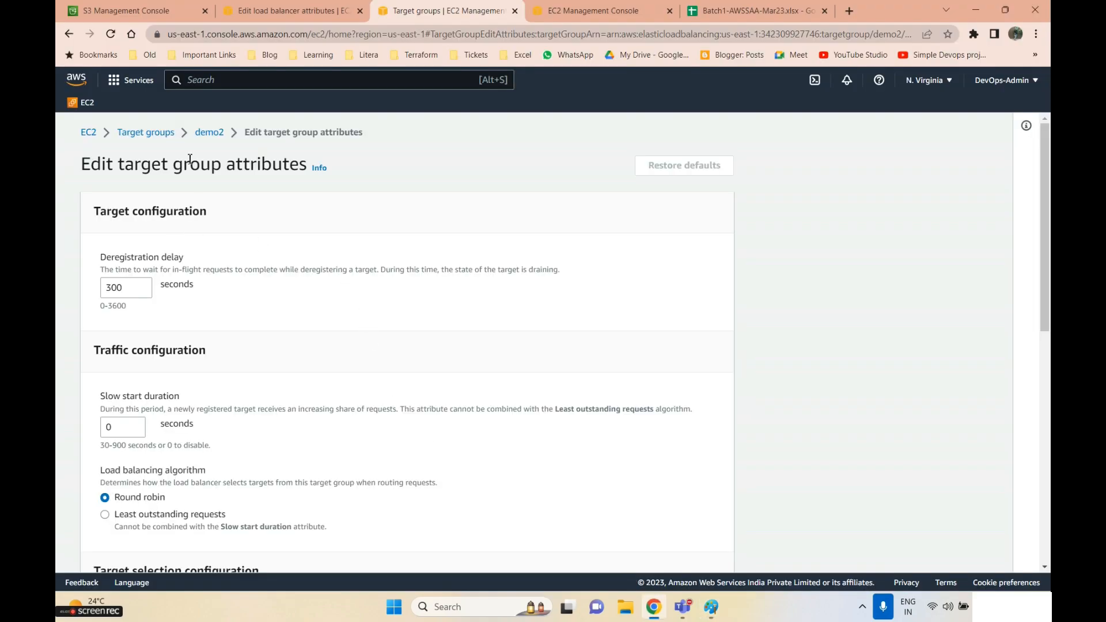
click(210, 132)
scroll(342, 317, down, 5)
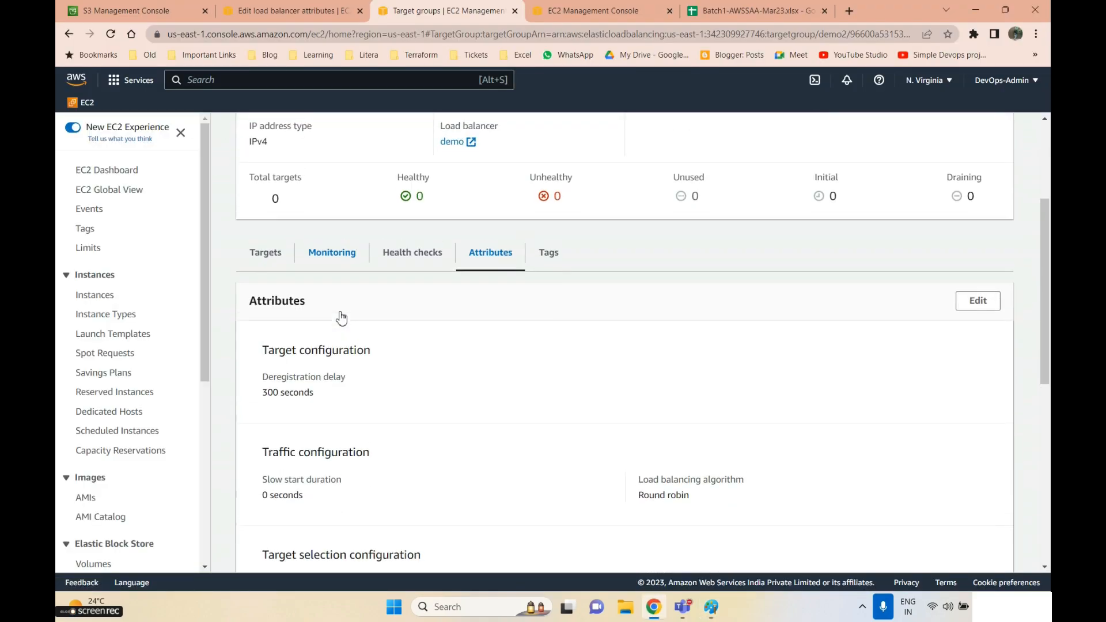
scroll(342, 317, up, 3)
click(300, 133)
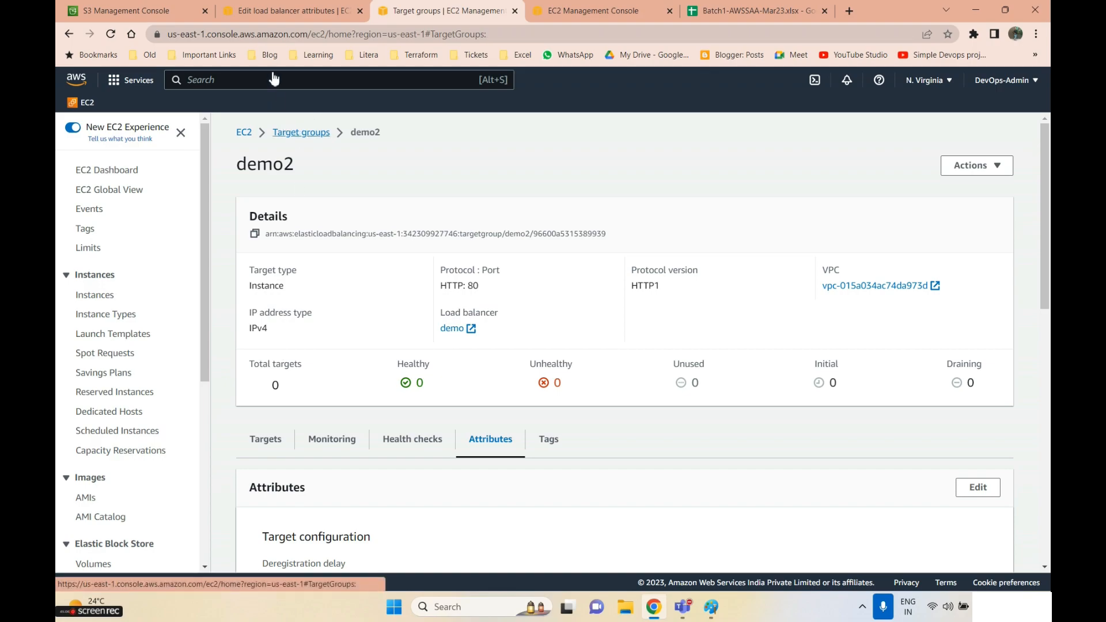
- Leave the load balancer attribute editor and look through the demo load balancer's details page
click(288, 11)
scroll(151, 288, up, 10)
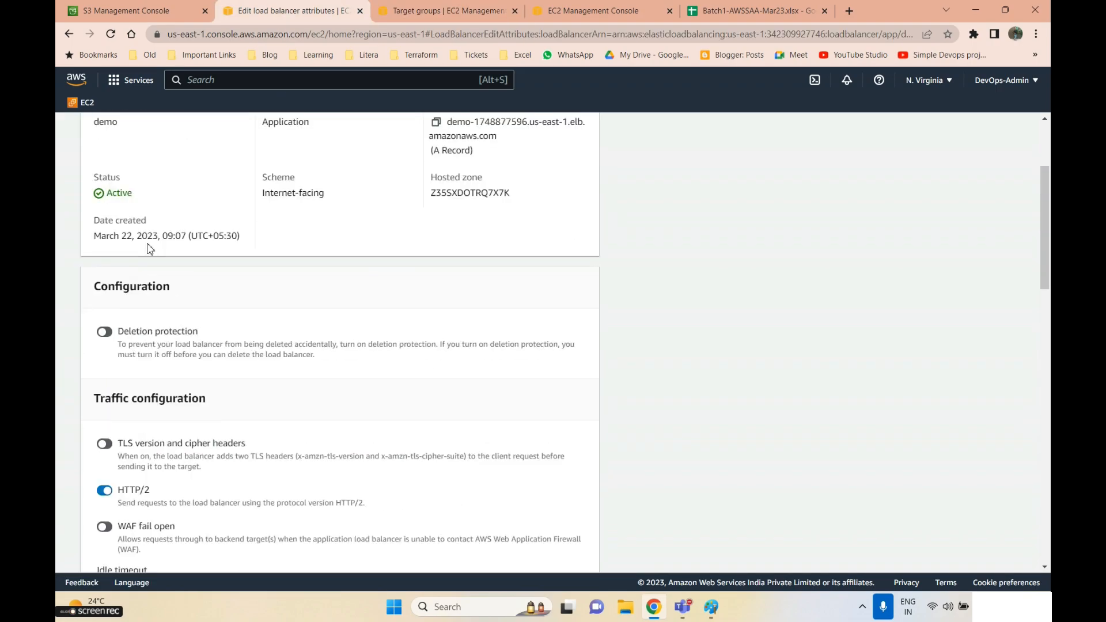
scroll(151, 249, up, 4)
click(211, 140)
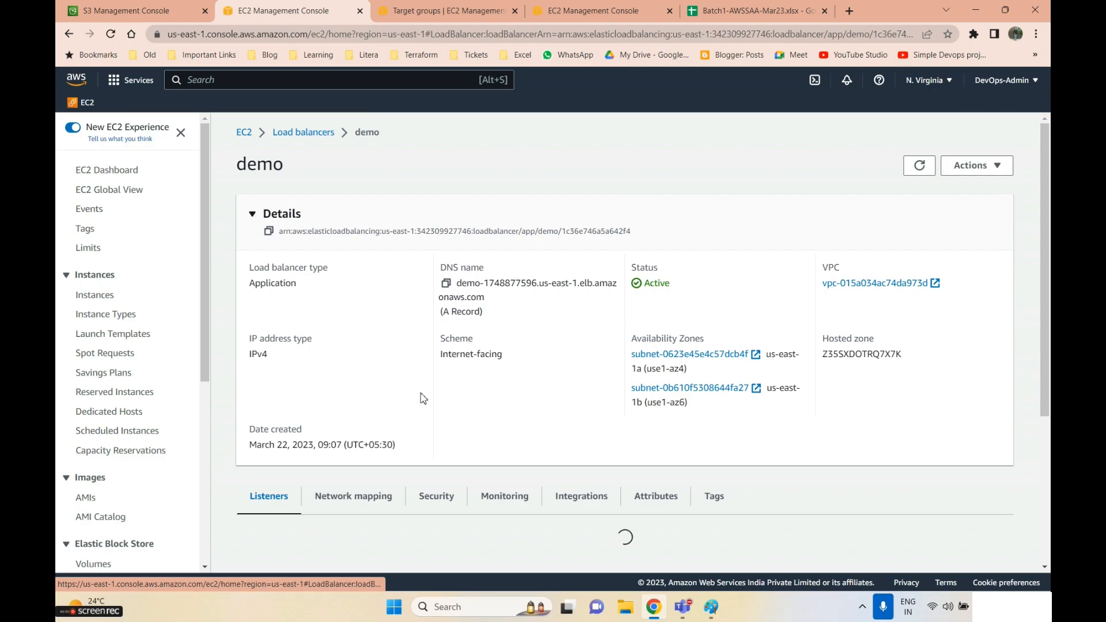
scroll(423, 398, down, 3)
scroll(432, 455, up, 6)
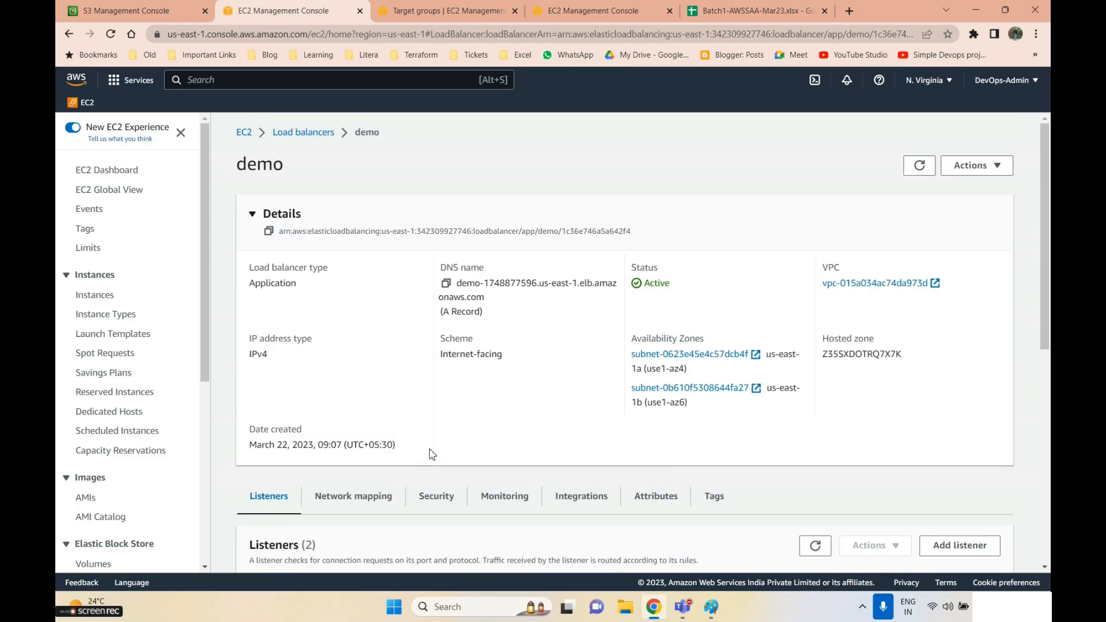
- Glance at the Paint diagram, check the demo load balancer's listeners in Chrome and return to the load balancers list
click(710, 607)
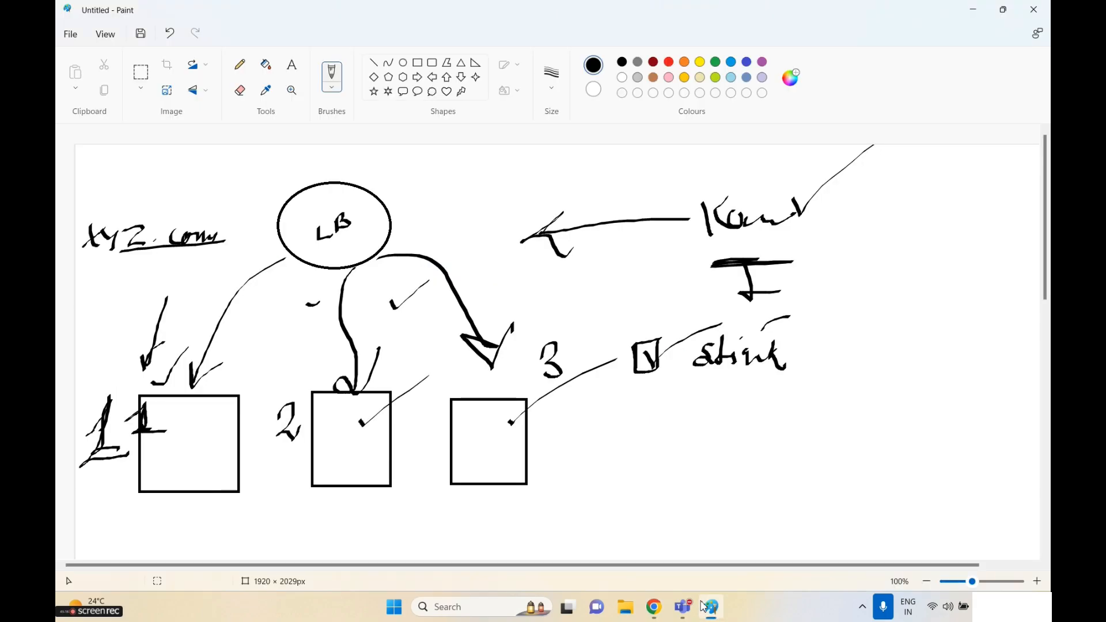
click(706, 607)
scroll(348, 443, down, 3)
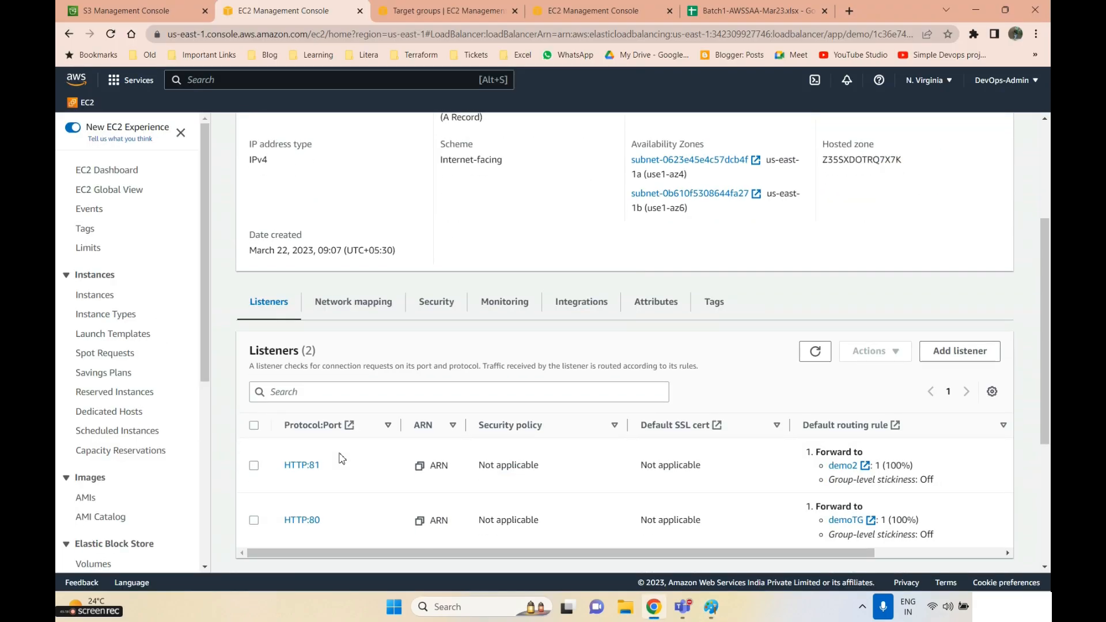
scroll(331, 431, up, 4)
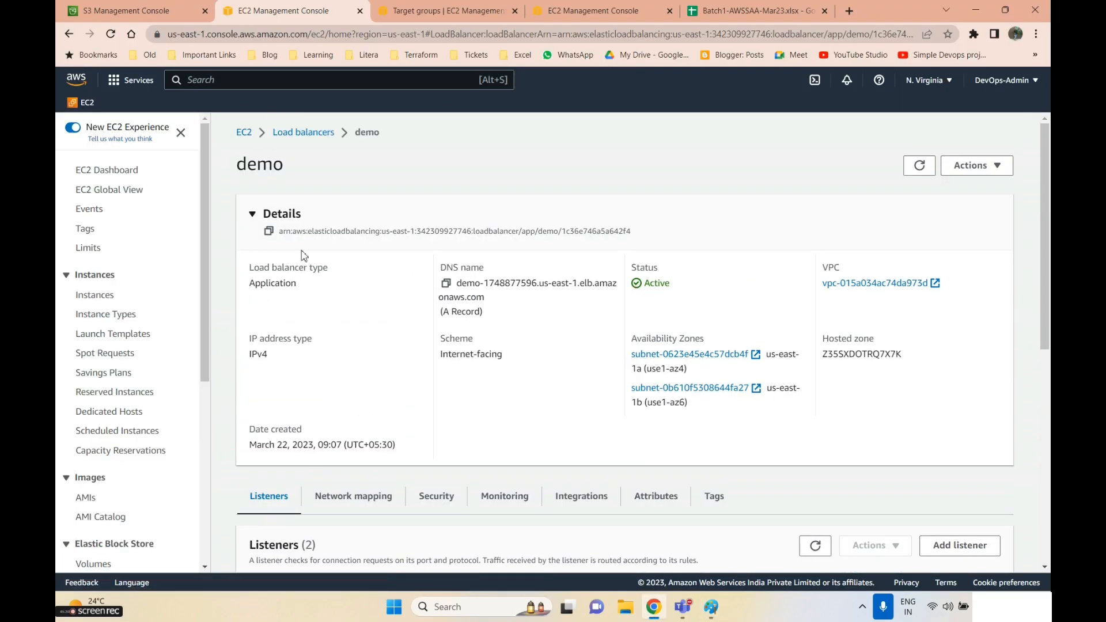
click(301, 137)
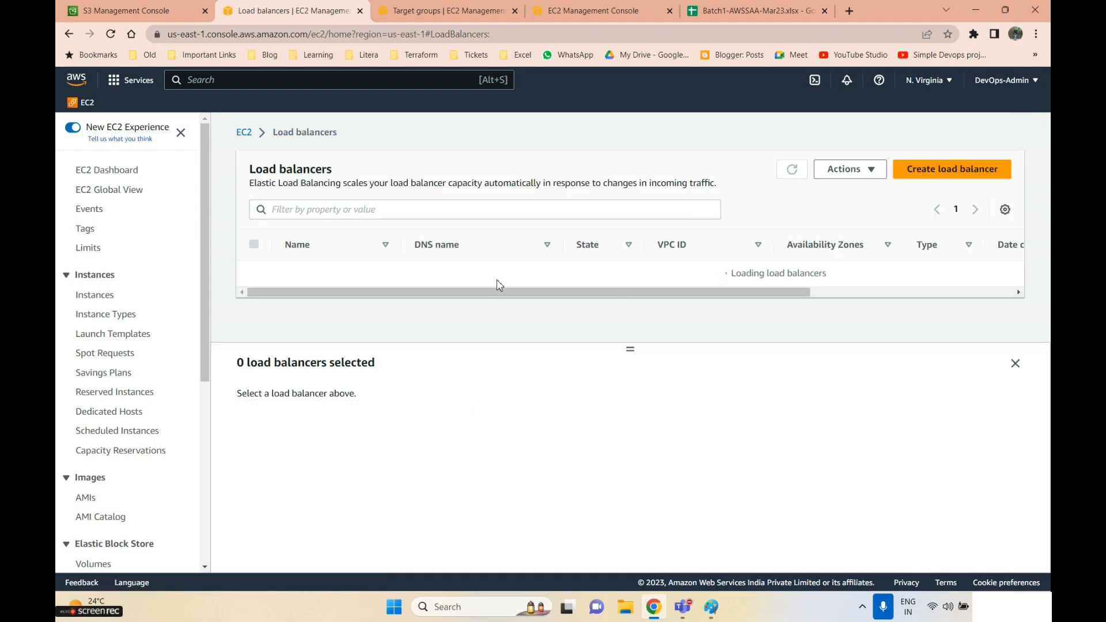
- Open the demo2 target group and check its details and available actions for a stickiness option
click(429, 10)
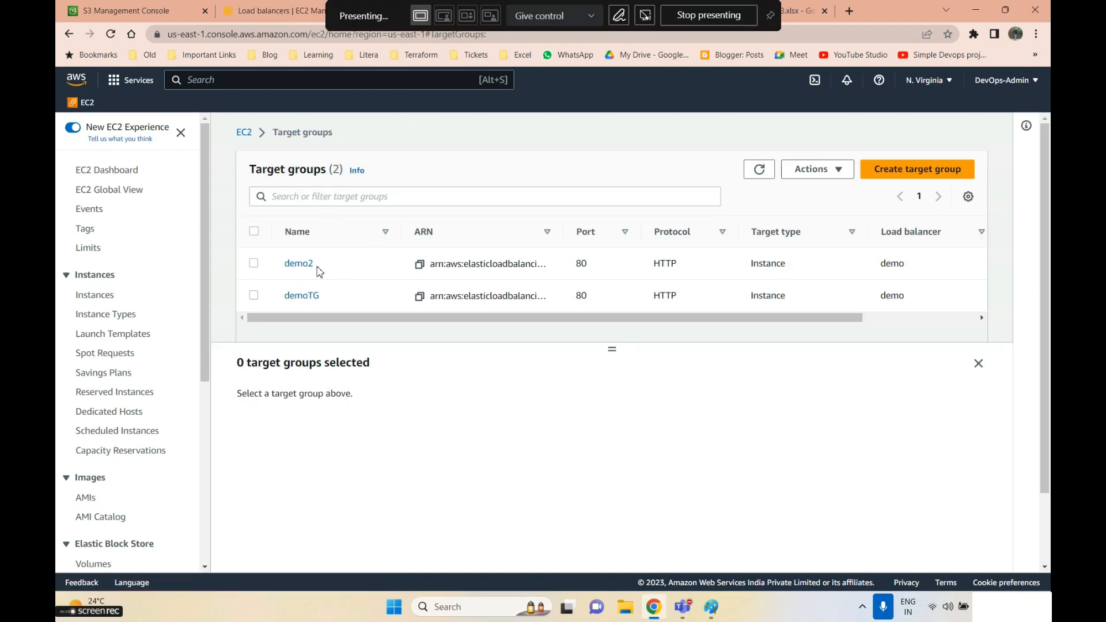
click(299, 266)
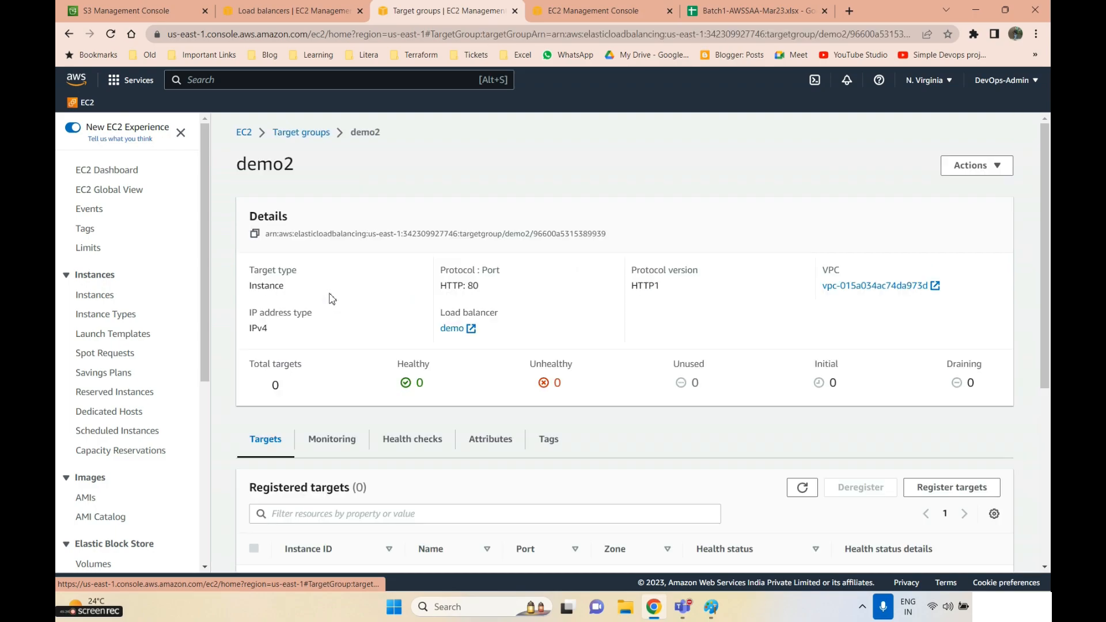
scroll(659, 348, down, 4)
scroll(658, 347, up, 3)
scroll(890, 205, up, 2)
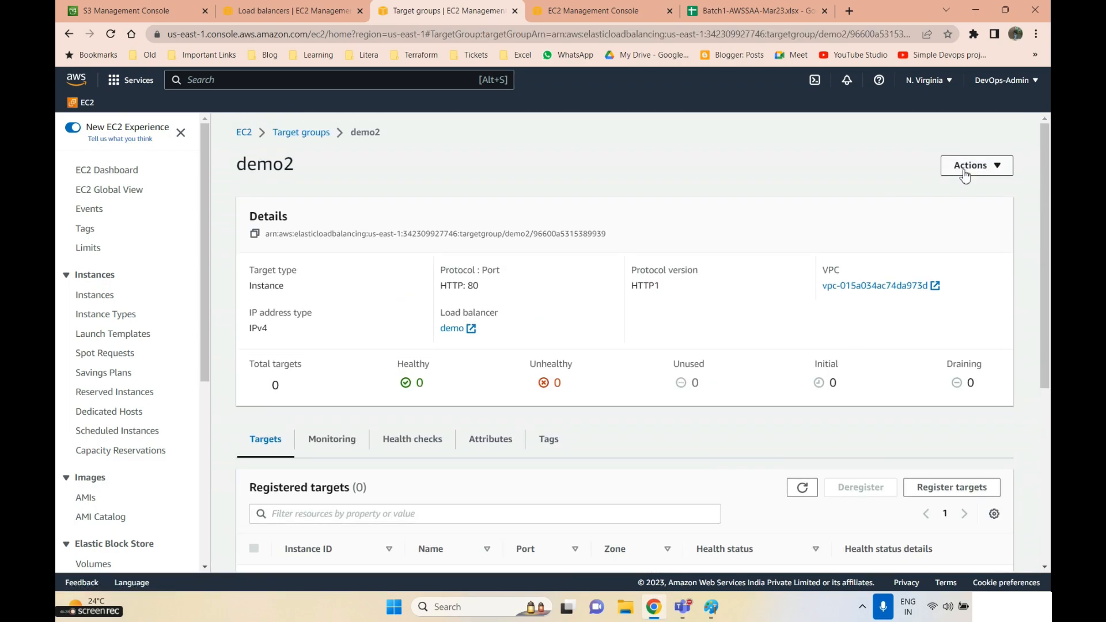
click(975, 166)
click(612, 209)
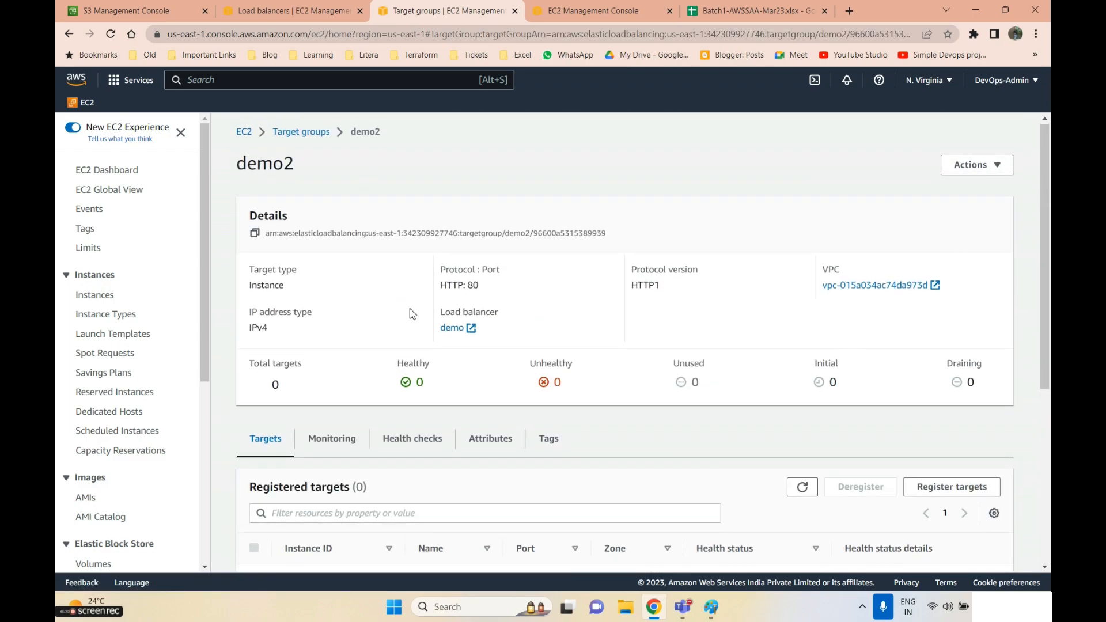
- Open the demo2 target group's attributes for editing and locate the Stickiness setting under target selection configuration
scroll(372, 179, down, 3)
click(344, 247)
click(410, 248)
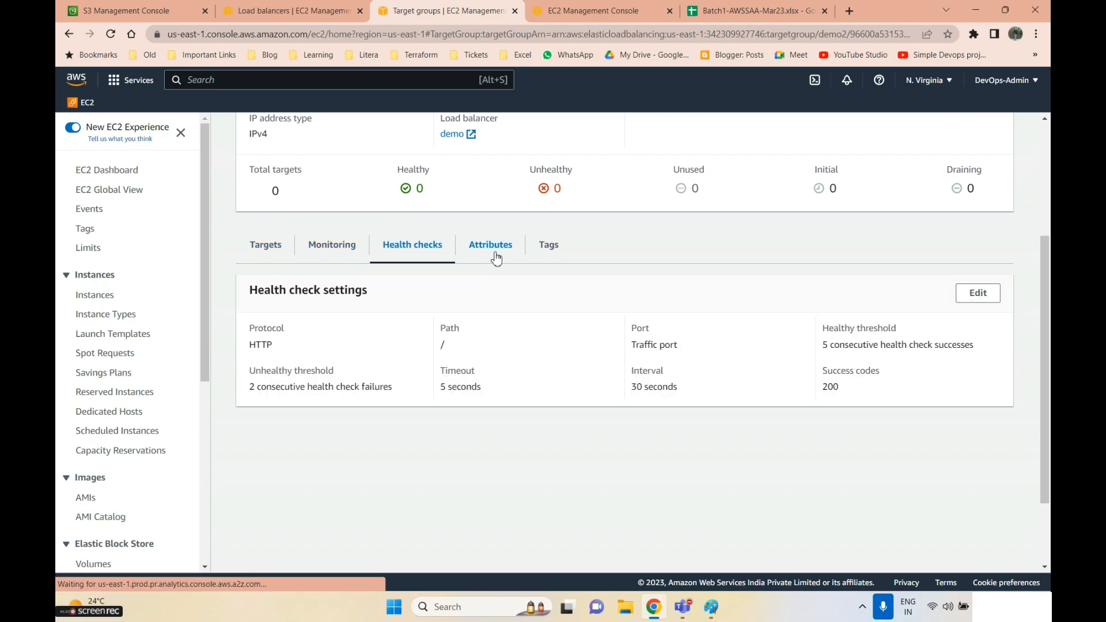
click(493, 253)
scroll(504, 408, down, 3)
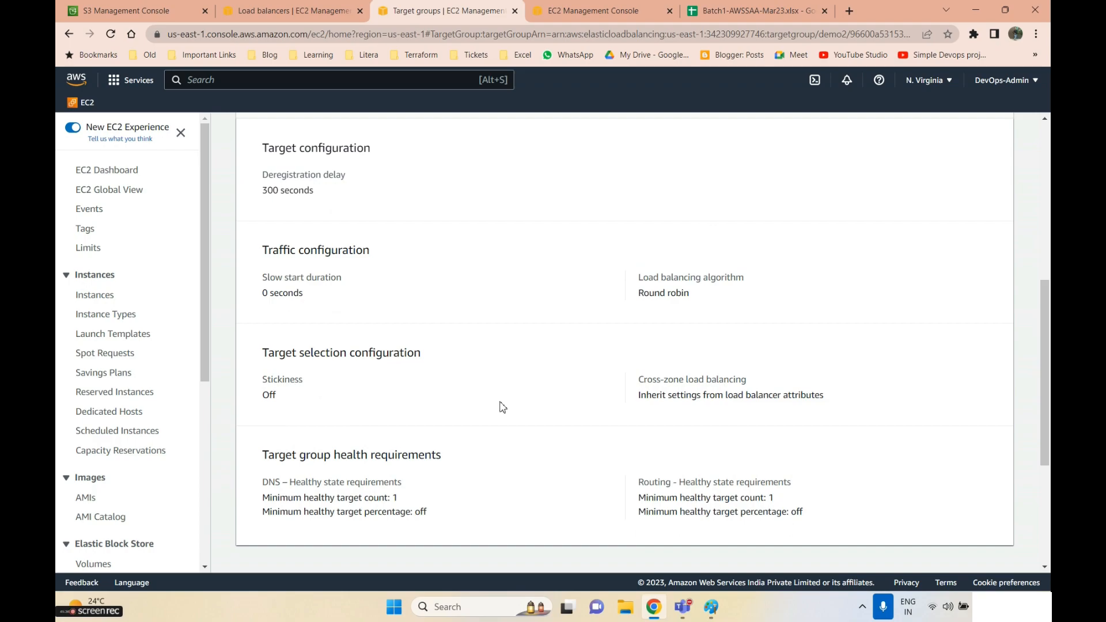
scroll(894, 273, up, 2)
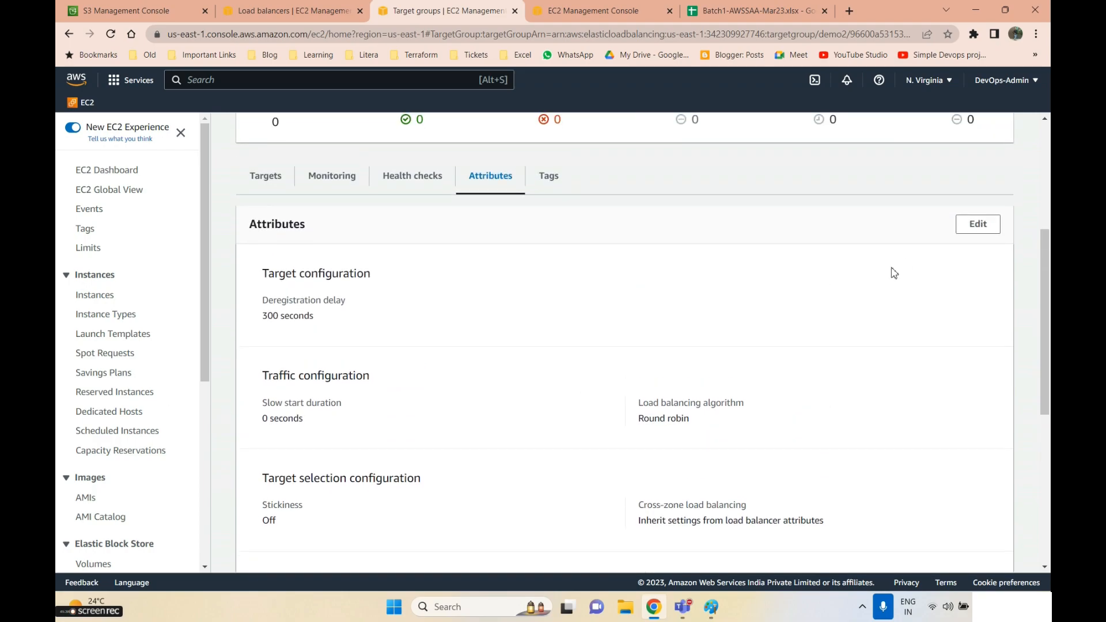
click(978, 224)
scroll(308, 405, down, 3)
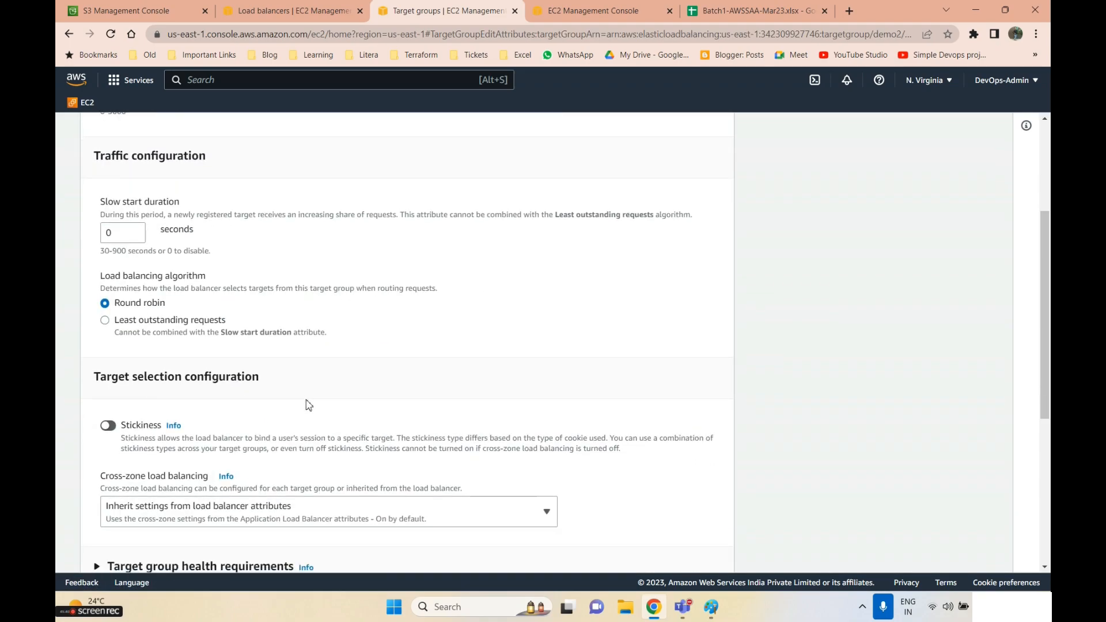
- Look over the traffic and target selection settings of the demo2 target group and turn on Stickiness
scroll(276, 409, down, 5)
scroll(242, 412, up, 5)
scroll(99, 391, down, 2)
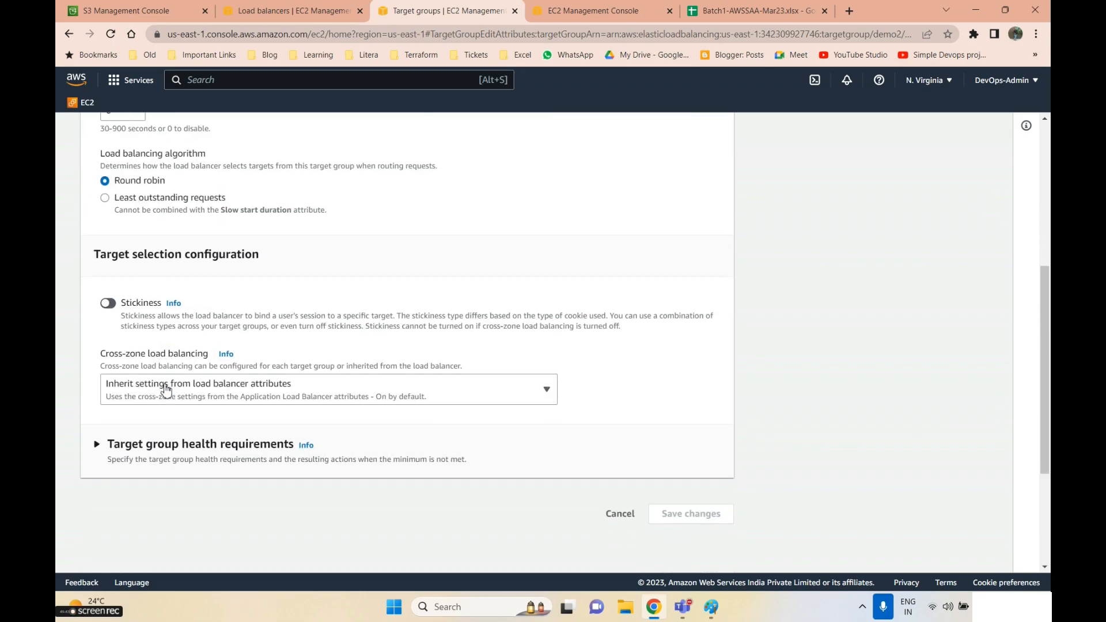
scroll(101, 445, up, 3)
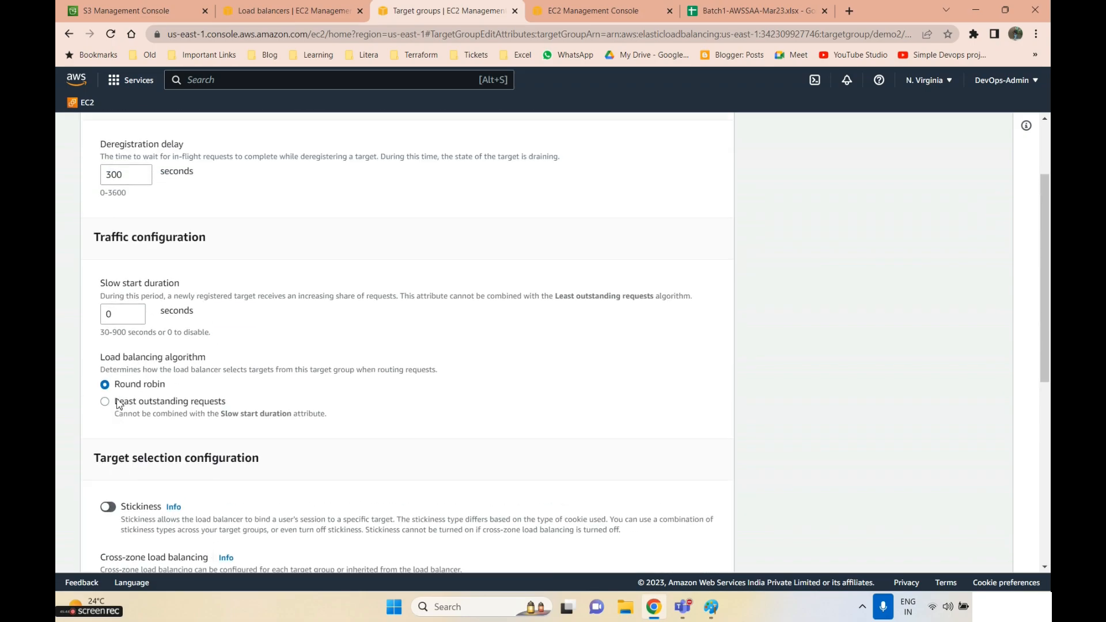
scroll(118, 404, up, 2)
scroll(128, 363, down, 5)
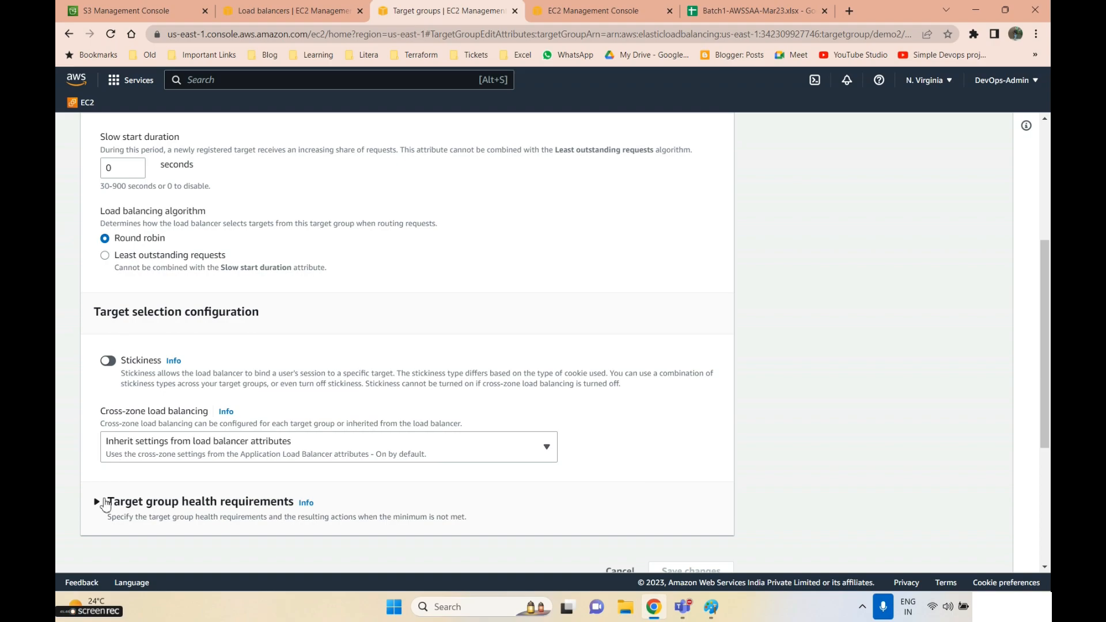
click(108, 362)
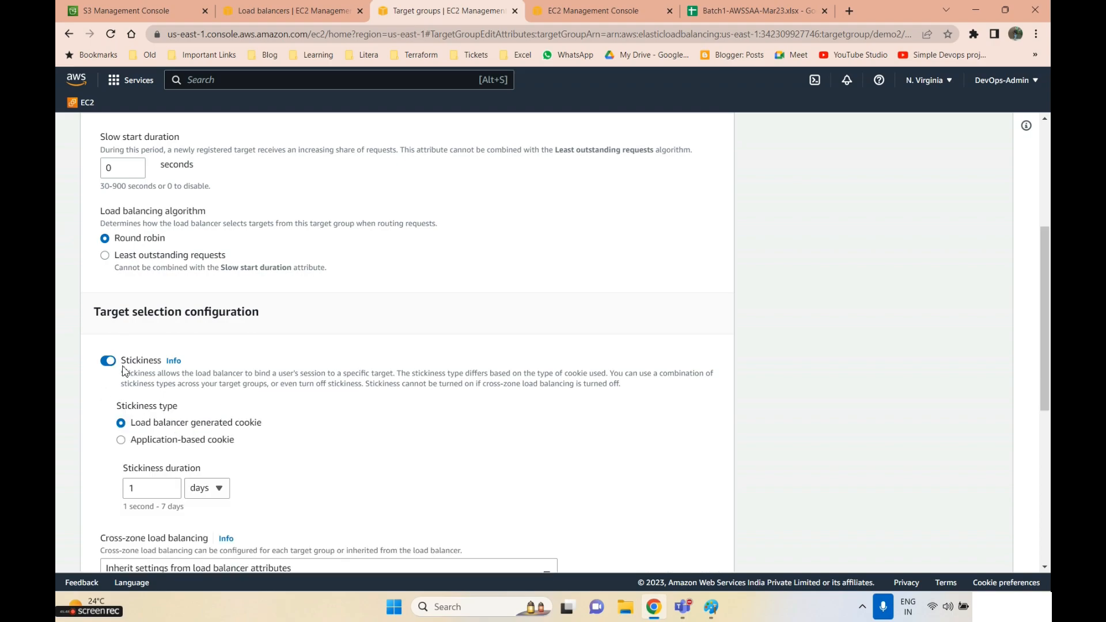
scroll(173, 403, down, 2)
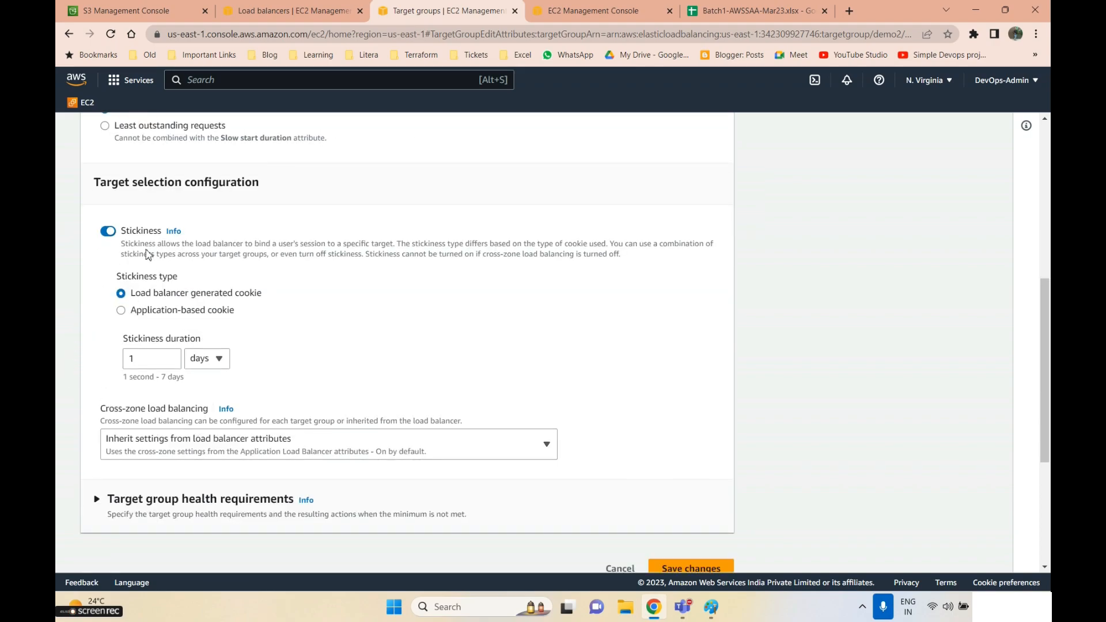
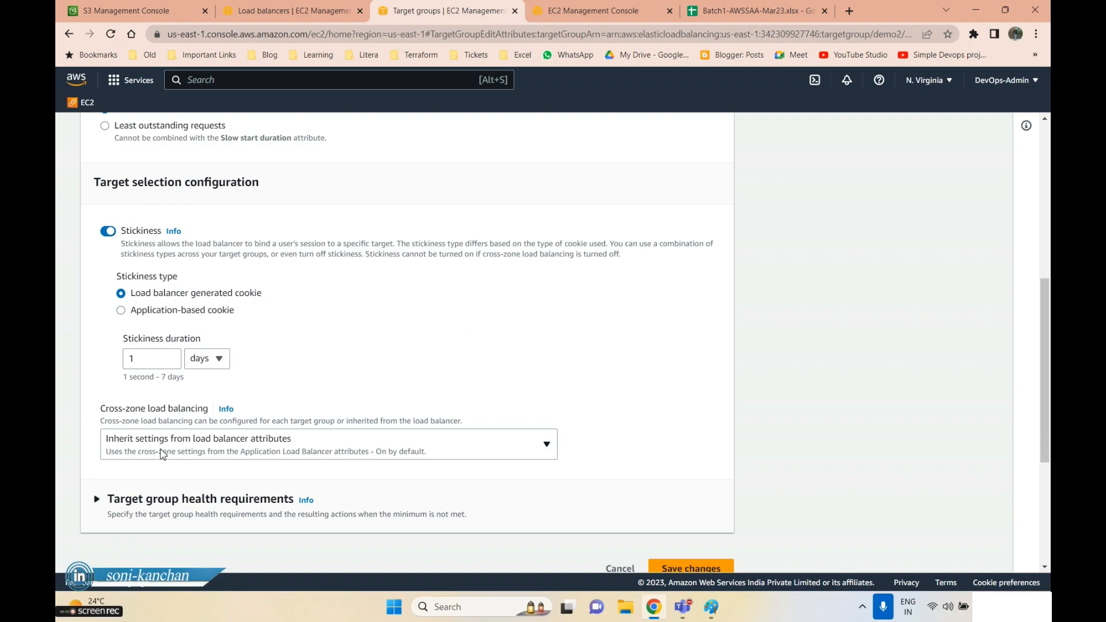
- Check the cross-zone load balancing choices and compare the application-based and load balancer generated cookie stickiness types
click(130, 447)
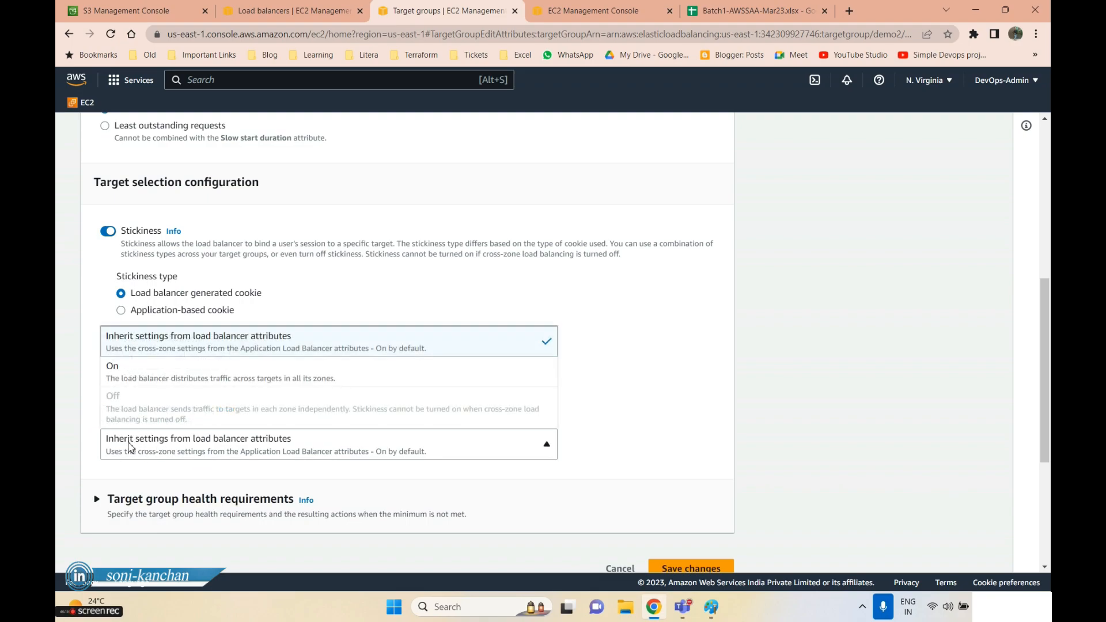
click(348, 301)
drag(118, 277, 275, 300)
click(167, 309)
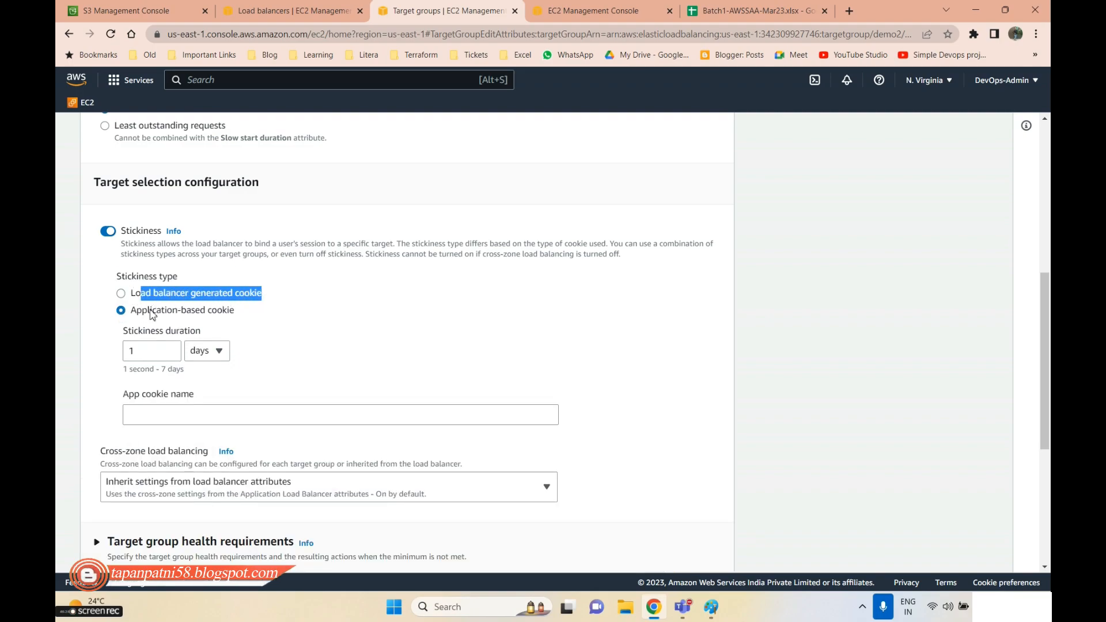
click(121, 293)
mouse_move(149, 311)
mouse_down()
mouse_move(321, 314)
mouse_move(329, 299)
mouse_move(141, 296)
mouse_up()
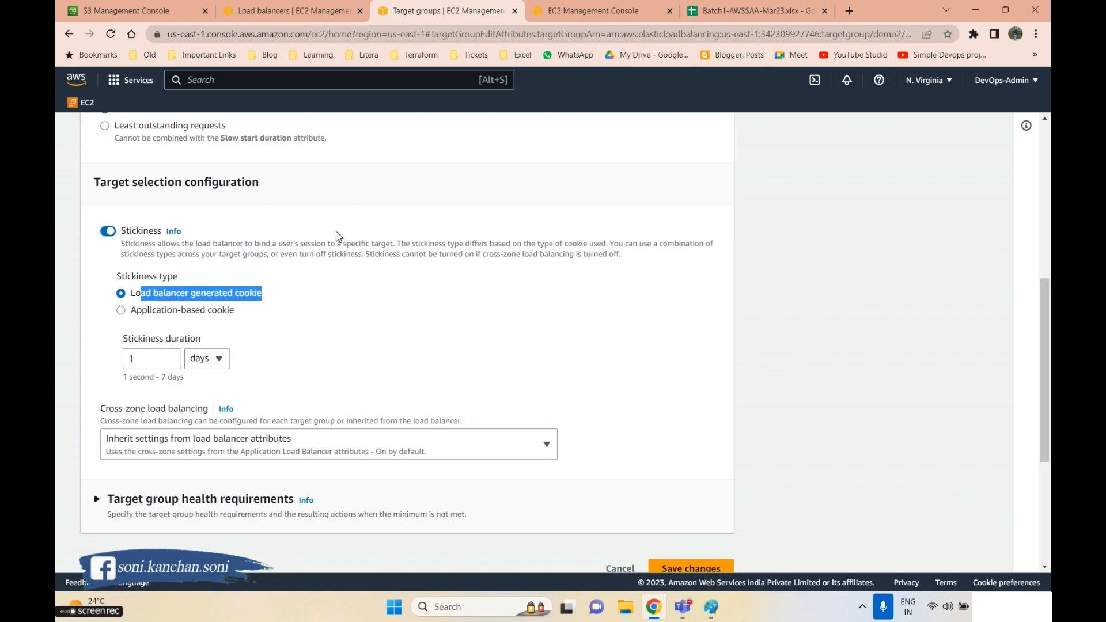
- Keep the load balancer generated cookie as stickiness type, check the duration units and set the stickiness duration to 2 days
click(245, 311)
drag(245, 311, 114, 344)
click(121, 294)
click(206, 360)
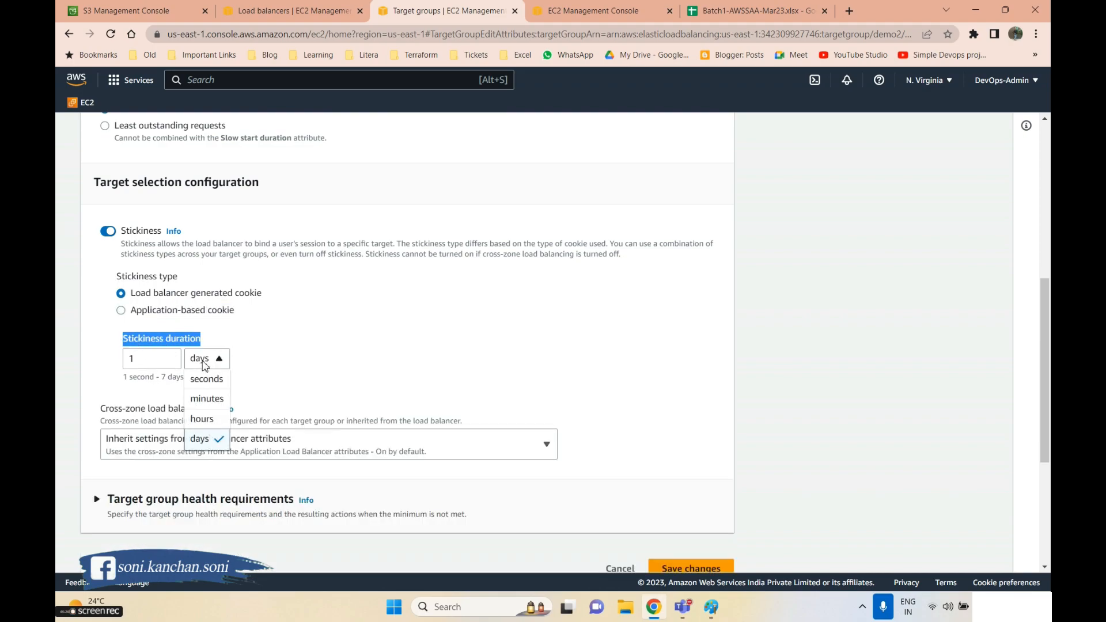
drag(171, 359, 187, 380)
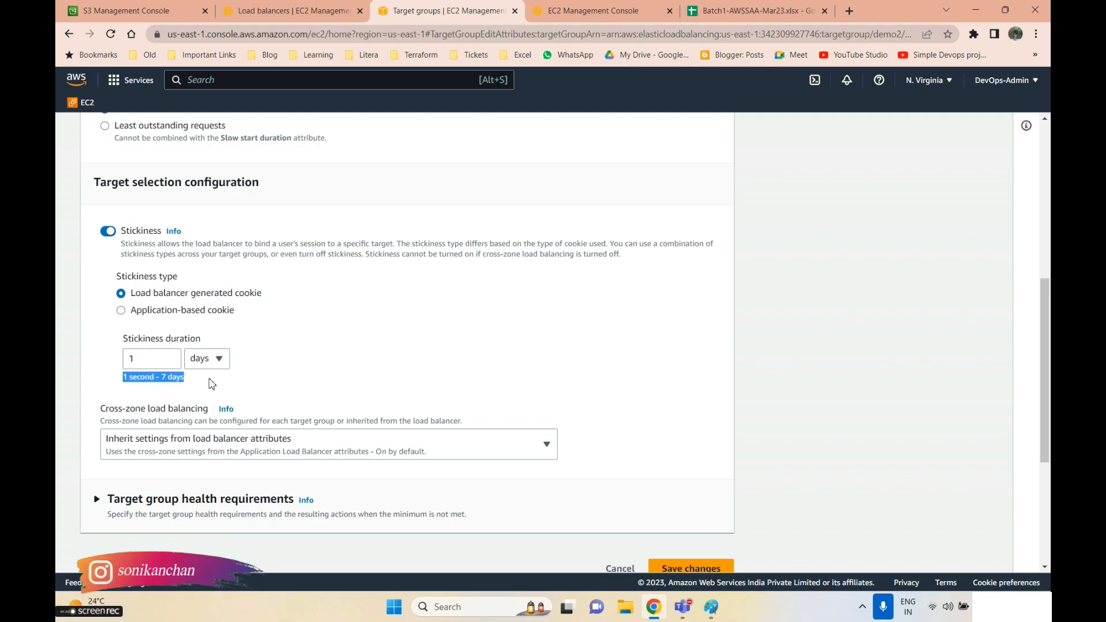
click(171, 361)
drag(167, 380, 106, 381)
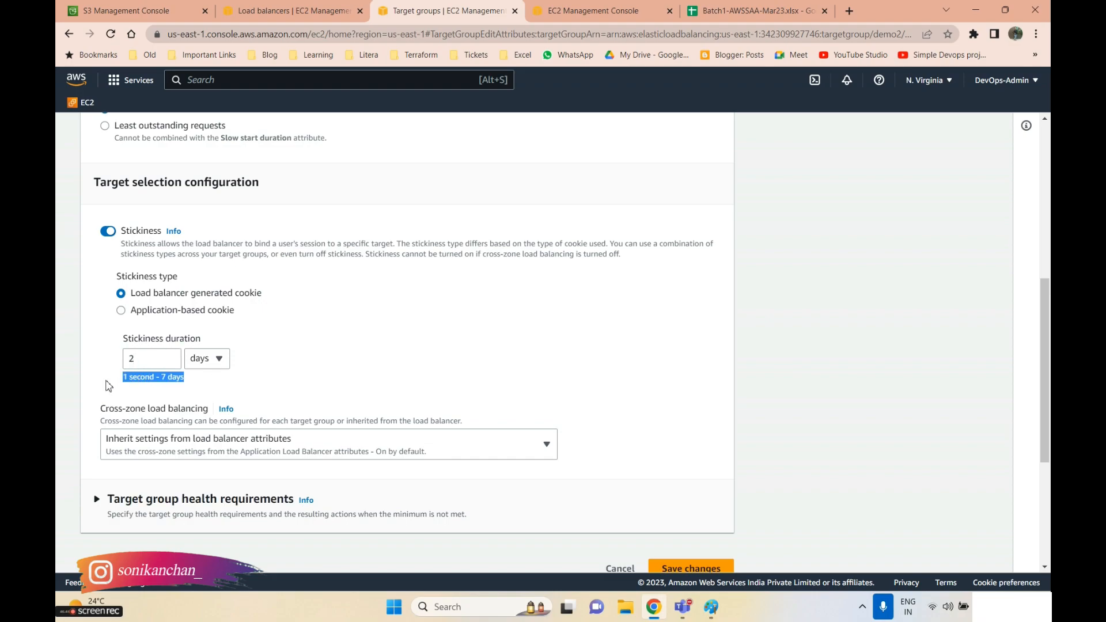
- Switch to Paint and mark the three target boxes with check marks, adding a note under xyz.com and an arrow to the first box
click(712, 607)
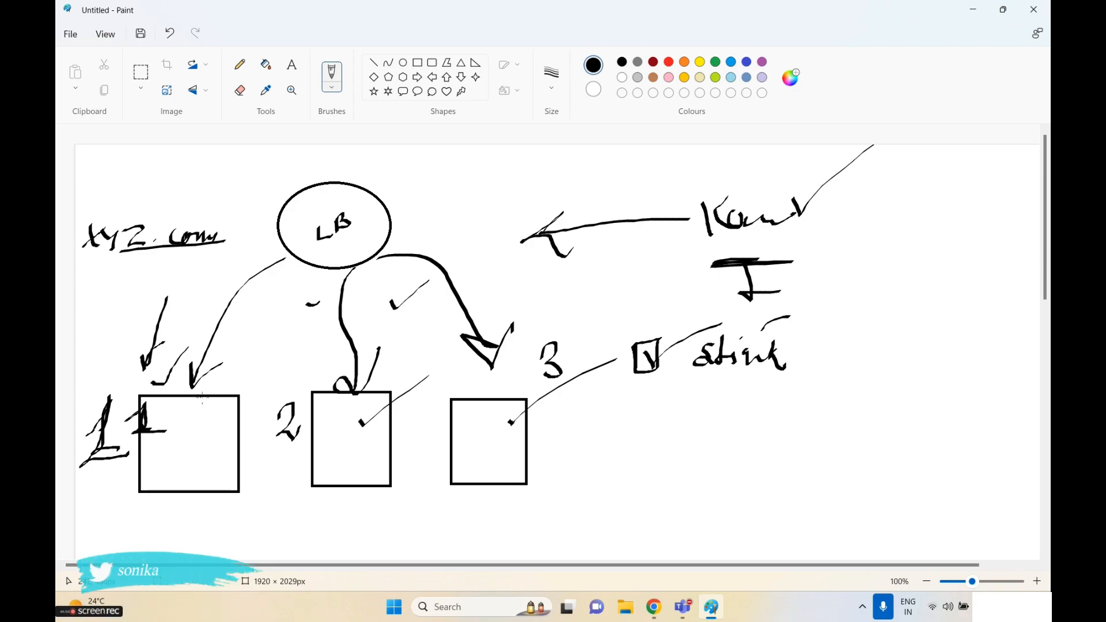
drag(202, 398, 295, 324)
mouse_move(105, 258)
mouse_down()
mouse_move(117, 300)
mouse_move(199, 259)
mouse_up()
mouse_move(171, 327)
mouse_down()
mouse_move(212, 386)
mouse_move(252, 367)
mouse_up()
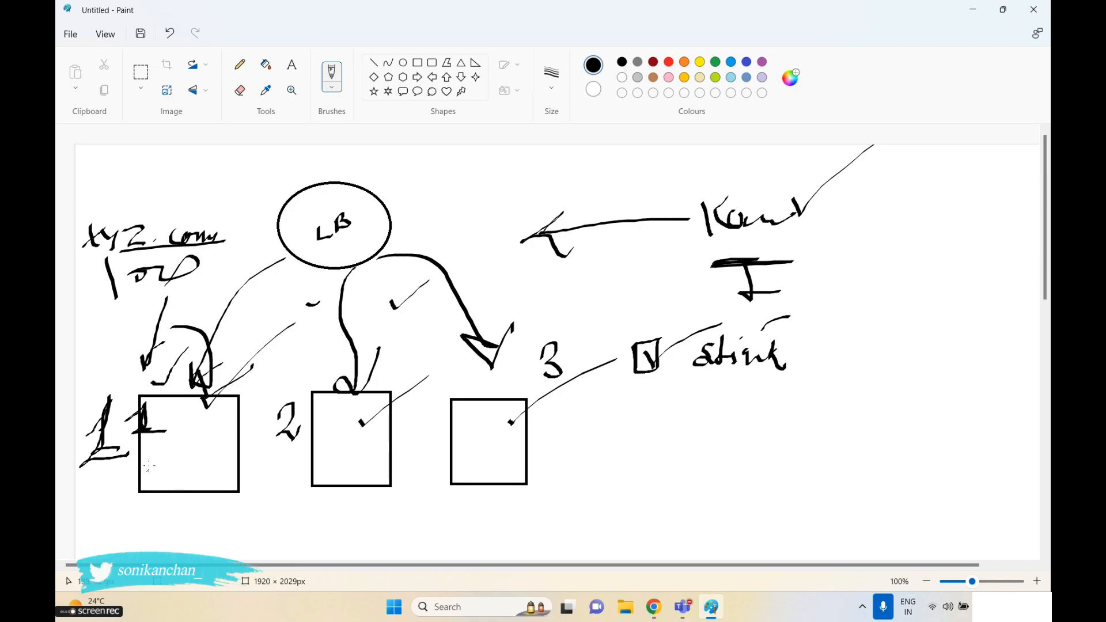
drag(149, 466, 249, 419)
mouse_move(377, 438)
mouse_down()
mouse_move(432, 406)
mouse_move(593, 370)
mouse_up()
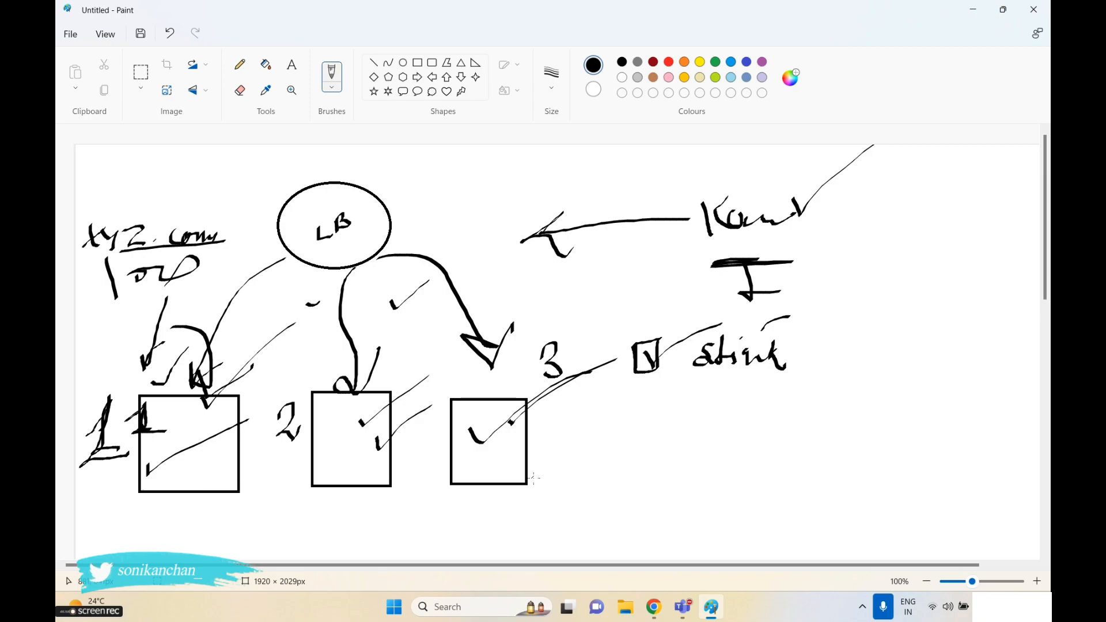
- Return to Chrome and review the unit choices for the stickiness duration, leaving it in days
key(alt+Tab)
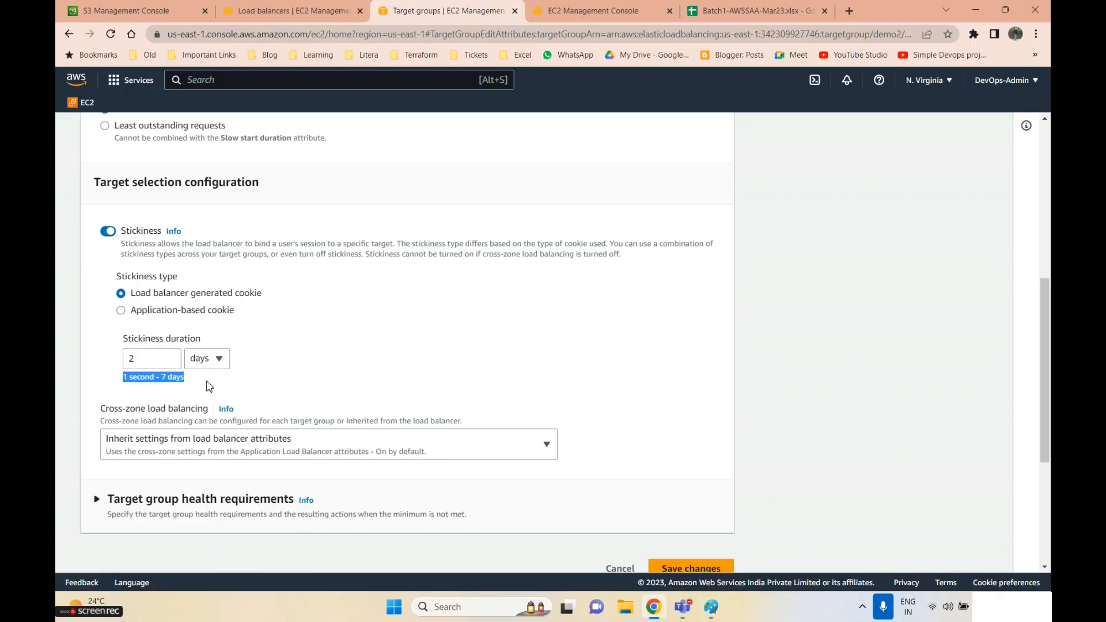
click(209, 387)
click(205, 360)
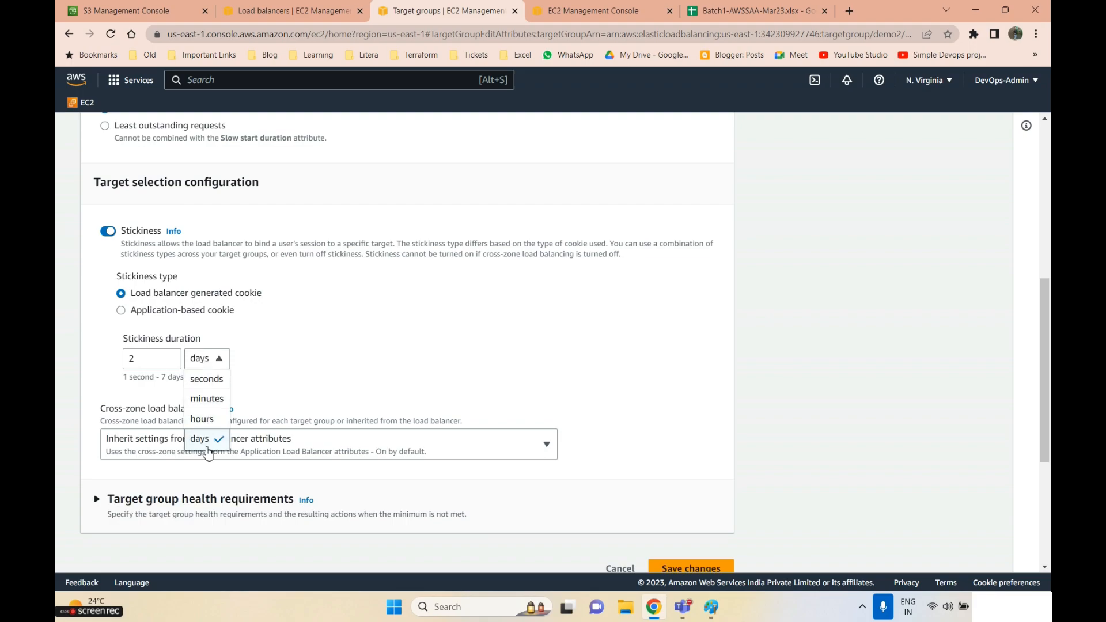
click(108, 381)
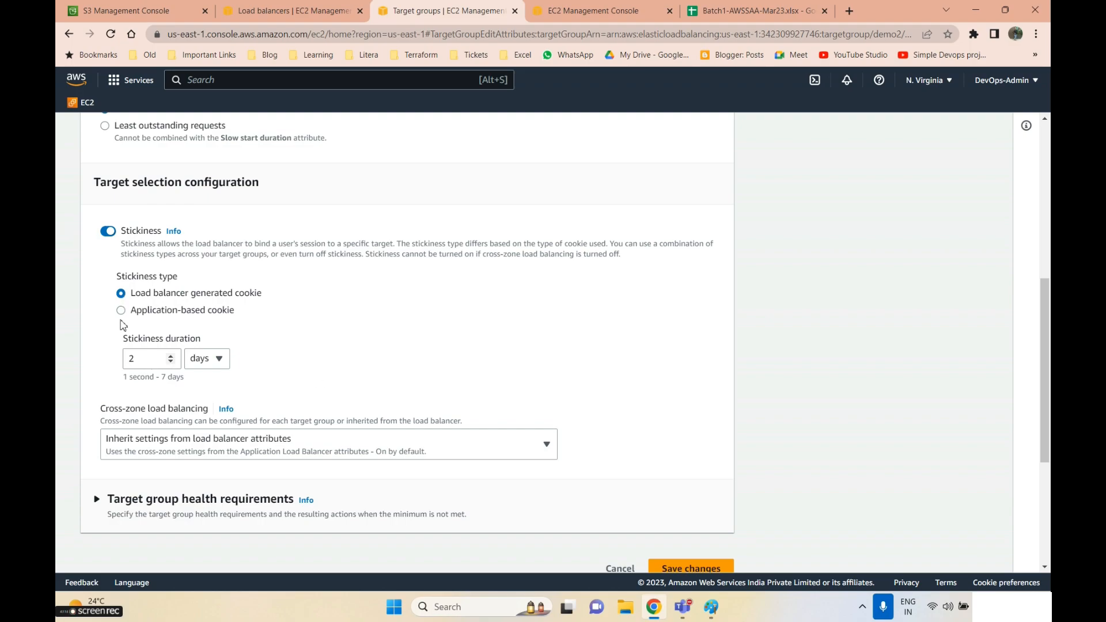
- Switch to Paint and draw a long, flat rectangle on a blank area of the canvas
click(712, 608)
key(ctrl+a)
key(Delete)
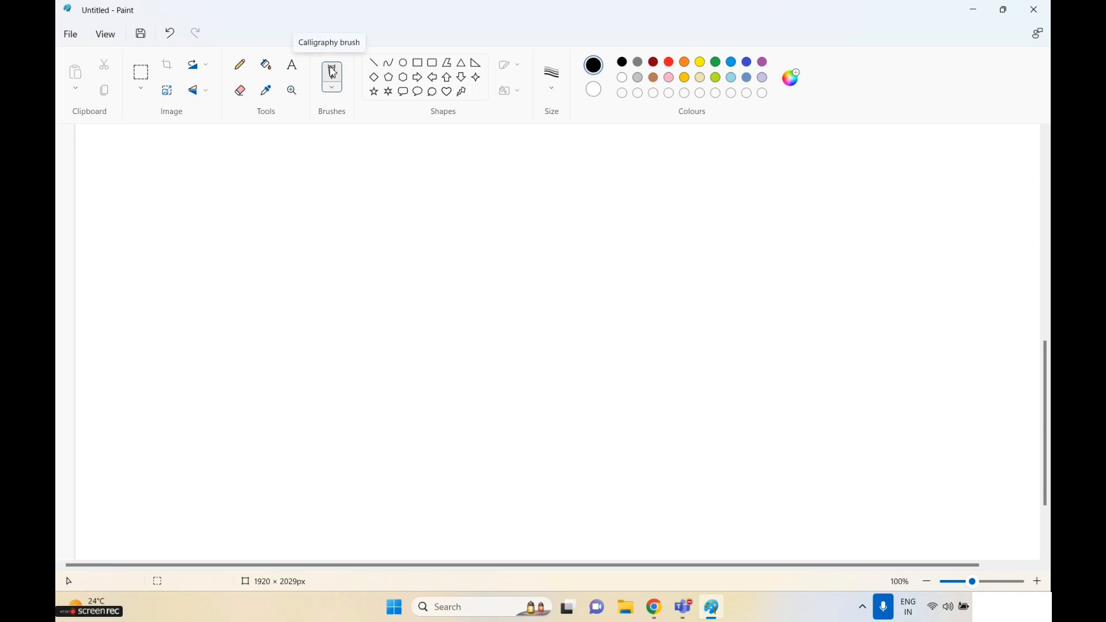
click(418, 62)
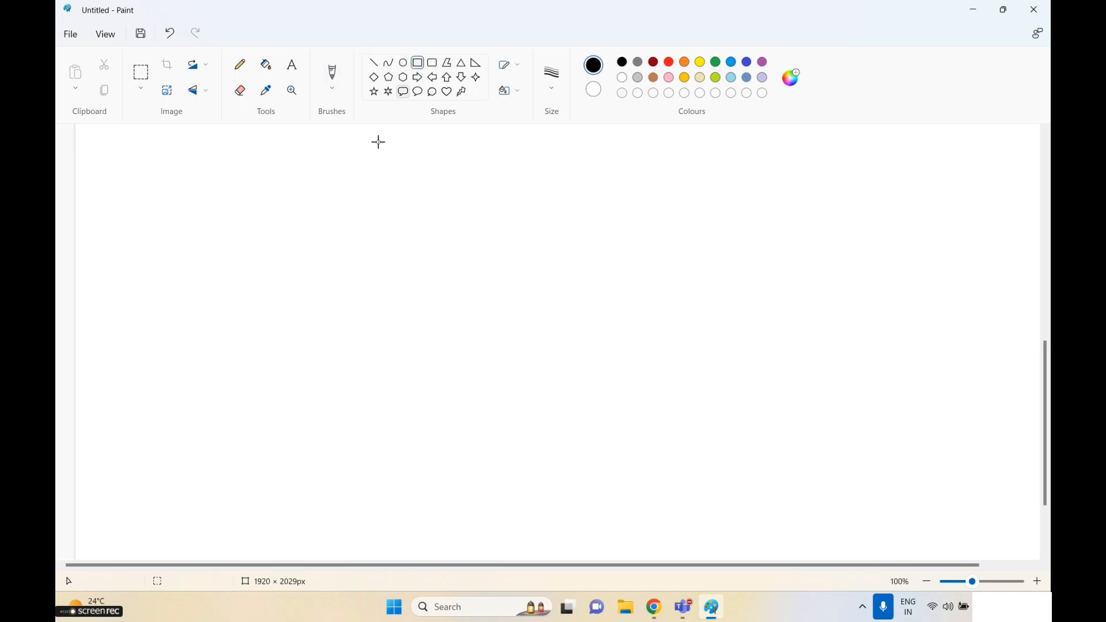
drag(206, 182, 383, 212)
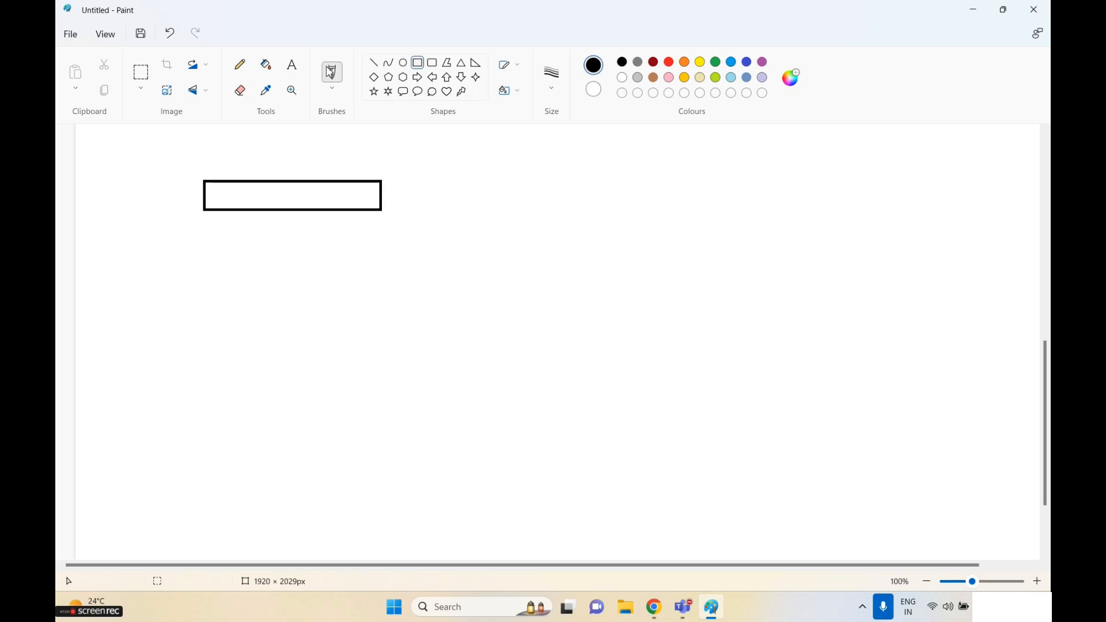
- Brush an upward arrow below the rectangle and handwrite the labels "1st" and "10 sec" beside it
click(333, 88)
click(363, 142)
mouse_move(316, 370)
mouse_down()
mouse_move(299, 254)
mouse_move(309, 271)
mouse_up()
drag(165, 302, 177, 327)
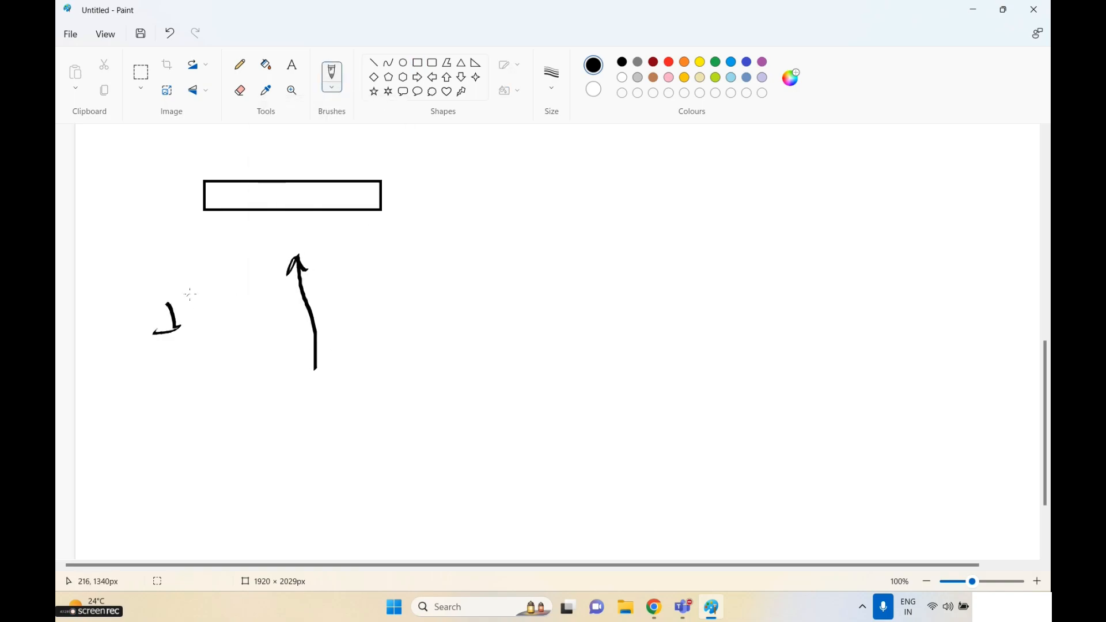
mouse_move(215, 280)
mouse_down()
mouse_move(203, 303)
mouse_move(235, 293)
mouse_move(182, 307)
mouse_move(231, 324)
mouse_up()
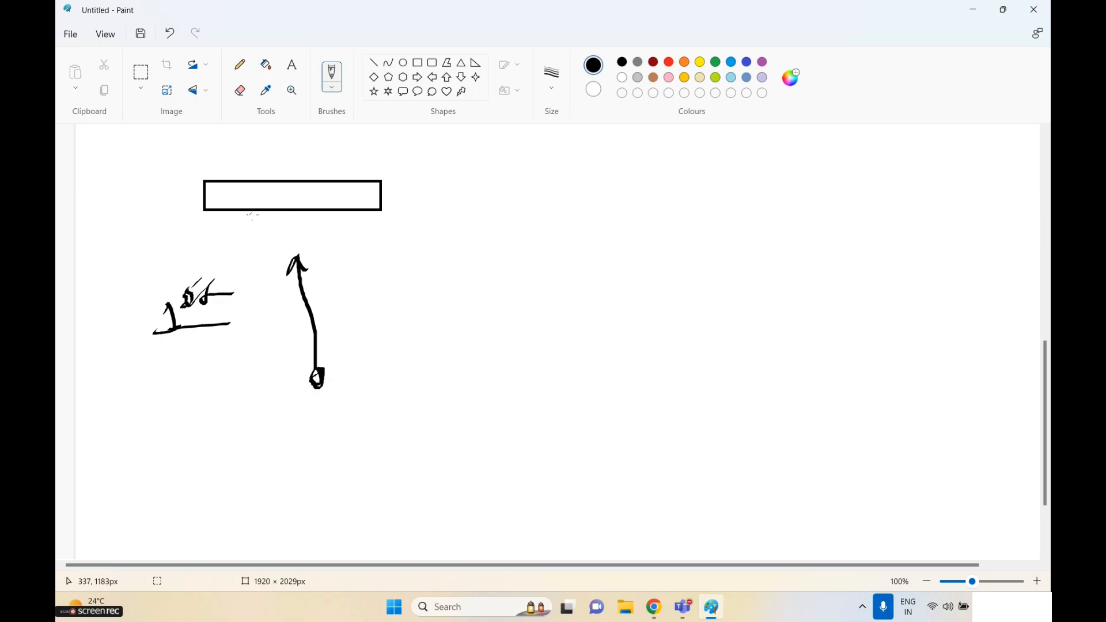
mouse_move(220, 258)
mouse_down()
mouse_move(253, 236)
mouse_move(315, 244)
mouse_up()
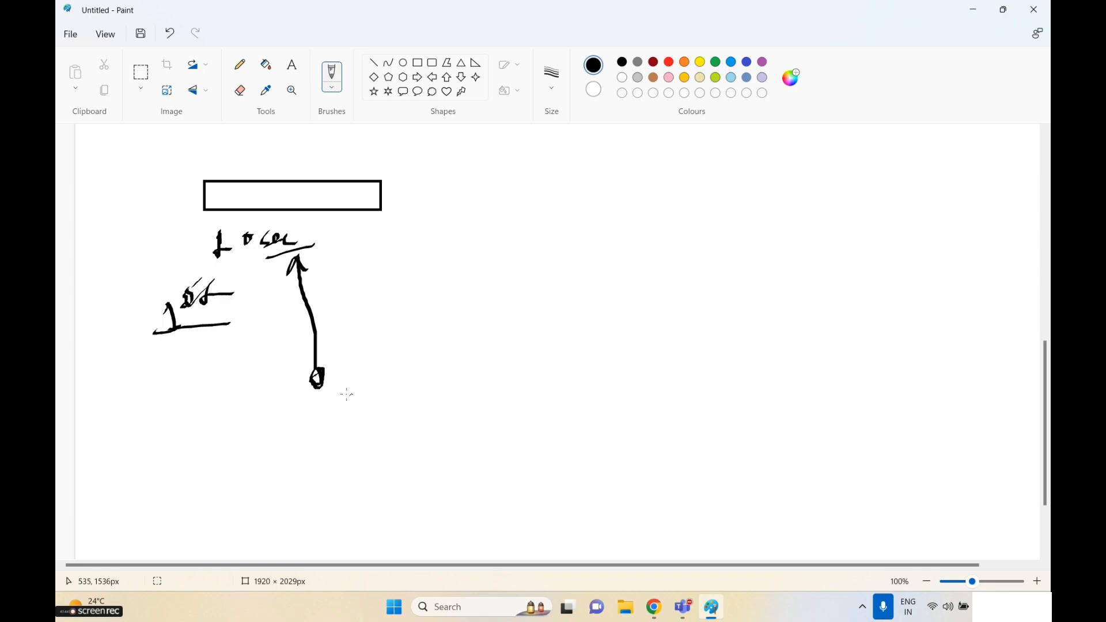
- Add curved arrows with time labels in seconds below the rectangle, and mark it "LB" with a small box on top
mouse_move(386, 389)
mouse_down()
mouse_move(345, 305)
mouse_move(427, 308)
mouse_move(411, 346)
mouse_move(464, 335)
mouse_up()
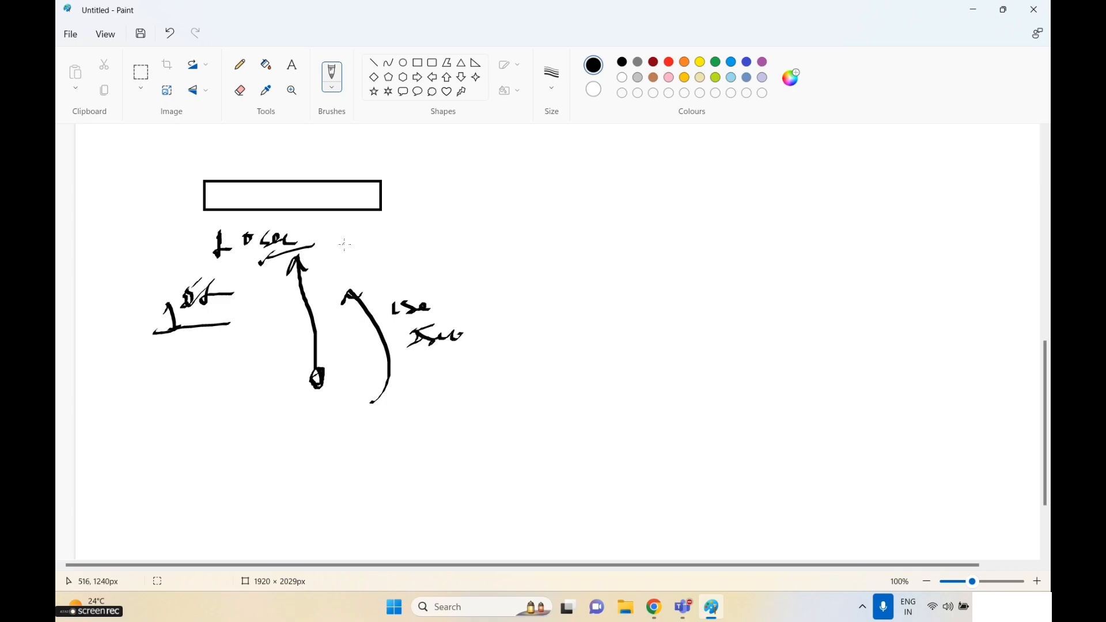
mouse_move(344, 245)
mouse_down()
mouse_move(423, 278)
mouse_move(442, 249)
mouse_up()
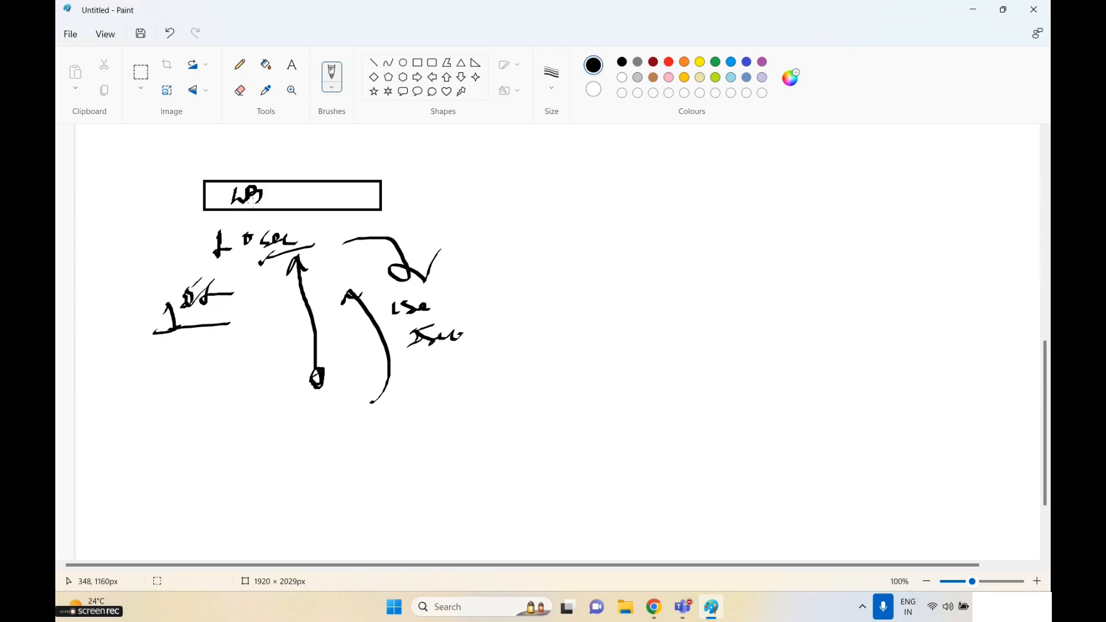
mouse_move(254, 198)
mouse_down()
mouse_move(334, 145)
mouse_move(314, 180)
mouse_move(277, 186)
mouse_up()
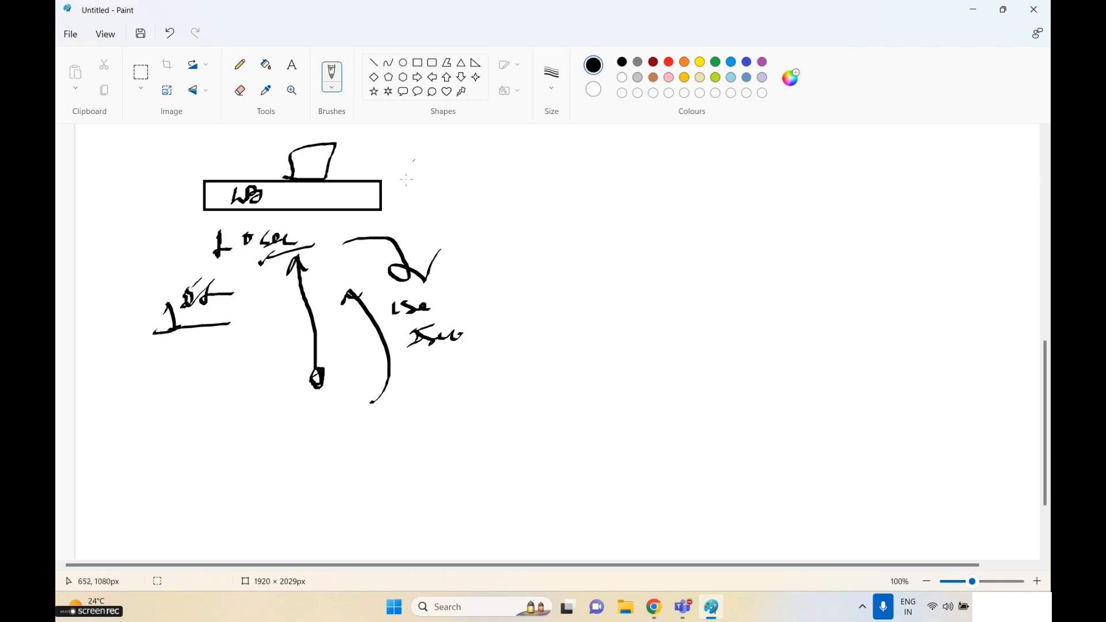
- Draw a circle beside the LB rectangle and connect it with lines to the small box, the rectangle and the upward arrow
drag(387, 145, 437, 162)
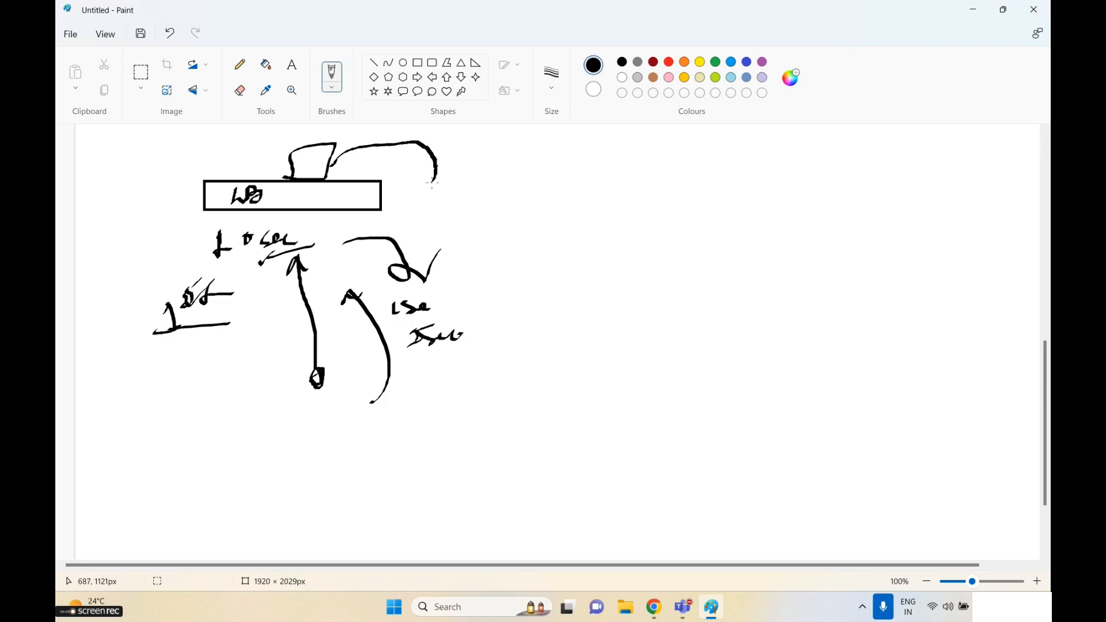
mouse_move(432, 184)
mouse_down()
mouse_move(460, 170)
mouse_move(440, 193)
mouse_move(464, 178)
mouse_up()
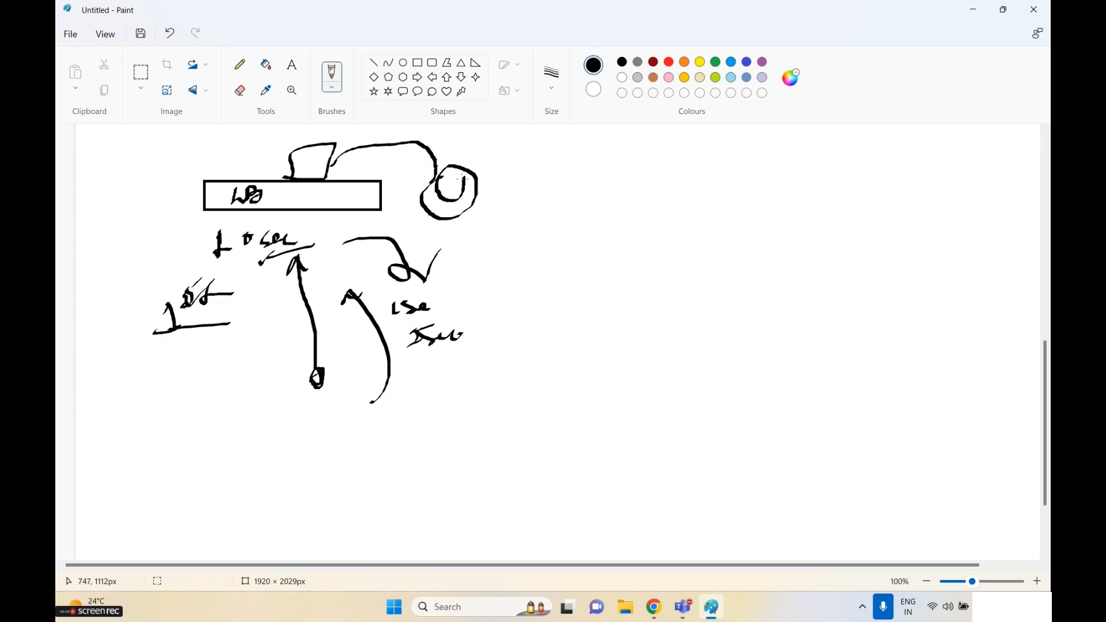
mouse_move(330, 167)
mouse_down()
mouse_move(390, 139)
mouse_move(459, 198)
mouse_up()
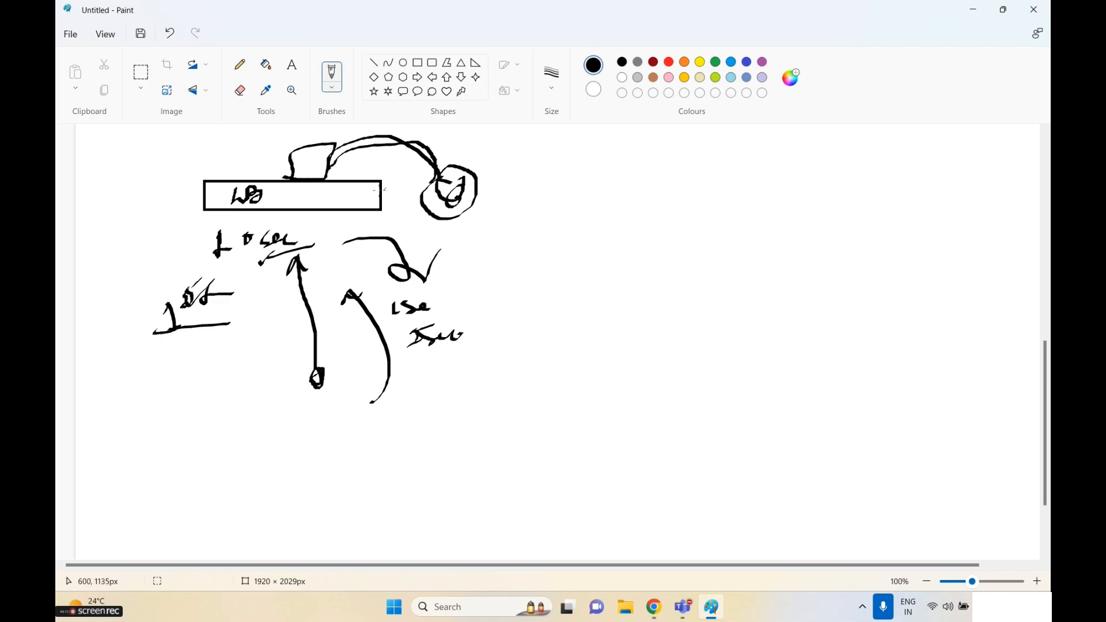
mouse_move(328, 212)
mouse_down()
mouse_move(424, 215)
mouse_move(383, 211)
mouse_move(406, 221)
mouse_up()
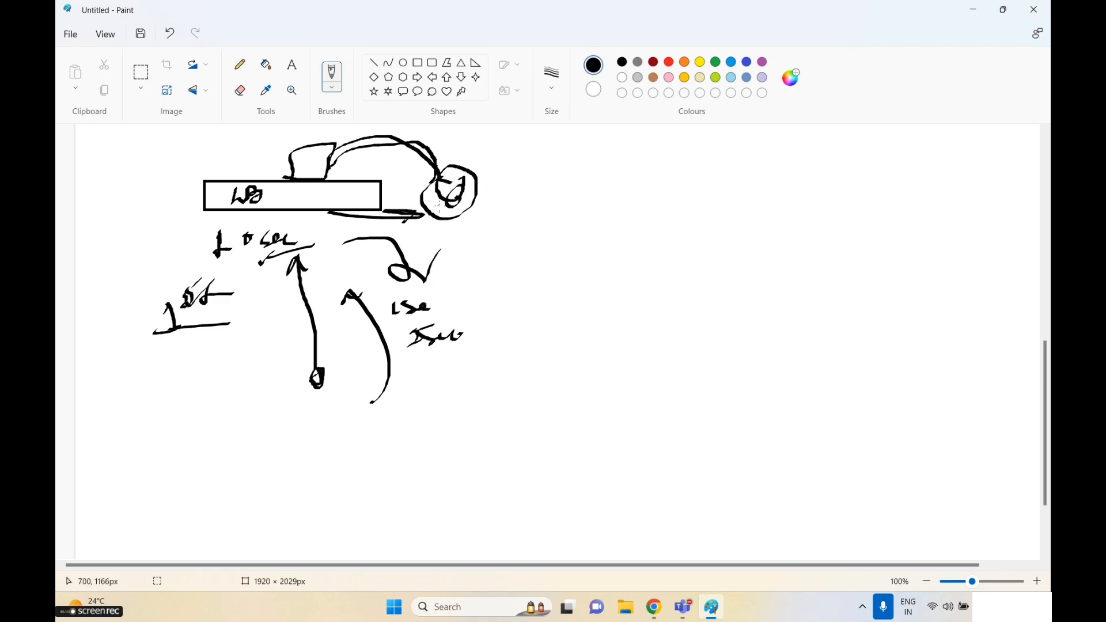
mouse_move(310, 310)
mouse_down()
mouse_move(447, 218)
mouse_move(439, 246)
mouse_up()
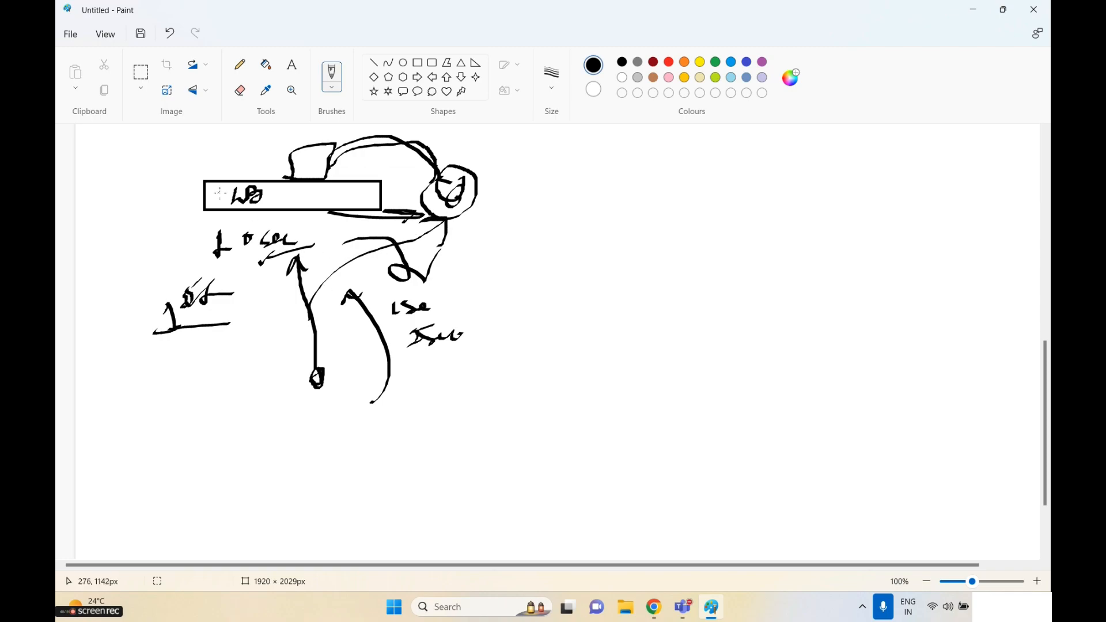
drag(197, 183, 261, 131)
drag(321, 364, 474, 208)
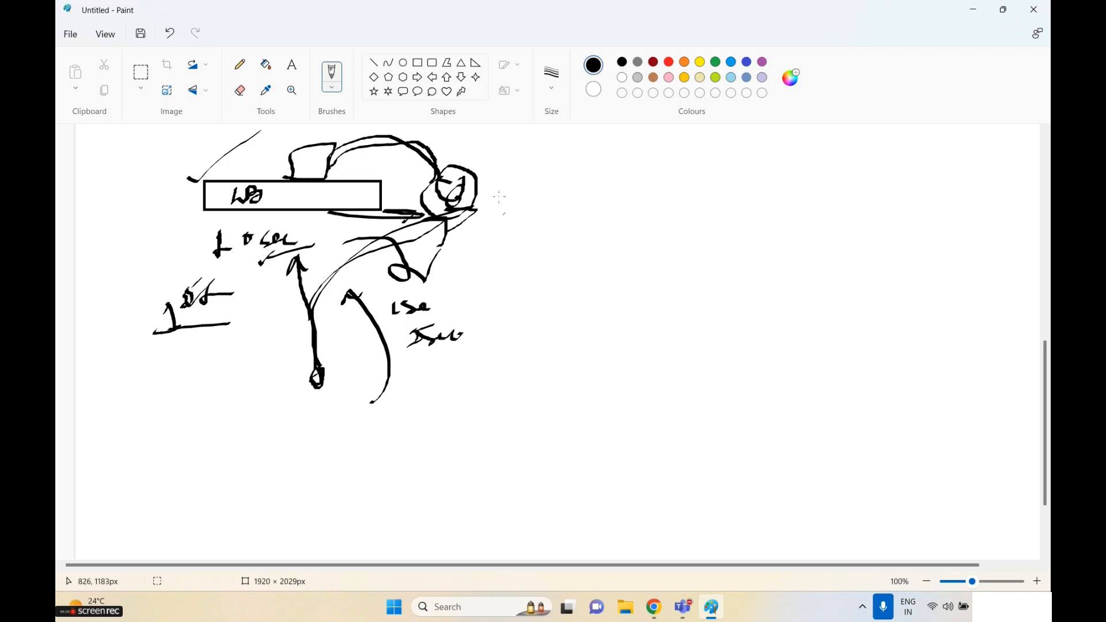
- Handwrite "Route 53" in the empty area beside the load balancer sketch and draw lines beneath it
mouse_move(576, 214)
mouse_down()
mouse_move(574, 196)
mouse_move(596, 212)
mouse_move(633, 203)
mouse_up()
mouse_move(581, 242)
mouse_down()
mouse_move(702, 212)
mouse_move(669, 197)
mouse_up()
mouse_move(664, 173)
mouse_down()
mouse_move(708, 159)
mouse_move(716, 182)
mouse_move(703, 198)
mouse_up()
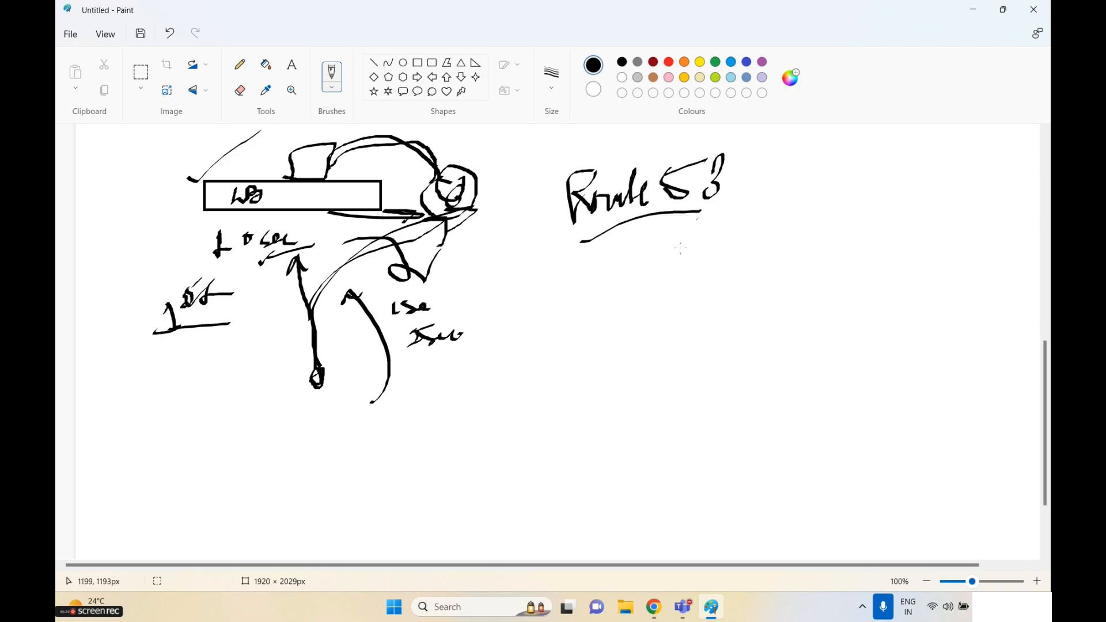
drag(678, 255, 839, 220)
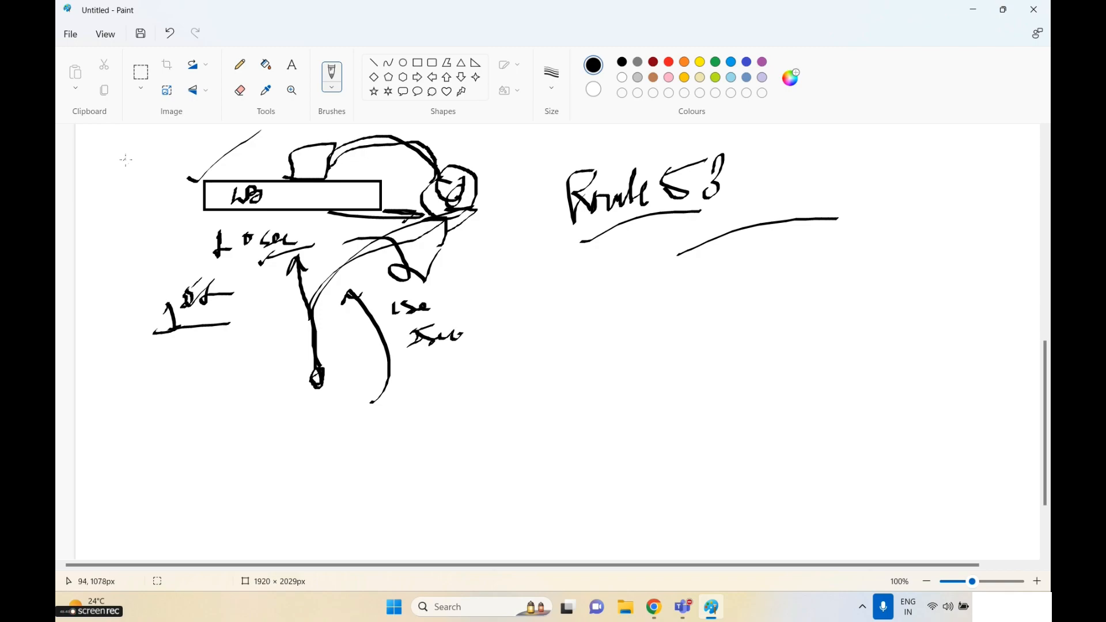
- Draw a small box with an arrow into it beside the LB rectangle, and handwrite an underlined "CDN" below "Route 53"
drag(125, 159, 176, 128)
mouse_move(142, 179)
mouse_down()
mouse_move(151, 209)
mouse_move(138, 183)
mouse_up()
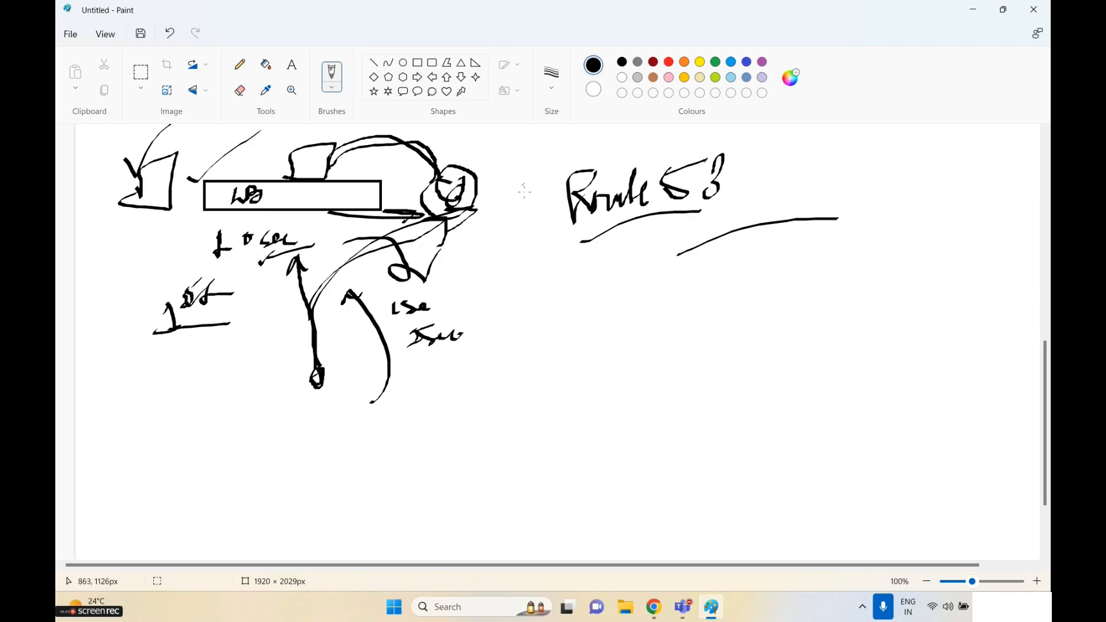
mouse_move(599, 280)
mouse_down()
mouse_move(601, 313)
mouse_move(611, 307)
mouse_up()
mouse_move(615, 281)
mouse_down()
mouse_move(634, 295)
mouse_move(620, 303)
mouse_up()
mouse_move(640, 276)
mouse_down()
mouse_move(647, 294)
mouse_move(661, 259)
mouse_move(644, 297)
mouse_up()
drag(629, 319, 710, 282)
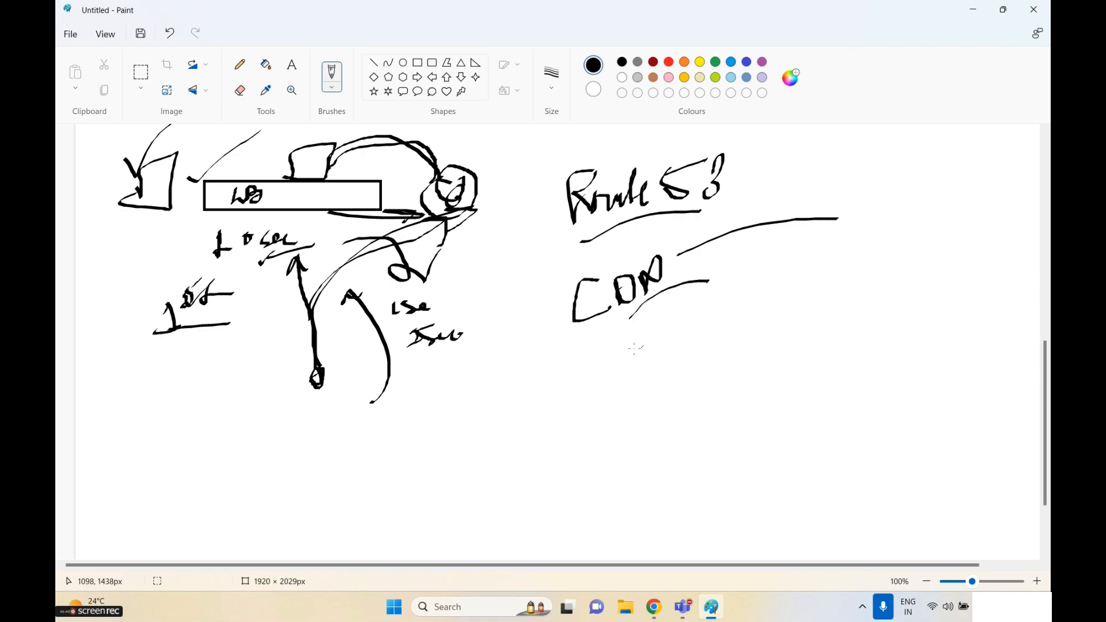
- Handwrite an underlined "CF" below "CDN", and add a curly brace beside the two labels and a tick by the circle
mouse_move(601, 347)
mouse_down()
mouse_move(643, 372)
mouse_move(679, 340)
mouse_up()
drag(605, 393, 676, 375)
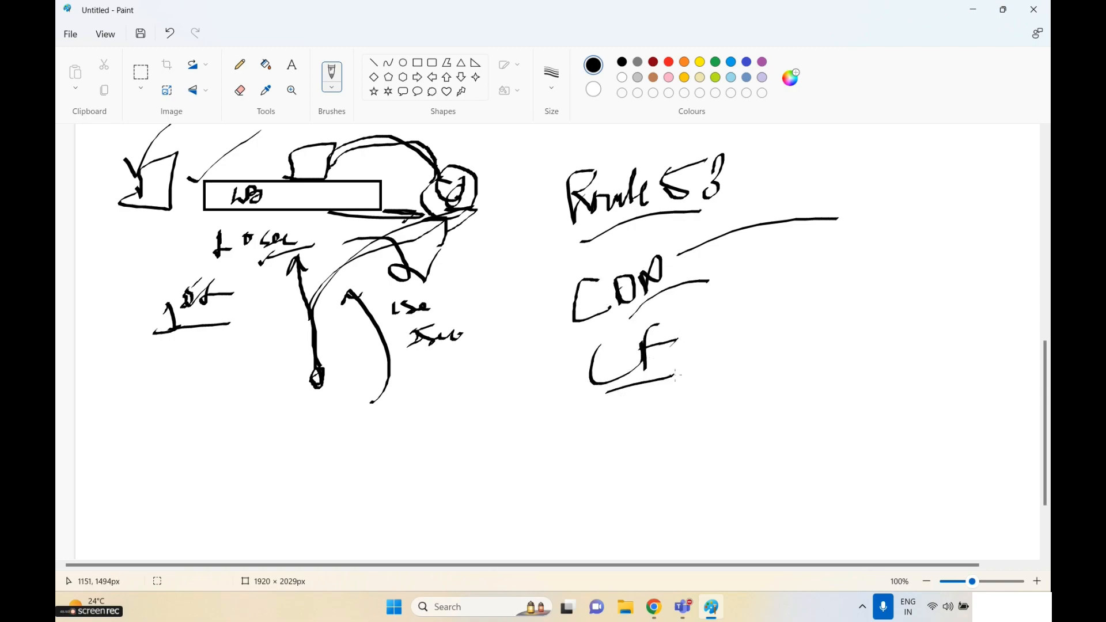
mouse_move(533, 297)
mouse_down()
mouse_move(541, 419)
mouse_move(570, 423)
mouse_up()
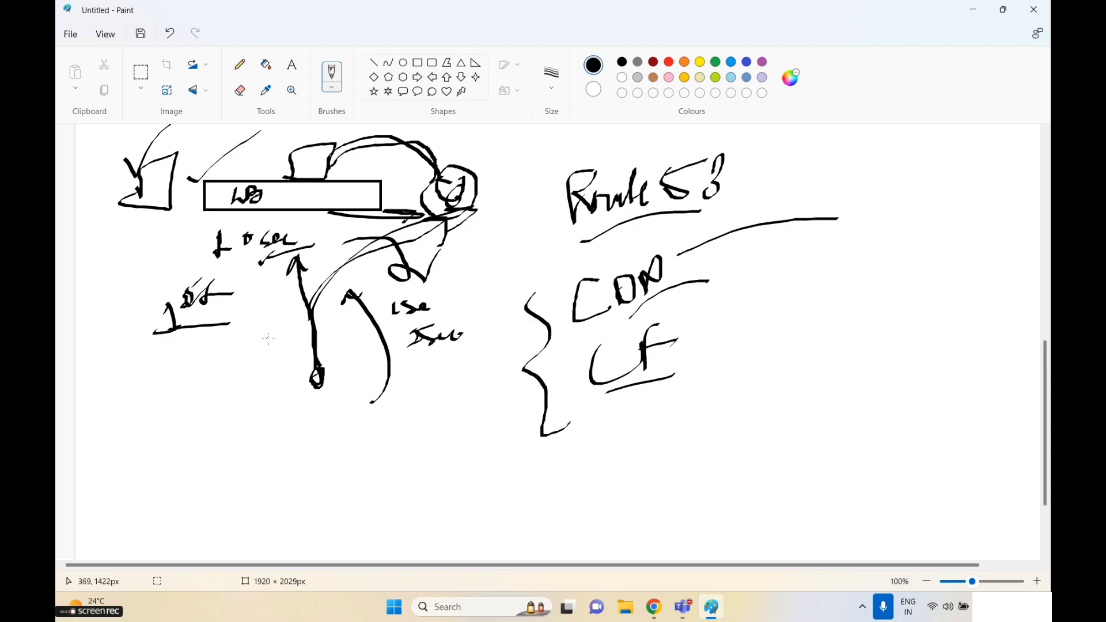
drag(491, 169, 550, 124)
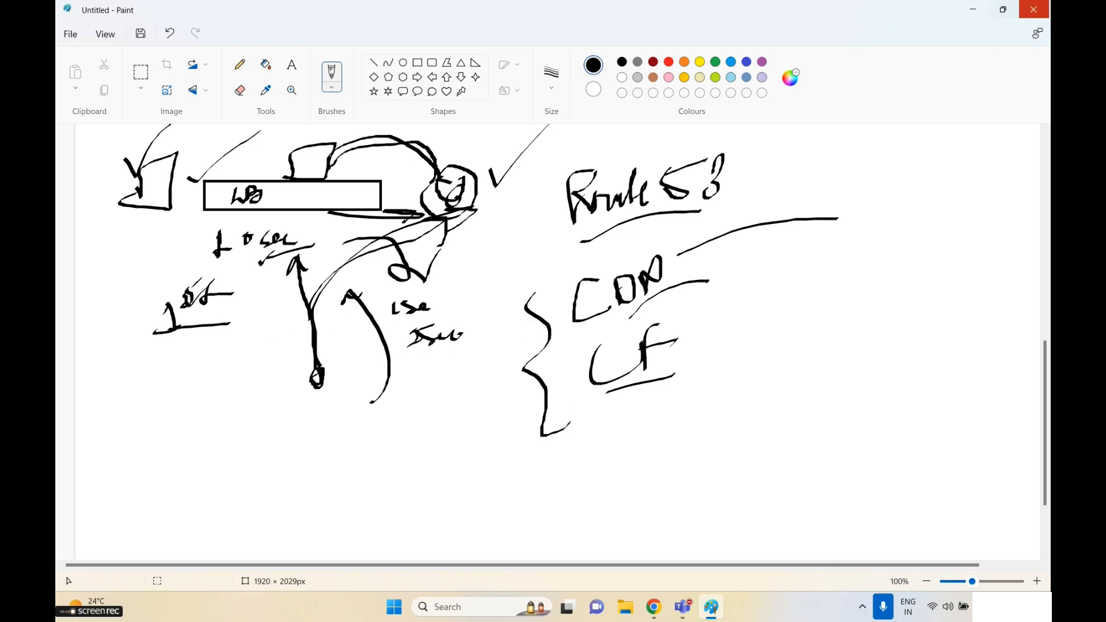
- Switch to the browser and review the target group's stickiness, cross-zone load balancing and load balancing algorithm attributes
click(978, 8)
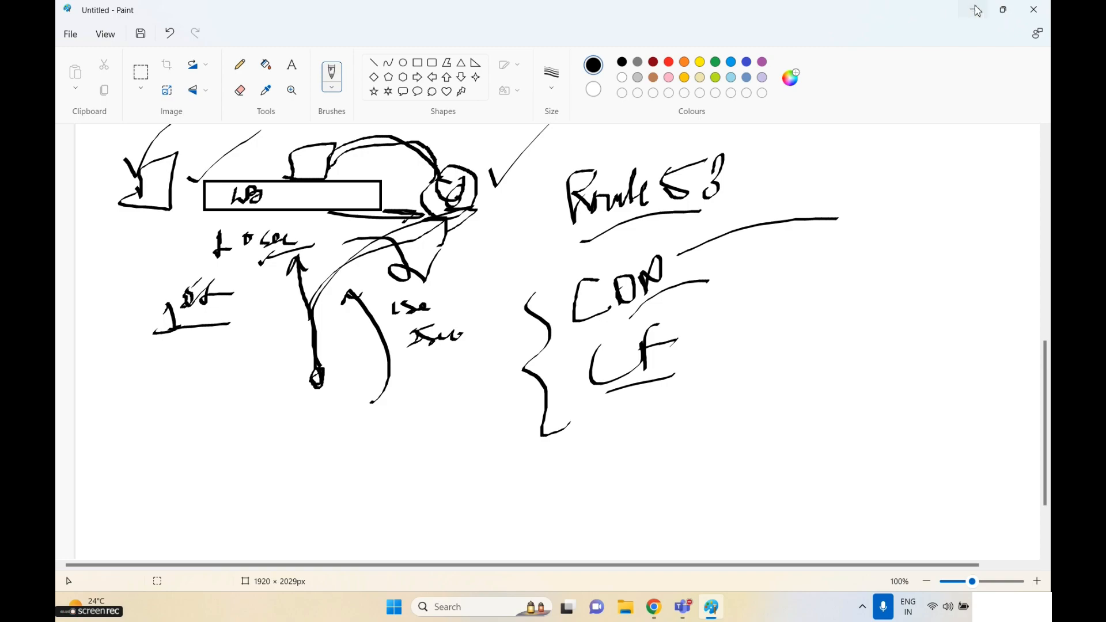
scroll(490, 327, down, 2)
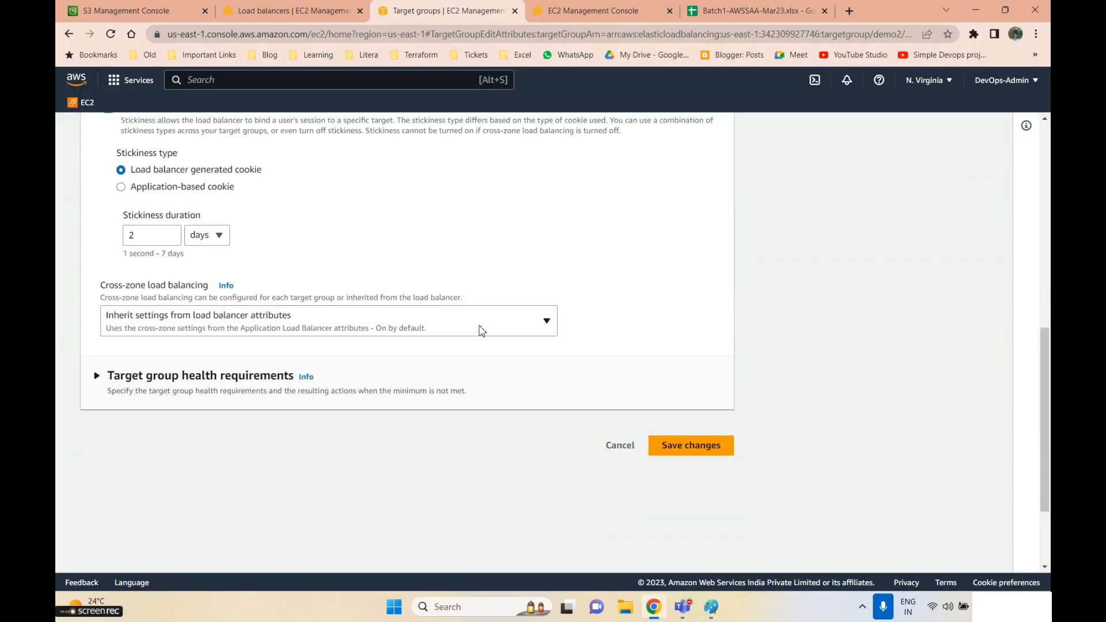
scroll(482, 331, up, 5)
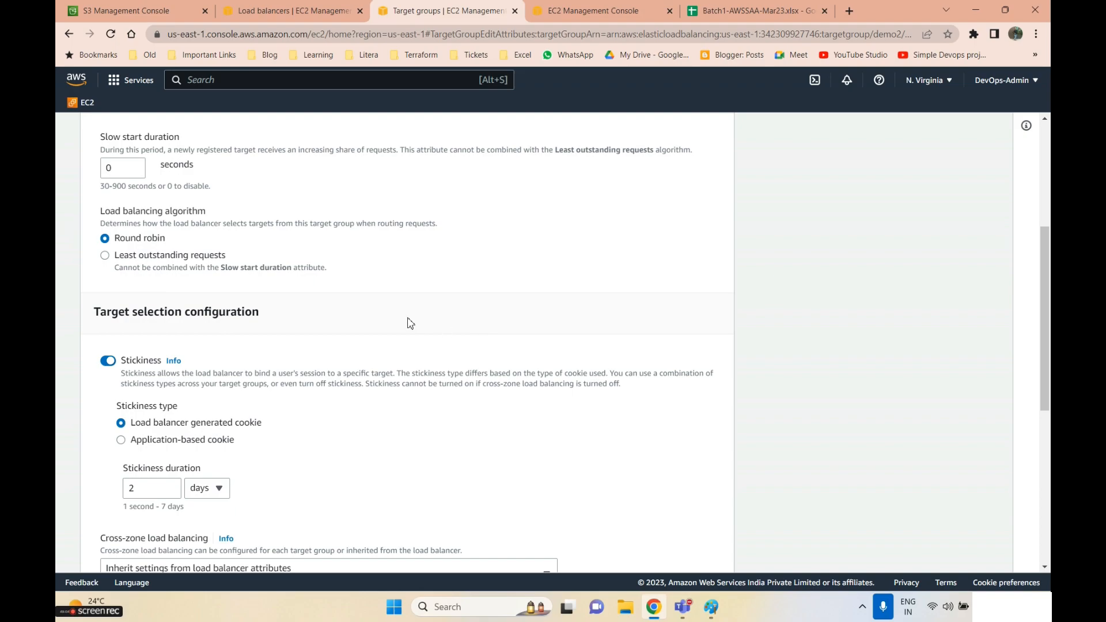
scroll(410, 324, up, 2)
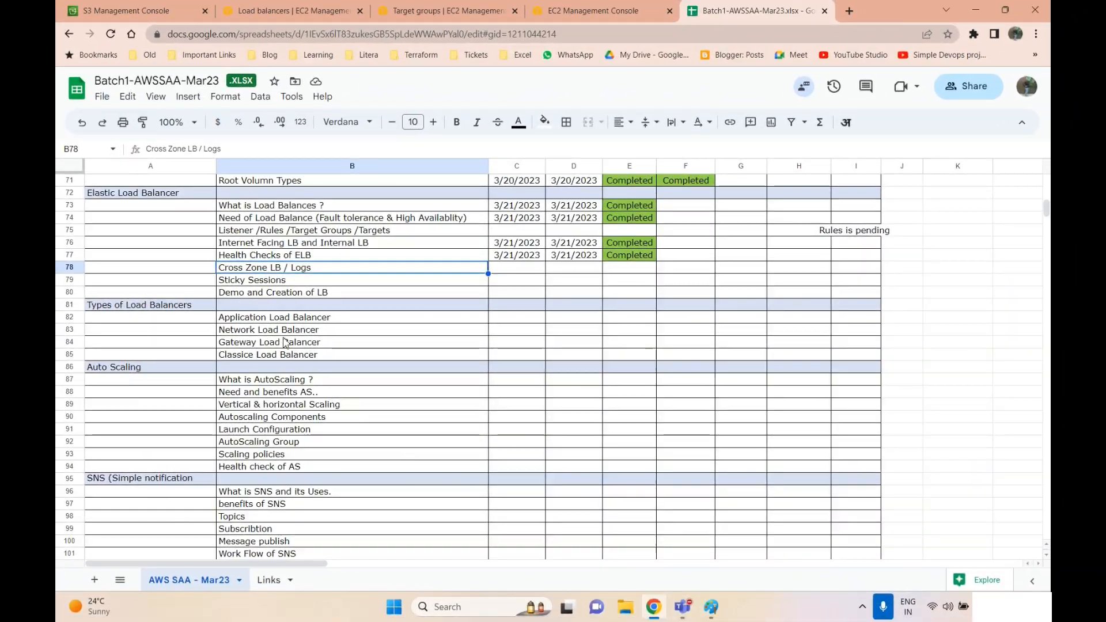
- Review the Elastic Load Balancer topics, load balancer types and the pending rules note in the Batch1-AWSSAA-Mar23 spreadsheet
click(269, 316)
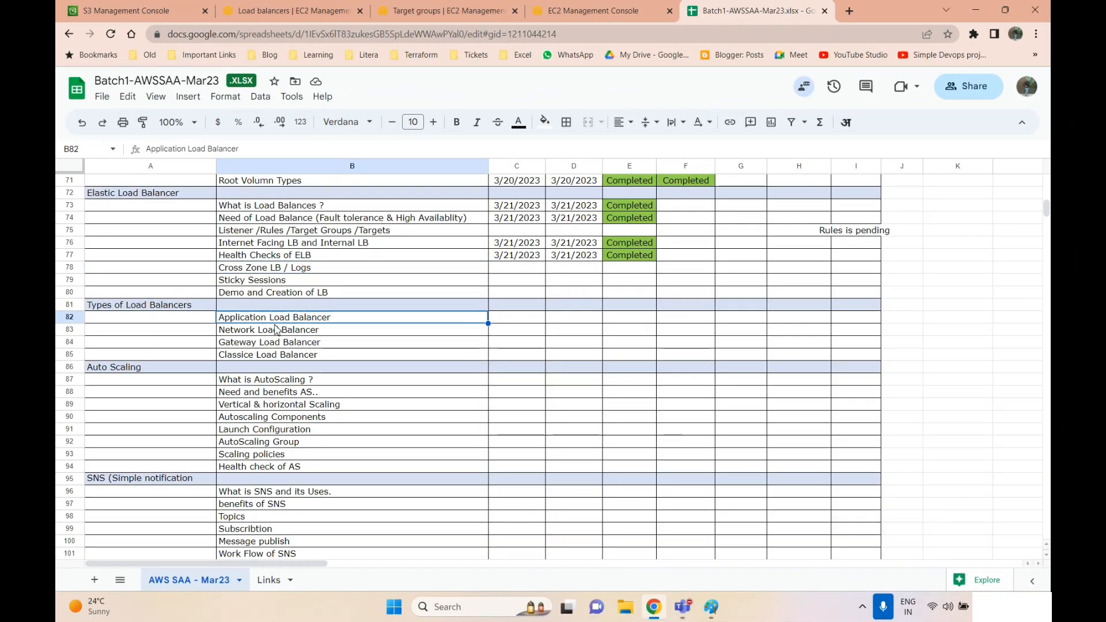
click(244, 258)
scroll(327, 268, down, 2)
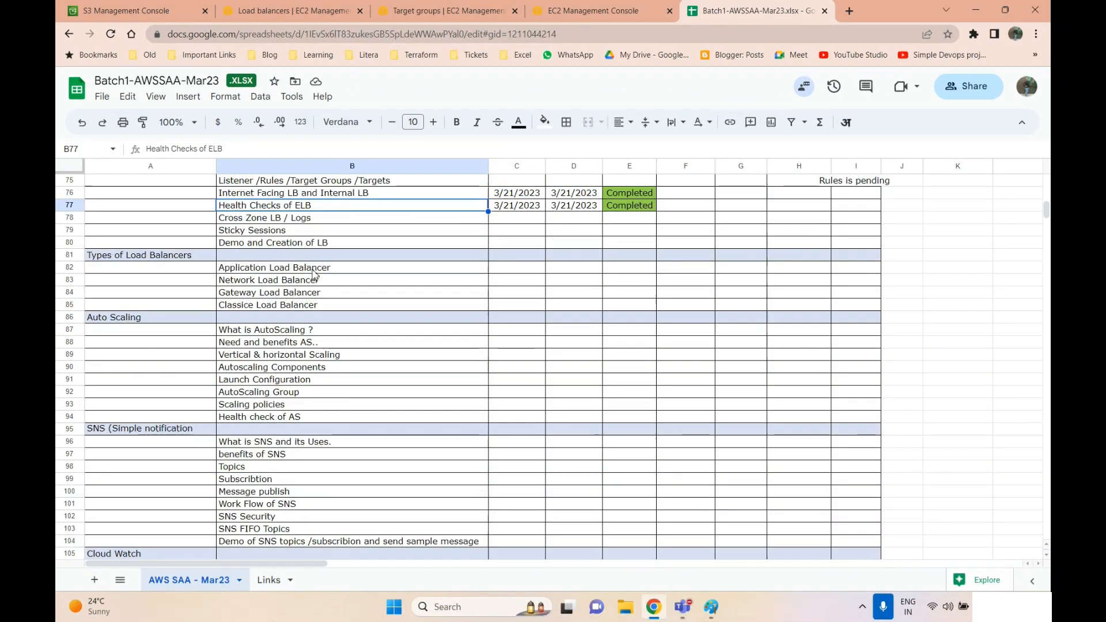
scroll(330, 274, up, 2)
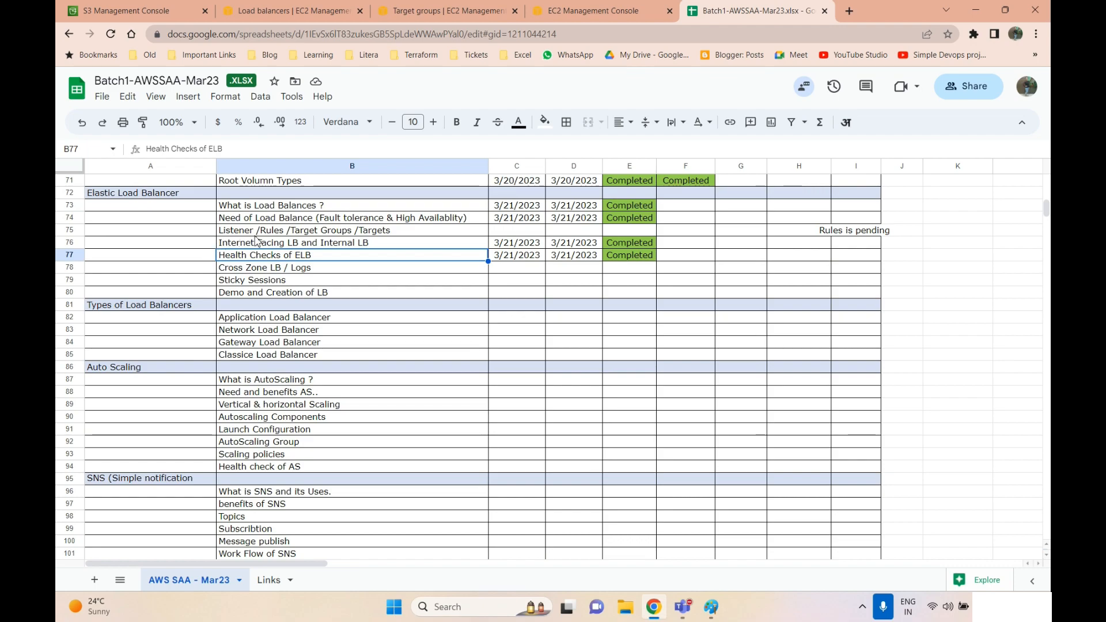
scroll(343, 323, down, 2)
scroll(699, 296, up, 4)
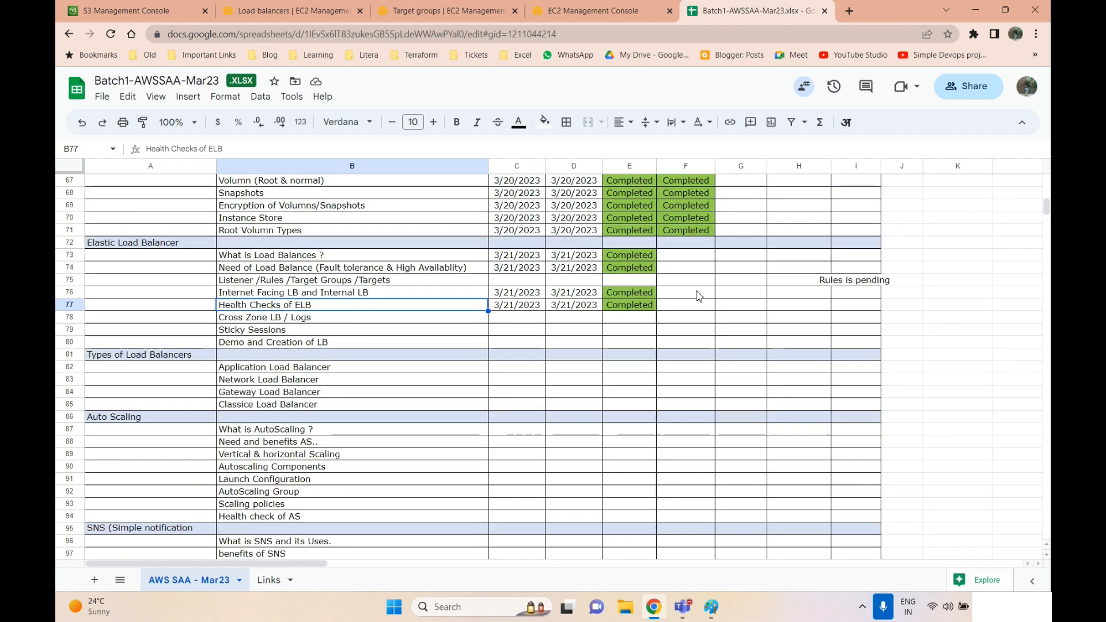
click(847, 284)
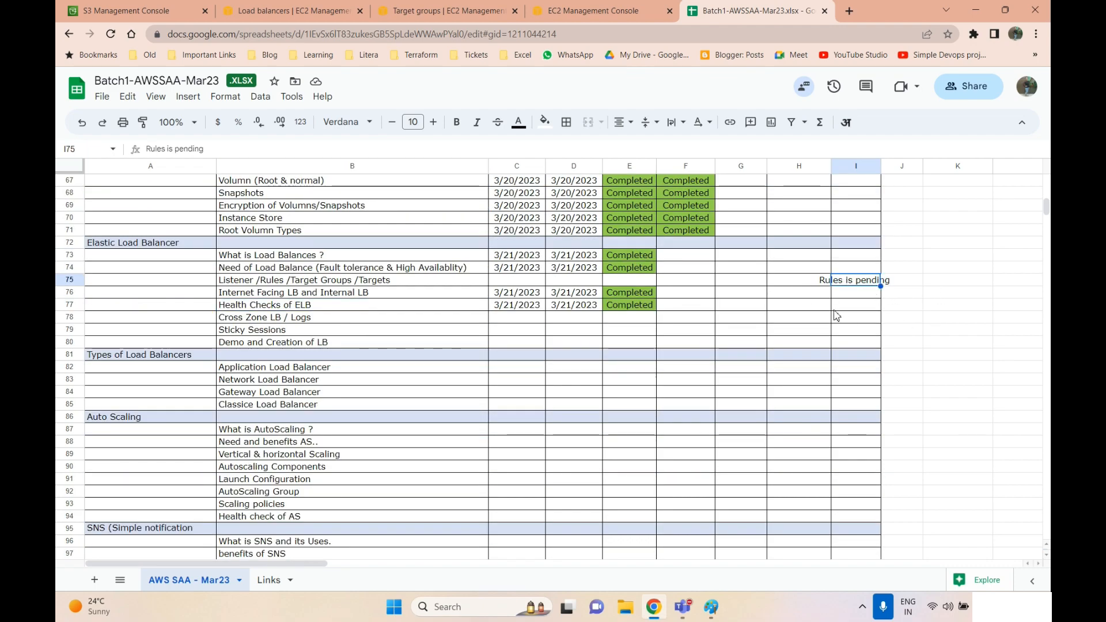
drag(330, 297, 847, 301)
click(852, 305)
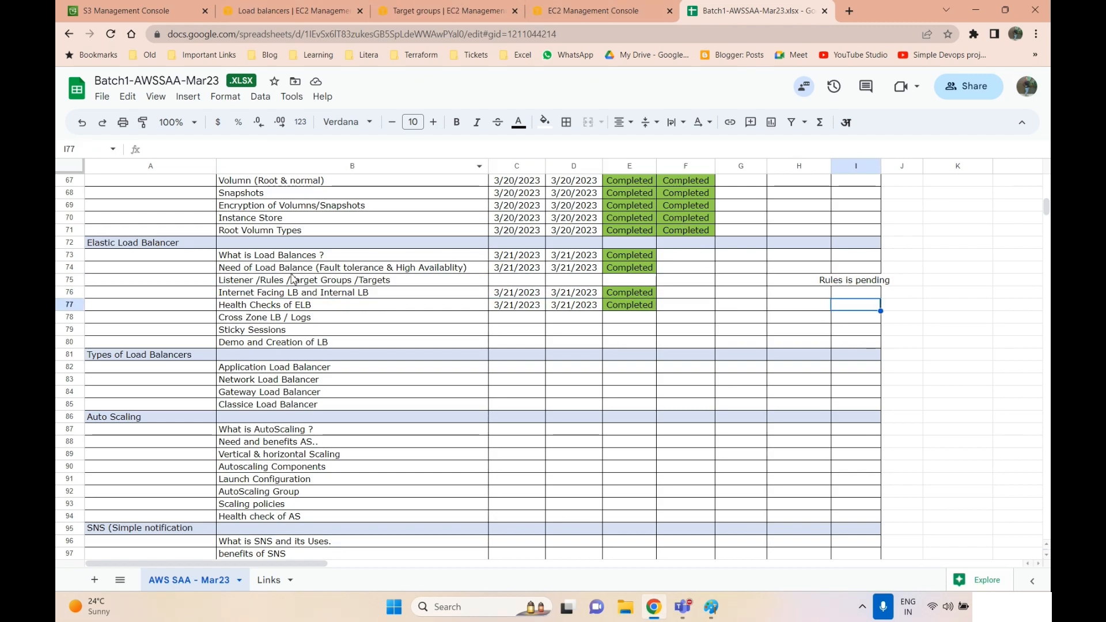
scroll(293, 280, down, 3)
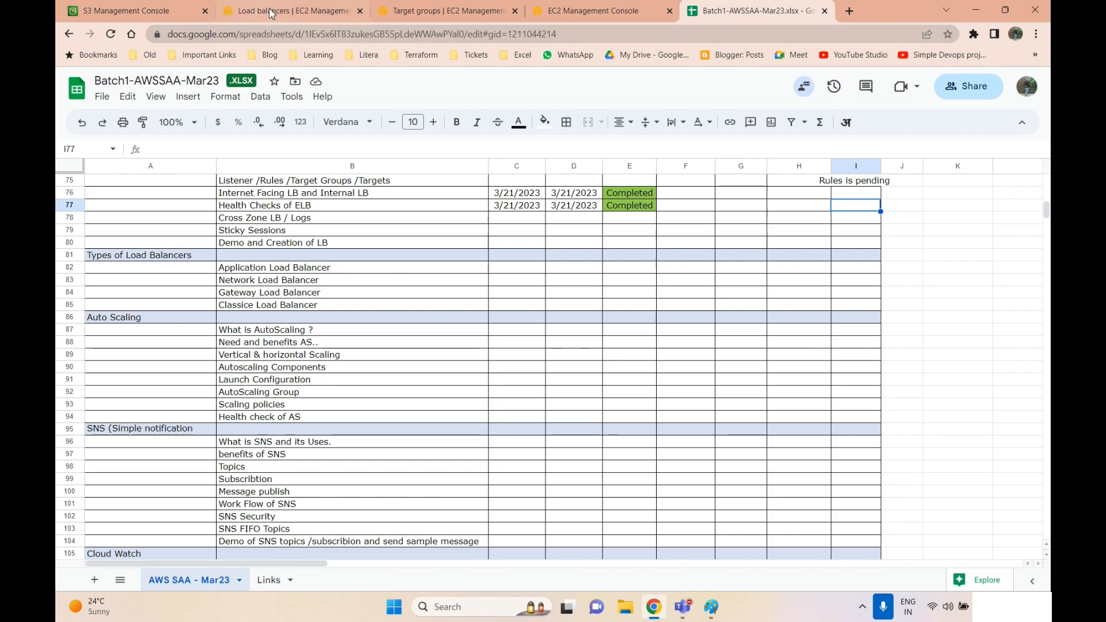
scroll(350, 360, down, 3)
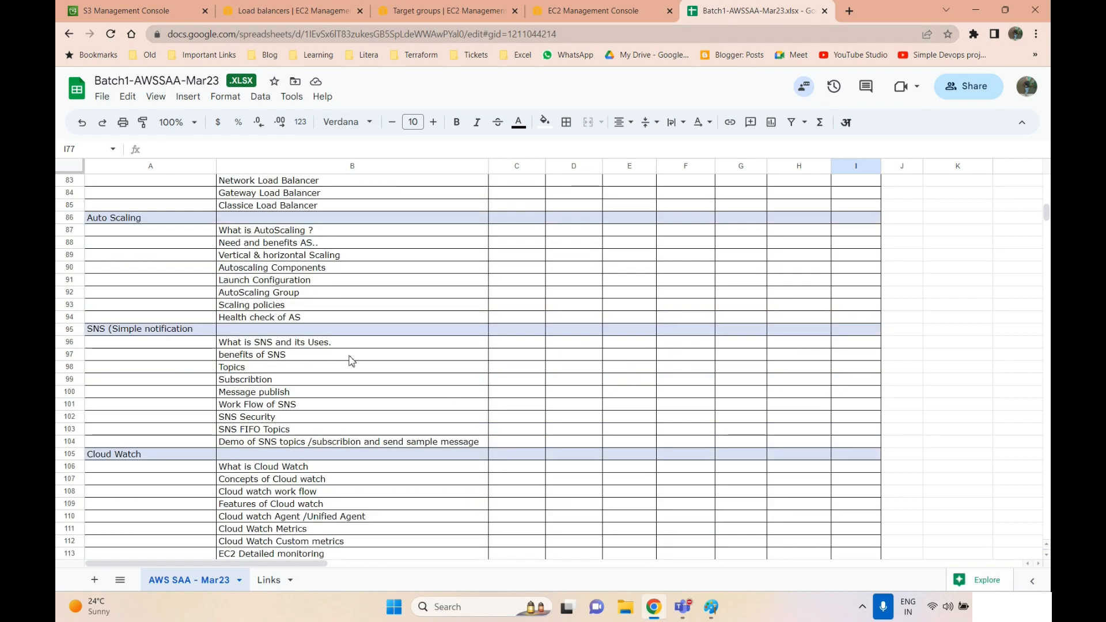
- Return to the EC2 load balancers list and start creating a Network Load Balancer
click(296, 12)
scroll(132, 404, down, 1)
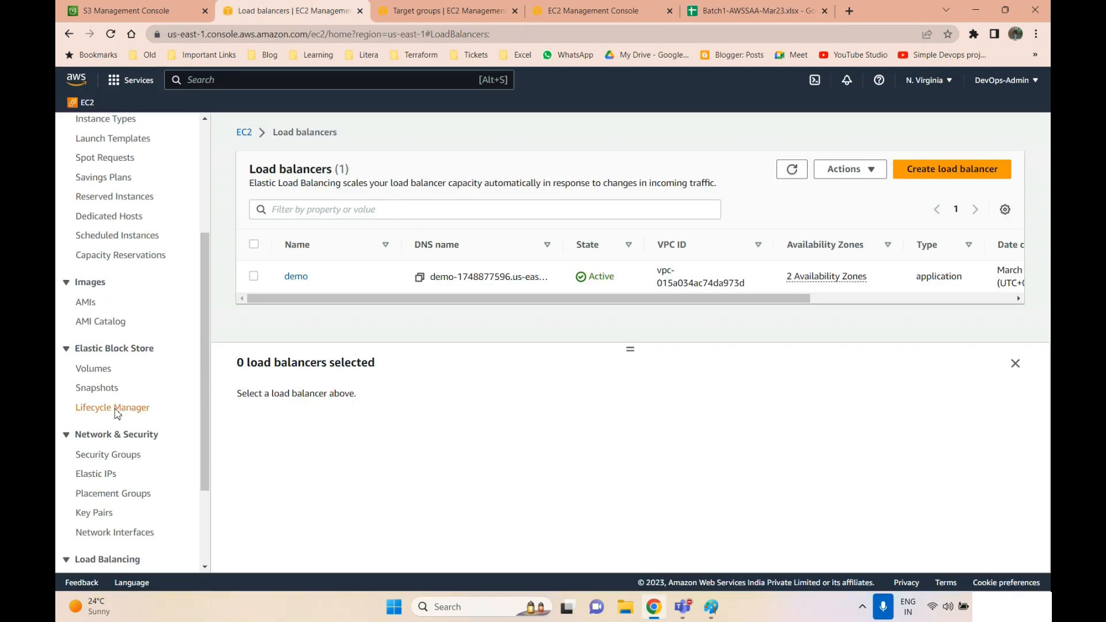
scroll(113, 409, down, 2)
scroll(113, 409, up, 2)
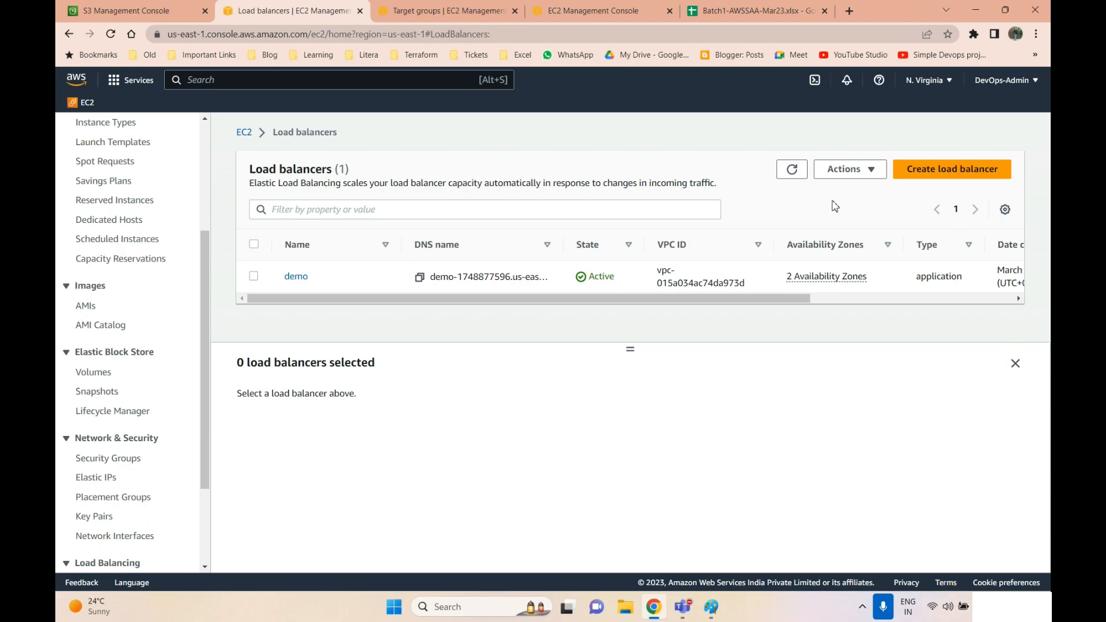
scroll(118, 352, down, 2)
scroll(123, 346, up, 3)
click(904, 170)
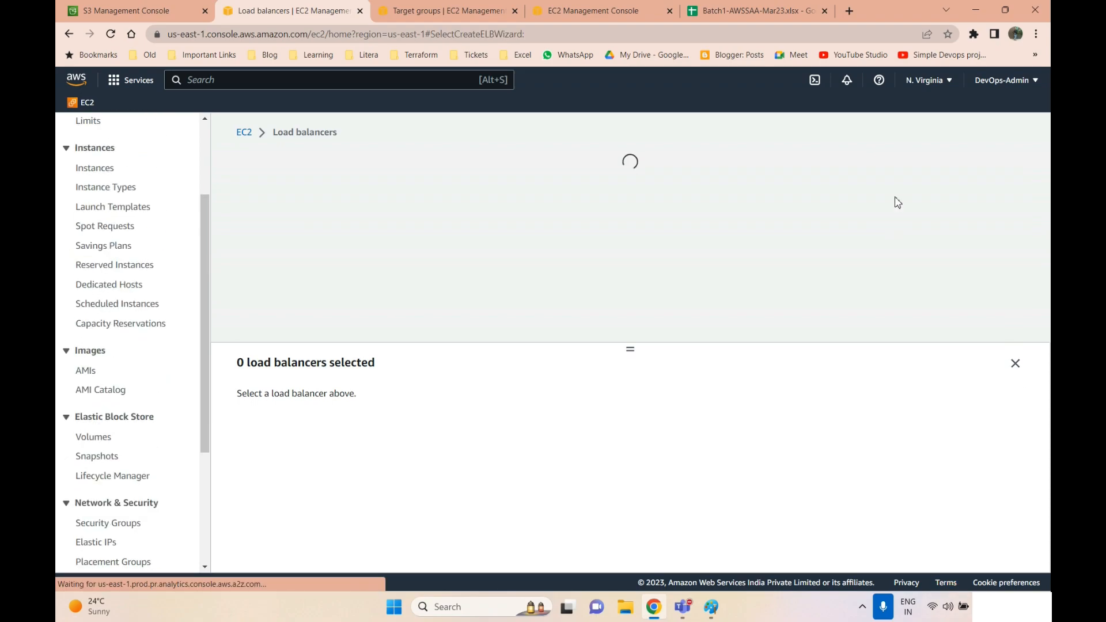
scroll(346, 375, down, 5)
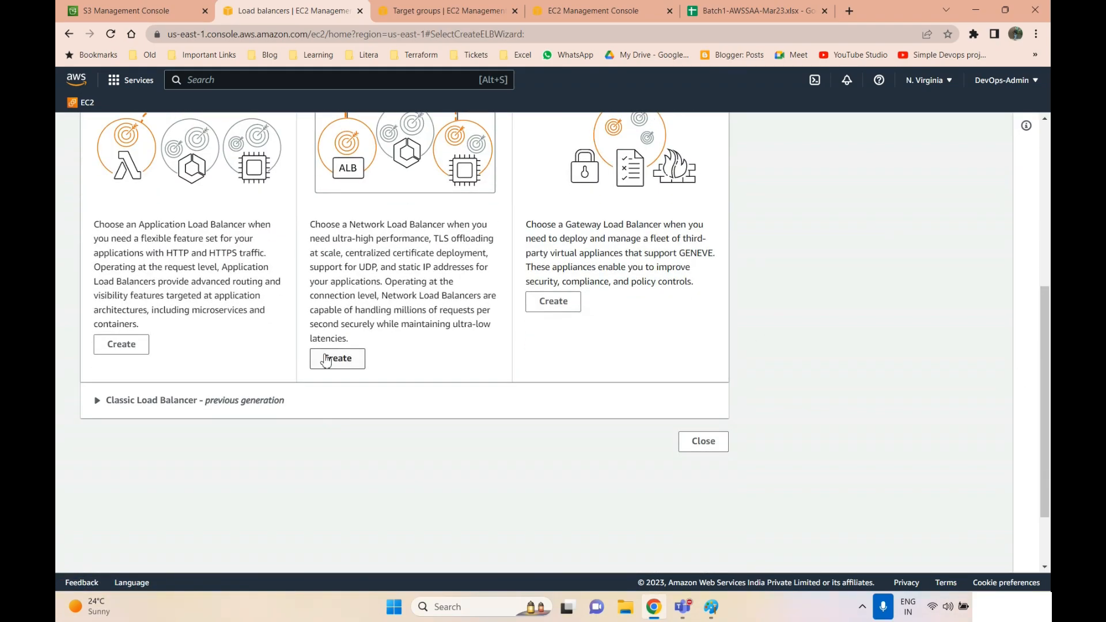
click(326, 359)
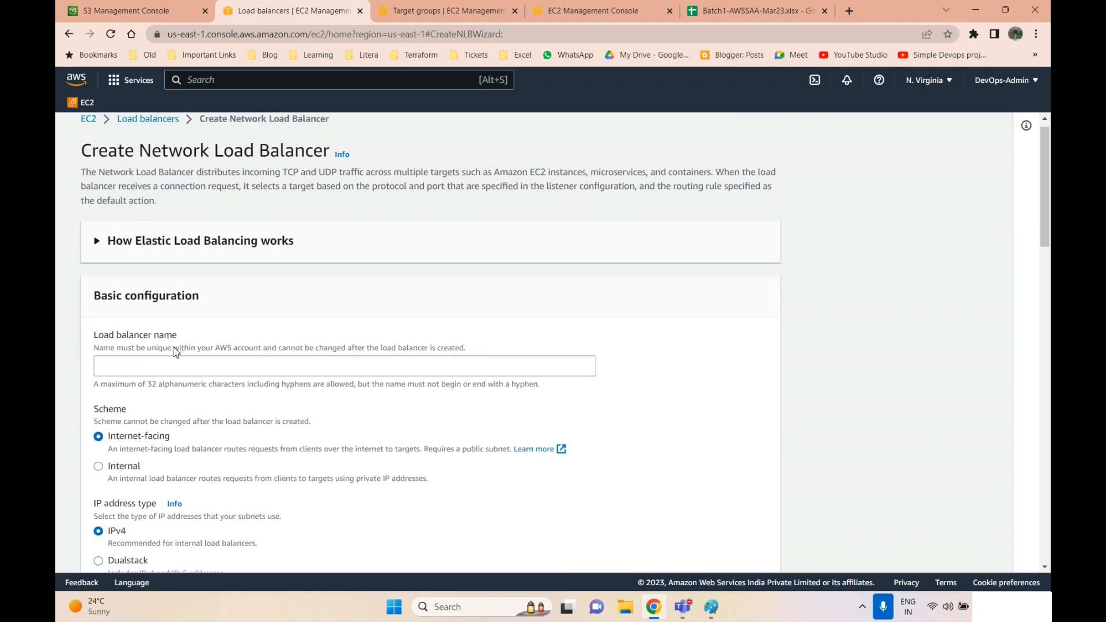
- Name the new network load balancer NLB-demo
scroll(184, 323, down, 1)
scroll(205, 274, up, 1)
scroll(208, 279, down, 2)
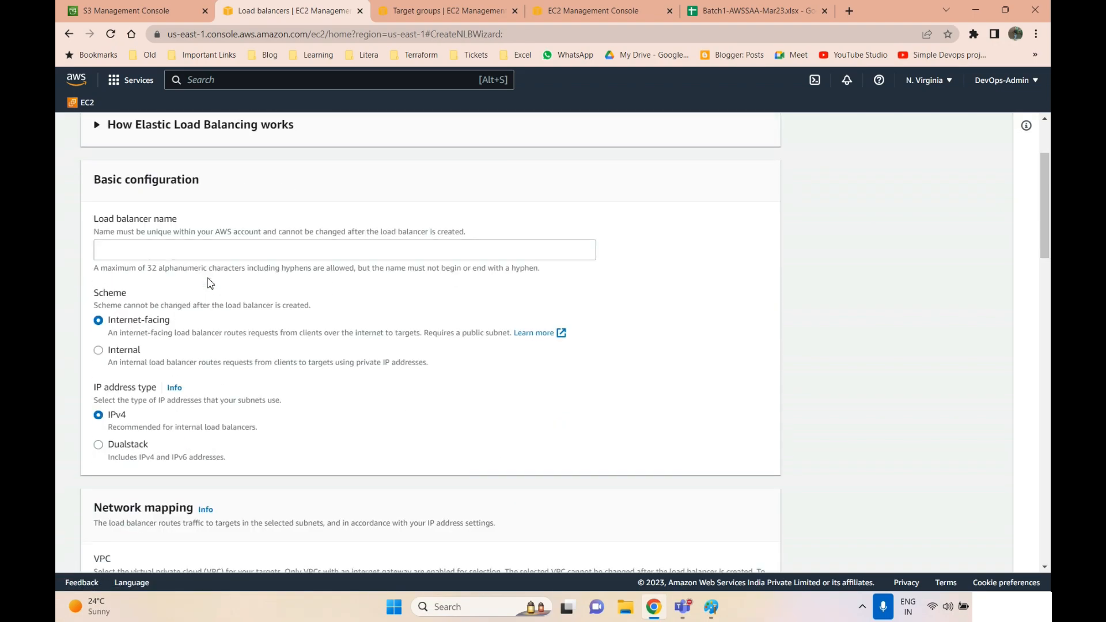
scroll(222, 291, down, 3)
scroll(223, 291, up, 1)
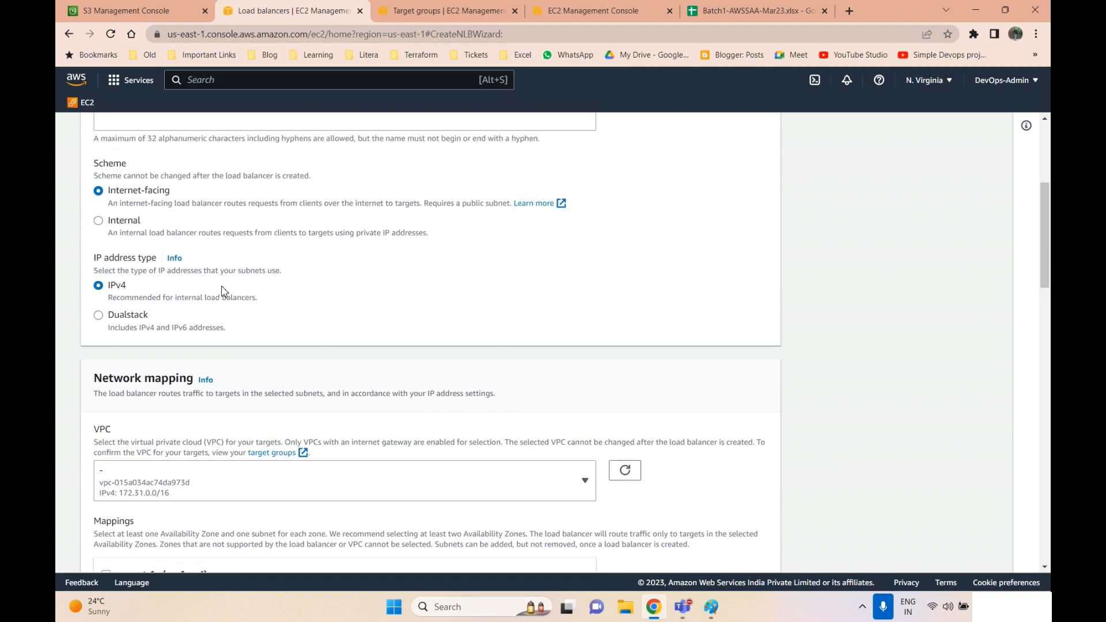
scroll(224, 291, up, 1)
click(128, 192)
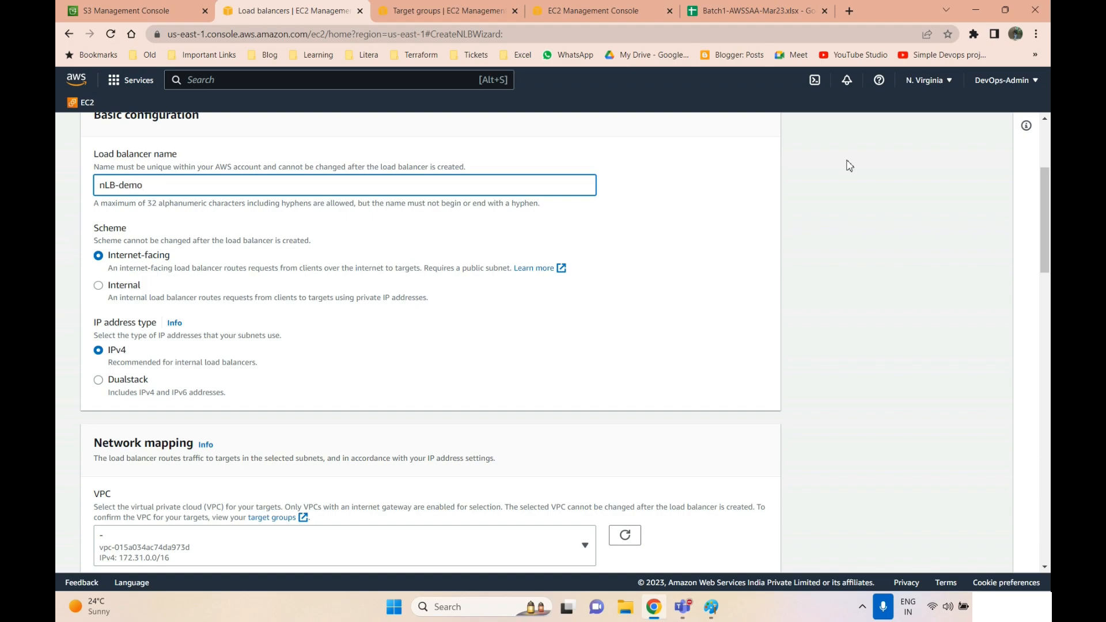
key(BackSpace)
text(N)
- Map the load balancer to the us-east-1a and us-east-1b Availability Zones
scroll(191, 257, down, 4)
scroll(162, 281, down, 2)
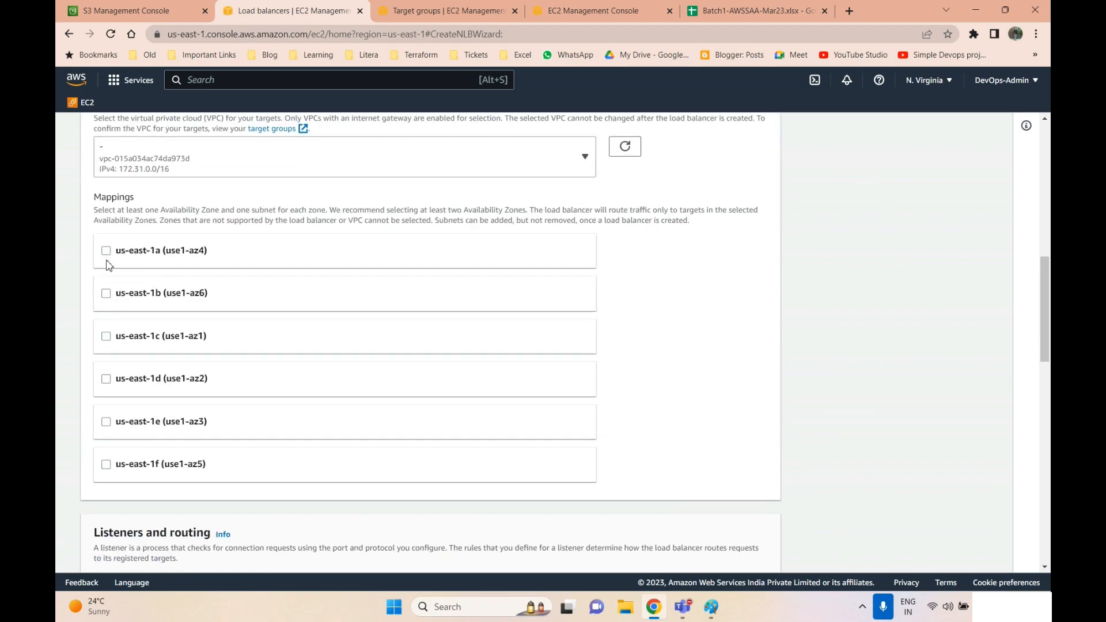
click(107, 264)
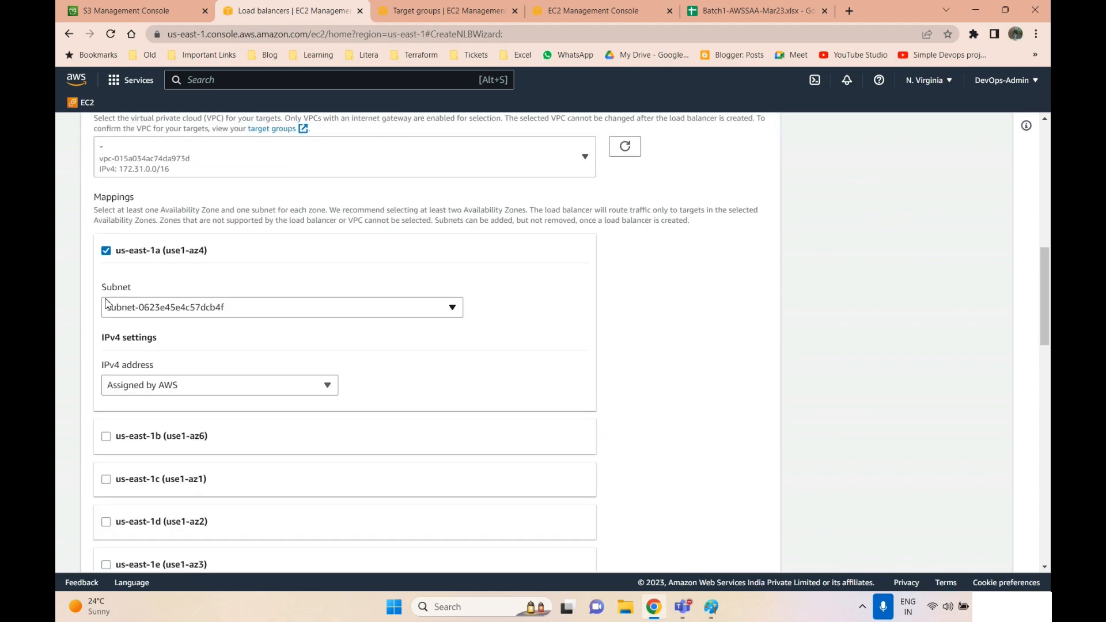
click(106, 436)
scroll(108, 449, down, 3)
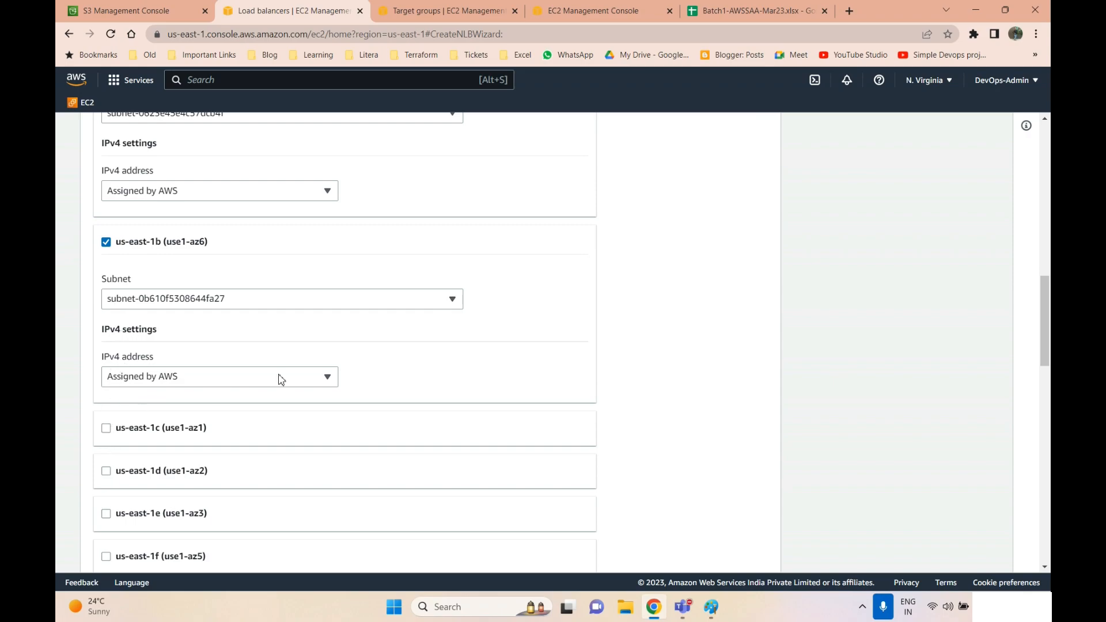
- Check the protocol options and the available target groups for the TCP:80 listener
scroll(386, 363, down, 8)
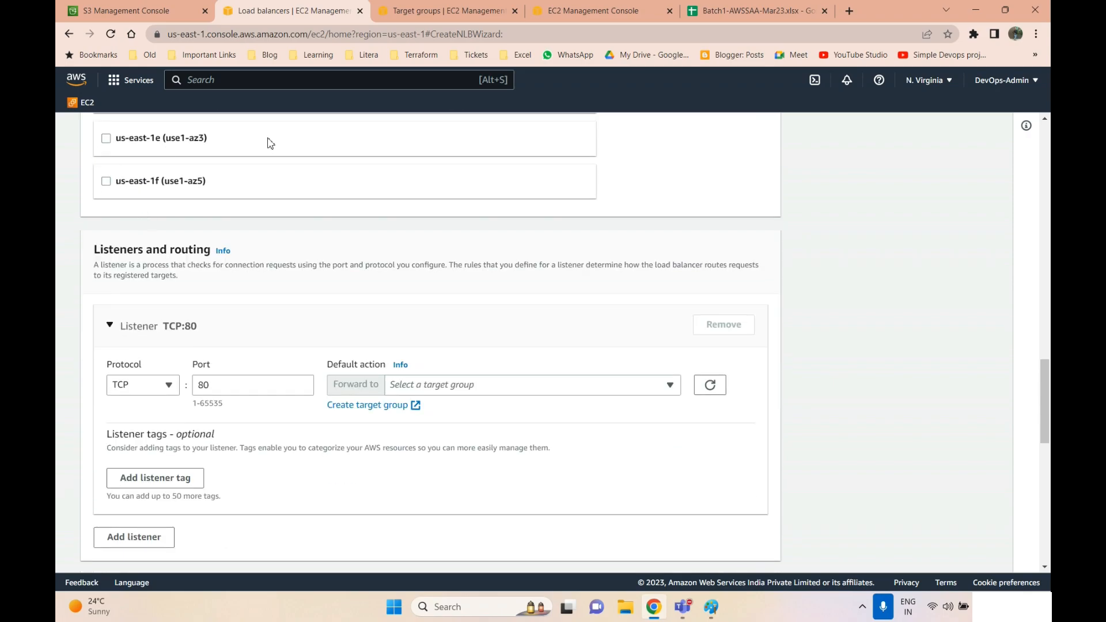
scroll(190, 366, up, 1)
scroll(168, 388, down, 1)
scroll(175, 274, down, 2)
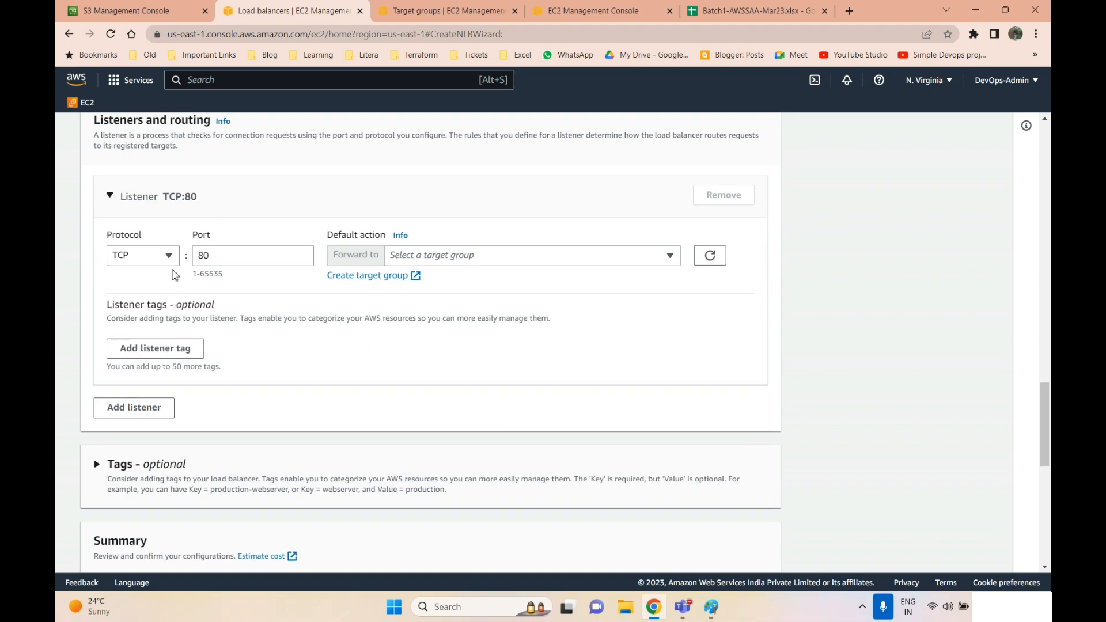
click(167, 256)
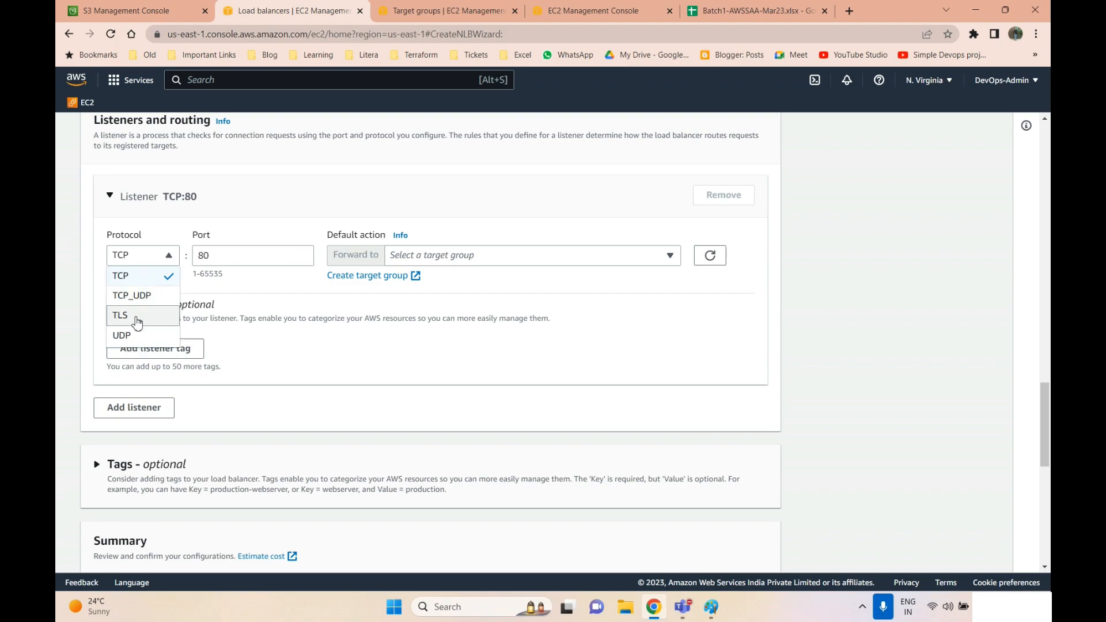
click(449, 259)
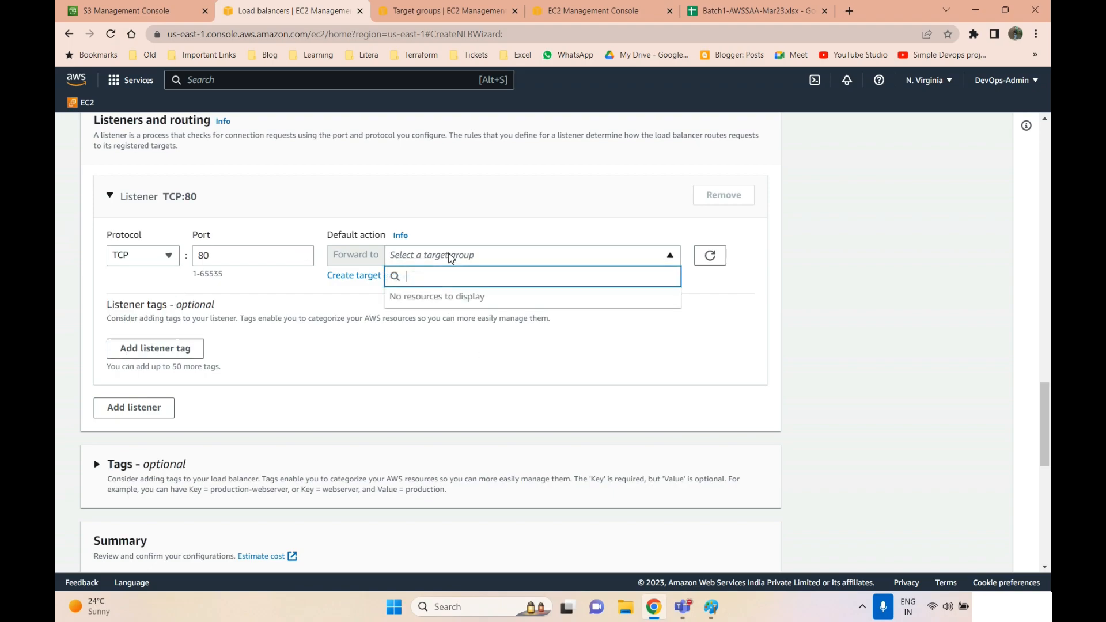
- Start creating a new target group for the TCP:80 listener and view the protocols it offers
click(354, 277)
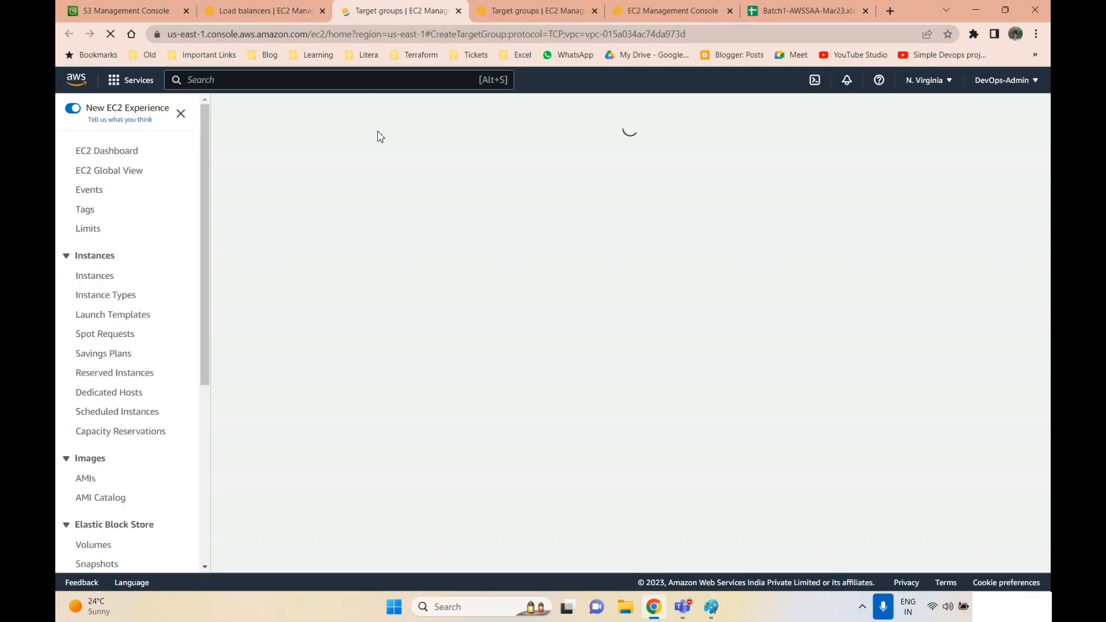
scroll(433, 463, down, 6)
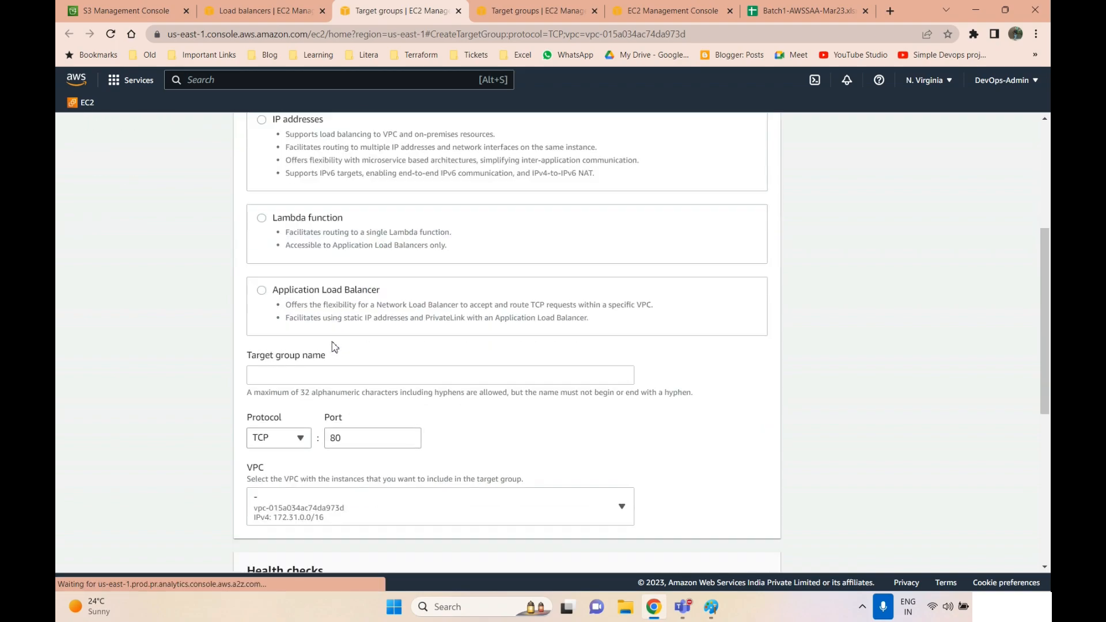
scroll(433, 463, down, 1)
click(274, 310)
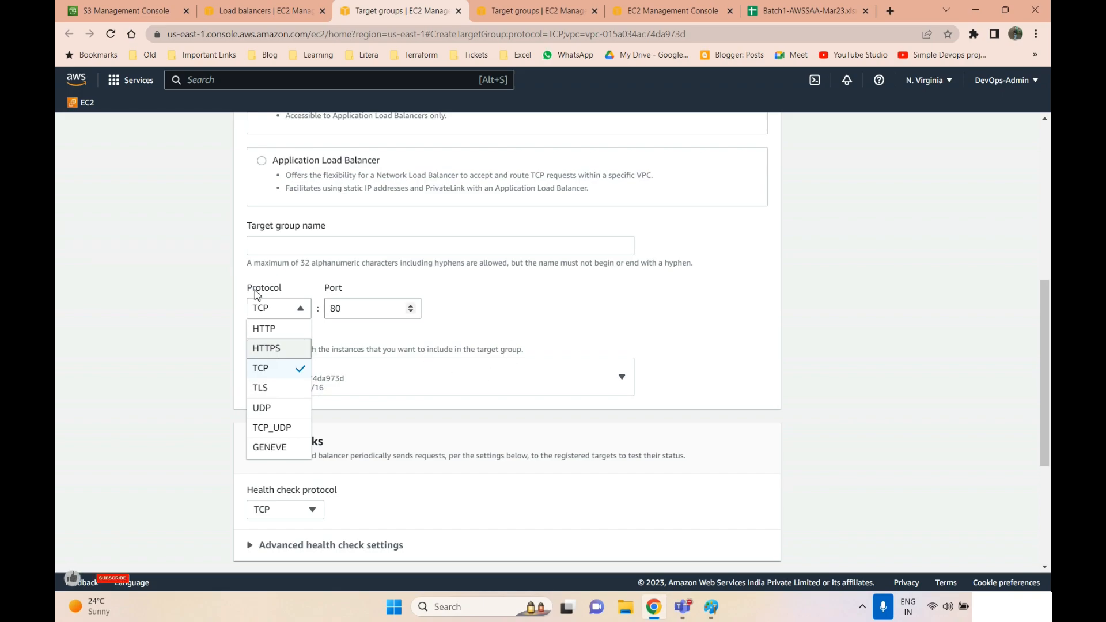
- Compare the load balancer listener's protocol options with those offered for the new target group
click(268, 12)
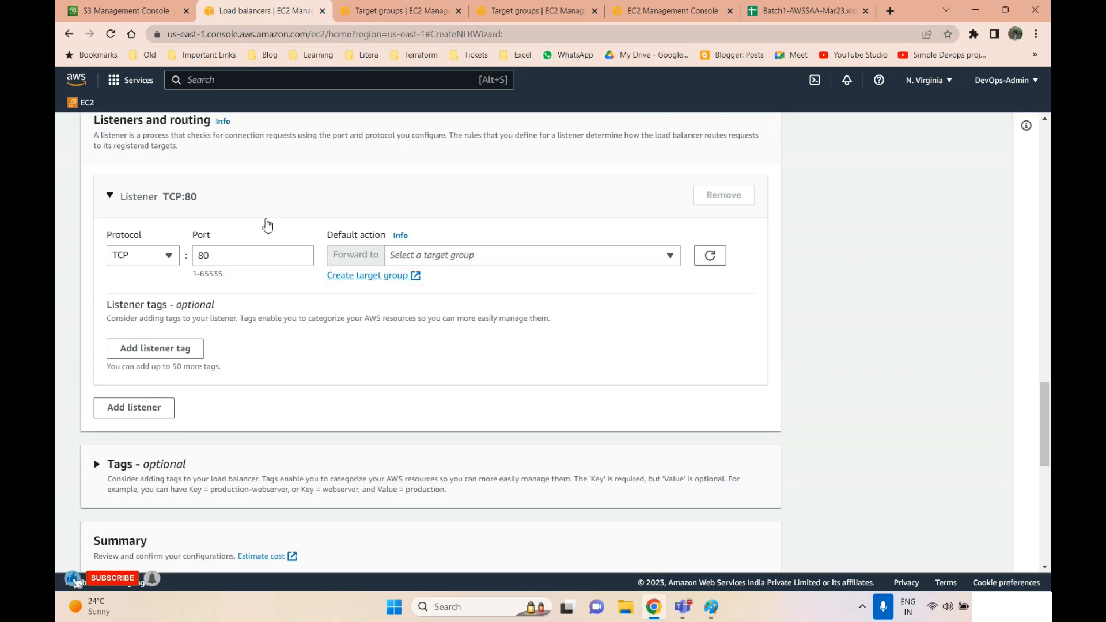
click(147, 258)
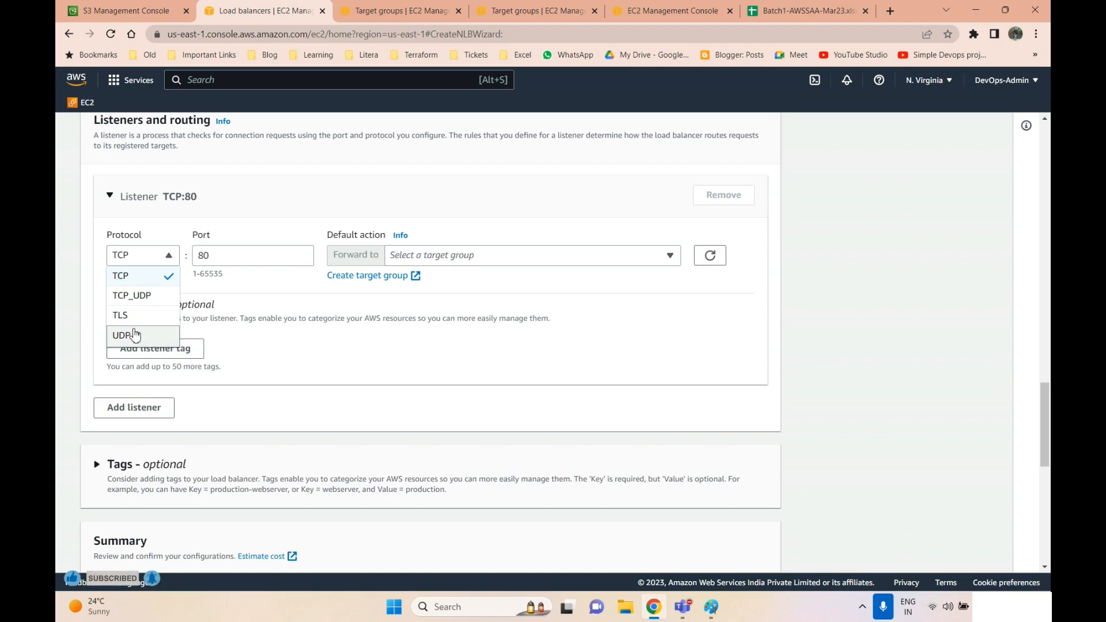
click(385, 11)
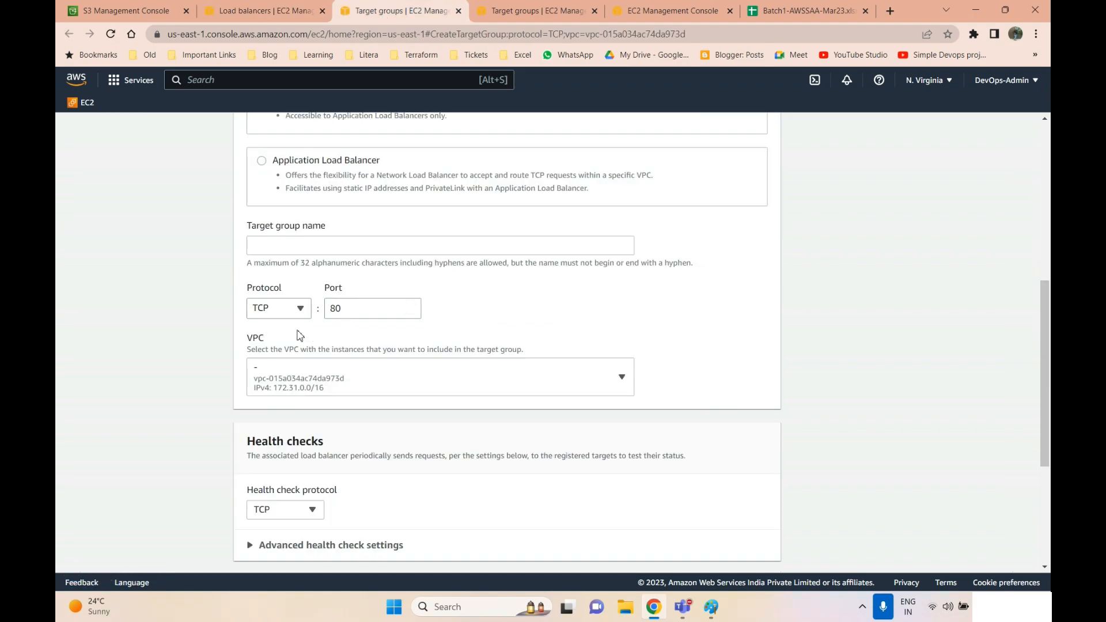
click(282, 311)
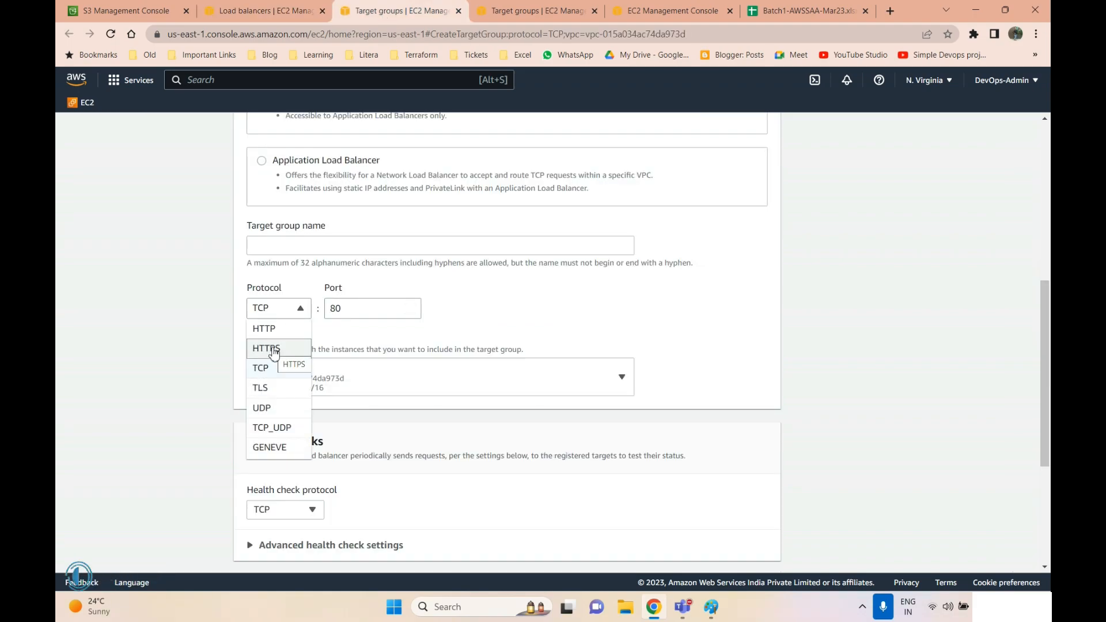
- In Paint, draw two circles one above the other and a row of four circles beneath them, below the existing sketch
click(713, 607)
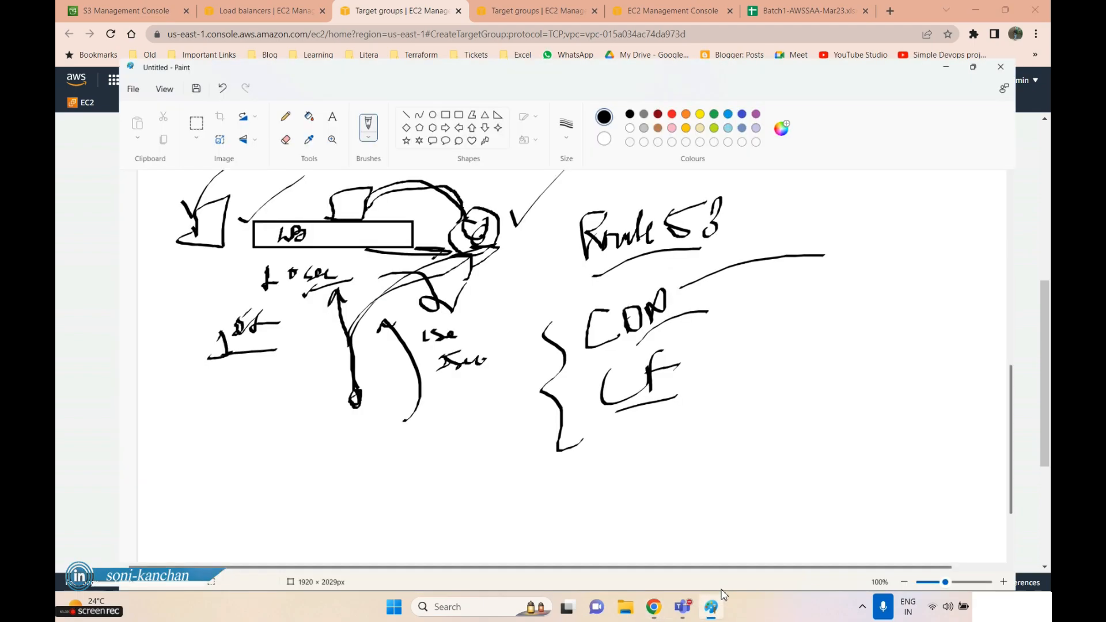
scroll(384, 321, down, 2)
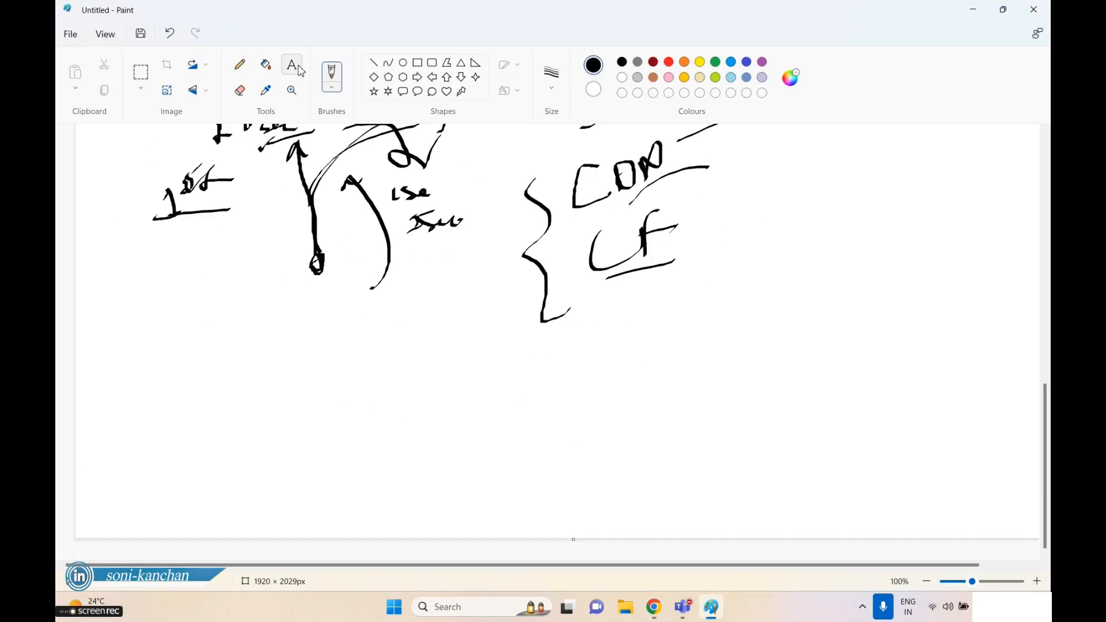
click(405, 64)
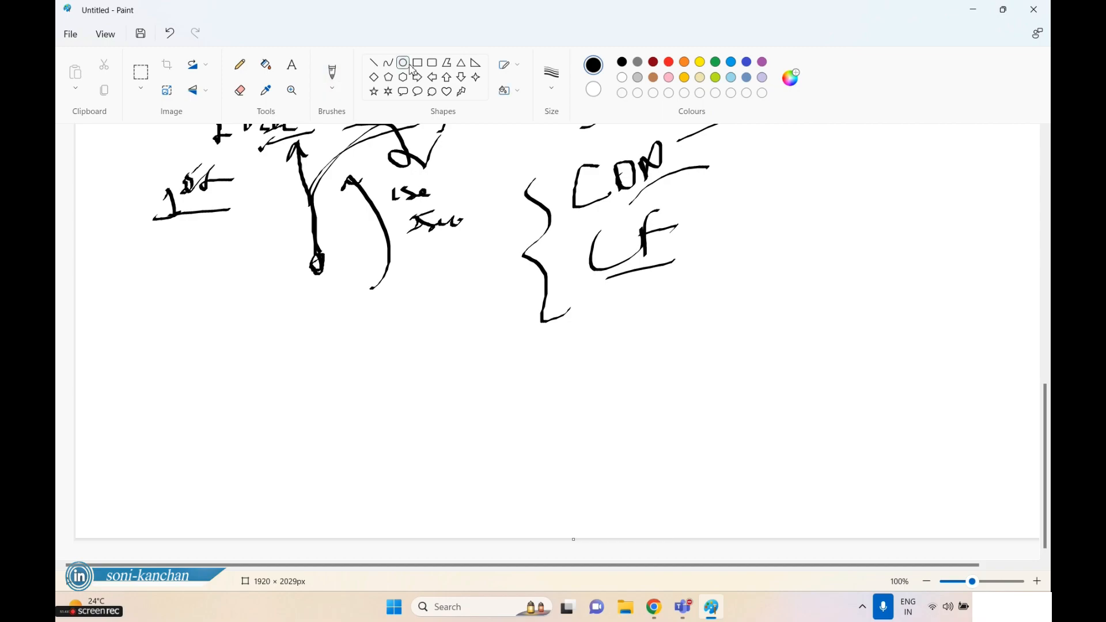
drag(255, 299, 304, 339)
drag(252, 391, 305, 438)
drag(175, 474, 222, 513)
mouse_move(252, 478)
mouse_down()
mouse_move(294, 514)
mouse_move(417, 516)
mouse_move(403, 526)
mouse_up()
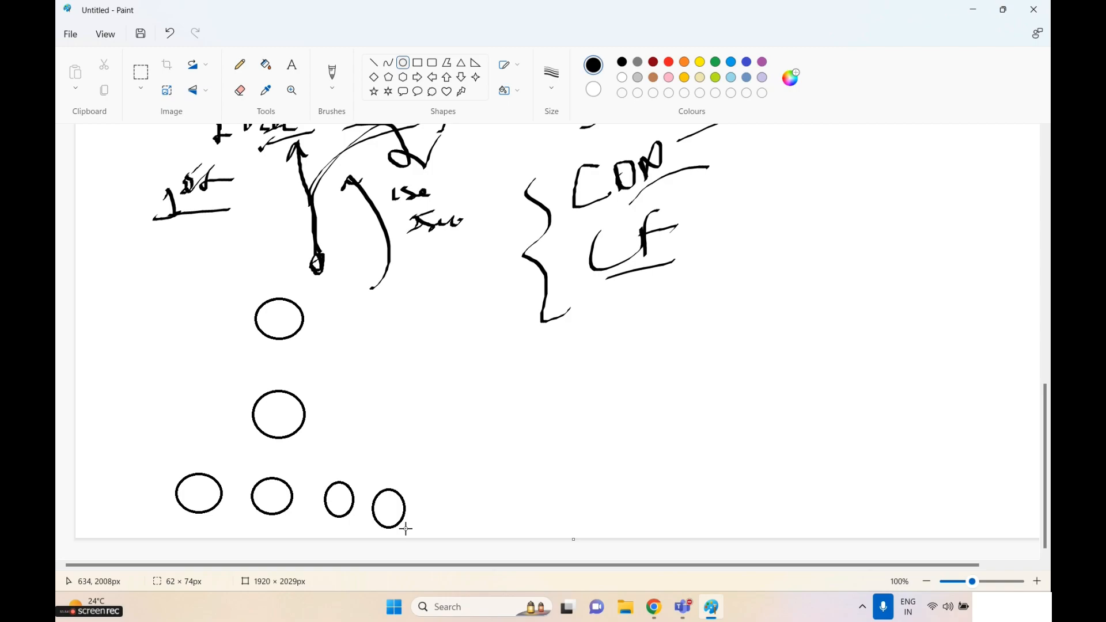
click(973, 9)
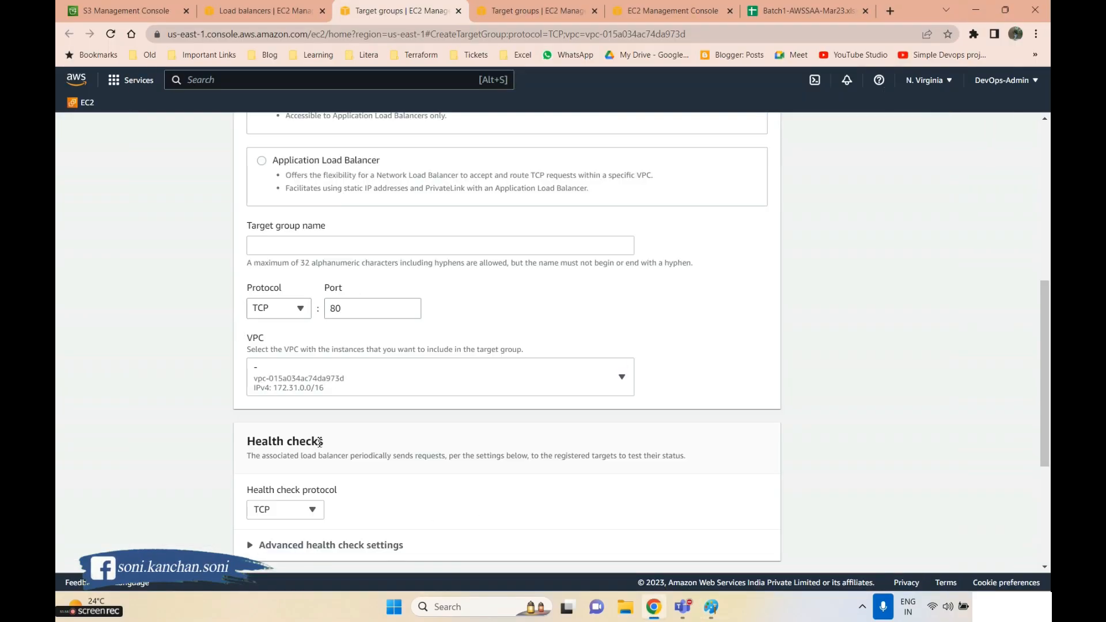
- Review the VPC, health check and attribute settings of the new target group
scroll(286, 299, down, 2)
click(300, 259)
click(141, 337)
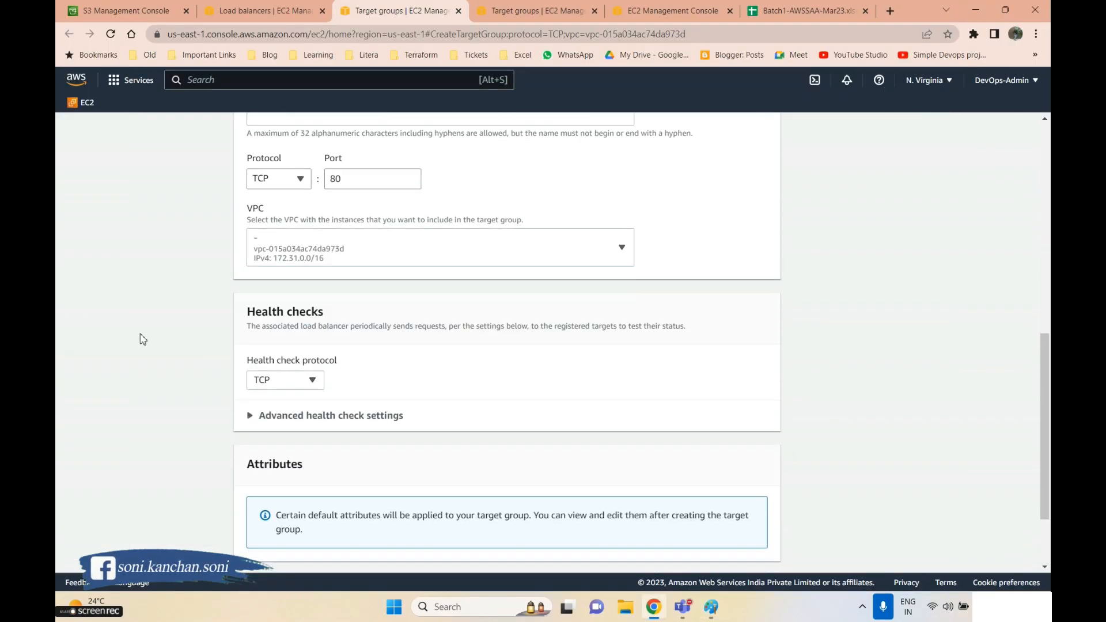
scroll(358, 397, down, 1)
scroll(291, 343, up, 2)
scroll(415, 398, down, 3)
scroll(314, 326, up, 5)
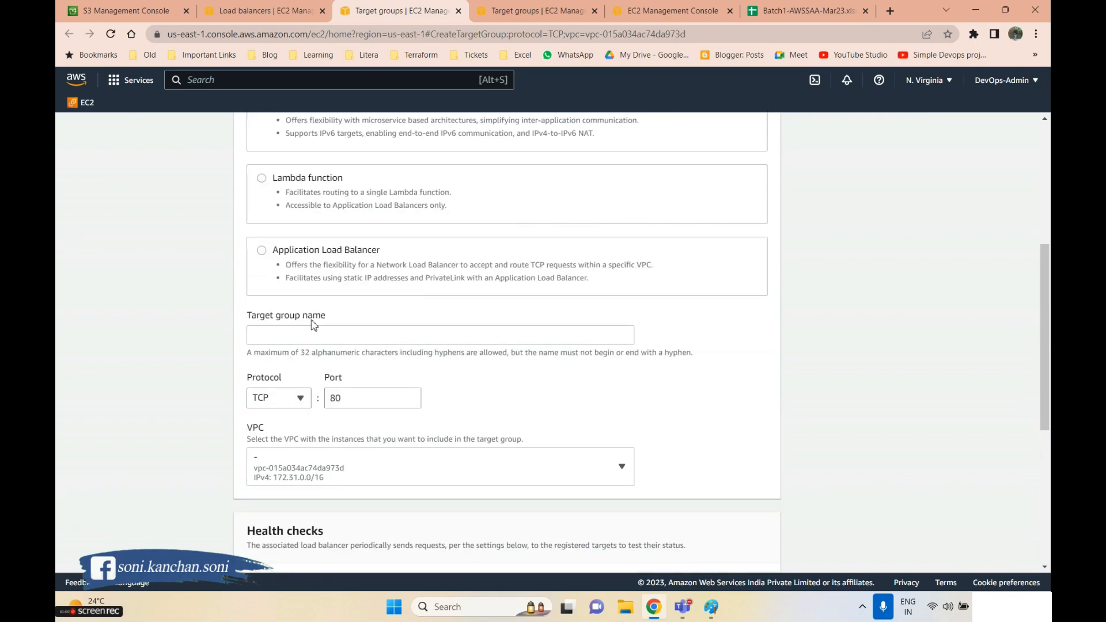
- Name the target group demo and create it without registering any targets
click(290, 334)
text(demo)
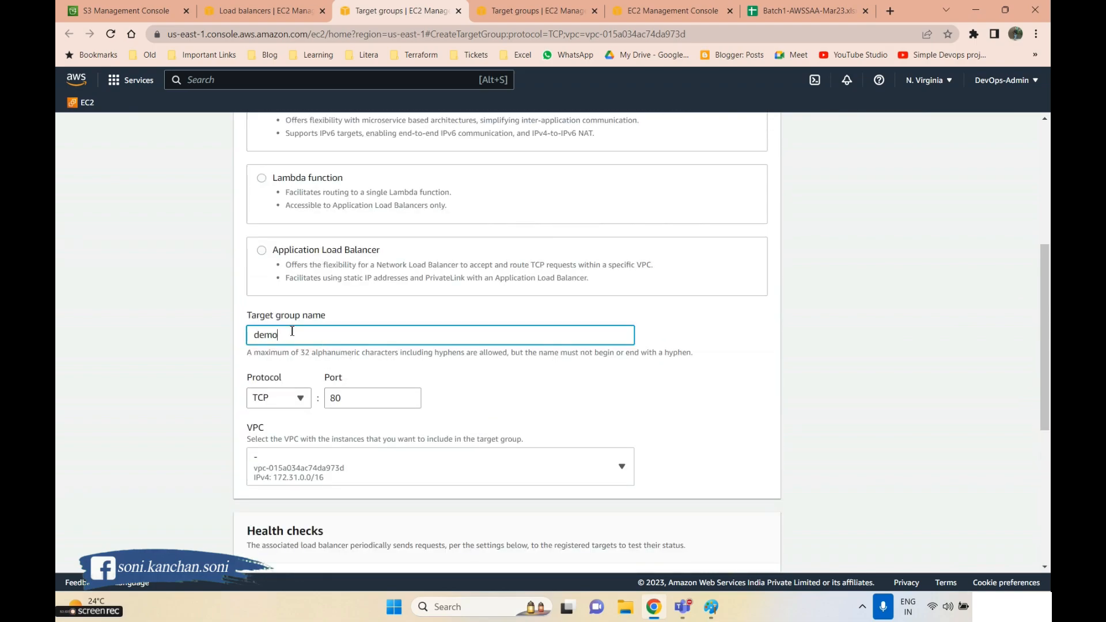
scroll(593, 387, down, 5)
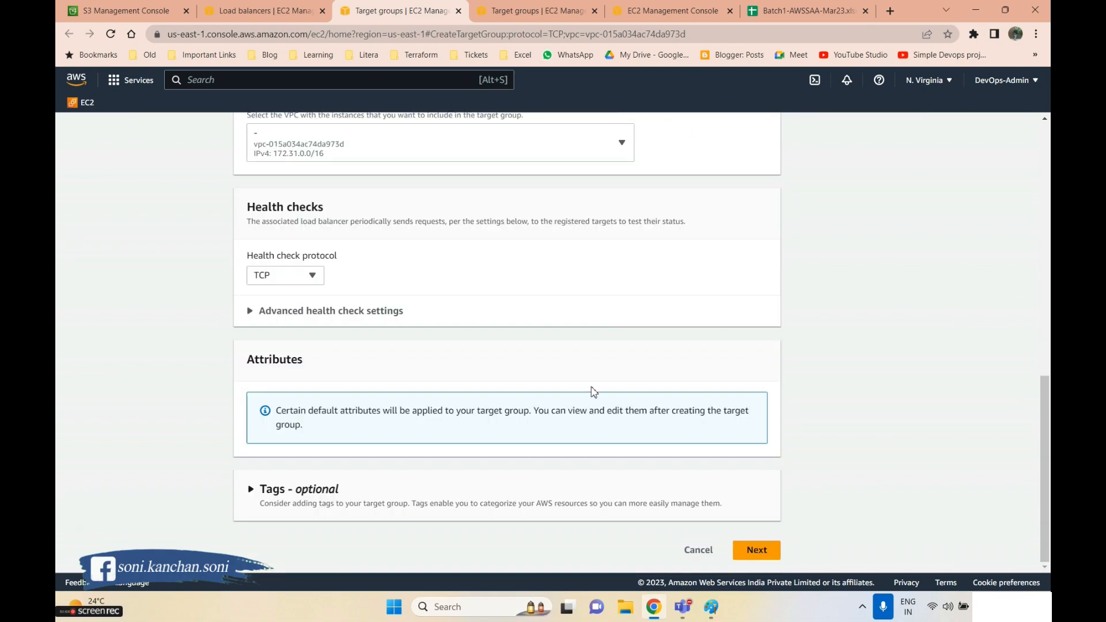
click(762, 554)
scroll(611, 457, down, 3)
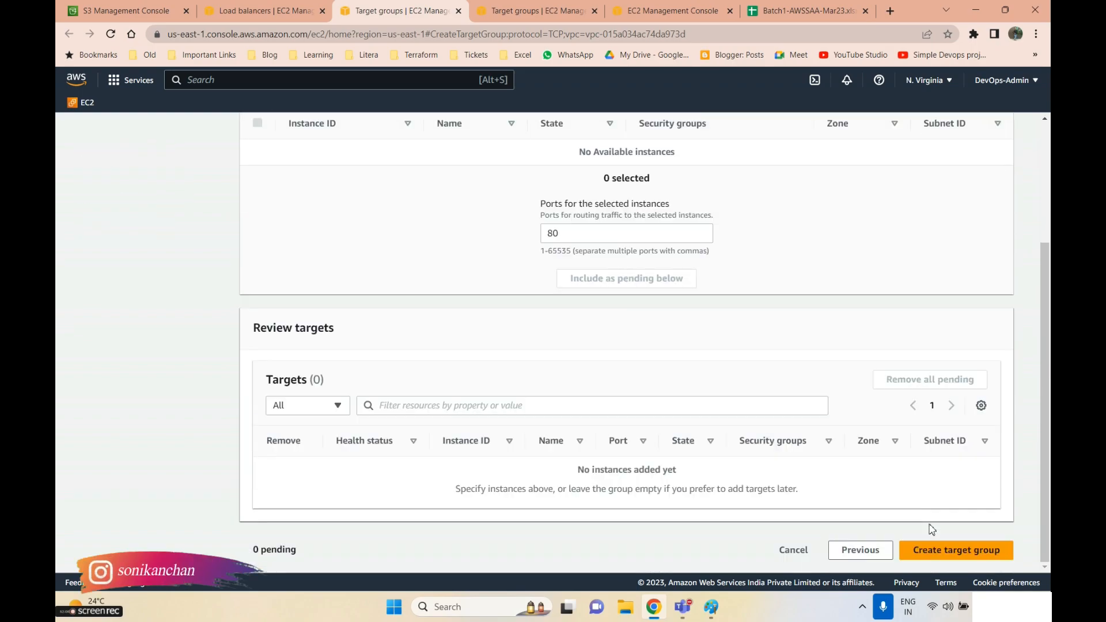
click(922, 549)
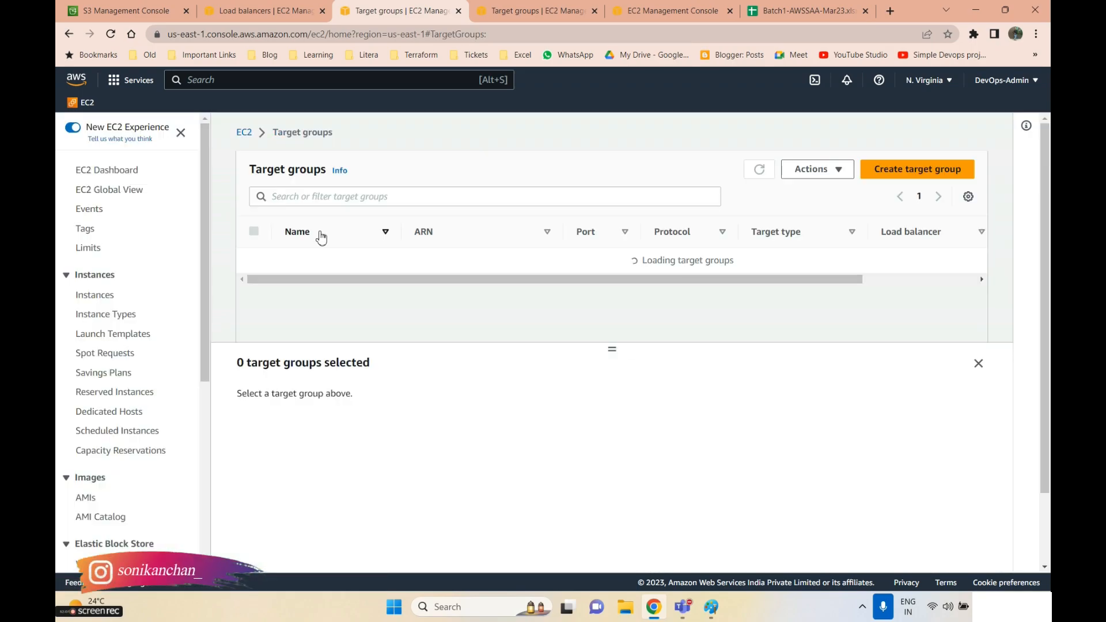
- Refresh the load balancer's target group choices and forward the TCP:80 listener to demo
click(251, 12)
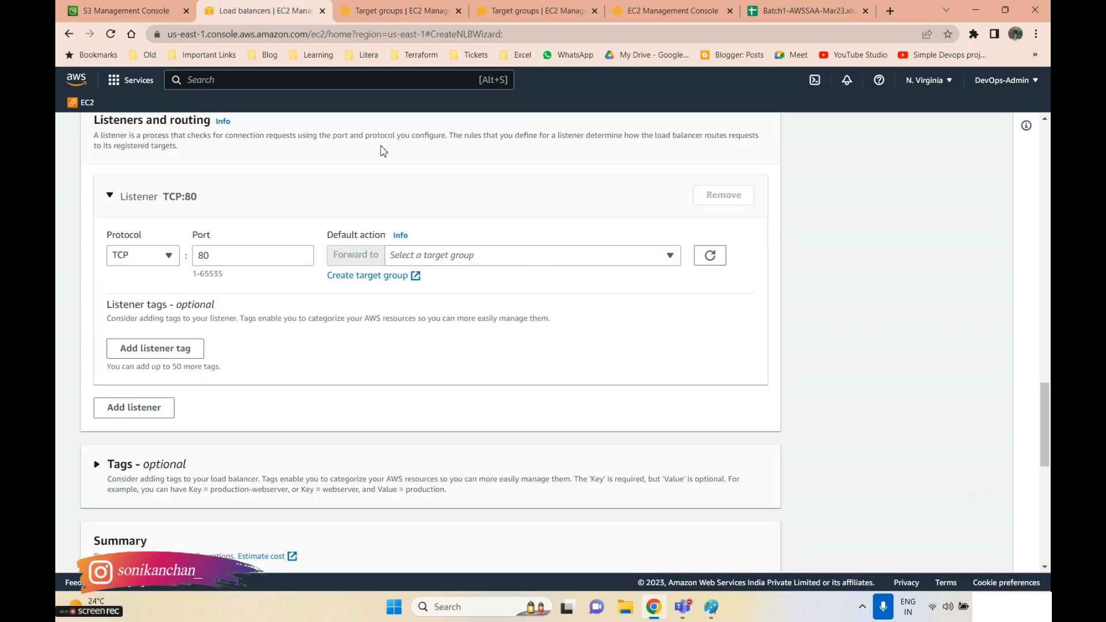
click(715, 257)
click(559, 257)
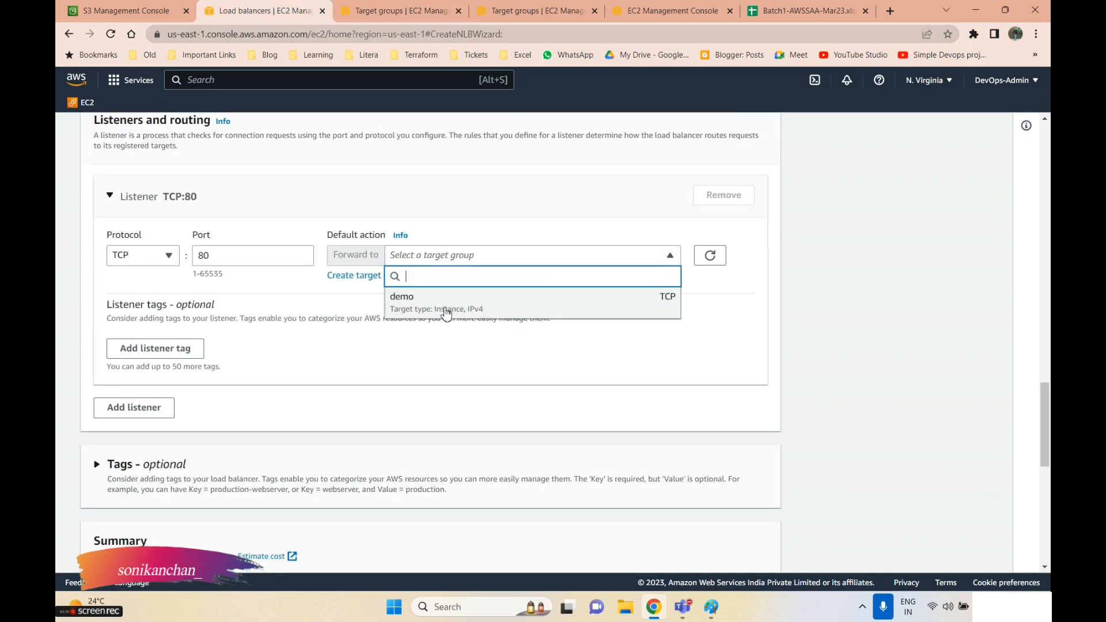
click(464, 304)
- Create the NLB-demo load balancer and show the load balancers list without the name filter
scroll(496, 311, down, 1)
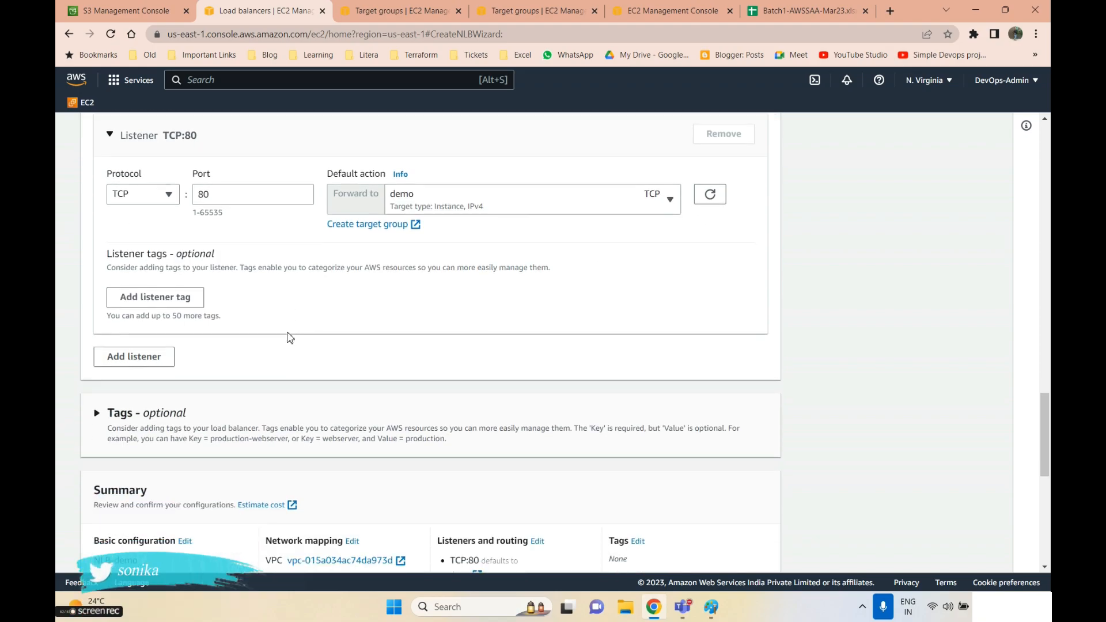
scroll(187, 344, down, 7)
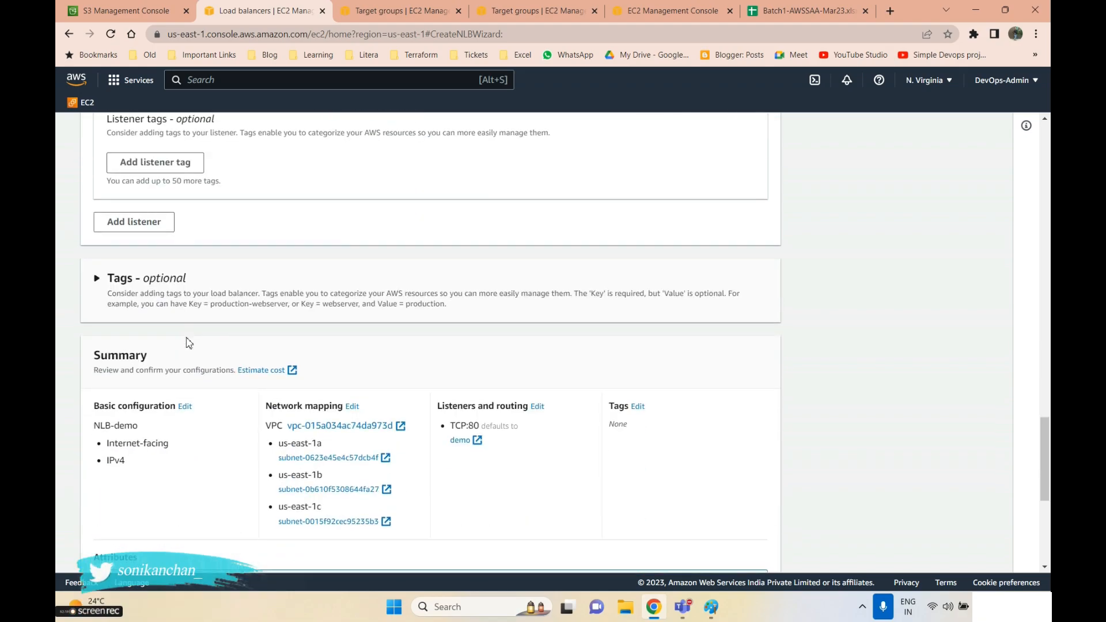
click(698, 407)
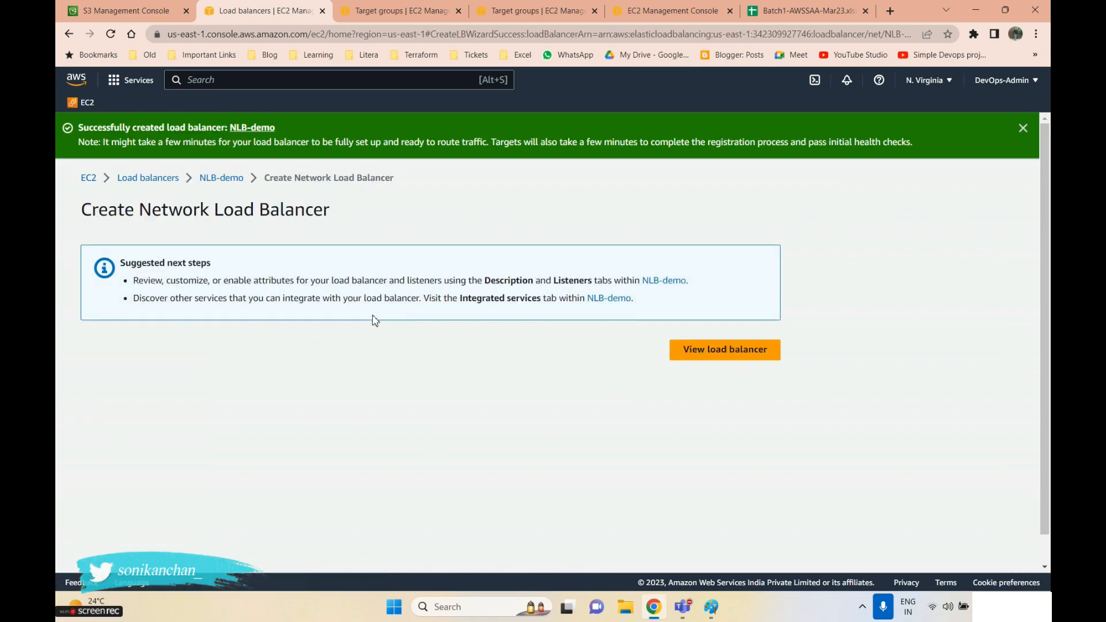
click(691, 351)
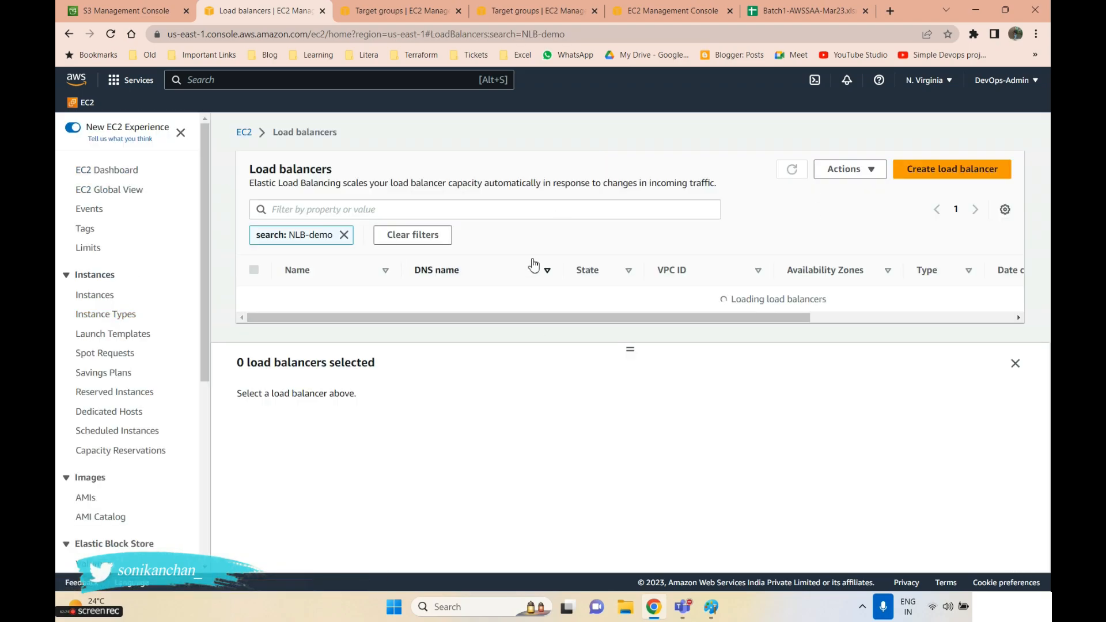
click(344, 236)
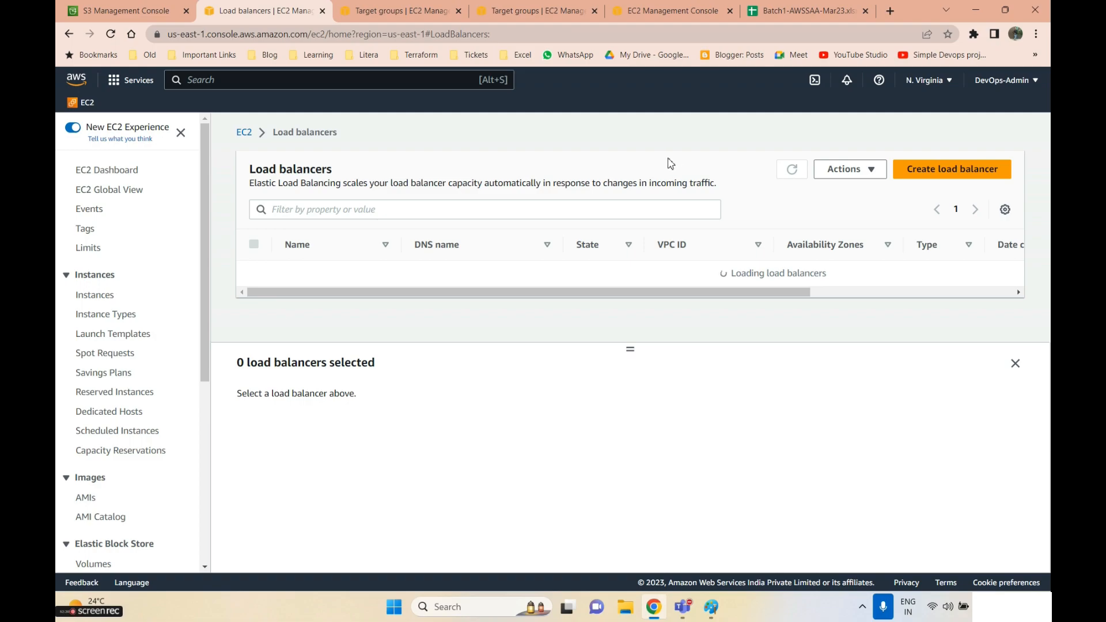
- Open NLB-demo and examine its details and its listeners
drag(733, 292, 331, 263)
scroll(141, 424, down, 2)
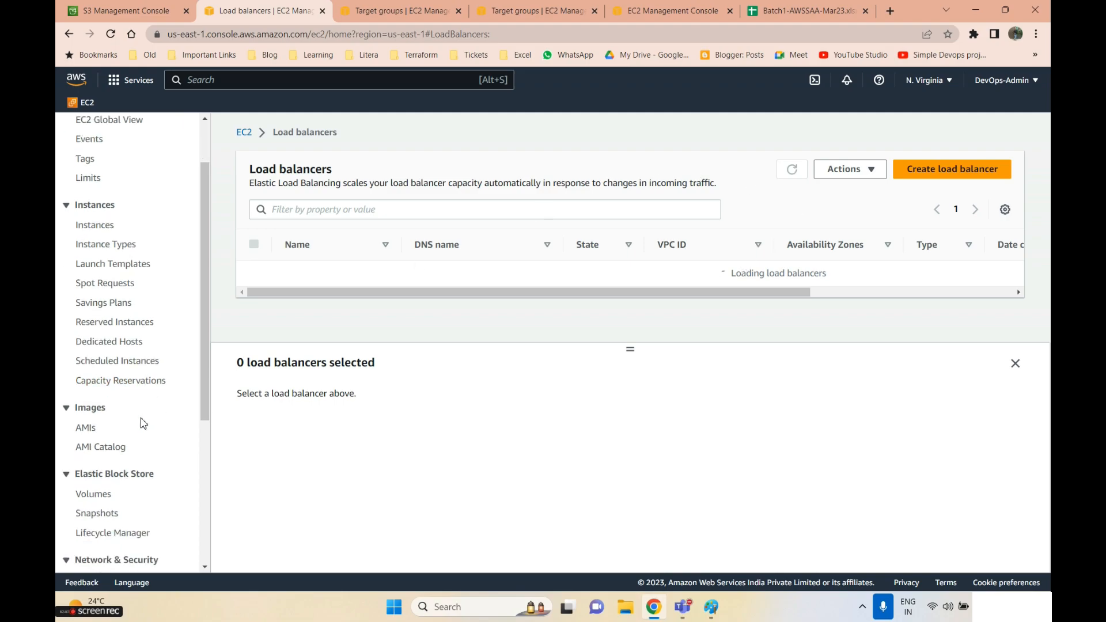
scroll(94, 282, up, 2)
scroll(124, 474, down, 5)
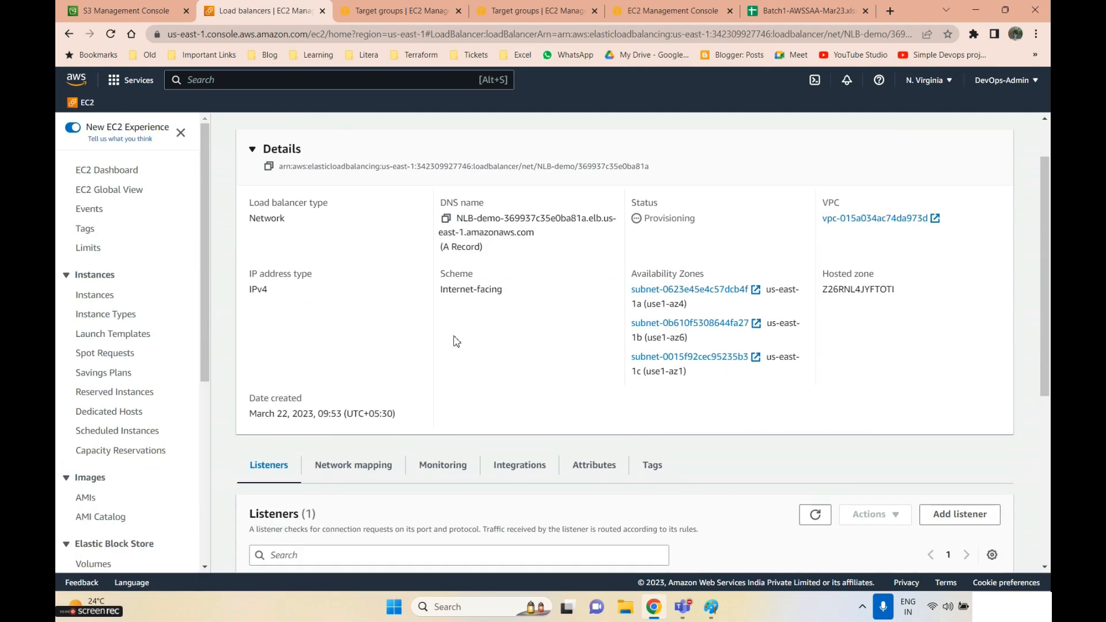
scroll(455, 341, down, 5)
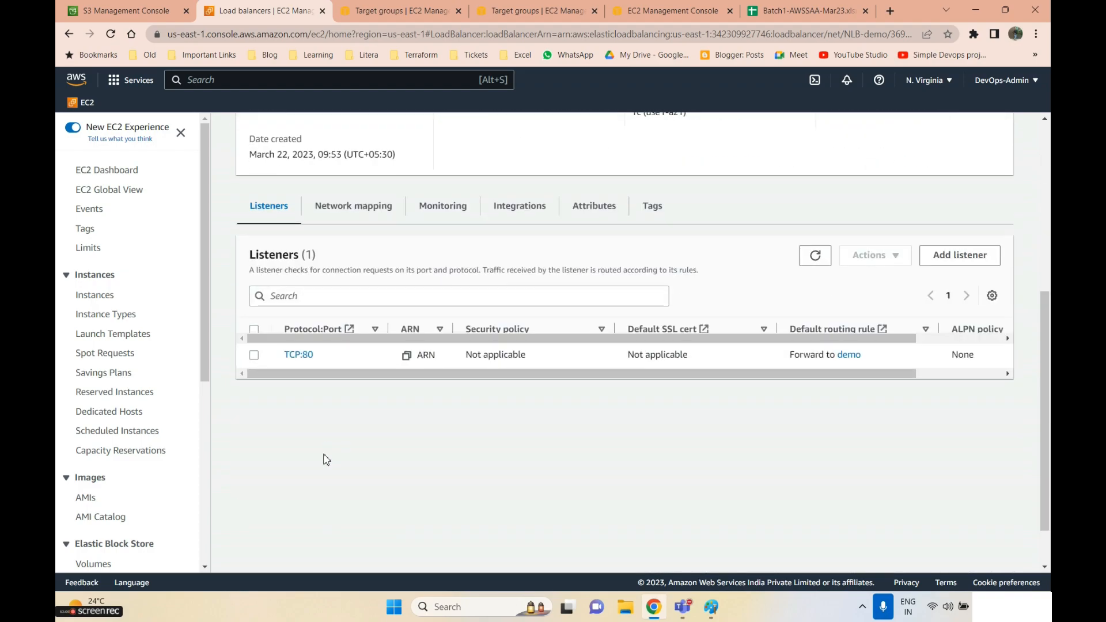
scroll(377, 379, up, 2)
- Start adding another listener to NLB-demo and look over the listener settings
click(954, 257)
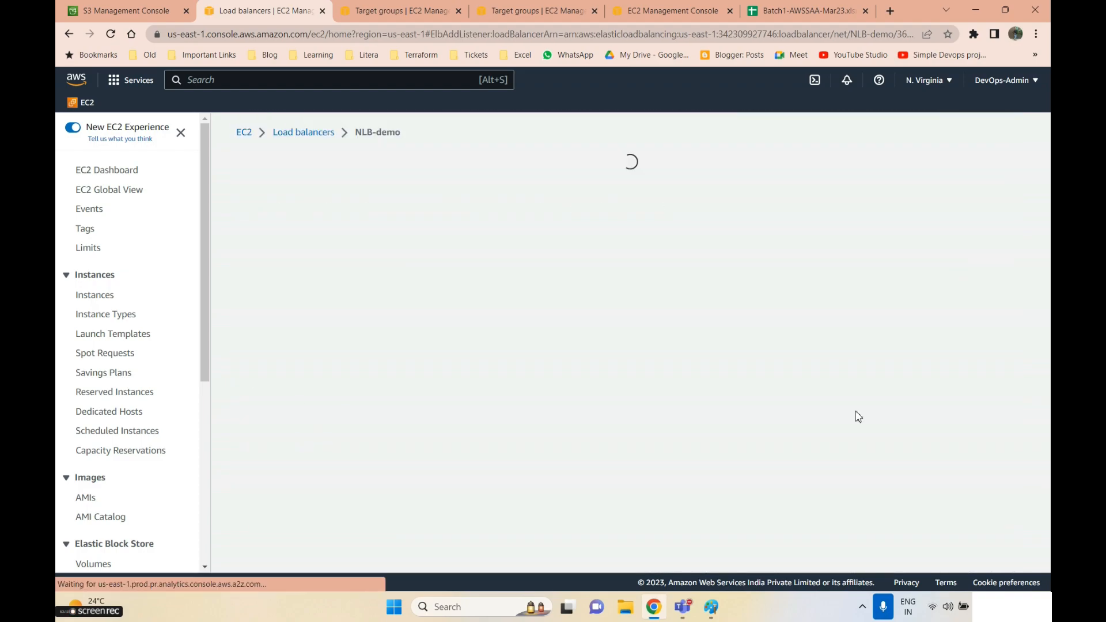
scroll(61, 316, down, 3)
scroll(269, 262, up, 2)
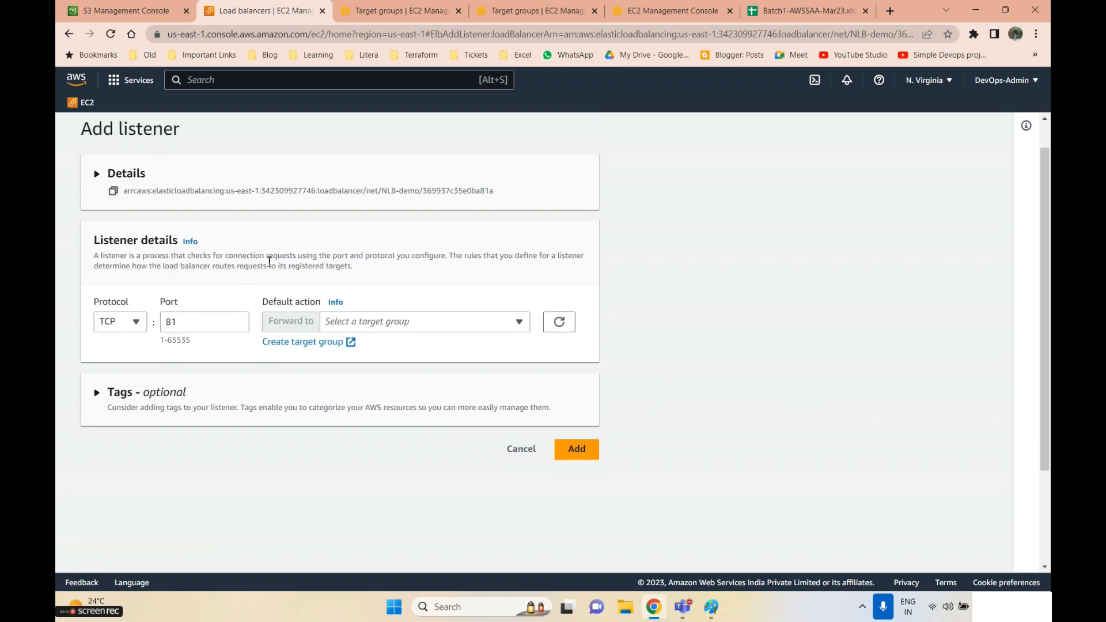